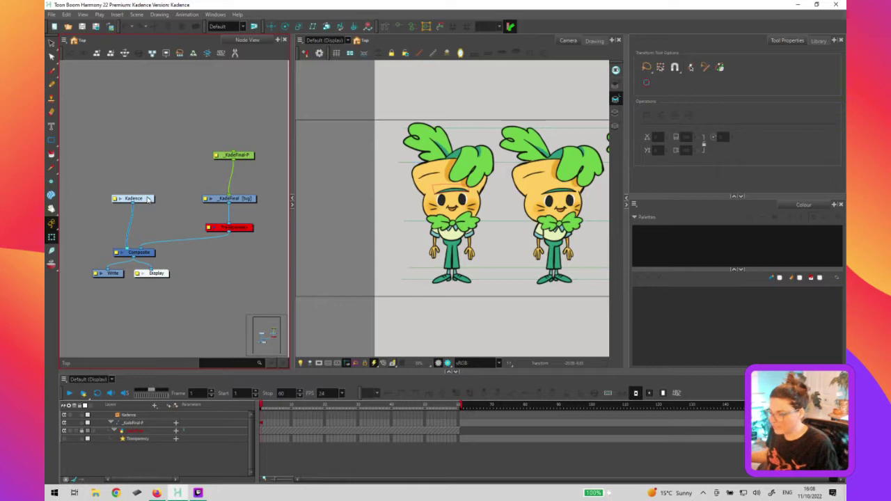
# Enter the Kadence group and select the Dimple drawing node in its network
pyautogui.click(148, 199)
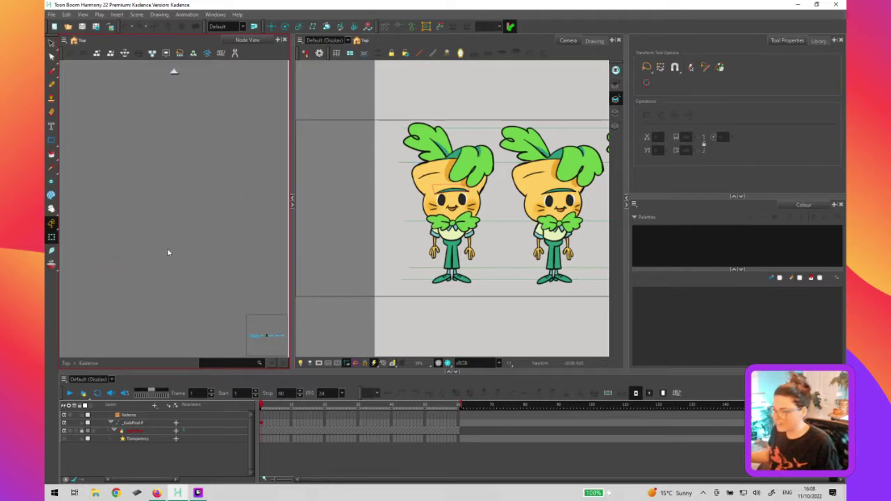
pyautogui.click(249, 337)
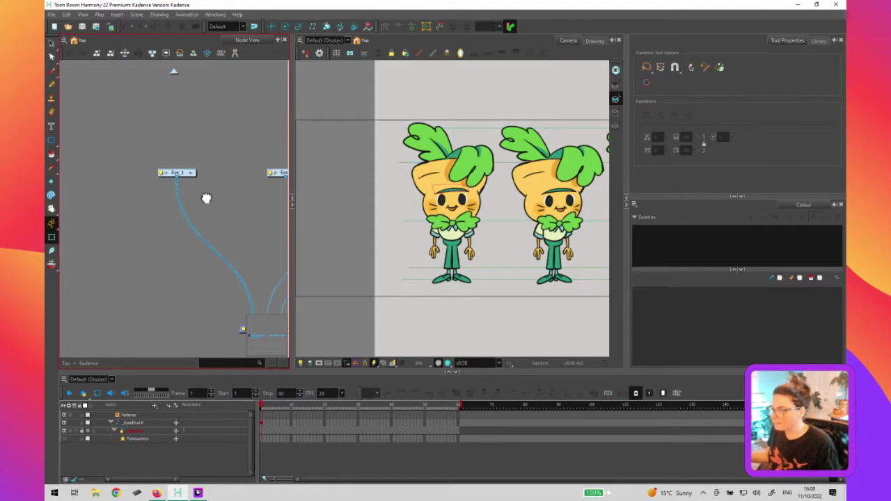
pyautogui.moveTo(206, 198); pyautogui.dragTo(192, 205)
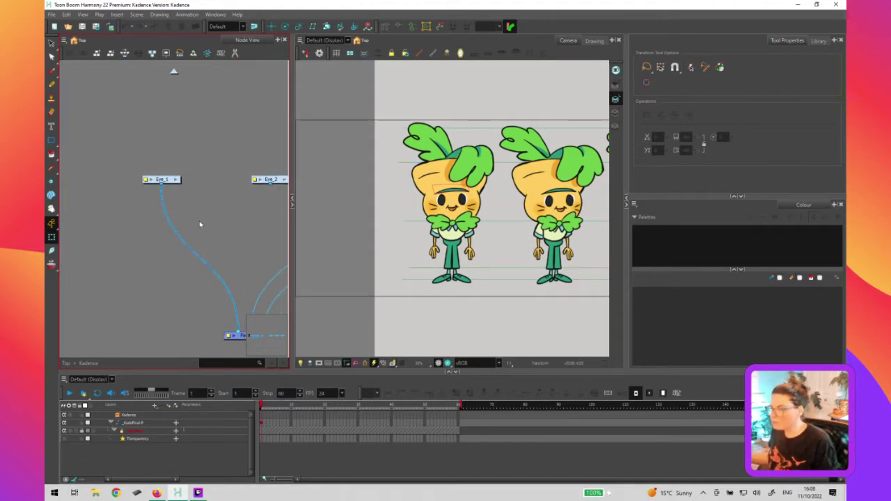
pyautogui.moveTo(182, 241)
pyautogui.mouseDown()
pyautogui.moveTo(100, 255)
pyautogui.moveTo(120, 220)
pyautogui.mouseUp()
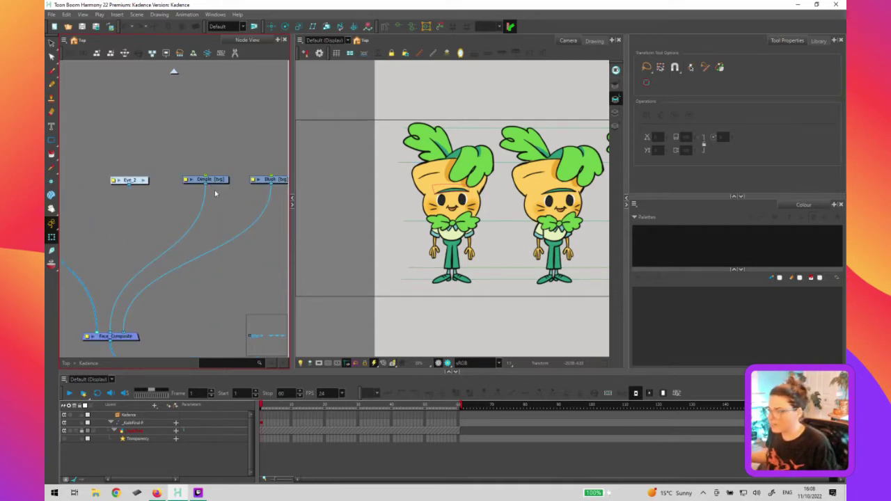
pyautogui.click(213, 179)
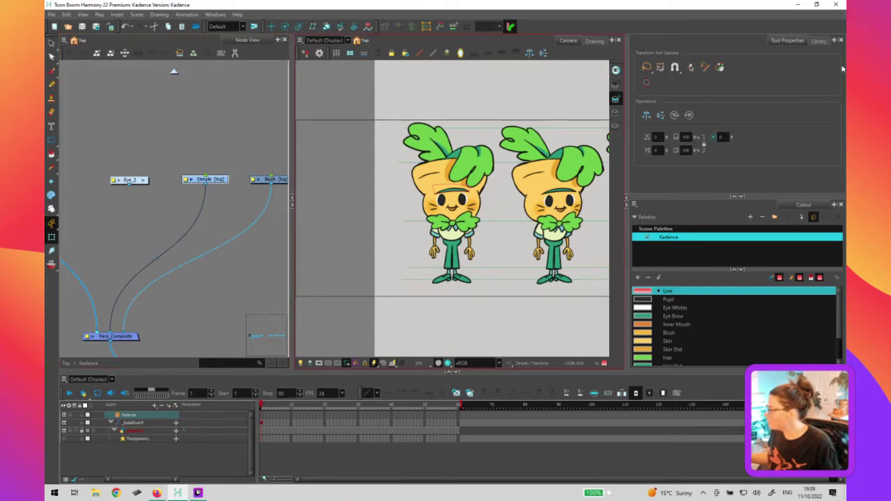
# Show the Drawing Substitution preview and select the left character's eyebrow drawing
pyautogui.click(819, 41)
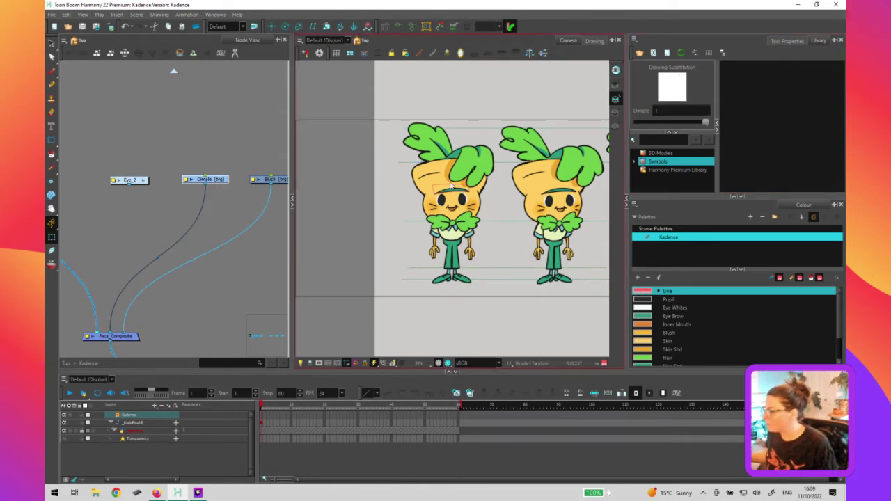
pyautogui.click(454, 185)
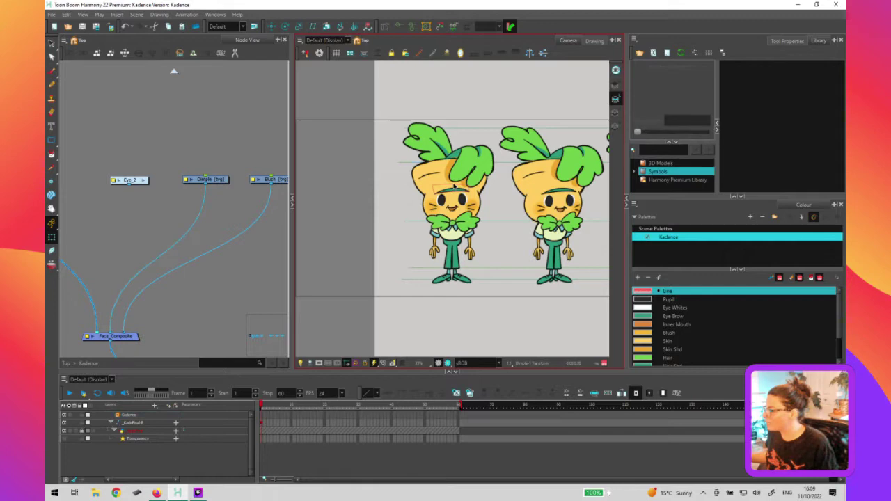
pyautogui.click(445, 186)
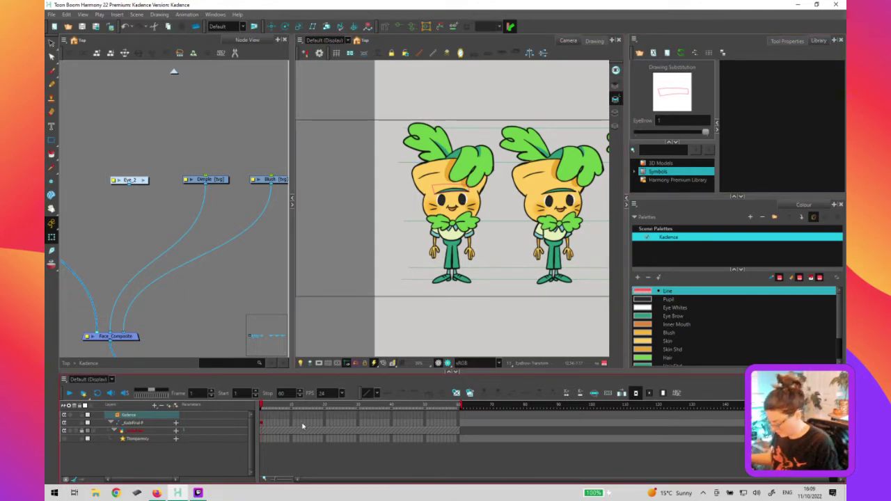
# Locate the EyeBrow layer in the timeline and enlarge its frame cells for inspection
pyautogui.press('o')
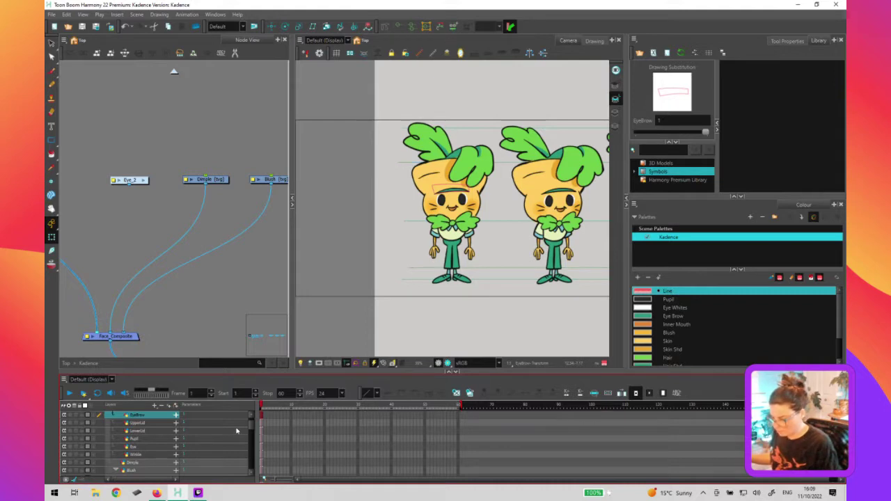
pyautogui.press('2')
pyautogui.press('2')
pyautogui.press('2')
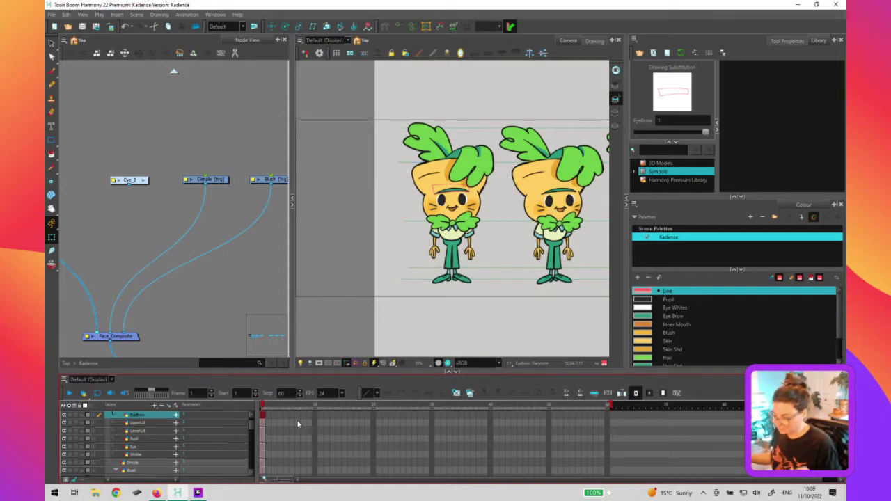
pyautogui.scroll(2, 299, 424)
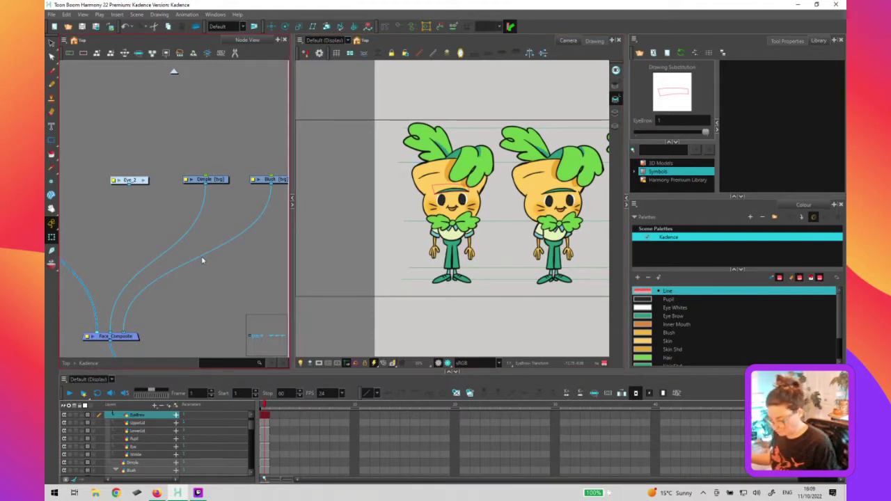
pyautogui.scroll(-2, 366, 260)
pyautogui.press('2')
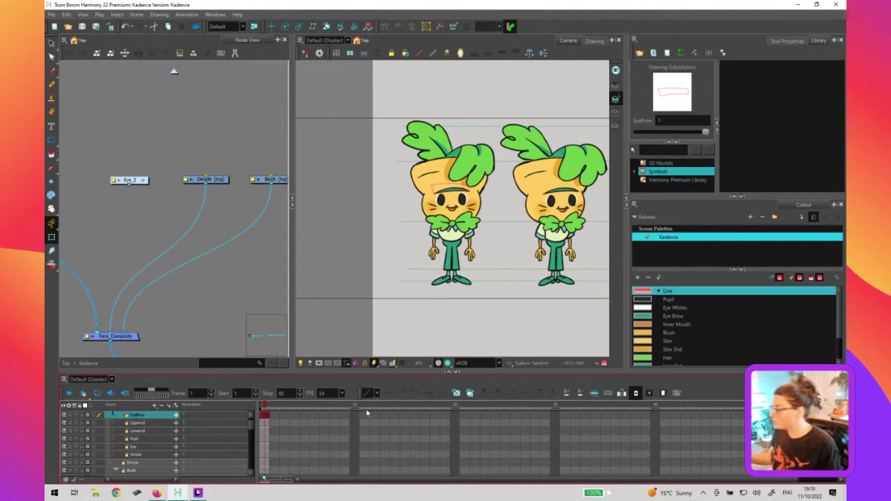
# Clear the EyeBrow layer's exposure at frame 1 and expose drawing 1 at frame 8 through drawing substitution
pyautogui.click(662, 121)
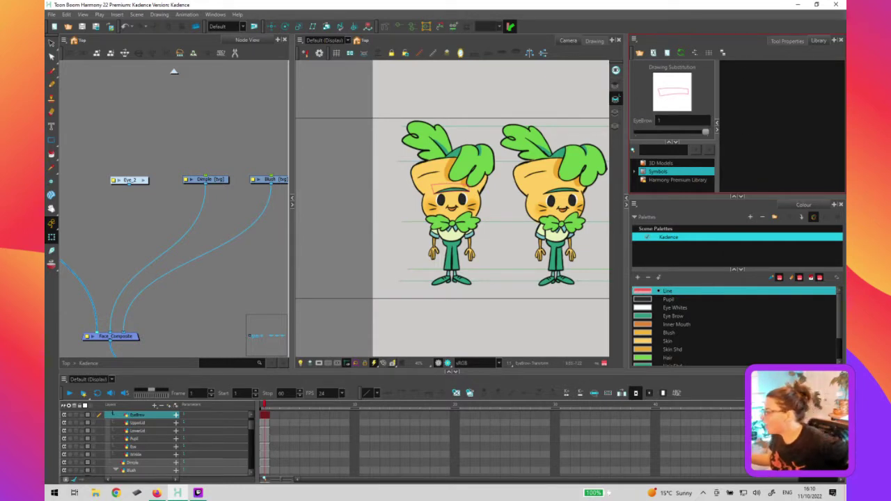
pyautogui.click(650, 135)
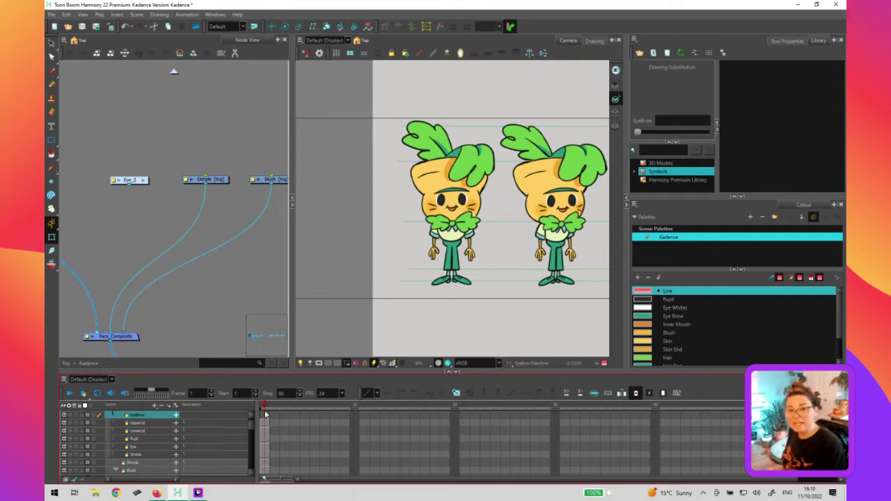
pyautogui.click(335, 415)
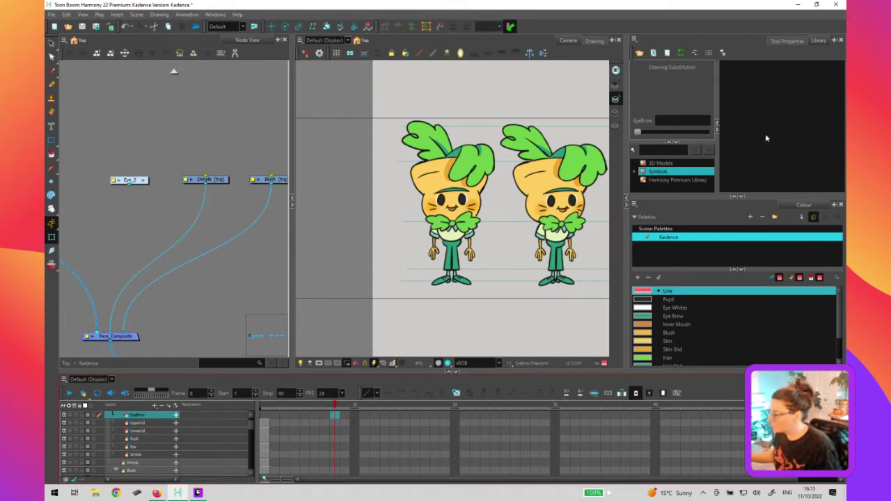
pyautogui.click(713, 137)
pyautogui.click(707, 132)
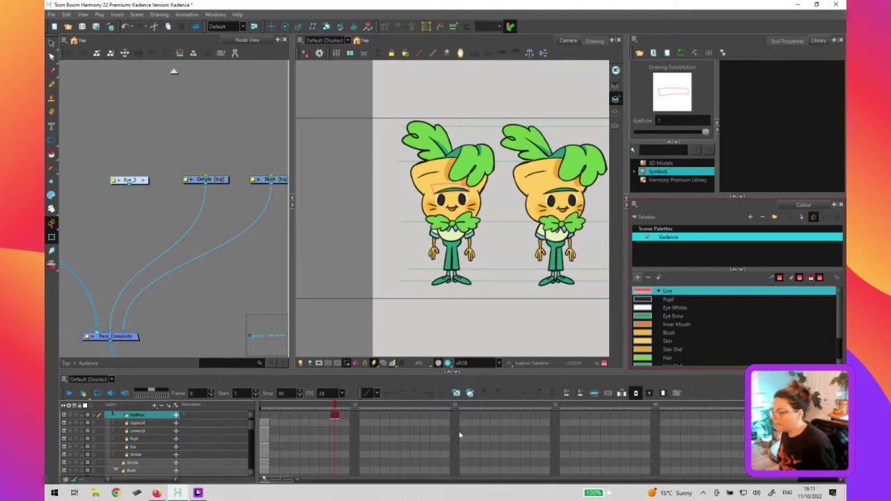
# Select EyeBrow frames 1 to 7 and substitute drawing 1 across them
pyautogui.click(460, 432)
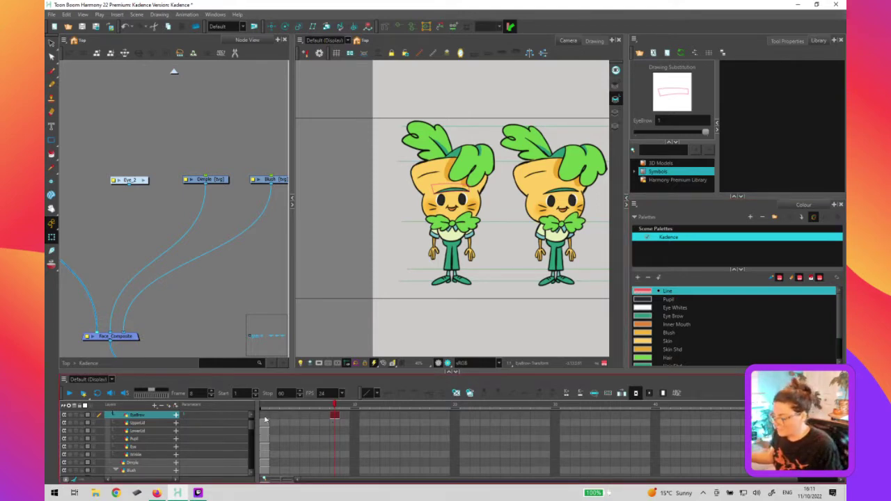
pyautogui.moveTo(274, 418); pyautogui.dragTo(322, 418)
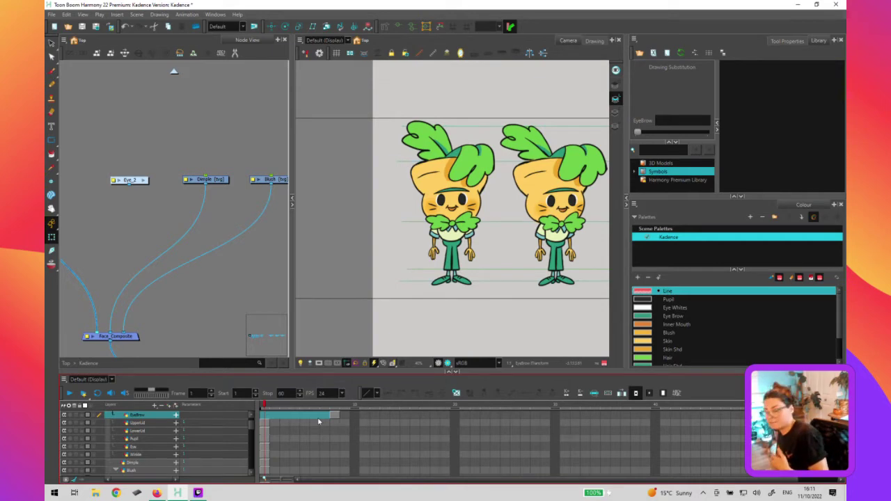
pyautogui.click(705, 134)
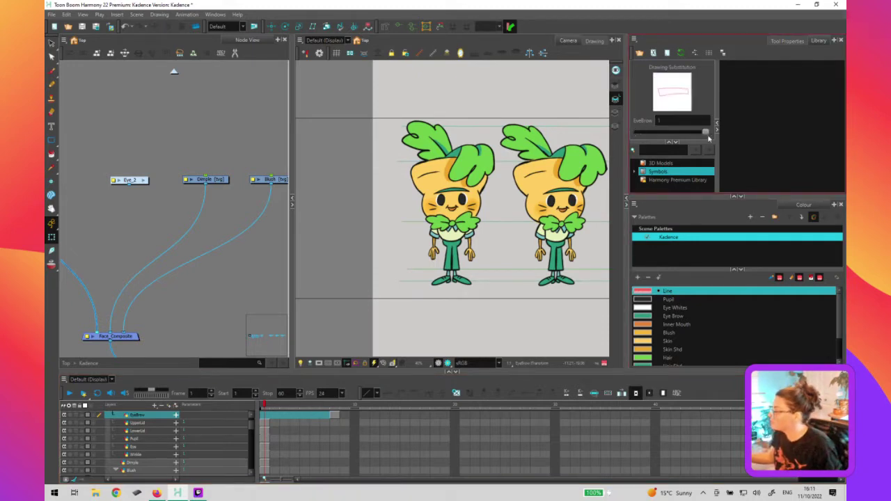
# Try creating empty drawings on EyeBrow frames 1 to 7, and undo both that and the substitution of drawing 1
pyautogui.click(456, 393)
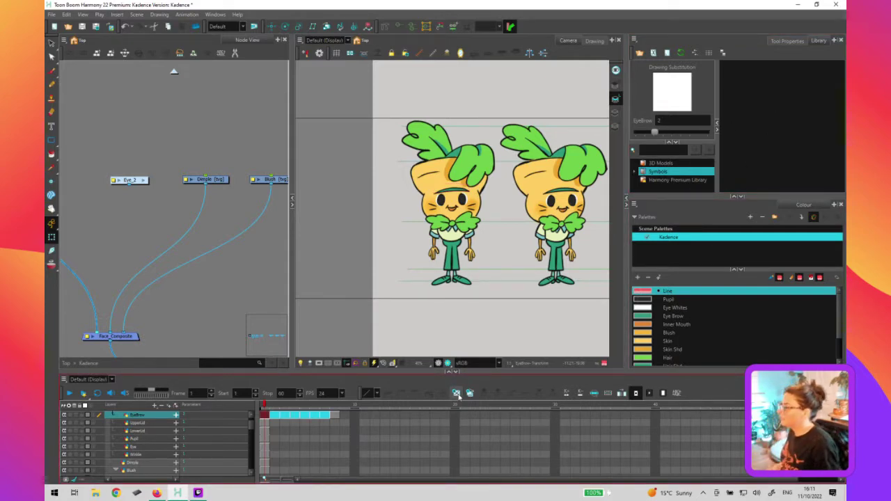
pyautogui.hotkey('ctrl', 'z')
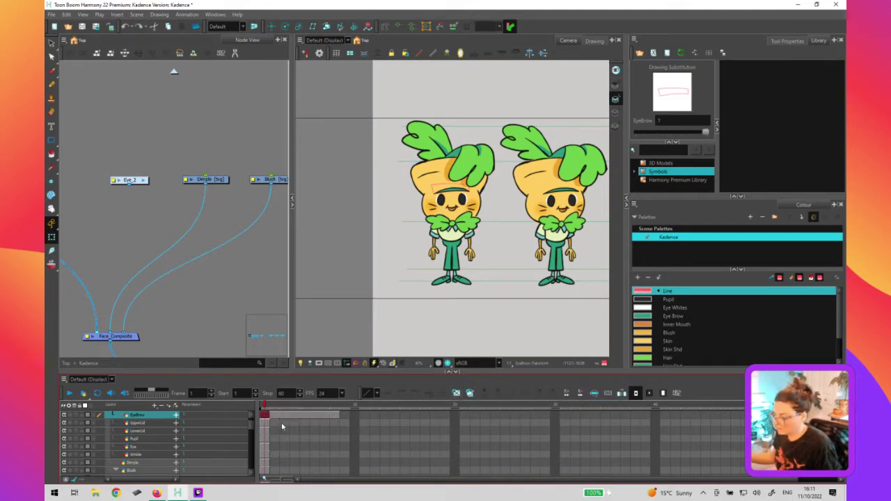
pyautogui.click(282, 423)
pyautogui.click(284, 415)
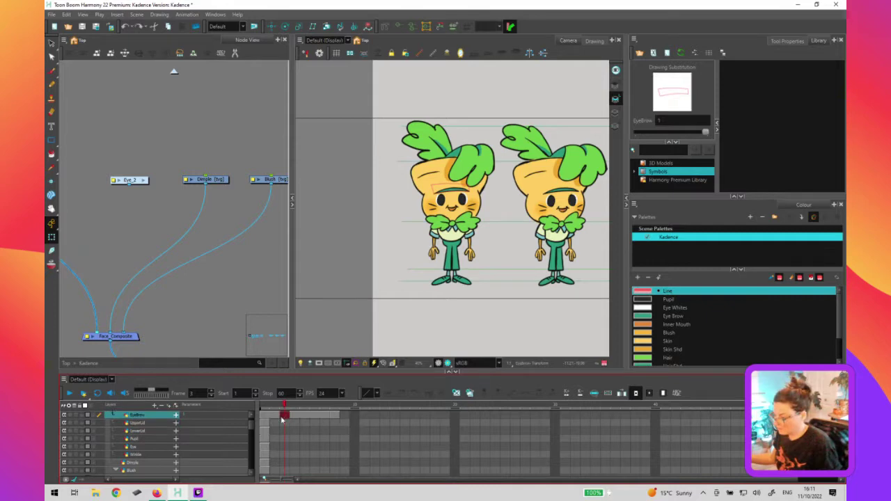
pyautogui.hotkey('ctrl', 'z')
pyautogui.click(265, 416)
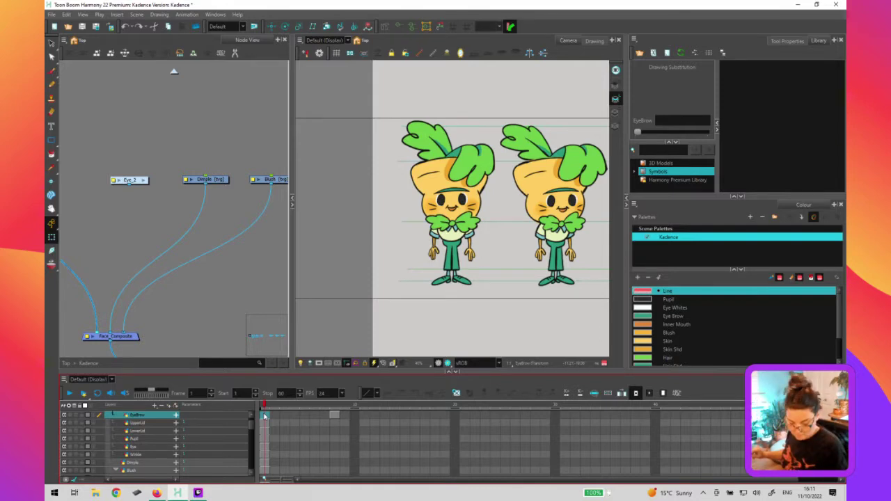
# Create empty drawing 2 at EyeBrow frame 1, and try adding a second empty drawing before undoing it
pyautogui.click(457, 394)
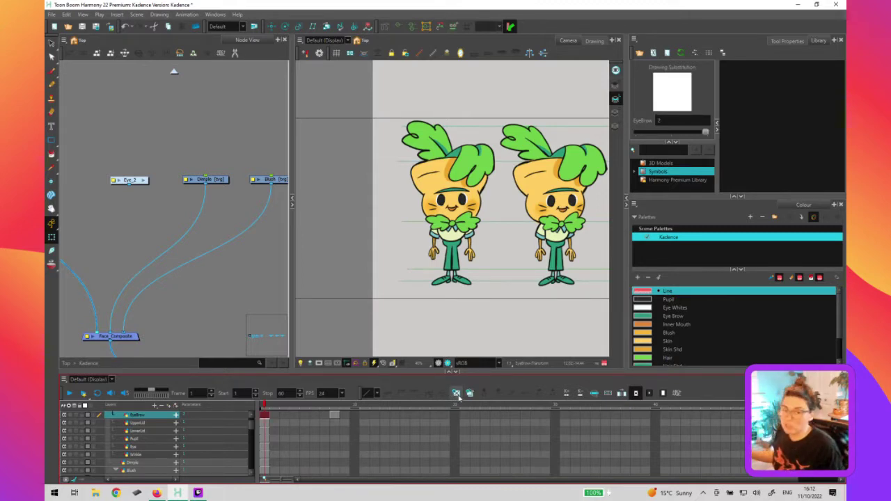
pyautogui.click(375, 364)
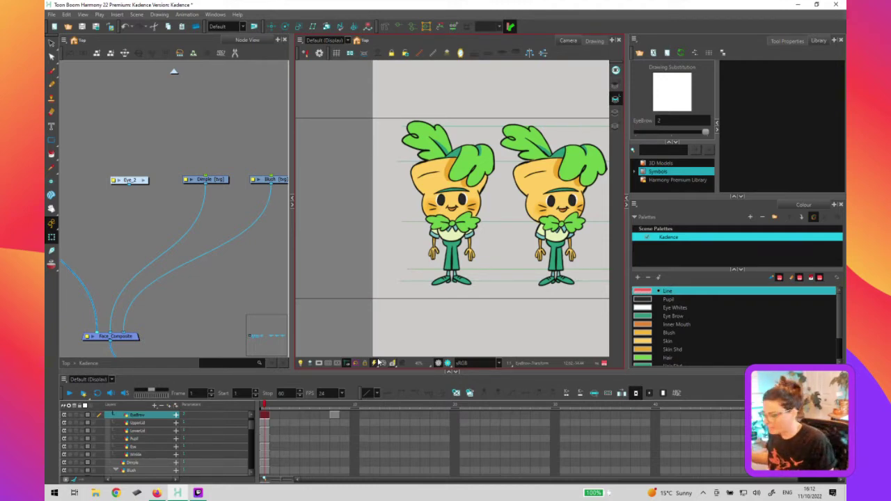
pyautogui.click(457, 394)
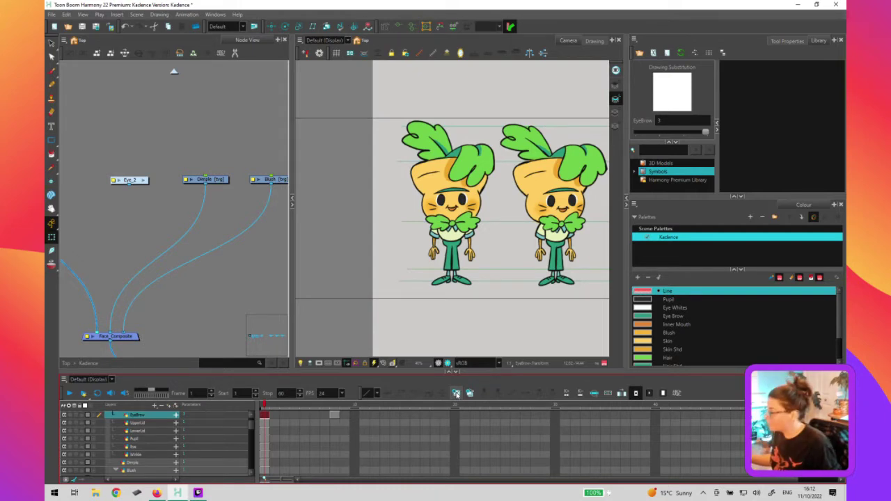
pyautogui.hotkey('ctrl', 'z')
# Rename the EyeBrow layer's empty drawing 2 at frame 1 as z
pyautogui.click(692, 112)
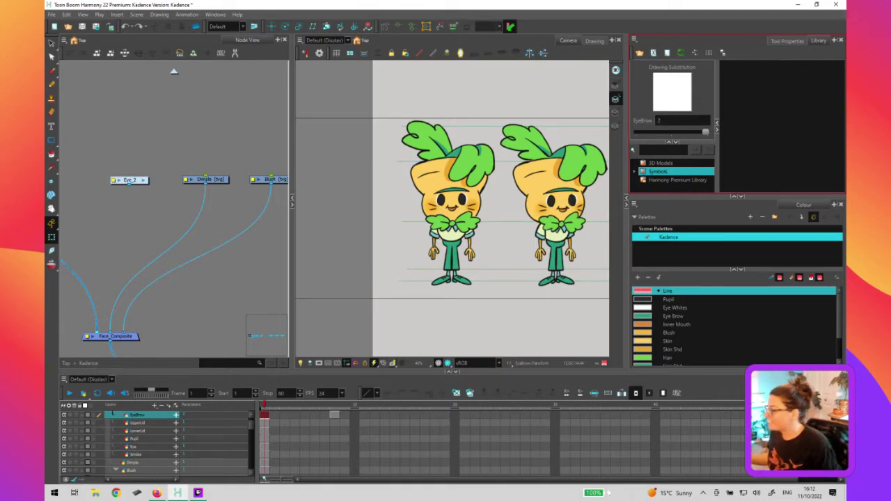
pyautogui.click(587, 243)
pyautogui.click(703, 131)
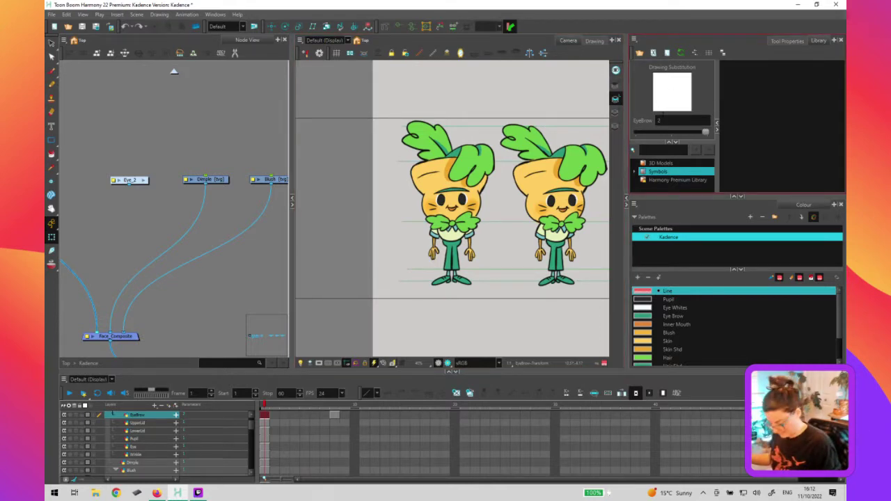
pyautogui.hotkey('ctrl', 'd')
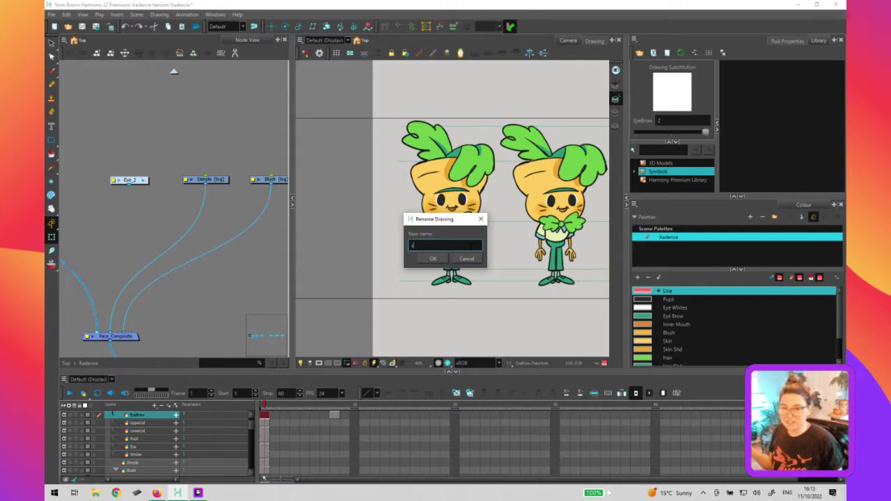
pyautogui.click(433, 257)
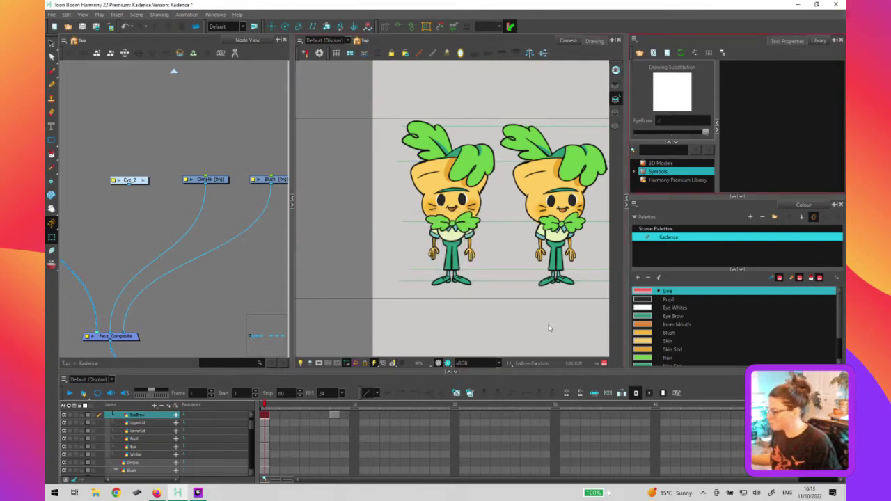
# Create three more empty drawings at EyeBrow frame 1 and switch the substitution back to drawing z
pyautogui.click(458, 395)
pyautogui.click(458, 394)
pyautogui.click(458, 394)
pyautogui.click(704, 133)
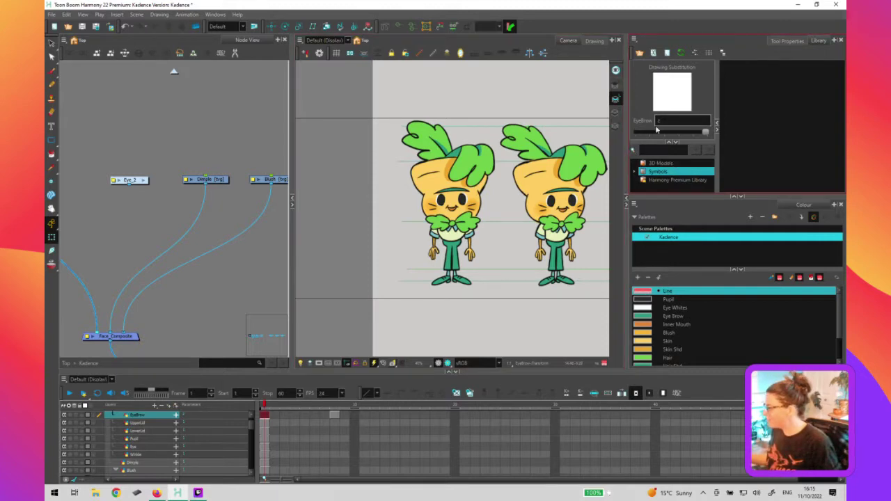
# Clear the EyeBrow layer's exposure of drawing z at frame 1
pyautogui.click(556, 299)
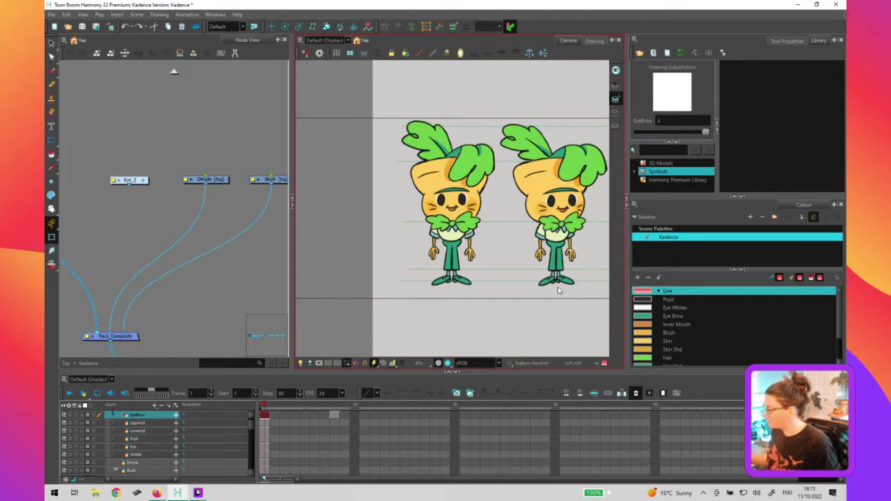
pyautogui.press('Delete')
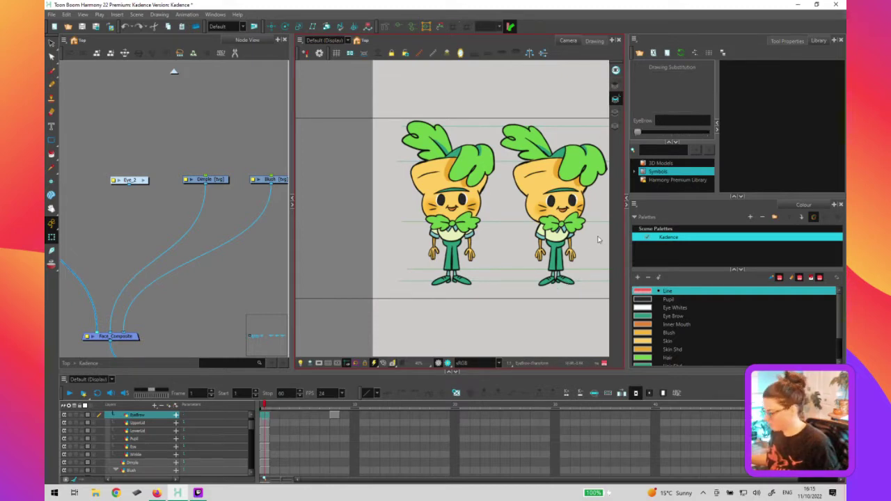
pyautogui.click(531, 225)
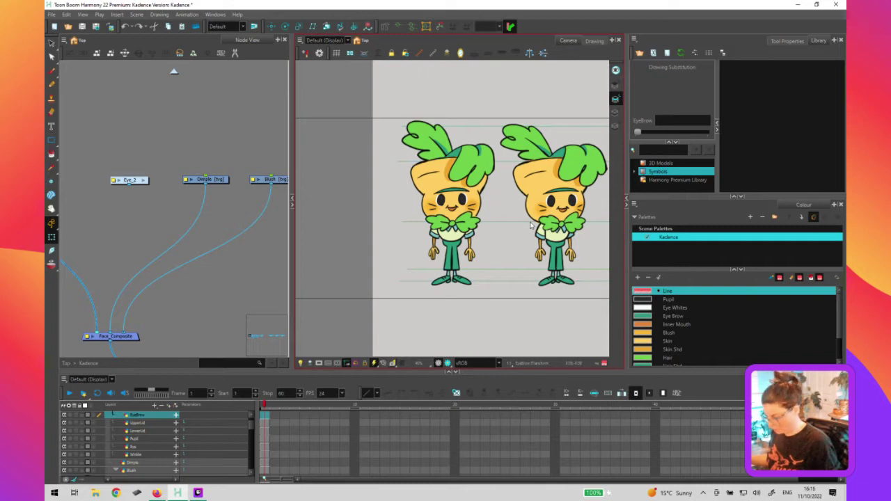
# Examine the row of drawing nodes and their composite connections across the Kadence group's network
pyautogui.click(160, 311)
pyautogui.scroll(-4, 171, 304)
pyautogui.moveTo(219, 286); pyautogui.dragTo(72, 267)
pyautogui.click(201, 249)
pyautogui.moveTo(184, 273); pyautogui.dragTo(78, 279)
pyautogui.scroll(3, 207, 266)
pyautogui.moveTo(235, 261); pyautogui.dragTo(105, 257)
pyautogui.moveTo(236, 255); pyautogui.dragTo(93, 259)
pyautogui.moveTo(248, 237); pyautogui.dragTo(105, 231)
pyautogui.scroll(-2, 195, 231)
pyautogui.scroll(5, 195, 231)
pyautogui.moveTo(264, 261); pyautogui.dragTo(146, 254)
pyautogui.scroll(-3, 192, 259)
pyautogui.moveTo(230, 257); pyautogui.dragTo(99, 267)
pyautogui.moveTo(266, 268); pyautogui.dragTo(98, 266)
pyautogui.moveTo(227, 268); pyautogui.dragTo(101, 252)
pyautogui.moveTo(251, 265); pyautogui.dragTo(160, 265)
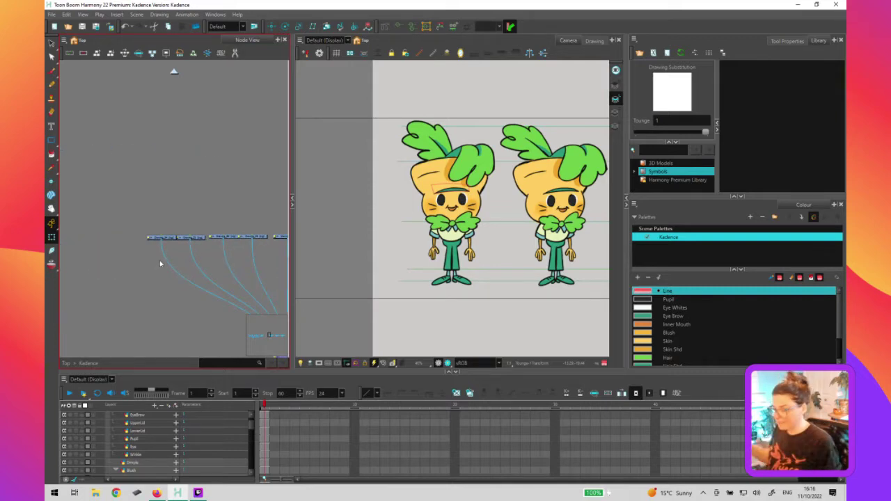
# Move the leftmost drawing node slightly away from its row and widen the Node View
pyautogui.click(167, 239)
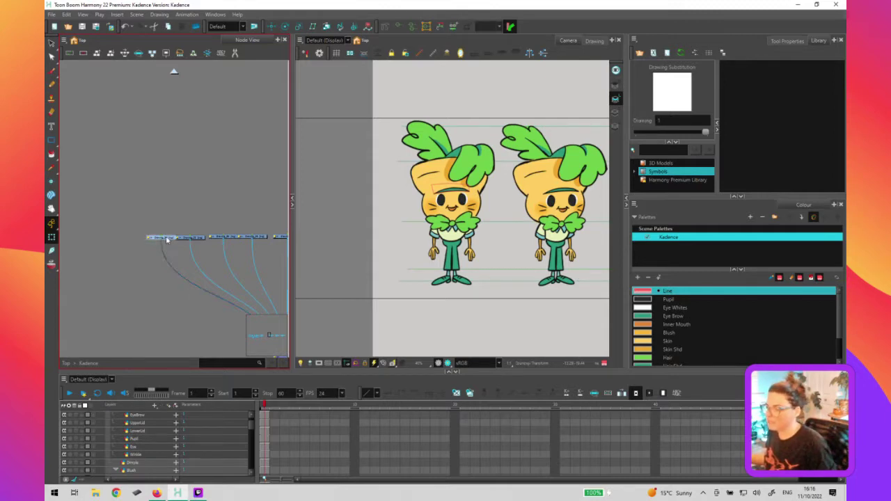
pyautogui.moveTo(169, 238); pyautogui.dragTo(166, 238)
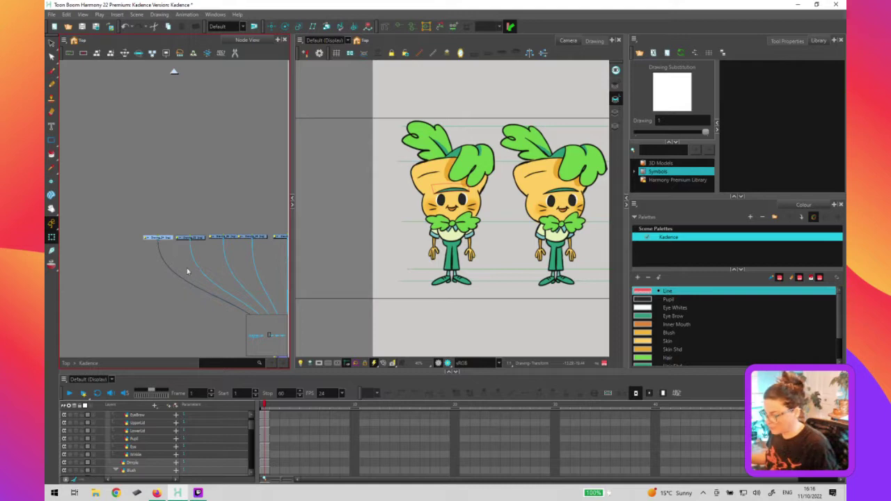
pyautogui.moveTo(190, 237); pyautogui.dragTo(152, 222)
pyautogui.scroll(-2, 161, 237)
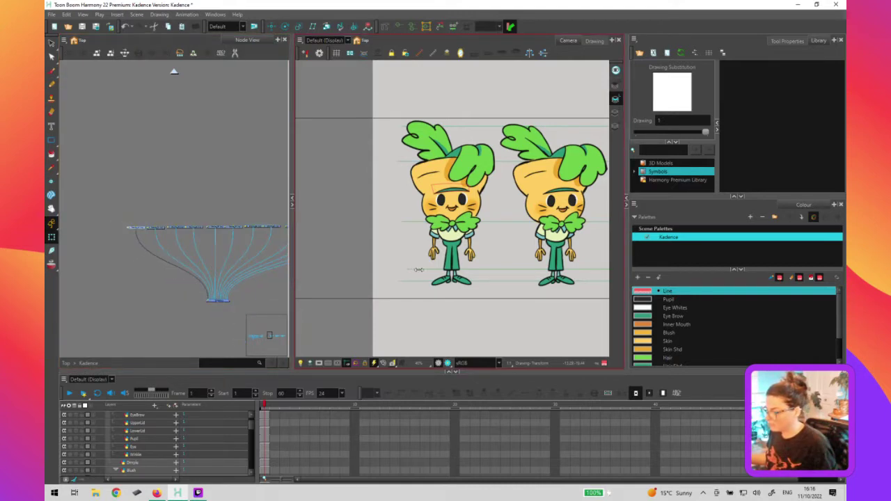
pyautogui.moveTo(420, 269); pyautogui.dragTo(417, 271)
pyautogui.scroll(-3, 285, 286)
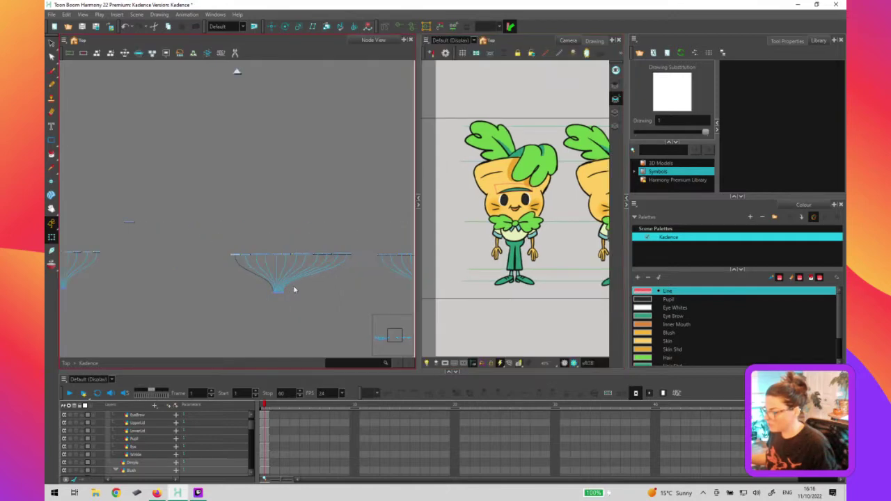
# Delete the two rightmost clusters of drawing nodes together with their composites
pyautogui.moveTo(278, 276); pyautogui.dragTo(192, 273)
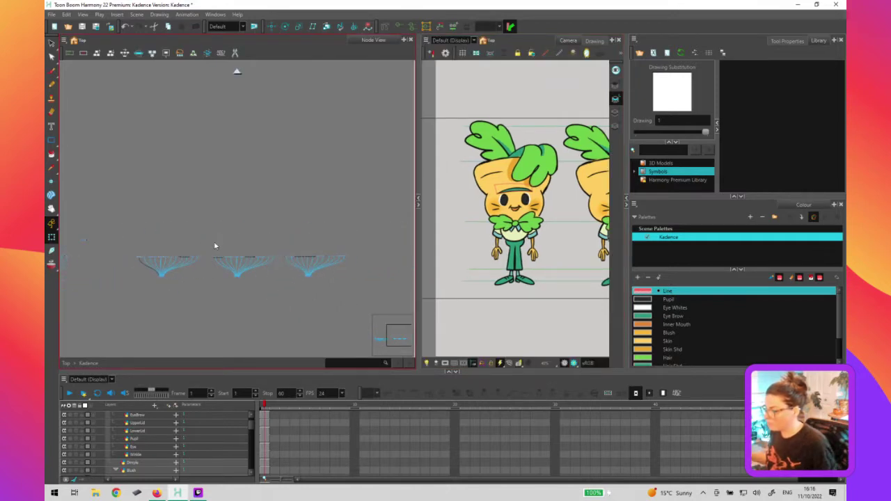
pyautogui.moveTo(366, 248); pyautogui.dragTo(213, 328)
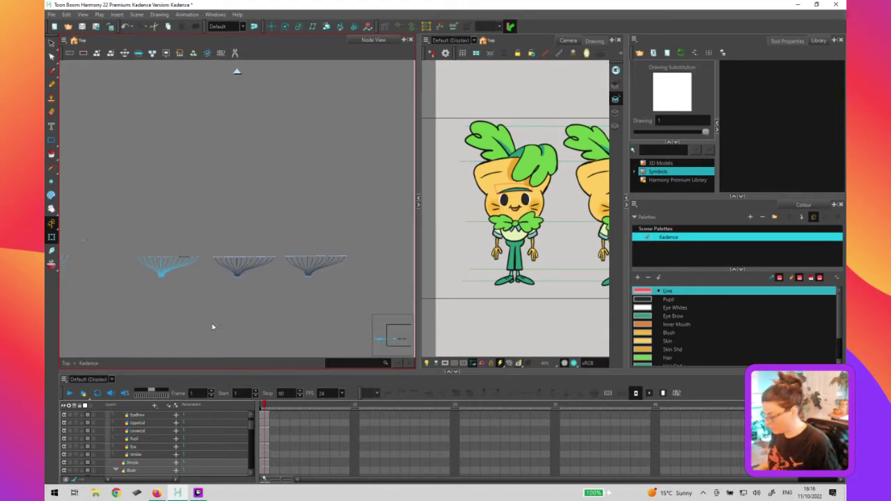
pyautogui.press('Delete')
pyautogui.click(453, 263)
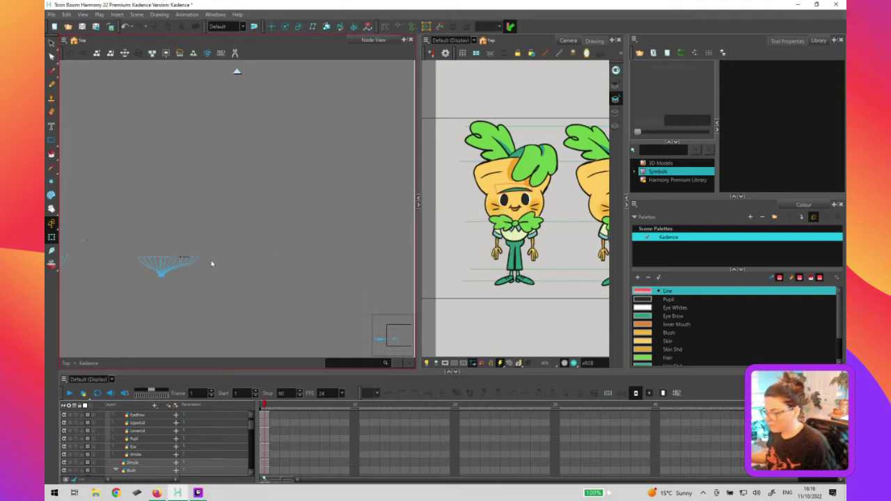
# Delete every drawing node in the last cluster except the leftmost one, including the drawing files and element folders
pyautogui.moveTo(225, 284); pyautogui.dragTo(271, 287)
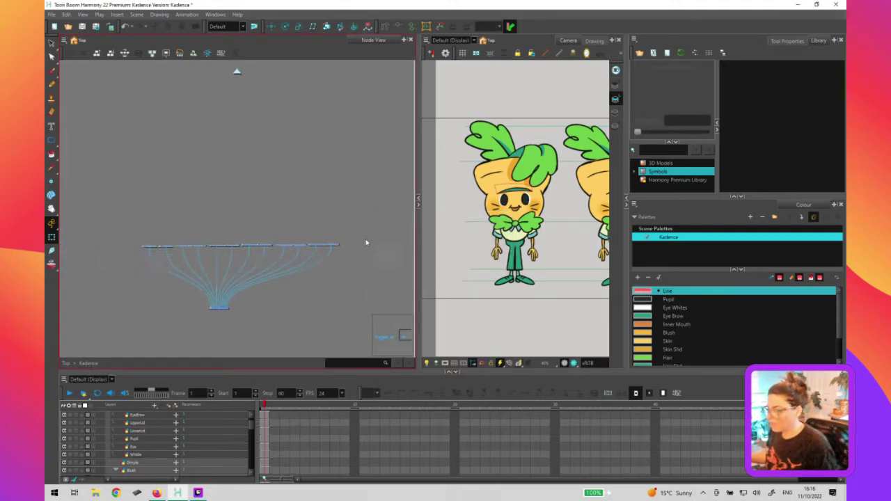
pyautogui.click(177, 277)
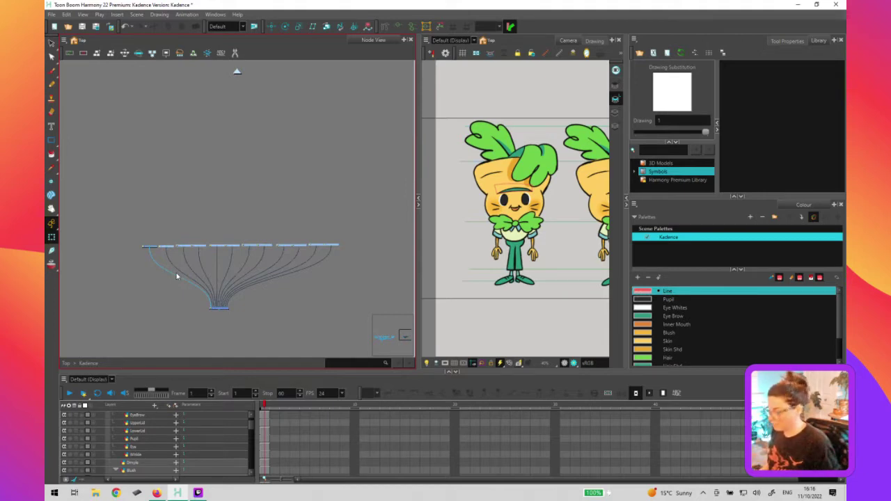
pyautogui.press('Delete')
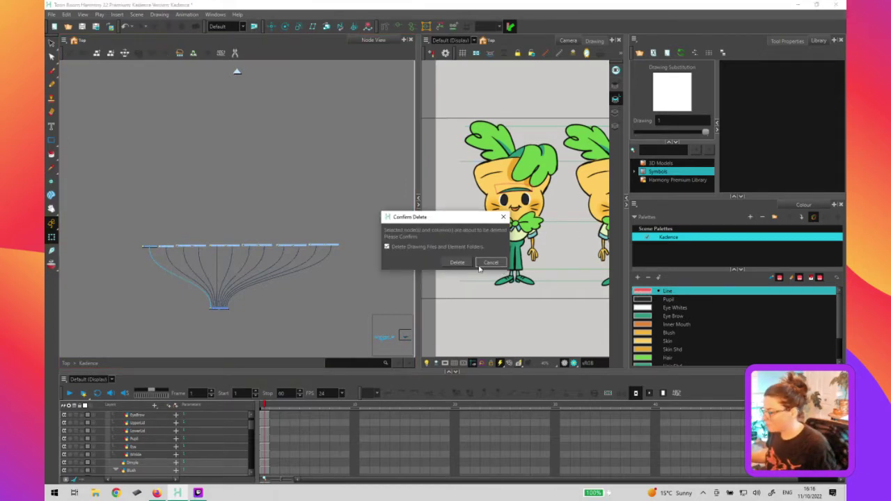
pyautogui.click(461, 264)
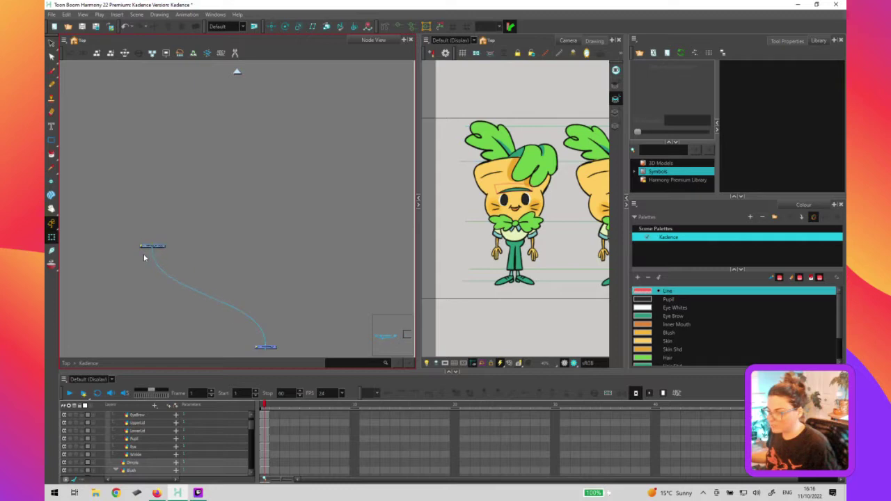
# Connect the remaining Drawing_34 node to the composite of the neighbouring drawing cluster as well
pyautogui.scroll(3, 142, 256)
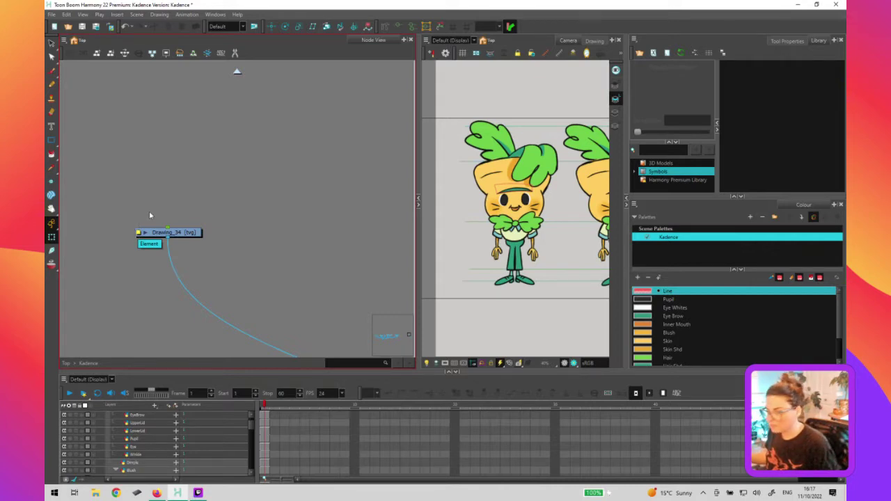
pyautogui.click(192, 234)
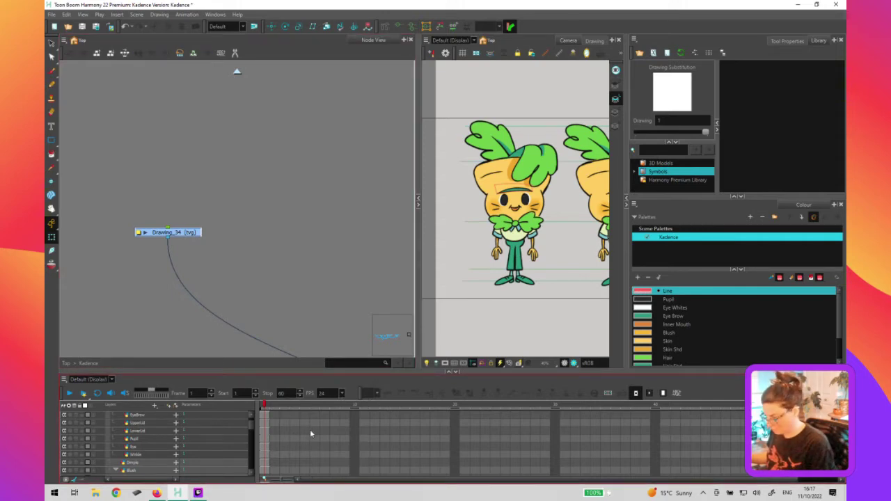
pyautogui.scroll(-2, 197, 277)
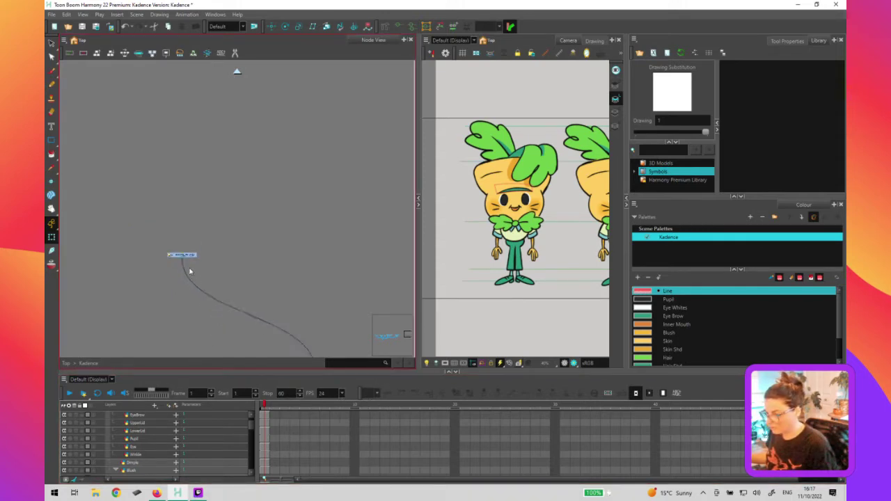
pyautogui.moveTo(182, 260); pyautogui.dragTo(123, 311)
pyautogui.moveTo(123, 310); pyautogui.dragTo(292, 197)
pyautogui.press('1')
pyautogui.press('1')
pyautogui.moveTo(125, 320); pyautogui.dragTo(171, 288)
pyautogui.moveTo(135, 230)
pyautogui.mouseDown()
pyautogui.moveTo(128, 201)
pyautogui.moveTo(328, 163)
pyautogui.mouseUp()
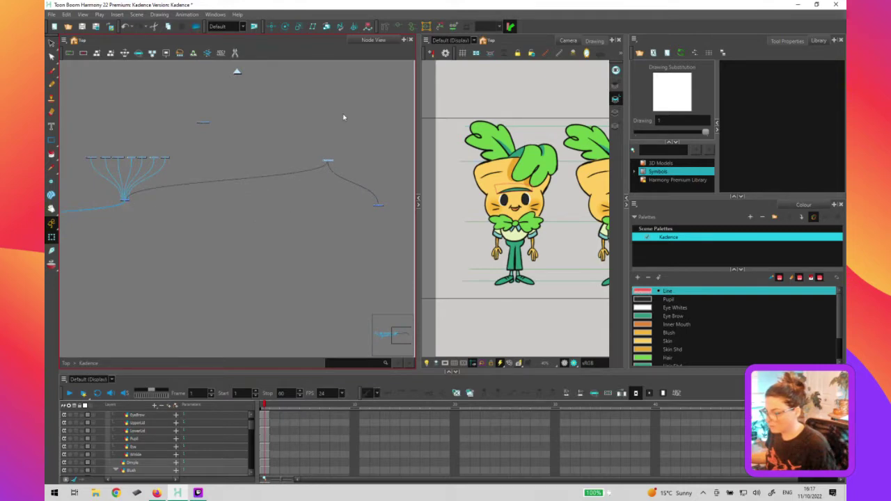
# Create a new empty drawing at frame 1 of the Drawing_34 node
pyautogui.click(317, 171)
pyautogui.click(327, 183)
pyautogui.click(456, 393)
pyautogui.click(456, 394)
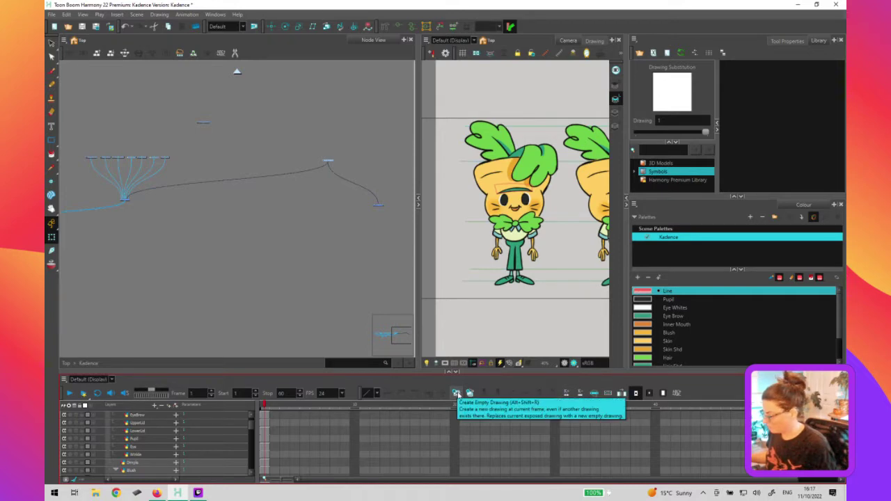
pyautogui.click(457, 394)
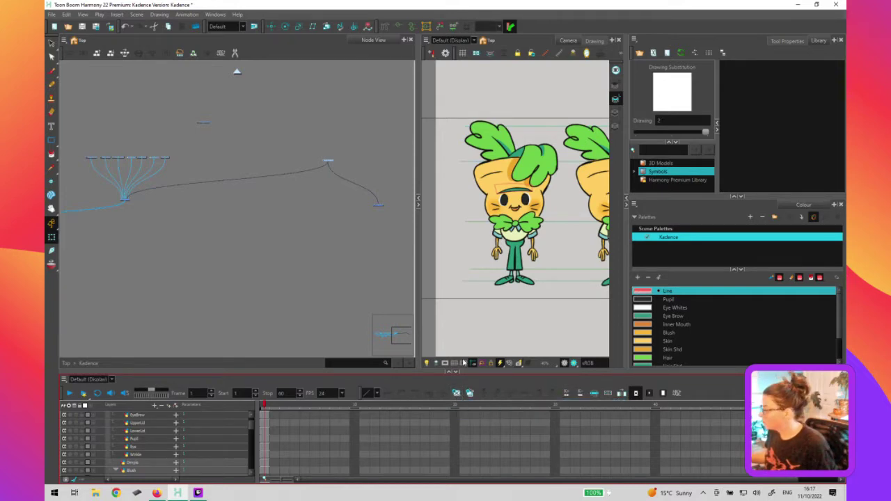
# Rename the new empty drawing of the Drawing_34 node as zz
pyautogui.click(328, 226)
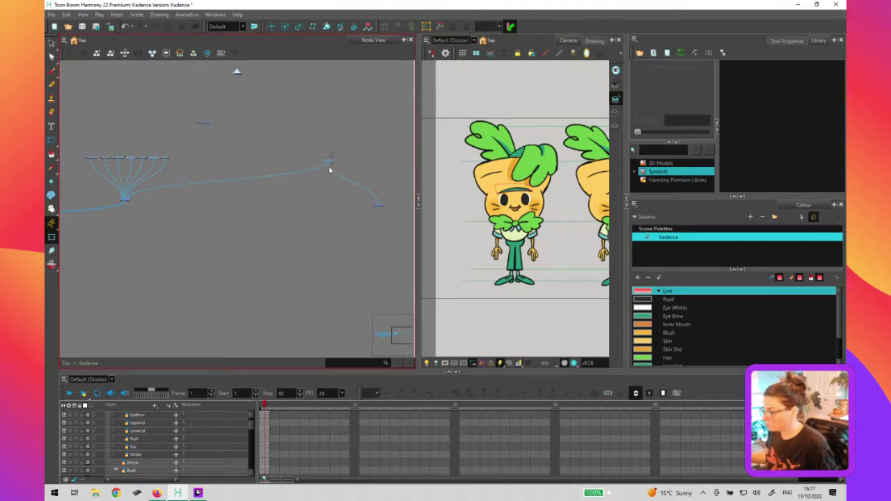
pyautogui.click(460, 201)
pyautogui.hotkey('ctrl', 'd')
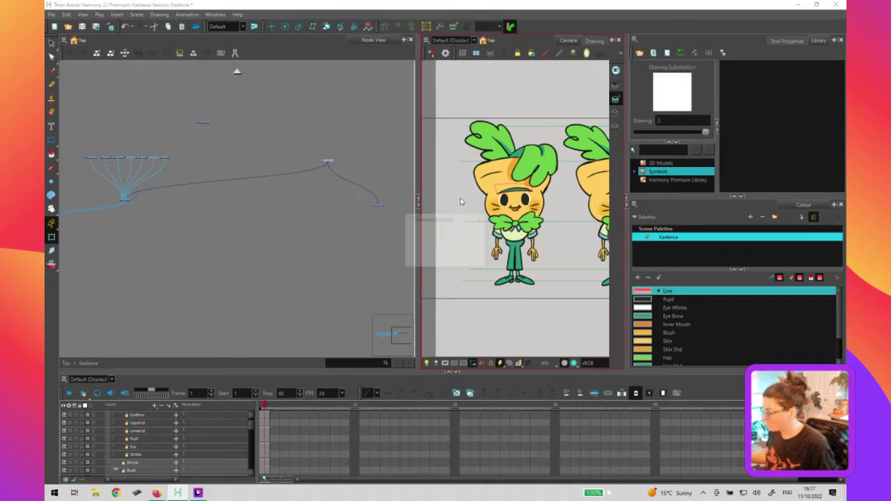
pyautogui.write('zz')
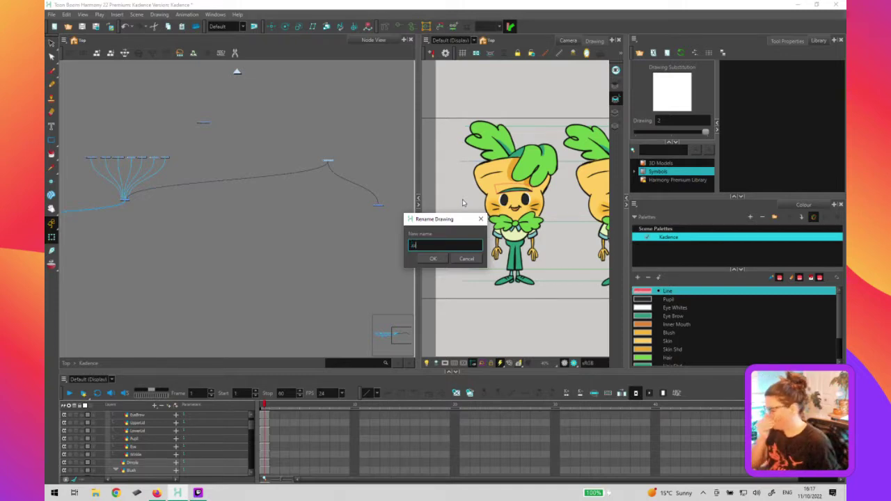
pyautogui.click(433, 258)
# Remove the connection between the Drawing_34 node and the neighbouring cluster's composite
pyautogui.click(292, 215)
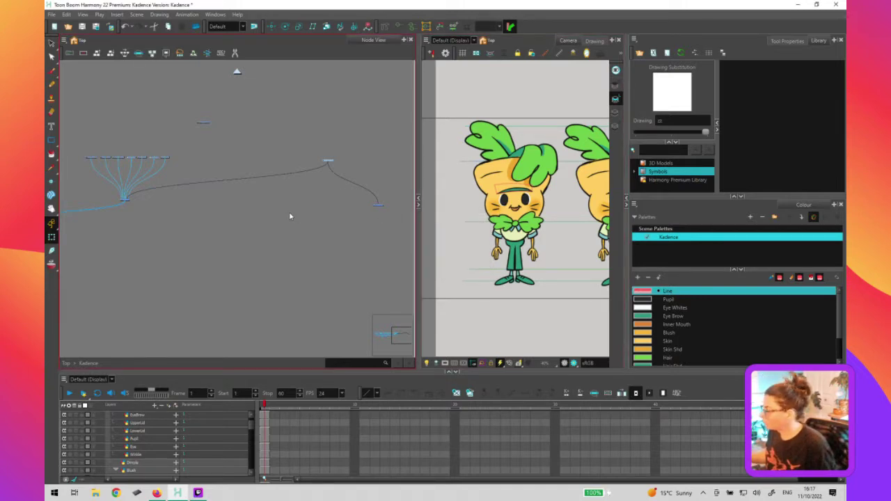
pyautogui.click(261, 181)
pyautogui.press('Delete')
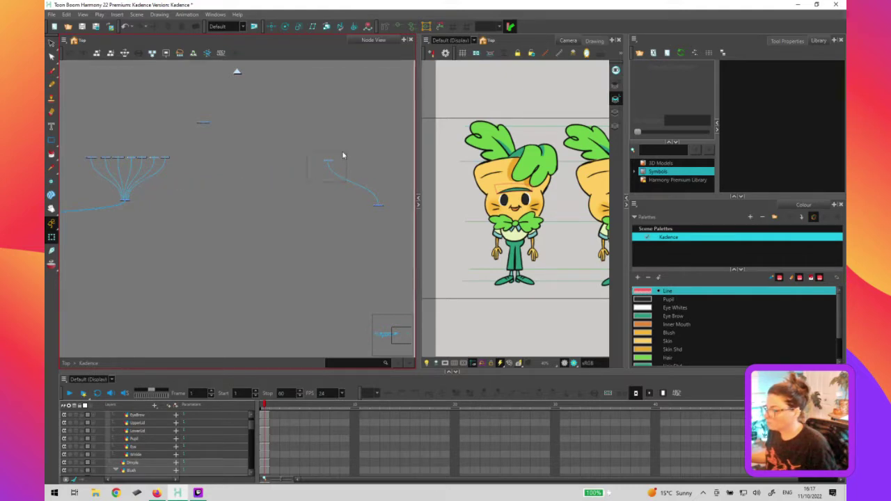
pyautogui.click(339, 154)
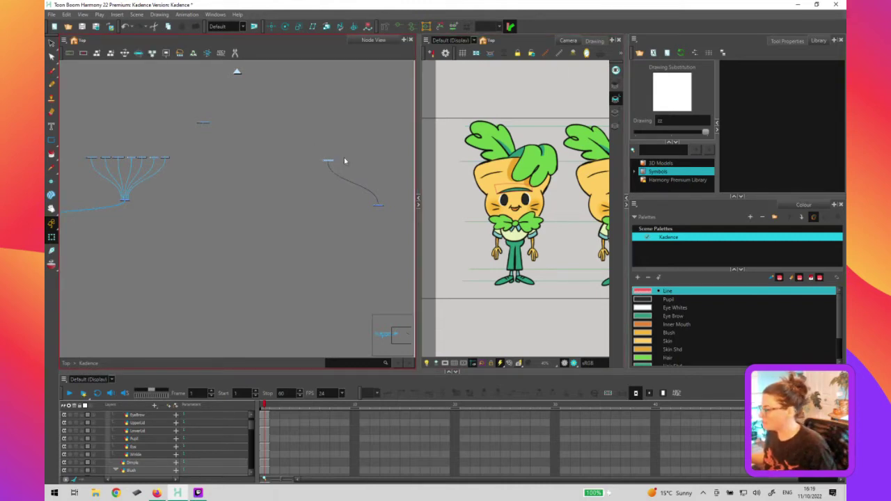
pyautogui.press('Delete')
pyautogui.hotkey('ctrl', 'z')
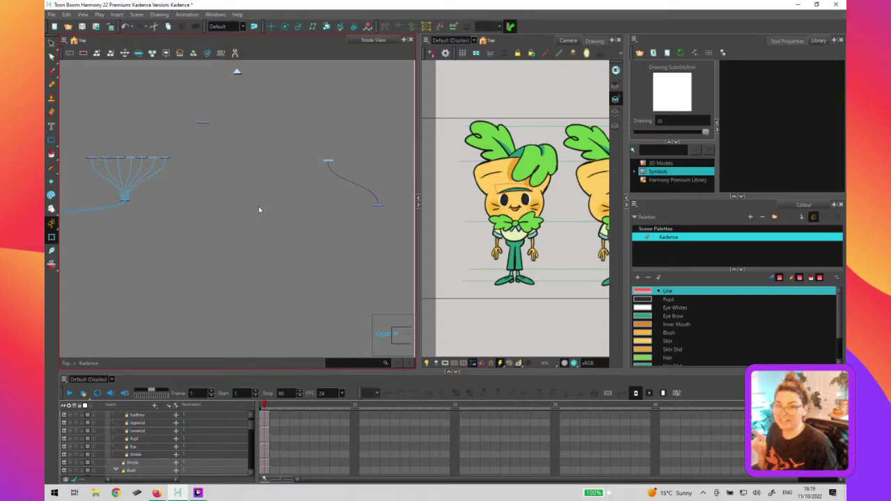
# Switch the drawing substitution of the Drawing_34 node to drawing 1
pyautogui.click(672, 133)
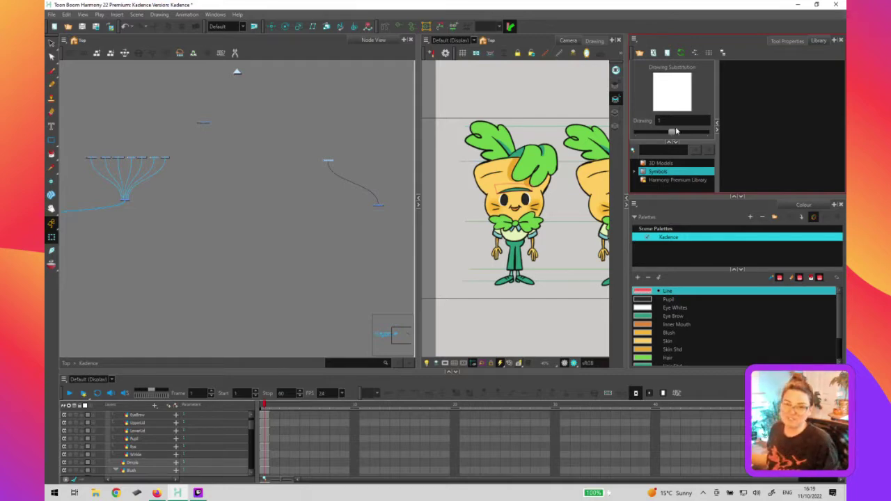
pyautogui.click(538, 143)
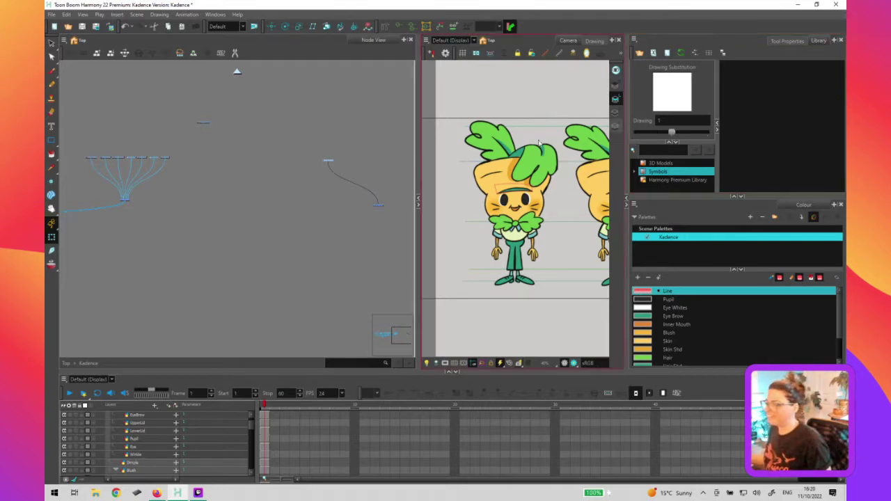
pyautogui.click(351, 159)
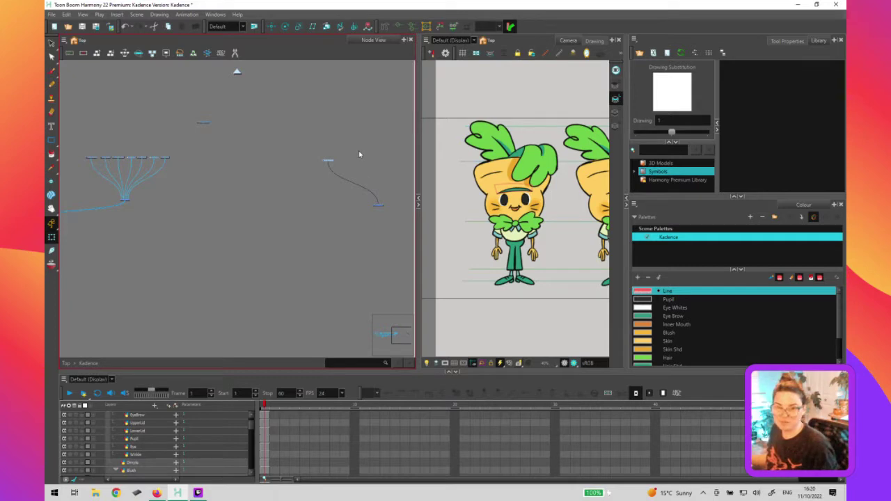
pyautogui.moveTo(378, 154); pyautogui.dragTo(290, 182)
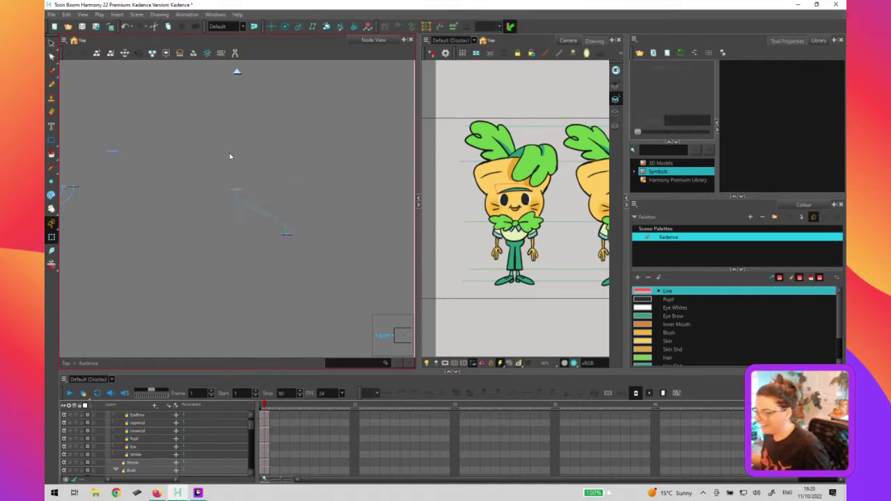
# Duplicate the Drawing_34 node using Paste Special with Create New Columns enabled, and place the copy directly beside the original
pyautogui.click(267, 203)
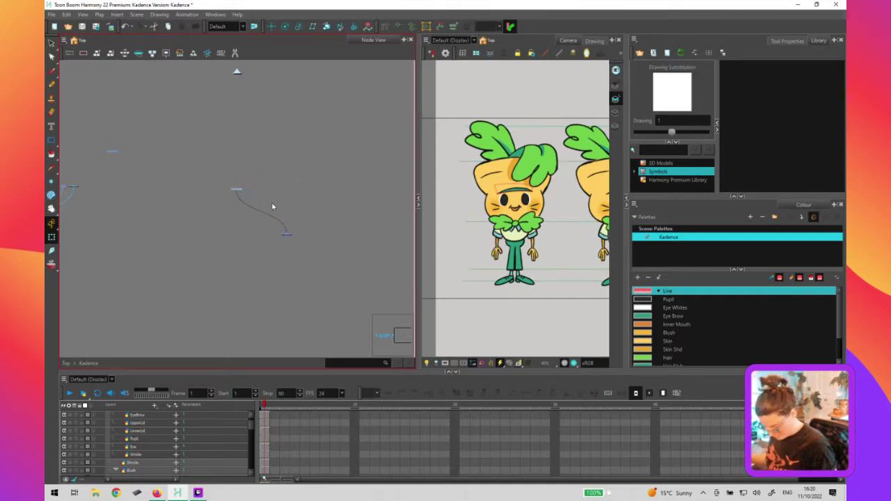
pyautogui.hotkey('ctrl', 'c')
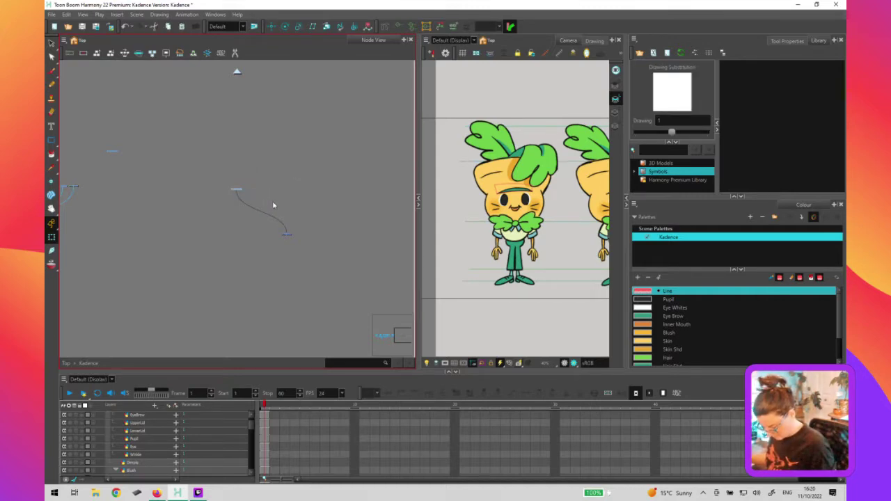
pyautogui.hotkey('ctrl', 'b')
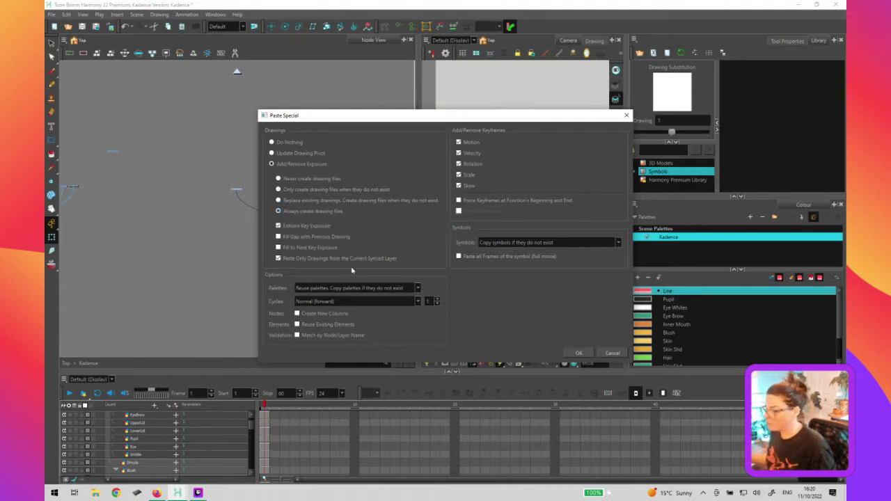
pyautogui.click(343, 315)
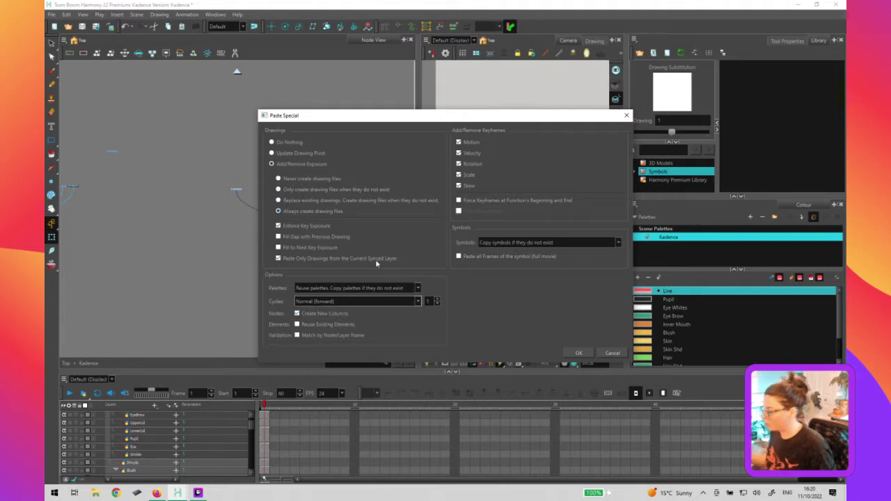
pyautogui.click(578, 353)
pyautogui.moveTo(281, 203); pyautogui.dragTo(234, 202)
pyautogui.click(269, 186)
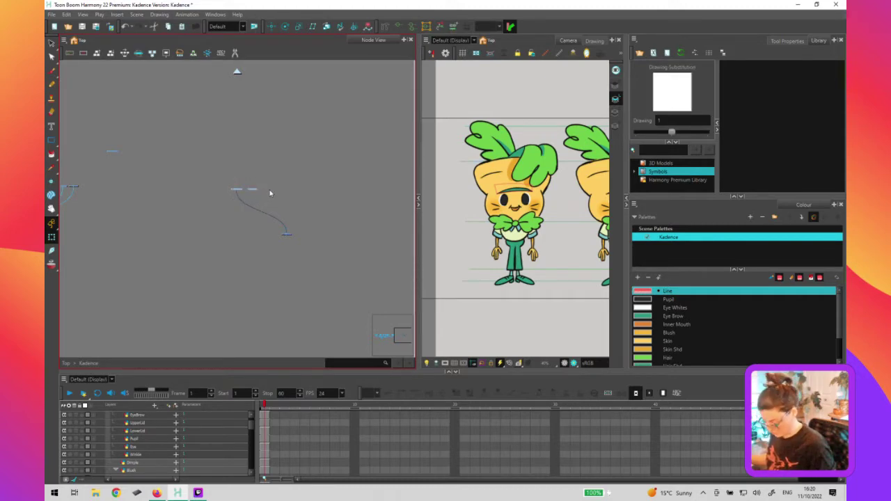
# Duplicate the pair of drawing nodes with Paste Special and line the copies up beside them in one row of four
pyautogui.hotkey('ctrl', 'b')
pyautogui.click(574, 352)
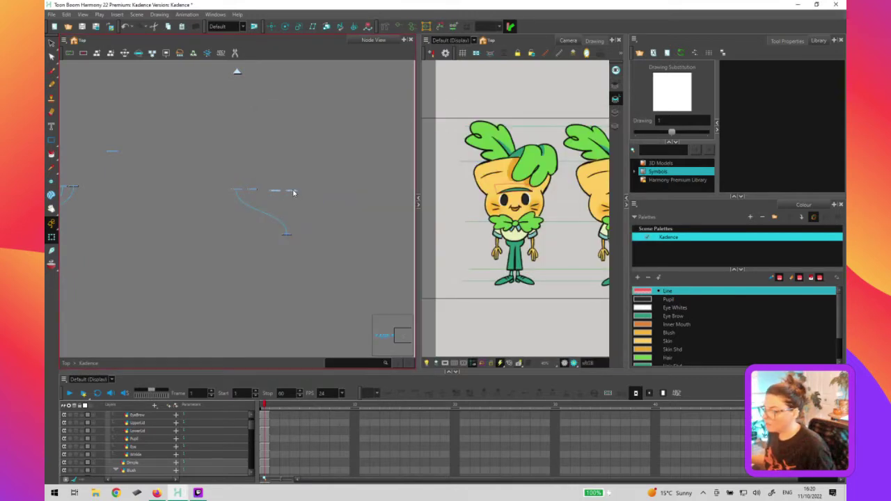
pyautogui.moveTo(285, 192); pyautogui.dragTo(200, 211)
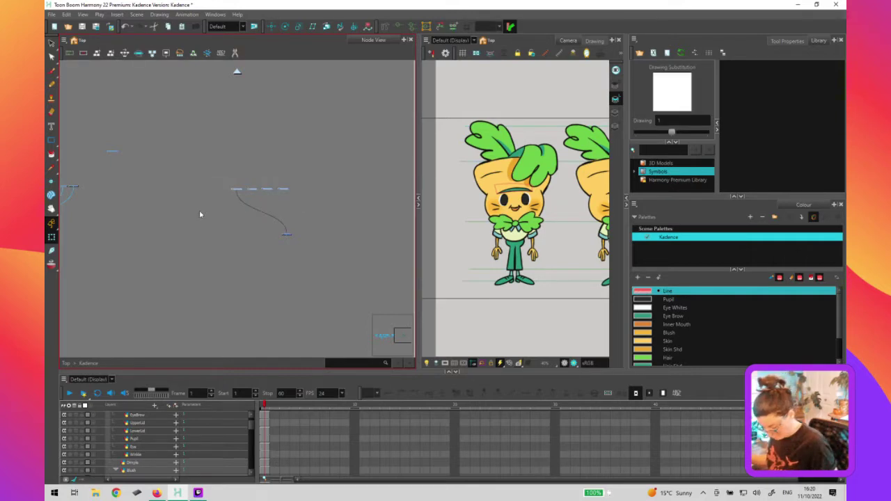
# Repeat the Paste Special on the copied drawing nodes and line the new copies up into one row of twelve
pyautogui.rightClick(293, 193)
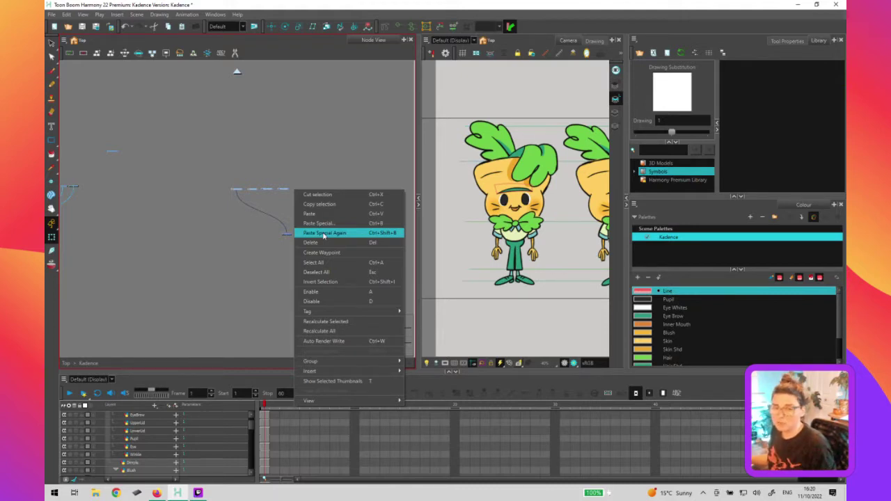
pyautogui.click(356, 235)
pyautogui.moveTo(323, 203); pyautogui.dragTo(305, 192)
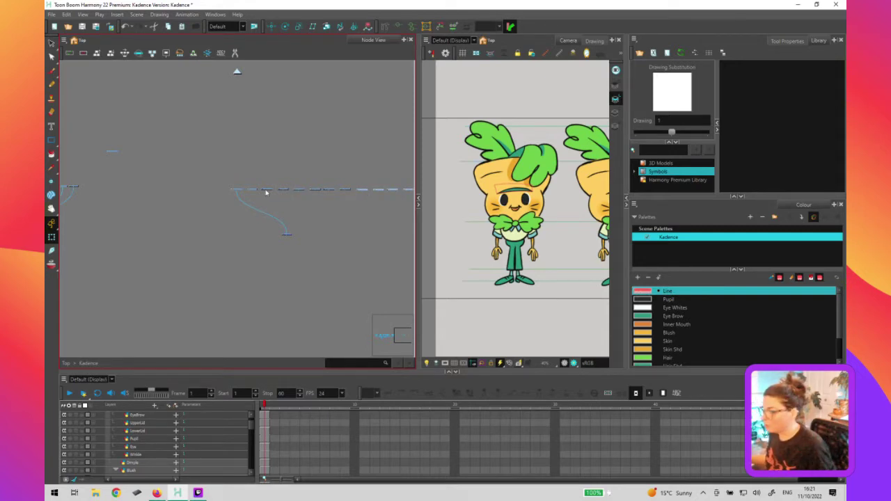
# Connect the first eight drawing nodes of the row to the composite below them
pyautogui.click(288, 234)
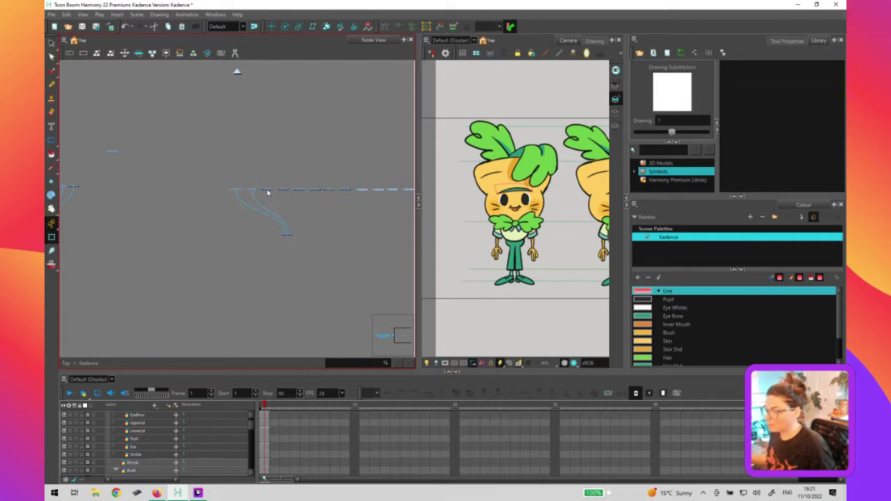
pyautogui.click(278, 202)
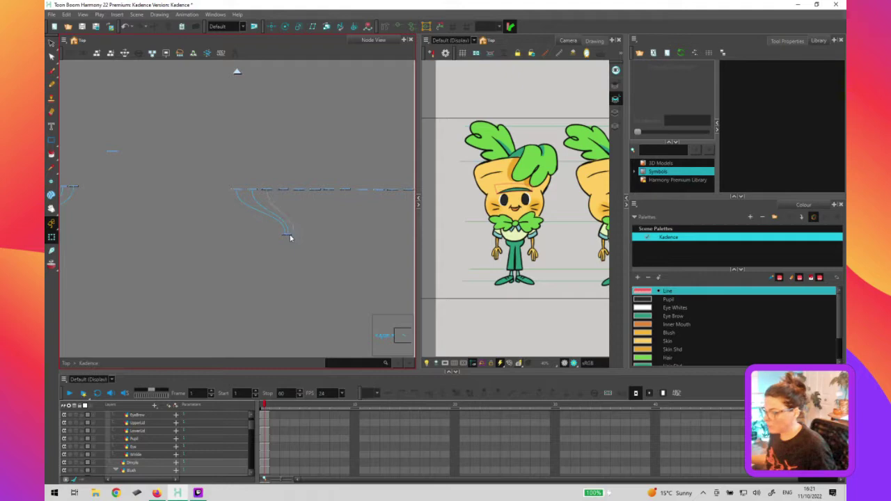
pyautogui.moveTo(292, 234); pyautogui.dragTo(290, 235)
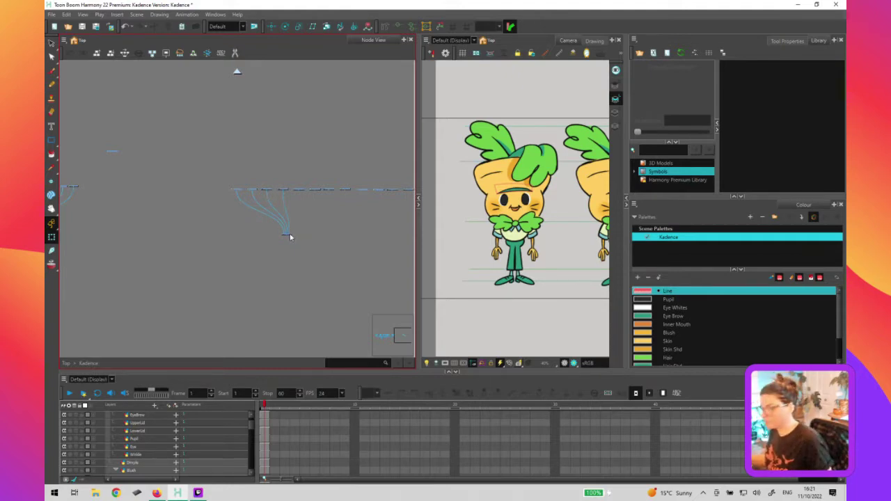
pyautogui.press('2')
pyautogui.press('2')
pyautogui.press('2')
pyautogui.moveTo(330, 261); pyautogui.dragTo(238, 278)
pyautogui.moveTo(263, 194); pyautogui.dragTo(241, 276)
pyautogui.moveTo(294, 196); pyautogui.dragTo(242, 276)
pyautogui.moveTo(322, 195); pyautogui.dragTo(246, 276)
pyautogui.moveTo(351, 195); pyautogui.dragTo(249, 276)
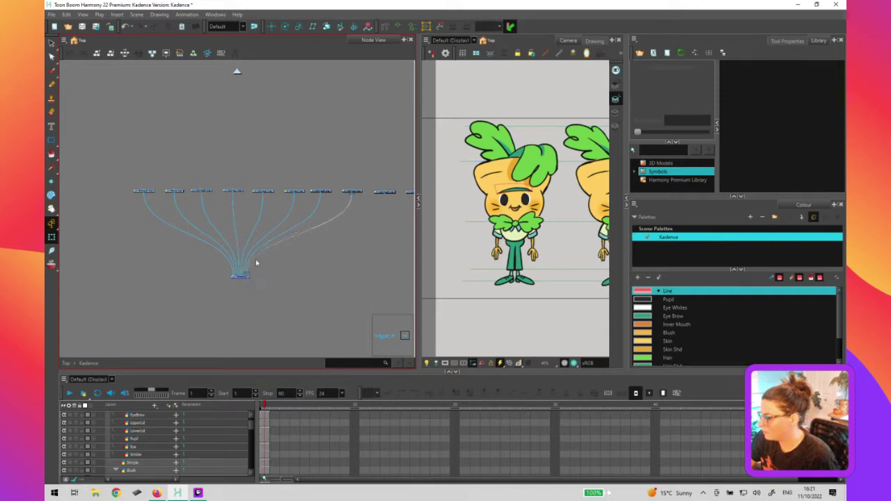
# Connect the remaining four drawing nodes at the end of the row to the same composite
pyautogui.moveTo(385, 196); pyautogui.dragTo(95, 247)
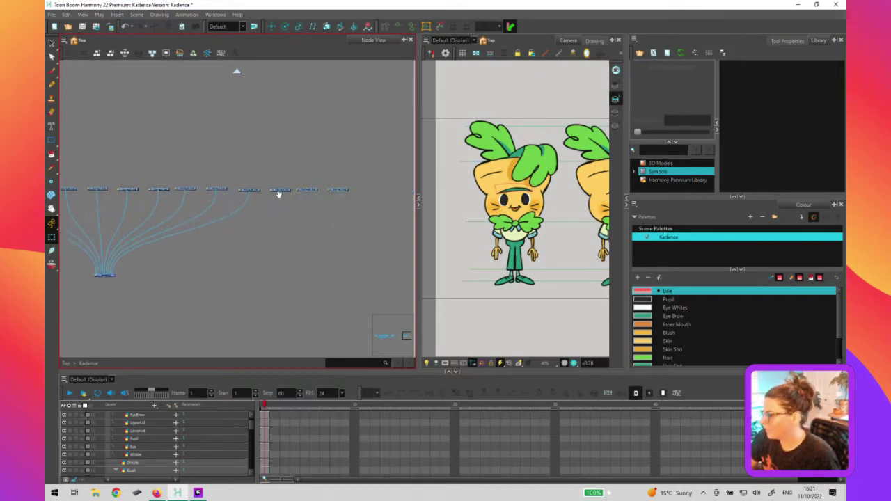
pyautogui.moveTo(280, 192); pyautogui.dragTo(113, 270)
pyautogui.moveTo(306, 192); pyautogui.dragTo(119, 269)
pyautogui.moveTo(339, 189); pyautogui.dragTo(115, 274)
pyautogui.press('space')
pyautogui.moveTo(165, 301); pyautogui.dragTo(245, 288)
pyautogui.press('1')
pyautogui.press('1')
pyautogui.press('1')
pyautogui.press('space')
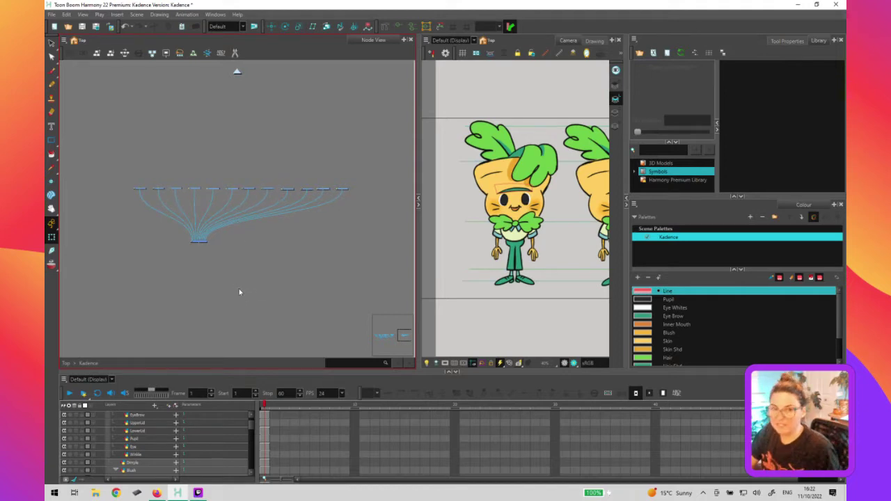
# Copy the twelve-node cluster with its composite and duplicate it beside the original using Paste Special with Create New Columns enabled
pyautogui.moveTo(124, 281); pyautogui.dragTo(119, 279)
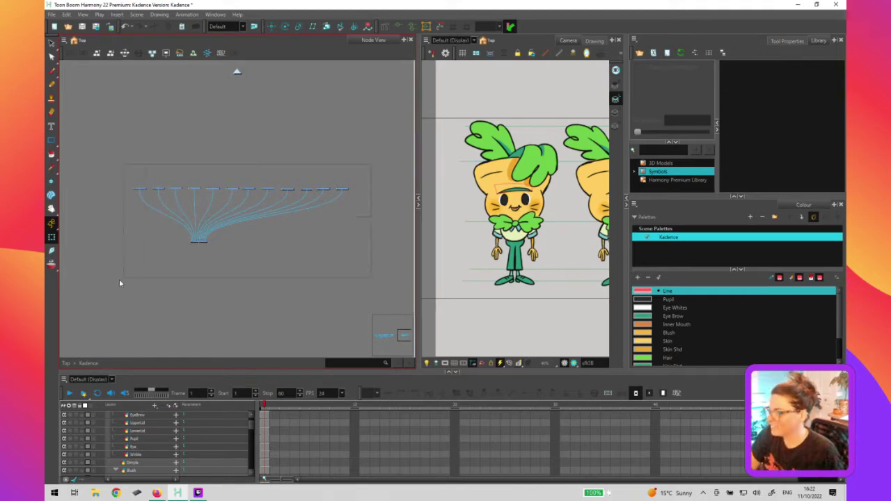
pyautogui.click(352, 205)
pyautogui.moveTo(352, 205)
pyautogui.mouseDown()
pyautogui.moveTo(376, 211)
pyautogui.moveTo(375, 204)
pyautogui.mouseUp()
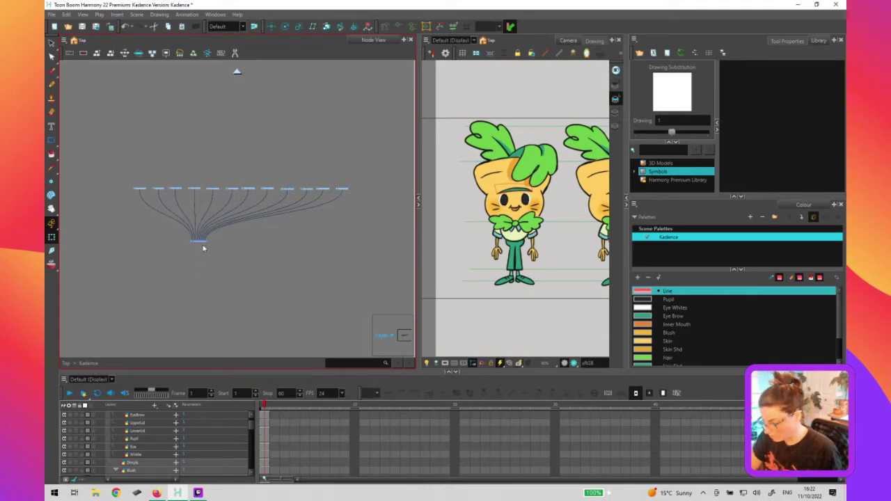
pyautogui.hotkey('ctrl', 'a')
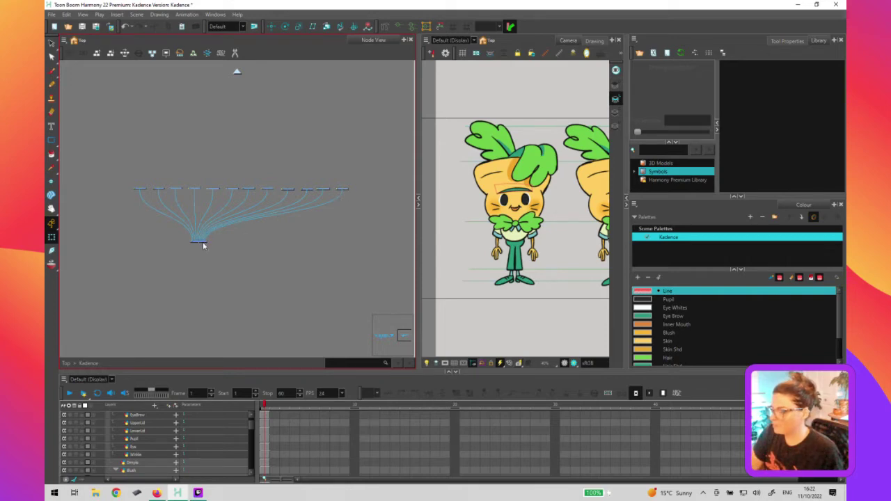
pyautogui.moveTo(376, 174); pyautogui.dragTo(117, 262)
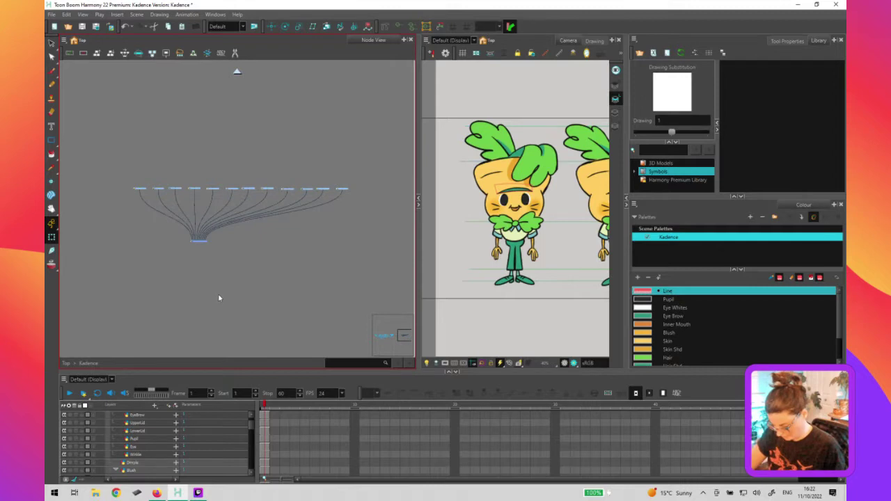
pyautogui.moveTo(378, 187); pyautogui.dragTo(246, 192)
pyautogui.click(252, 204)
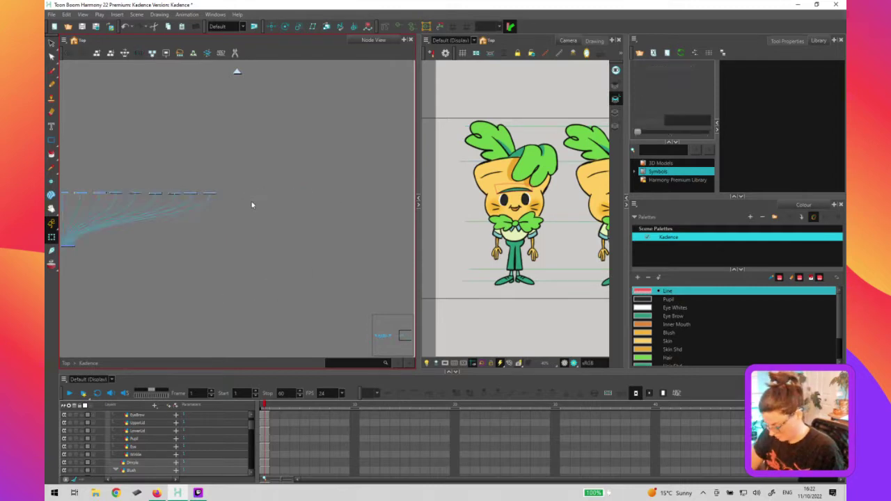
pyautogui.hotkey('ctrl', 'b')
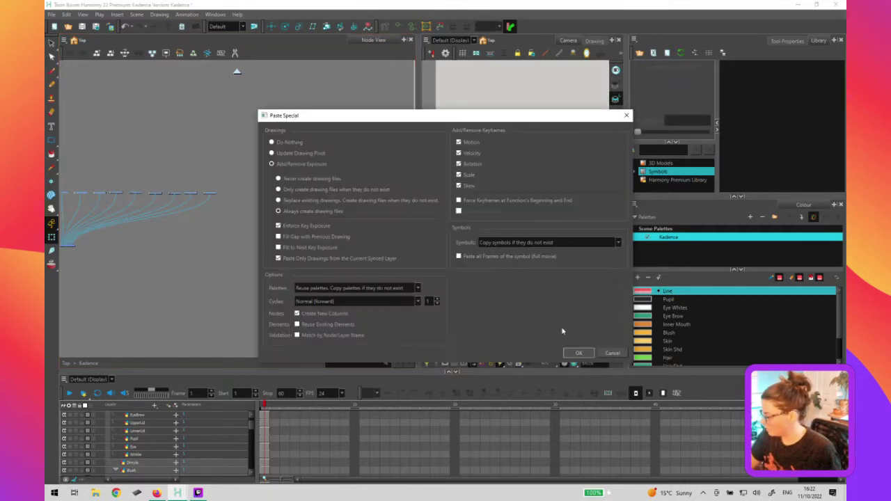
pyautogui.click(579, 353)
pyautogui.moveTo(237, 250); pyautogui.dragTo(91, 223)
pyautogui.moveTo(237, 174); pyautogui.dragTo(181, 164)
# Paste Special another copy of the twelve-node cluster and place it in line beside the previous one
pyautogui.click(288, 160)
pyautogui.hotkey('ctrl', 'b')
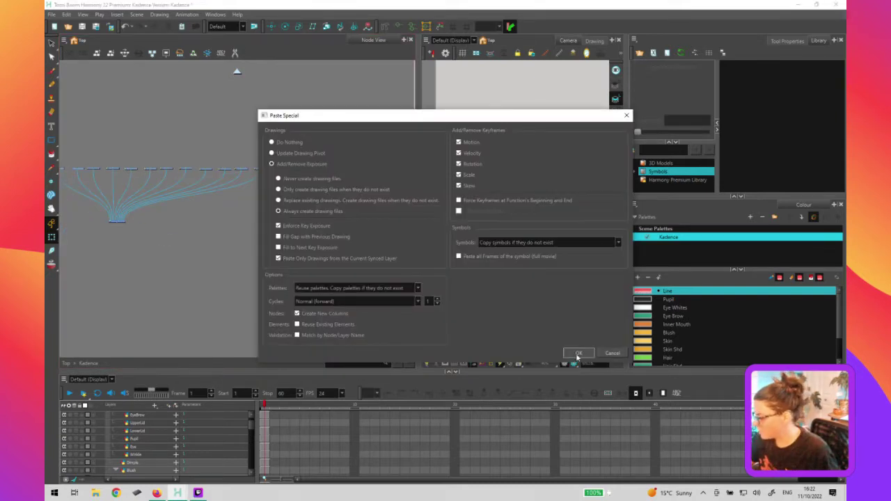
pyautogui.click(578, 353)
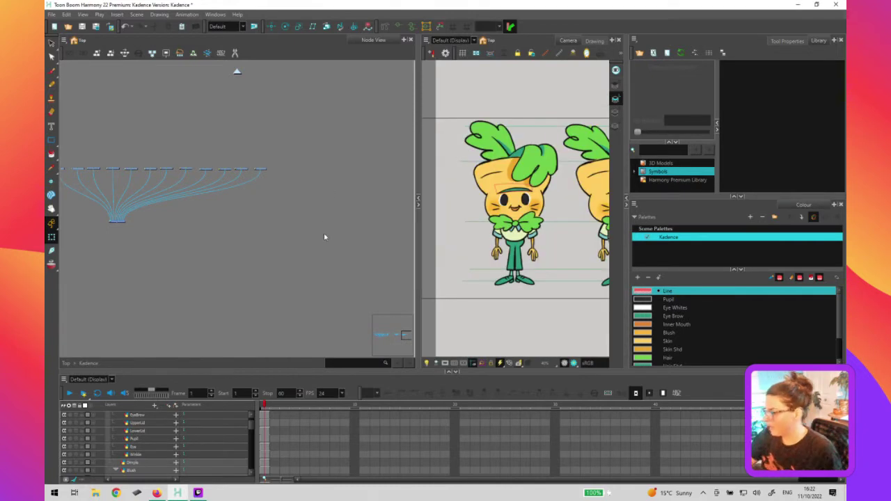
pyautogui.moveTo(357, 212); pyautogui.dragTo(360, 223)
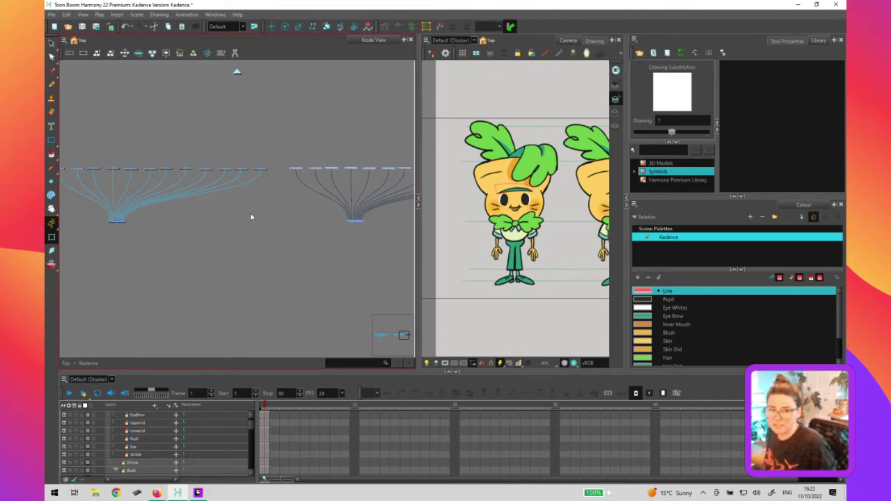
pyautogui.hotkey('ctrl', 'a')
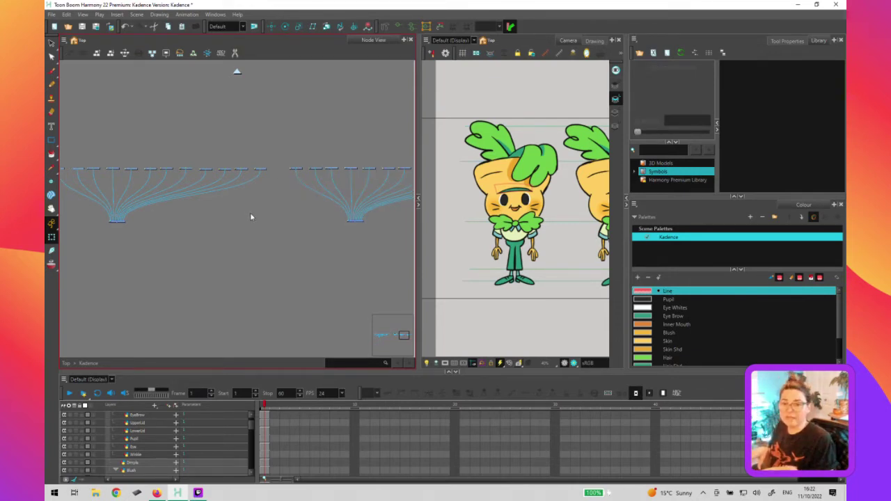
# Disable every node feeding the face composite except the Eye_1 group
pyautogui.press('space')
pyautogui.moveTo(246, 277); pyautogui.dragTo(416, 250)
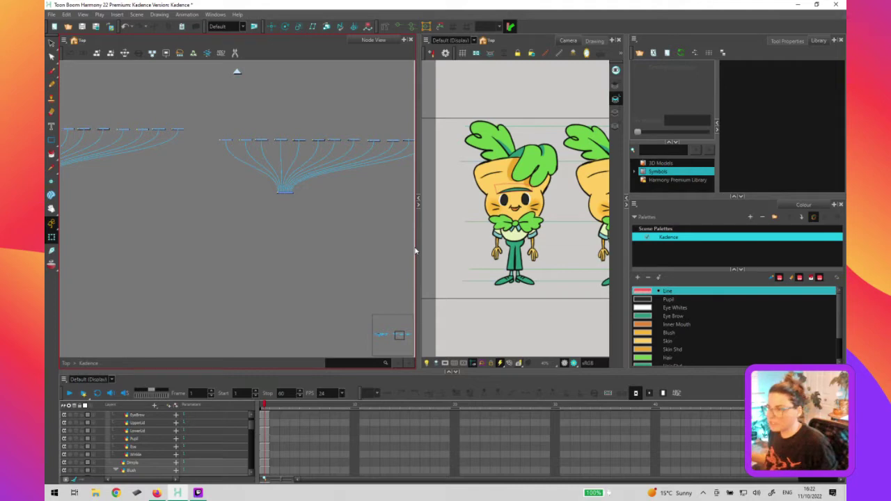
pyautogui.click(205, 271)
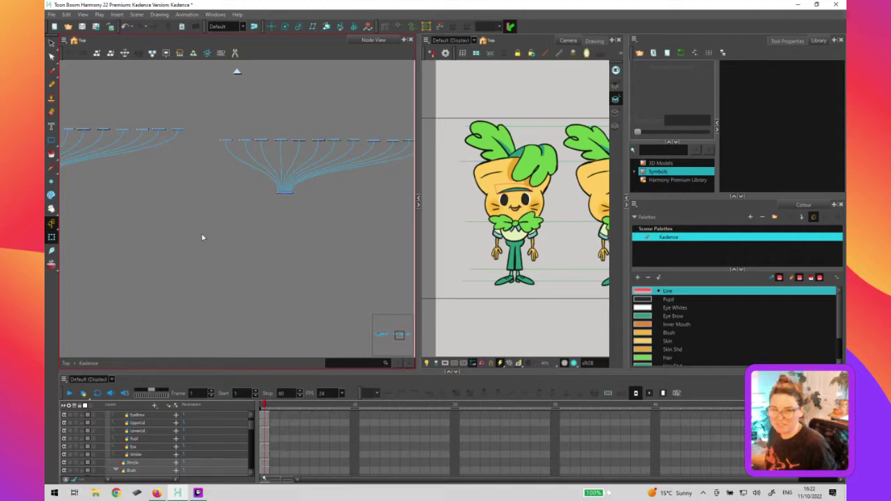
pyautogui.moveTo(163, 233); pyautogui.dragTo(456, 287)
pyautogui.moveTo(135, 241); pyautogui.dragTo(364, 225)
pyautogui.moveTo(206, 255); pyautogui.dragTo(344, 239)
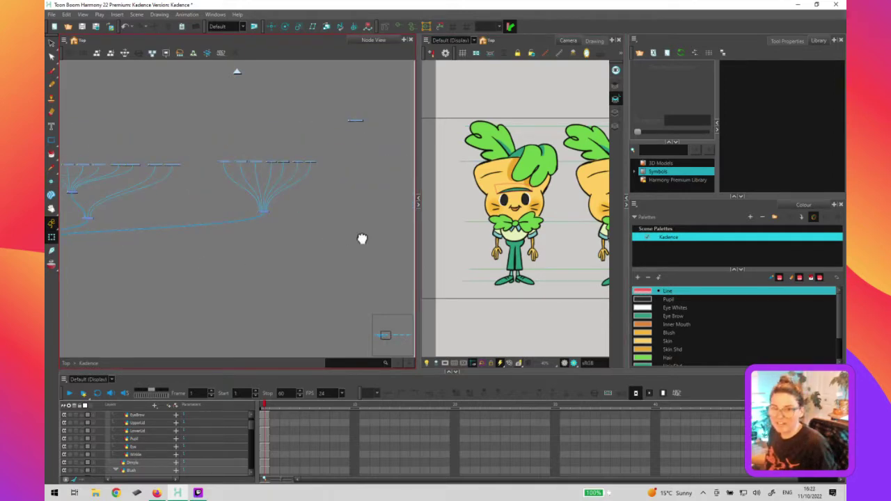
pyautogui.moveTo(255, 275); pyautogui.dragTo(203, 200)
pyautogui.scroll(3, 205, 167)
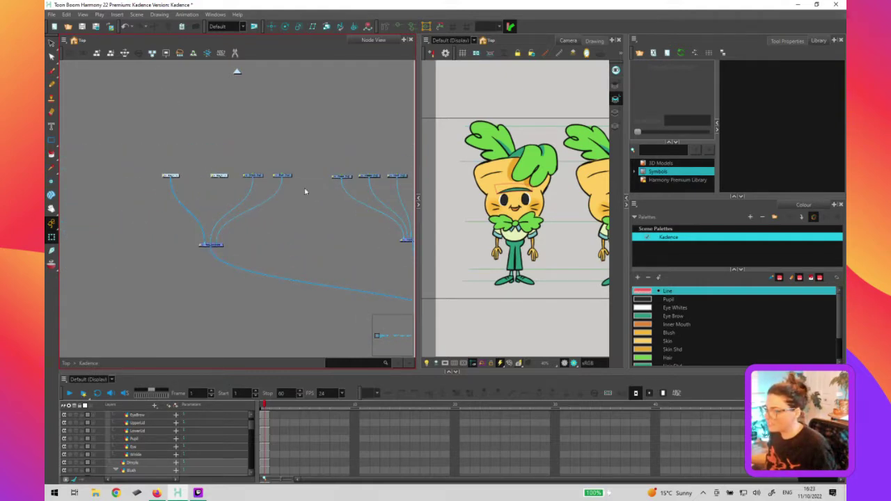
pyautogui.moveTo(306, 218); pyautogui.dragTo(286, 204)
pyautogui.press('d')
# Disable the drawing nodes in the next two clusters beside the face cluster, the six-node one and the bangs one
pyautogui.moveTo(338, 226); pyautogui.dragTo(274, 222)
pyautogui.click(259, 165)
pyautogui.moveTo(254, 169)
pyautogui.mouseDown()
pyautogui.moveTo(410, 219)
pyautogui.moveTo(415, 211)
pyautogui.moveTo(285, 233)
pyautogui.mouseUp()
pyautogui.press('d')
pyautogui.moveTo(321, 164); pyautogui.dragTo(404, 198)
pyautogui.press('d')
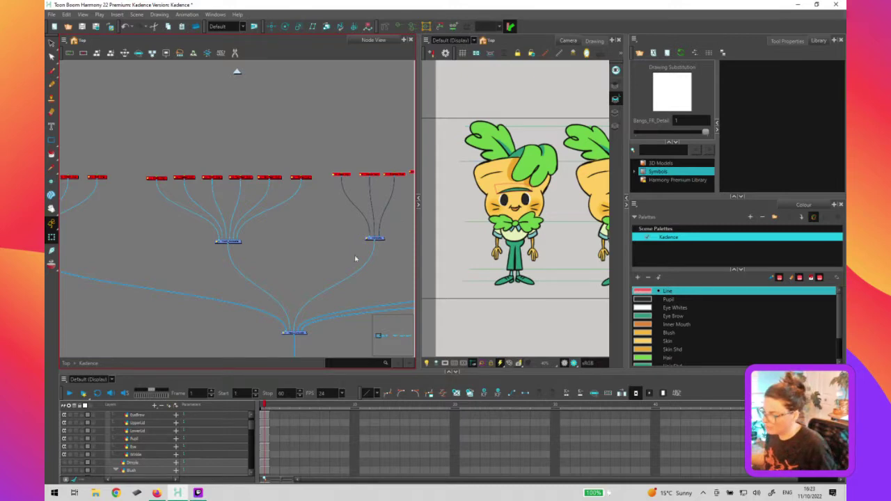
pyautogui.click(334, 262)
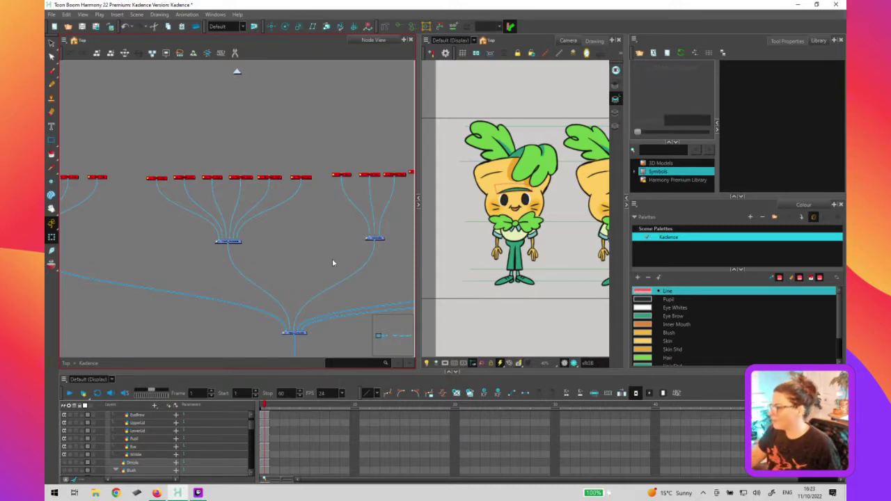
# Open the Eye_1 group in the face cluster to reach the drawing nodes inside it
pyautogui.moveTo(130, 258); pyautogui.dragTo(345, 237)
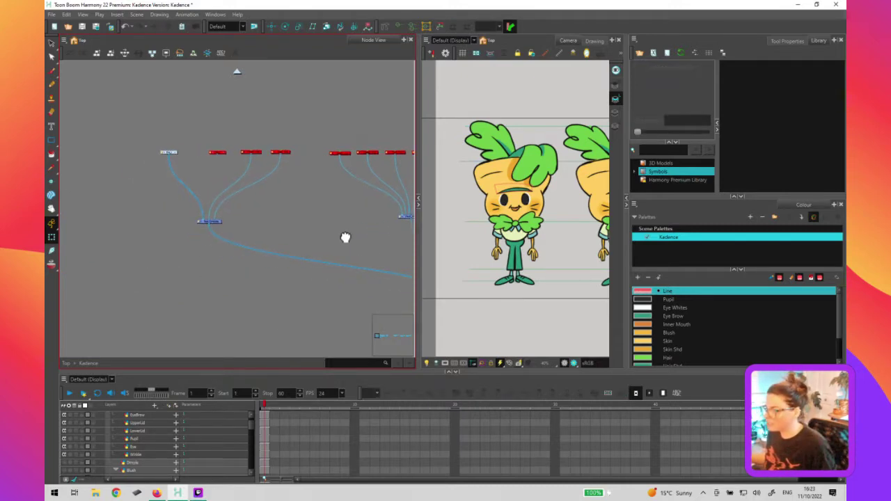
pyautogui.scroll(2, 210, 159)
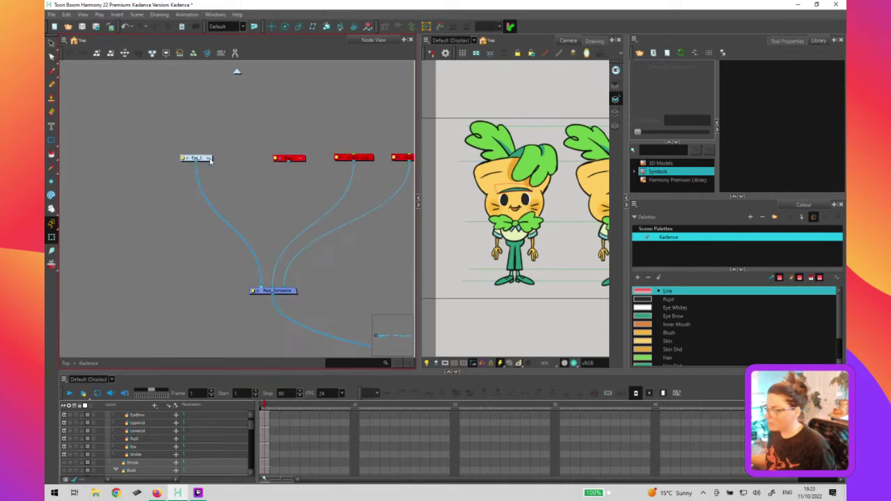
pyautogui.click(210, 159)
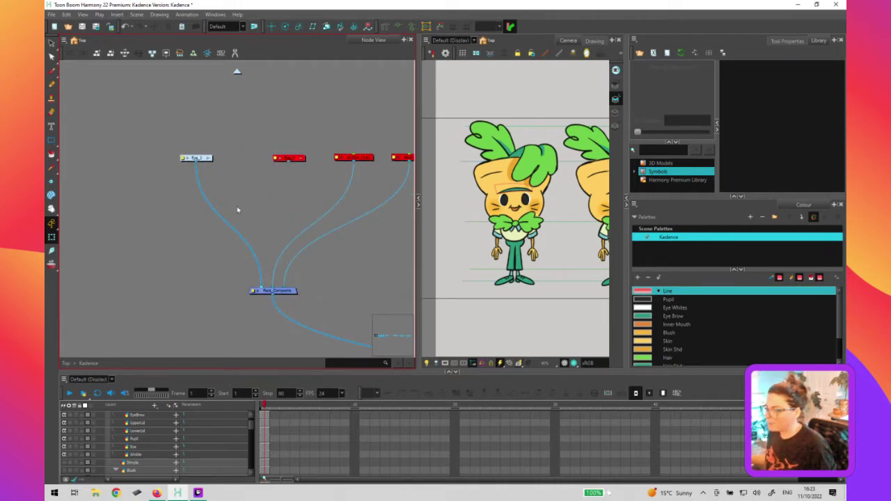
pyautogui.moveTo(220, 201); pyautogui.dragTo(275, 191)
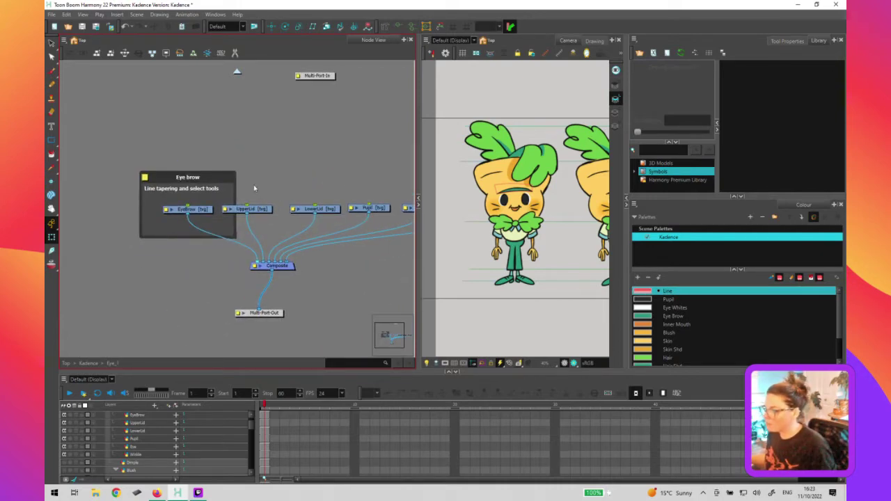
pyautogui.click(698, 118)
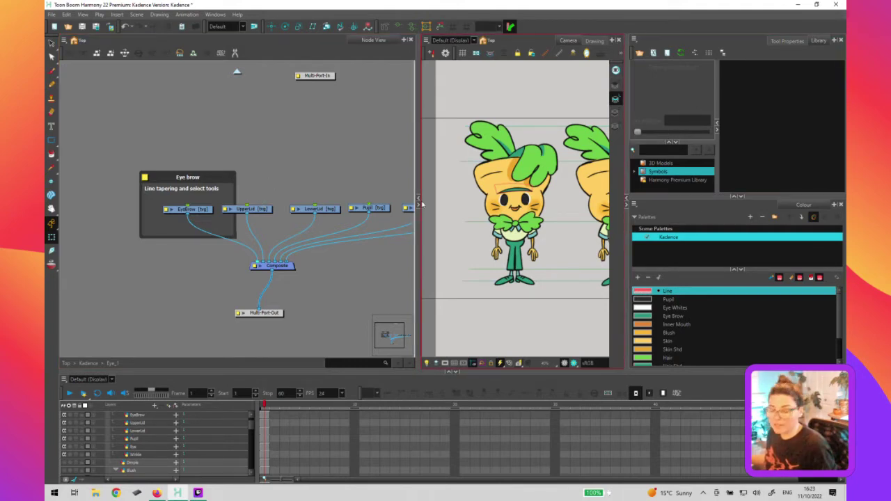
# Select the EyeBrow drawing node and examine the thumbnail of its drawing substitution
pyautogui.click(189, 209)
pyautogui.click(613, 121)
pyautogui.click(665, 130)
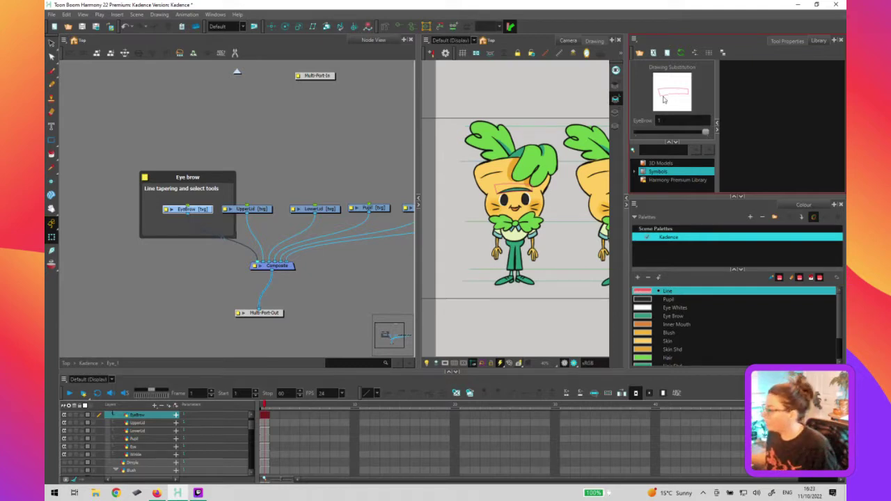
pyautogui.click(260, 194)
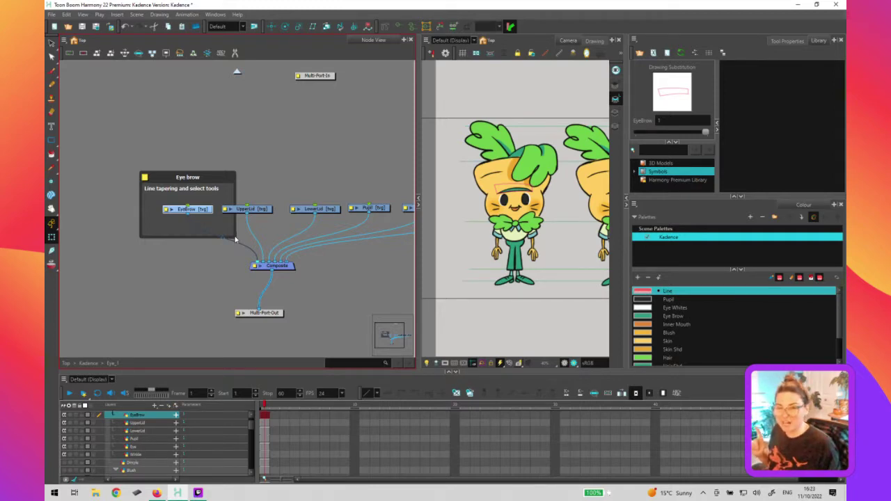
# Delete the "Eye brow" backdrop note surrounding the EyeBrow node
pyautogui.click(214, 183)
pyautogui.moveTo(227, 254)
pyautogui.mouseDown()
pyautogui.moveTo(234, 222)
pyautogui.moveTo(221, 237)
pyautogui.moveTo(231, 213)
pyautogui.moveTo(220, 253)
pyautogui.mouseUp()
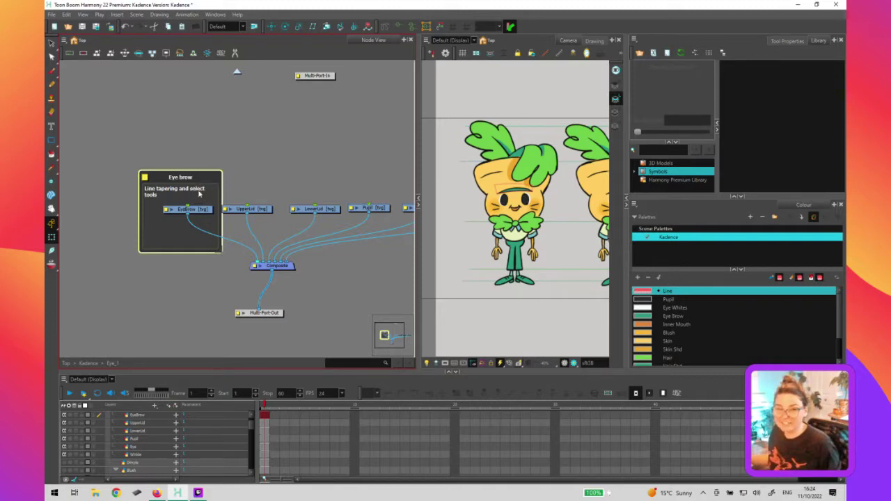
pyautogui.moveTo(195, 178); pyautogui.dragTo(201, 160)
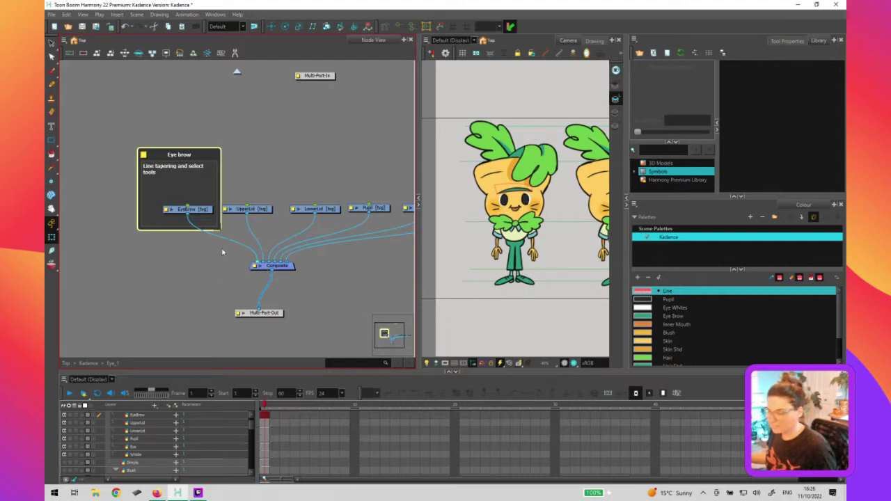
pyautogui.moveTo(222, 231); pyautogui.dragTo(226, 234)
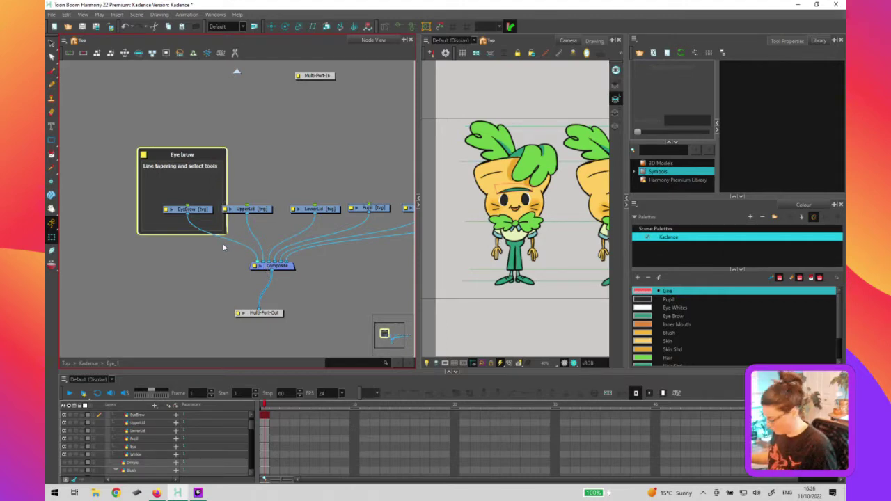
pyautogui.press('Delete')
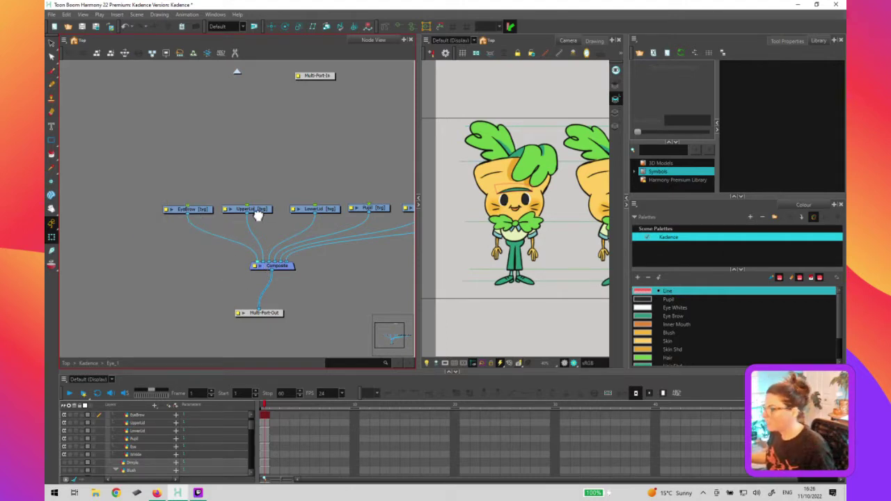
# Select the EyeBrow drawing and turn on the Light Table so the other layers fade behind it
pyautogui.click(213, 196)
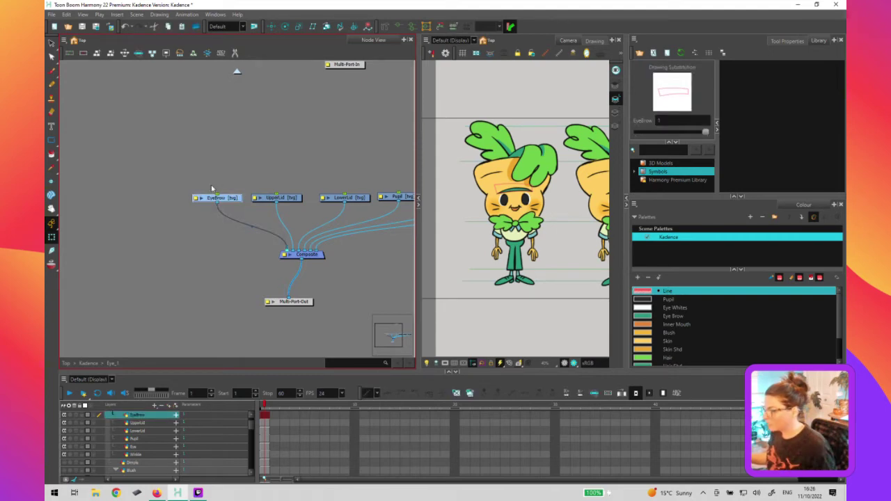
pyautogui.click(526, 313)
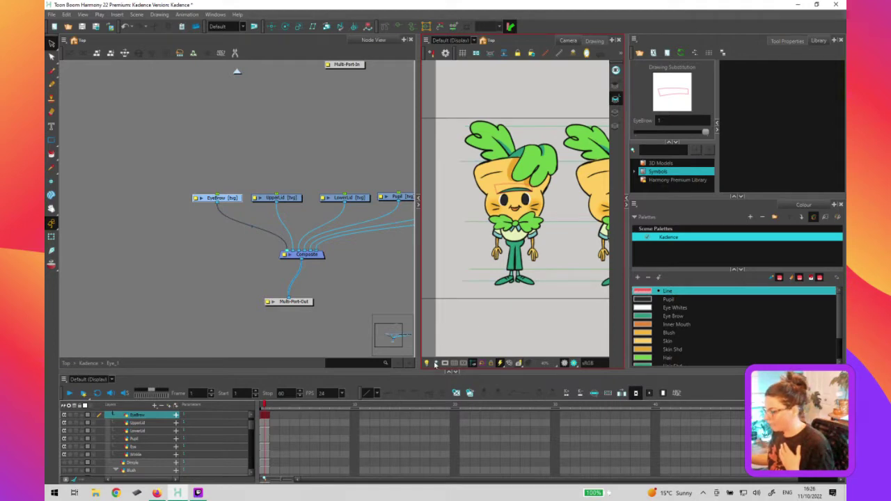
pyautogui.click(436, 364)
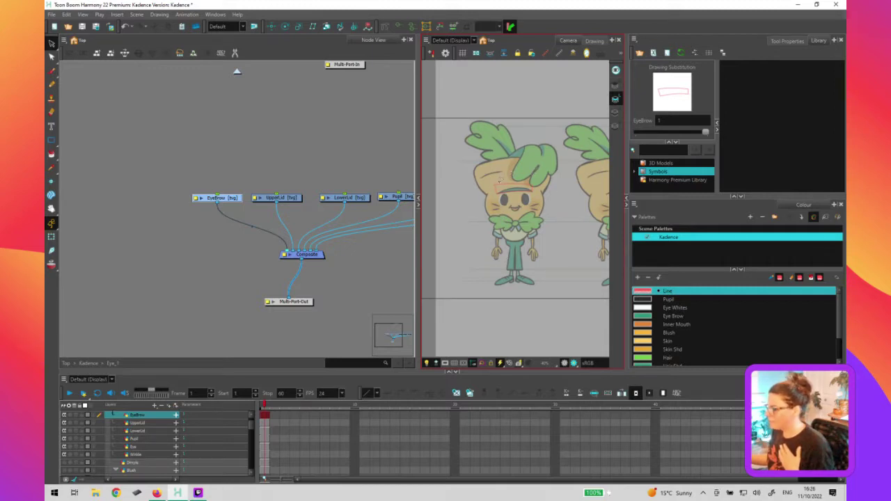
pyautogui.scroll(5, 523, 202)
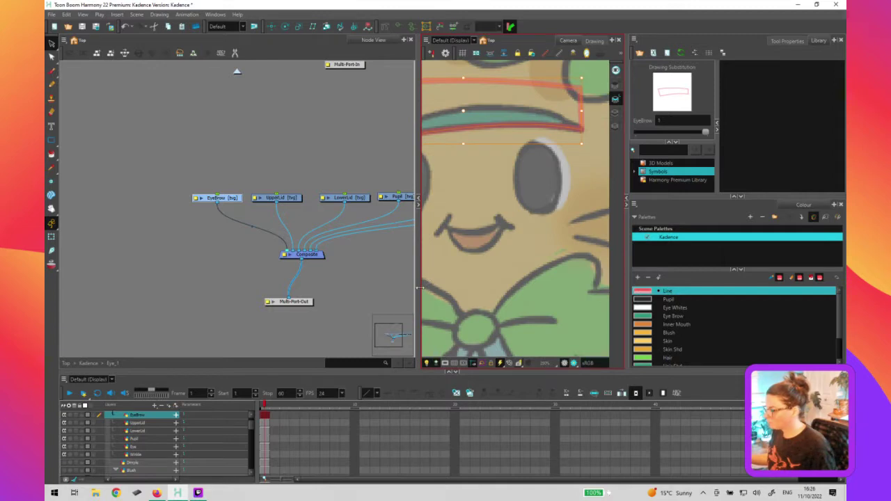
# Widen the Drawing view around the face and select the middle point of the eyebrow's lower edge with the Contour Editor
pyautogui.moveTo(416, 291); pyautogui.dragTo(312, 290)
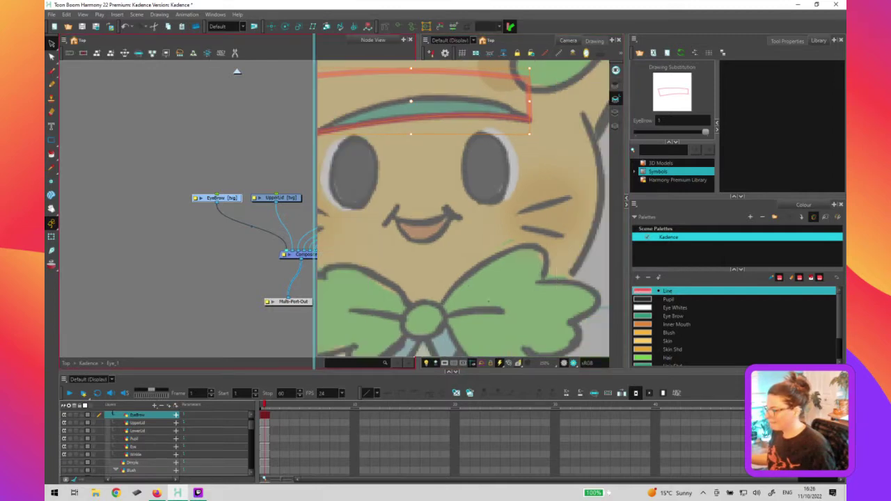
pyautogui.moveTo(448, 266); pyautogui.dragTo(471, 277)
pyautogui.moveTo(439, 211); pyautogui.dragTo(456, 239)
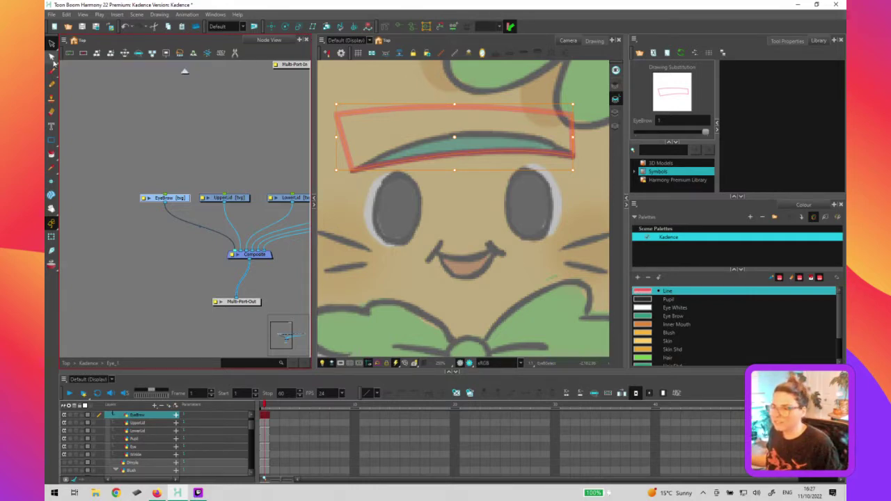
pyautogui.click(53, 60)
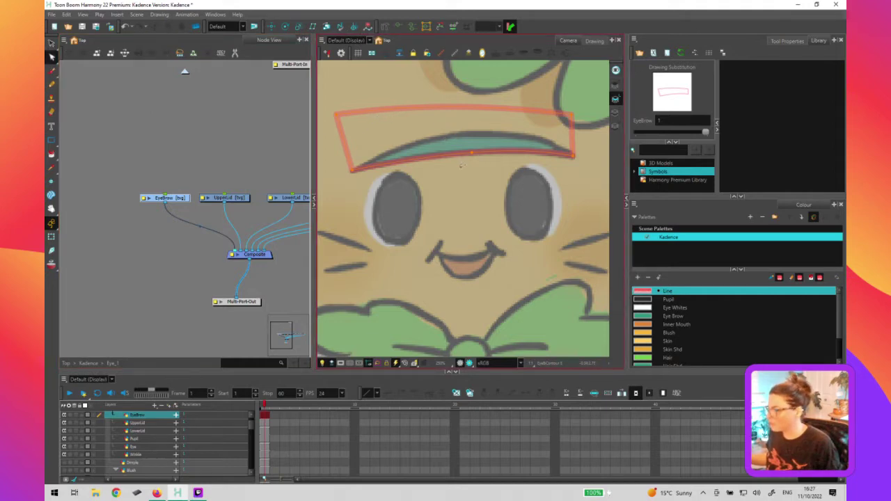
pyautogui.click(468, 143)
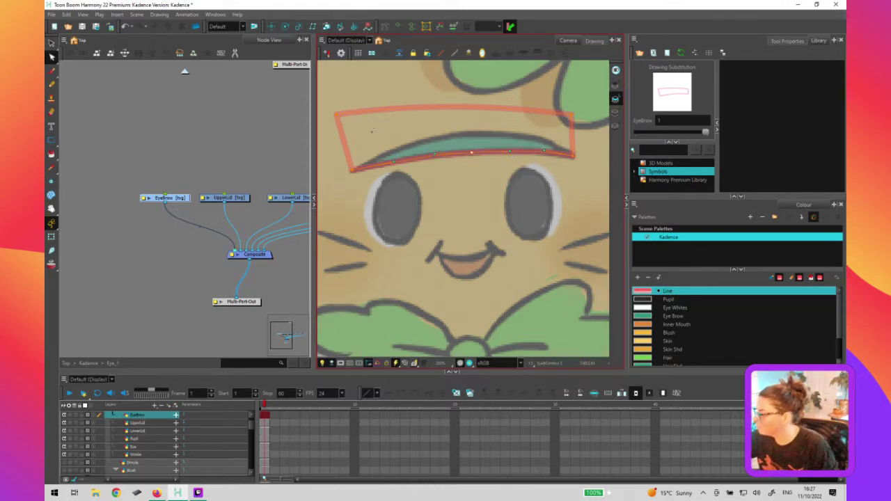
# Try deleting the upper-left corner point of the eyebrow outline, and undo the deletion
pyautogui.moveTo(366, 131); pyautogui.dragTo(330, 136)
pyautogui.press('Delete')
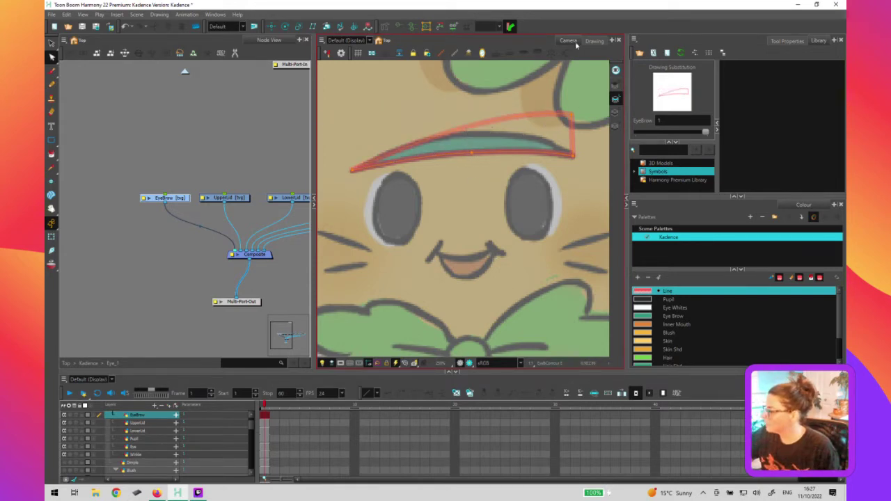
pyautogui.moveTo(557, 124); pyautogui.dragTo(567, 95)
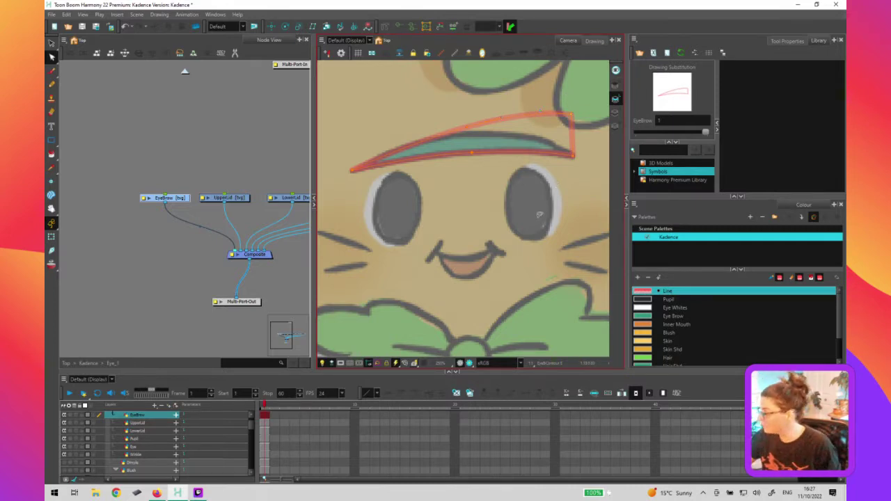
pyautogui.hotkey('ctrl', 'z')
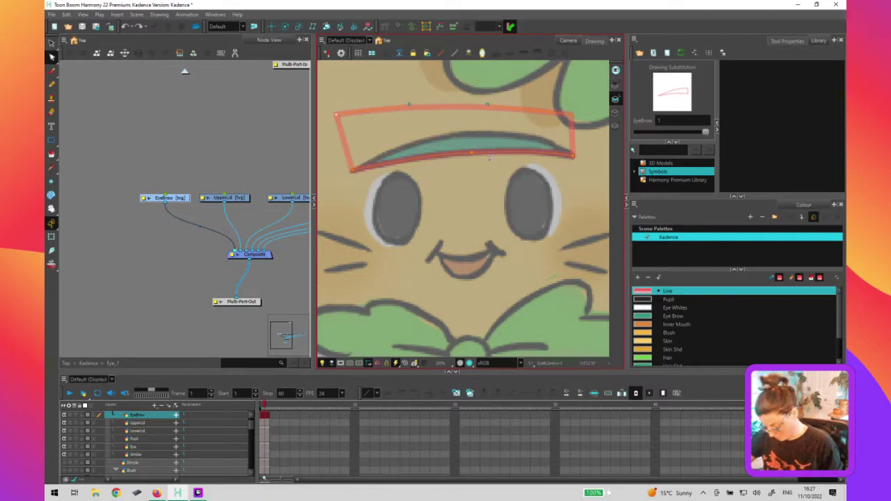
# Add a contour point near the middle of the eyebrow outline's top edge and select it
pyautogui.moveTo(477, 107); pyautogui.dragTo(478, 109)
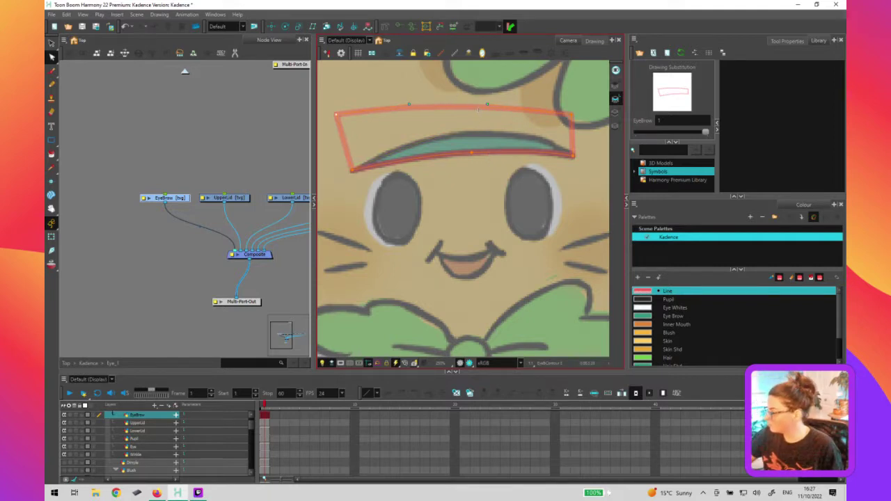
pyautogui.keyDown('ctrl'); pyautogui.click(473, 108); pyautogui.keyUp('ctrl')
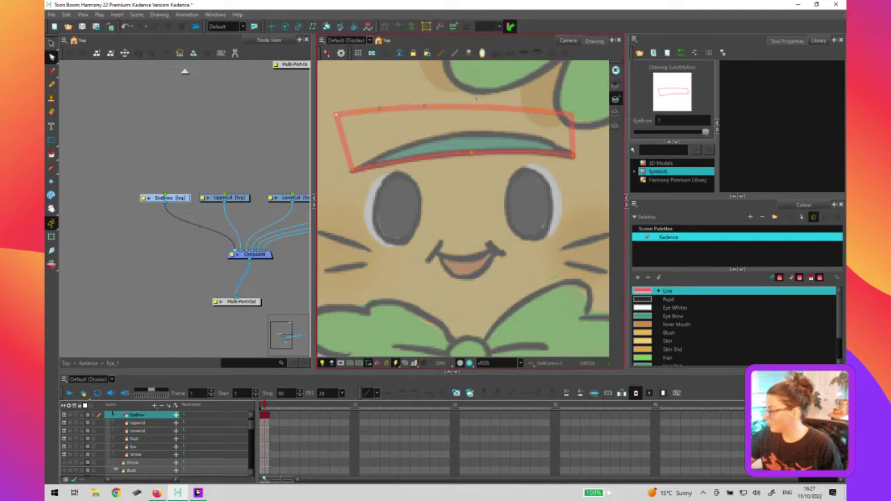
pyautogui.click(473, 109)
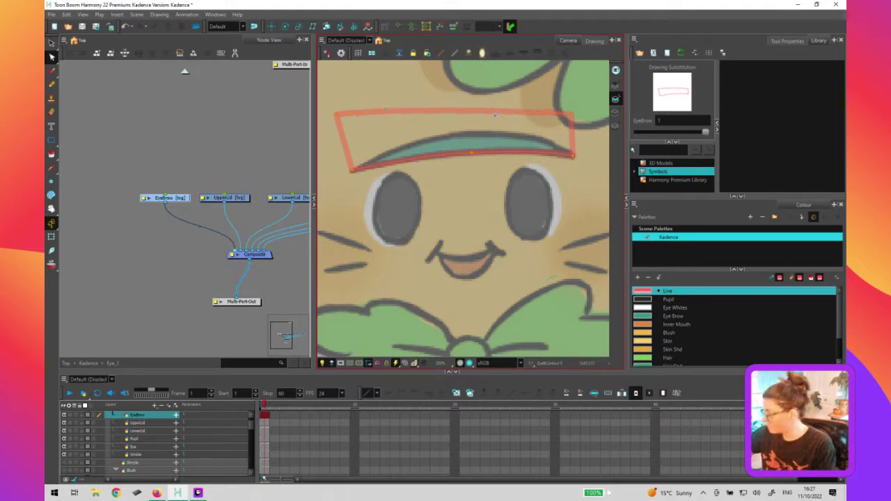
pyautogui.click(495, 113)
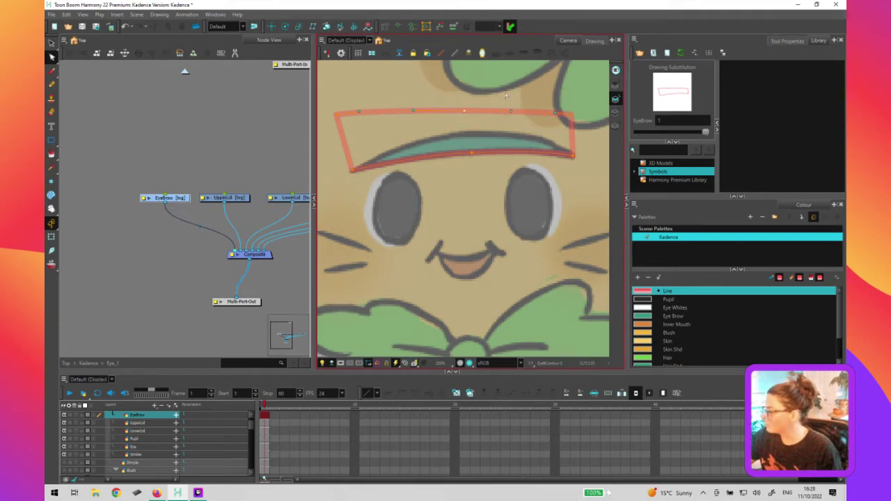
# Try bending and shifting the top edge by its new middle point, undoing the unwanted changes
pyautogui.moveTo(488, 103); pyautogui.dragTo(488, 102)
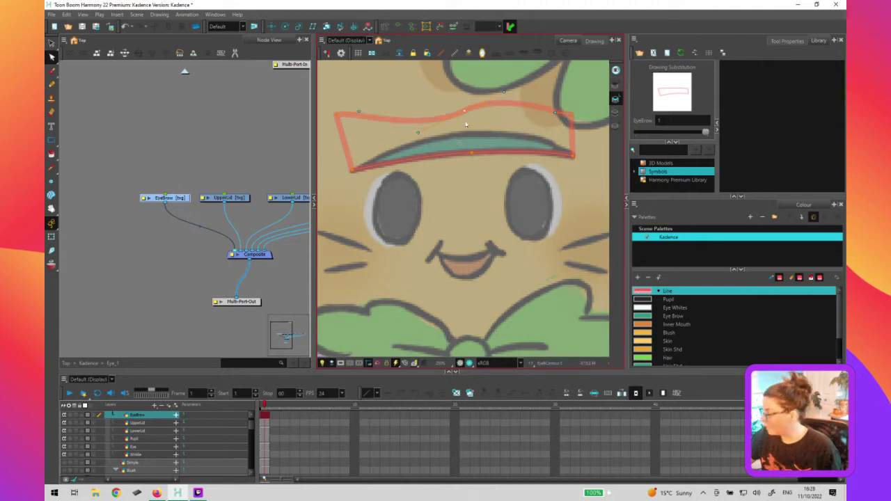
pyautogui.hotkey('ctrl', 'z')
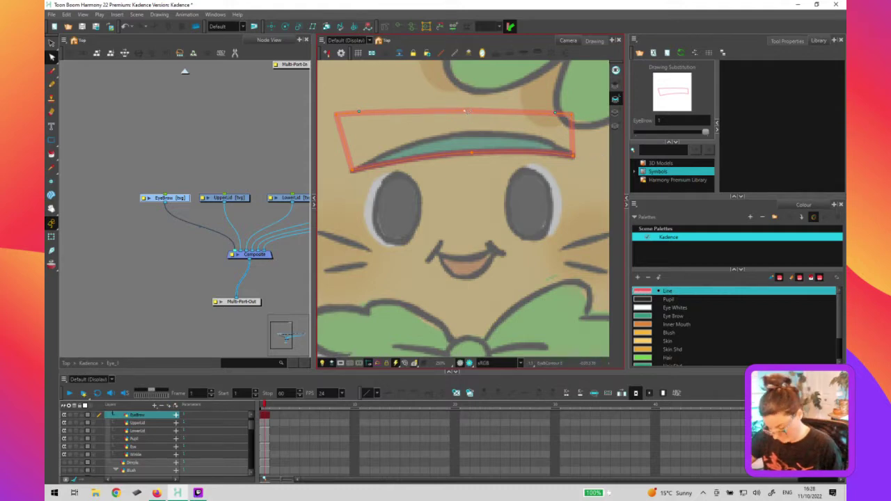
pyautogui.moveTo(480, 107); pyautogui.dragTo(481, 105)
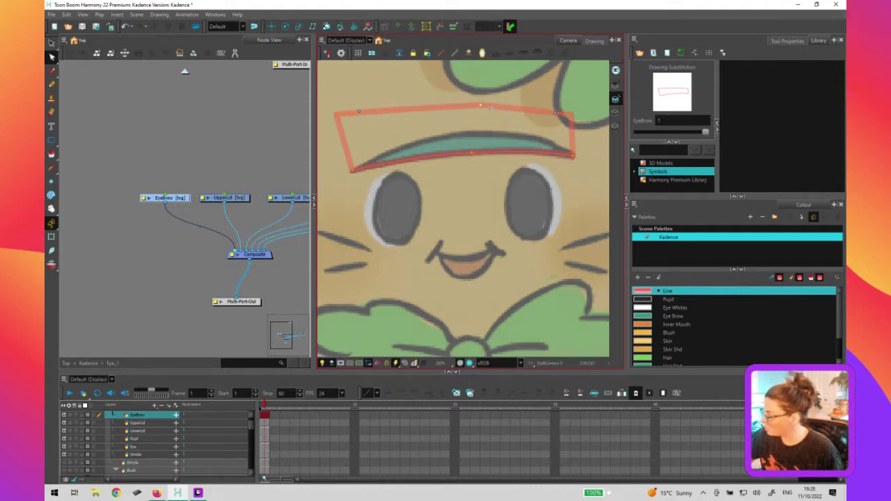
pyautogui.hotkey('ctrl', 'z')
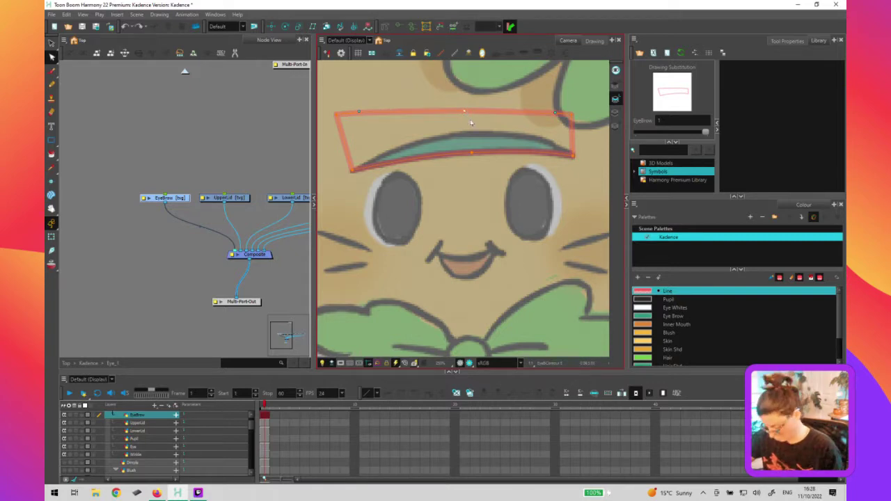
pyautogui.moveTo(479, 117); pyautogui.dragTo(479, 119)
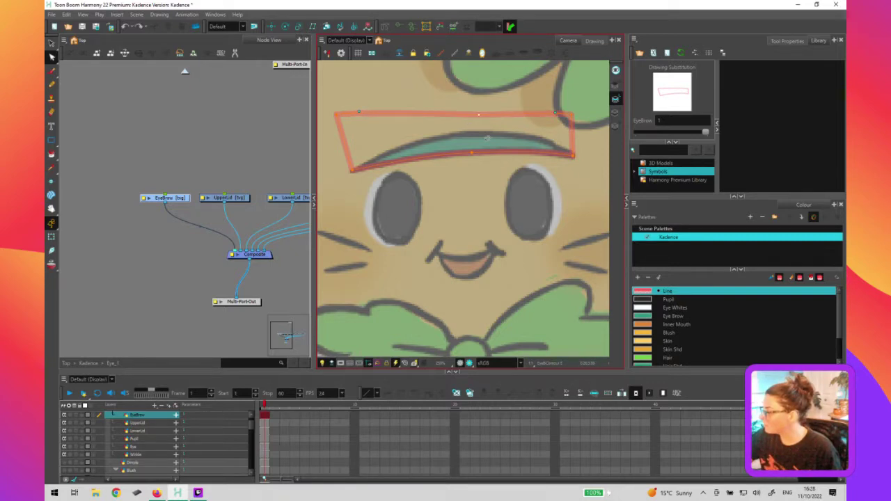
pyautogui.press('super')
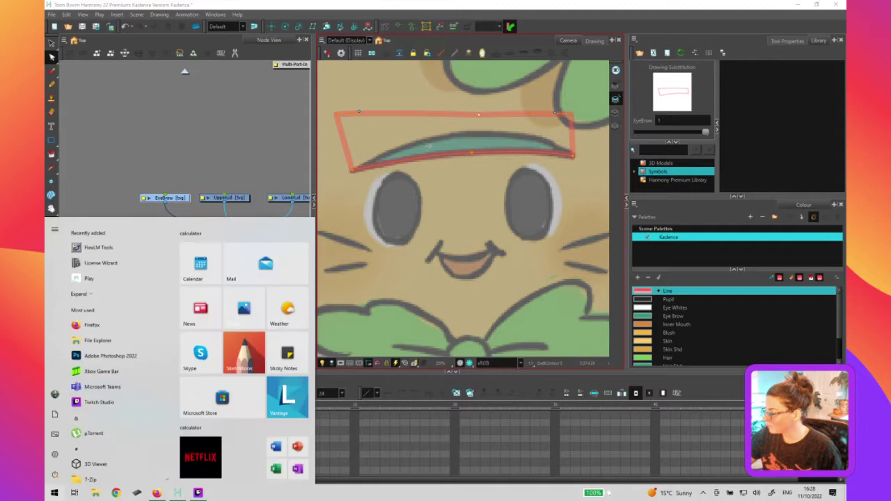
pyautogui.write('Tablet Properties')
pyautogui.press('Escape')
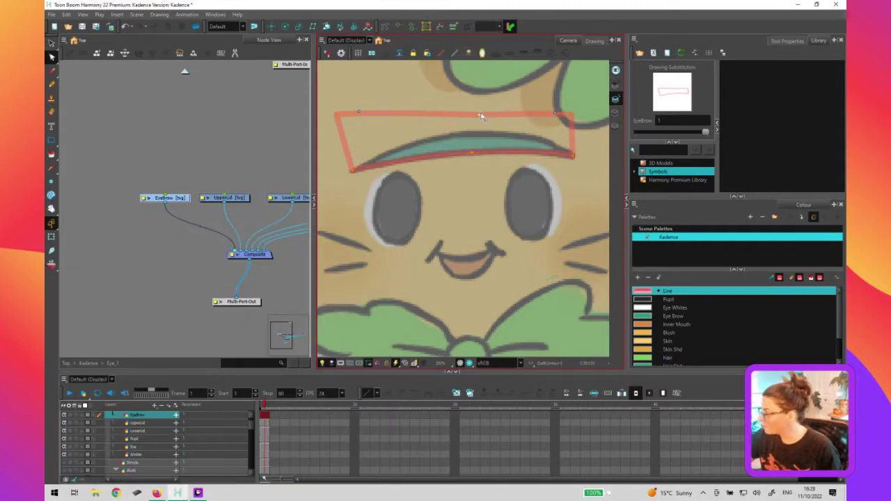
# Pull out the curve handles of the top edge's middle point and move it onto the upper line of the reference eyebrow
pyautogui.moveTo(483, 112); pyautogui.dragTo(483, 107)
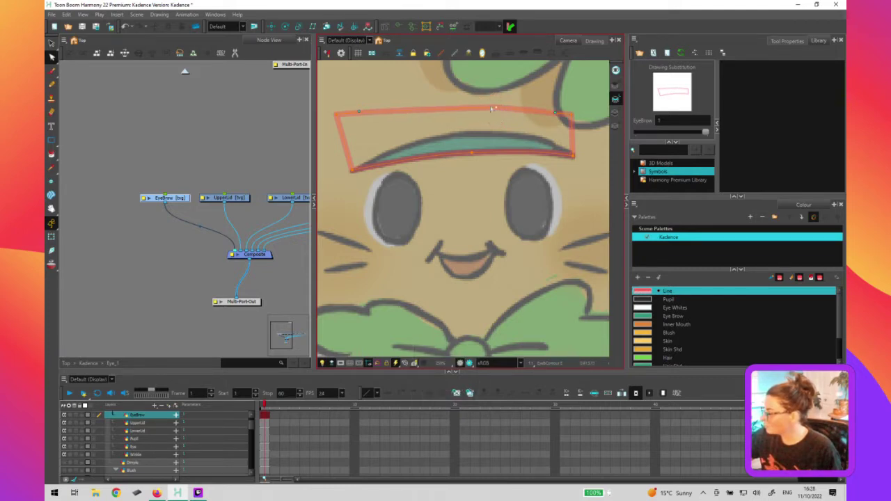
pyautogui.click(452, 107)
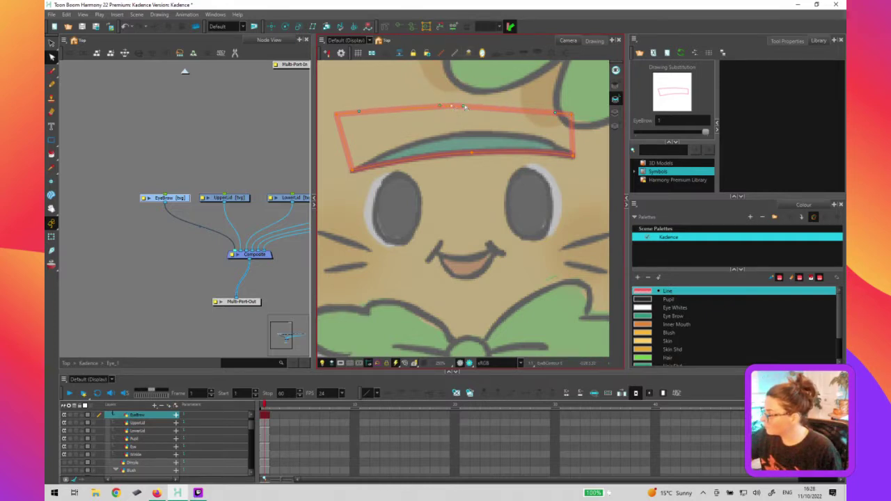
pyautogui.moveTo(487, 109)
pyautogui.mouseDown()
pyautogui.moveTo(479, 107)
pyautogui.moveTo(485, 111)
pyautogui.mouseUp()
pyautogui.moveTo(425, 112); pyautogui.dragTo(424, 108)
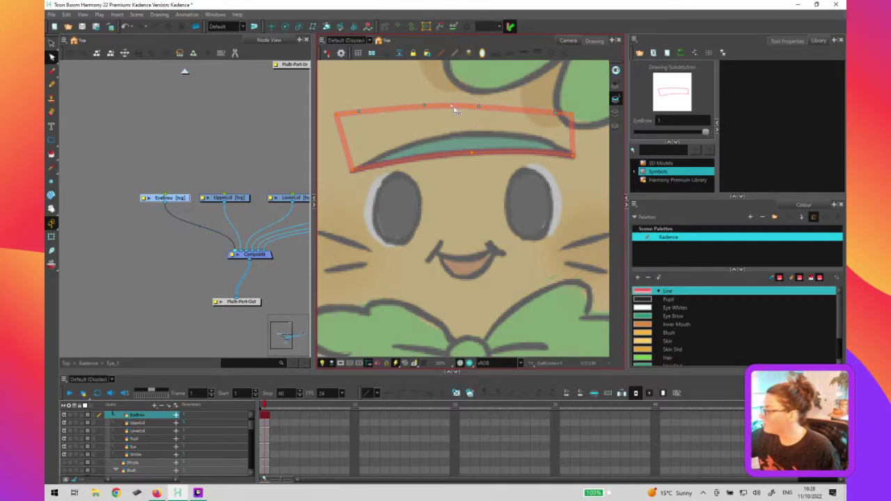
pyautogui.moveTo(451, 106); pyautogui.dragTo(482, 133)
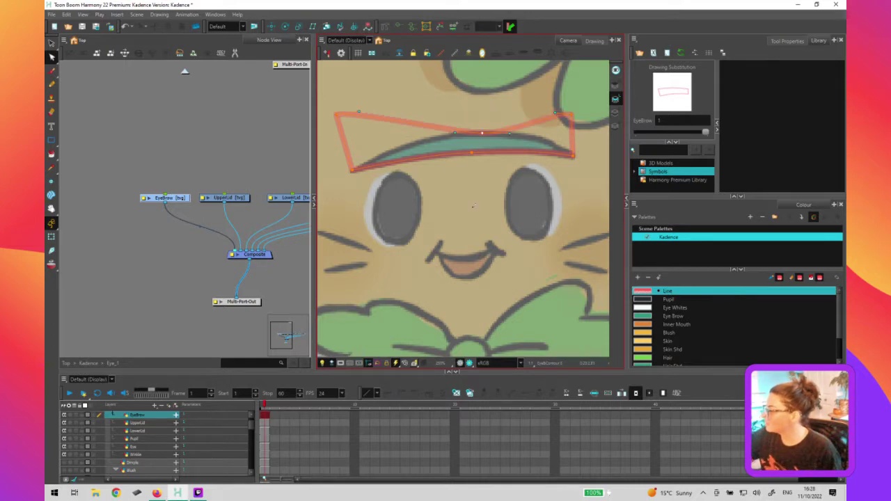
# Delete both upper corner points and adjust the top curve's handles so the outline follows the reference eyebrow
pyautogui.click(572, 113)
pyautogui.press('Delete')
pyautogui.press('Delete')
pyautogui.moveTo(453, 110); pyautogui.dragTo(506, 147)
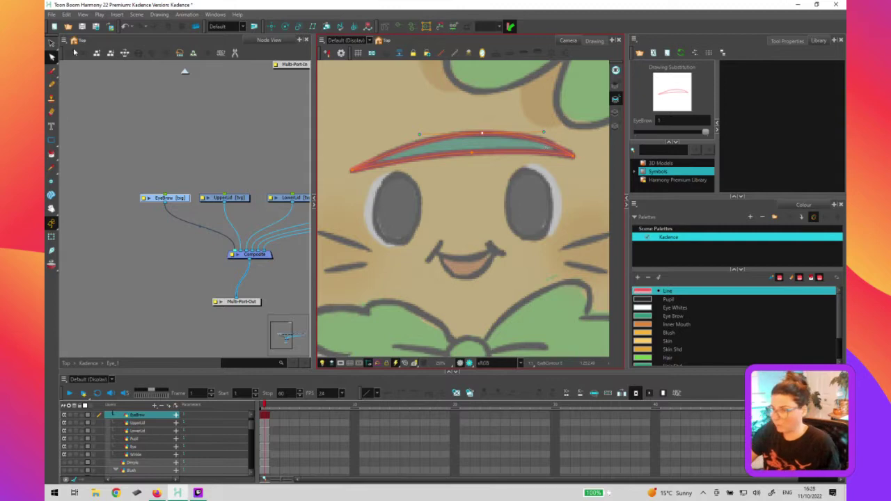
# Switch to the Select tool, deselect the eyebrow outline and widen the Drawing view further
pyautogui.hotkey('alt', 's')
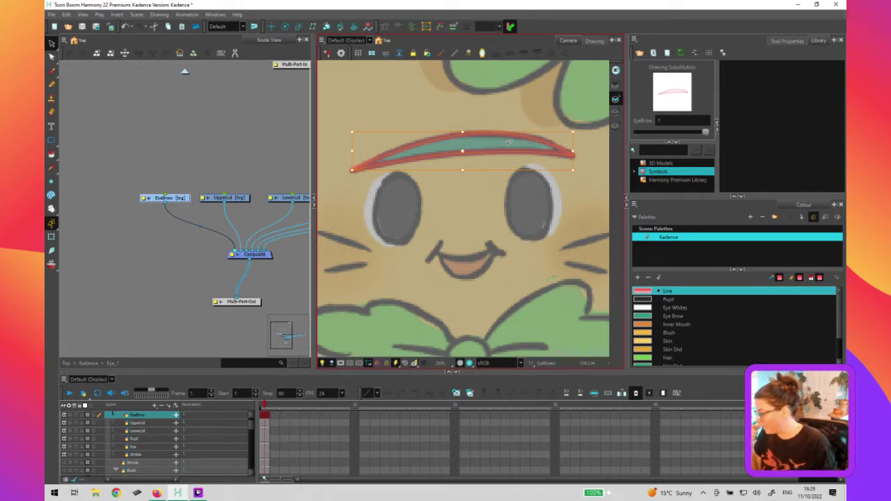
pyautogui.click(473, 214)
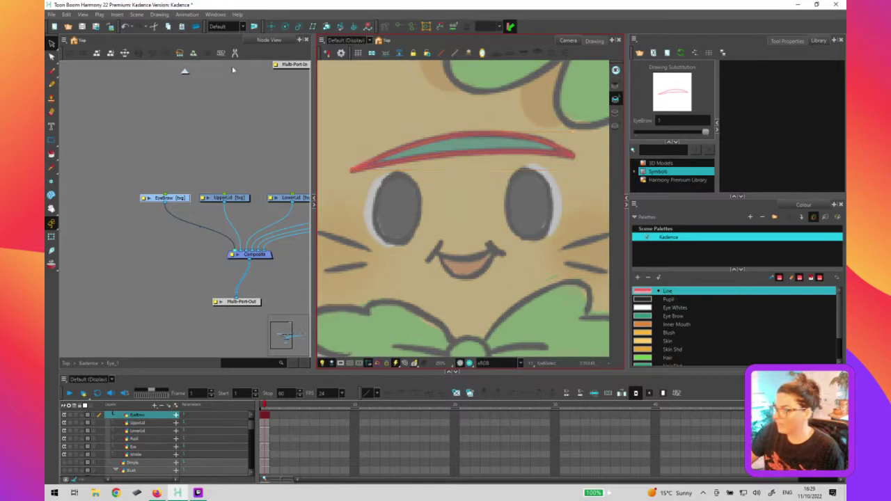
pyautogui.moveTo(625, 244); pyautogui.dragTo(662, 244)
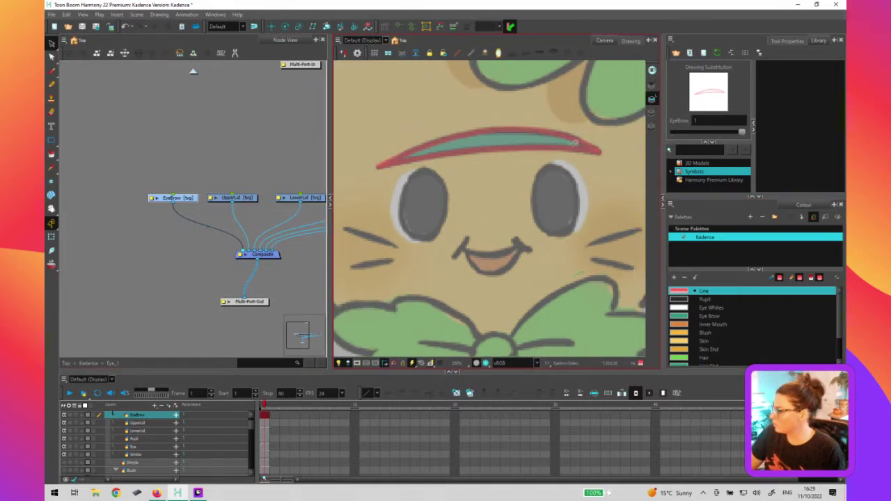
# Select the whole eyebrow outline and activate the Pencil Editor to work on its line thickness
pyautogui.hotkey('ctrl', 'a')
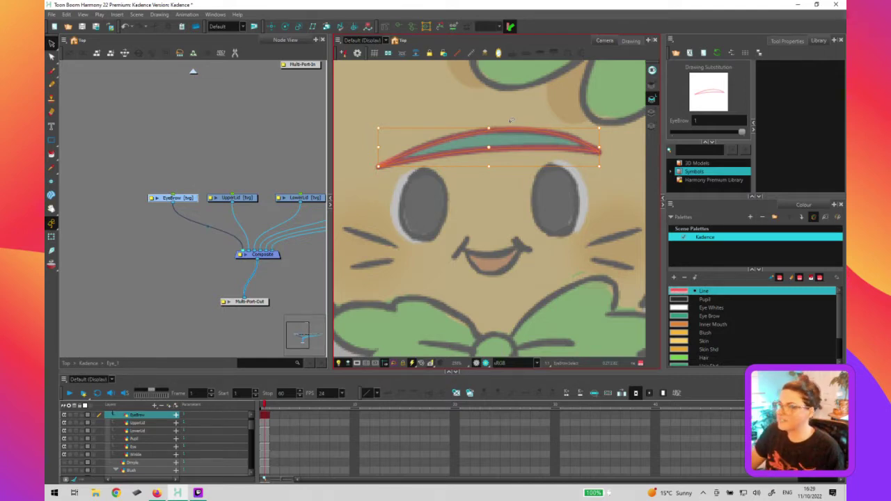
pyautogui.click(63, 82)
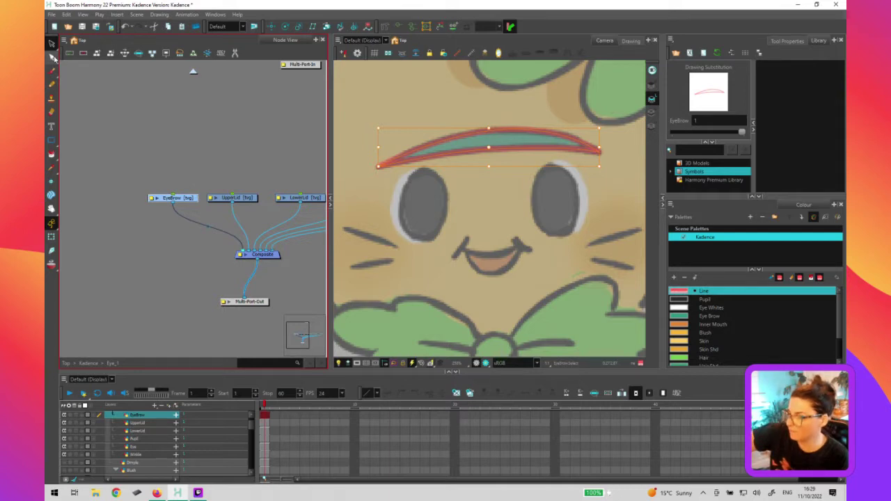
pyautogui.click(55, 58)
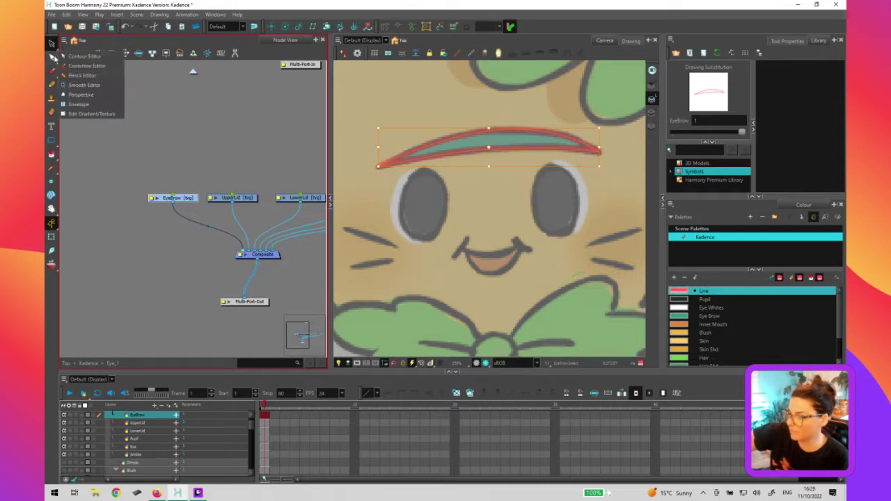
pyautogui.click(86, 72)
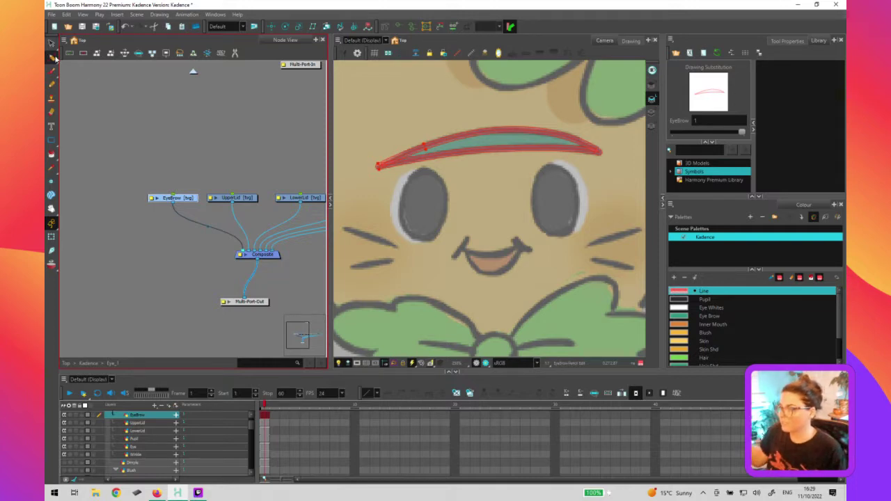
pyautogui.click(488, 226)
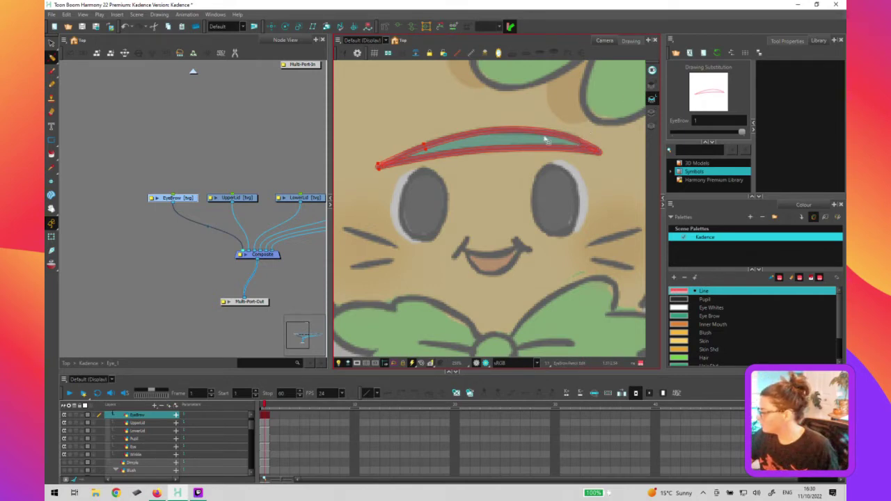
# Add thickness points midway along the eyebrow's upper and lower lines and bring up the thickness handles at both tips
pyautogui.click(501, 129)
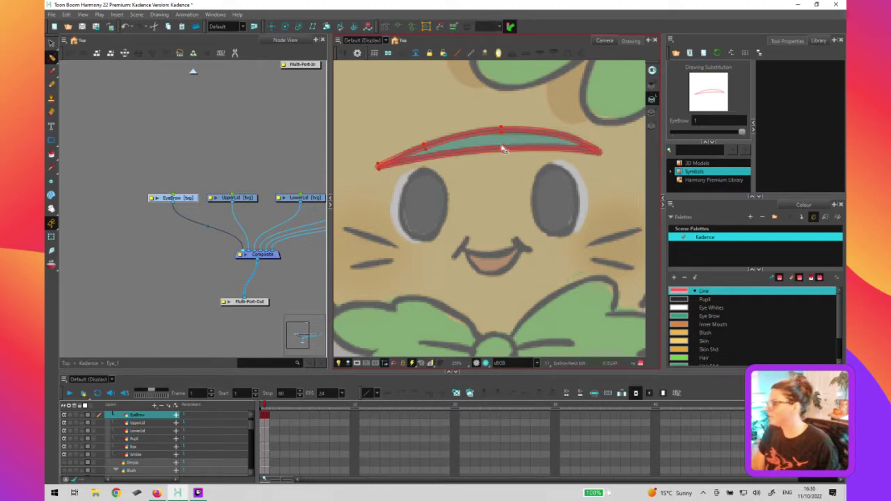
pyautogui.click(503, 148)
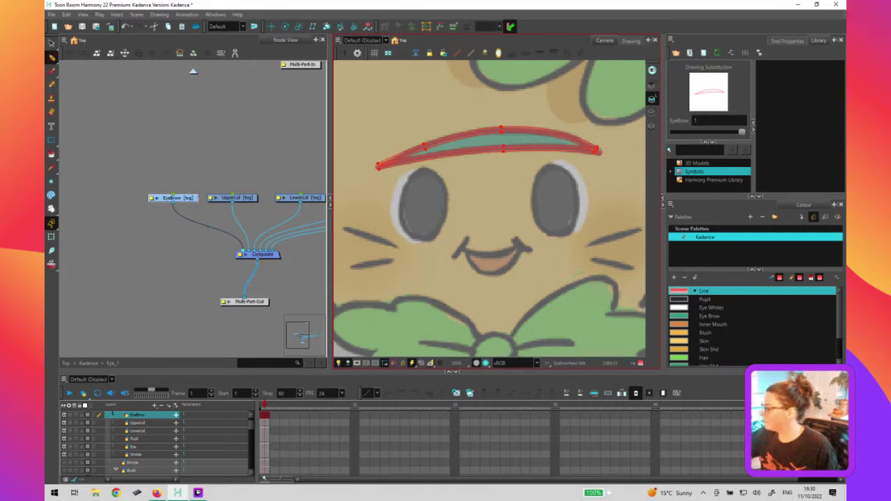
pyautogui.click(598, 150)
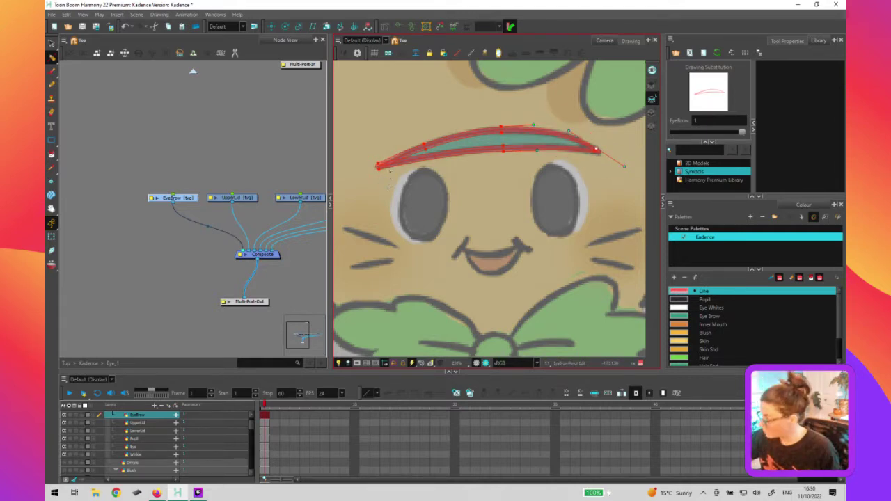
pyautogui.click(378, 167)
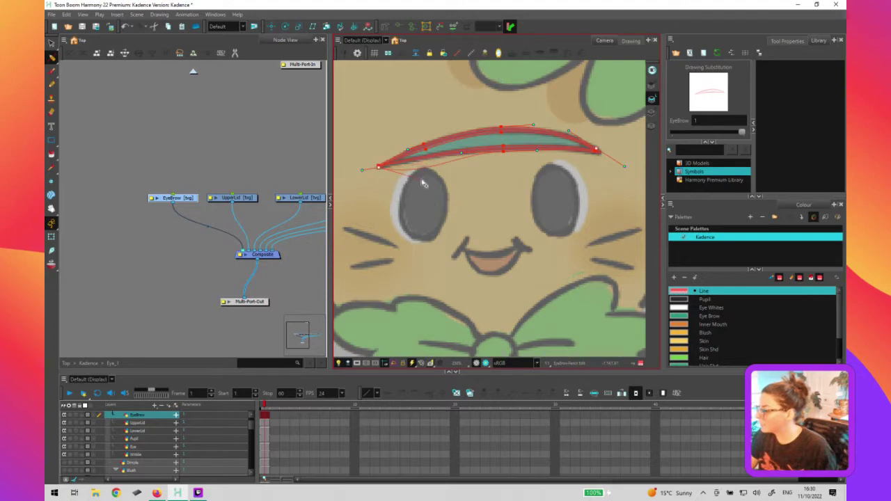
# Try bulging the lower line's thickness near the eyebrow's left tip and undo the change
pyautogui.moveTo(416, 166); pyautogui.dragTo(425, 183)
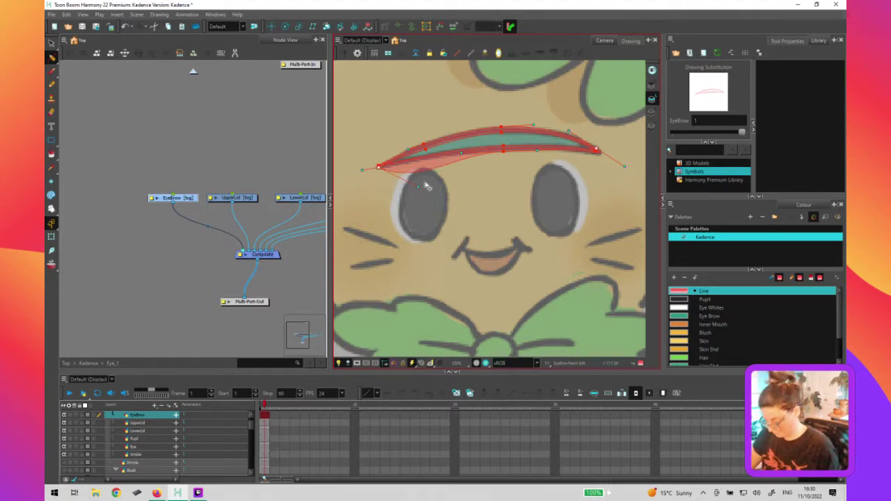
pyautogui.scroll(4, 427, 186)
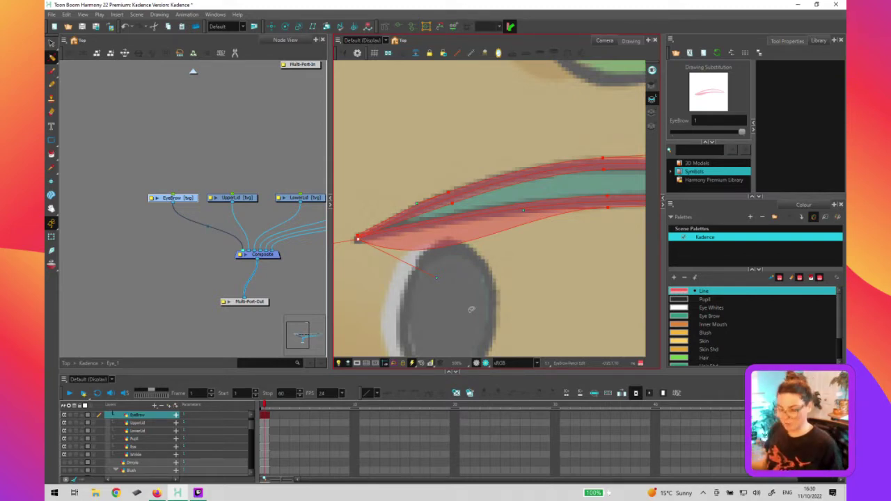
pyautogui.hotkey('ctrl', 'z')
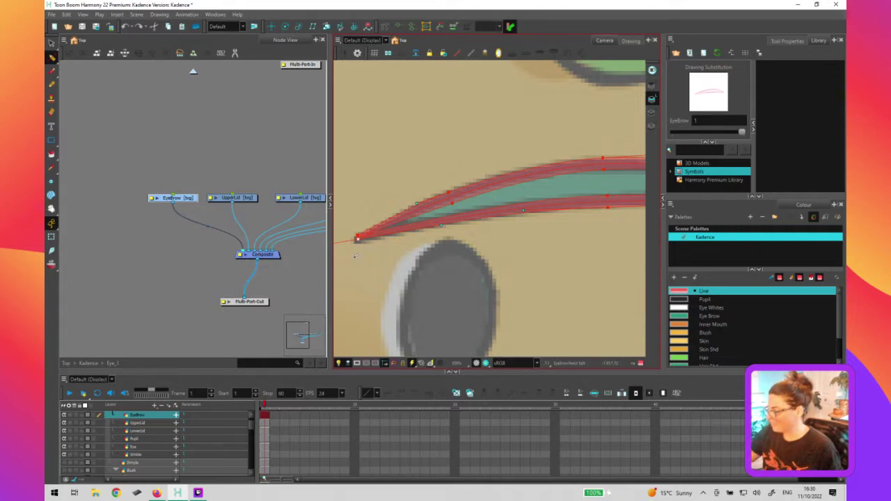
# Fine-tune the lower line's thickness near the eyebrow's left tip and deselect the outline
pyautogui.click(445, 228)
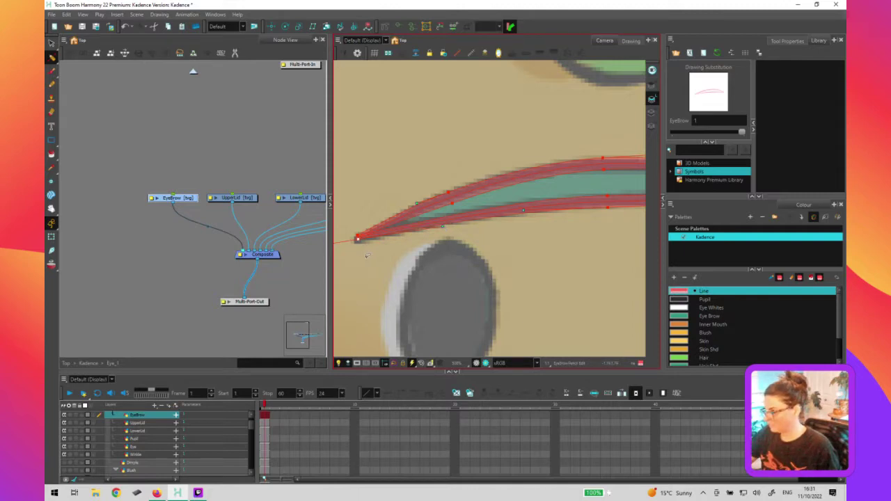
pyautogui.click(366, 257)
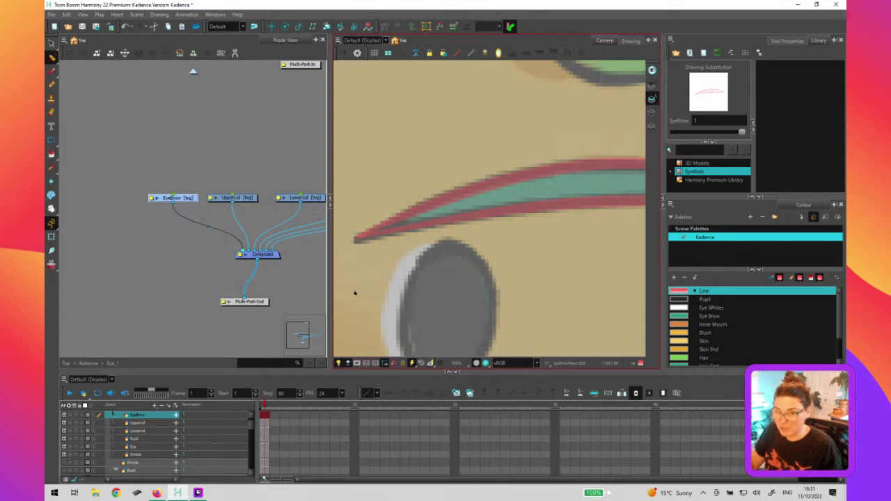
pyautogui.scroll(-2, 485, 230)
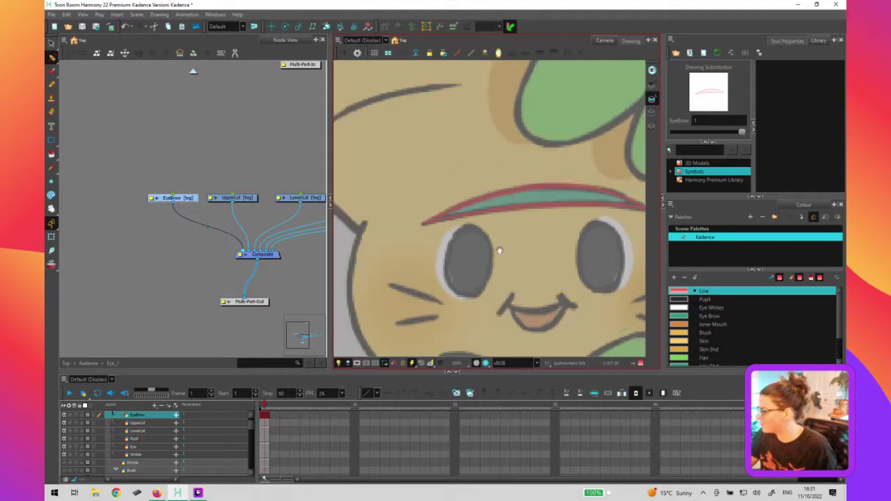
pyautogui.scroll(-1, 459, 257)
pyautogui.moveTo(460, 257); pyautogui.dragTo(453, 254)
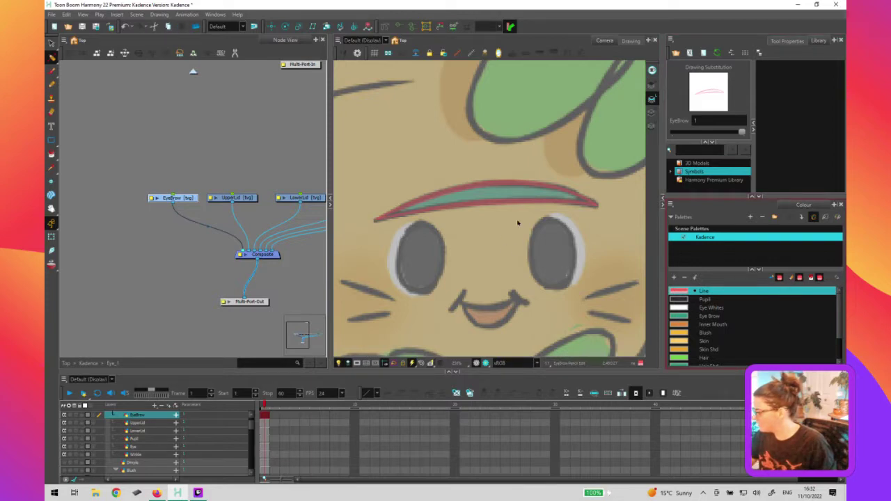
# Fill the inside of the eyebrow outline, recolour the fill with the Eye Brow swatch and deselect it
pyautogui.click(514, 195)
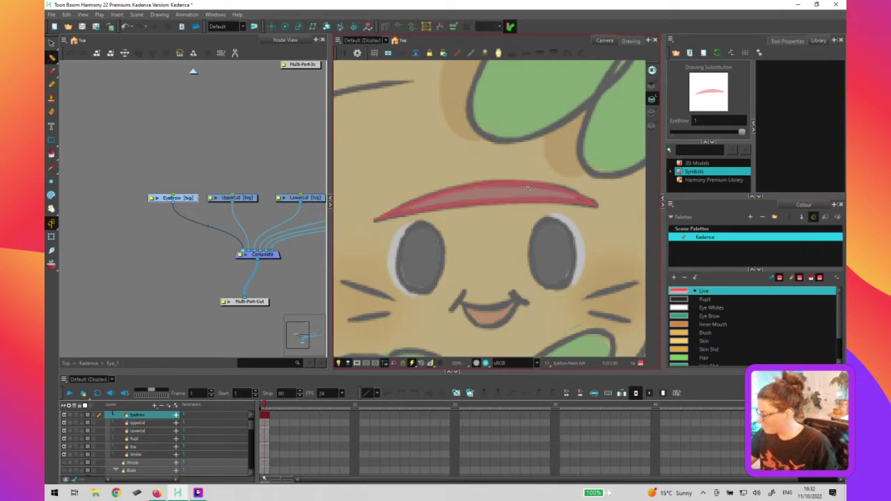
pyautogui.hotkey('ctrl', 'a')
pyautogui.doubleClick(715, 316)
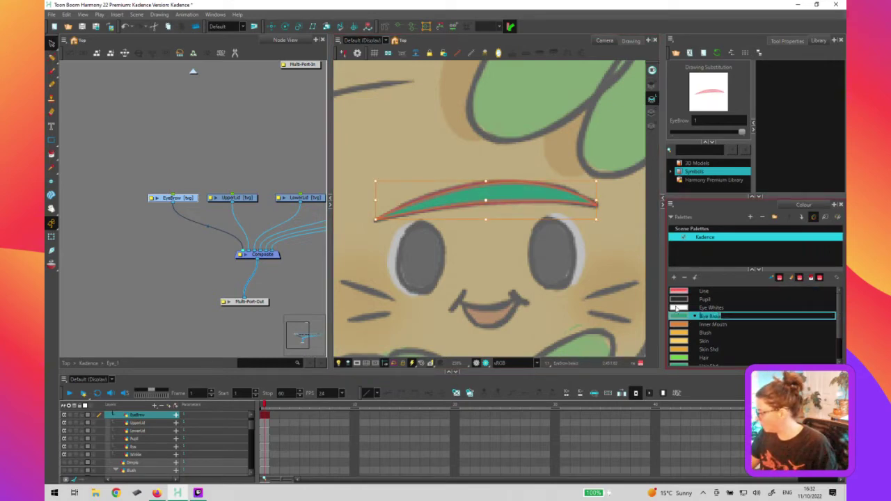
pyautogui.click(463, 302)
# In the UpperLid drawing, draw a rectangle in the Line colour covering the upper half of the left eye
pyautogui.press('1')
pyautogui.press('1')
pyautogui.moveTo(241, 178); pyautogui.dragTo(212, 215)
pyautogui.press('2')
pyautogui.press('2')
pyautogui.press('2')
pyautogui.press('2')
pyautogui.moveTo(438, 273); pyautogui.dragTo(531, 233)
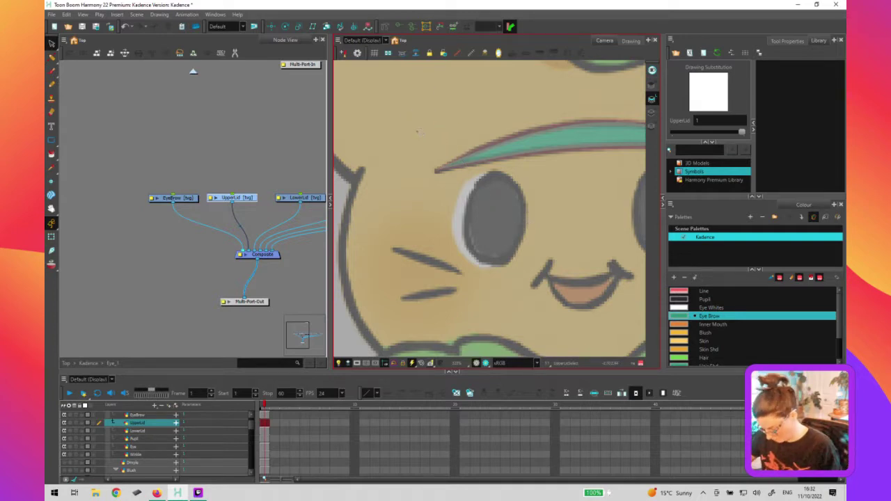
pyautogui.moveTo(429, 128)
pyautogui.mouseDown()
pyautogui.moveTo(542, 225)
pyautogui.moveTo(552, 223)
pyautogui.mouseUp()
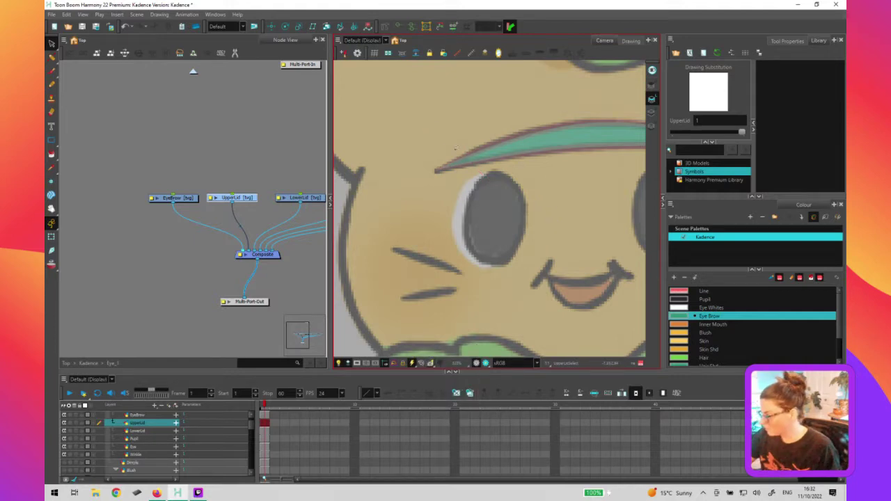
pyautogui.moveTo(431, 128); pyautogui.dragTo(529, 213)
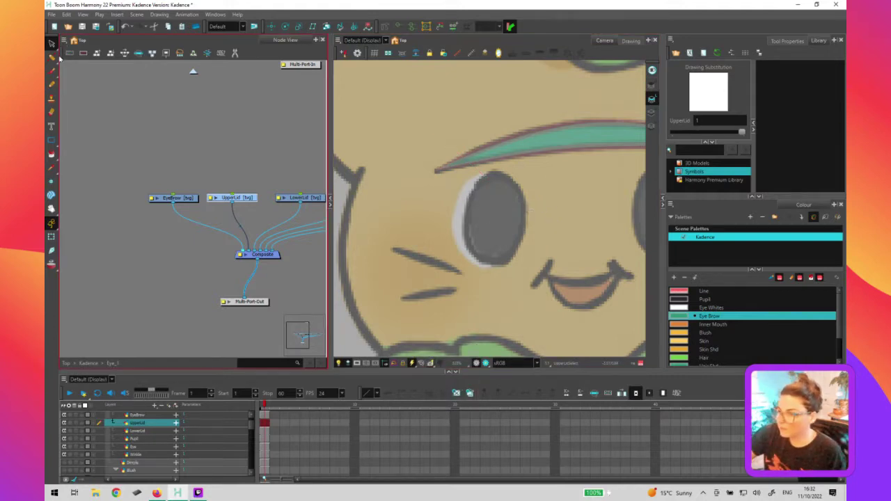
pyautogui.click(51, 139)
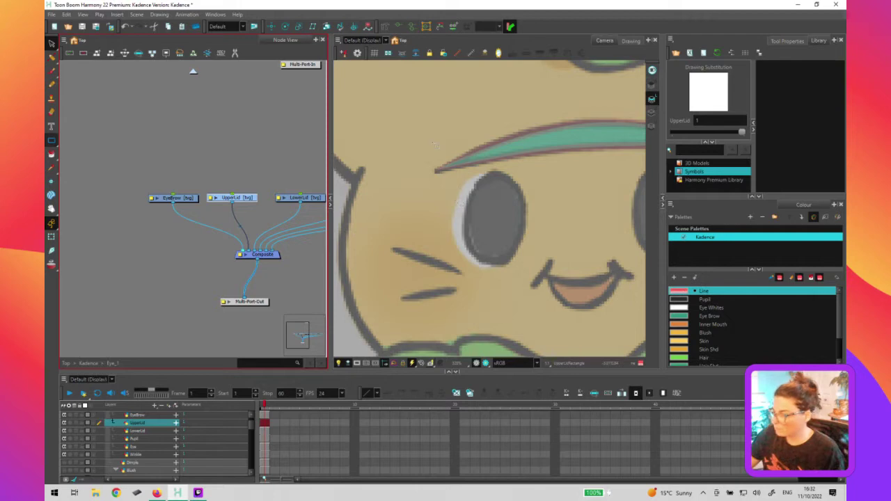
pyautogui.moveTo(435, 120); pyautogui.dragTo(552, 222)
# Use the Contour Editor to nudge the left side of the UpperLid rectangle outward, widening it around the eye
pyautogui.hotkey('alt', 's')
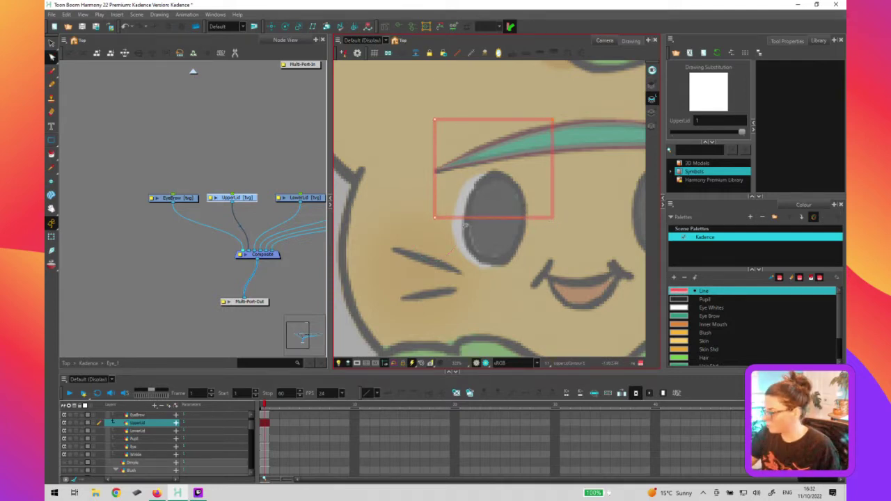
pyautogui.press('Left')
pyautogui.press('Left')
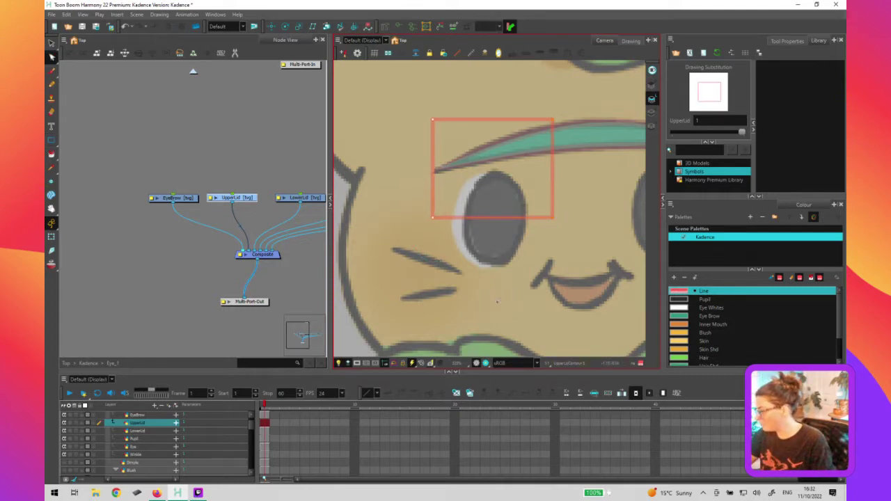
pyautogui.press('Left')
pyautogui.press('Left')
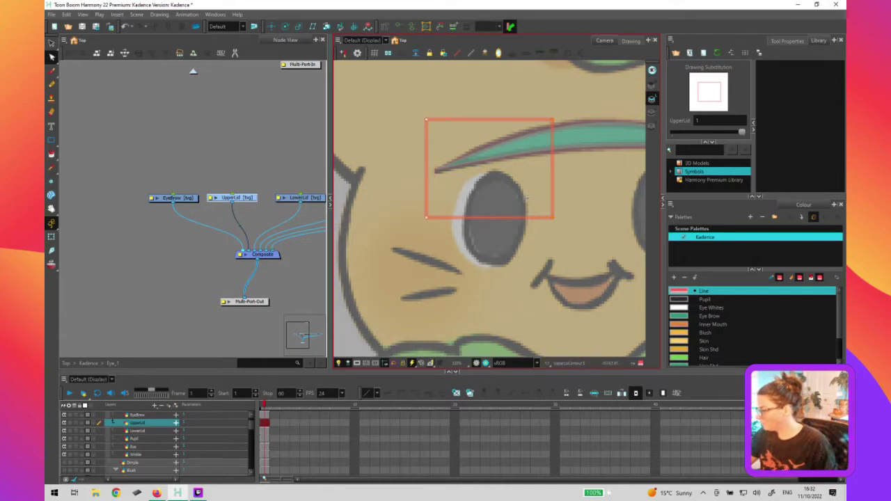
# Copy the UpperLid rectangle into the LowerLid drawing and place it directly below so it covers the eye's lower half
pyautogui.hotkey('alt', 's')
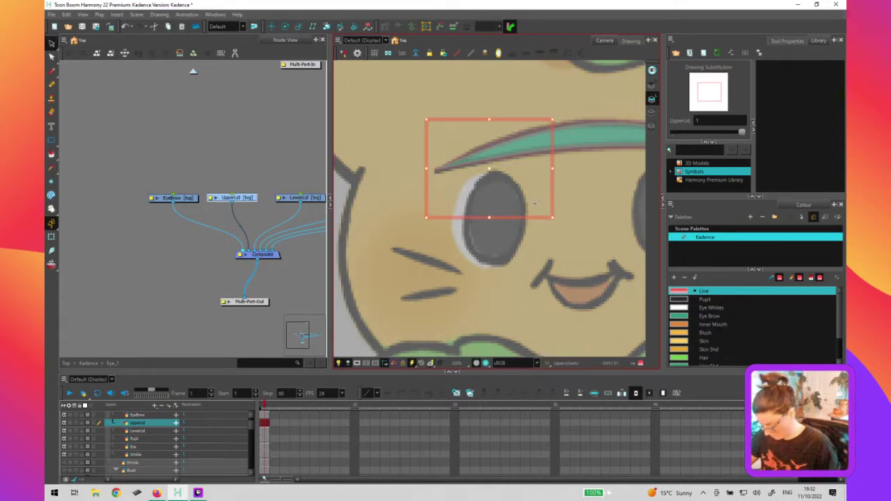
pyautogui.click(305, 198)
pyautogui.moveTo(306, 212); pyautogui.dragTo(266, 194)
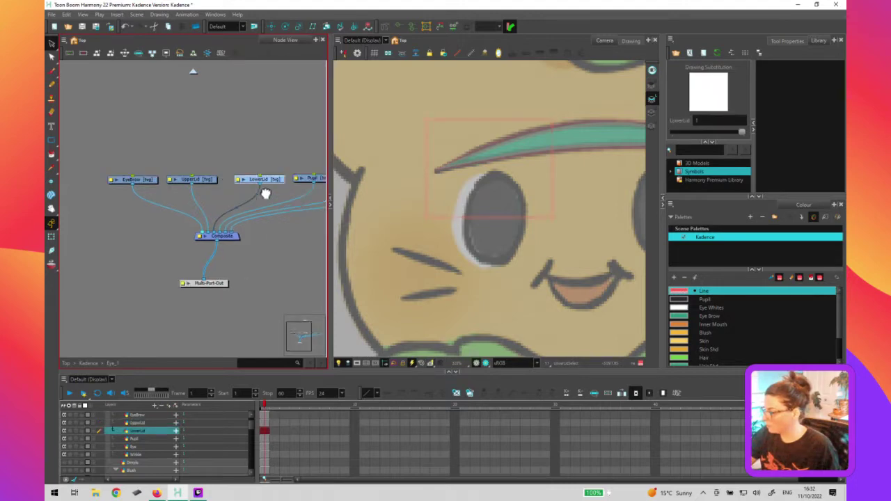
pyautogui.click(527, 212)
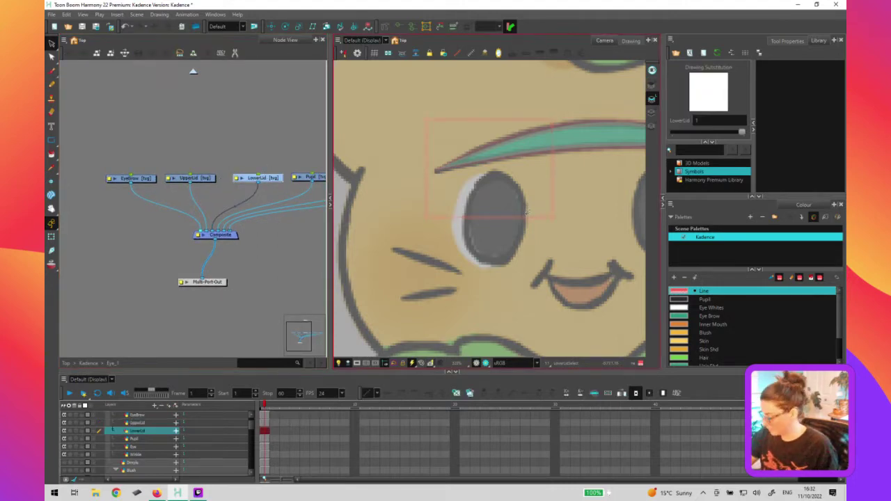
pyautogui.click(527, 210)
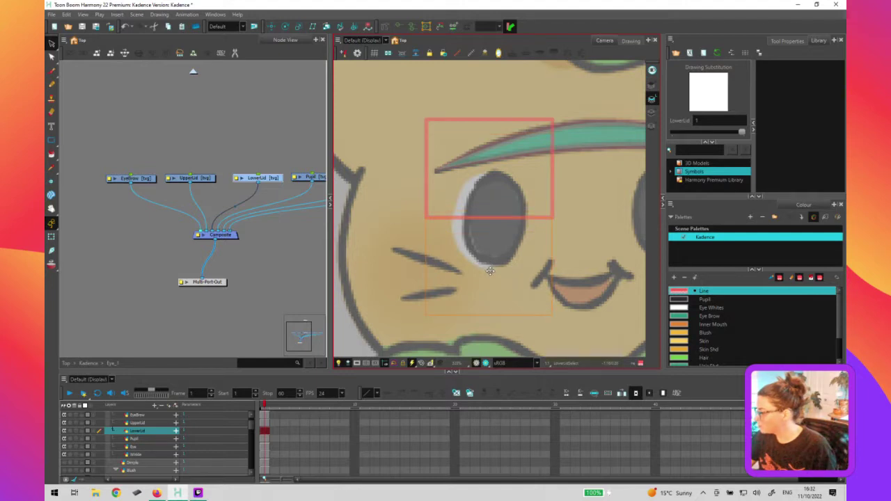
pyautogui.click(492, 269)
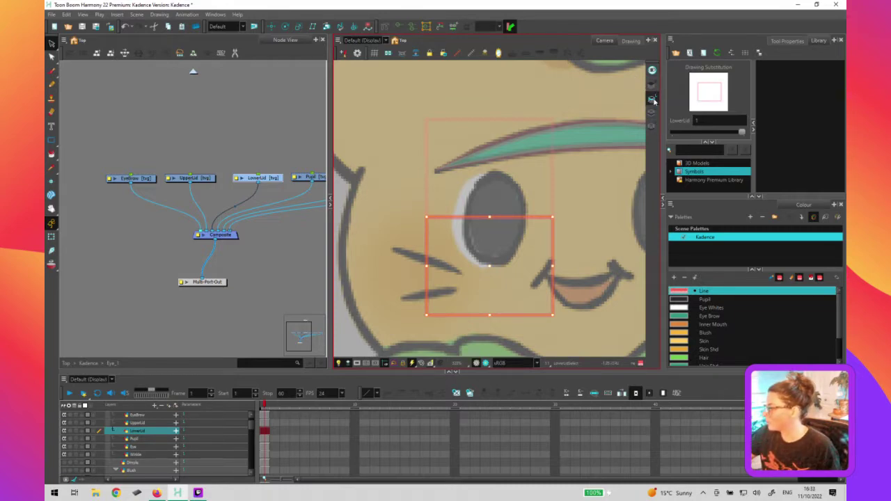
pyautogui.click(543, 294)
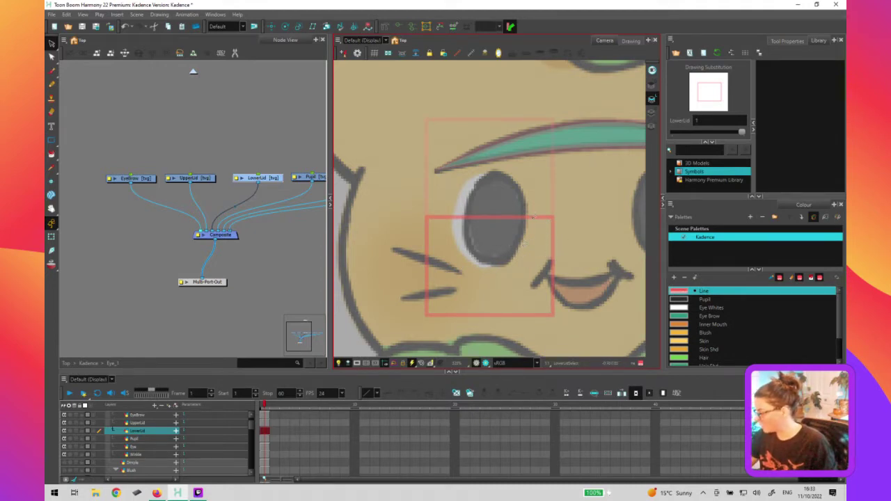
# Try narrowing the UpperLid and LowerLid rectangles together around the eye and restore their original width
pyautogui.scroll(5, 527, 225)
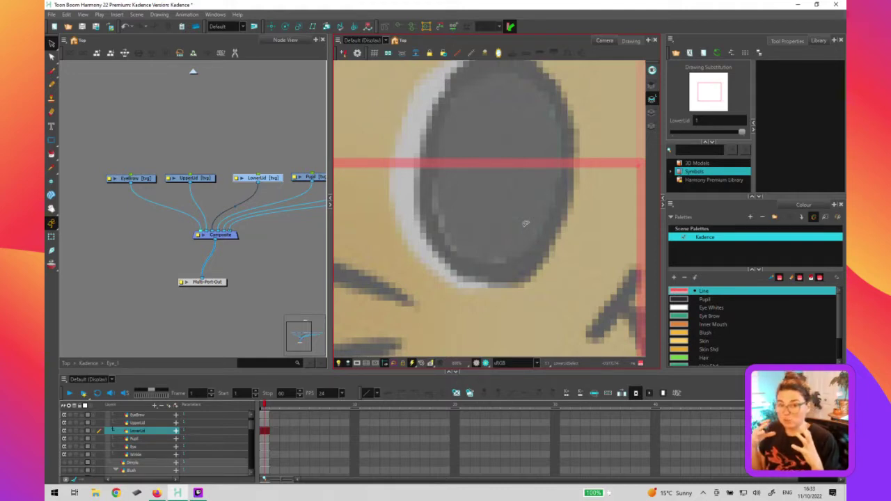
pyautogui.scroll(-3, 525, 224)
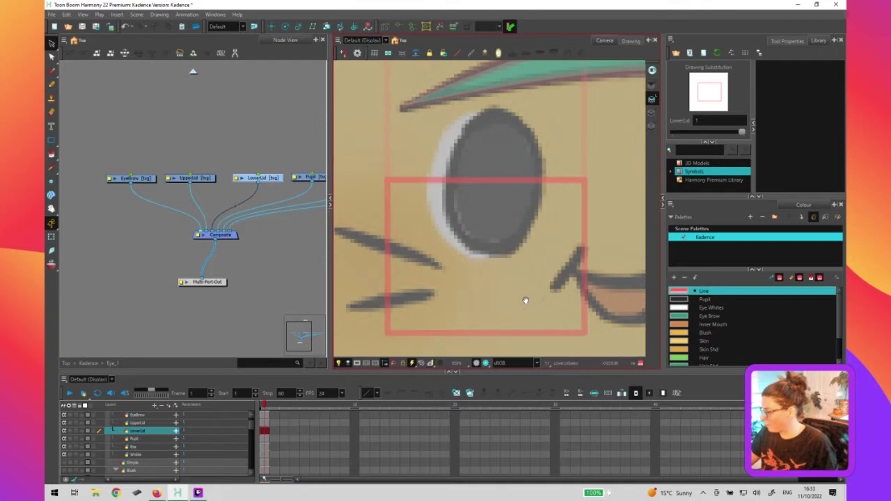
pyautogui.scroll(-1, 526, 301)
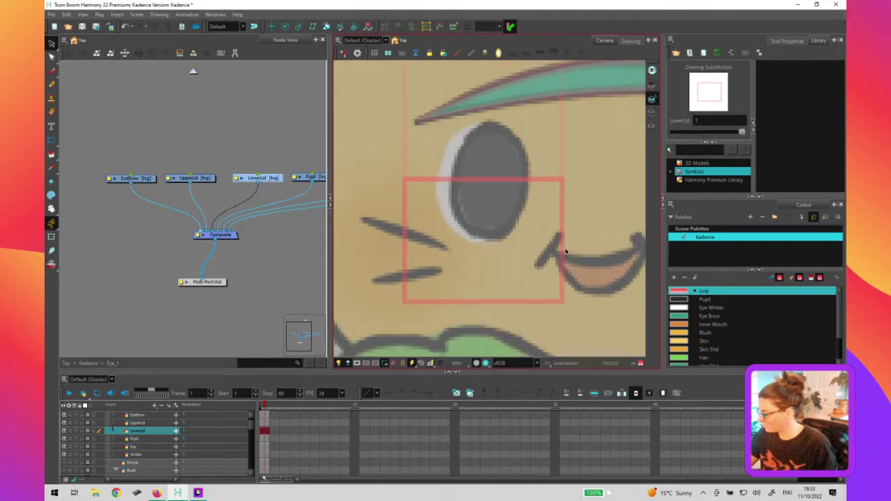
pyautogui.moveTo(170, 147); pyautogui.dragTo(256, 192)
pyautogui.moveTo(585, 159); pyautogui.dragTo(534, 180)
pyautogui.moveTo(405, 179); pyautogui.dragTo(434, 181)
pyautogui.moveTo(485, 302); pyautogui.dragTo(496, 259)
pyautogui.hotkey('ctrl', 'z')
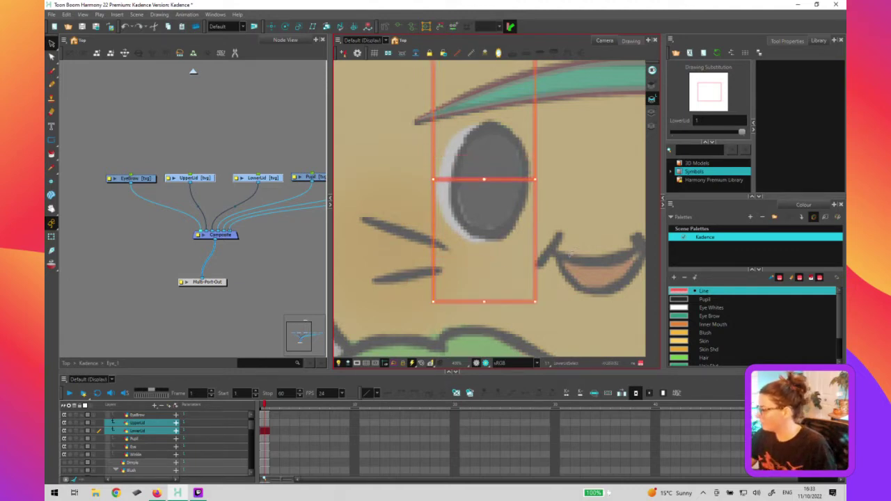
pyautogui.press('1')
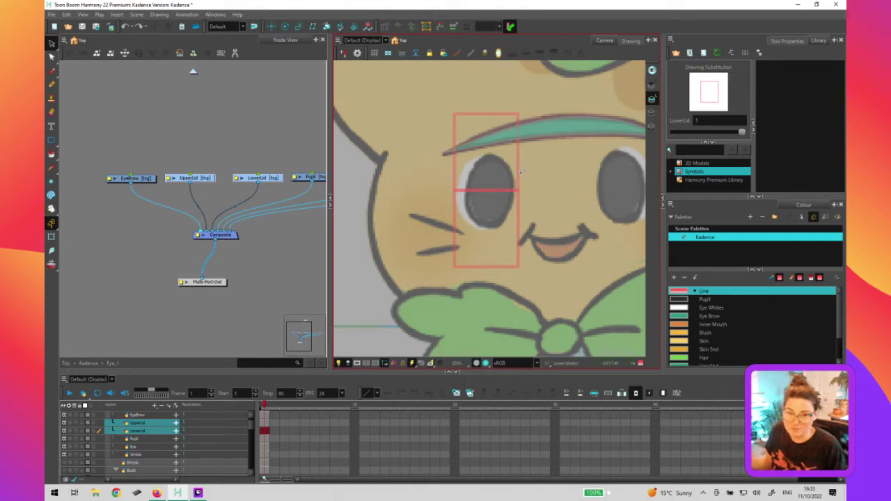
pyautogui.moveTo(522, 172); pyautogui.dragTo(538, 174)
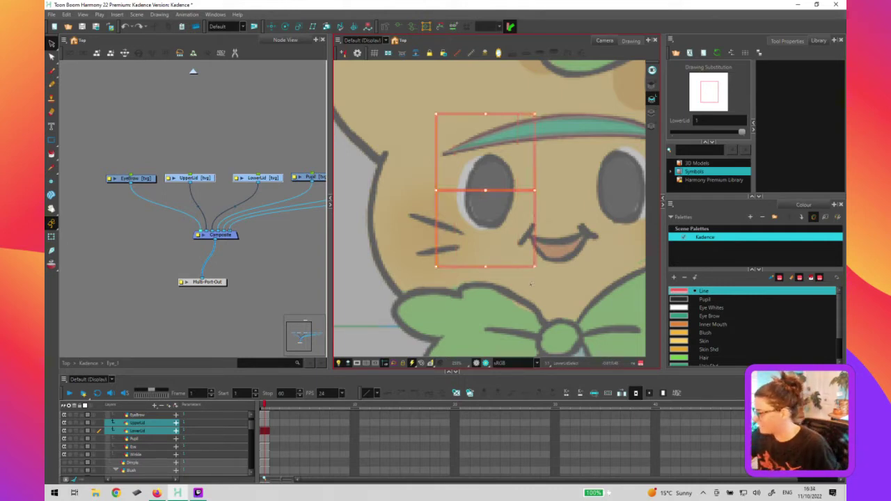
# Fill the UpperLid rectangle and recolour its fill with the Skin colour, keeping the outline in the Line colour
pyautogui.click(264, 209)
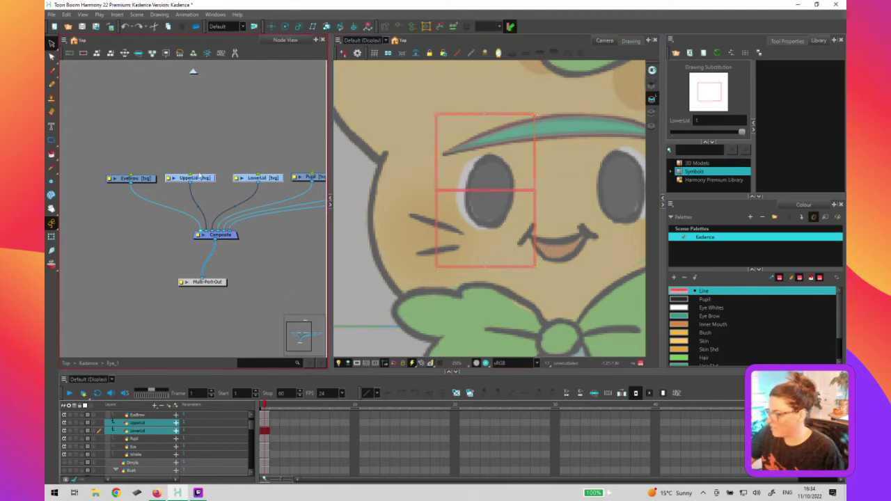
pyautogui.click(199, 177)
pyautogui.click(493, 162)
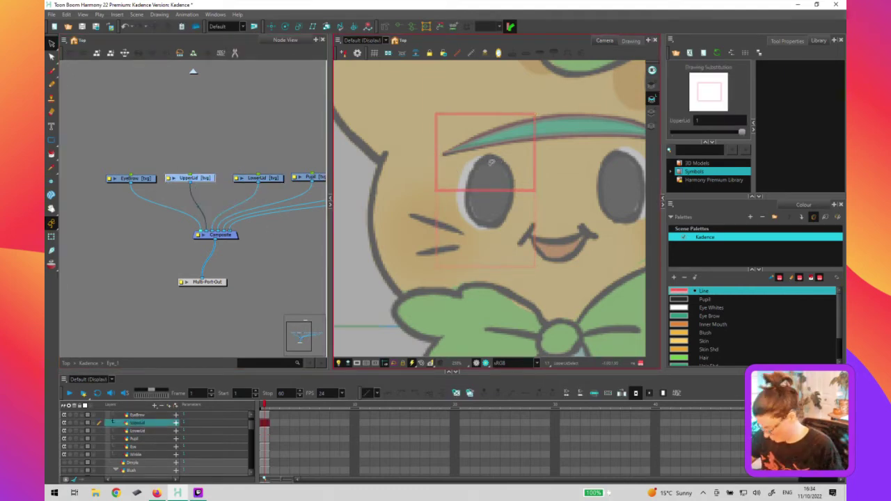
pyautogui.click(489, 168)
pyautogui.click(754, 215)
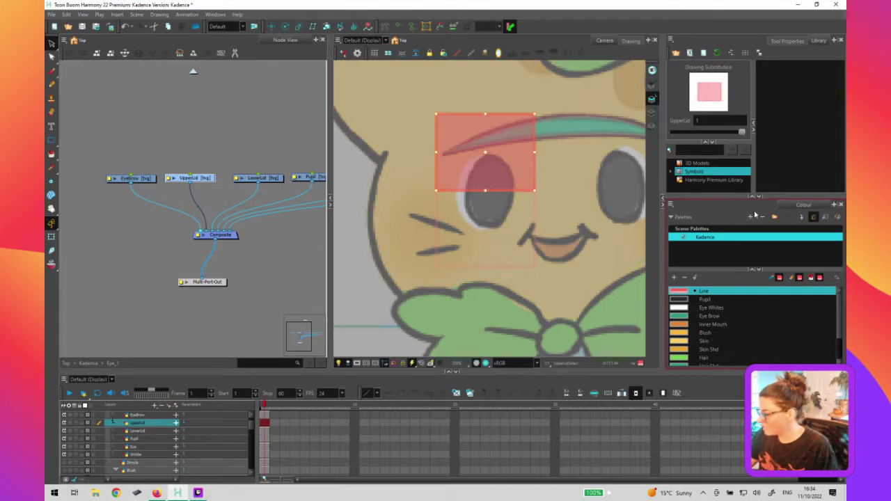
pyautogui.click(533, 192)
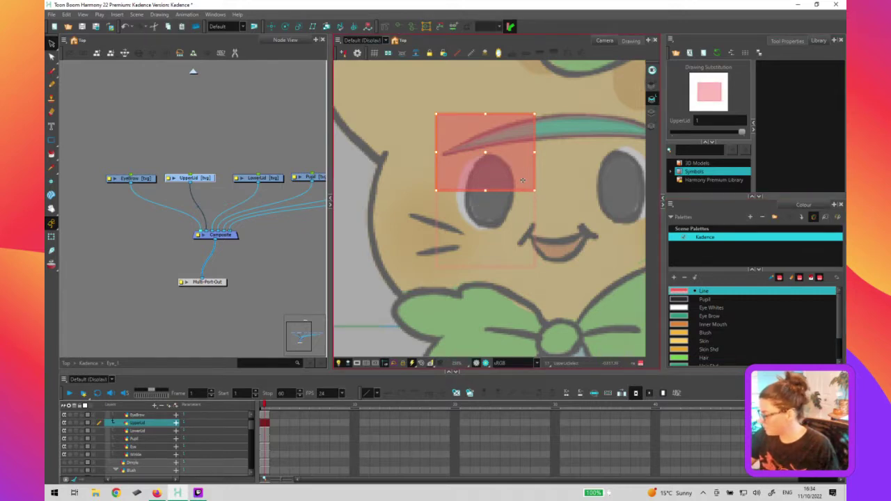
pyautogui.click(707, 341)
# Fill the LowerLid rectangle with the Skin colour, keeping its outline in the Line colour
pyautogui.click(271, 170)
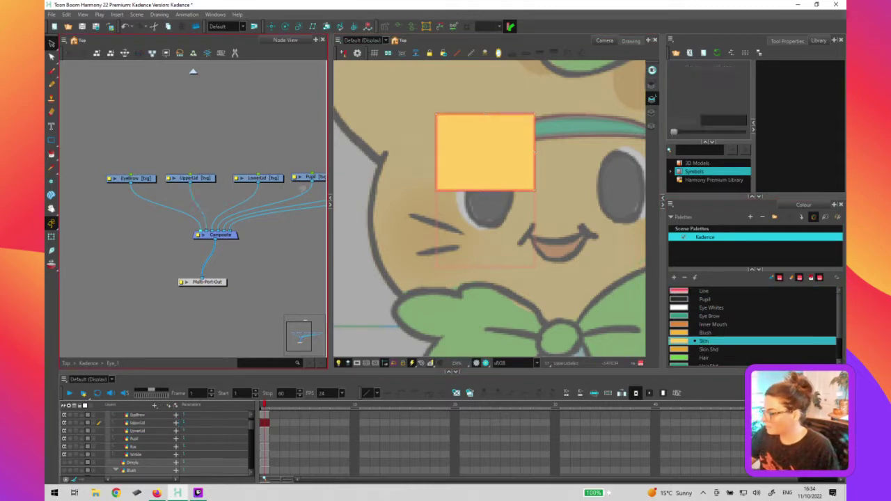
pyautogui.click(501, 227)
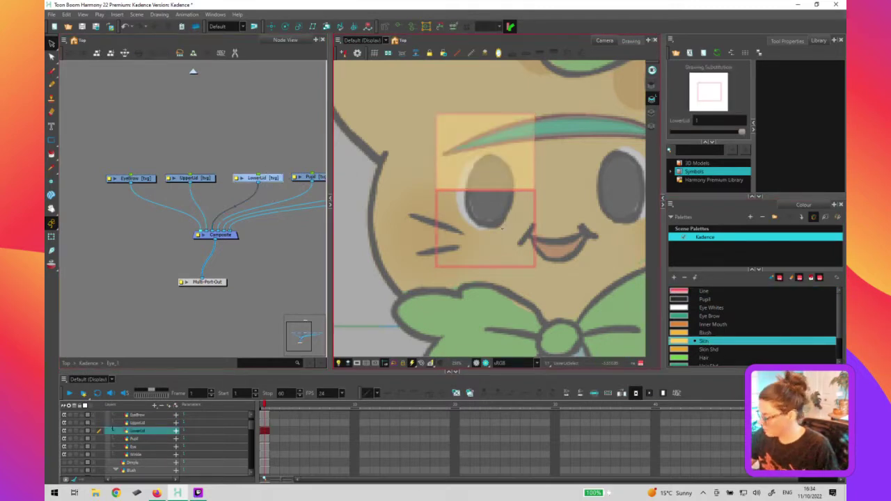
pyautogui.click(506, 236)
pyautogui.hotkey('alt', 's')
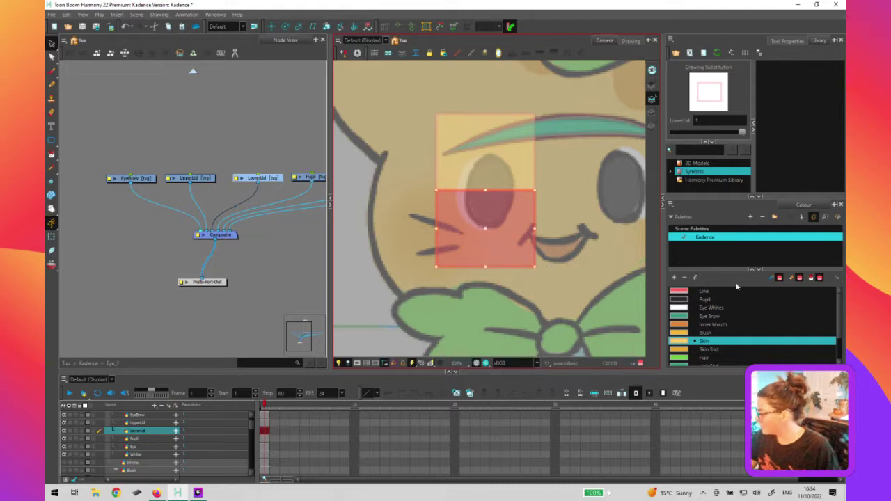
pyautogui.click(719, 339)
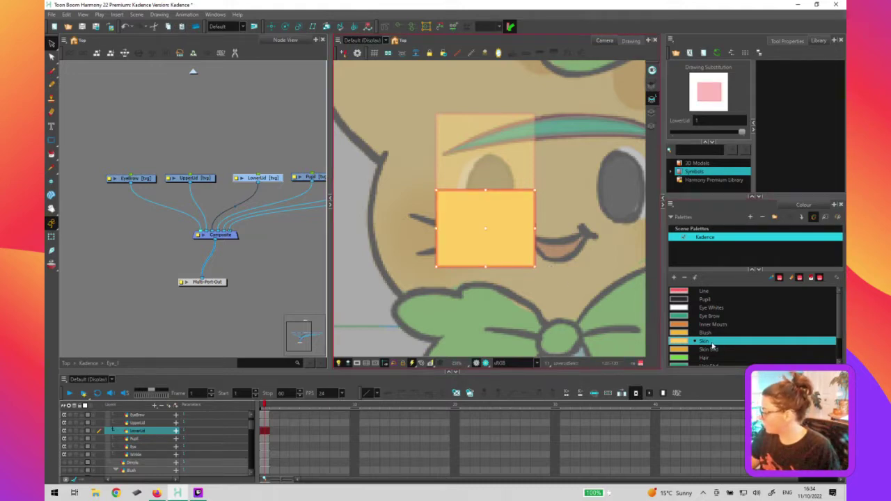
# Disable the EyeBrow, UpperLid and LowerLid nodes to hide them, and select the Eye drawing node
pyautogui.moveTo(224, 268); pyautogui.dragTo(163, 249)
pyautogui.click(195, 133)
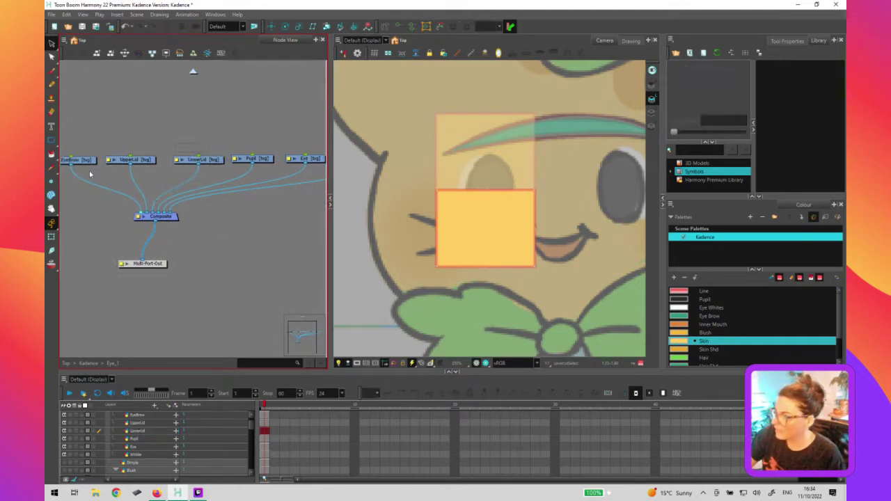
pyautogui.moveTo(77, 173); pyautogui.dragTo(97, 197)
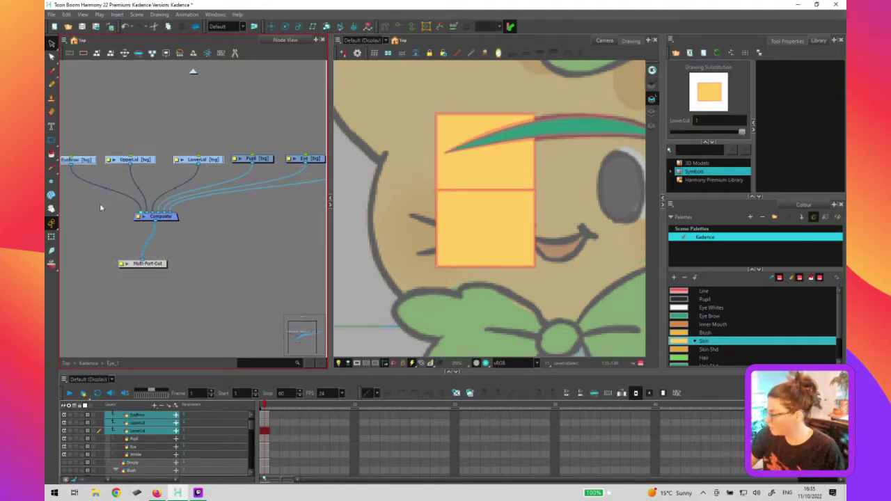
pyautogui.press('d')
pyautogui.moveTo(201, 250); pyautogui.dragTo(154, 245)
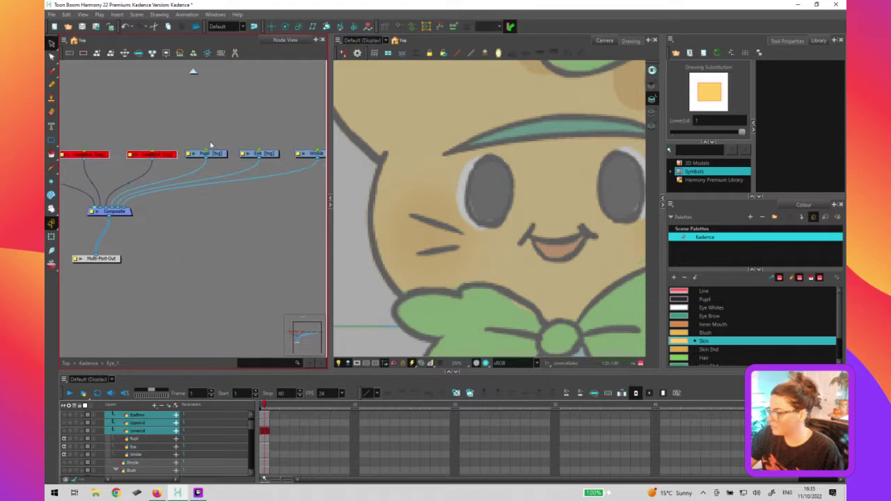
pyautogui.click(212, 154)
pyautogui.moveTo(248, 222); pyautogui.dragTo(223, 227)
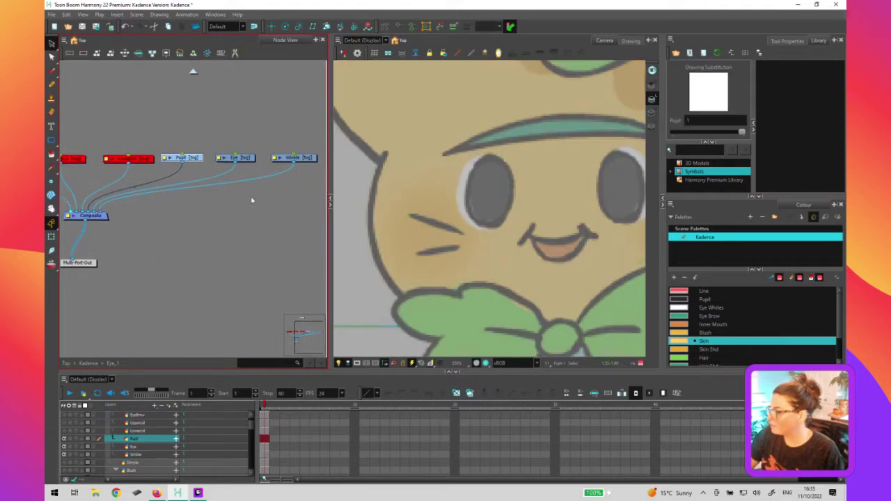
pyautogui.click(245, 145)
pyautogui.click(240, 160)
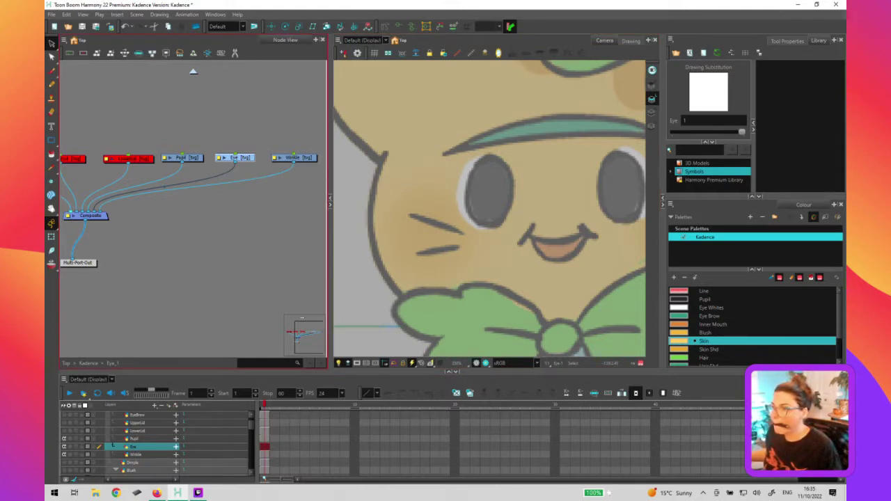
# Look up the Ellipse Tool by name in the keyboard shortcut settings
pyautogui.click(67, 14)
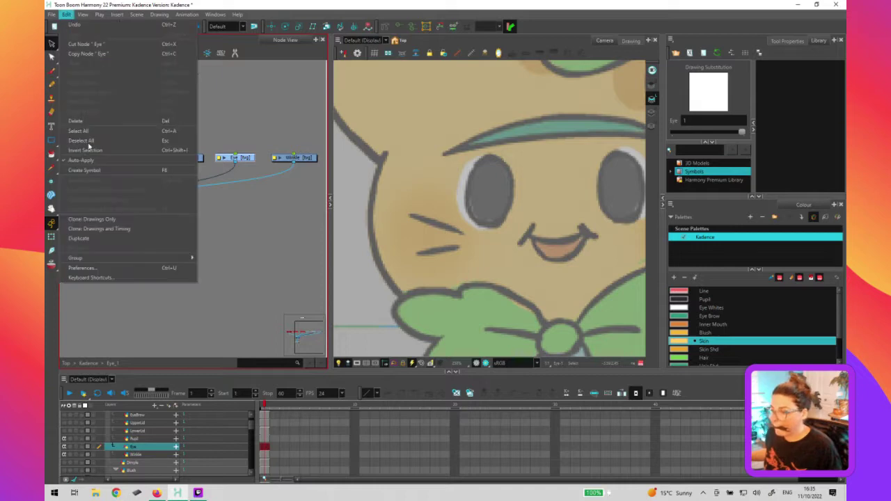
pyautogui.click(119, 279)
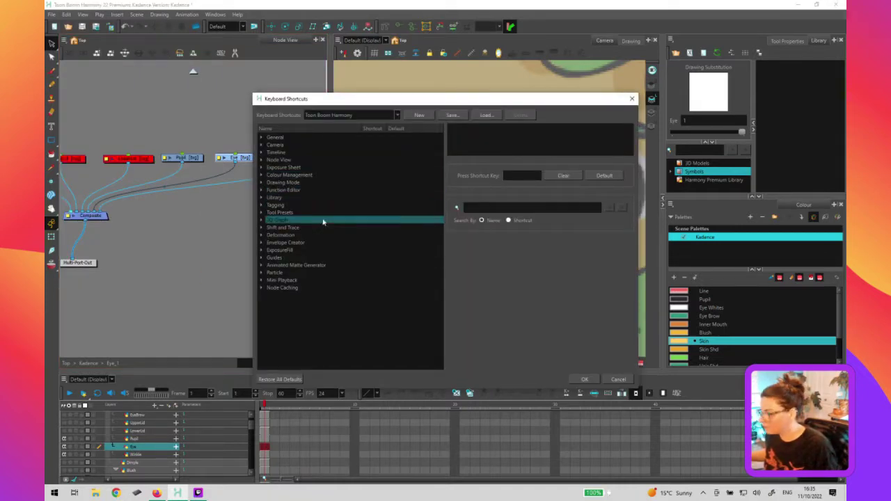
pyautogui.click(522, 203)
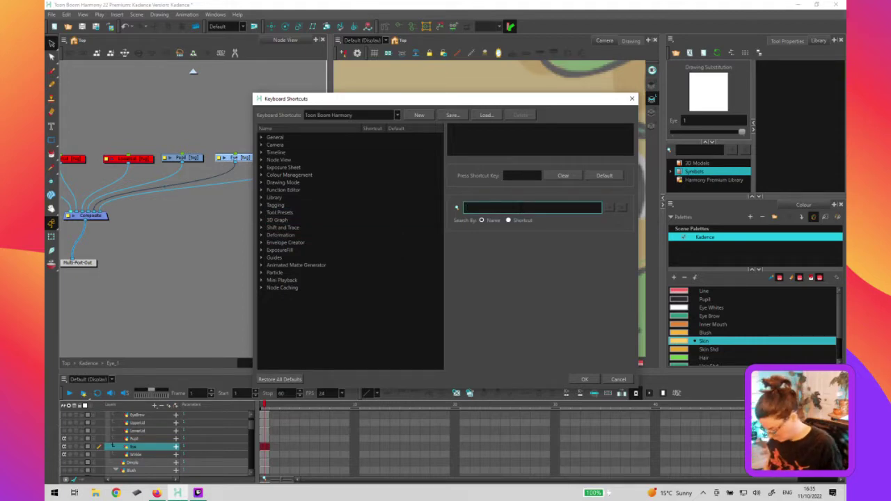
pyautogui.write('i')
pyautogui.write('el')
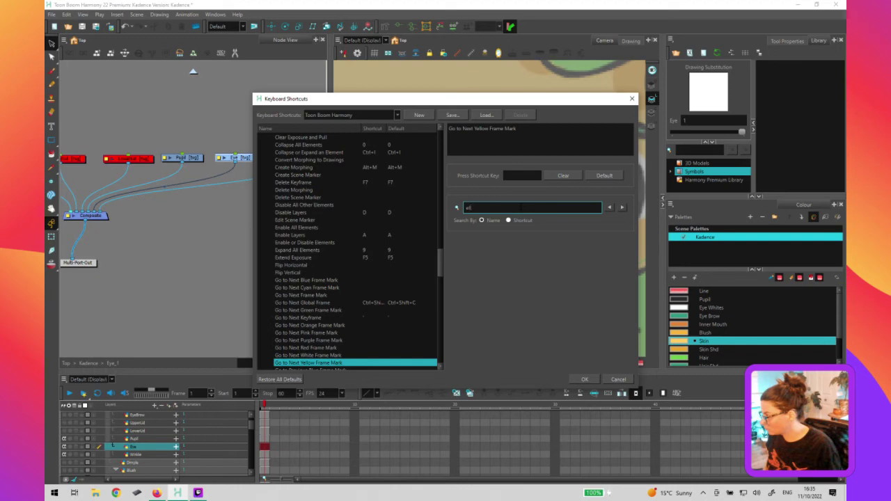
pyautogui.write('ip')
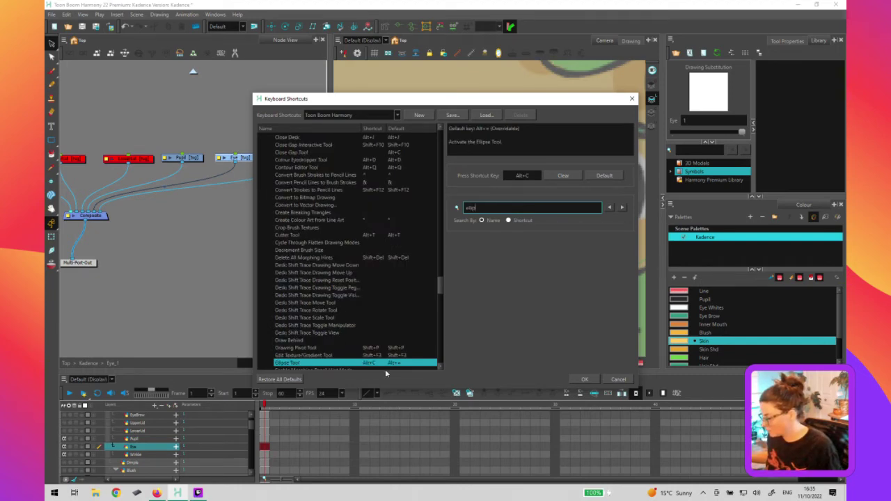
# Try reassigning the Ellipse Tool's keyboard shortcut to C
pyautogui.click(563, 175)
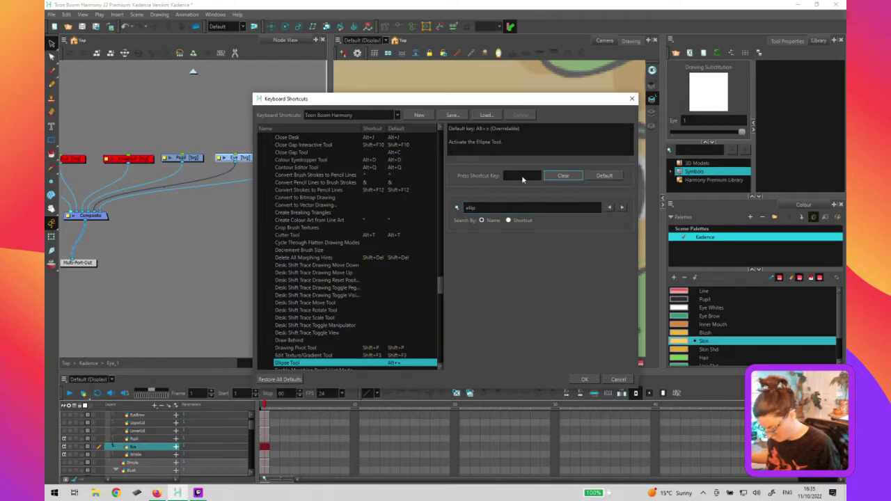
pyautogui.click(523, 178)
pyautogui.press('c')
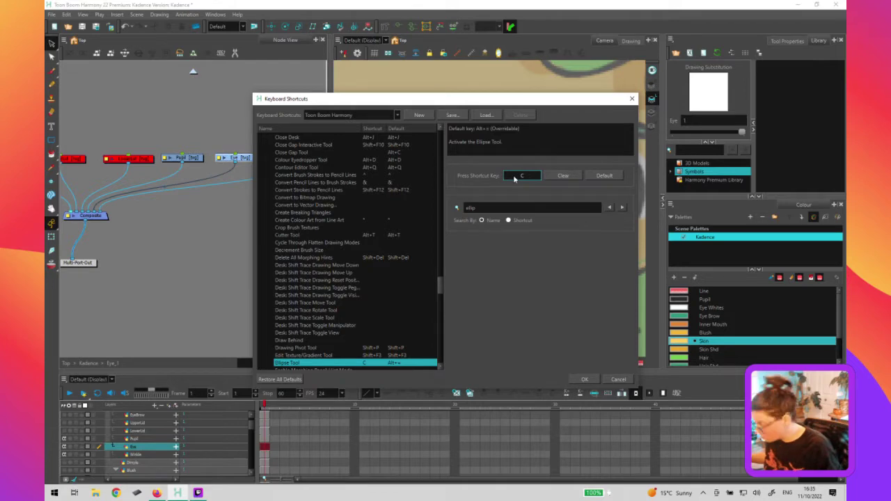
pyautogui.click(612, 381)
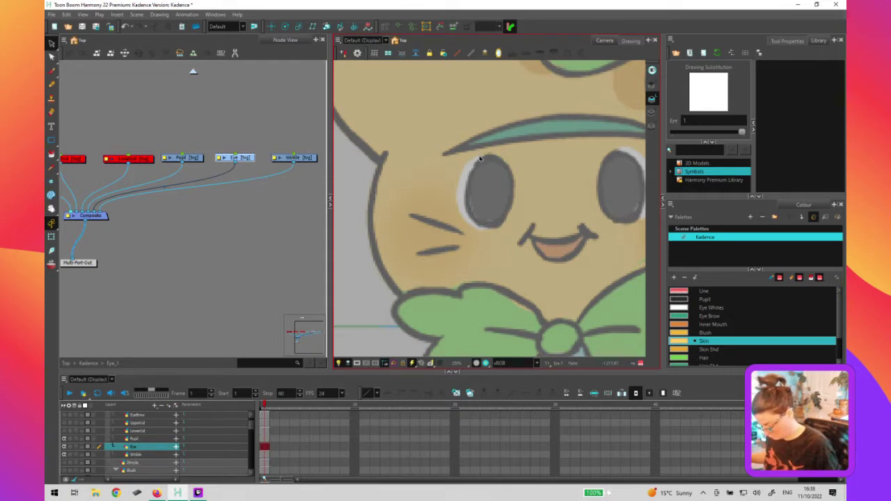
# In the Eye drawing, draw a Line-coloured ellipse over the left eye and stretch its sides to match the reference eye white
pyautogui.hotkey('alt', '=')
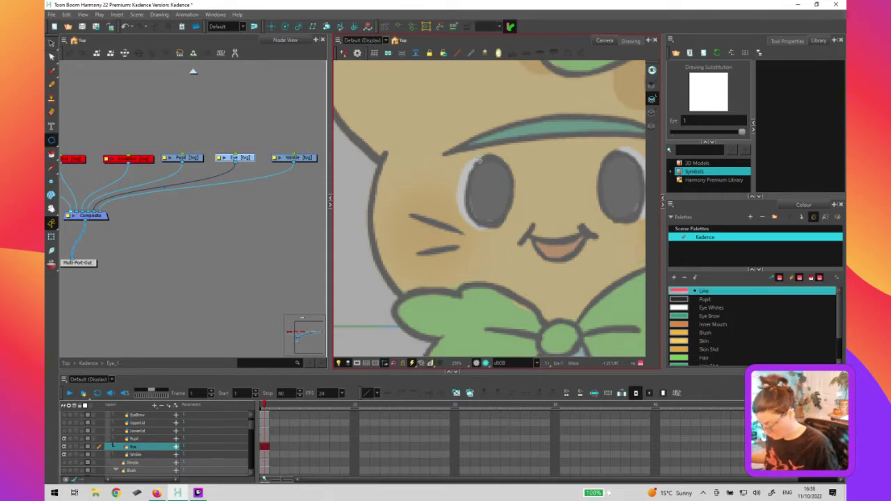
pyautogui.moveTo(478, 159); pyautogui.dragTo(519, 234)
pyautogui.hotkey('alt', 's')
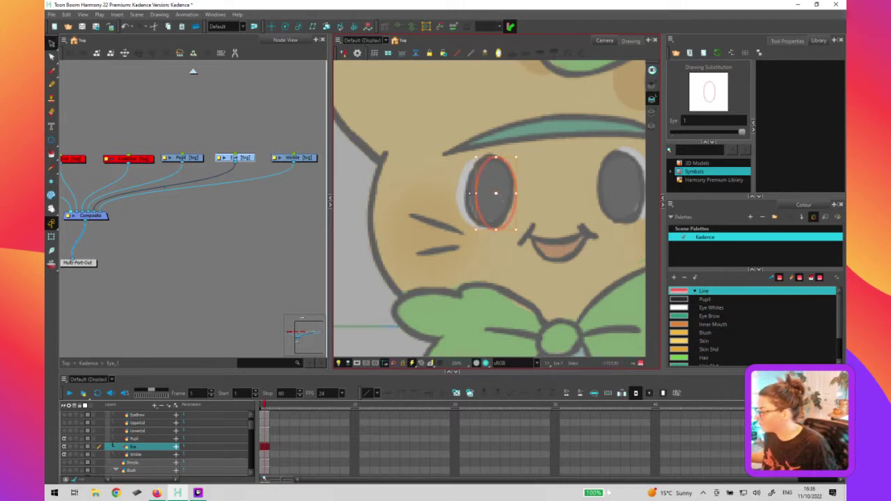
pyautogui.moveTo(476, 194); pyautogui.dragTo(466, 192)
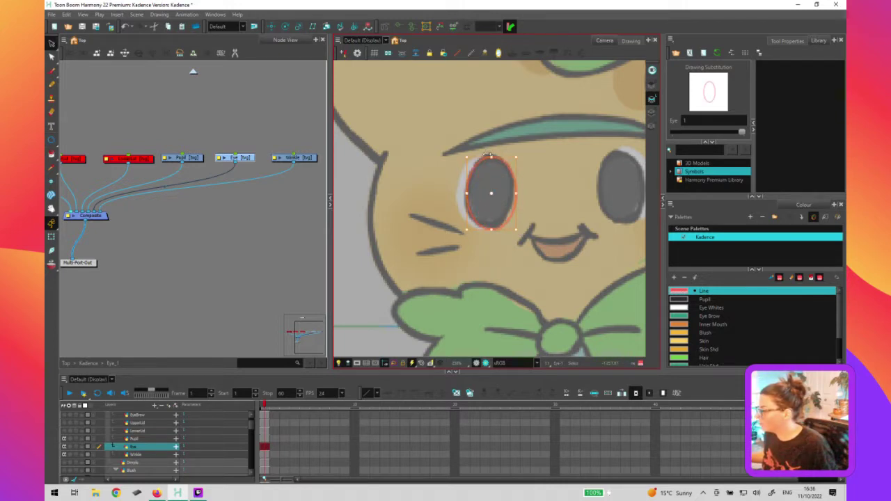
pyautogui.moveTo(492, 158); pyautogui.dragTo(492, 154)
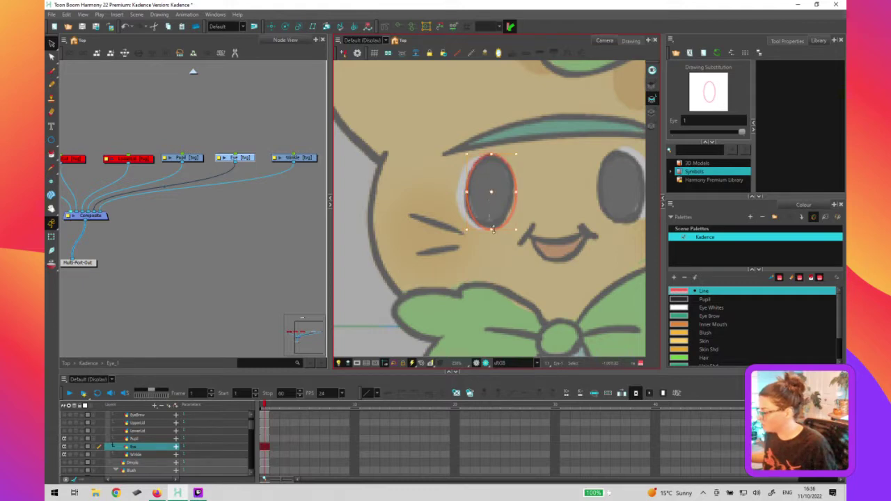
pyautogui.moveTo(492, 229); pyautogui.dragTo(491, 230)
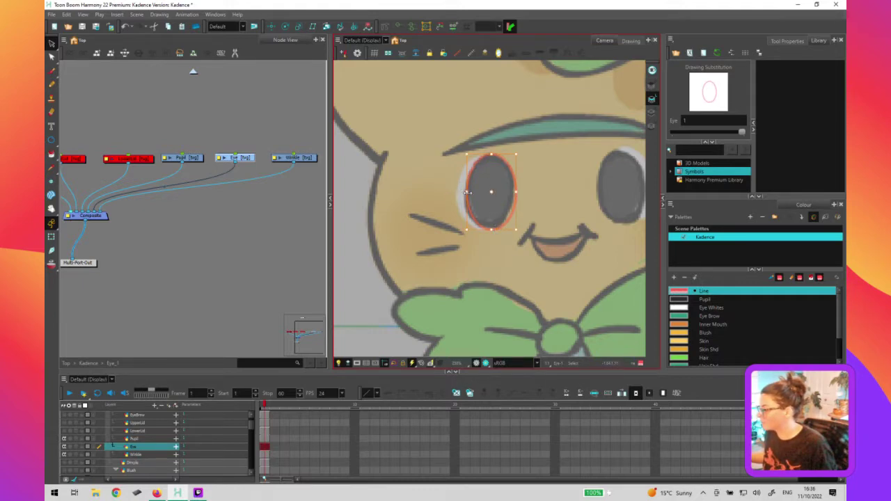
pyautogui.moveTo(469, 191); pyautogui.dragTo(457, 193)
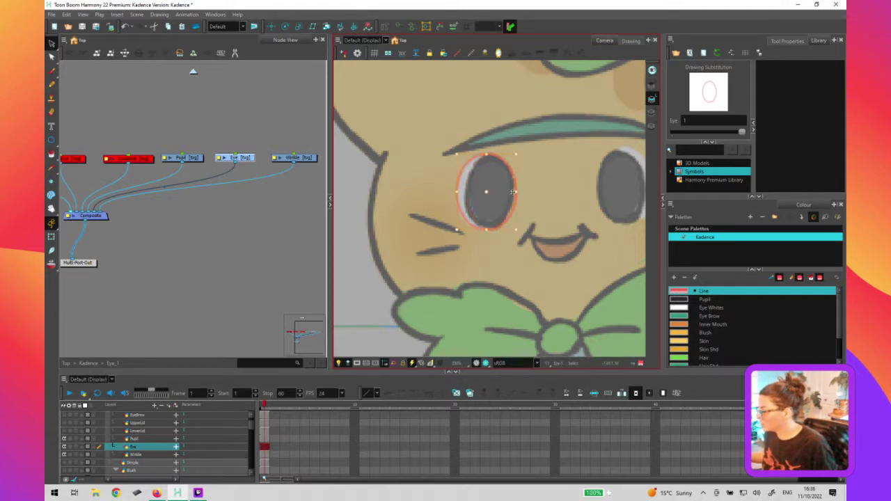
pyautogui.moveTo(515, 192); pyautogui.dragTo(503, 192)
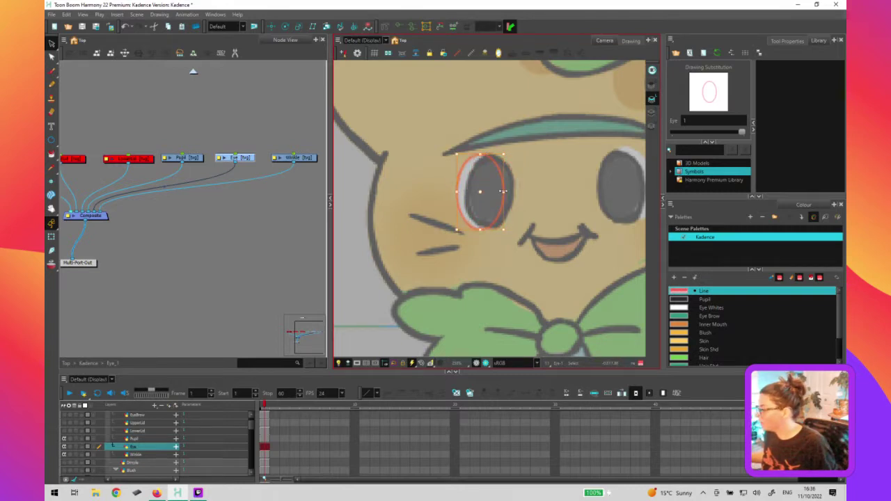
pyautogui.click(516, 191)
# Fill the Eye ellipse and recolour both its fill and outline with Eye Whites
pyautogui.click(492, 211)
pyautogui.click(494, 211)
pyautogui.hotkey('ctrl', 'a')
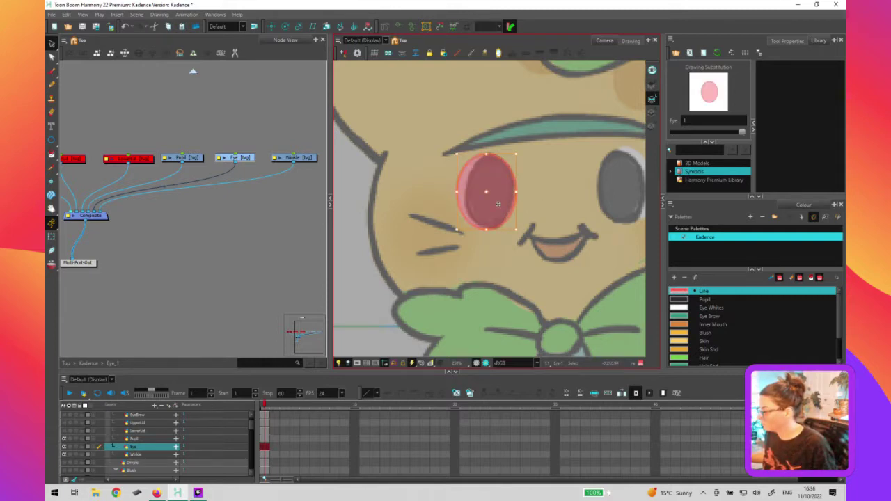
pyautogui.click(710, 309)
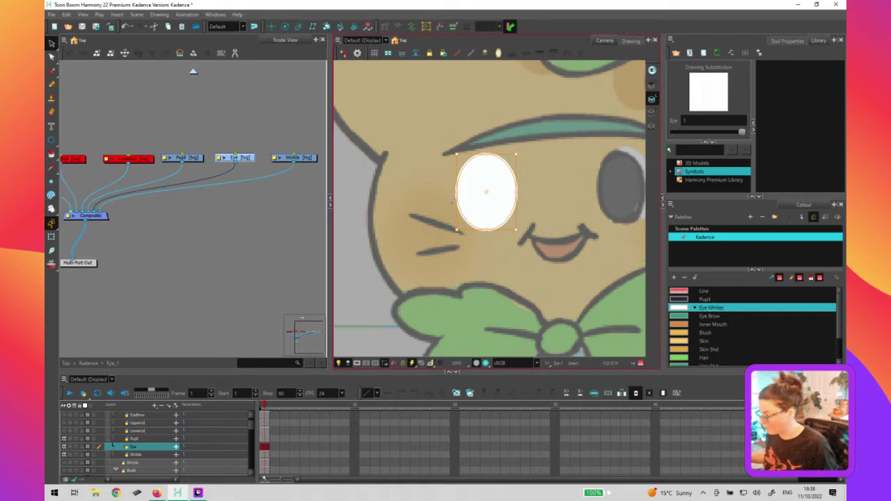
# Copy the eye ellipse into the Pupil drawing, nudge it slightly right and recolour it with the Pupil colour
pyautogui.click(188, 158)
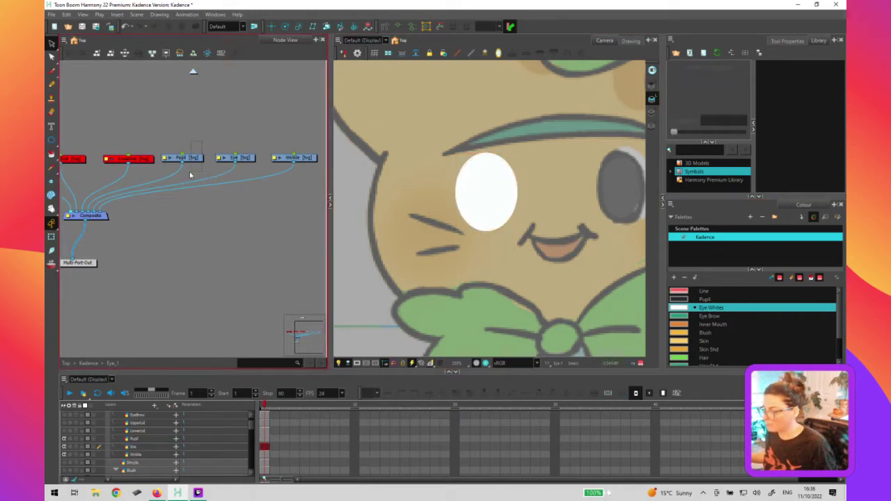
pyautogui.click(490, 204)
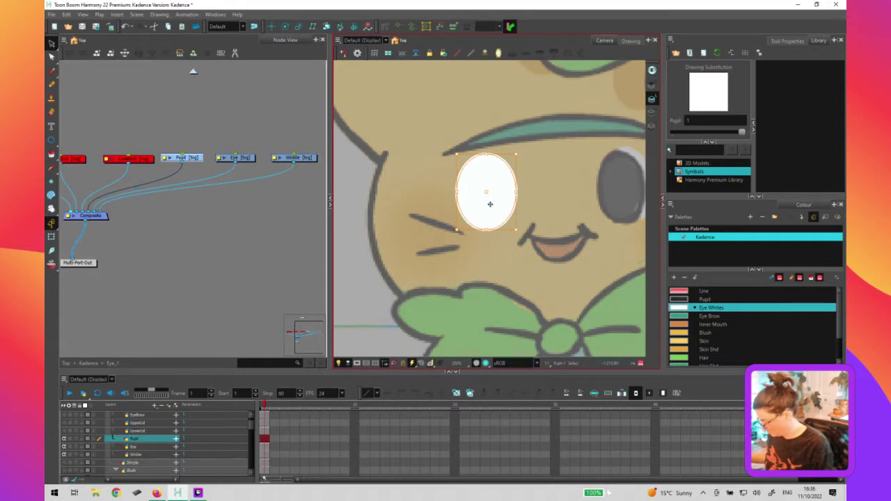
pyautogui.press('Right')
pyautogui.press('Right')
pyautogui.press('Right')
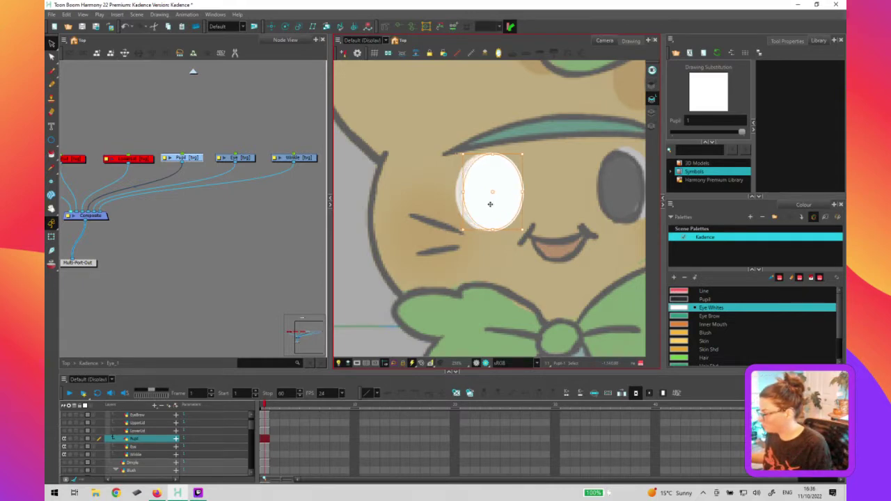
pyautogui.press('Right')
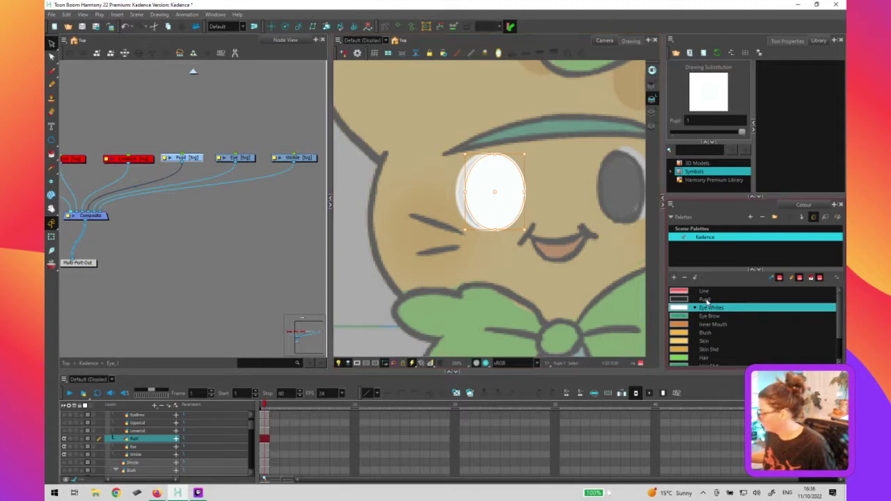
pyautogui.click(705, 300)
pyautogui.click(557, 279)
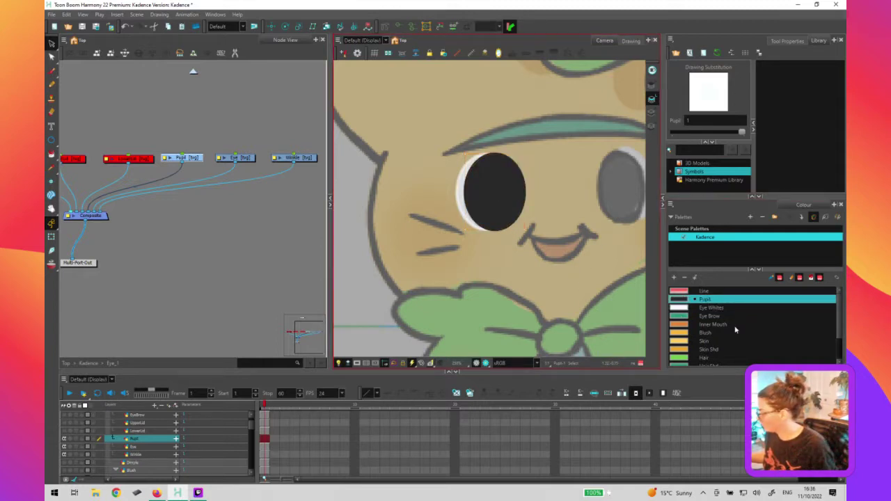
# Recolour the outline of the Pupil ellipse with the Line colour, then deselect the drawing
pyautogui.click(520, 214)
pyautogui.click(740, 291)
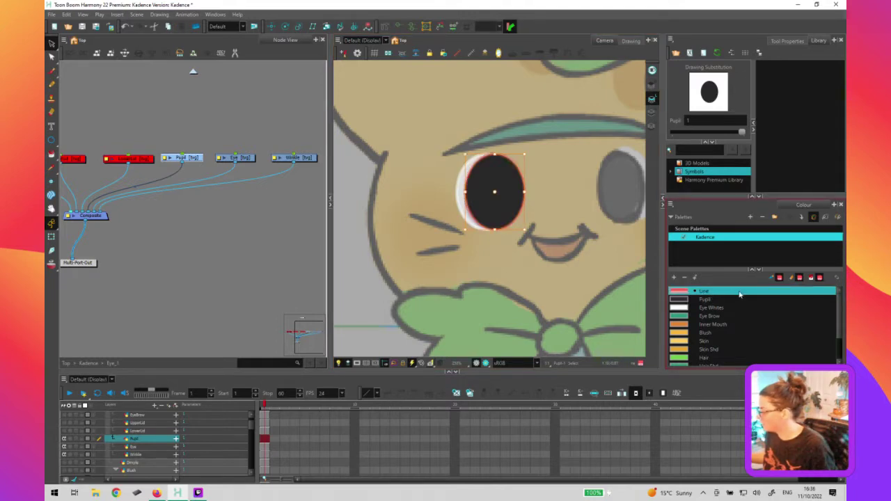
pyautogui.moveTo(604, 236); pyautogui.dragTo(553, 243)
pyautogui.hotkey('shift', 't')
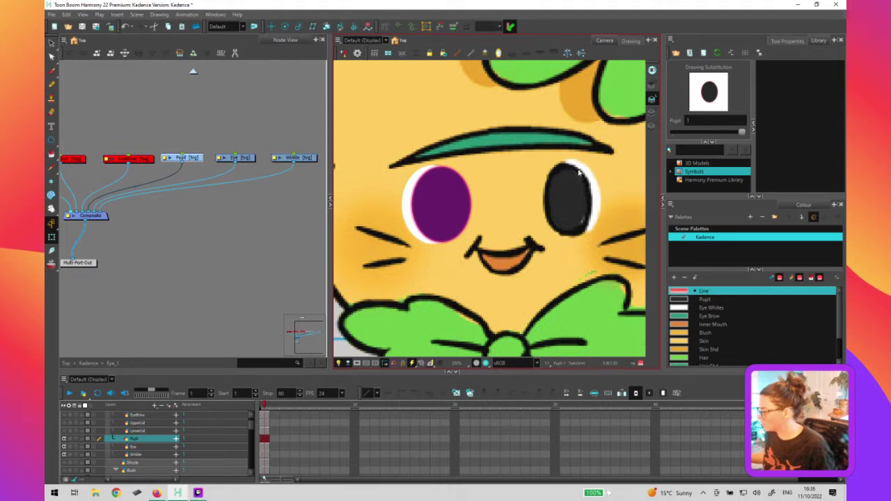
pyautogui.press('Escape')
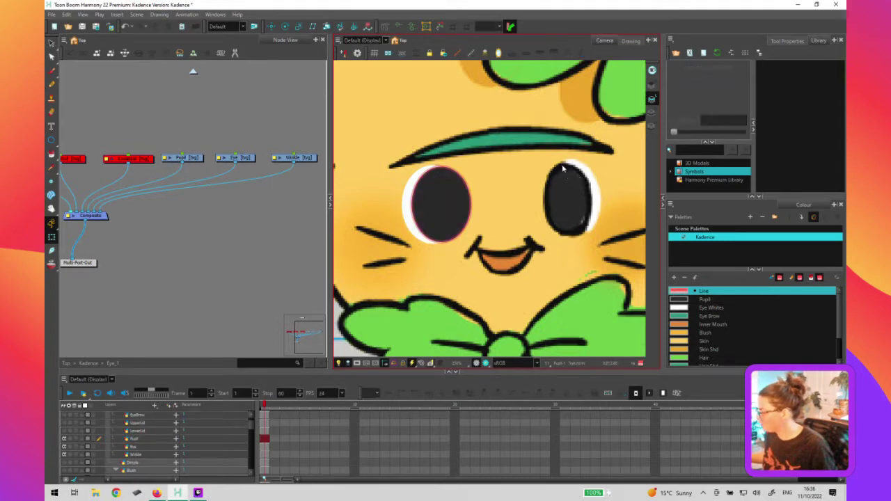
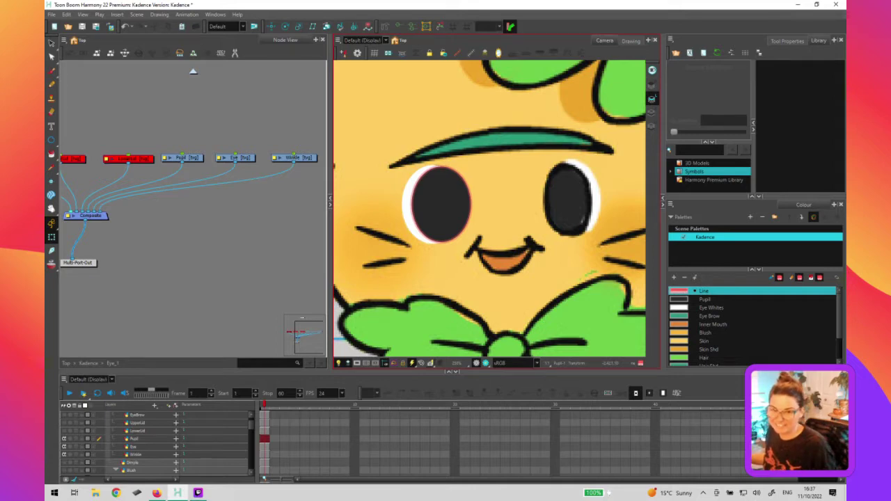
# Recolour the outline of the Eye ellipse behind the pupil with the Line colour, keeping its white fill
pyautogui.click(228, 381)
pyautogui.click(433, 245)
pyautogui.click(412, 233)
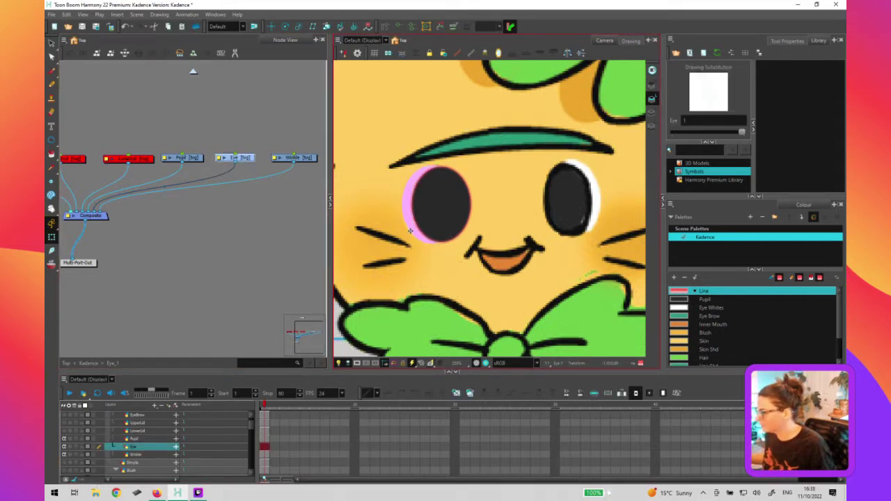
pyautogui.click(707, 290)
pyautogui.click(496, 242)
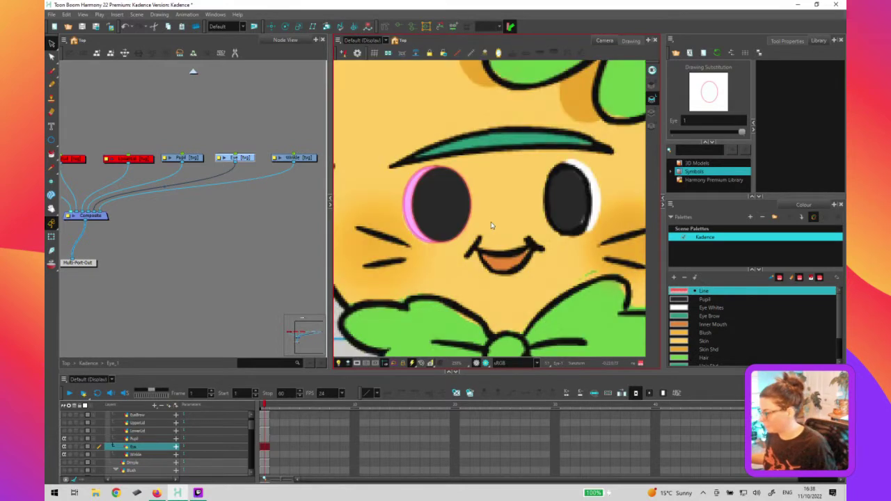
# Disable the Pupil and Eye drawing nodes in the Eye_1 group
pyautogui.click(249, 273)
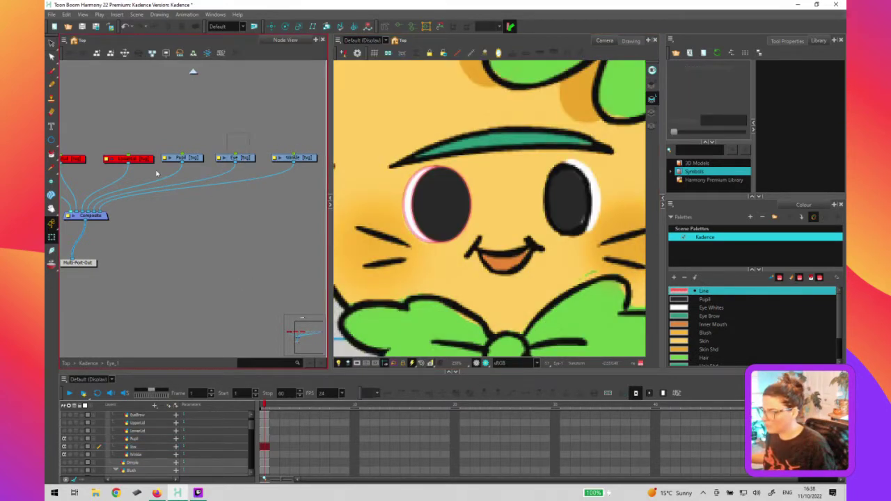
pyautogui.moveTo(156, 170); pyautogui.dragTo(156, 169)
pyautogui.press('d')
pyautogui.moveTo(305, 137); pyautogui.dragTo(295, 189)
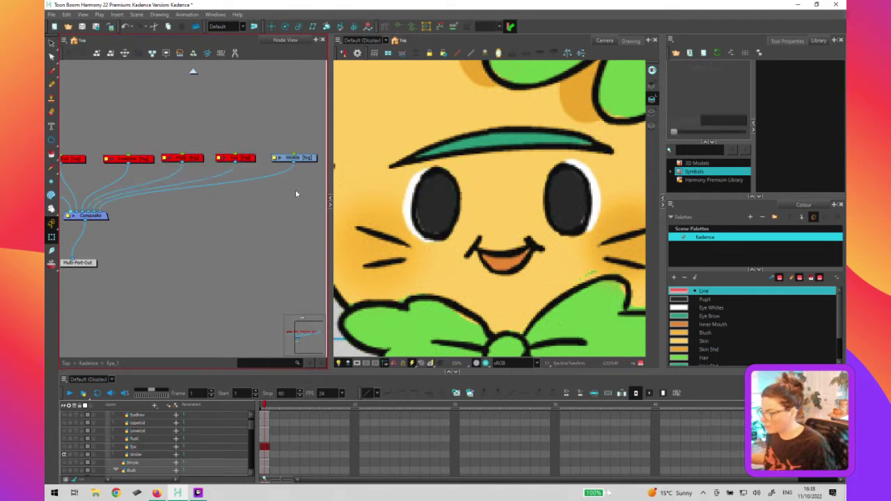
# Go up to the Kadence group and enable its Dimple and Blush drawing nodes
pyautogui.scroll(-5, 487, 210)
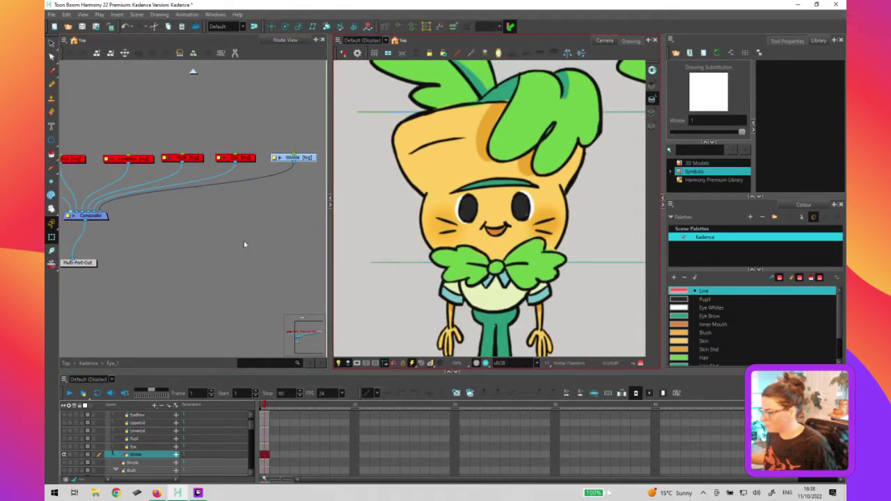
pyautogui.scroll(-2, 240, 240)
pyautogui.scroll(-2, 240, 243)
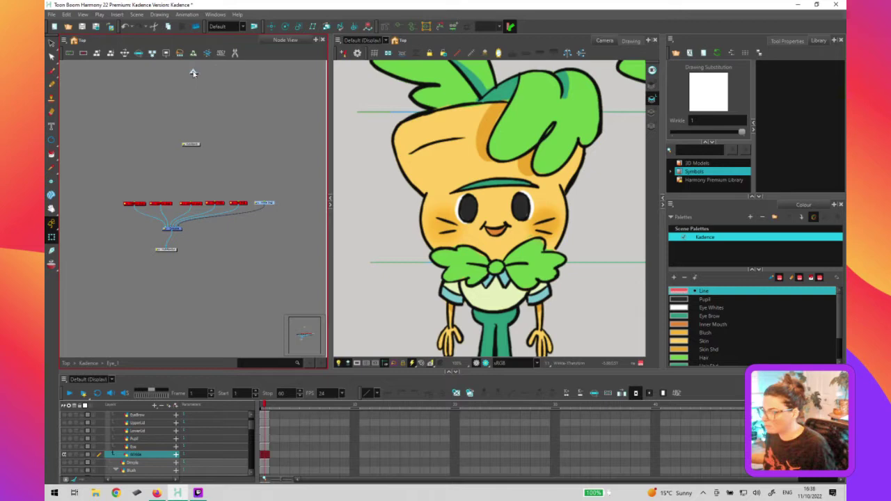
pyautogui.click(193, 72)
pyautogui.moveTo(313, 241); pyautogui.dragTo(151, 253)
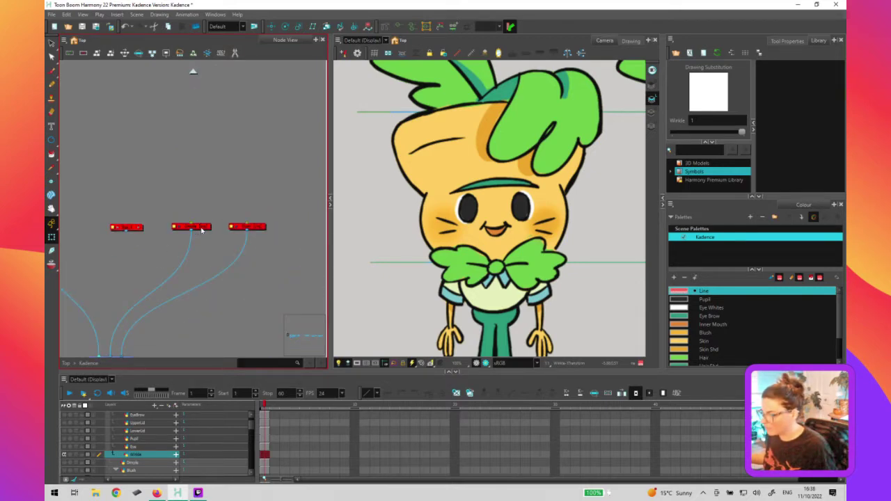
pyautogui.click(202, 231)
pyautogui.click(262, 227)
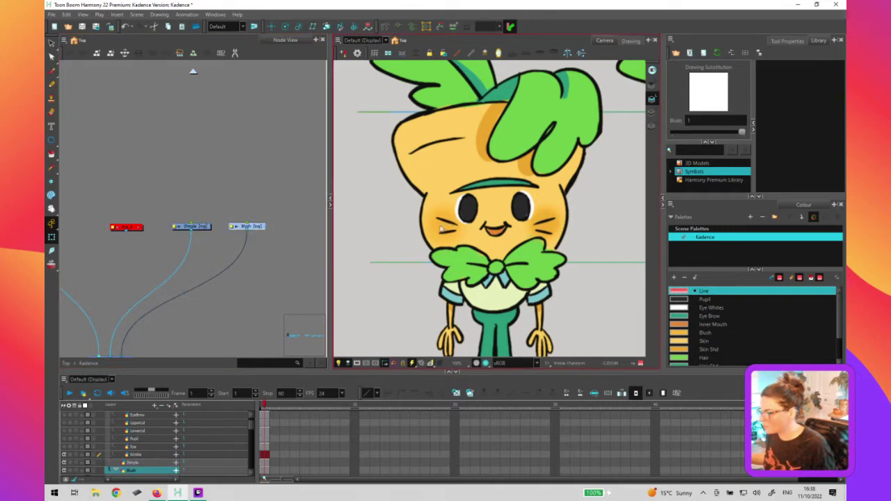
pyautogui.moveTo(204, 282); pyautogui.dragTo(287, 259)
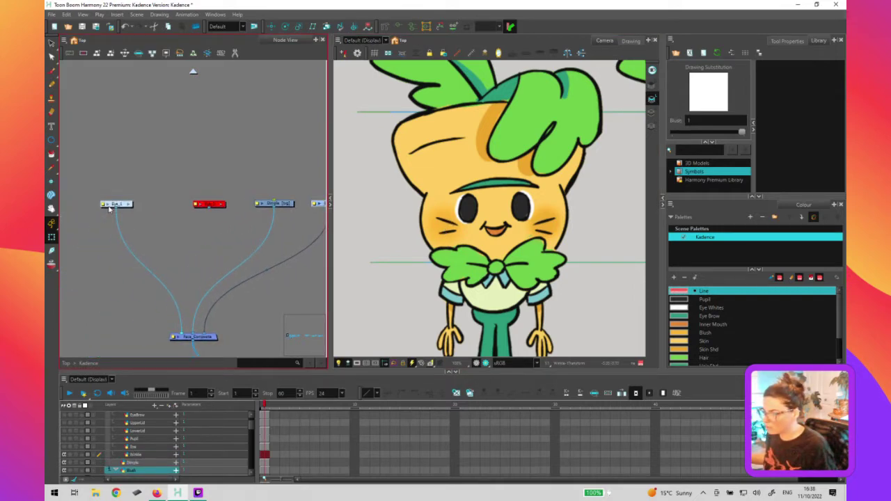
# Inside the Eye_1 group, enable LowerLid just long enough to copy its skin-coloured rectangle, then disable the node again
pyautogui.click(128, 204)
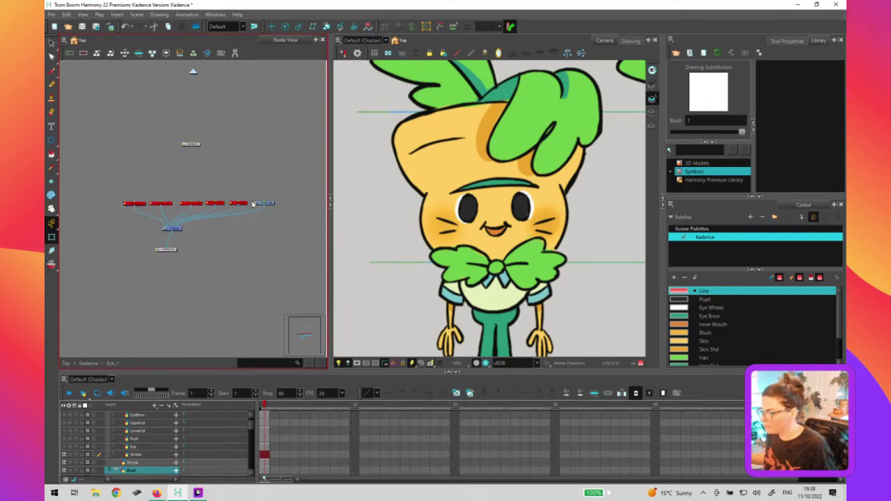
pyautogui.scroll(5, 157, 213)
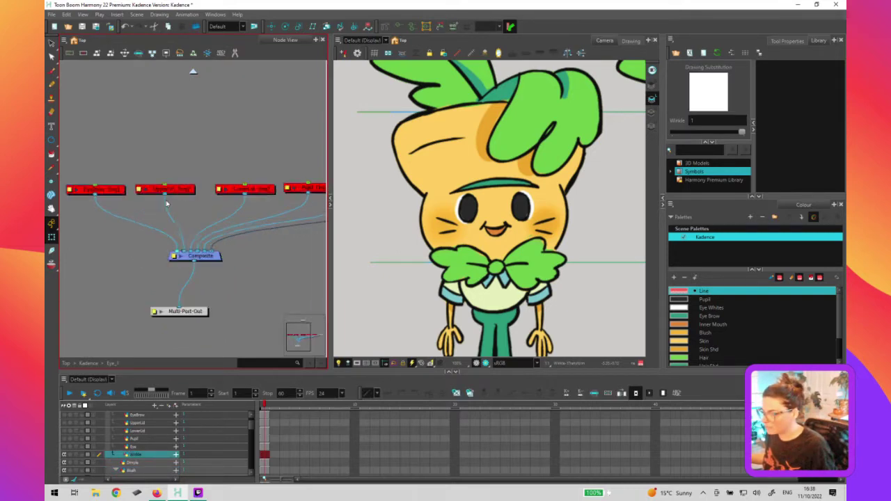
pyautogui.moveTo(265, 164); pyautogui.dragTo(254, 214)
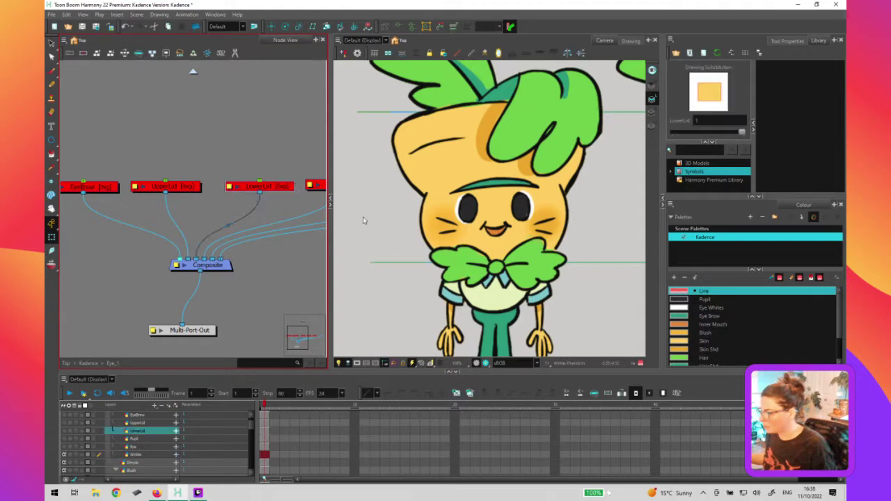
pyautogui.press('d')
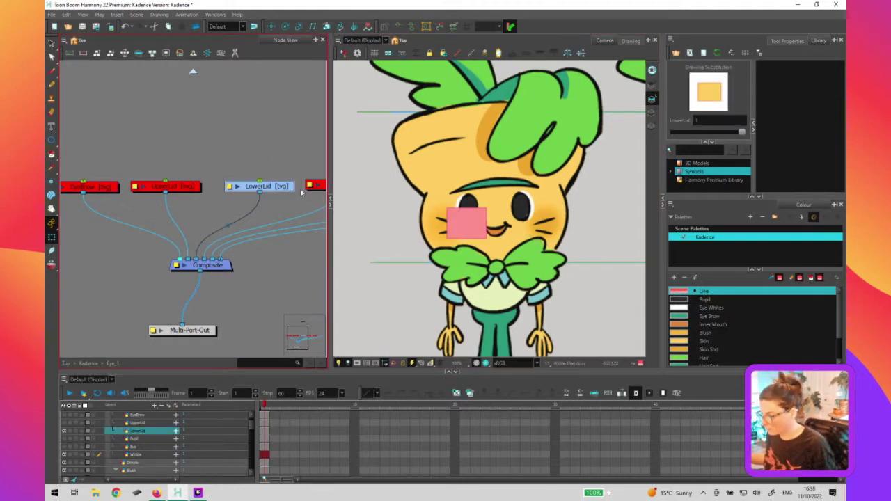
pyautogui.hotkey('alt', 's')
pyautogui.click(461, 222)
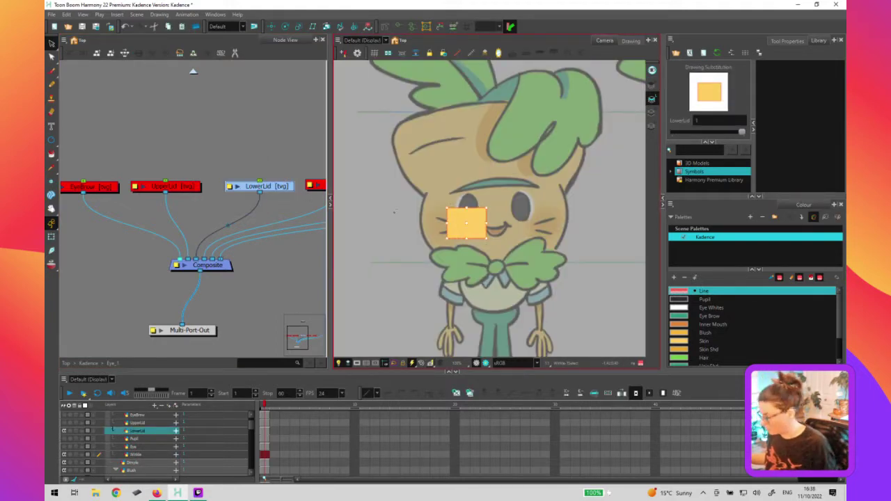
pyautogui.click(265, 190)
pyautogui.press('d')
# Paste the lower-lid rectangle into the Winkle drawing and nudge it down to the bottom edge of the left eye
pyautogui.moveTo(150, 217); pyautogui.dragTo(60, 222)
pyautogui.click(295, 199)
pyautogui.click(471, 218)
pyautogui.press('Down')
pyautogui.press('Down')
pyautogui.press('Down')
pyautogui.press('Down')
pyautogui.press('Down')
pyautogui.press('Down')
pyautogui.press('Down')
pyautogui.press('Down')
# Narrow the Winkle rectangle to about the eye's width, shorten it from below and nudge it up slightly
pyautogui.scroll(5, 471, 222)
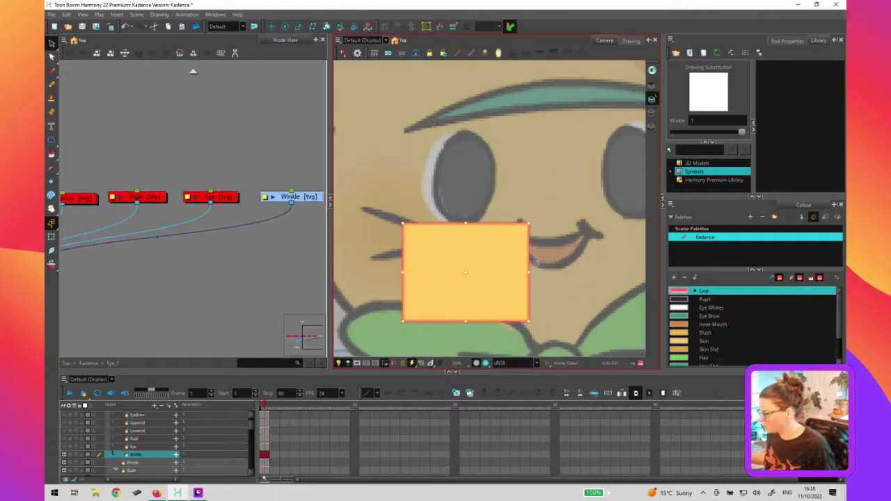
pyautogui.moveTo(529, 272); pyautogui.dragTo(493, 272)
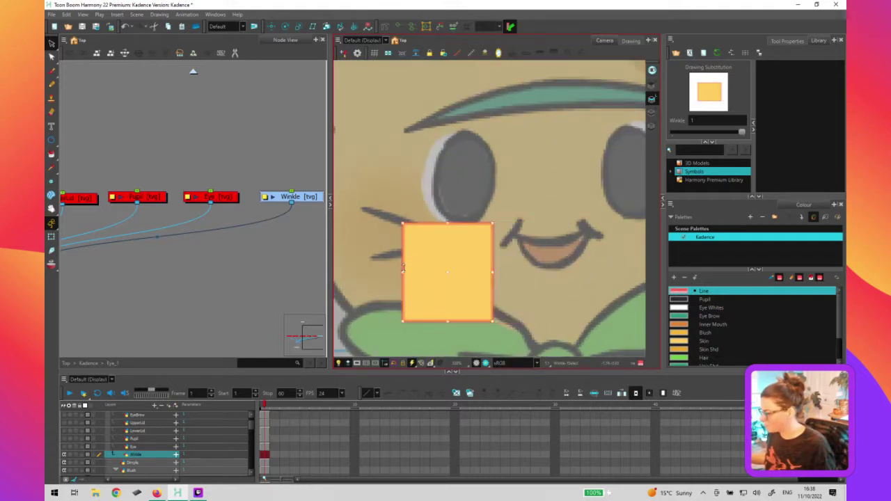
pyautogui.moveTo(404, 269); pyautogui.dragTo(424, 269)
pyautogui.moveTo(459, 319); pyautogui.dragTo(457, 277)
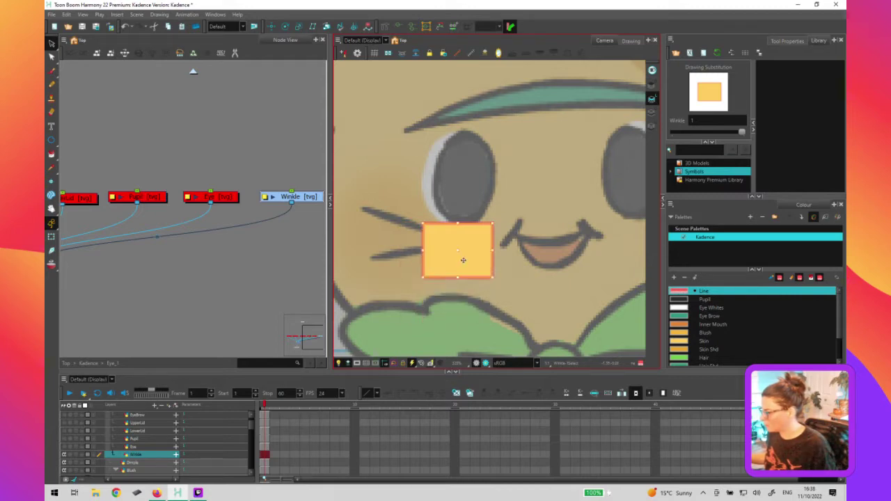
pyautogui.press('Up')
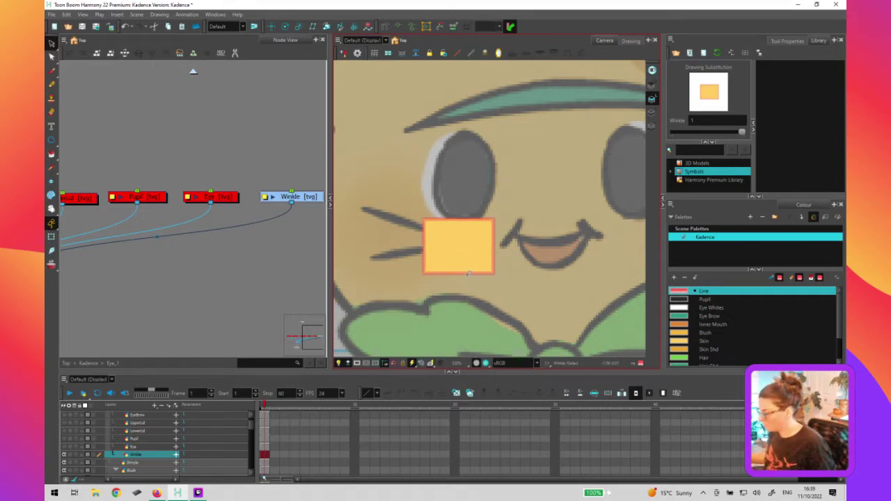
# Add thickness control points near both ends of the Winkle rectangle's top line with the Pencil Editor and taper its right end
pyautogui.hotkey('alt', 'q')
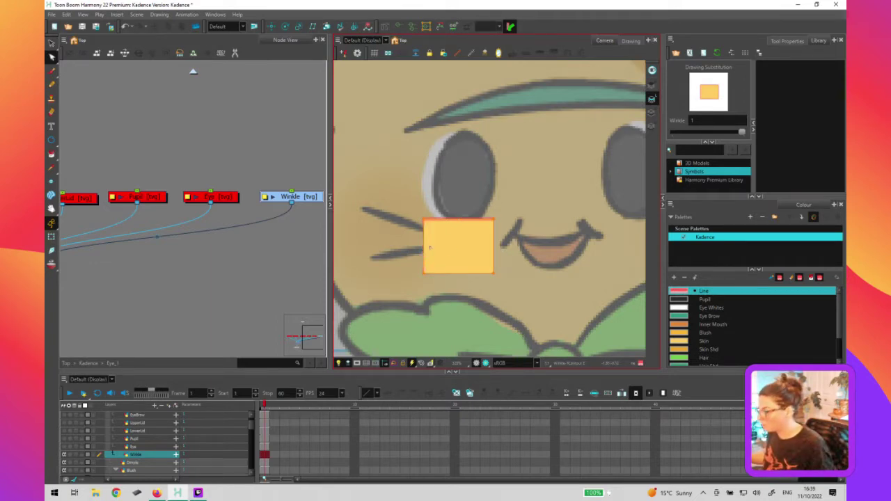
pyautogui.click(175, 240)
pyautogui.hotkey('shift', 'q')
pyautogui.click(458, 220)
pyautogui.press('2')
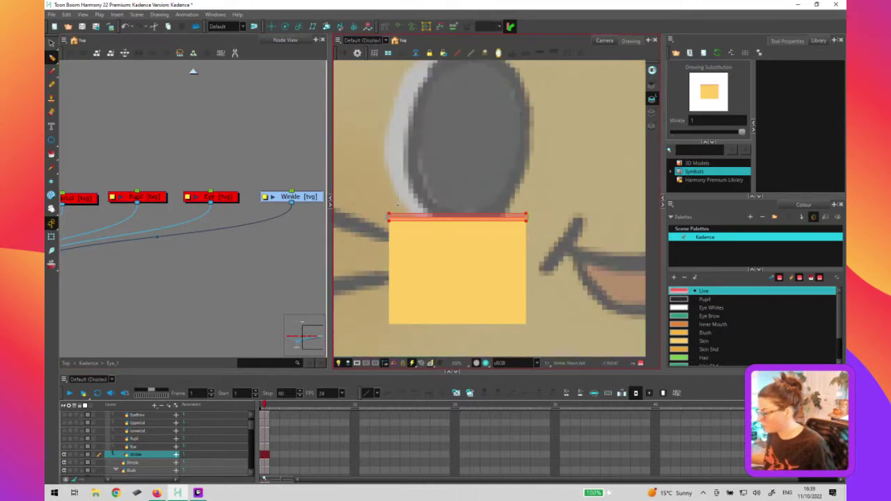
pyautogui.keyDown('ctrl'); pyautogui.click(422, 221); pyautogui.keyUp('ctrl')
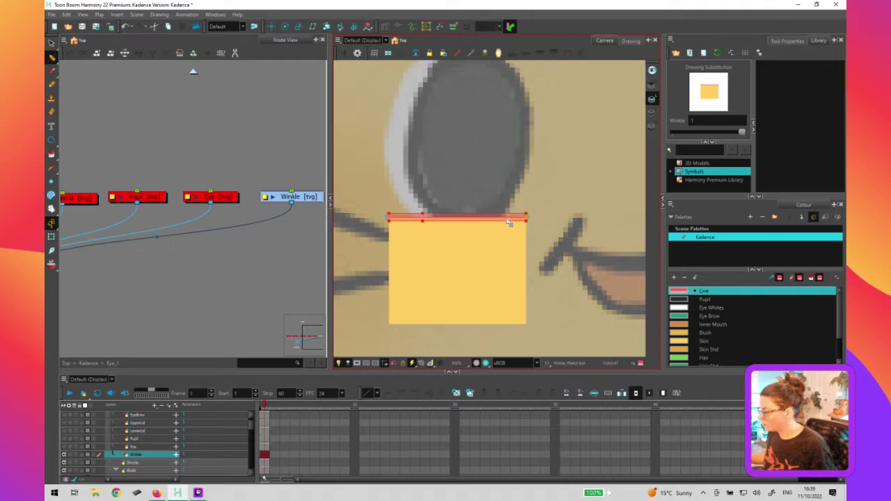
pyautogui.scroll(3, 528, 220)
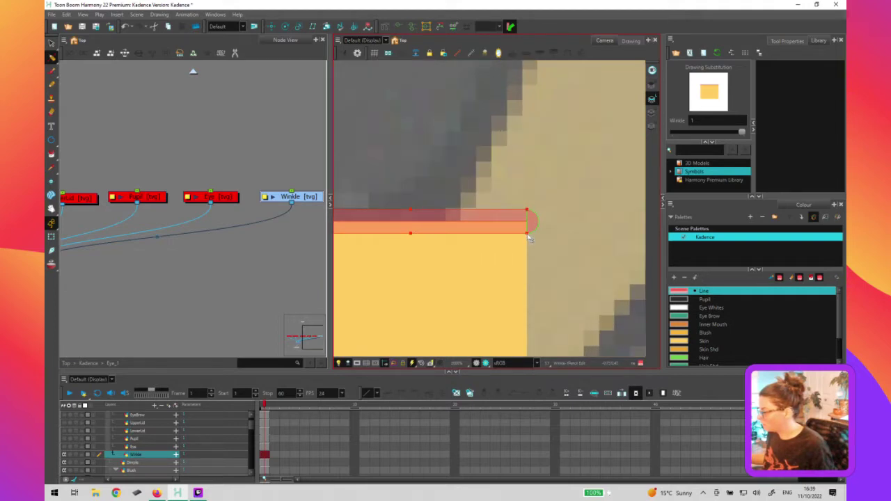
pyautogui.moveTo(527, 233); pyautogui.dragTo(482, 234)
# Taper the left end of the Winkle's top line and adjust its curve handle to smooth the thickness
pyautogui.press('space')
pyautogui.moveTo(402, 264); pyautogui.dragTo(717, 254)
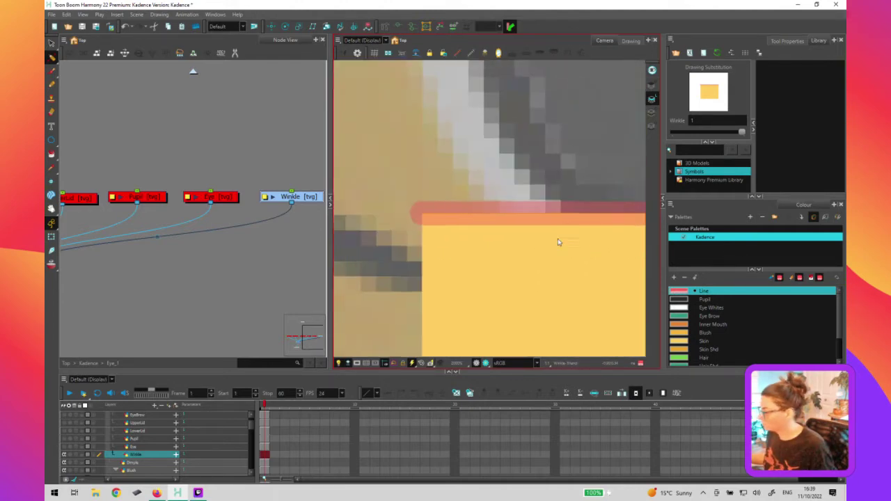
pyautogui.moveTo(557, 242); pyautogui.dragTo(567, 243)
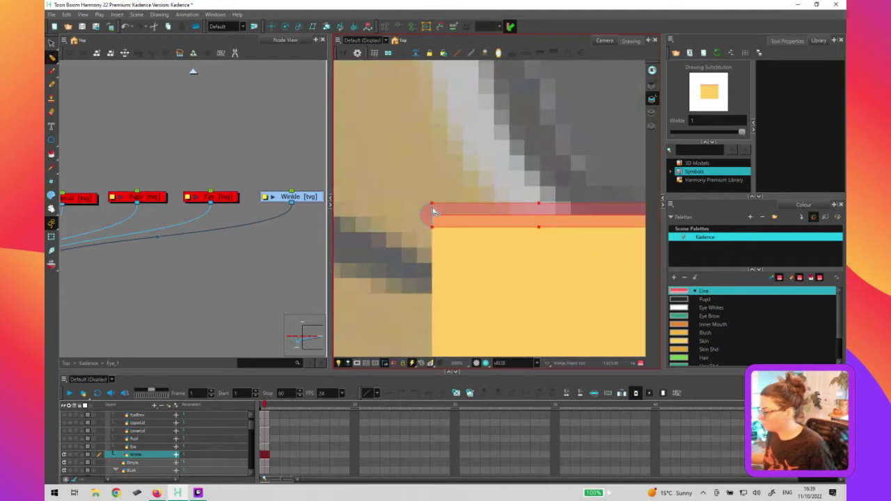
pyautogui.click(432, 209)
pyautogui.click(433, 207)
pyautogui.moveTo(433, 207); pyautogui.dragTo(447, 220)
pyautogui.click(432, 209)
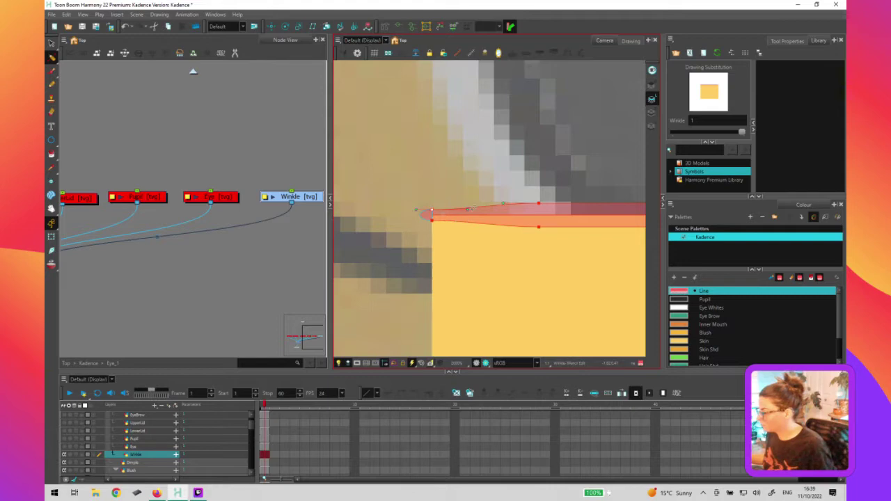
pyautogui.moveTo(468, 213); pyautogui.dragTo(469, 210)
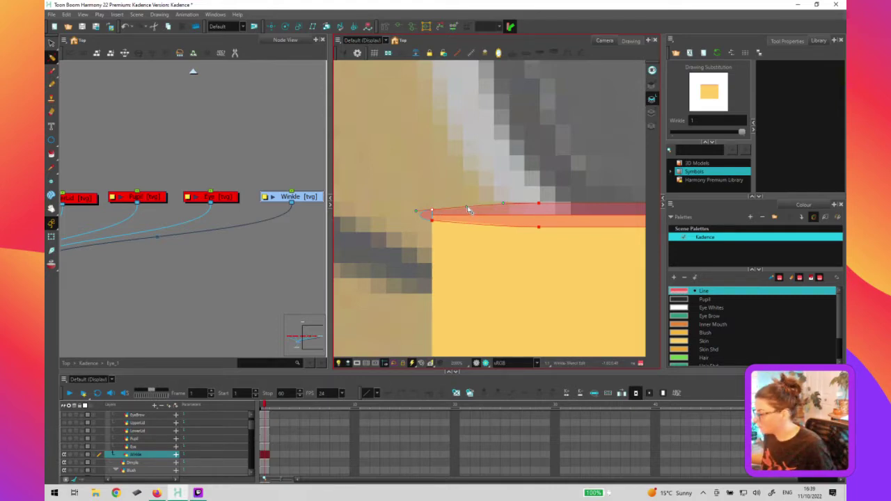
pyautogui.scroll(-8, 473, 232)
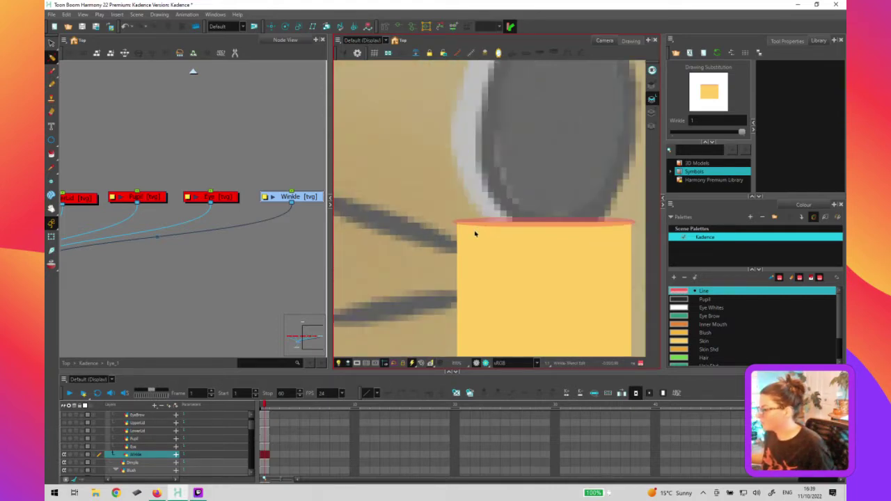
pyautogui.moveTo(525, 238); pyautogui.dragTo(512, 237)
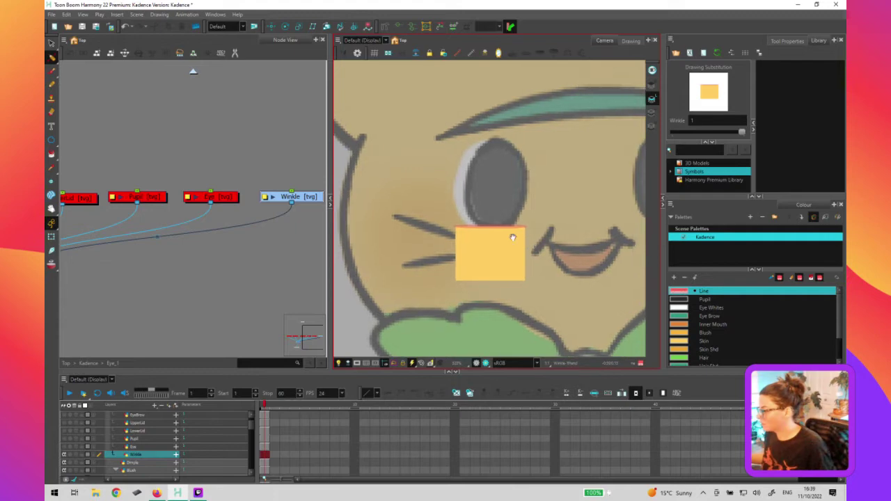
# Add a thickness control point at the middle of the Winkle's top line with the Pencil Editor
pyautogui.scroll(6, 494, 227)
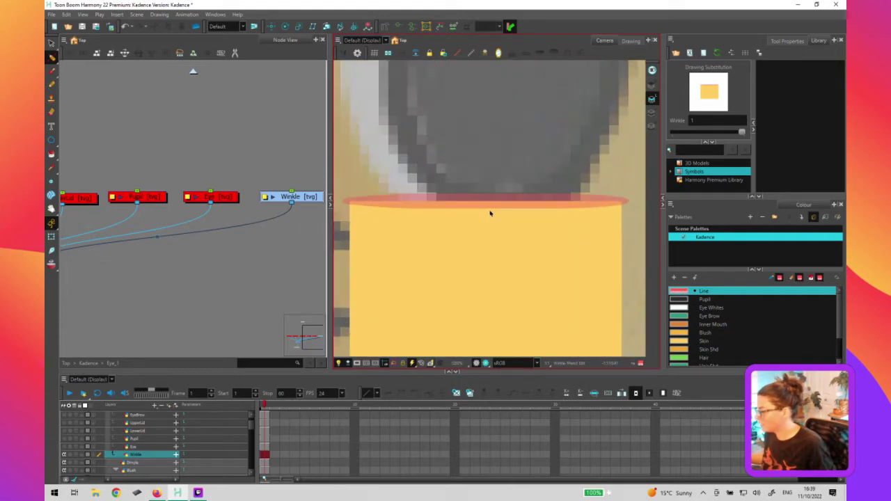
pyautogui.click(495, 203)
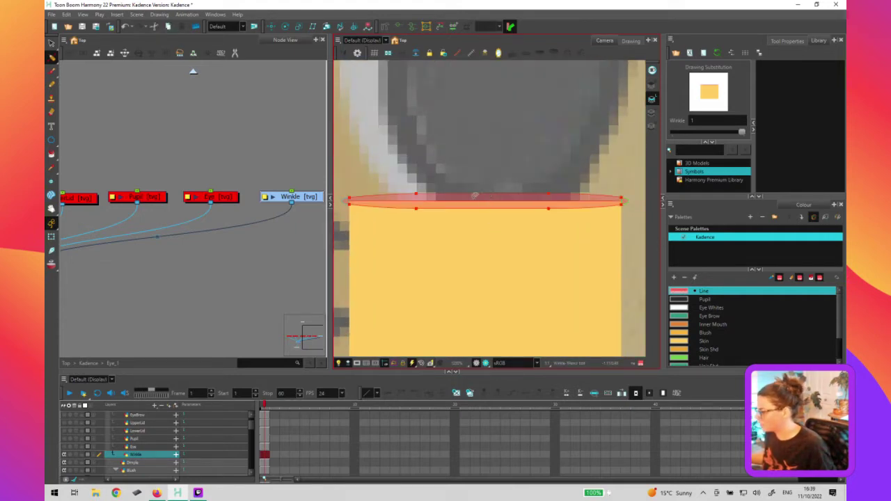
pyautogui.click(486, 208)
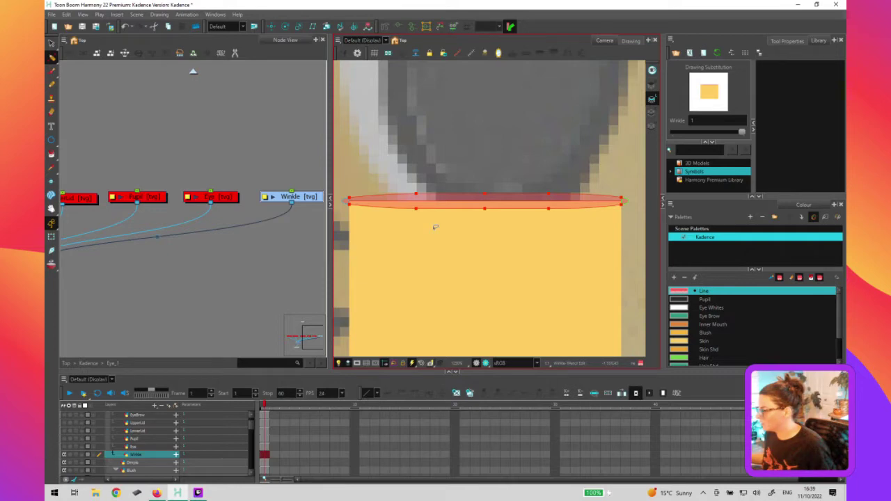
pyautogui.scroll(2, 437, 196)
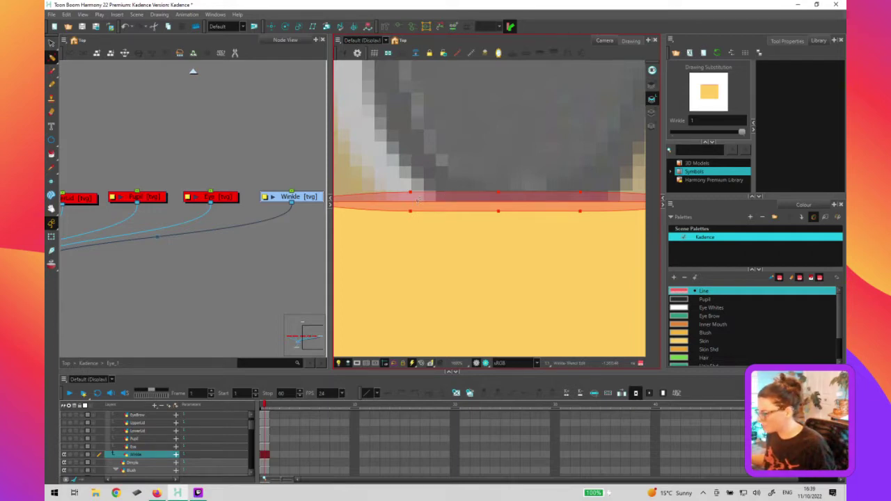
pyautogui.scroll(-1, 461, 233)
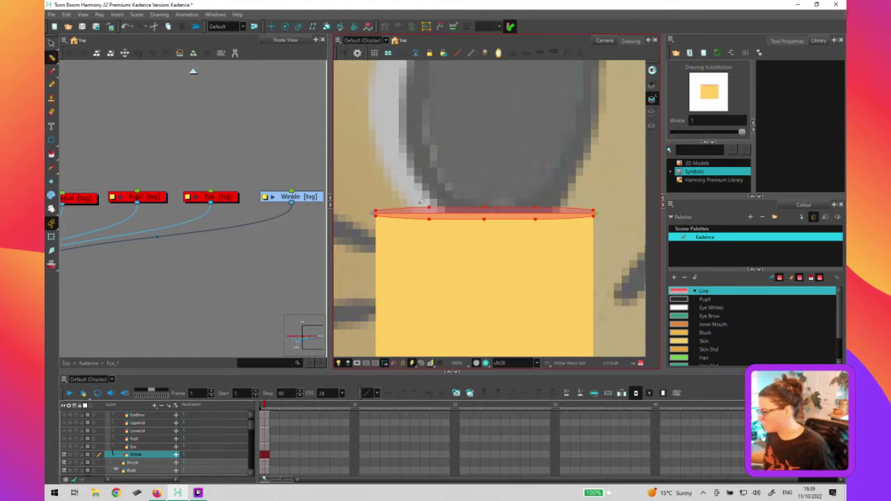
# Make the Line colour of the Kadence palette fully opaque in the Colour Picker
pyautogui.hotkey('shift', 't')
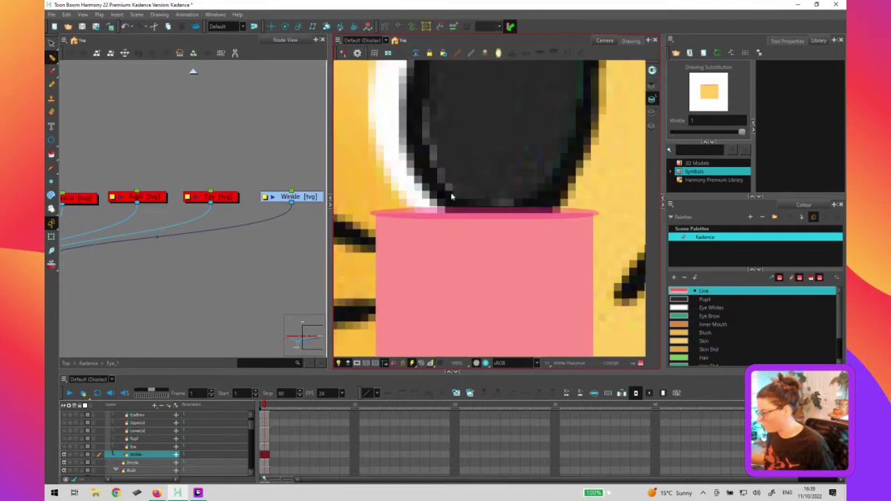
pyautogui.click(452, 196)
pyautogui.hotkey('ctrl', 'z')
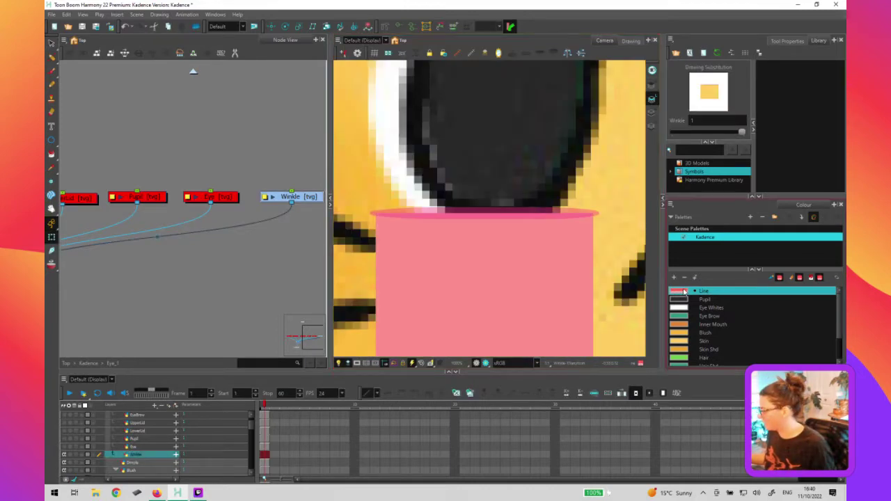
pyautogui.doubleClick(681, 291)
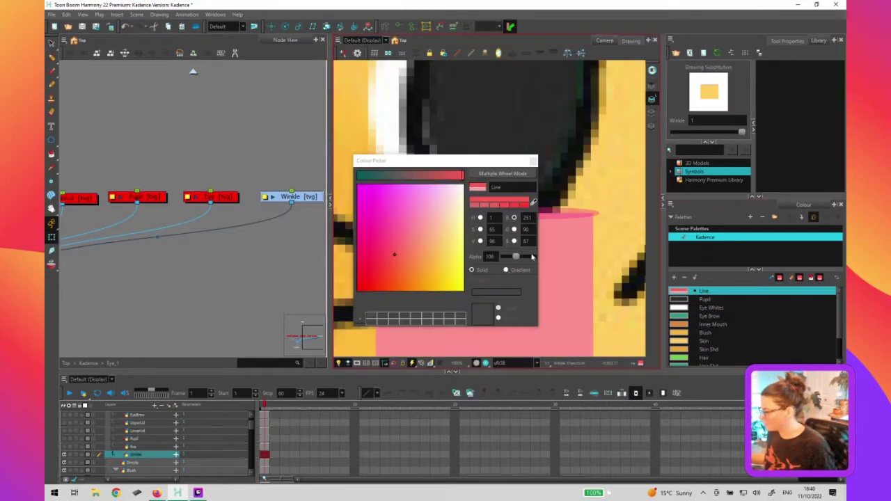
pyautogui.click(533, 161)
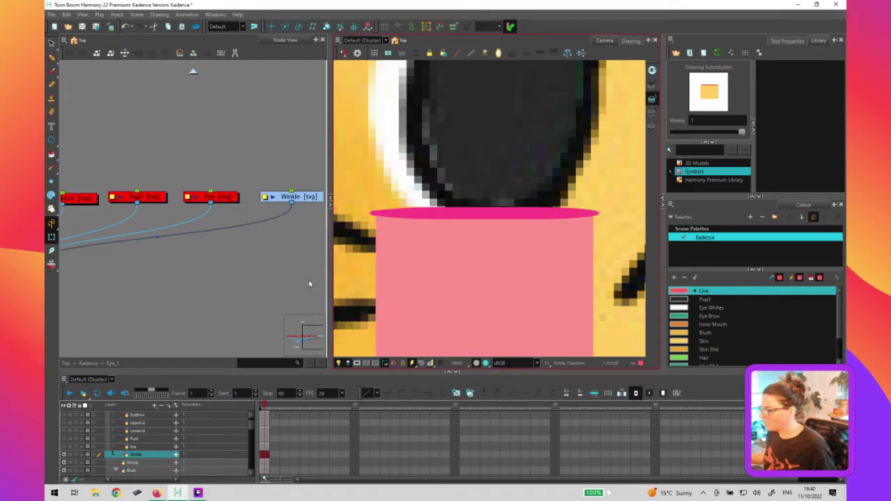
pyautogui.click(309, 282)
# Delete the redundant thickness points on the Winkle's top line and place a single new one at its middle
pyautogui.click(480, 221)
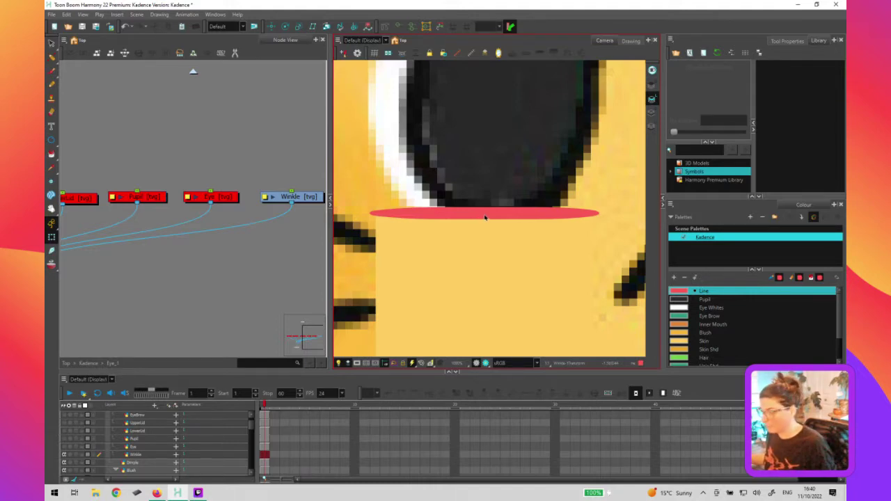
pyautogui.click(485, 217)
pyautogui.hotkey('alt', 's')
pyautogui.click(490, 211)
pyautogui.hotkey('alt', 'q')
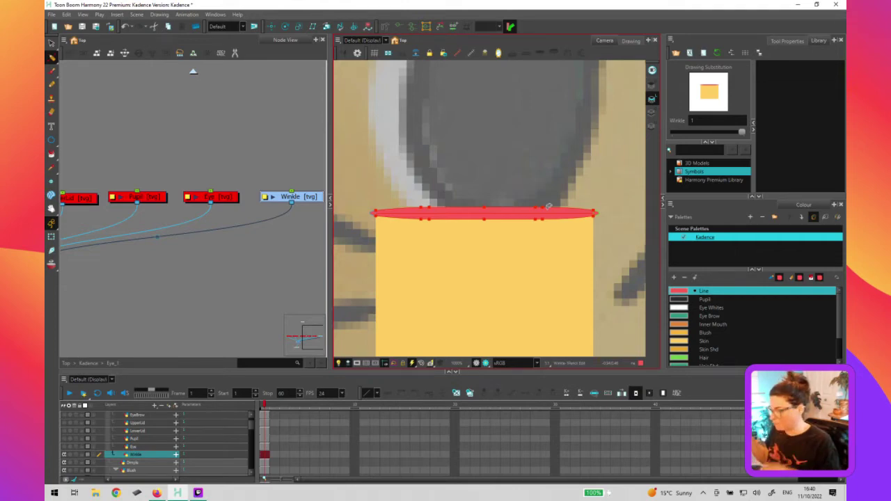
pyautogui.moveTo(494, 196)
pyautogui.mouseDown()
pyautogui.moveTo(426, 201)
pyautogui.moveTo(428, 227)
pyautogui.moveTo(537, 221)
pyautogui.moveTo(527, 188)
pyautogui.mouseUp()
pyautogui.press('Delete')
pyautogui.click(483, 214)
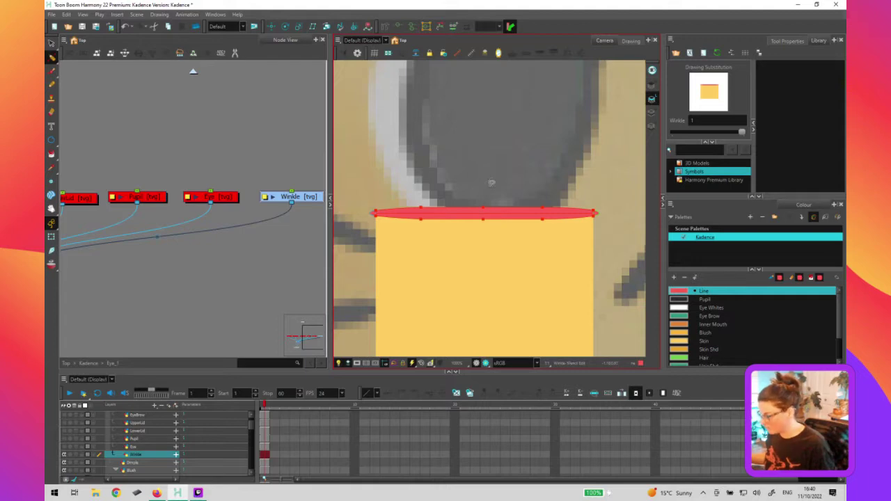
# Disable the Winkle drawing node in the Eye_1 group
pyautogui.hotkey('shift', 't')
pyautogui.press('Escape')
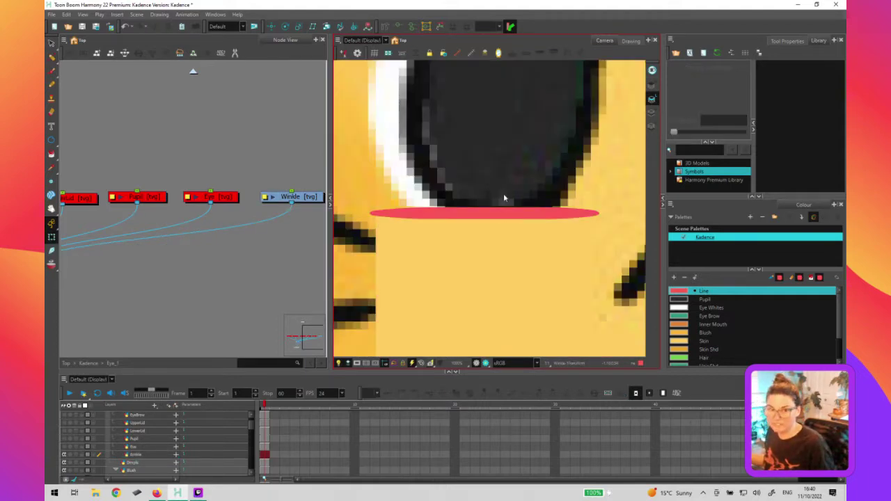
pyautogui.scroll(-5, 494, 204)
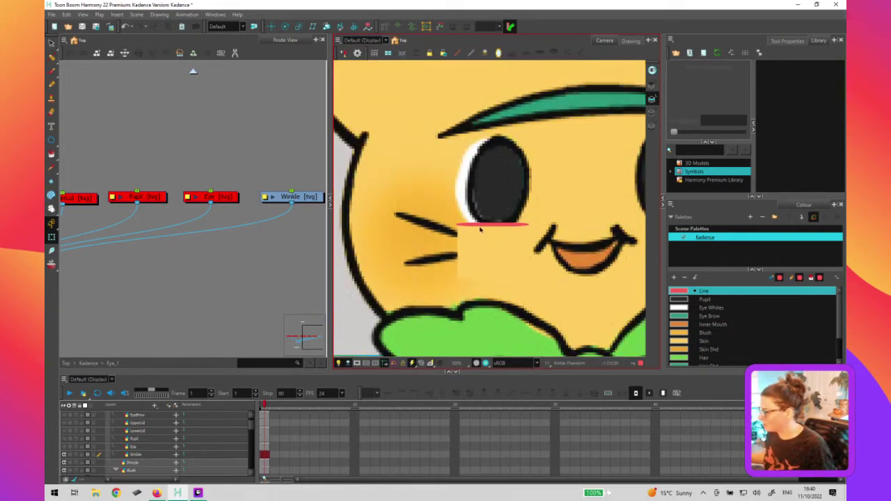
pyautogui.click(483, 232)
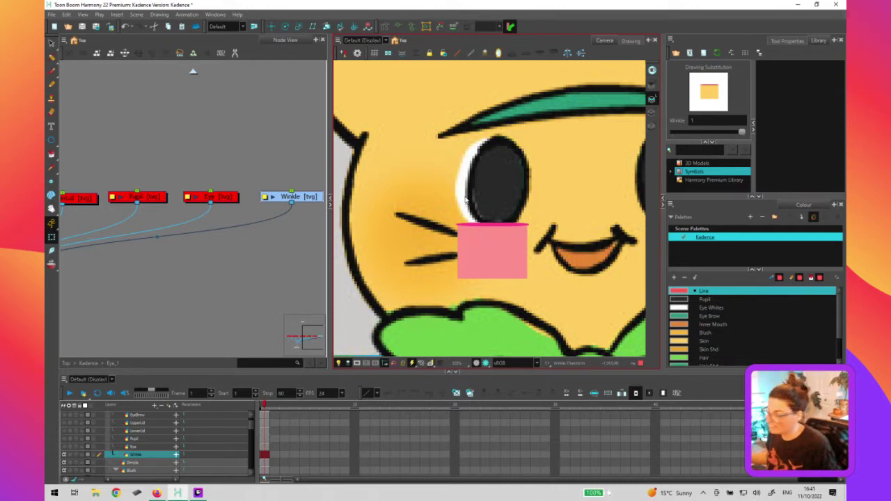
pyautogui.click(295, 221)
pyautogui.click(293, 196)
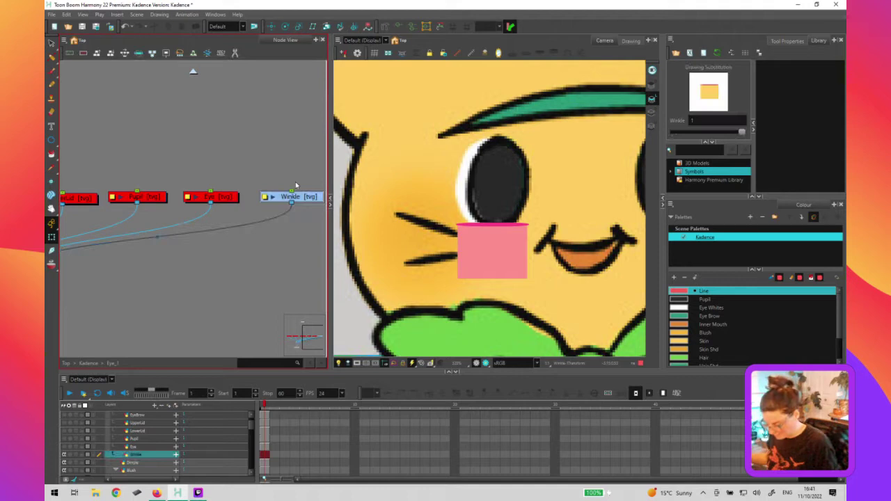
pyautogui.scroll(-3, 293, 179)
pyautogui.moveTo(264, 249); pyautogui.dragTo(245, 272)
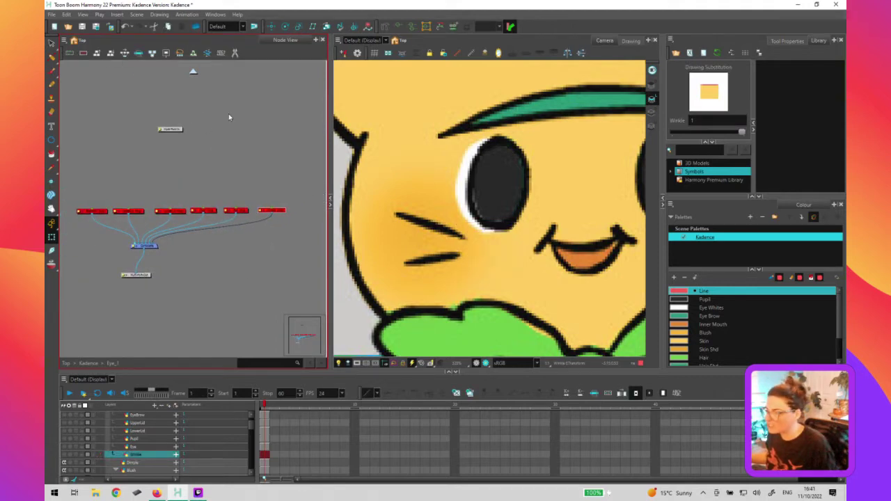
# Enable all six drawing nodes in the Eye_1 group
pyautogui.moveTo(298, 193); pyautogui.dragTo(92, 232)
pyautogui.press('a')
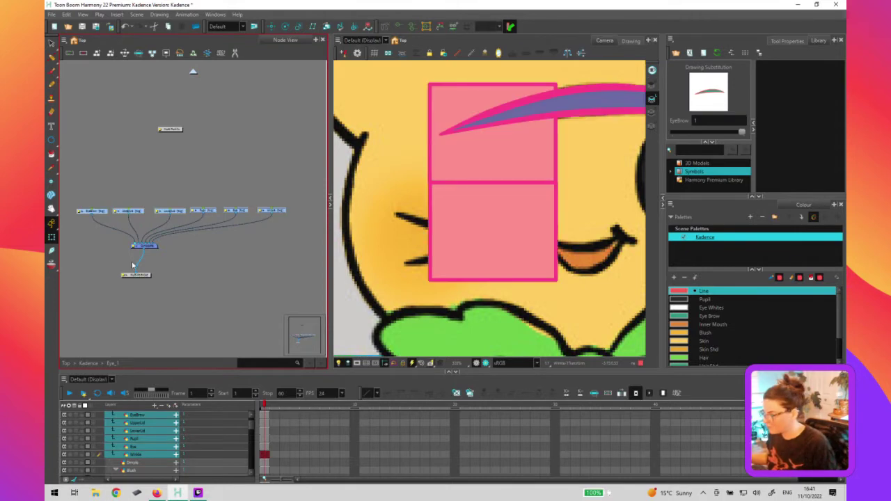
pyautogui.click(133, 264)
pyautogui.scroll(-2, 511, 234)
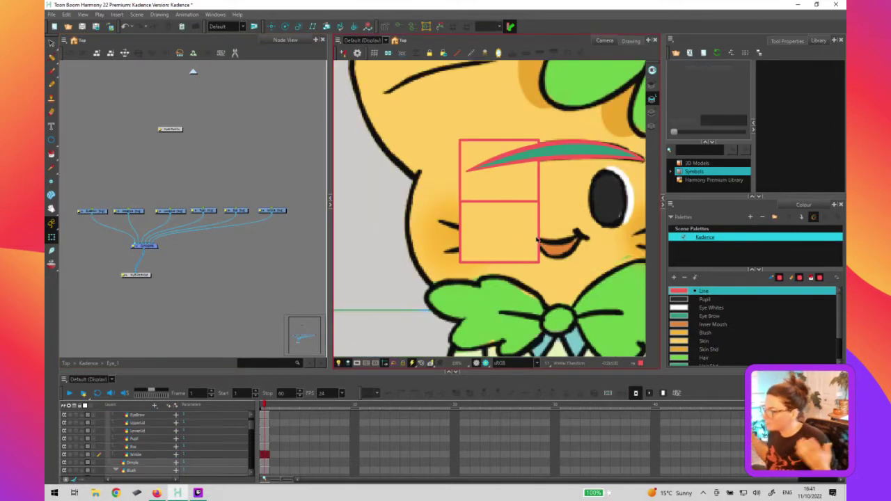
# Return to the Kadence group level and disable the entire Eye_1 group
pyautogui.moveTo(299, 198); pyautogui.dragTo(67, 232)
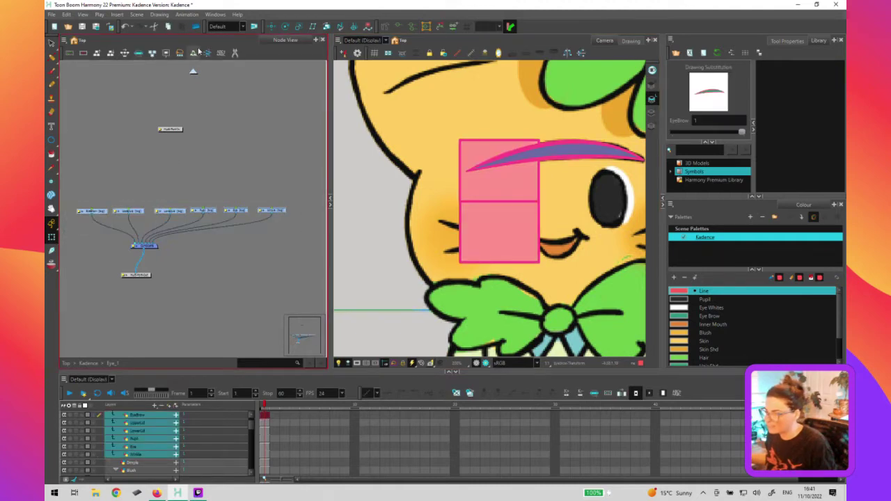
pyautogui.click(193, 71)
pyautogui.click(194, 71)
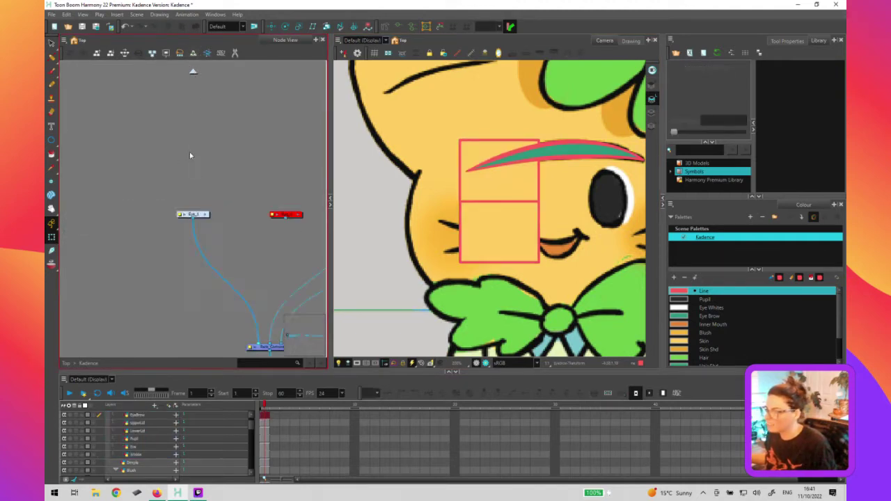
pyautogui.click(194, 214)
pyautogui.press('d')
pyautogui.moveTo(189, 236); pyautogui.dragTo(89, 224)
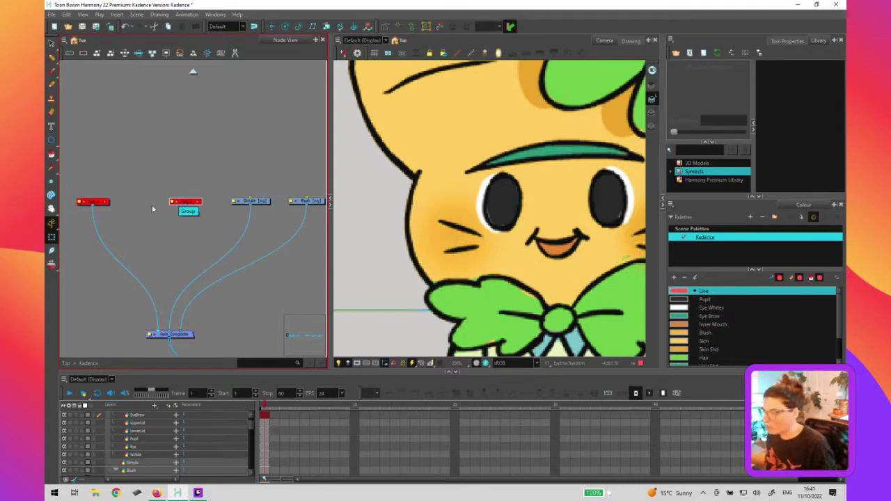
# Select the Dimple drawing and draw a rectangle in the Line colour over the two left cheek lines
pyautogui.click(215, 187)
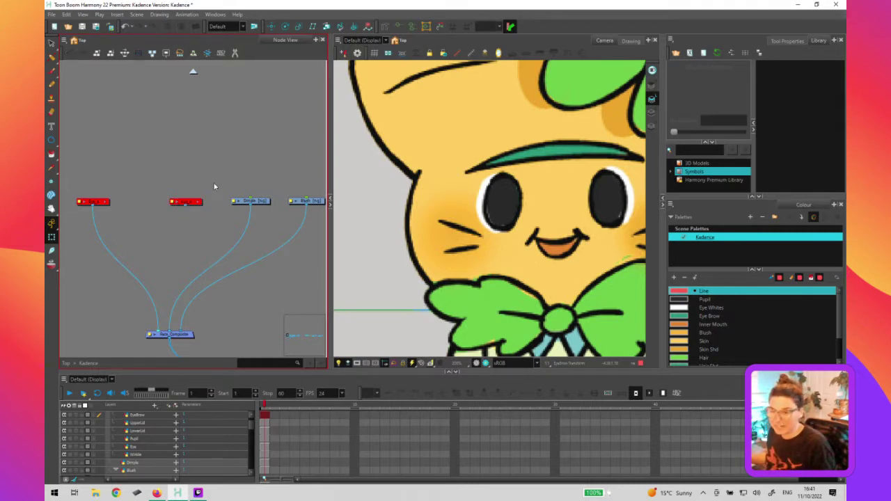
pyautogui.moveTo(224, 172); pyautogui.dragTo(165, 165)
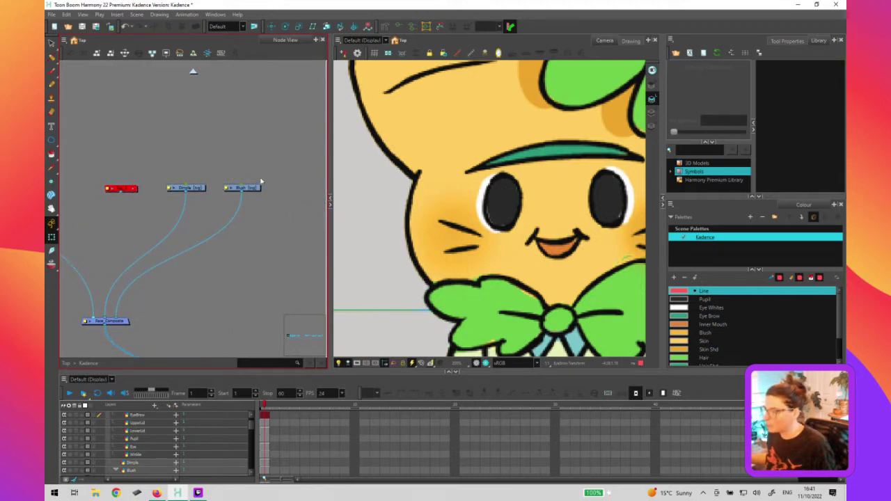
pyautogui.click(199, 188)
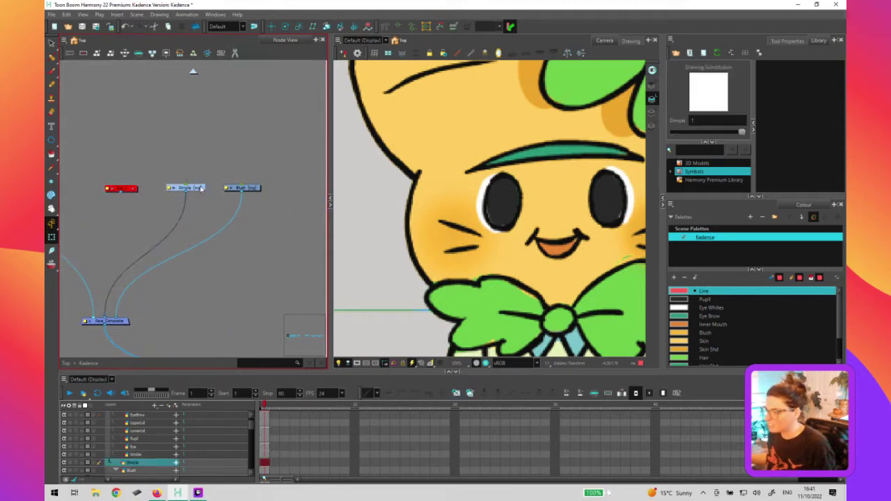
pyautogui.click(255, 190)
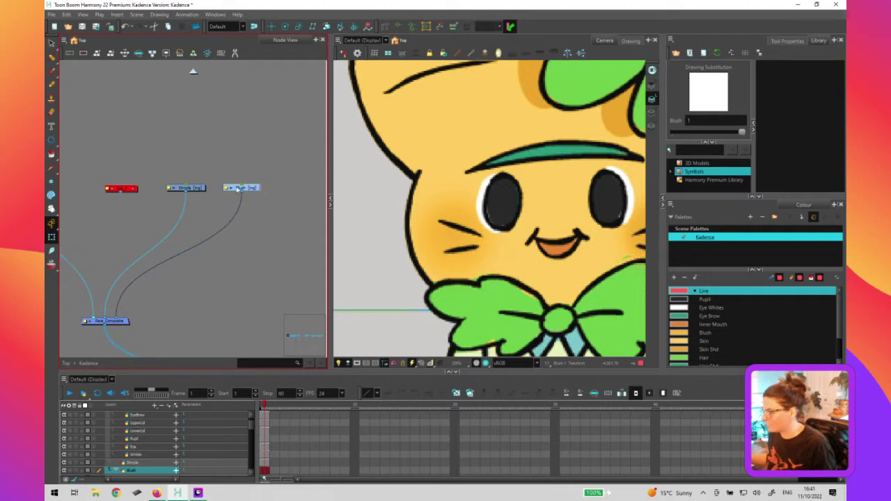
pyautogui.click(491, 223)
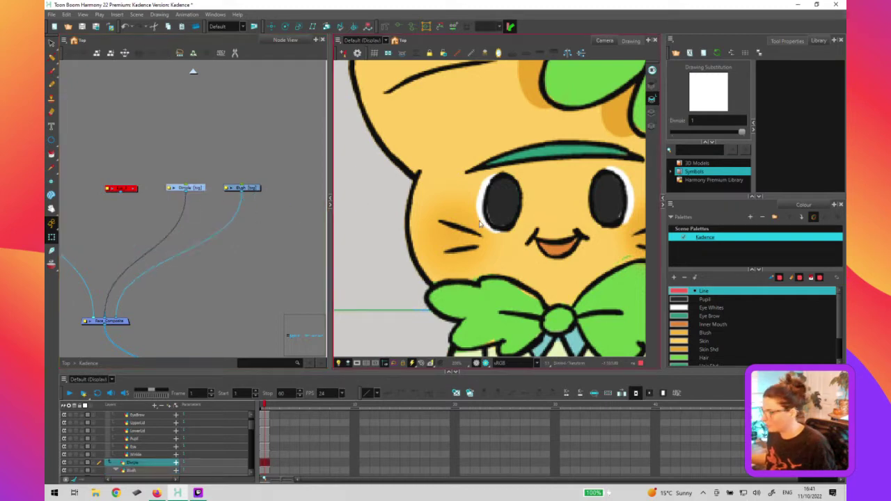
pyautogui.hotkey('alt', 's')
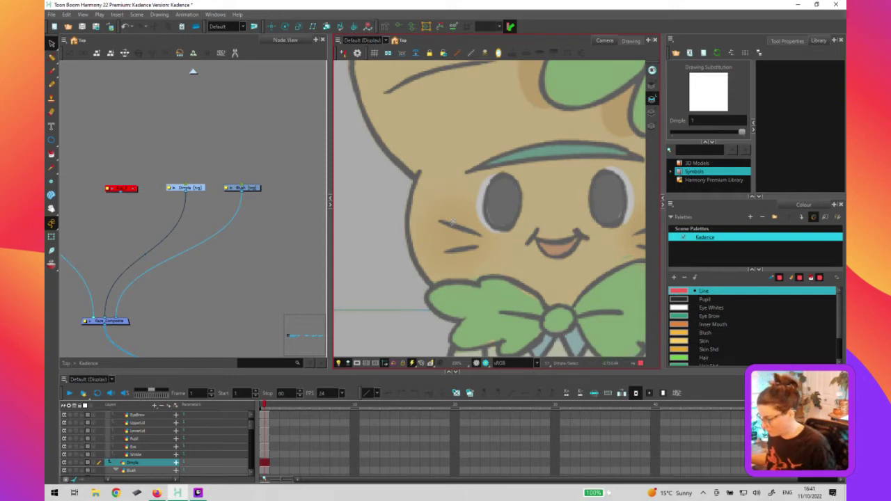
pyautogui.hotkey('alt', '7')
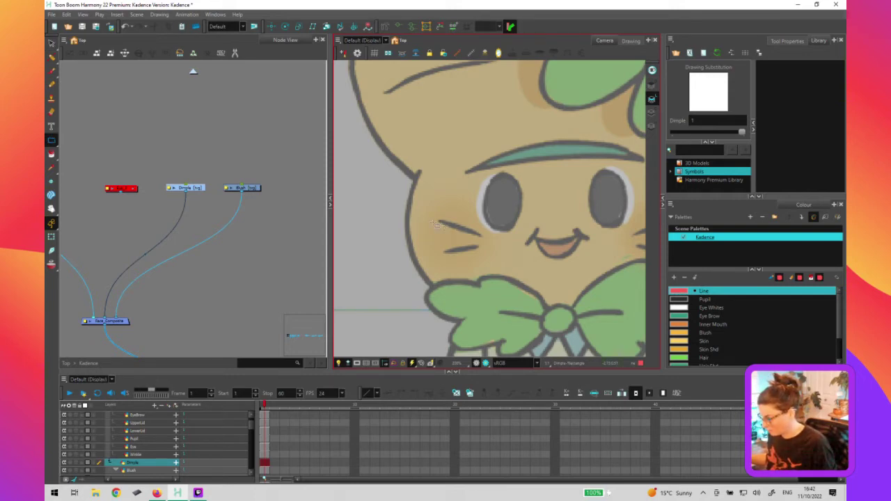
pyautogui.moveTo(422, 223); pyautogui.dragTo(480, 249)
# Move the Dimple rectangle's corners with the Contour Editor onto the ends of the two cheek lines
pyautogui.hotkey('alt', 's')
pyautogui.scroll(3, 485, 219)
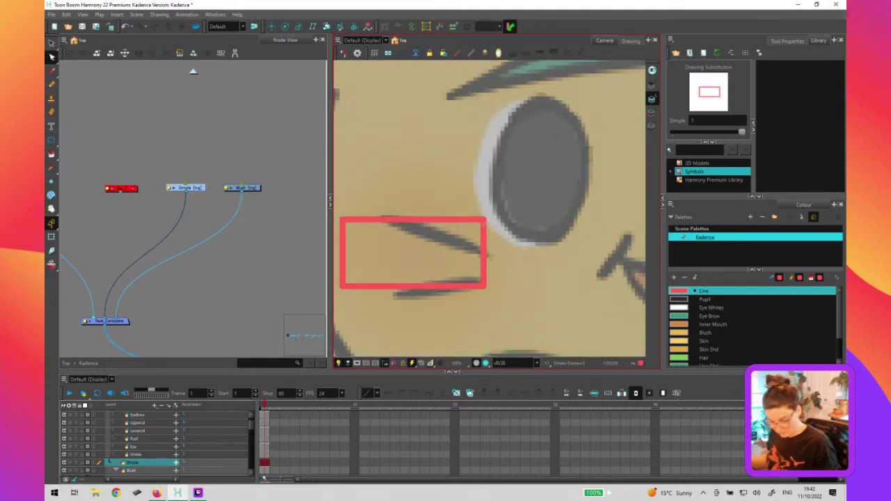
pyautogui.scroll(1, 485, 225)
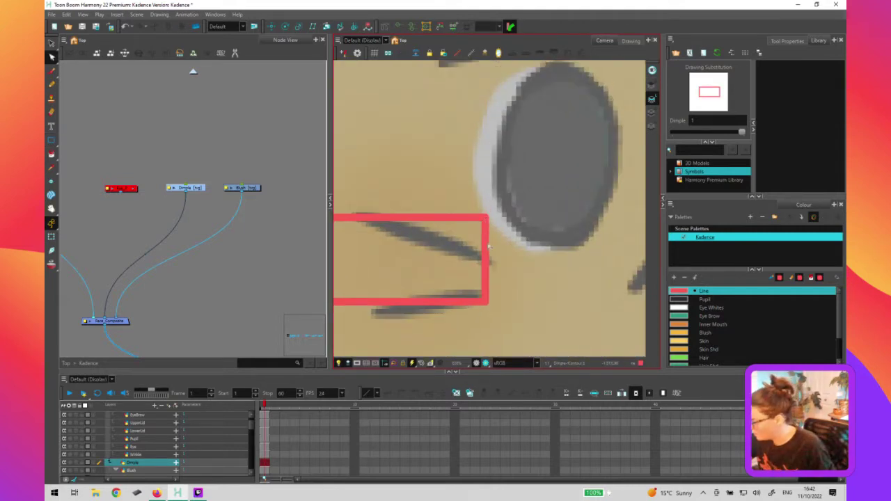
pyautogui.moveTo(491, 262); pyautogui.dragTo(486, 261)
pyautogui.moveTo(408, 322); pyautogui.dragTo(602, 238)
pyautogui.moveTo(439, 247); pyautogui.dragTo(507, 258)
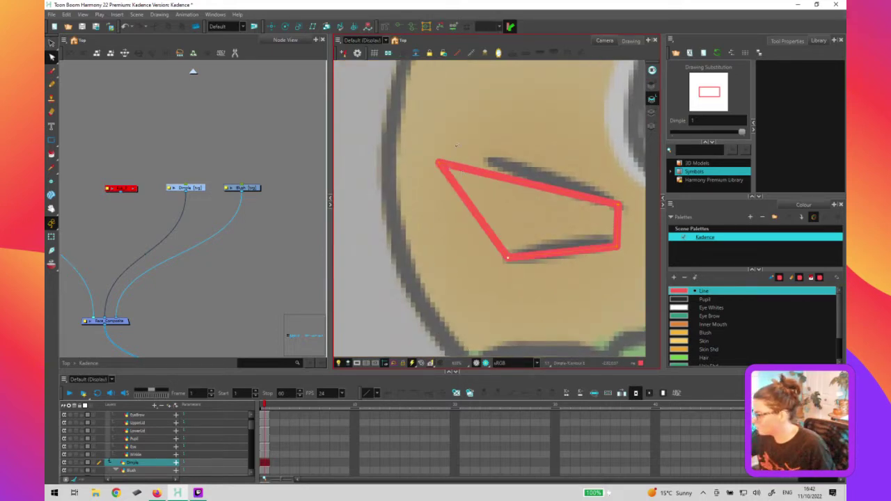
pyautogui.moveTo(442, 165); pyautogui.dragTo(489, 160)
# Curve the Dimple shape's lower edge along the reference line and bow its left and right edges outward
pyautogui.moveTo(570, 253); pyautogui.dragTo(571, 246)
pyautogui.press('space')
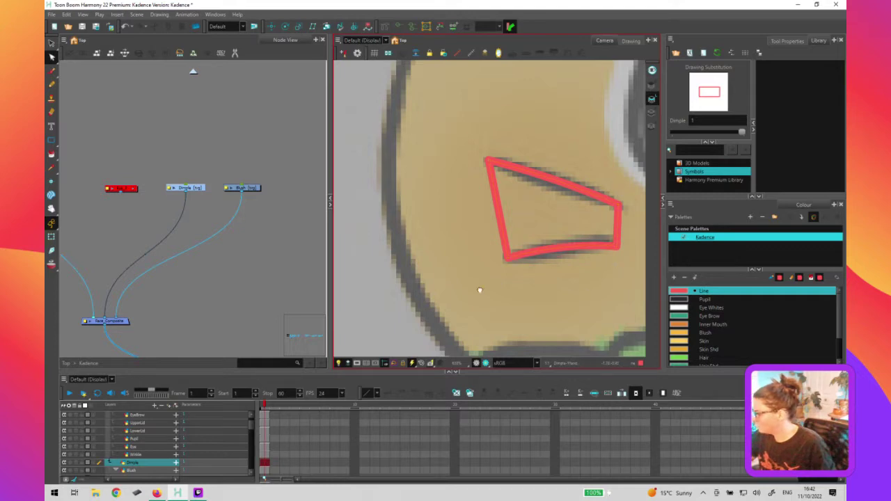
pyautogui.moveTo(480, 291); pyautogui.dragTo(376, 291)
pyautogui.moveTo(394, 215); pyautogui.dragTo(389, 215)
pyautogui.moveTo(514, 248); pyautogui.dragTo(516, 247)
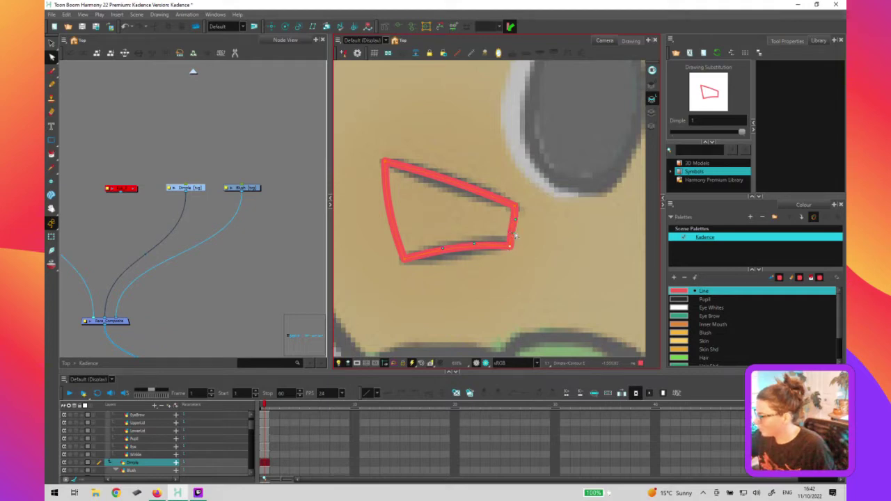
pyautogui.moveTo(474, 245); pyautogui.dragTo(442, 251)
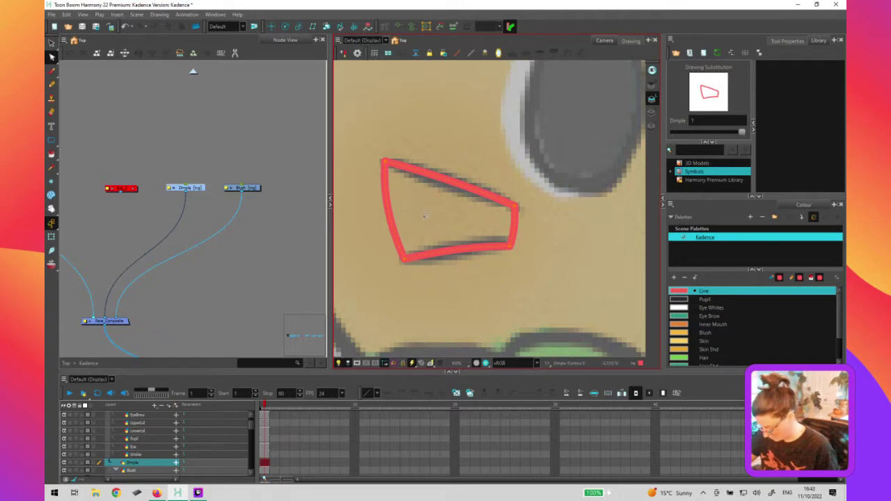
# Fill the Dimple shape with the Skin colour and enlarge the colour list to show more swatches
pyautogui.hotkey('alt', 'i')
pyautogui.click(427, 222)
pyautogui.hotkey('alt', 's')
pyautogui.hotkey('ctrl', 'a')
pyautogui.click(710, 341)
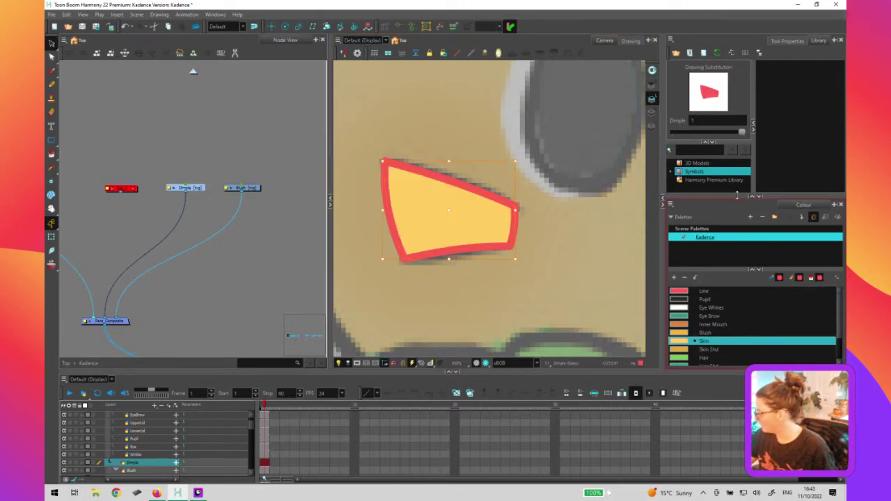
pyautogui.moveTo(736, 197); pyautogui.dragTo(735, 174)
pyautogui.moveTo(734, 269); pyautogui.dragTo(734, 234)
pyautogui.click(591, 188)
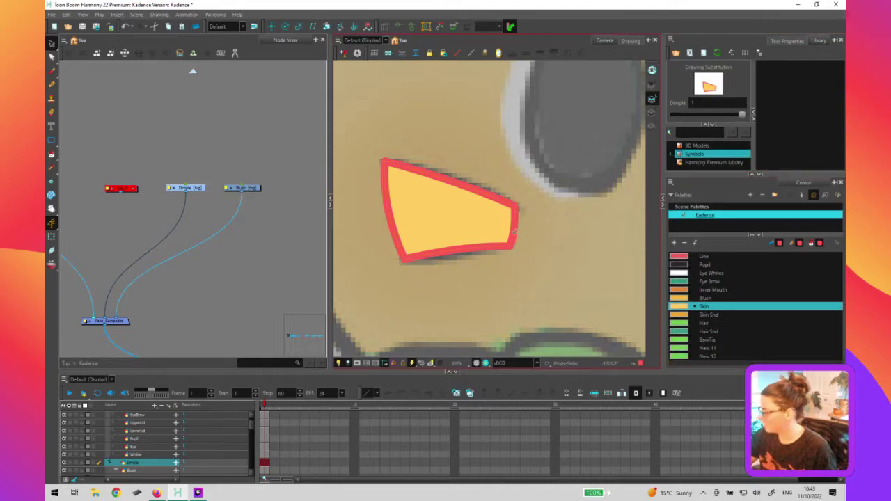
# Delete the Dimple outline's left and right edge lines, keeping the upper and lower ones
pyautogui.hotkey('alt', 'q')
pyautogui.press('Delete')
pyautogui.click(392, 216)
pyautogui.press('Delete')
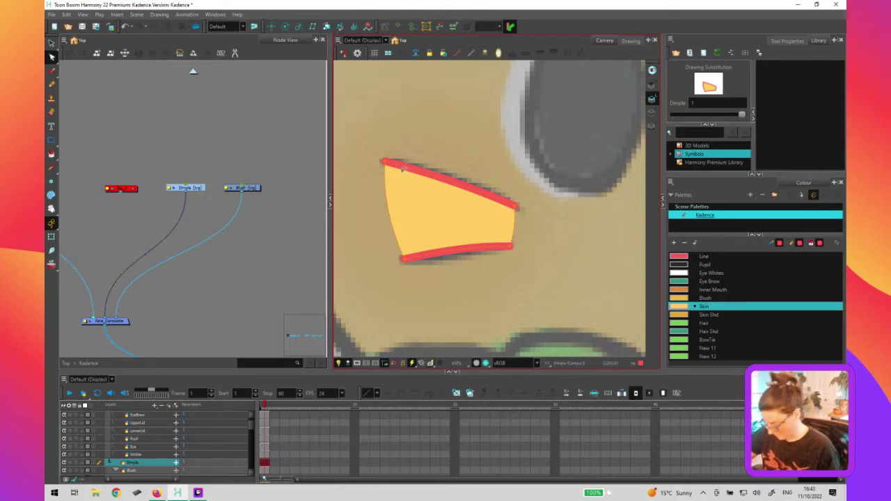
# Taper the right end of the Dimple's upper line to a point with the Pencil Editor
pyautogui.hotkey('alt', 'w')
pyautogui.click(494, 201)
pyautogui.keyDown('ctrl'); pyautogui.click(411, 169); pyautogui.keyUp('ctrl')
pyautogui.keyDown('ctrl'); pyautogui.click(484, 194); pyautogui.keyUp('ctrl')
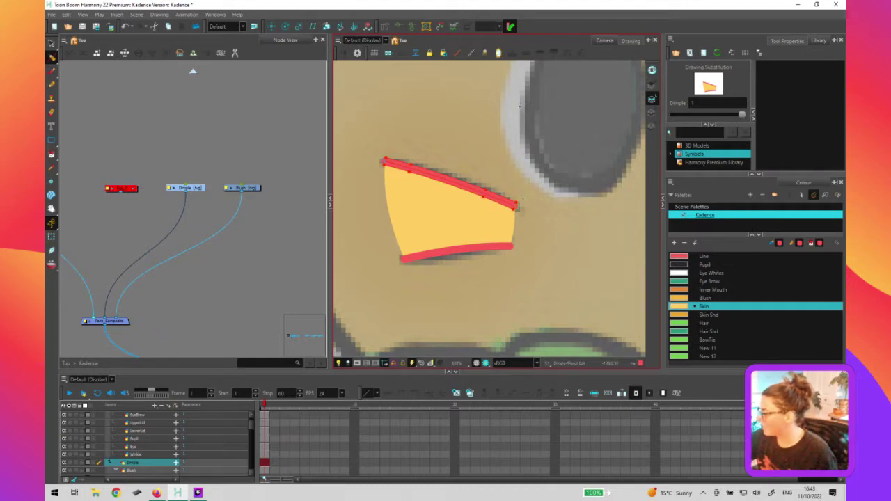
pyautogui.scroll(3, 518, 211)
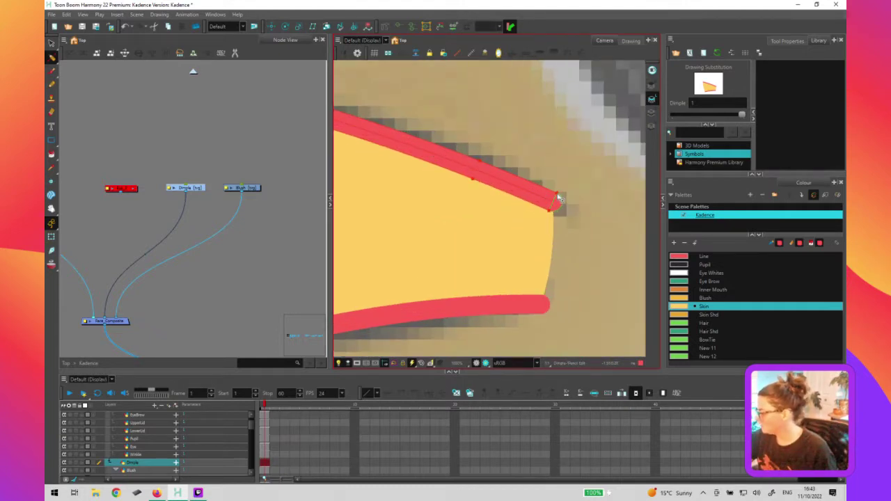
pyautogui.moveTo(553, 200); pyautogui.dragTo(536, 180)
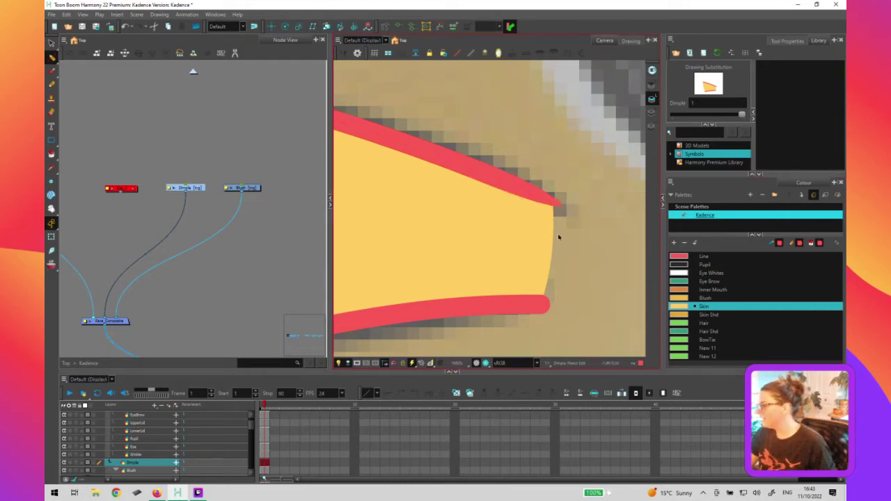
# Fine-tune the thickness points near the tapered right end of the Dimple's upper line
pyautogui.scroll(-1, 580, 314)
pyautogui.press('1')
pyautogui.moveTo(529, 202); pyautogui.dragTo(589, 205)
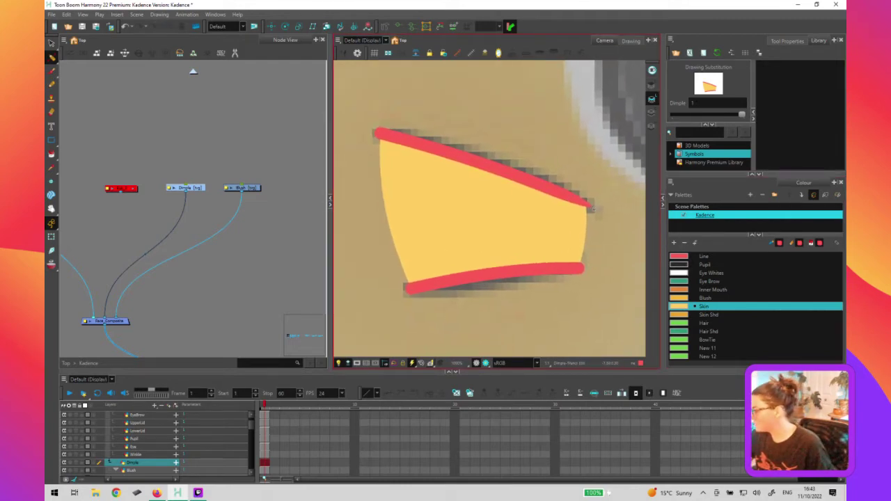
pyautogui.click(589, 205)
pyautogui.press('2')
pyautogui.press('2')
pyautogui.press('2')
pyautogui.moveTo(566, 243)
pyautogui.mouseDown()
pyautogui.moveTo(434, 225)
pyautogui.moveTo(394, 234)
pyautogui.mouseUp()
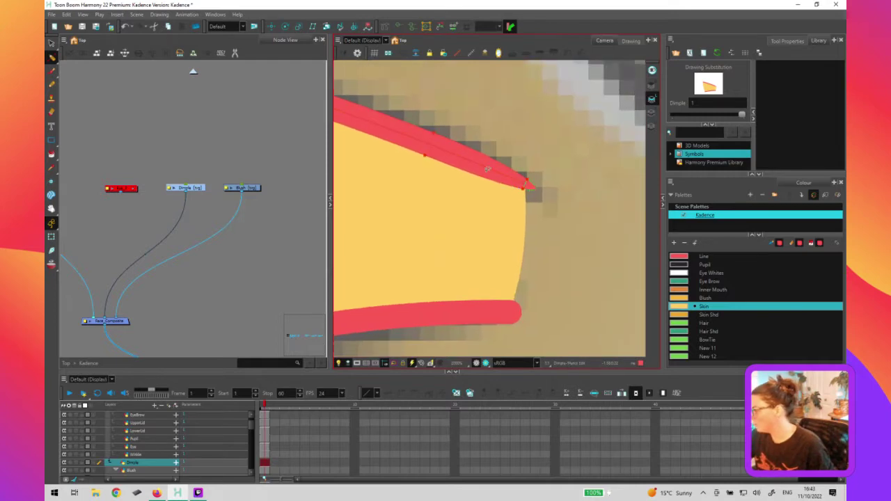
pyautogui.click(527, 180)
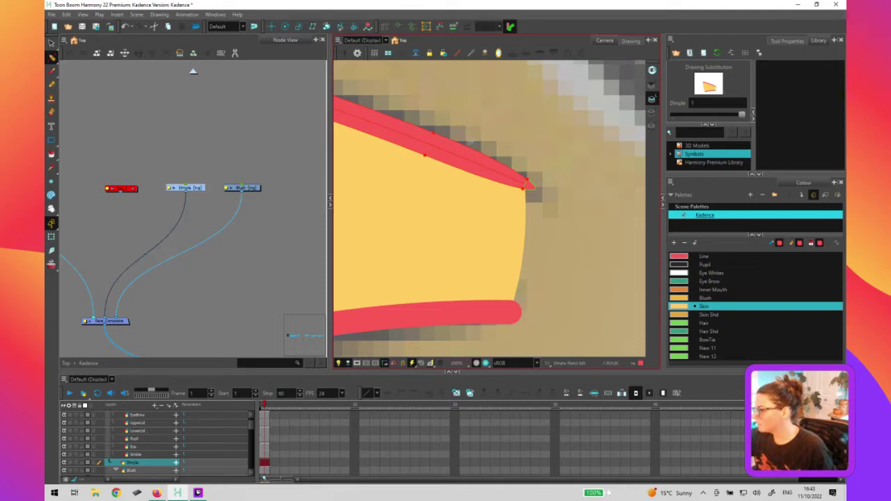
pyautogui.moveTo(441, 114); pyautogui.dragTo(439, 103)
pyautogui.scroll(-2, 523, 114)
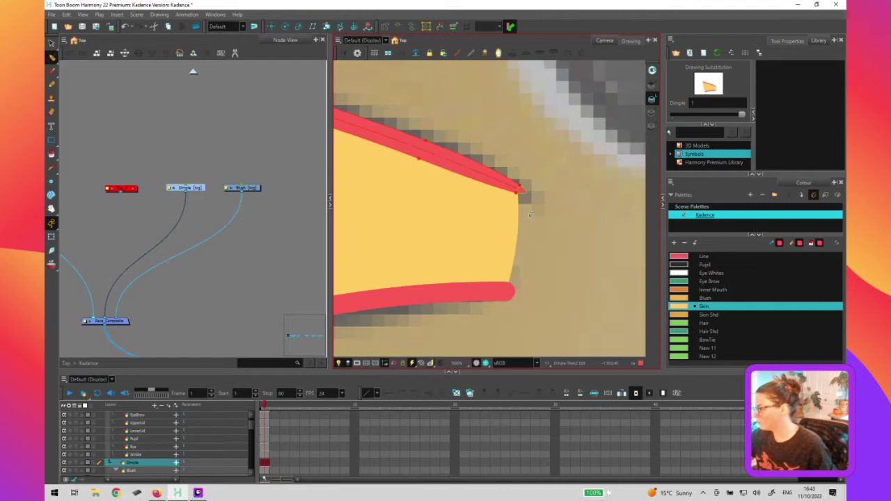
pyautogui.scroll(-2, 525, 208)
pyautogui.click(509, 238)
# Taper the left end of the Dimple's upper line to a point and smooth its thickness along the line
pyautogui.click(376, 156)
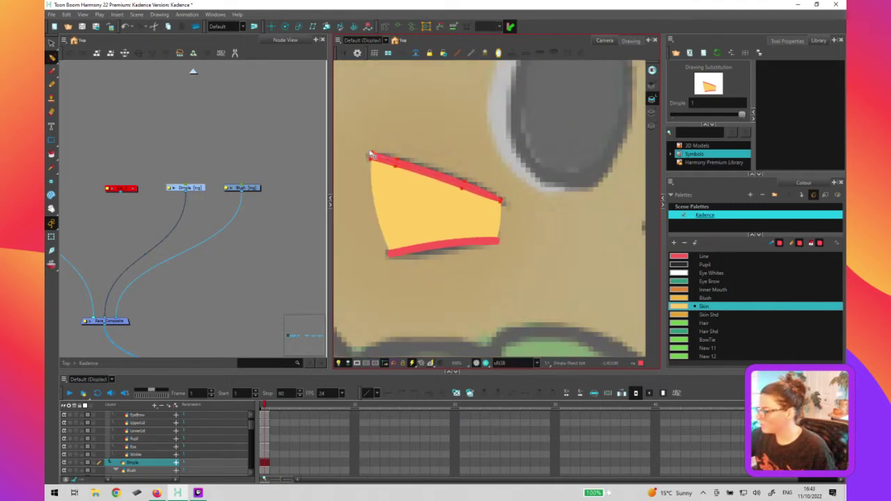
pyautogui.scroll(2, 372, 159)
pyautogui.scroll(1, 451, 171)
pyautogui.moveTo(495, 201); pyautogui.dragTo(670, 305)
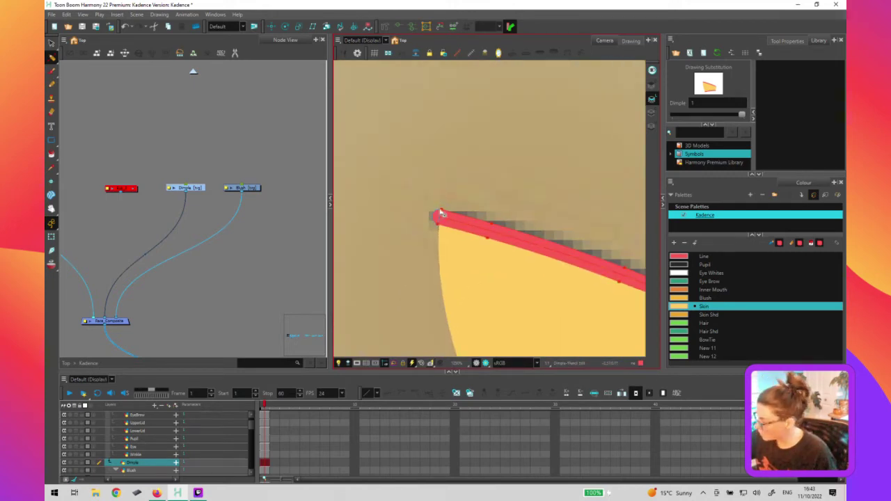
pyautogui.click(442, 217)
pyautogui.moveTo(457, 216); pyautogui.dragTo(459, 213)
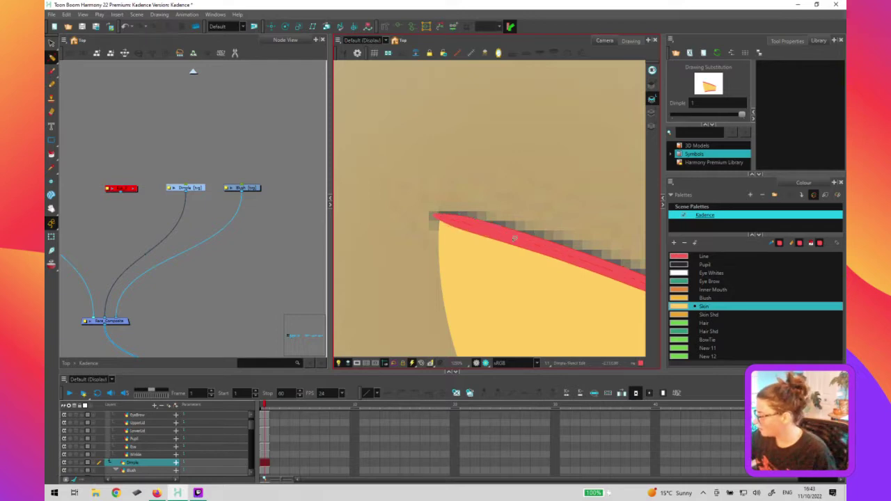
pyautogui.moveTo(488, 246); pyautogui.dragTo(491, 210)
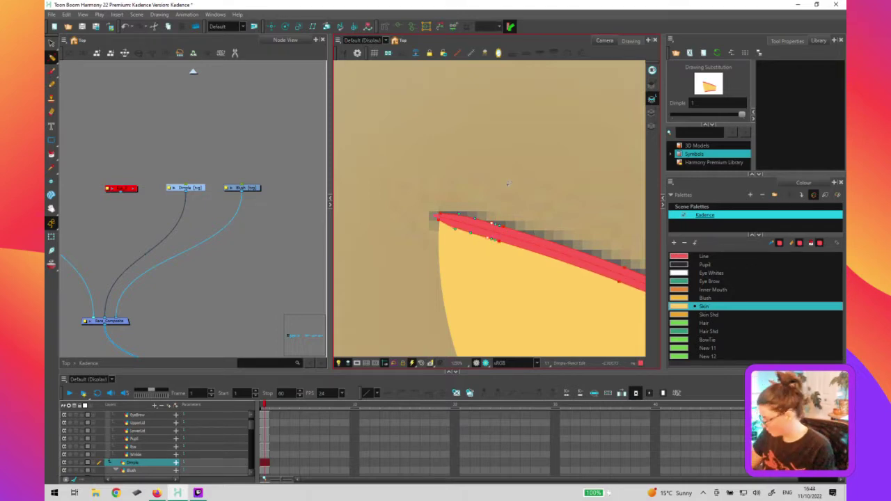
pyautogui.scroll(-5, 554, 214)
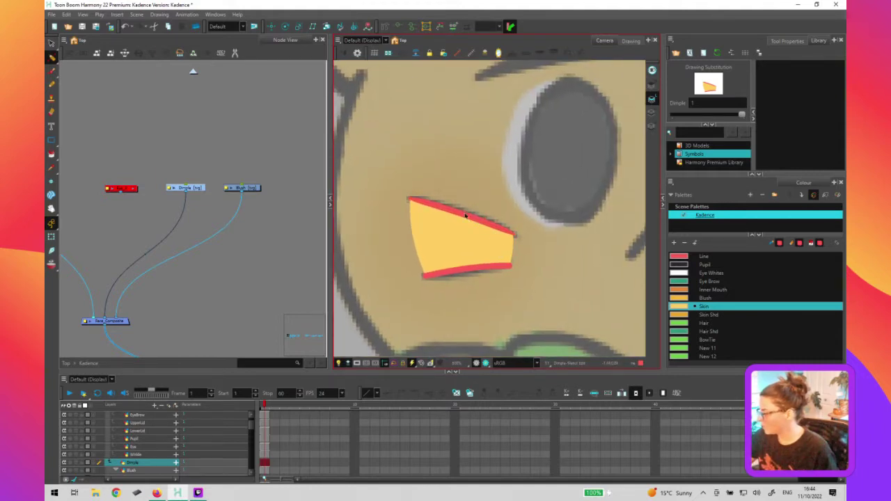
# Duplicate the Dimple's upper line above the shape and shorten the copy from its right end with the Contour Editor
pyautogui.hotkey('alt', 's')
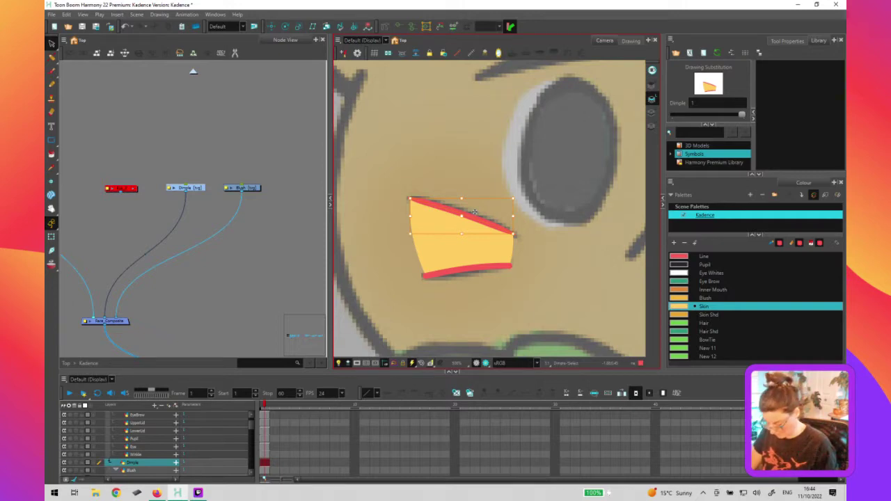
pyautogui.moveTo(467, 218); pyautogui.dragTo(482, 174)
pyautogui.hotkey('alt', 'q')
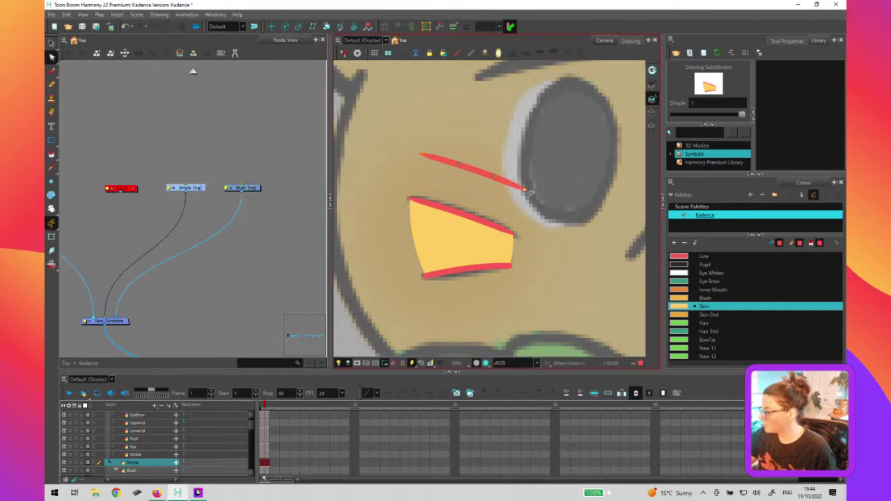
pyautogui.click(524, 189)
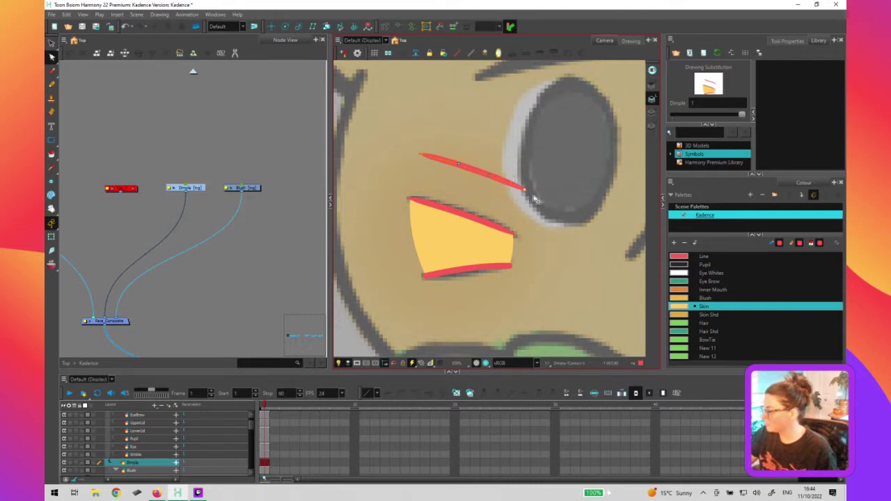
pyautogui.moveTo(524, 190); pyautogui.dragTo(445, 159)
pyautogui.click(521, 209)
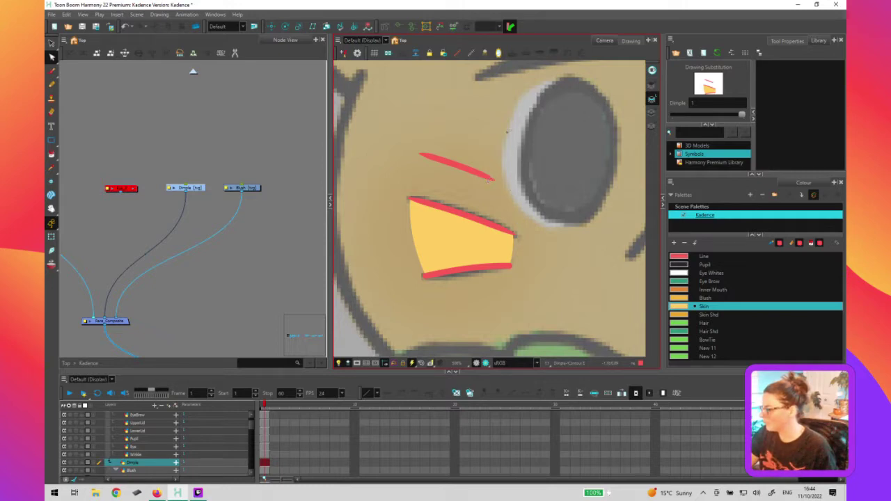
# Delete the shortened copy of the line above the Dimple
pyautogui.hotkey('alt', 's')
pyautogui.click(470, 165)
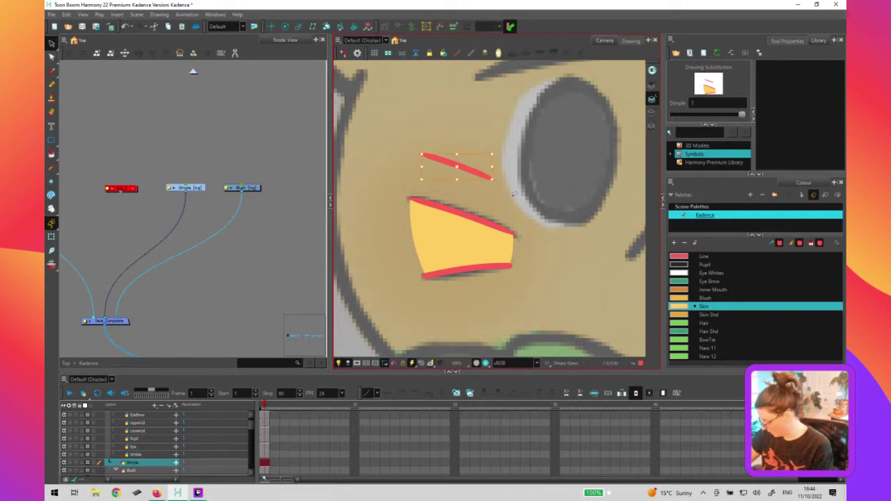
pyautogui.press('Delete')
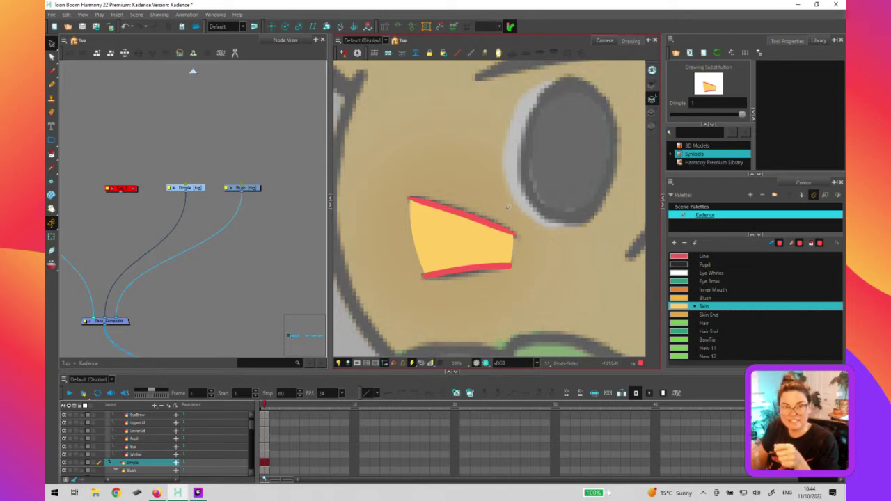
# Taper both ends of the Dimple's lower line to points with the Pencil Editor
pyautogui.click(499, 265)
pyautogui.press('2')
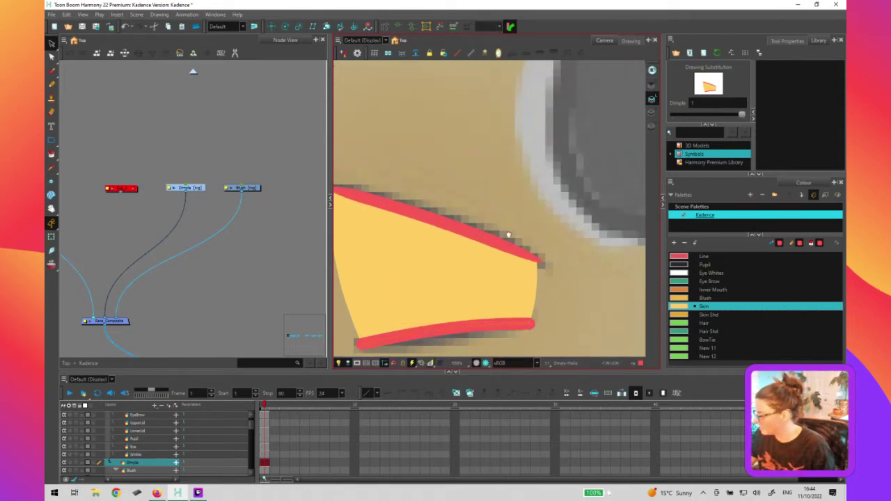
pyautogui.scroll(-3, 508, 236)
pyautogui.click(516, 229)
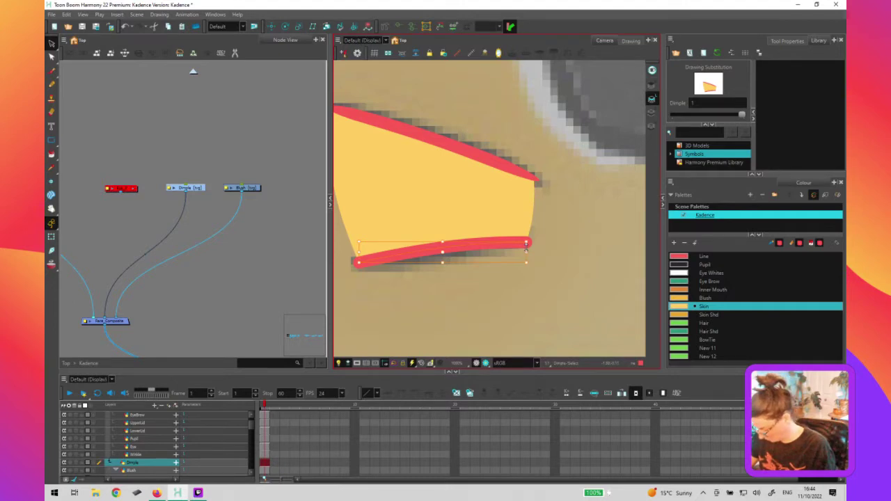
pyautogui.hotkey('alt', 'q')
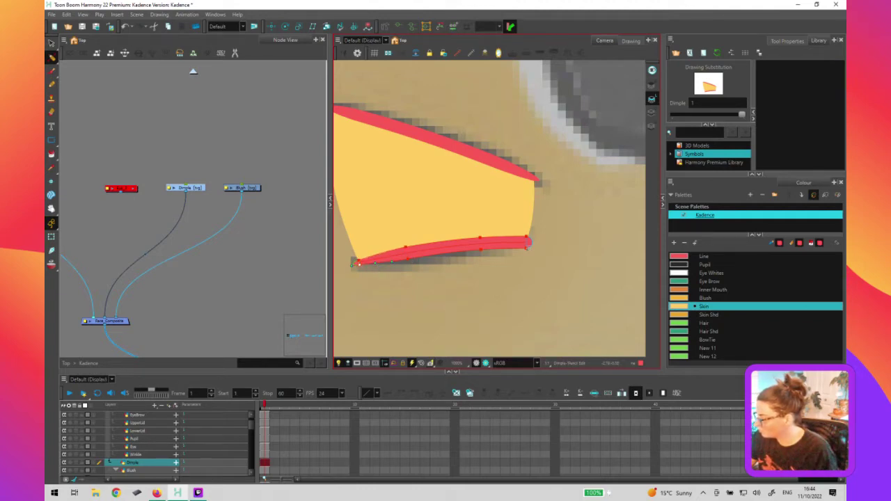
pyautogui.moveTo(527, 248); pyautogui.dragTo(526, 243)
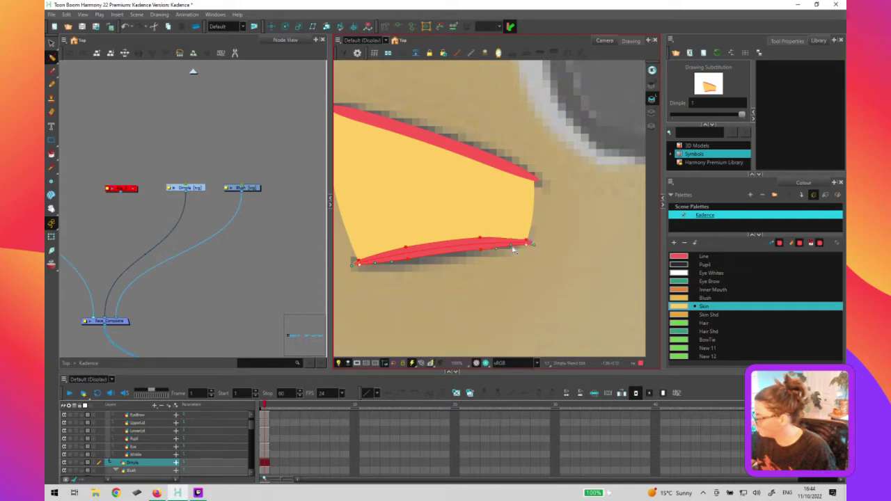
pyautogui.click(489, 289)
pyautogui.press('1')
pyautogui.press('1')
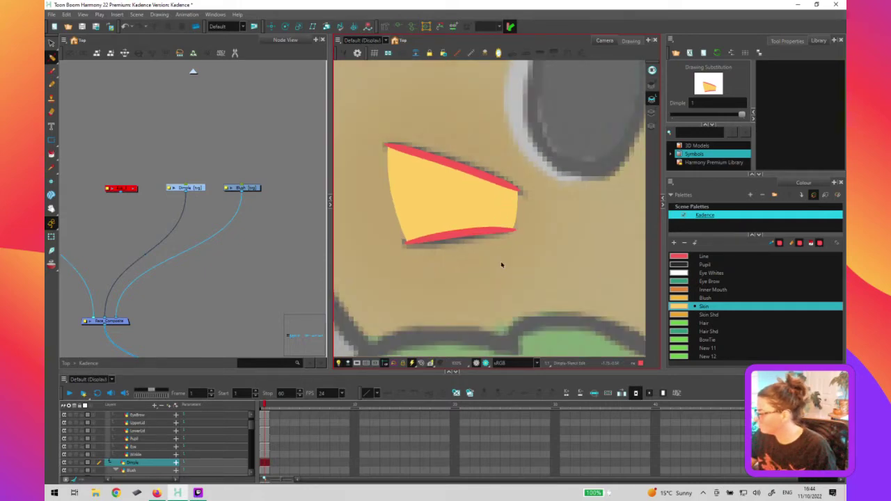
pyautogui.scroll(-2, 503, 240)
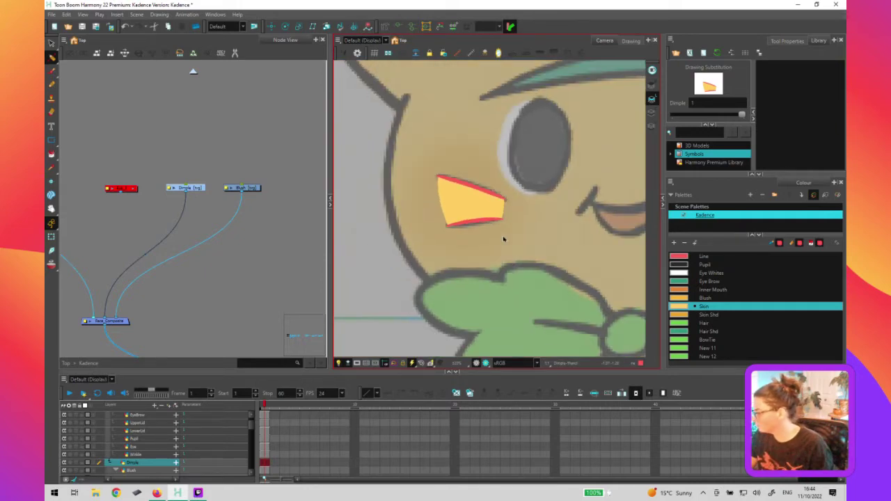
pyautogui.moveTo(444, 289); pyautogui.dragTo(373, 295)
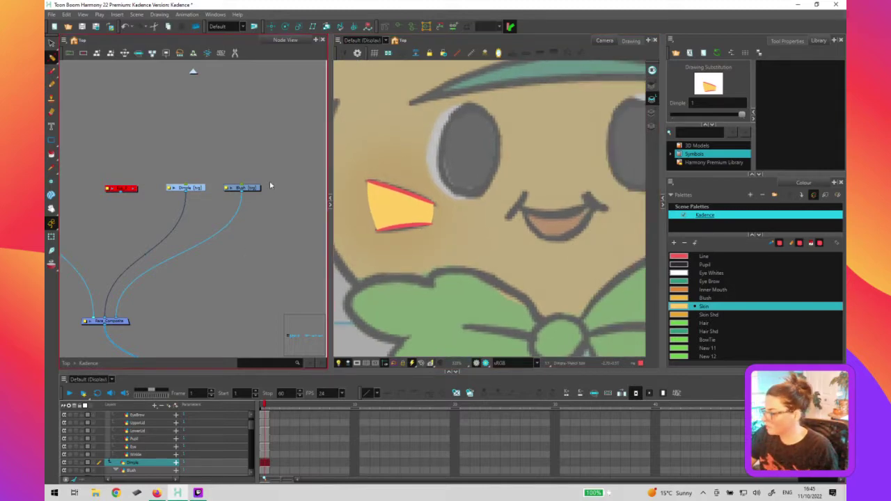
# Try swapping the order of the Dimple and Blush connections on the face composite, and undo the change
pyautogui.click(277, 233)
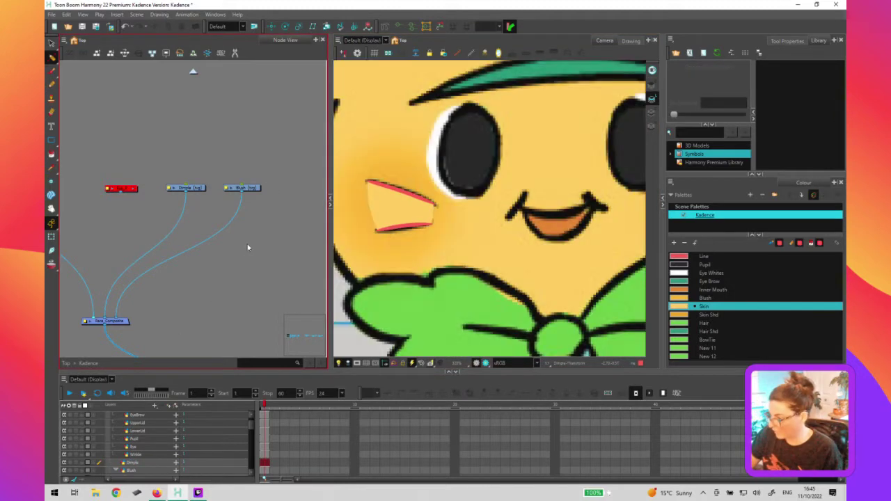
pyautogui.moveTo(106, 318)
pyautogui.mouseDown()
pyautogui.moveTo(112, 304)
pyautogui.moveTo(121, 319)
pyautogui.mouseUp()
pyautogui.moveTo(197, 188)
pyautogui.mouseDown()
pyautogui.moveTo(216, 163)
pyautogui.moveTo(305, 193)
pyautogui.moveTo(201, 193)
pyautogui.mouseUp()
pyautogui.click(250, 207)
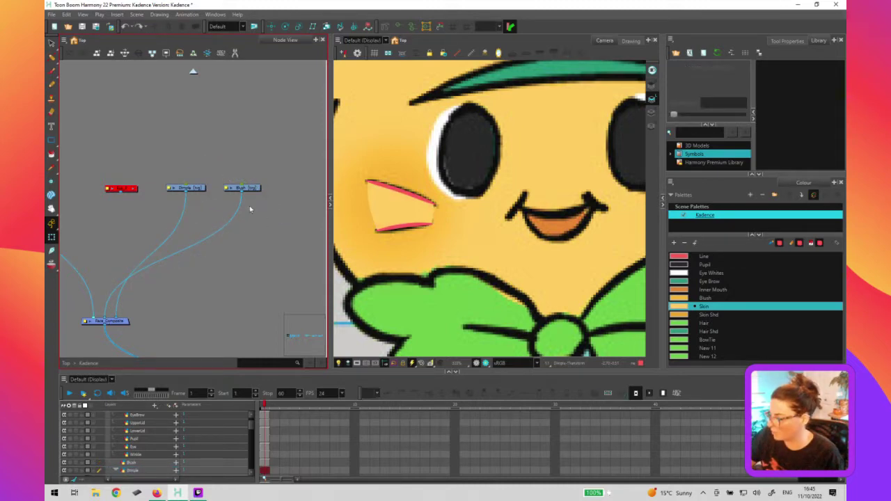
pyautogui.hotkey('ctrl', 'z')
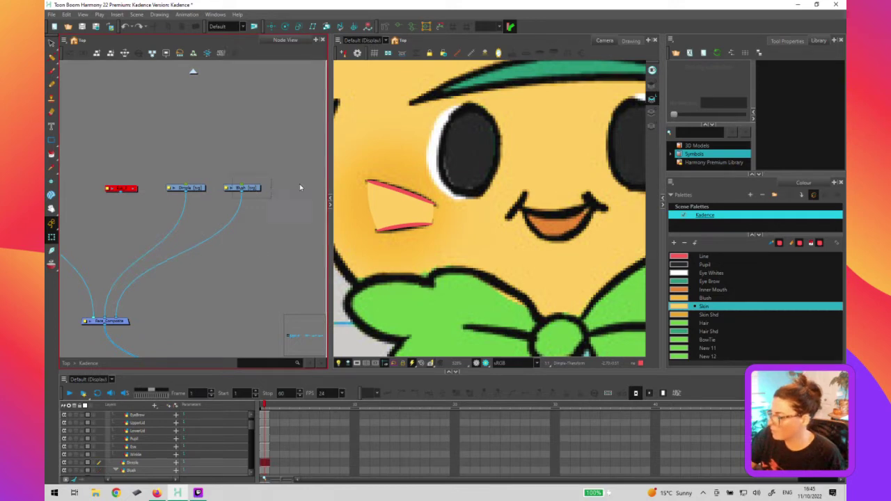
# Select the Blush drawing and draw a circle in the Line colour over the left cheek, around the Dimple
pyautogui.click(415, 221)
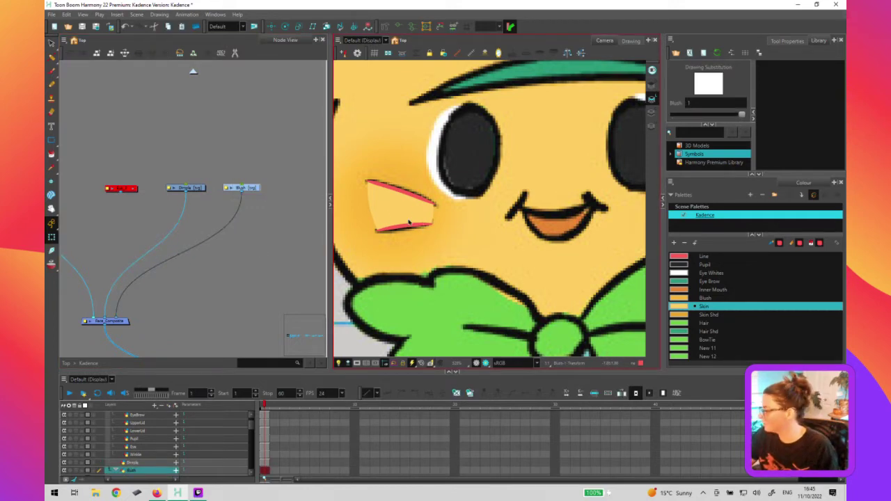
pyautogui.click(235, 200)
pyautogui.click(452, 245)
pyautogui.hotkey('alt', 's')
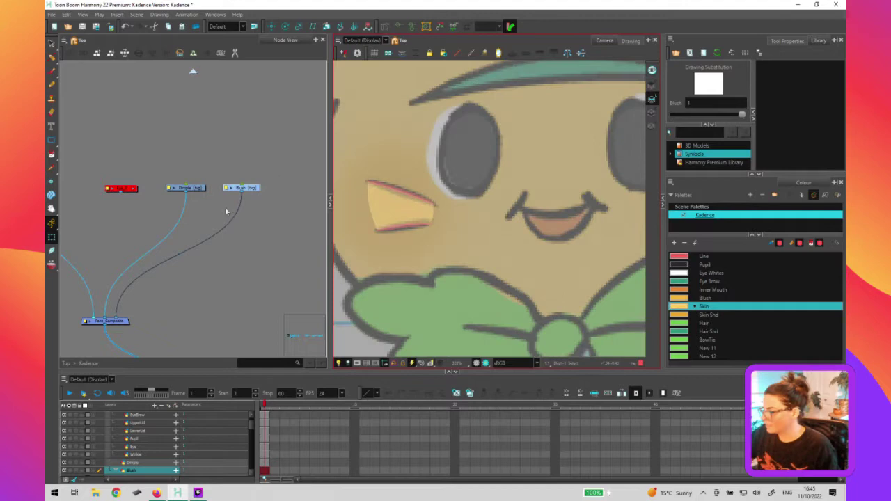
pyautogui.click(243, 198)
pyautogui.click(459, 262)
pyautogui.moveTo(459, 262); pyautogui.dragTo(526, 254)
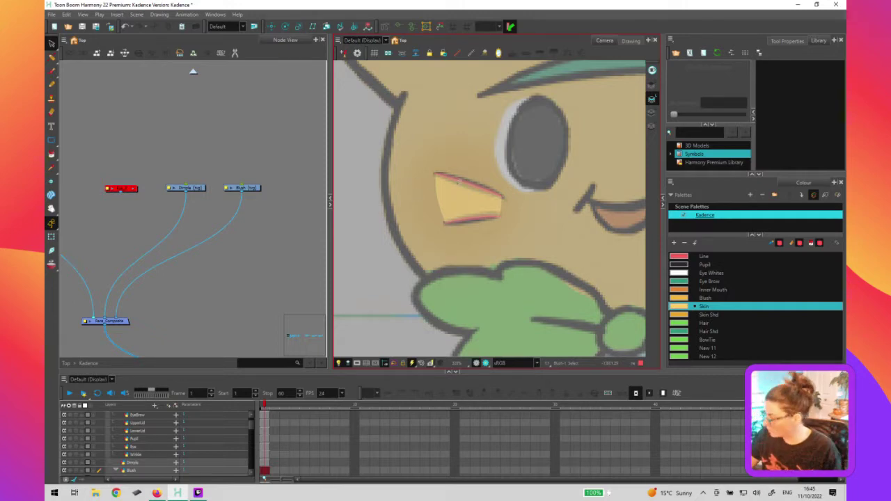
pyautogui.click(454, 177)
pyautogui.hotkey('alt', '=')
pyautogui.moveTo(434, 159); pyautogui.dragTo(512, 237)
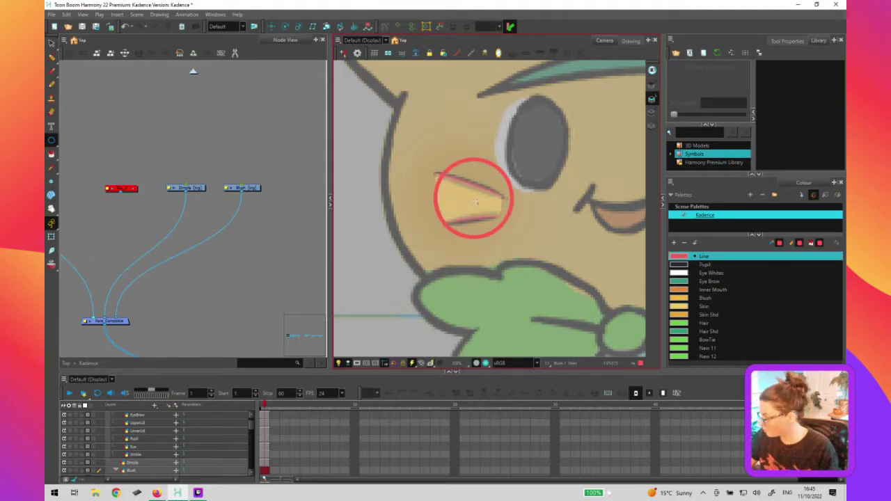
# Fill the circle on the Blush drawing with the Line colour and delete the circle's outline
pyautogui.click(477, 202)
pyautogui.hotkey('alt', 's')
pyautogui.click(506, 221)
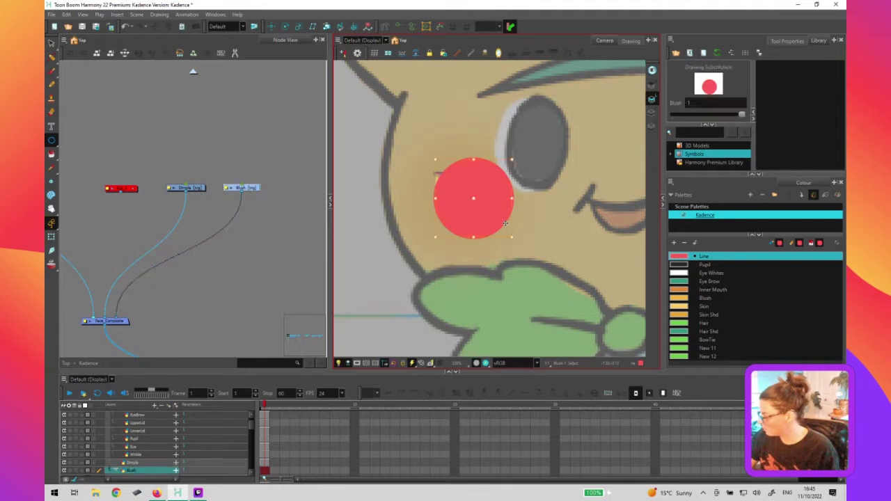
pyautogui.press('Delete')
# Recolour the whole circle with the Blush swatch and deselect it
pyautogui.hotkey('ctrl', 'a')
pyautogui.click(764, 257)
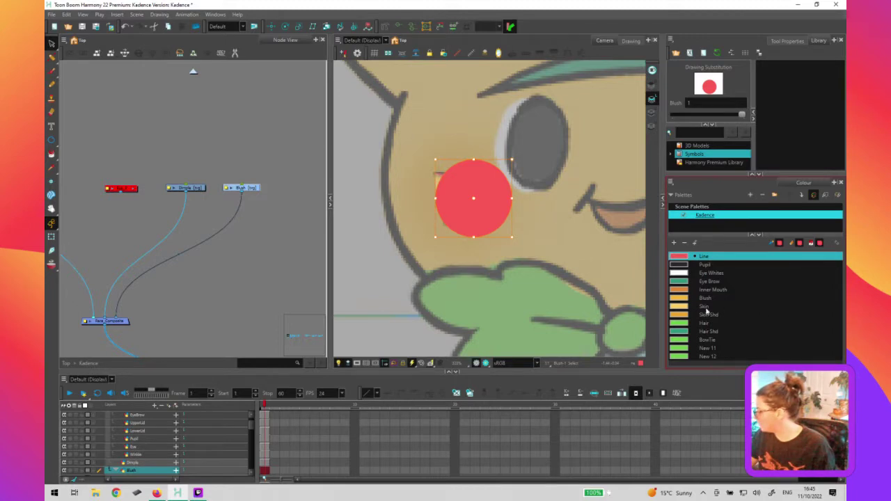
pyautogui.click(679, 300)
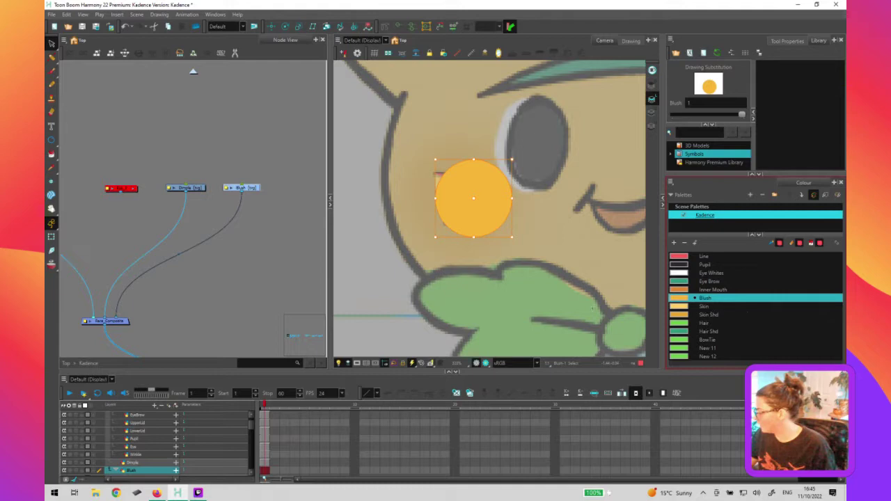
pyautogui.press('Escape')
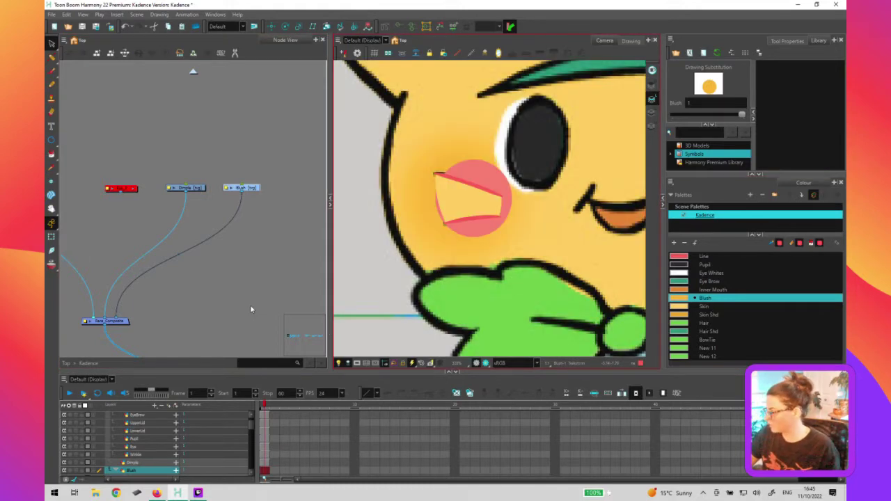
pyautogui.click(255, 307)
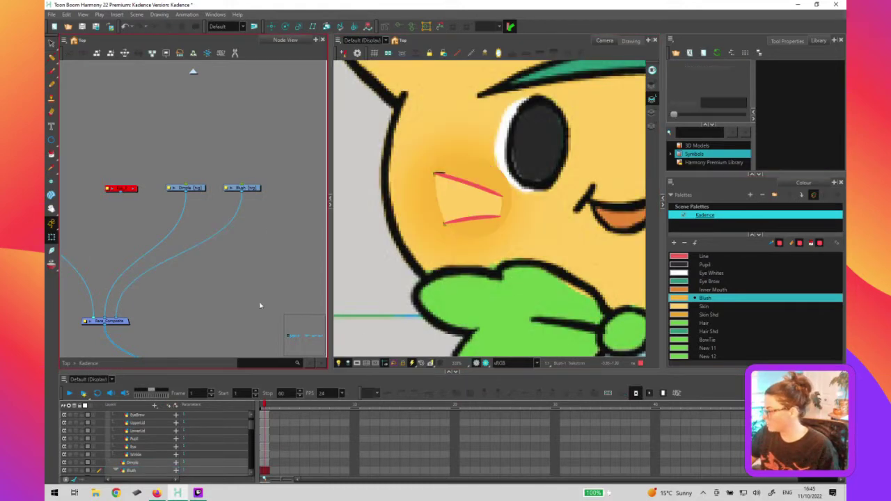
# Enlarge the Blush circle so it extends beyond the Dimple on all sides
pyautogui.click(497, 206)
pyautogui.hotkey('alt', 's')
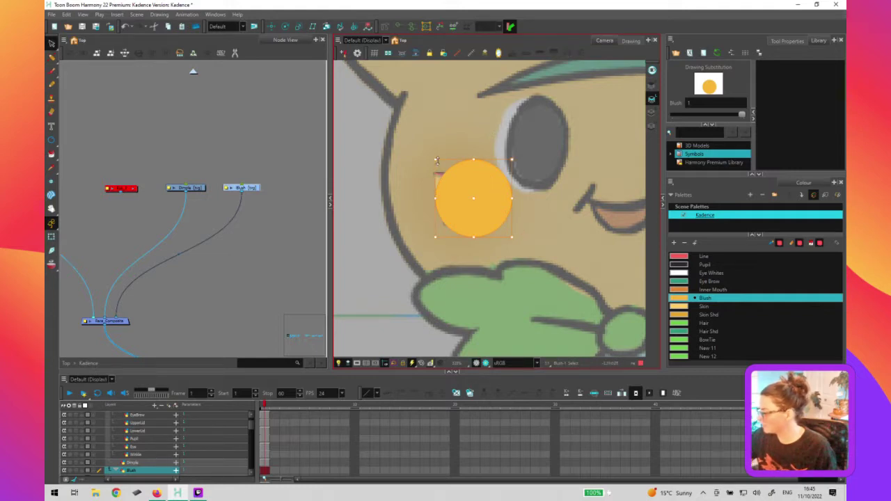
pyautogui.moveTo(431, 157); pyautogui.dragTo(418, 150)
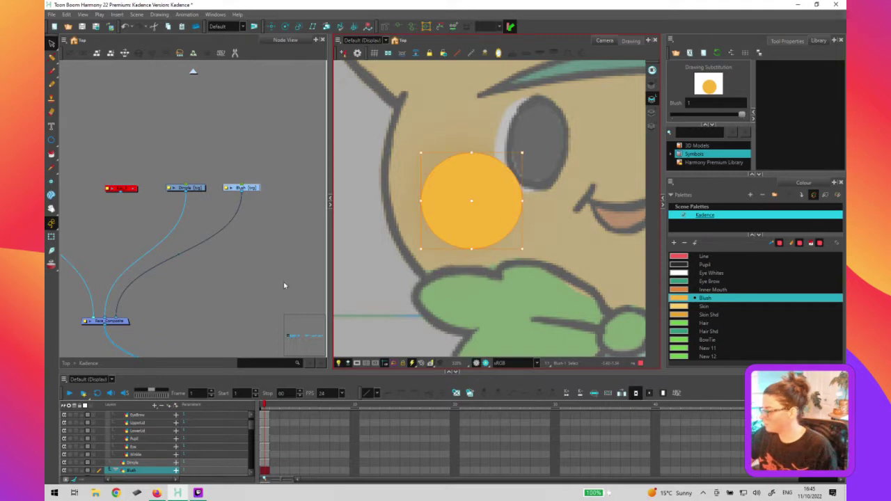
pyautogui.click(239, 295)
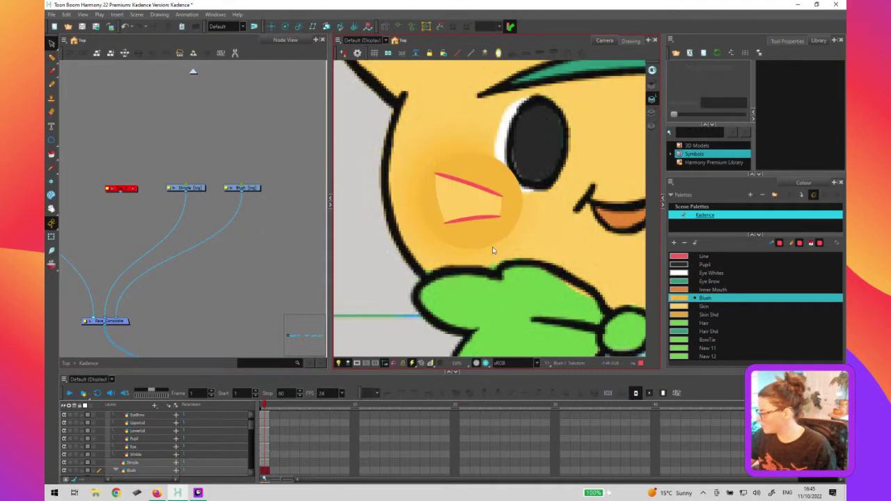
pyautogui.click(469, 247)
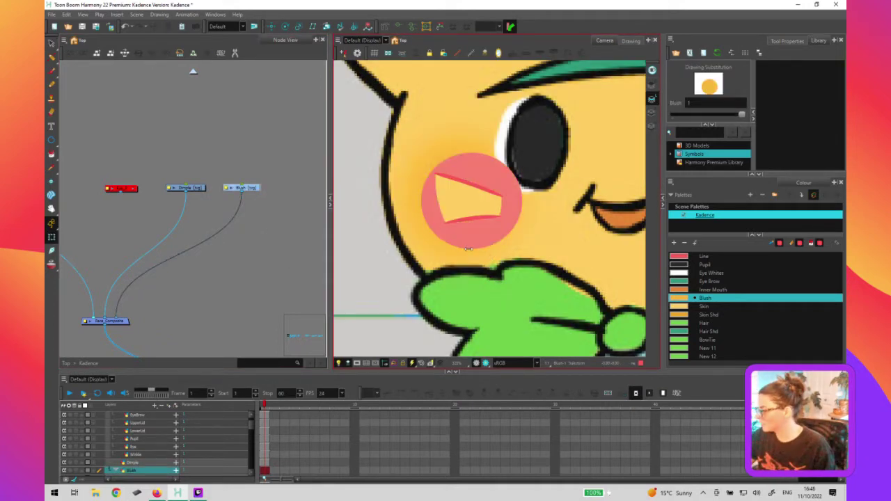
pyautogui.hotkey('alt', 's')
pyautogui.press('Escape')
pyautogui.hotkey('shift', 't')
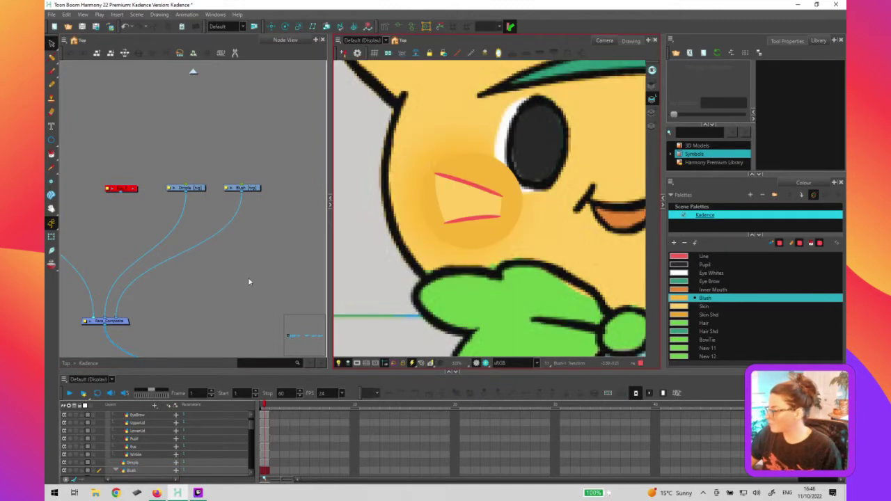
# Change the Blush swatch from a solid colour to a radial gradient, with its second stop near the outer end
pyautogui.click(500, 220)
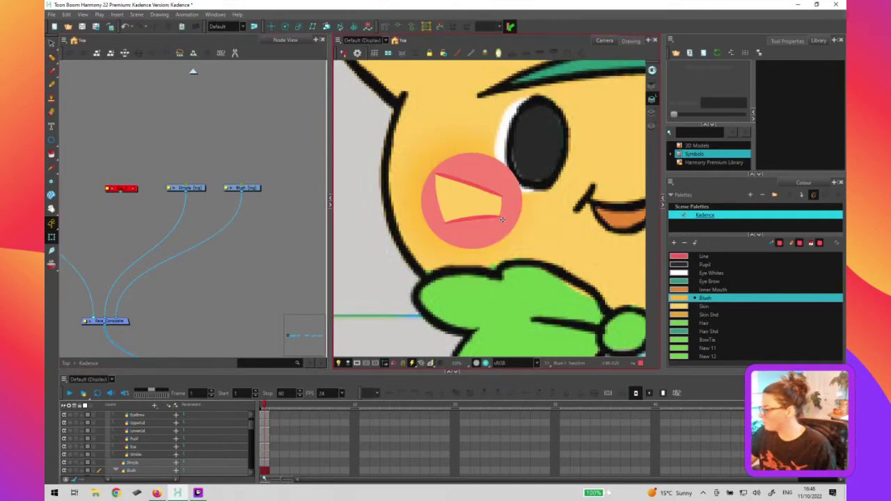
pyautogui.click(689, 300)
pyautogui.doubleClick(679, 298)
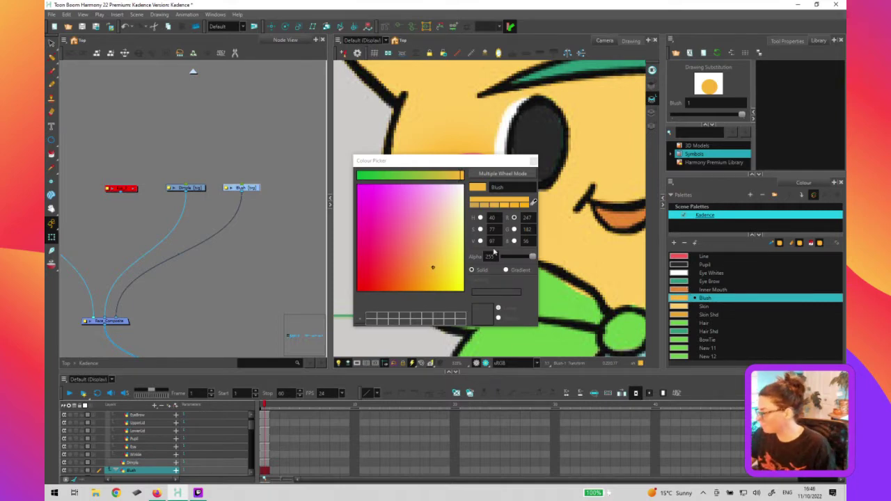
pyautogui.click(513, 269)
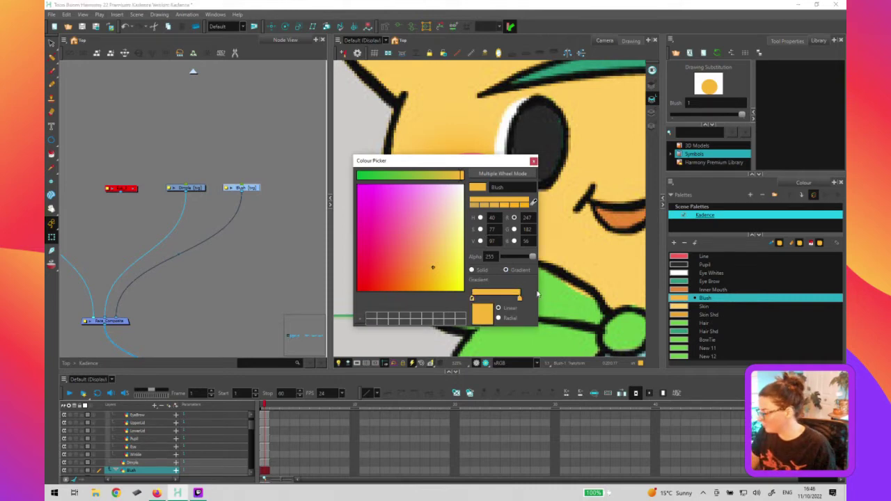
pyautogui.moveTo(518, 299); pyautogui.dragTo(495, 300)
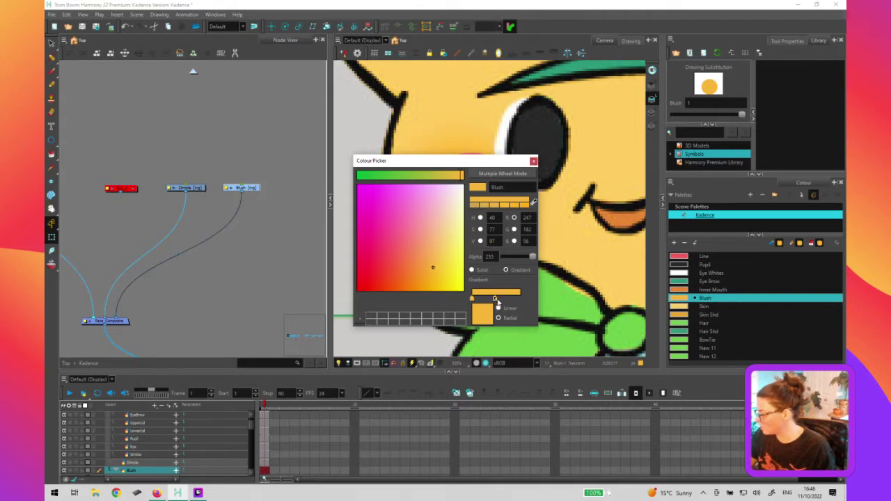
pyautogui.moveTo(498, 301); pyautogui.dragTo(518, 299)
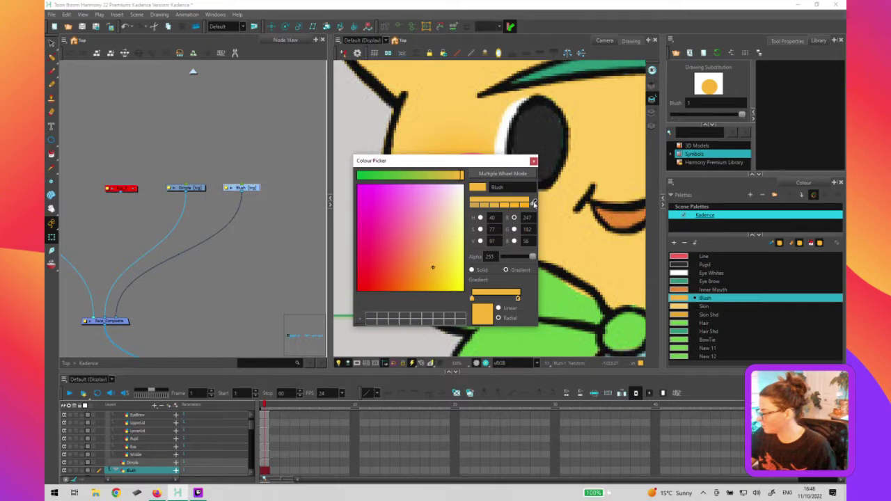
# Set the outer stop of the Blush gradient to near-white, RGB 247, 250, 245, with alpha 0, and close the colour picker
pyautogui.click(461, 188)
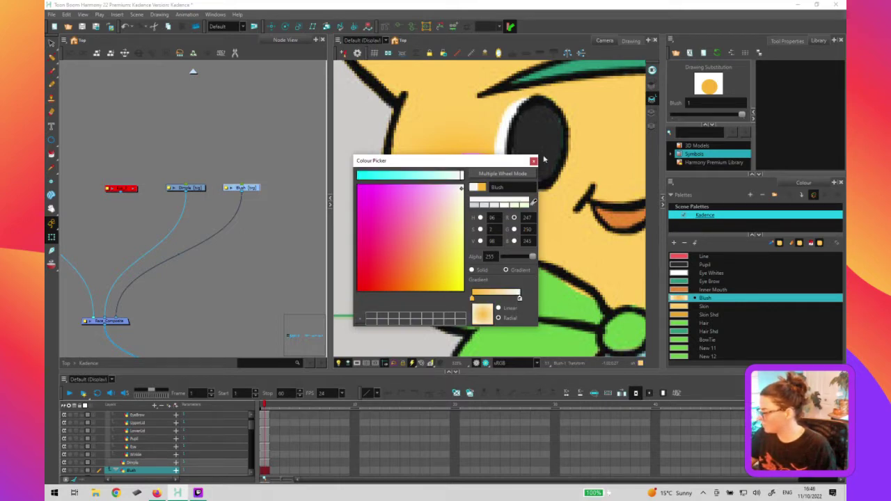
pyautogui.moveTo(532, 257); pyautogui.dragTo(505, 256)
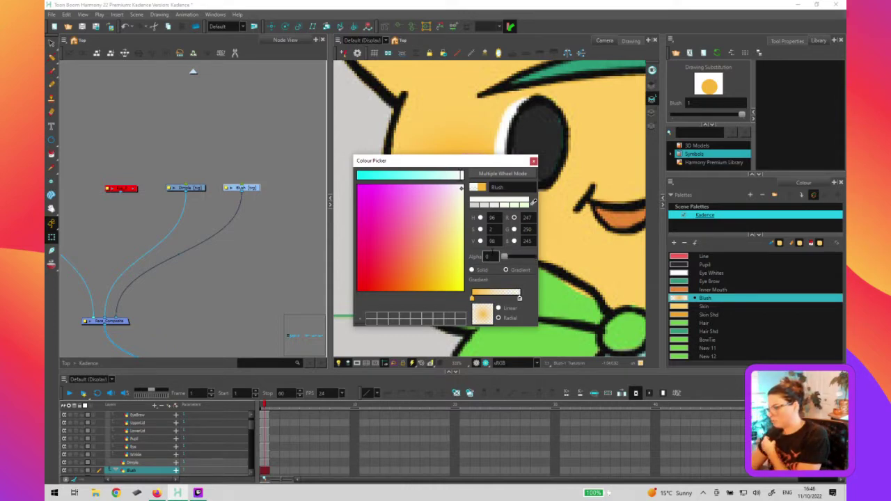
pyautogui.click(533, 162)
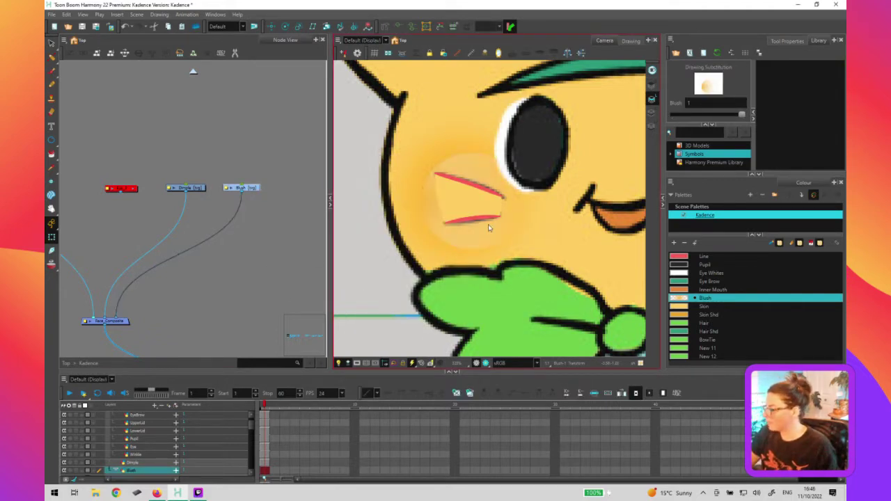
pyautogui.press('Escape')
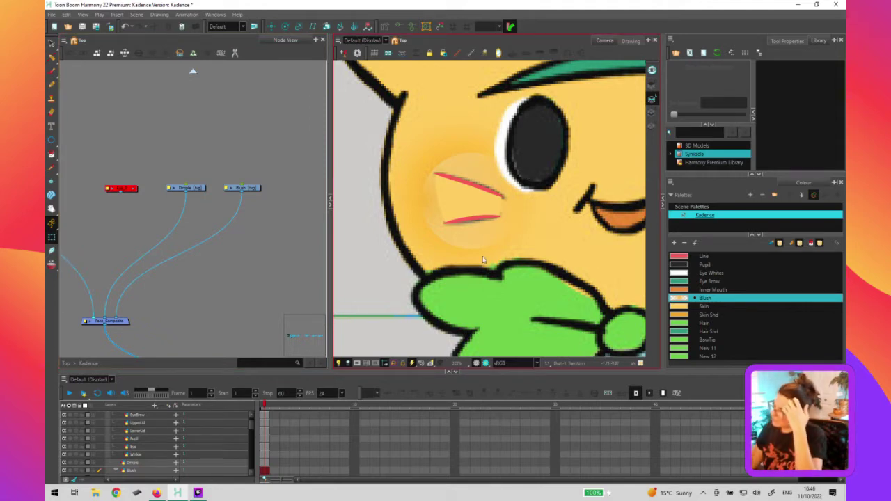
# Centre the radial gradient on the Blush circle with the Edit Gradient/Texture tool
pyautogui.click(428, 193)
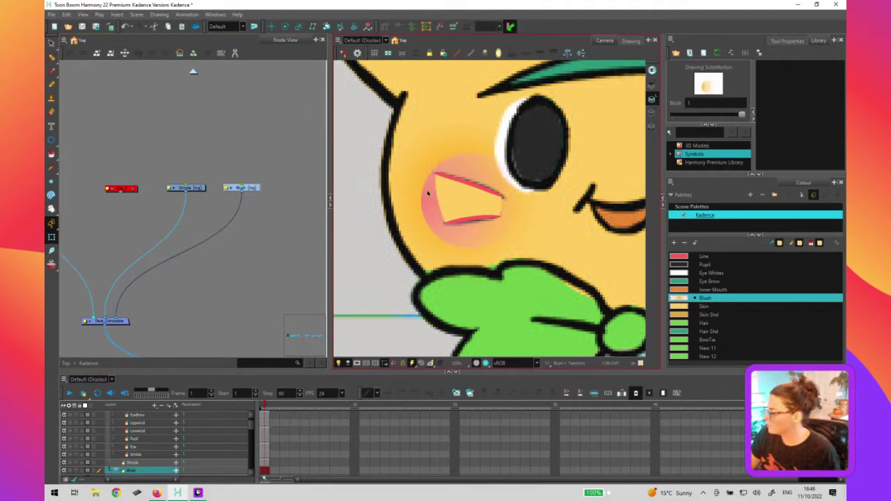
pyautogui.click(54, 43)
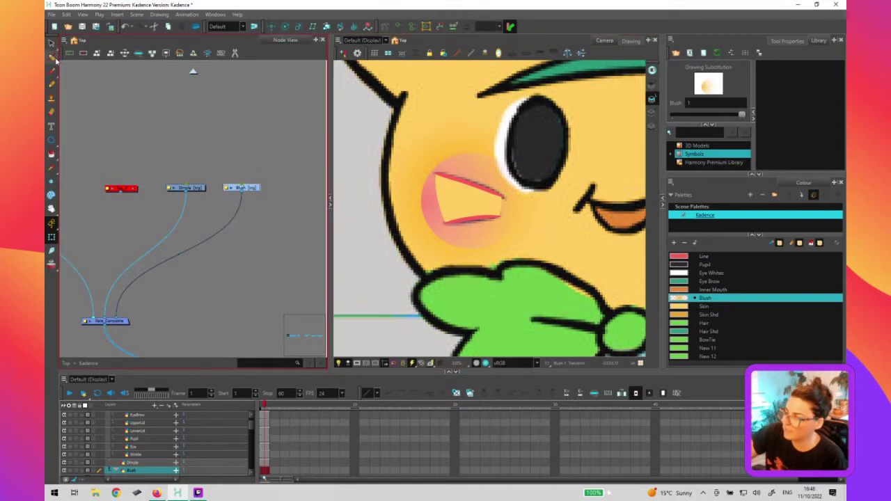
pyautogui.click(55, 59)
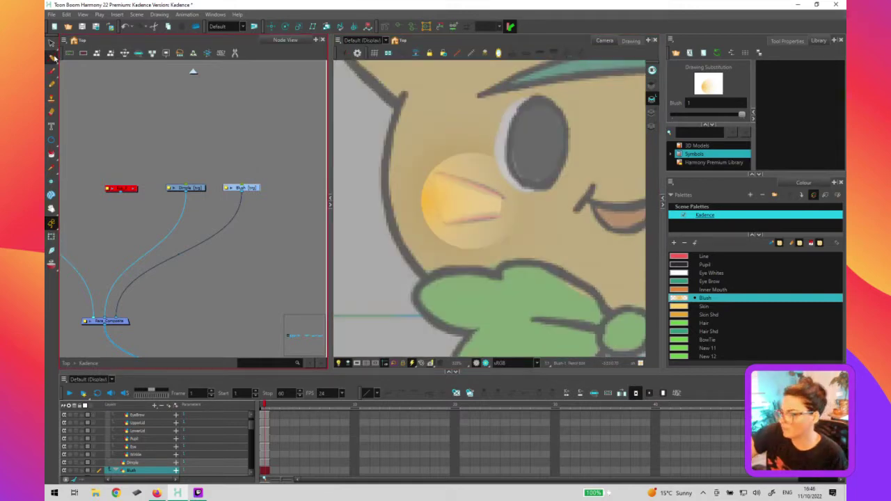
pyautogui.click(55, 59)
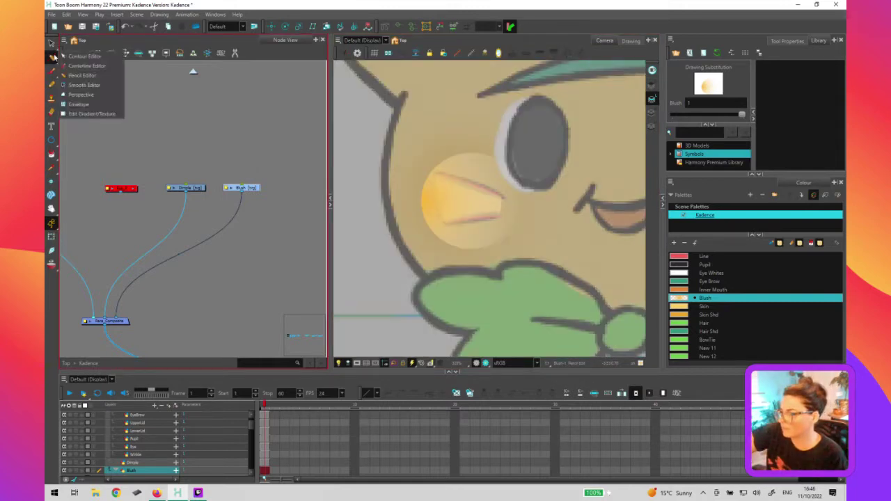
pyautogui.click(85, 113)
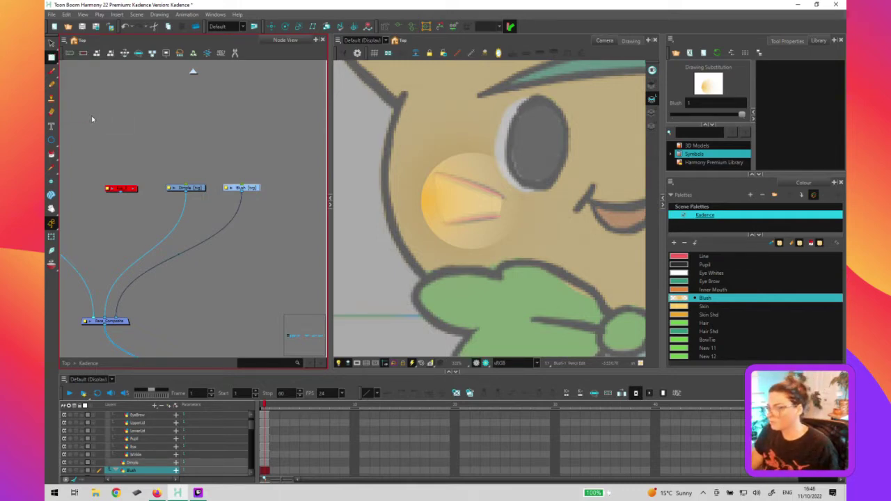
pyautogui.click(459, 203)
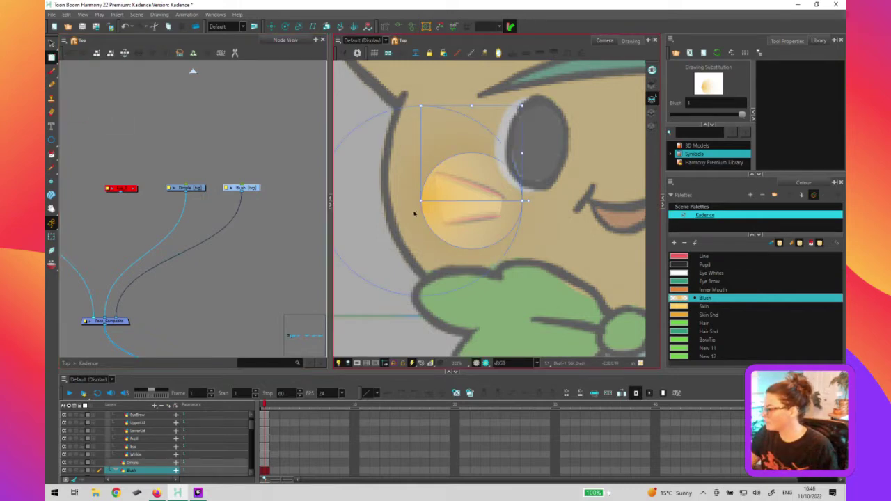
pyautogui.moveTo(425, 203); pyautogui.dragTo(473, 201)
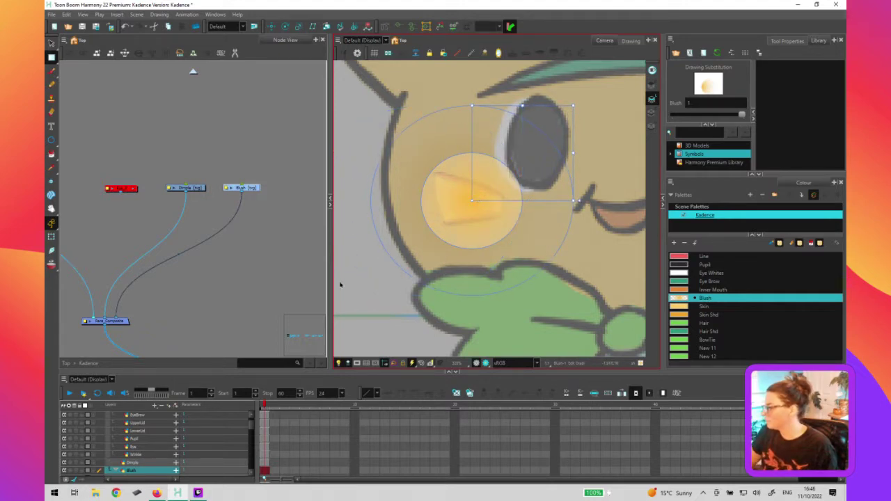
# Shrink the Blush gradient to fit the circle's outline so its edge fades out, and deselect the drawing
pyautogui.moveTo(573, 105); pyautogui.dragTo(545, 149)
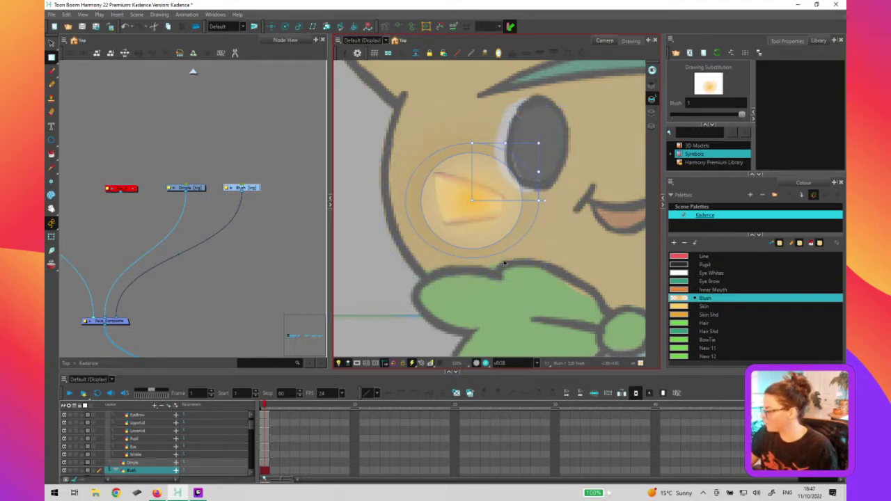
pyautogui.moveTo(536, 145); pyautogui.dragTo(522, 153)
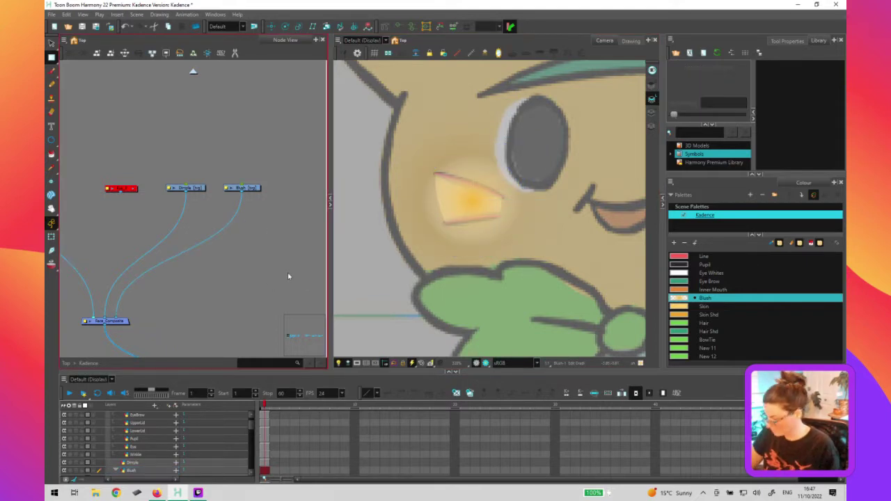
pyautogui.click(271, 286)
pyautogui.click(518, 254)
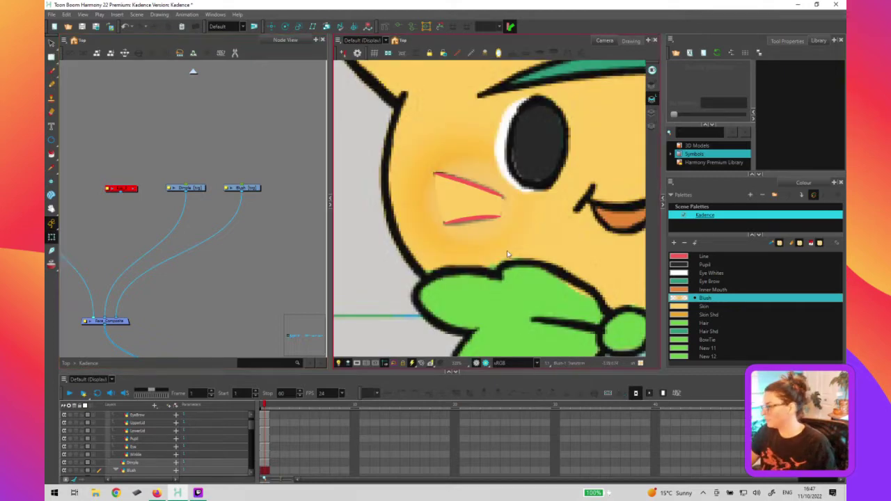
pyautogui.click(281, 199)
pyautogui.click(486, 225)
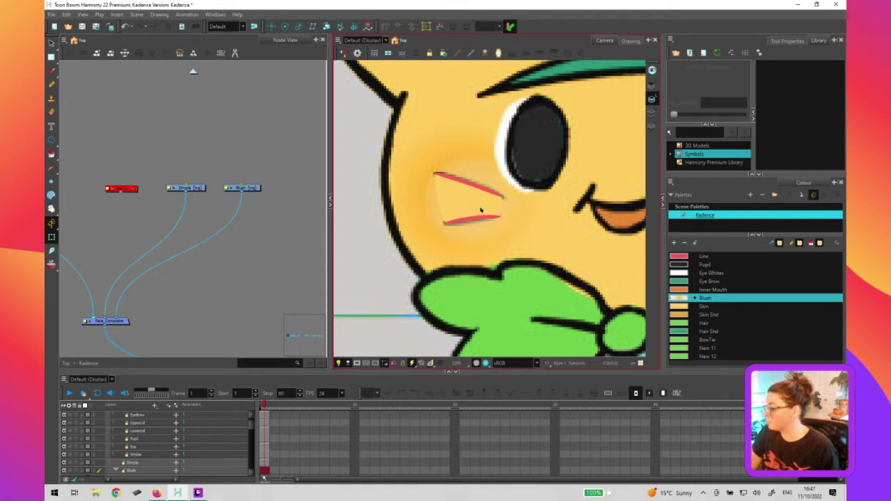
# With the Dimple drawing selected, add a new swatch to the Kadence palette and make it a solid colour
pyautogui.click(480, 212)
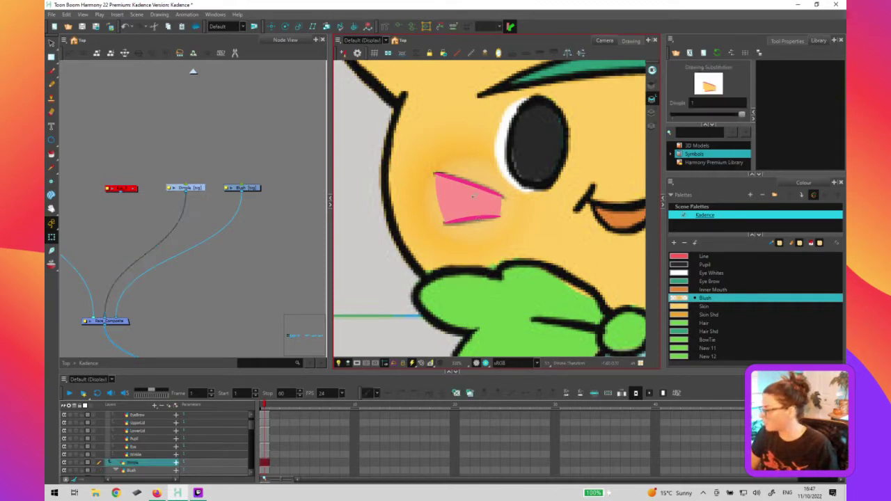
pyautogui.click(674, 243)
pyautogui.click(674, 243)
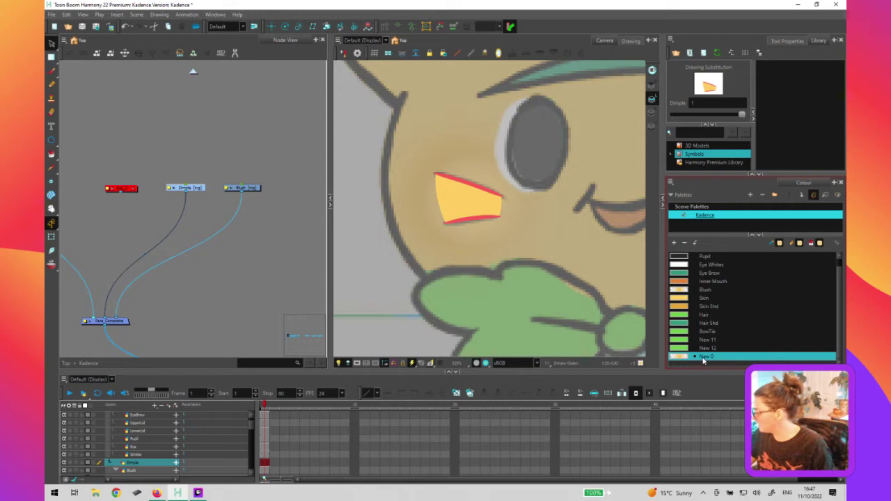
pyautogui.doubleClick(685, 357)
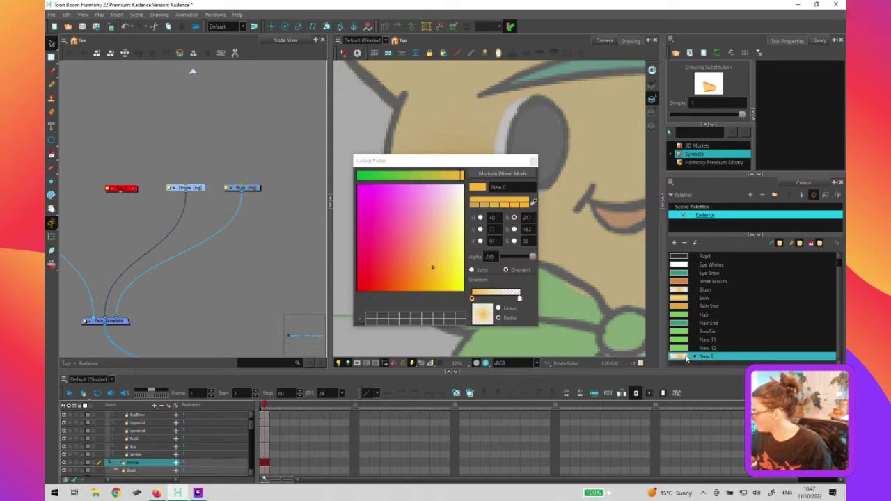
pyautogui.click(471, 269)
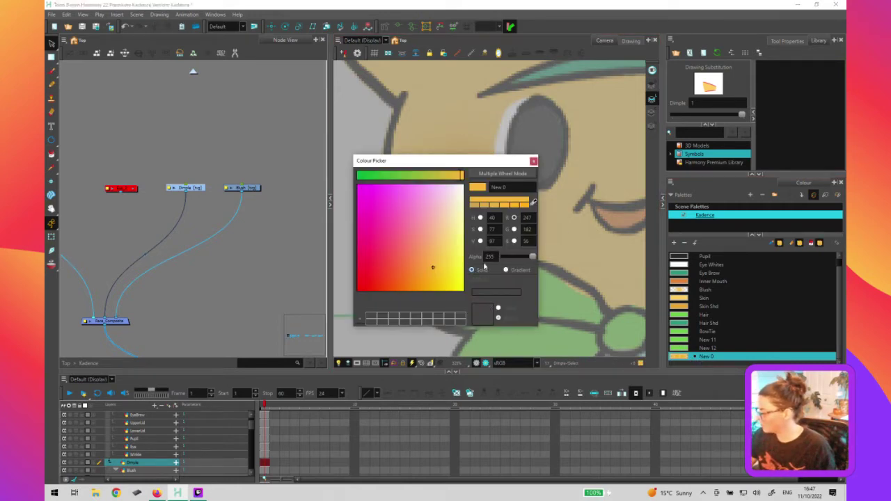
# Set the new swatch to near-white, RGB 247, 255, 255, with alpha 0, and name it Invis Handle
pyautogui.moveTo(531, 258); pyautogui.dragTo(506, 259)
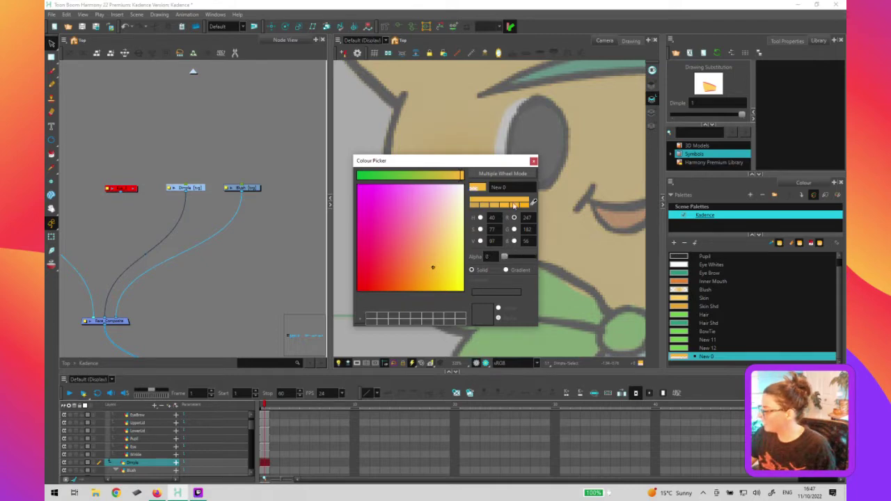
pyautogui.click(461, 185)
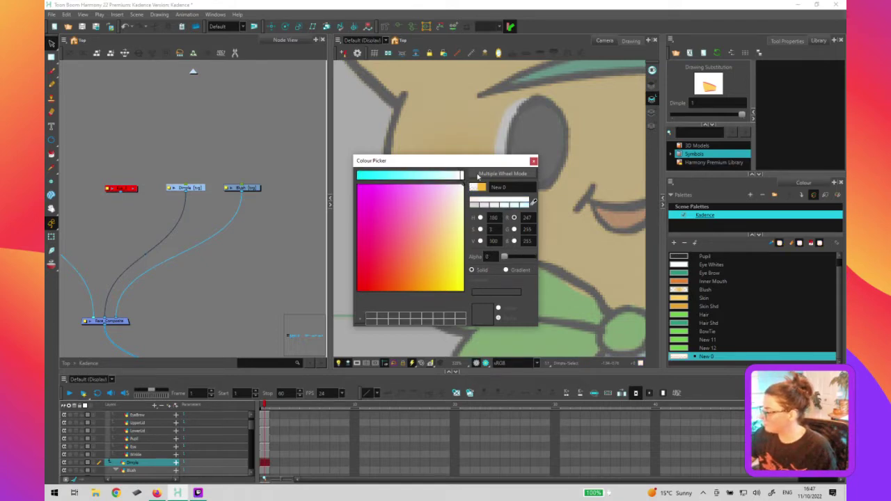
pyautogui.moveTo(513, 187); pyautogui.dragTo(481, 183)
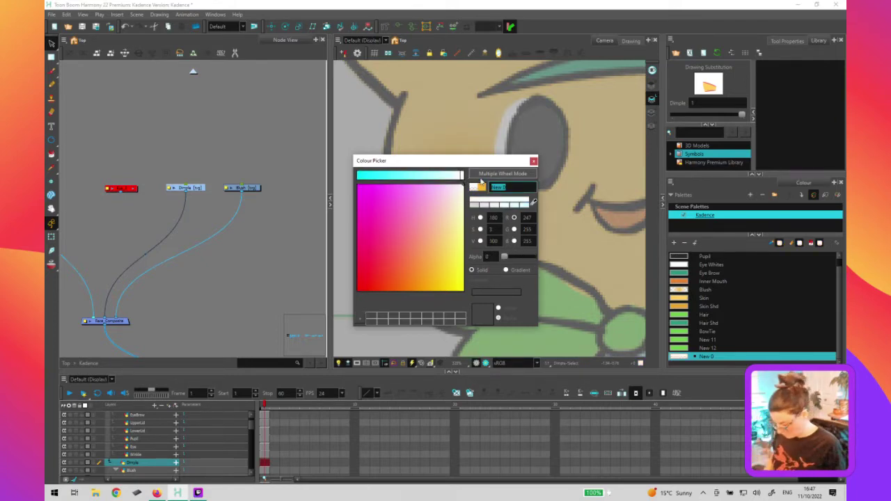
pyautogui.write('Invis Handle')
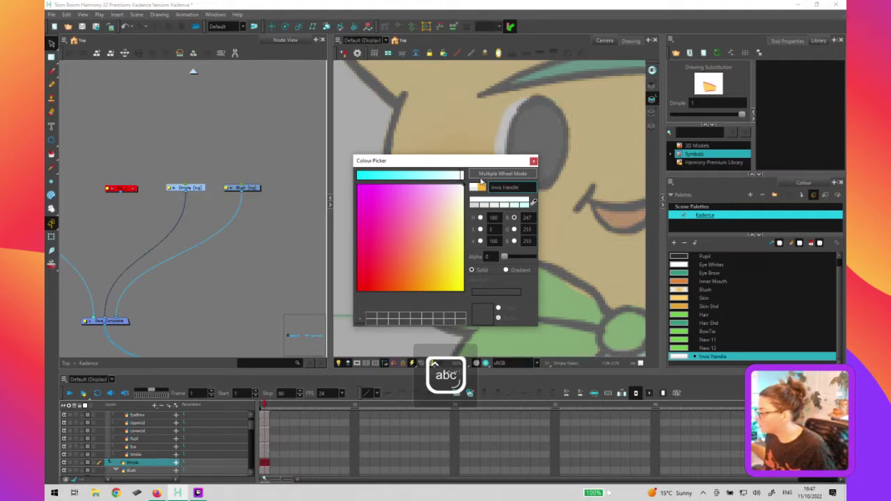
pyautogui.press('Return')
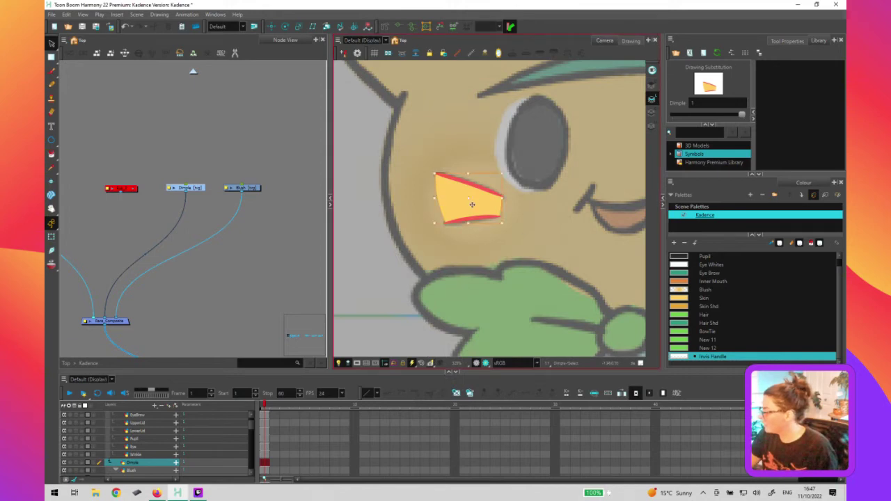
# Recolour the fill between the two Dimple lines with Invis Handle, and pick the Dimple with the Transform tool
pyautogui.click(674, 356)
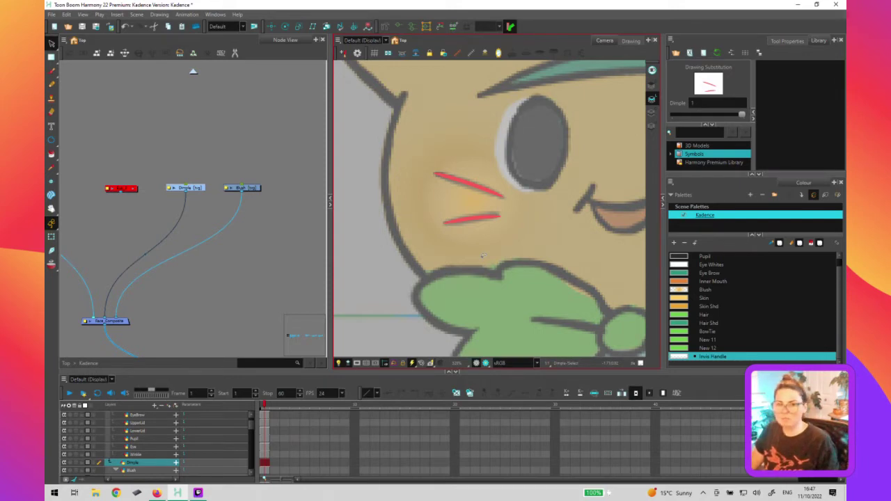
pyautogui.click(483, 256)
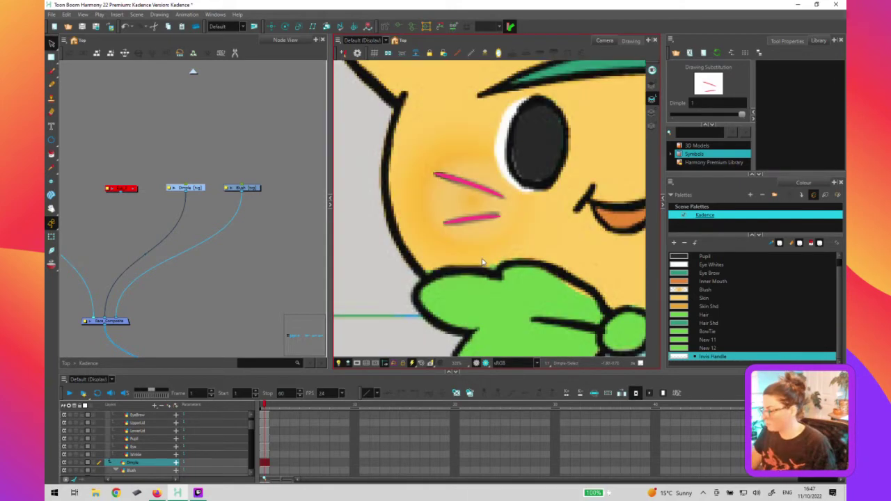
pyautogui.hotkey('shift', 't')
pyautogui.click(478, 201)
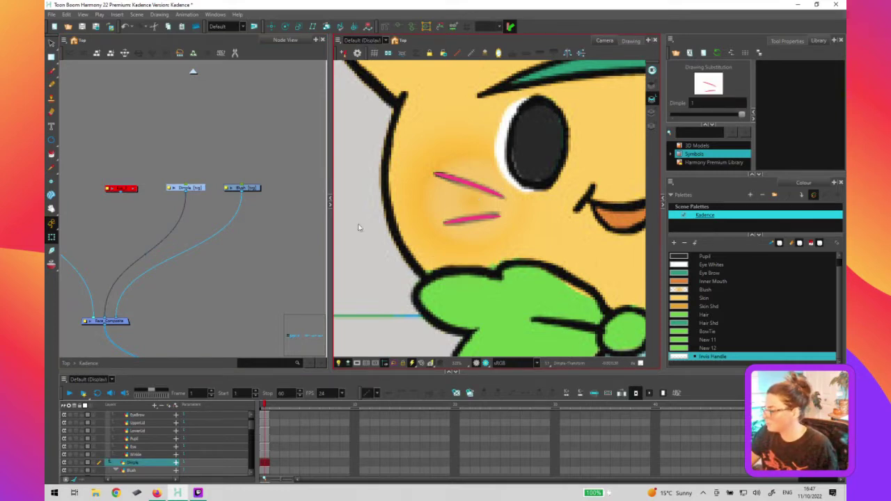
# Add a peg above the Dimple node and connect it to the drawing
pyautogui.click(194, 172)
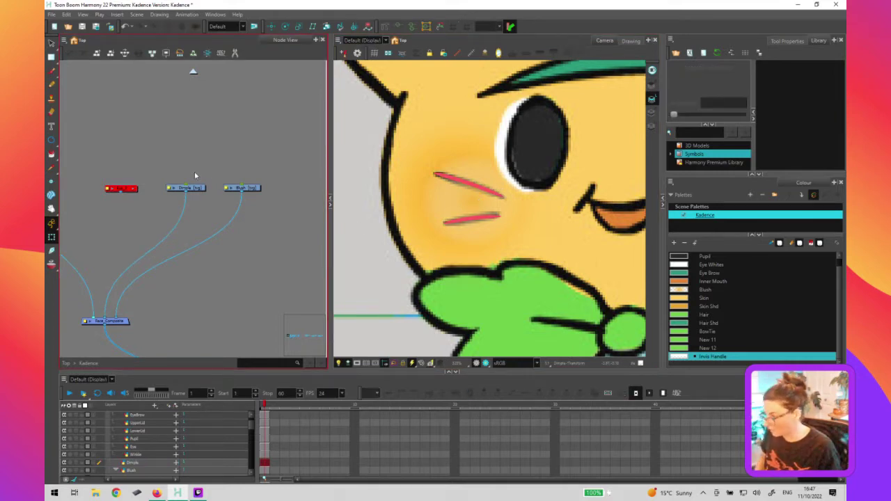
pyautogui.hotkey('ctrl', 'p')
pyautogui.moveTo(205, 172); pyautogui.dragTo(186, 185)
pyautogui.click(241, 274)
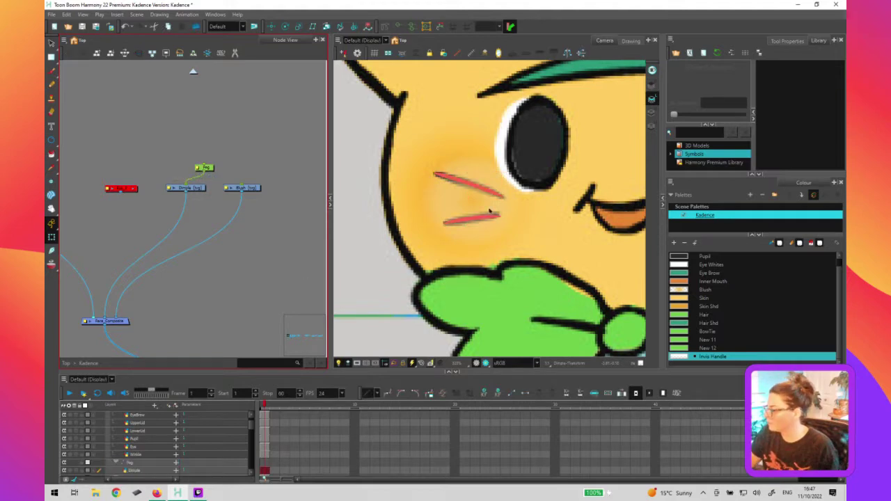
# Test moving the Dimple across the face with its peg by grabbing its lines and the area between them
pyautogui.click(490, 183)
pyautogui.click(490, 183)
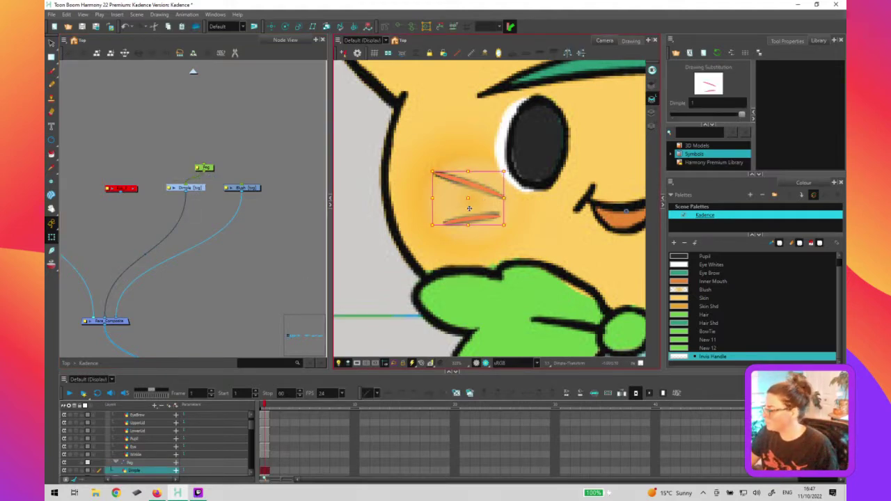
pyautogui.moveTo(453, 216)
pyautogui.mouseDown()
pyautogui.moveTo(478, 201)
pyautogui.moveTo(467, 209)
pyautogui.mouseUp()
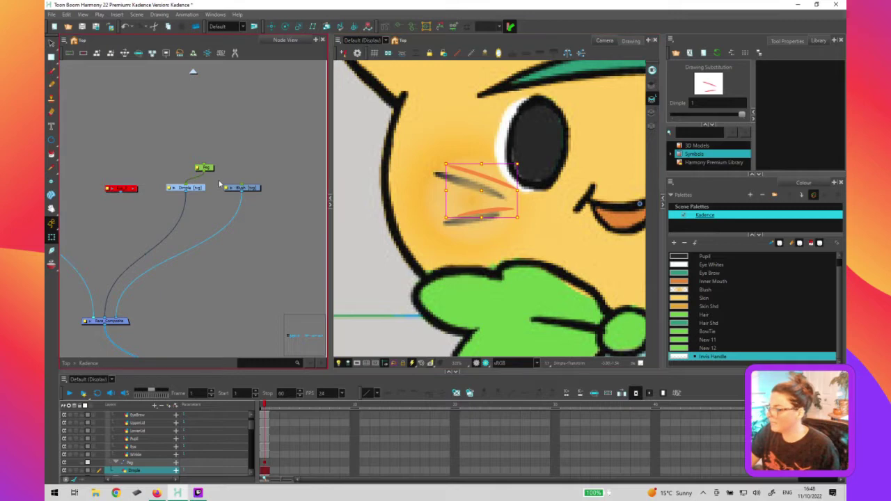
pyautogui.click(266, 176)
pyautogui.click(483, 198)
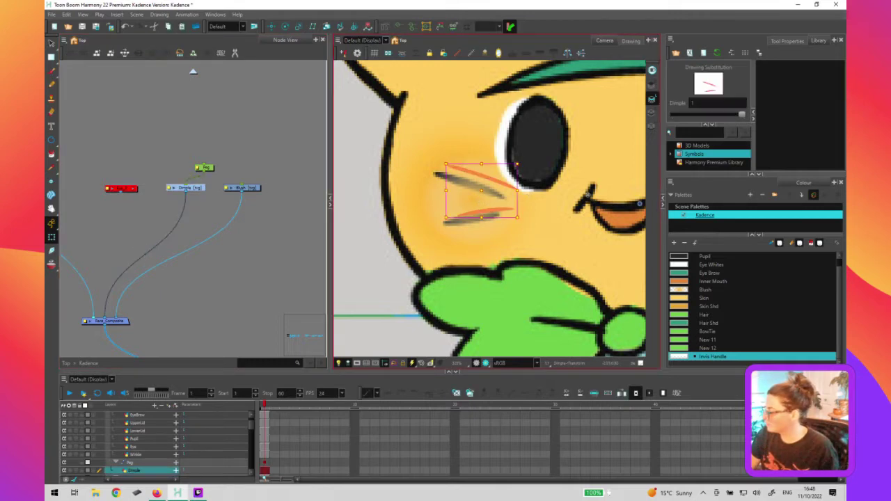
pyautogui.hotkey('ctrl', 'z')
pyautogui.click(473, 212)
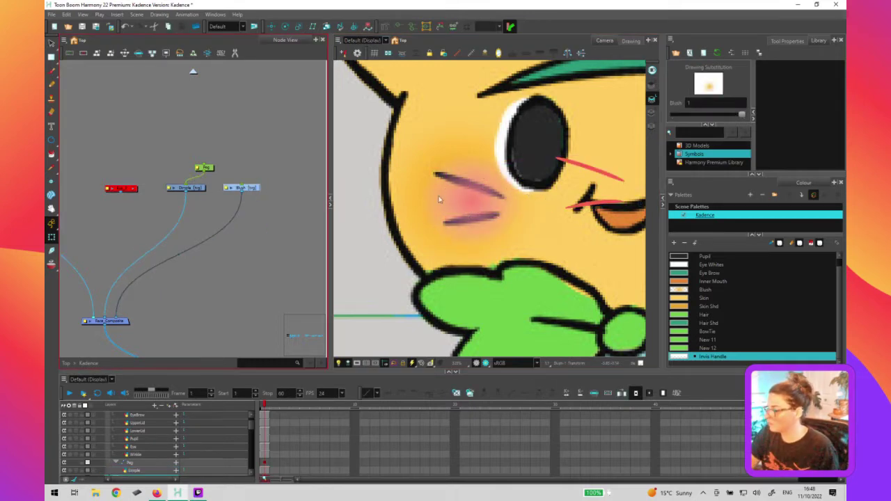
pyautogui.click(573, 205)
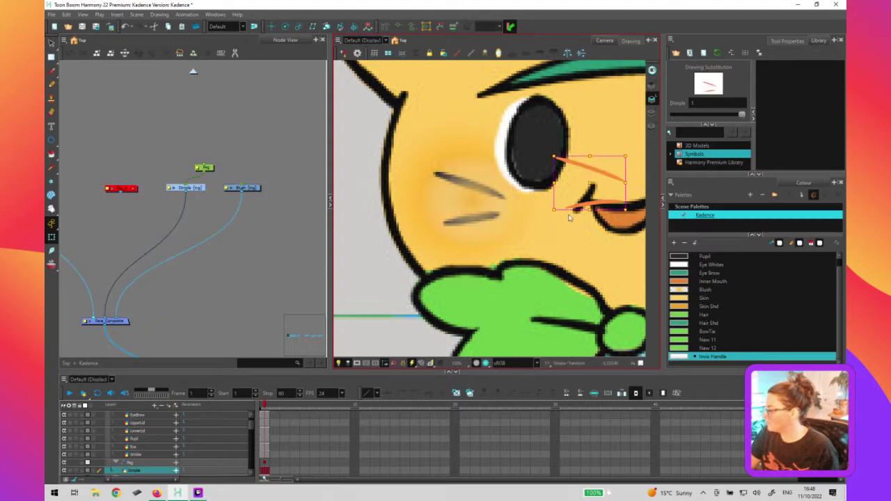
pyautogui.moveTo(573, 205); pyautogui.dragTo(478, 224)
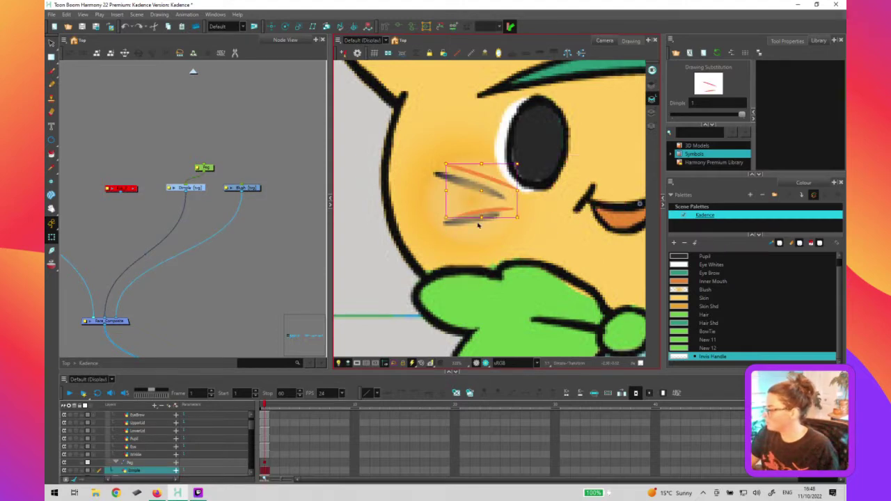
# Delete the test peg above the Dimple node, leaving the drawing connected to the face composite
pyautogui.click(211, 168)
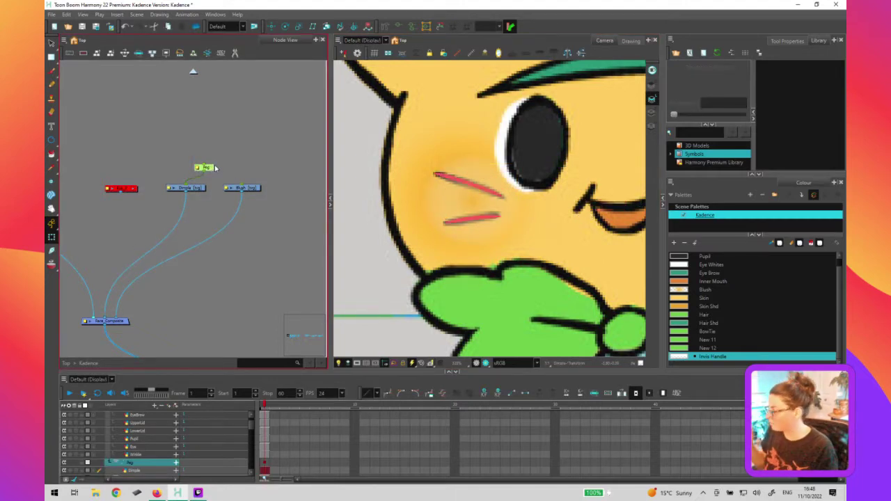
pyautogui.press('Delete')
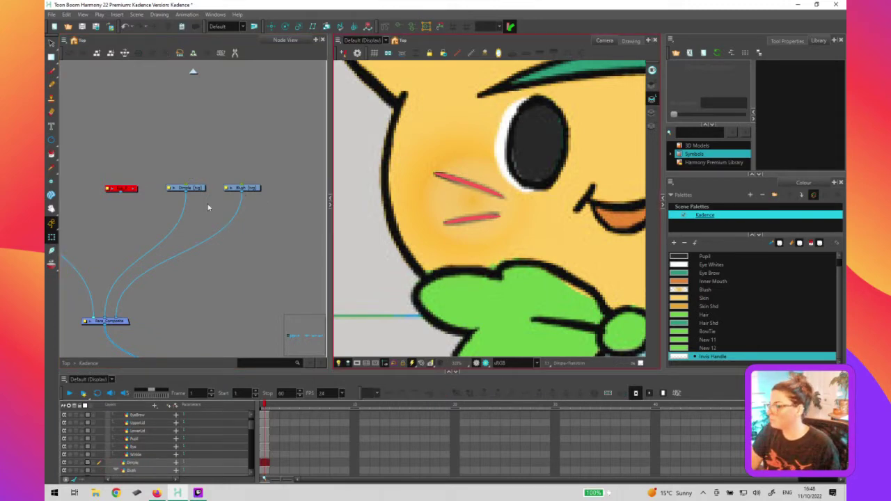
pyautogui.click(241, 188)
pyautogui.click(137, 173)
pyautogui.hotkey('ctrl', 'z')
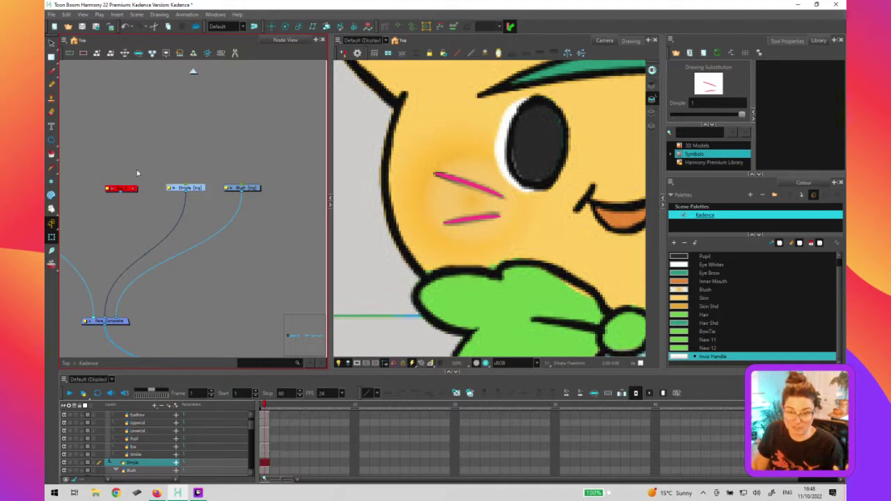
# Move the Blush node close beneath the Dimple node and disable both drawing nodes
pyautogui.click(270, 277)
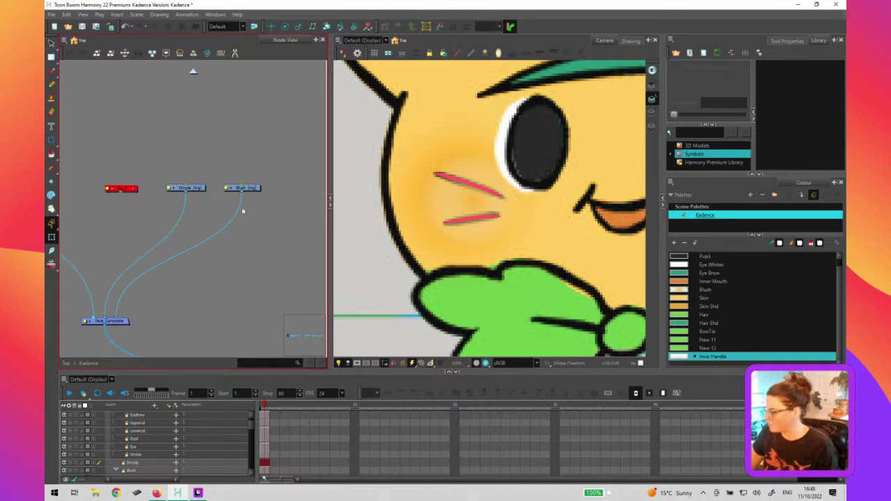
pyautogui.moveTo(245, 259); pyautogui.dragTo(140, 237)
pyautogui.scroll(-5, 229, 258)
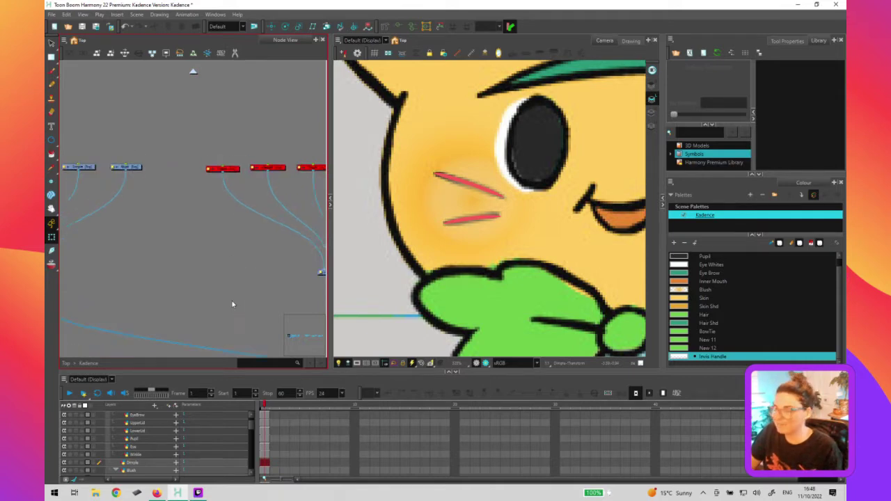
pyautogui.moveTo(232, 266); pyautogui.dragTo(300, 262)
pyautogui.moveTo(217, 185); pyautogui.dragTo(197, 192)
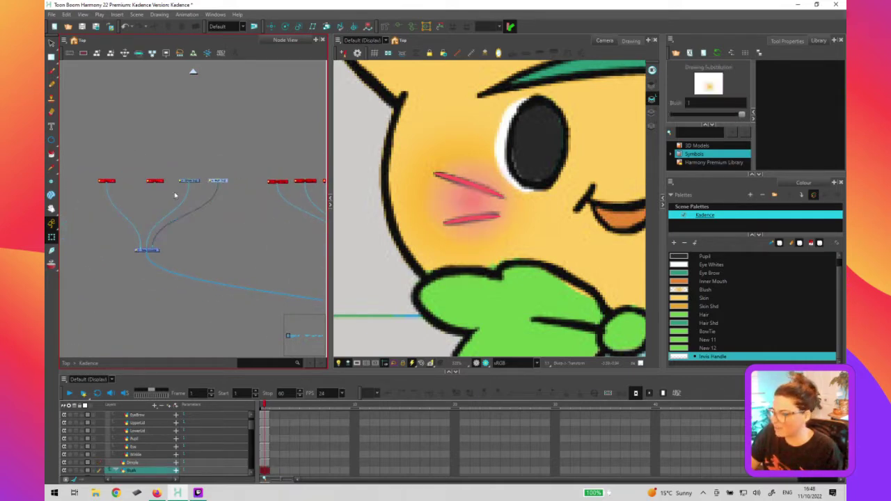
pyautogui.click(232, 199)
pyautogui.hotkey('ctrl', 'z')
pyautogui.hotkey('ctrl', 'z')
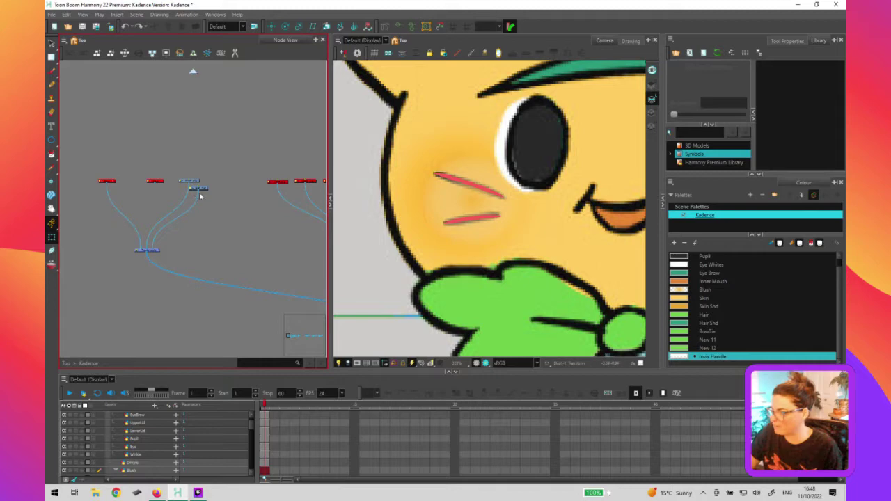
pyautogui.hotkey('ctrl', 'shift', 'z')
pyautogui.hotkey('ctrl', 'z')
pyautogui.hotkey('ctrl', 'z')
pyautogui.hotkey('ctrl', 'z')
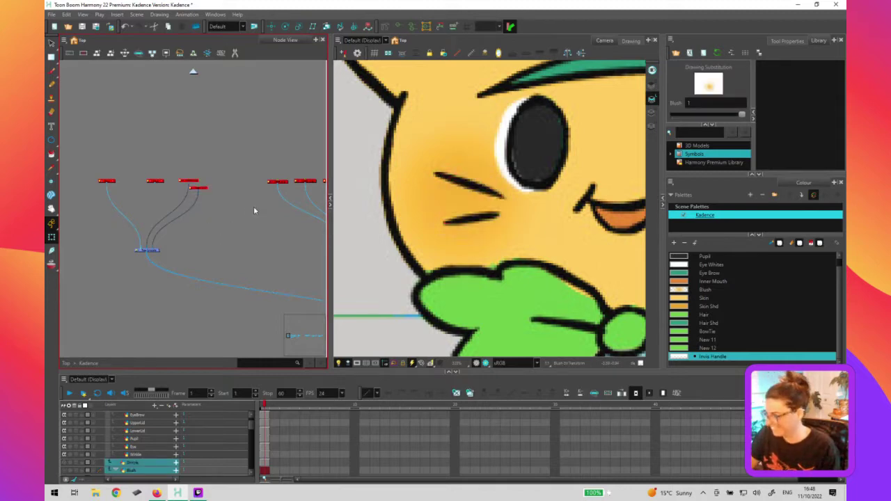
# Enable the mouth's drawing nodes, including Crease, Crease2, Mouth, Top_Teeth and Bot_Teeth
pyautogui.scroll(3, 234, 217)
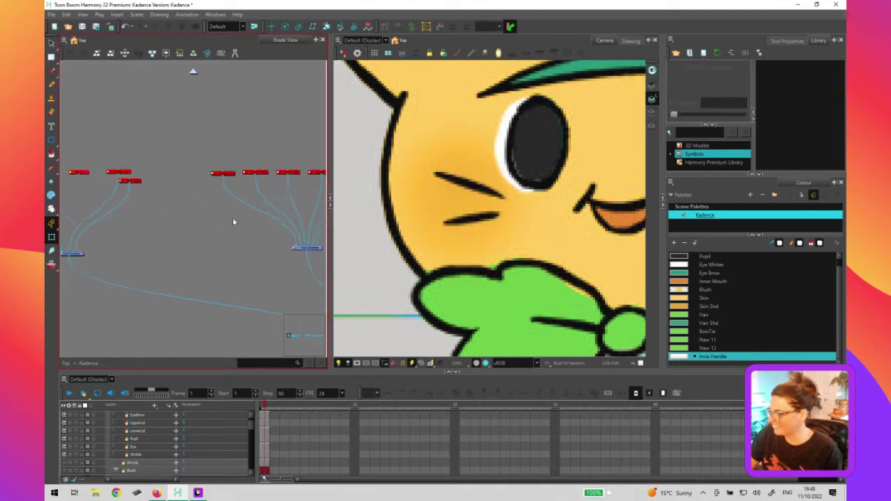
pyautogui.hotkey('ctrl', 'z')
pyautogui.moveTo(231, 262); pyautogui.dragTo(143, 268)
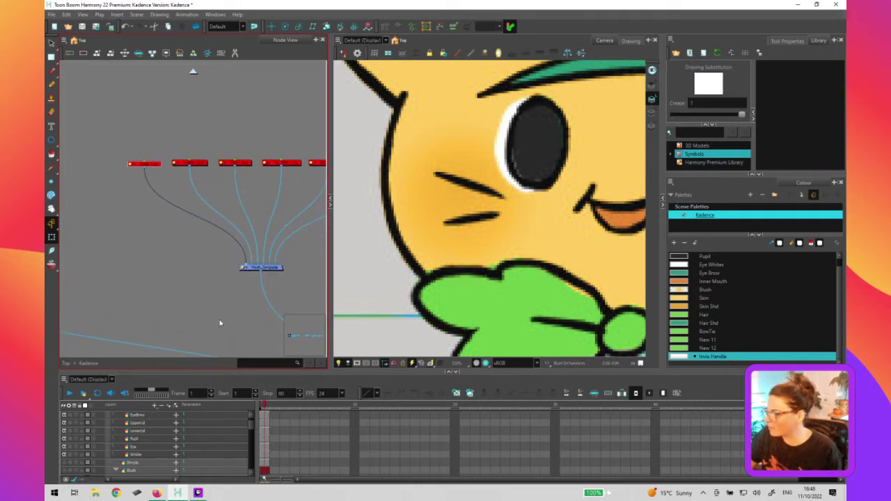
pyautogui.click(484, 259)
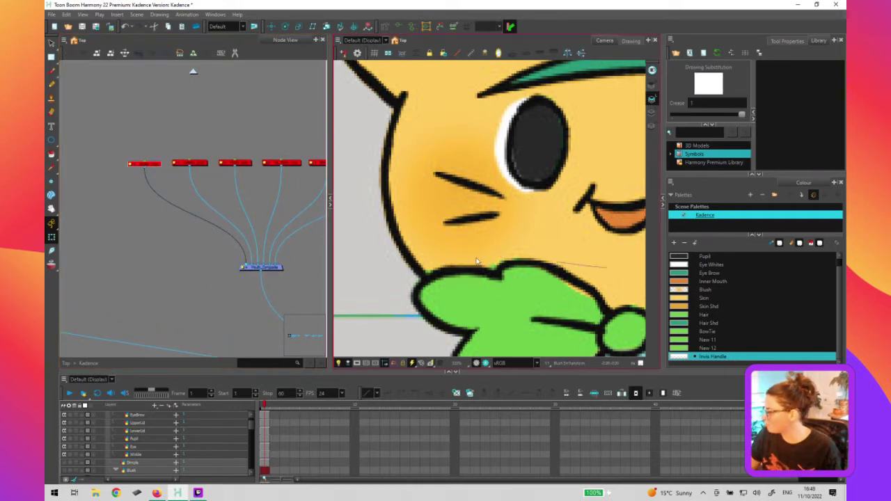
pyautogui.moveTo(497, 278); pyautogui.dragTo(509, 278)
pyautogui.moveTo(117, 139); pyautogui.dragTo(313, 200)
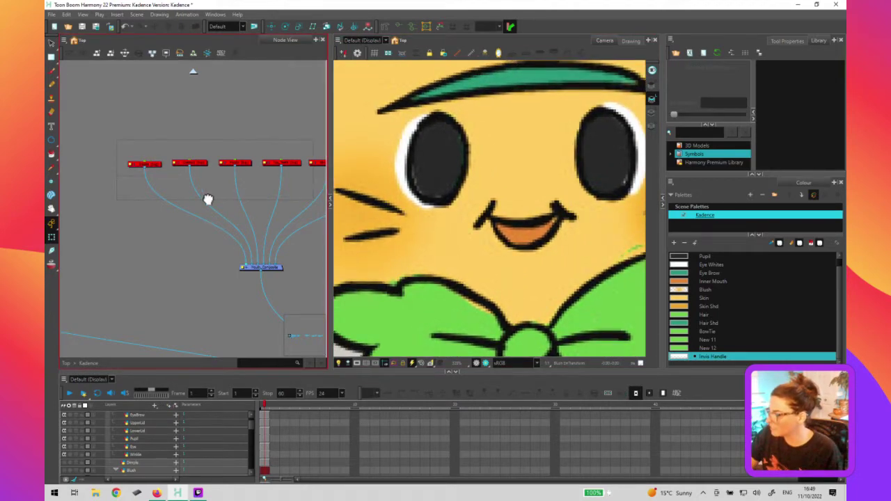
pyautogui.moveTo(208, 200); pyautogui.dragTo(310, 206)
pyautogui.press('a')
pyautogui.click(145, 298)
pyautogui.moveTo(140, 306); pyautogui.dragTo(200, 303)
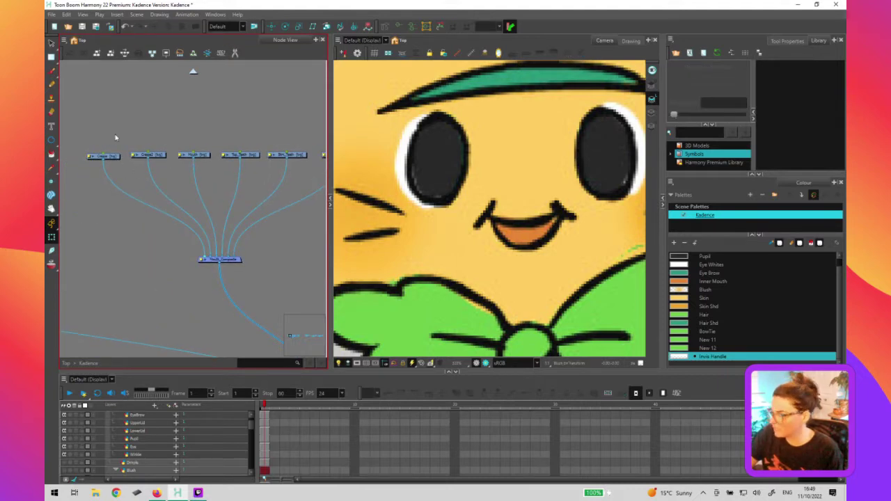
# Move the disabled Blush node out from beneath the Dimple node so that both sit side by side in one row
pyautogui.click(107, 156)
pyautogui.scroll(1, 533, 227)
pyautogui.scroll(-1, 538, 227)
pyautogui.scroll(-1, 551, 282)
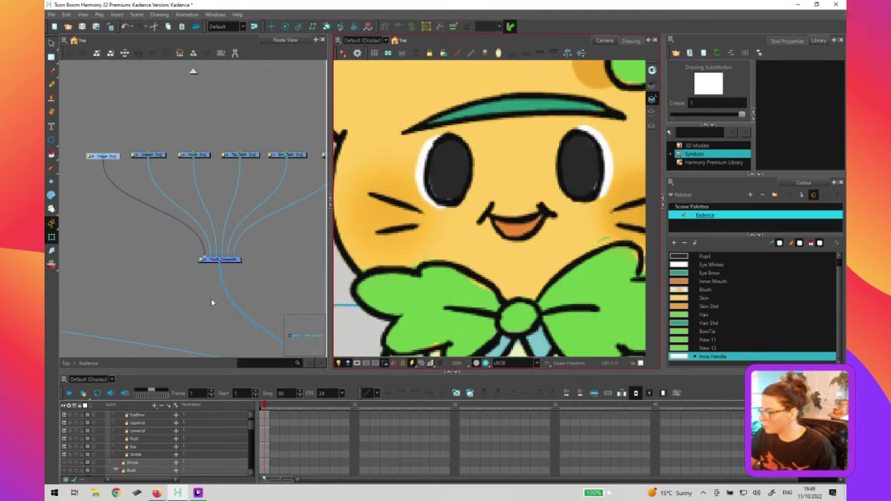
pyautogui.scroll(-1, 129, 285)
pyautogui.moveTo(258, 268)
pyautogui.mouseDown()
pyautogui.moveTo(275, 259)
pyautogui.moveTo(365, 279)
pyautogui.moveTo(358, 285)
pyautogui.moveTo(372, 297)
pyautogui.mouseUp()
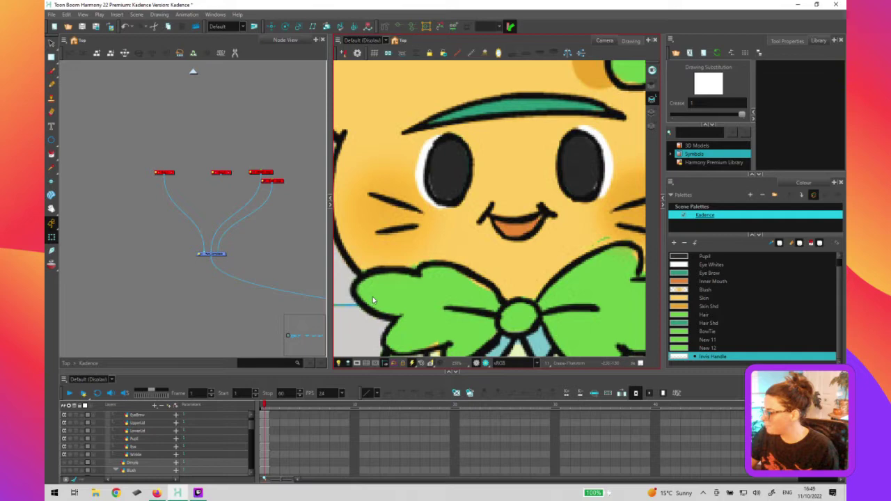
pyautogui.moveTo(306, 253); pyautogui.dragTo(173, 264)
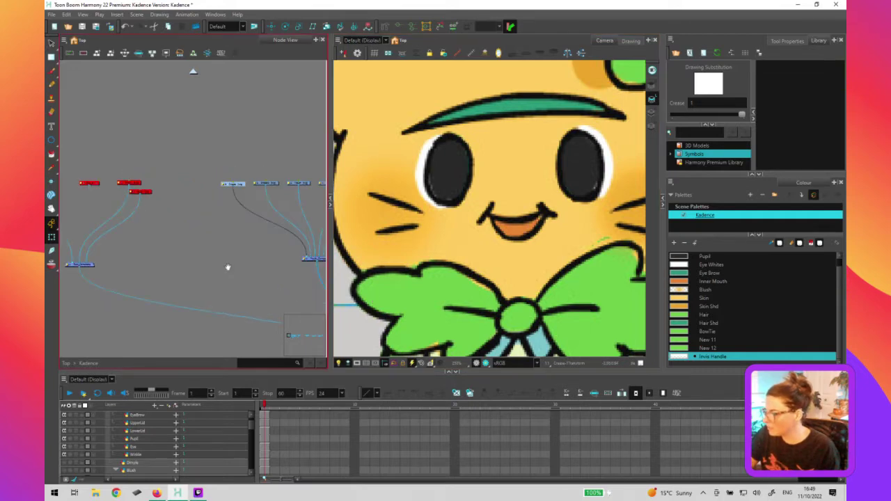
pyautogui.moveTo(145, 194); pyautogui.dragTo(164, 185)
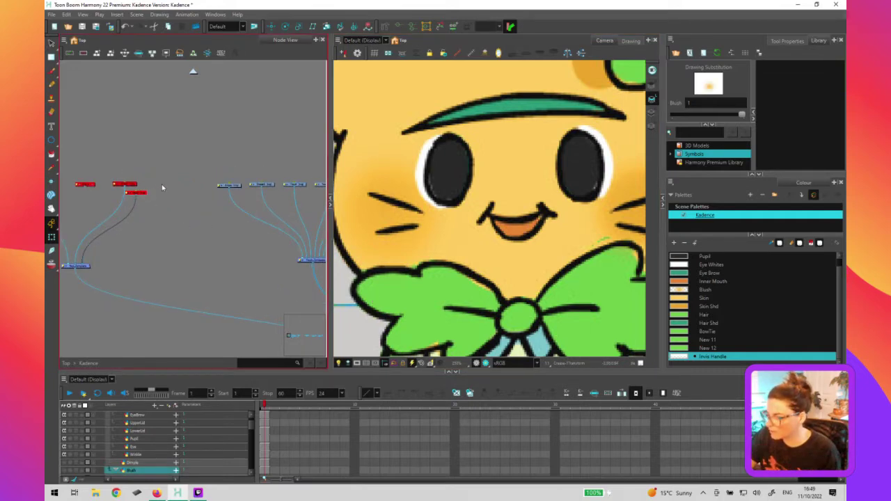
# Re-enable the Dimple node and copy its two dimple lines into the mouth's Crease drawing
pyautogui.click(123, 186)
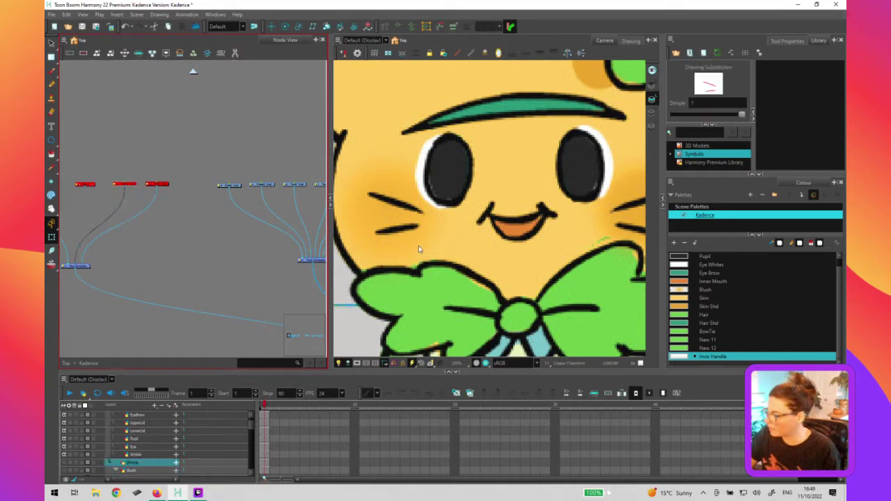
pyautogui.hotkey('alt', 's')
pyautogui.click(137, 183)
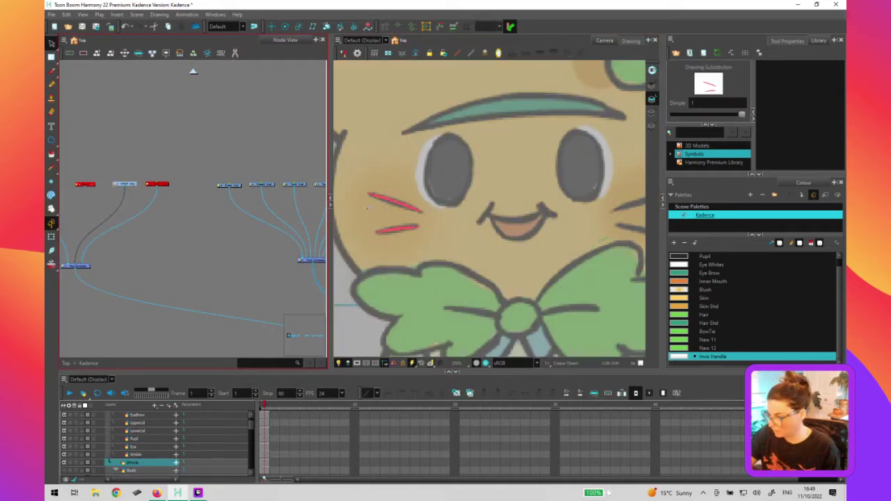
pyautogui.click(397, 235)
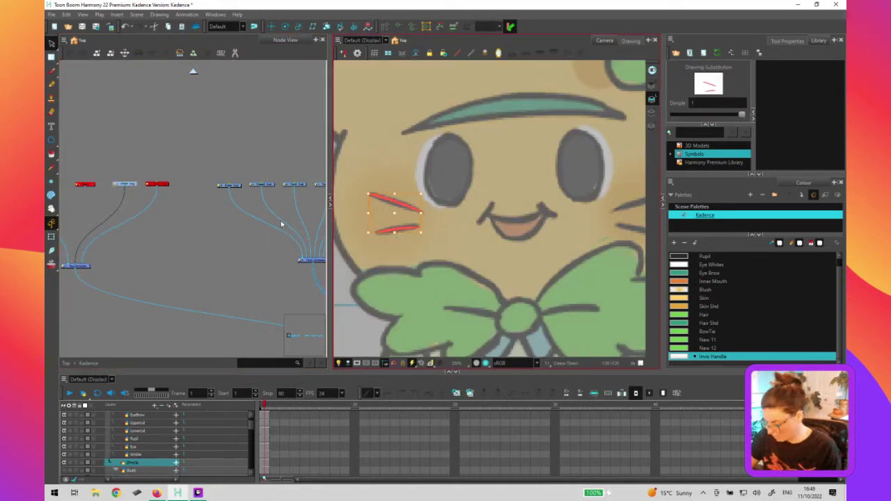
pyautogui.click(229, 184)
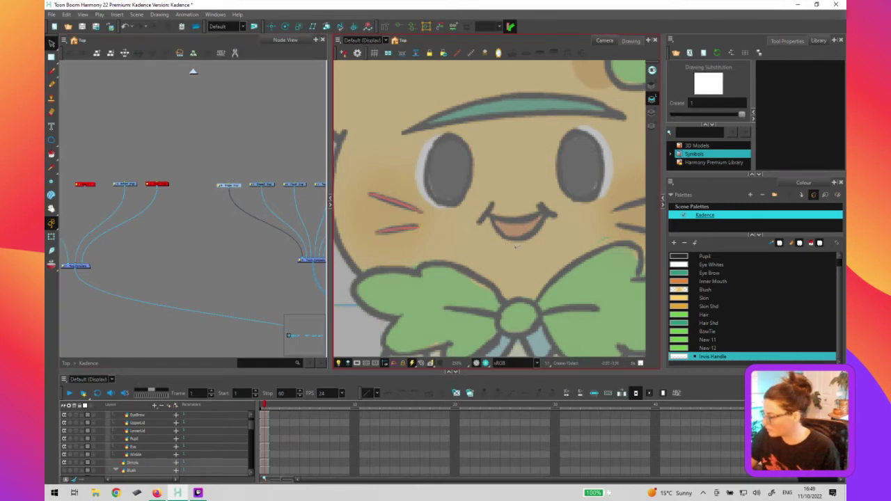
pyautogui.click(124, 186)
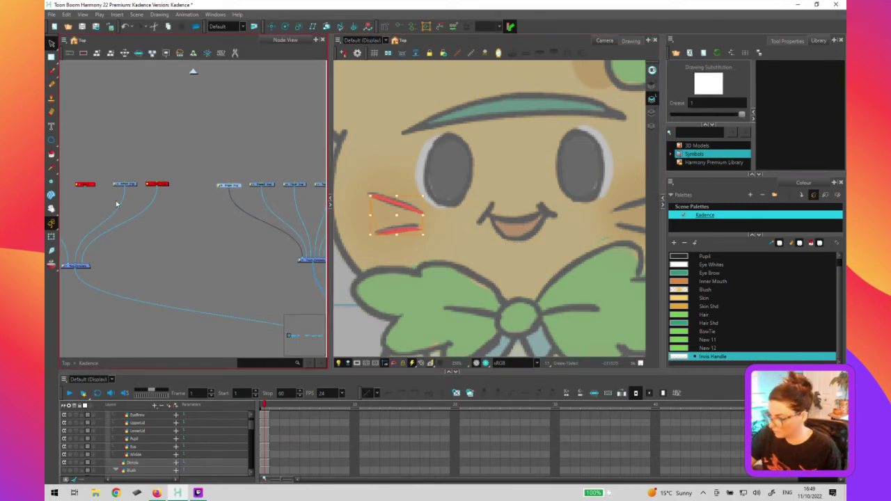
# Put a copy of the left whisker lines into the Crease drawing and delete its lower line
pyautogui.click(232, 186)
pyautogui.click(405, 228)
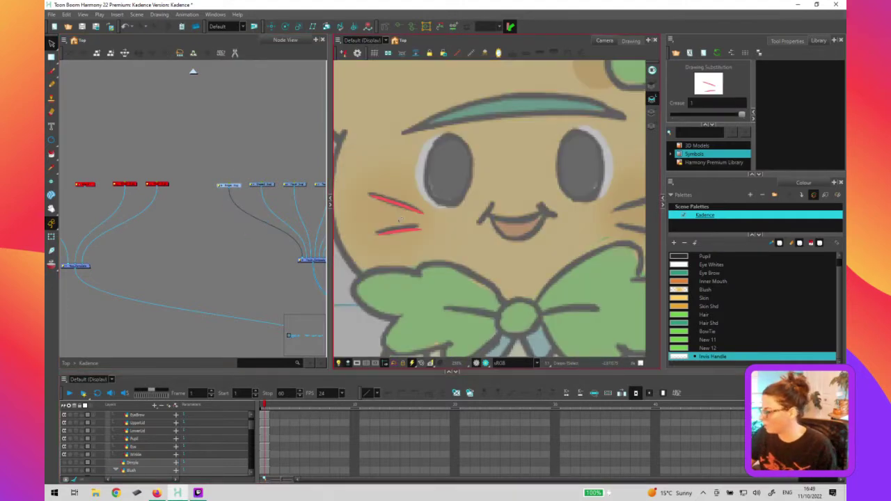
pyautogui.click(404, 227)
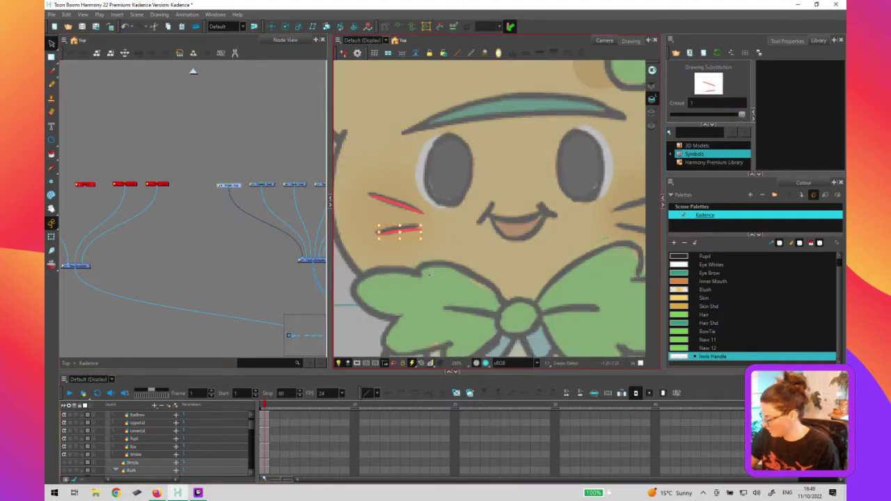
pyautogui.press('Delete')
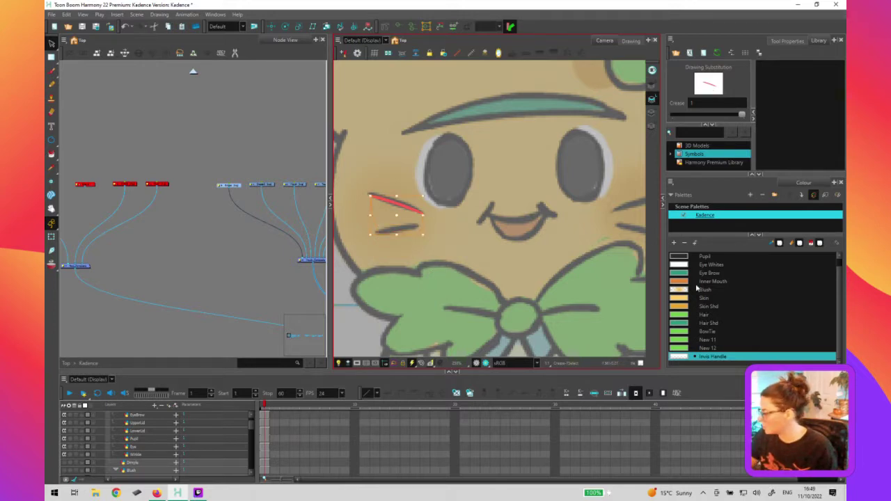
# Colour the crease patch with the Skin swatch and rotate and move it onto the left corner of the mouth
pyautogui.click(716, 298)
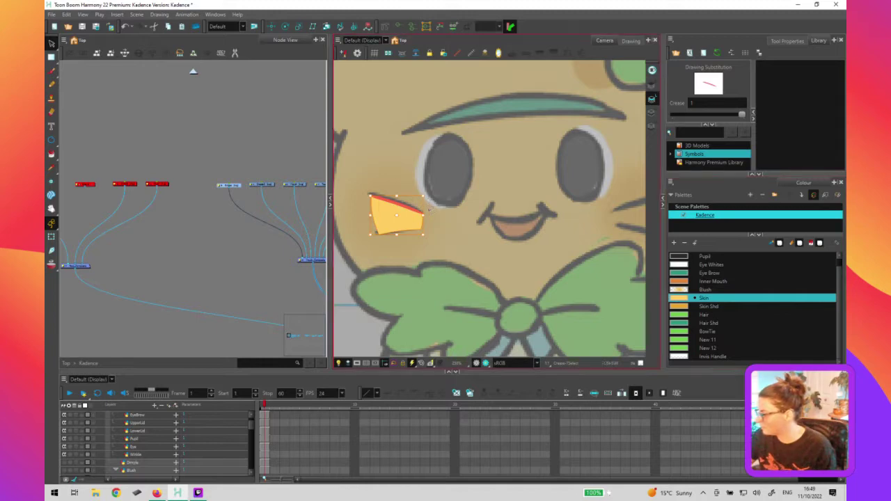
pyautogui.moveTo(392, 164); pyautogui.dragTo(386, 260)
pyautogui.moveTo(430, 195); pyautogui.dragTo(404, 255)
pyautogui.moveTo(395, 221); pyautogui.dragTo(479, 209)
pyautogui.press('2')
pyautogui.press('2')
pyautogui.press('2')
pyautogui.press('2')
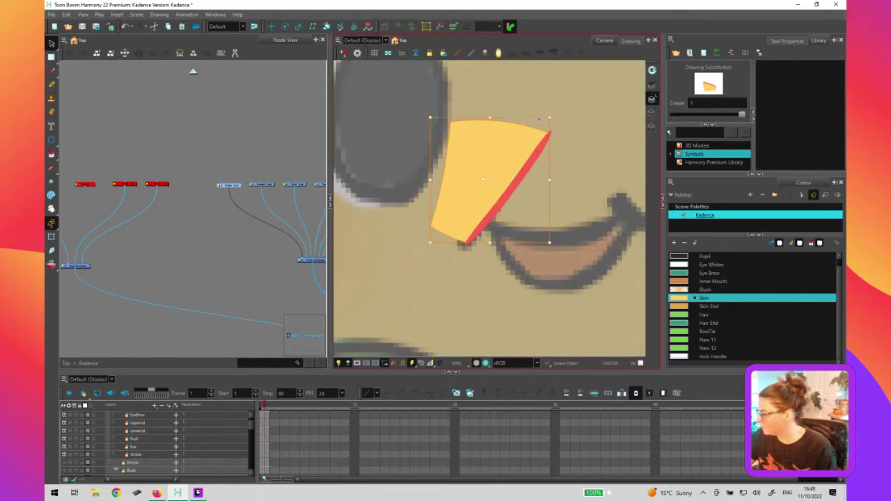
# Scale the crease patch down and align its red line with the sketched crease at the left mouth corner
pyautogui.moveTo(547, 120); pyautogui.dragTo(501, 188)
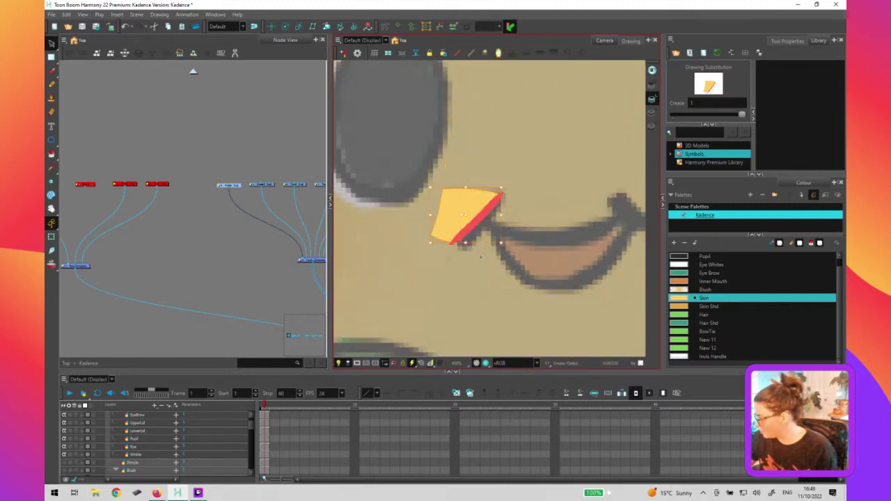
pyautogui.click(485, 245)
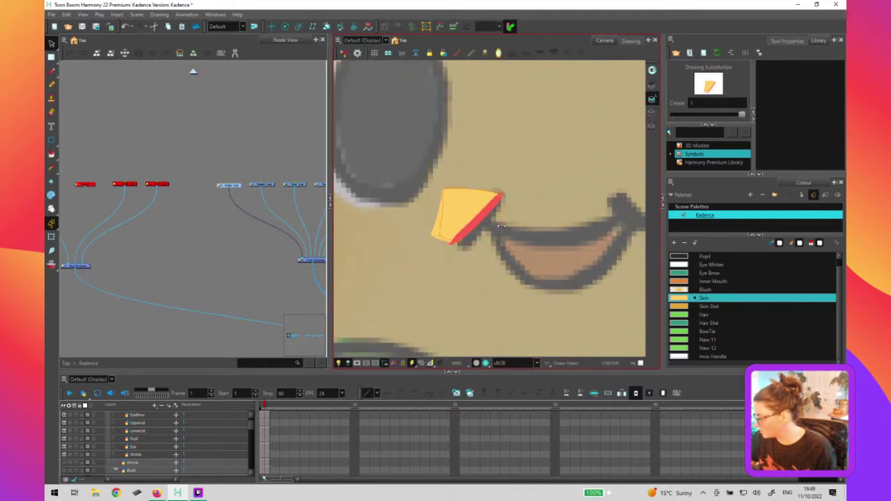
pyautogui.click(499, 226)
pyautogui.moveTo(479, 243); pyautogui.dragTo(481, 244)
pyautogui.click(456, 176)
# Round off the outer edge of the left crease's skin patch with the Contour Editor
pyautogui.hotkey('alt', 'q')
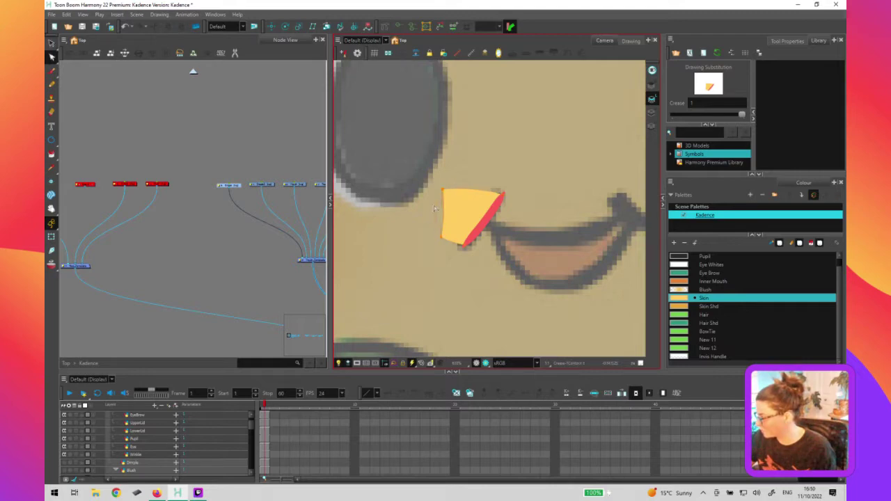
pyautogui.moveTo(442, 213); pyautogui.dragTo(435, 213)
pyautogui.moveTo(464, 187)
pyautogui.mouseDown()
pyautogui.moveTo(460, 178)
pyautogui.moveTo(451, 190)
pyautogui.mouseUp()
pyautogui.moveTo(456, 241)
pyautogui.mouseDown()
pyautogui.moveTo(446, 246)
pyautogui.moveTo(443, 233)
pyautogui.mouseUp()
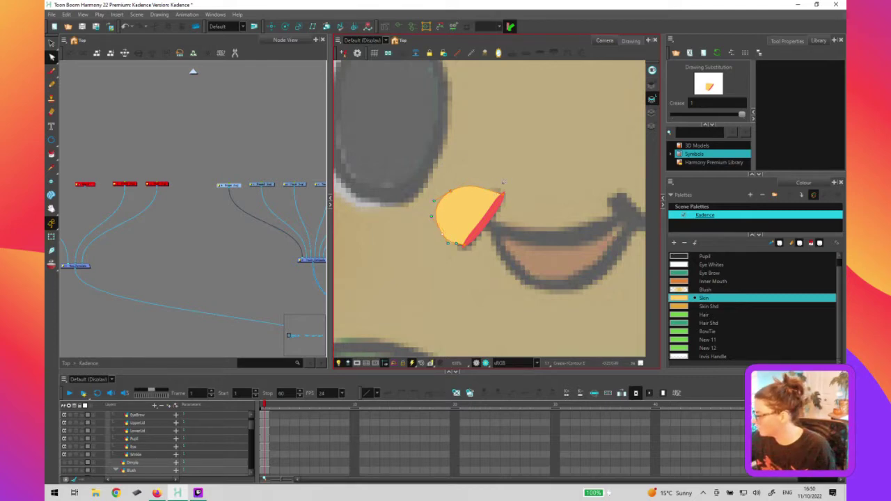
pyautogui.moveTo(485, 189); pyautogui.dragTo(493, 181)
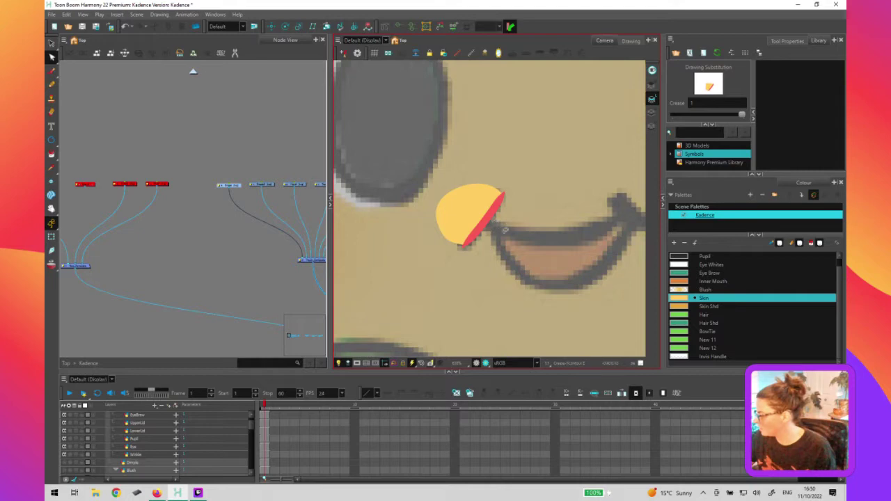
# Refine the upper outer curve of the left skin patch to even out its rounded outline
pyautogui.scroll(3, 491, 237)
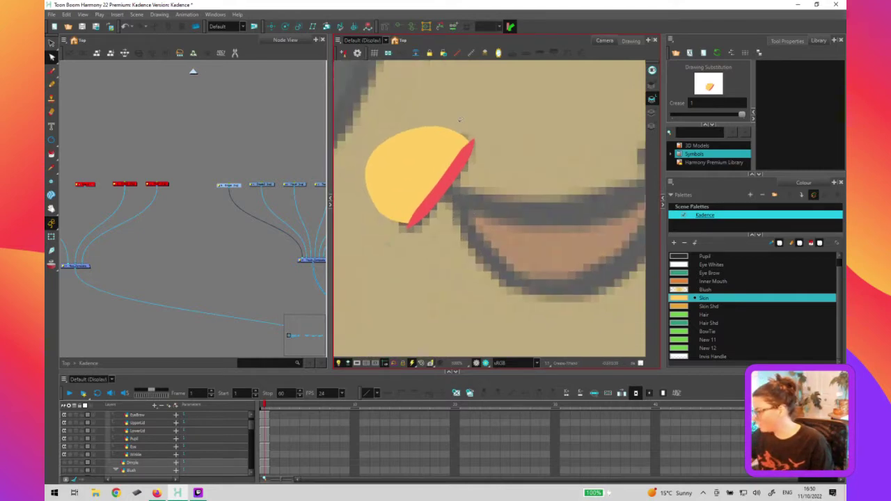
pyautogui.hotkey('alt', 'w')
pyautogui.click(444, 180)
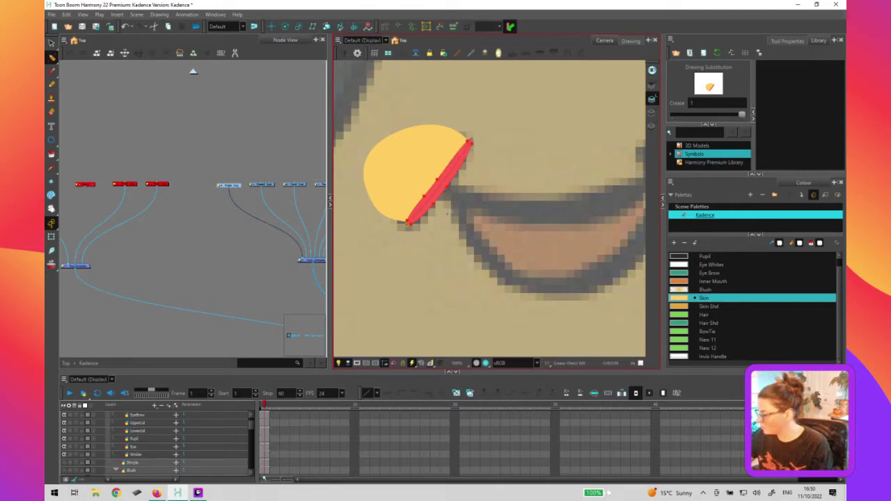
pyautogui.click(475, 186)
pyautogui.press('1')
pyautogui.press('1')
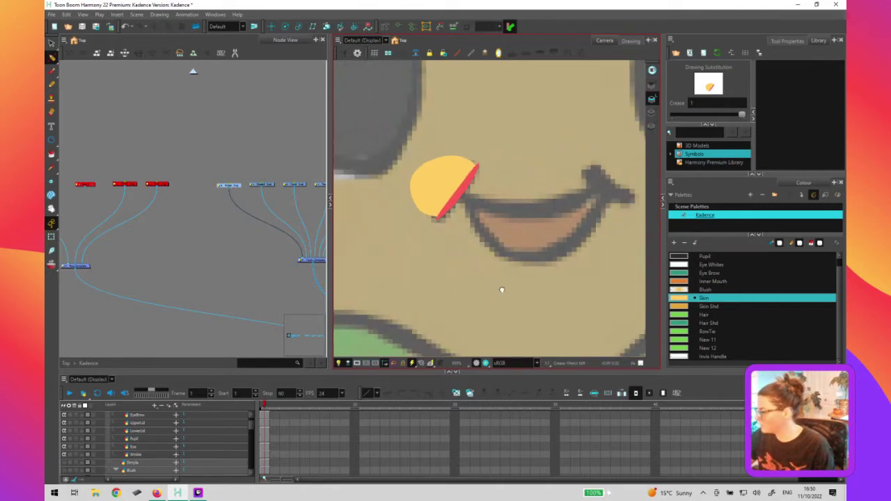
pyautogui.moveTo(502, 290); pyautogui.dragTo(483, 290)
pyautogui.hotkey('alt', 's')
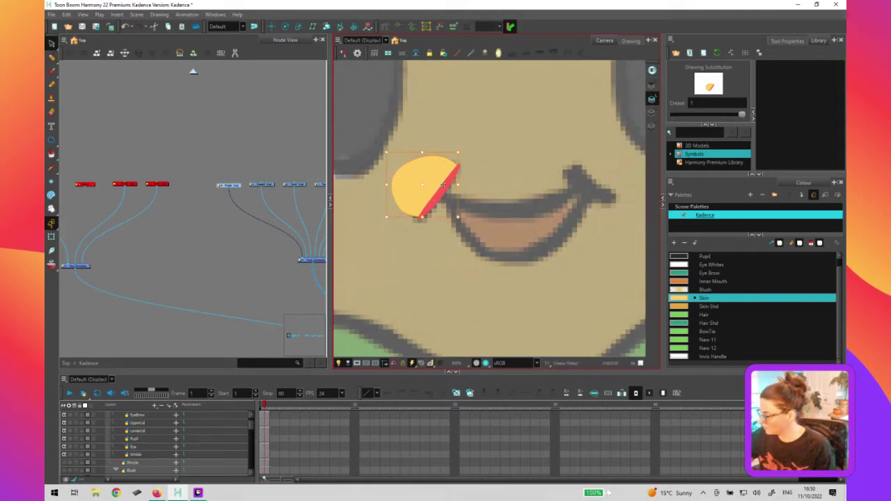
pyautogui.hotkey('alt', 'q')
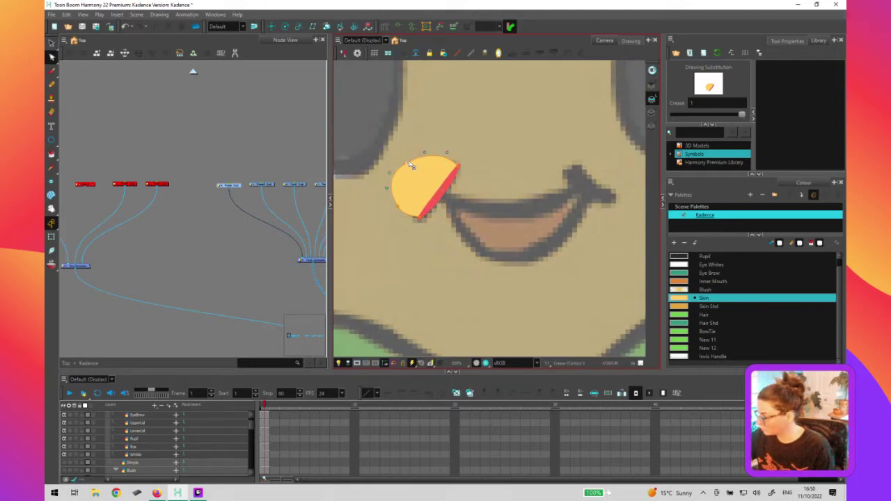
pyautogui.moveTo(406, 163); pyautogui.dragTo(408, 160)
pyautogui.click(398, 206)
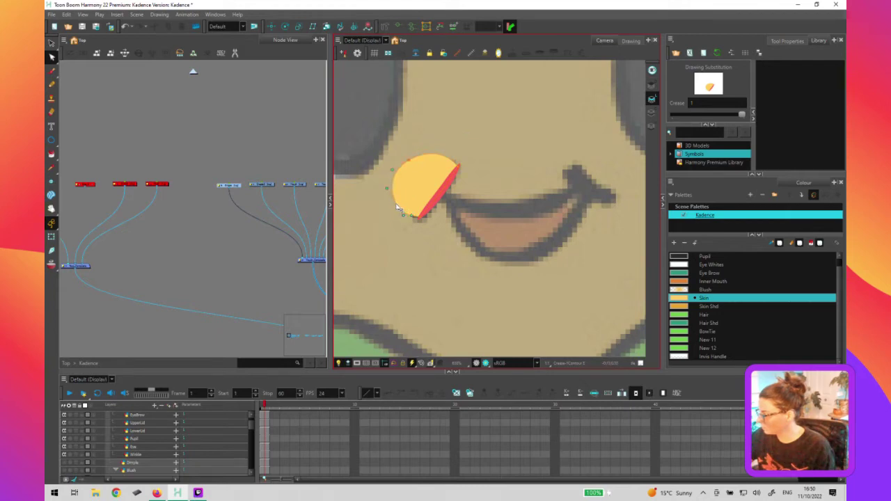
# Bow the left crease's red line slightly outward towards the mouth
pyautogui.moveTo(485, 136); pyautogui.dragTo(421, 229)
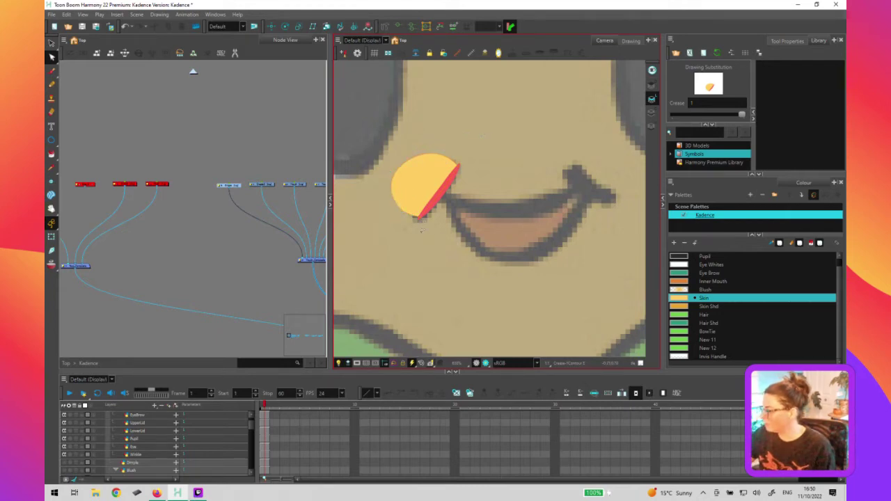
pyautogui.click(442, 199)
pyautogui.moveTo(443, 200); pyautogui.dragTo(462, 202)
pyautogui.hotkey('alt', 's')
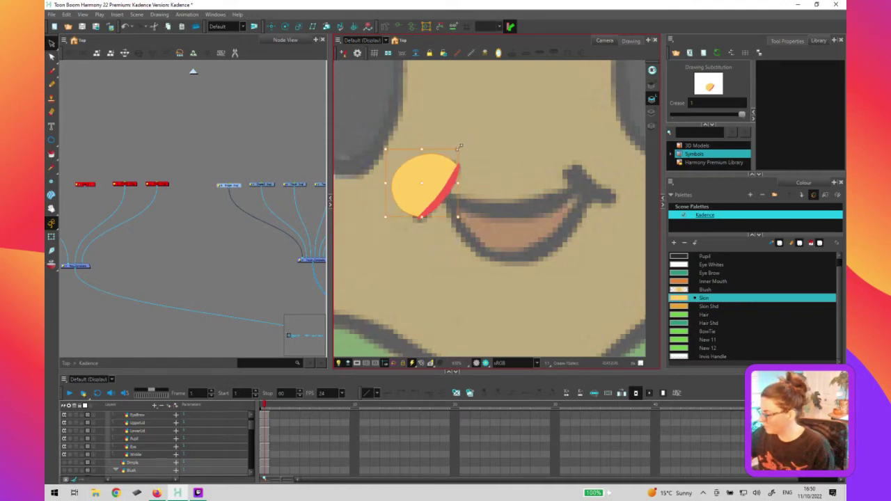
# Place a horizontally flipped copy of the crease in the Crease2 drawing at the right corner of the mouth
pyautogui.click(263, 184)
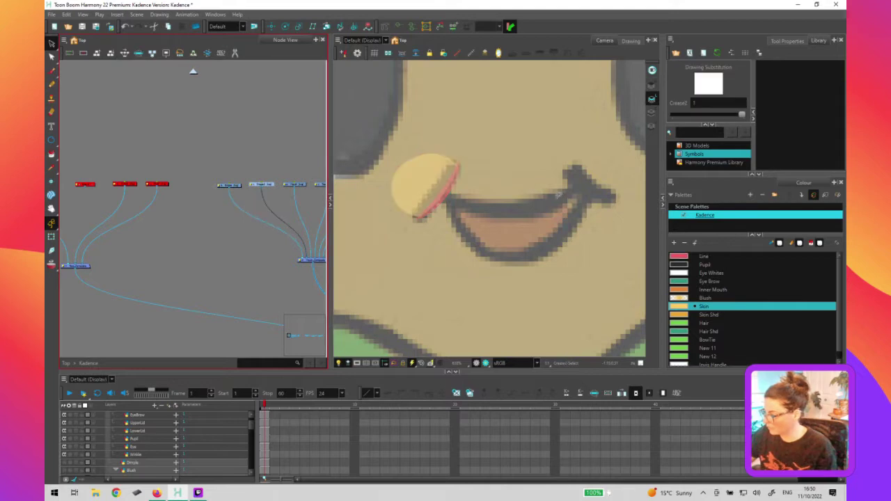
pyautogui.click(790, 40)
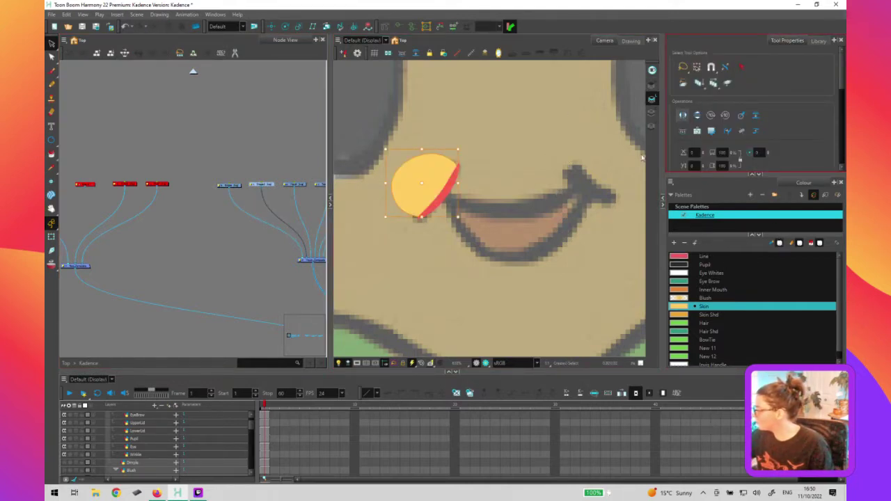
pyautogui.click(683, 115)
pyautogui.moveTo(616, 186); pyautogui.dragTo(615, 199)
pyautogui.moveTo(612, 234); pyautogui.dragTo(510, 250)
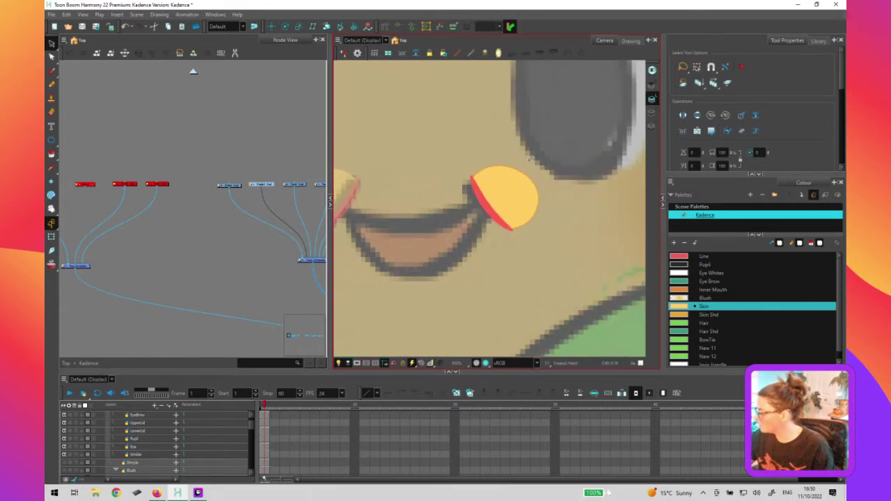
# Rotate, resize and nudge the flipped crease to fit the sketched line at the right mouth corner
pyautogui.moveTo(525, 159); pyautogui.dragTo(521, 160)
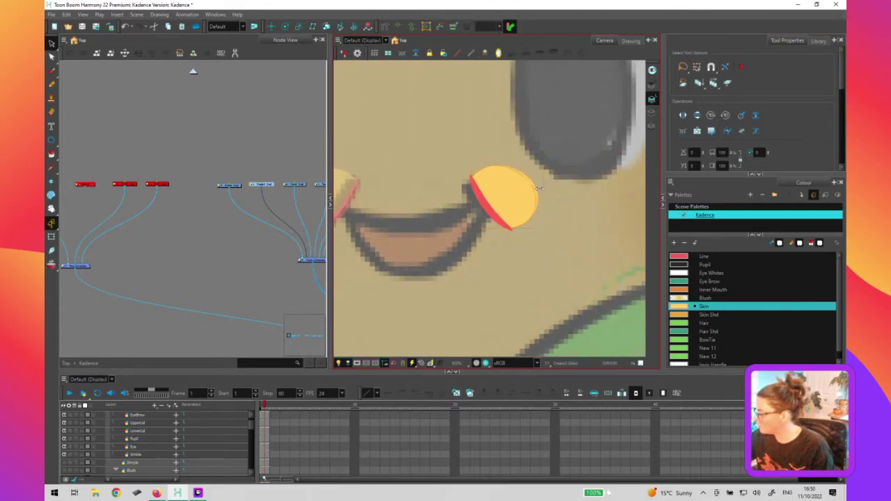
pyautogui.moveTo(542, 203); pyautogui.dragTo(541, 192)
pyautogui.moveTo(522, 223); pyautogui.dragTo(513, 198)
pyautogui.click(519, 159)
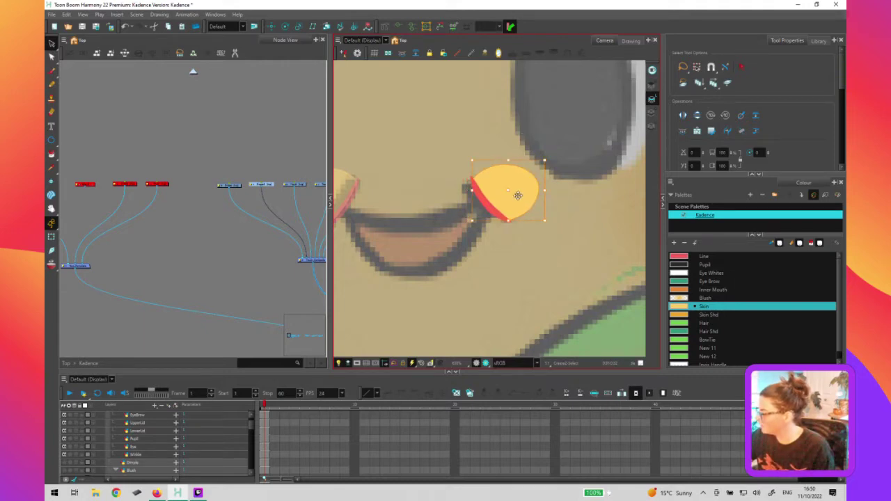
pyautogui.moveTo(520, 195); pyautogui.dragTo(517, 195)
pyautogui.click(553, 198)
pyautogui.moveTo(503, 245); pyautogui.dragTo(552, 239)
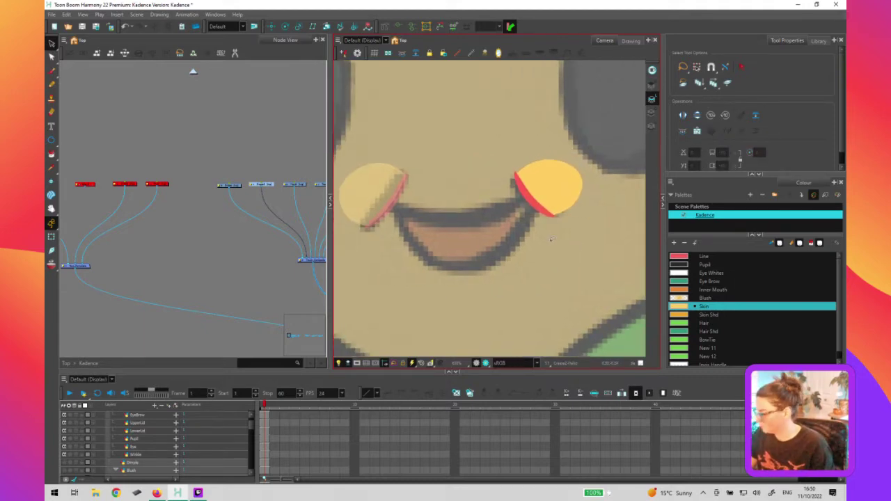
# Adjust the rounded outer contour of the right crease's skin patch with the Contour Editor
pyautogui.hotkey('alt', 'q')
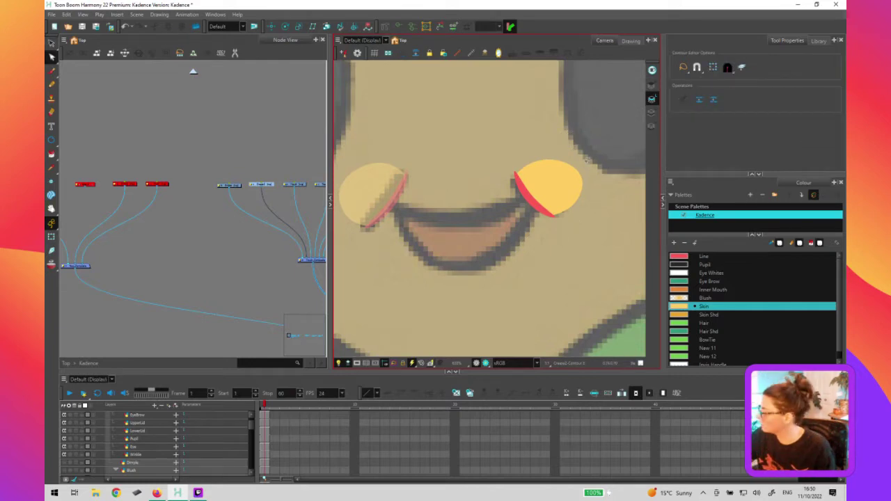
pyautogui.moveTo(588, 172); pyautogui.dragTo(559, 161)
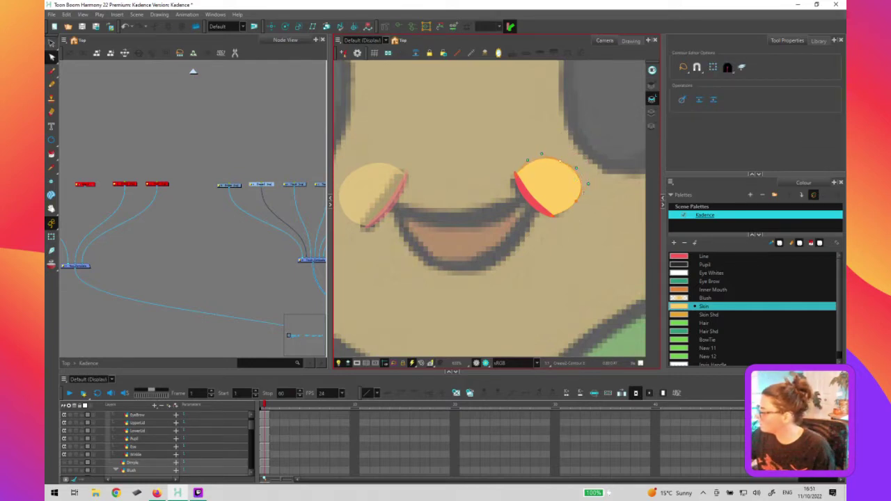
pyautogui.click(591, 238)
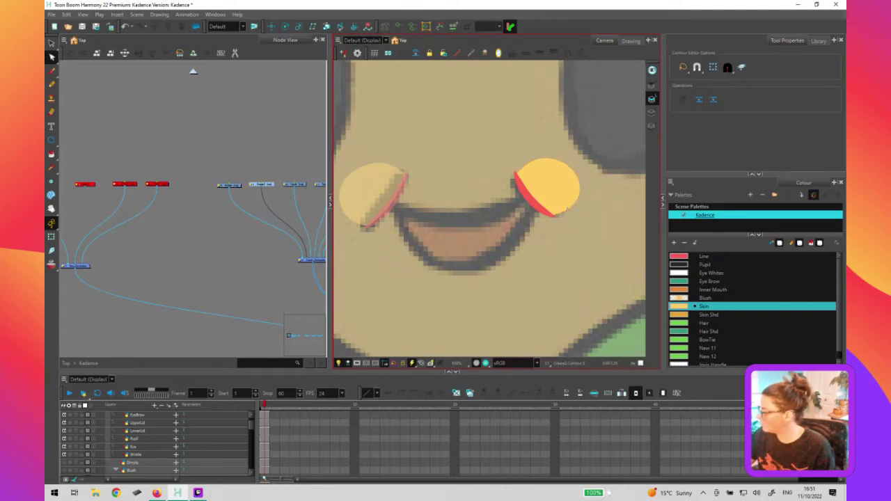
# Select the Mouth drawing node for drawing
pyautogui.moveTo(284, 201); pyautogui.dragTo(208, 204)
pyautogui.click(211, 191)
pyautogui.moveTo(490, 295); pyautogui.dragTo(508, 266)
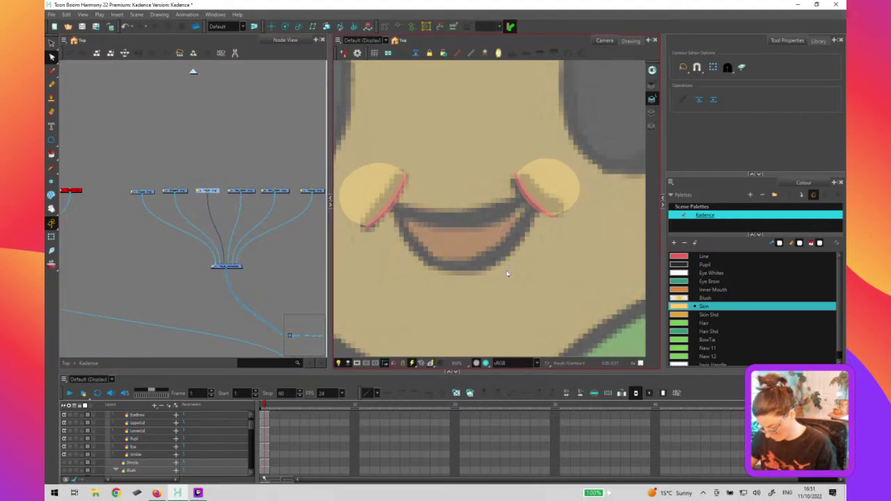
pyautogui.hotkey('alt', '7')
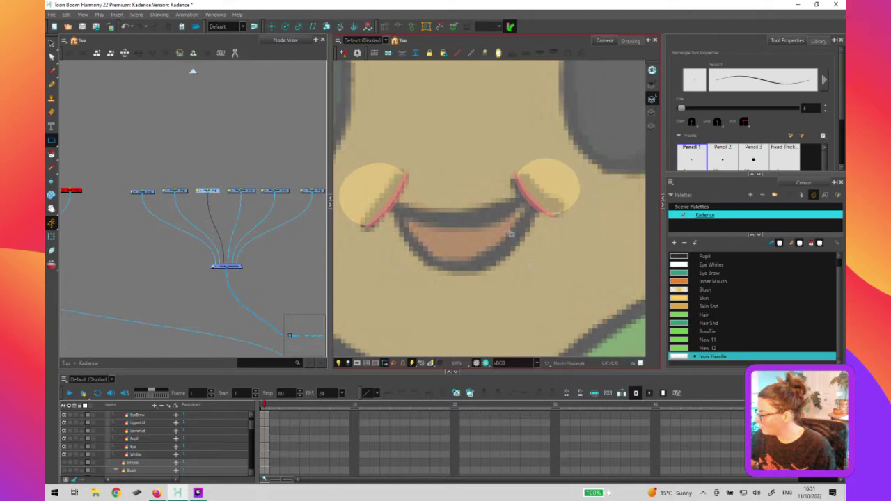
pyautogui.press('k')
pyautogui.hotkey('alt', 's')
pyautogui.press('Delete')
# Make the Line colour semi-transparent by setting its alpha to 102
pyautogui.click(842, 316)
pyautogui.scroll(1, 766, 293)
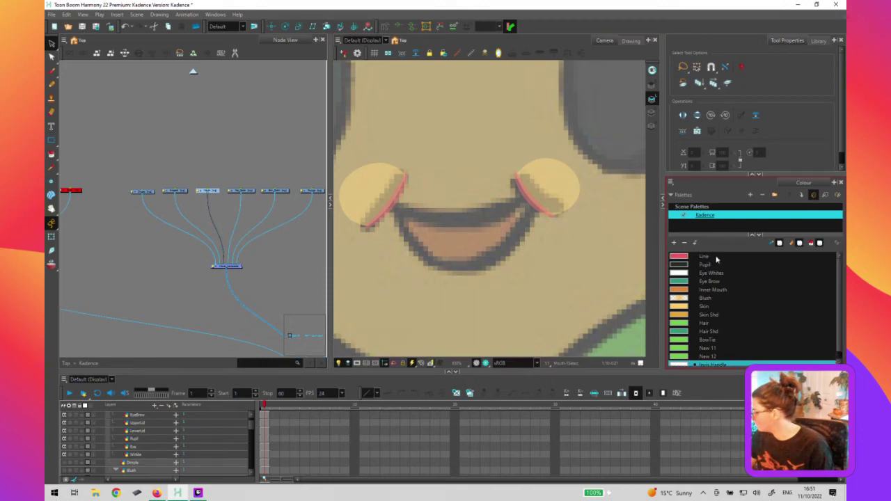
pyautogui.click(678, 257)
pyautogui.doubleClick(678, 256)
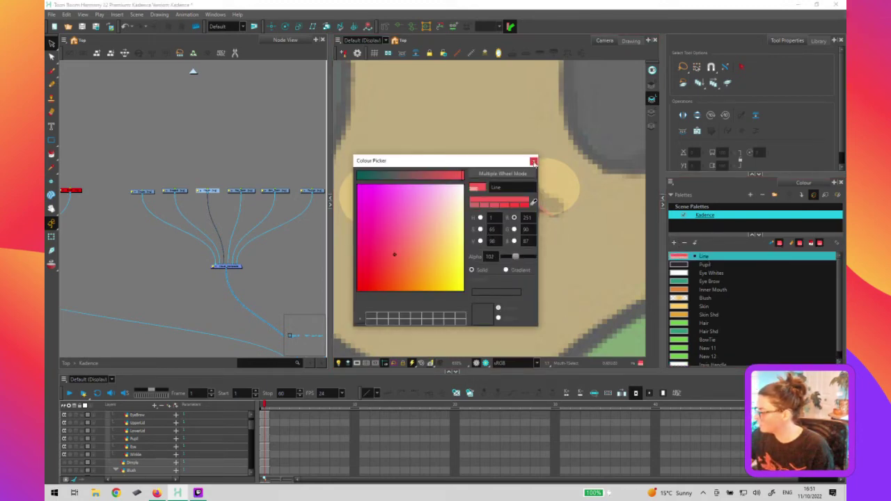
pyautogui.click(533, 161)
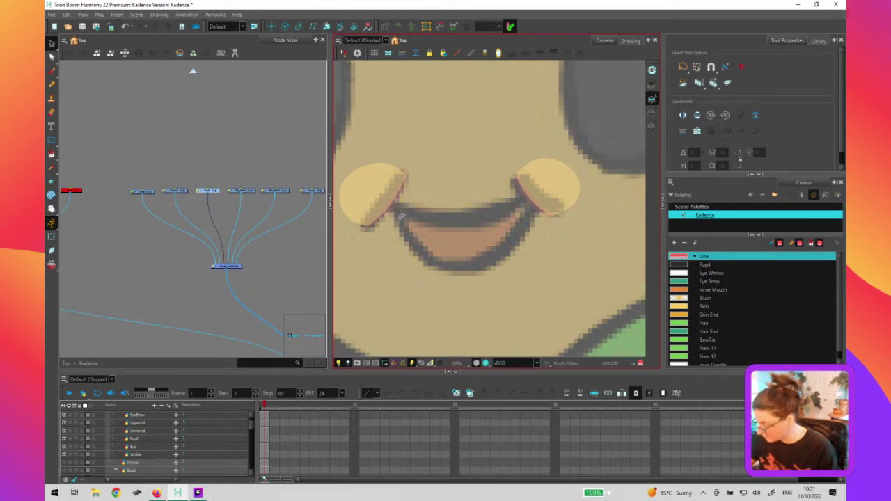
# Draw a rectangle in the Line colour around the sketched mouth and pull its upper corners out to the creases with the Contour Editor
pyautogui.hotkey('alt', '7')
pyautogui.moveTo(392, 204); pyautogui.dragTo(529, 275)
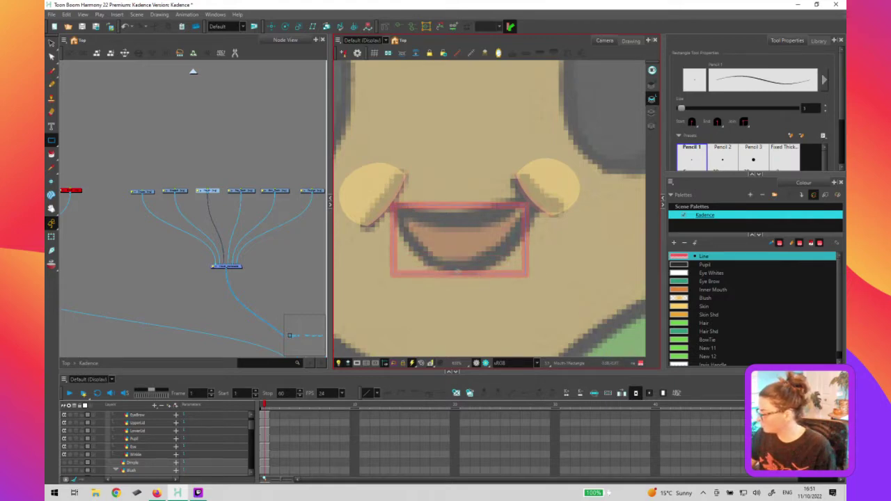
pyautogui.hotkey('alt', 'q')
pyautogui.press('2')
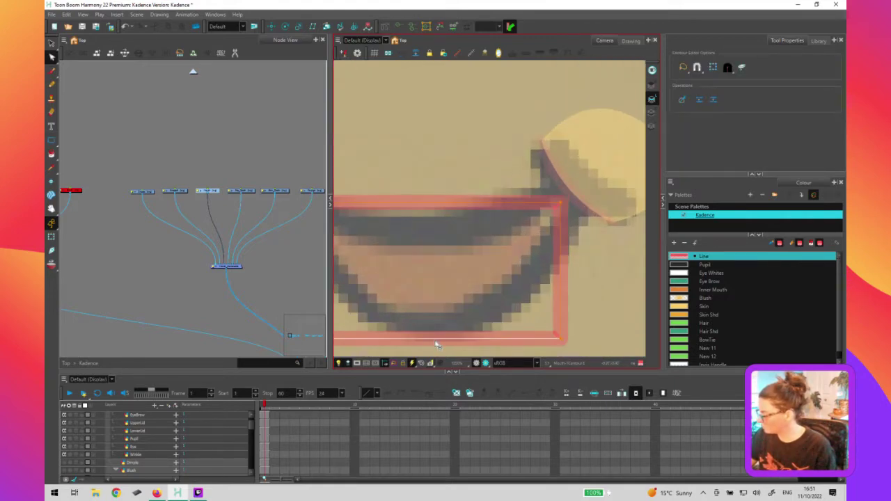
pyautogui.press('1')
pyautogui.press('1')
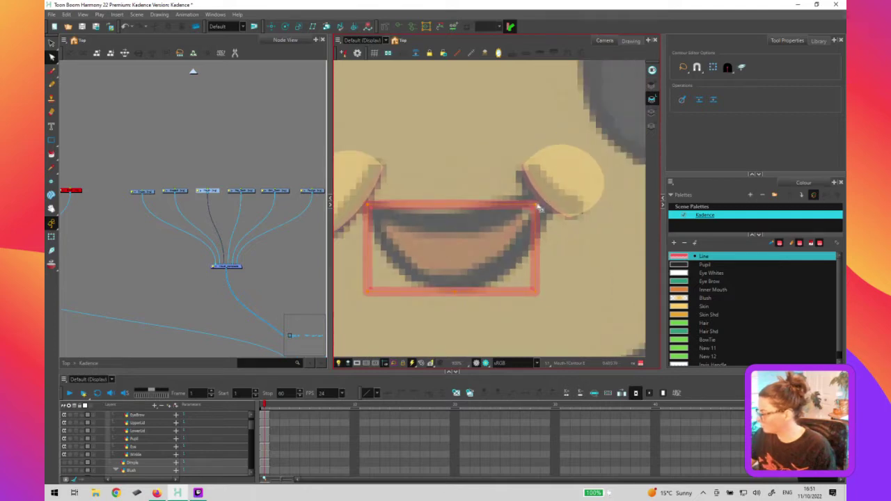
pyautogui.moveTo(549, 202); pyautogui.dragTo(546, 200)
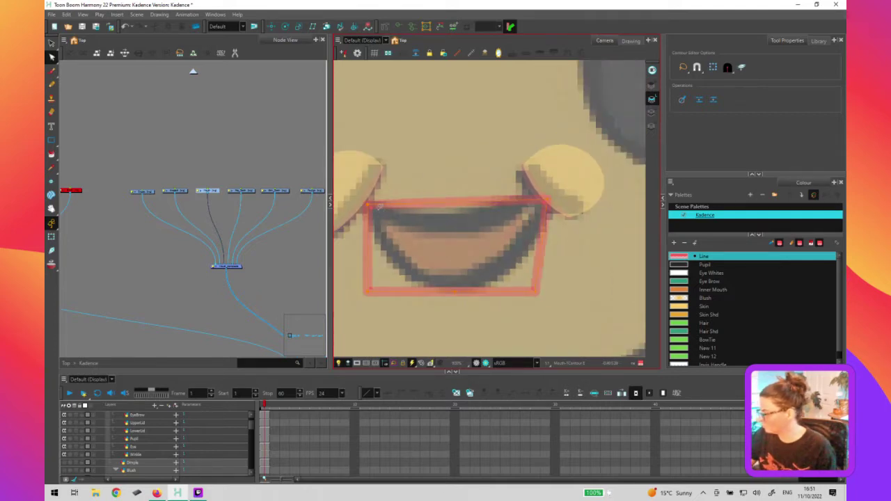
pyautogui.moveTo(364, 203); pyautogui.dragTo(359, 201)
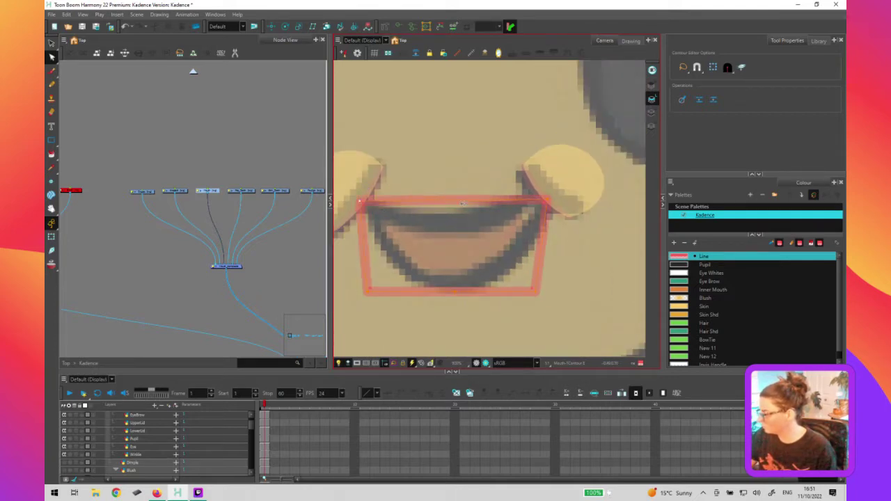
# Curve the outline's upper edge down at its middle and merge the lower corners into one rounded point at the bottom of the sketched mouth
pyautogui.click(456, 204)
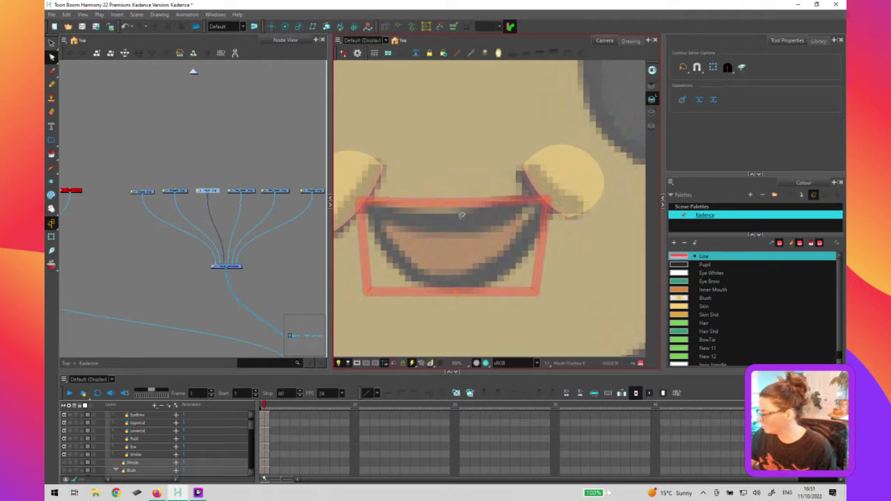
pyautogui.moveTo(471, 207); pyautogui.dragTo(467, 218)
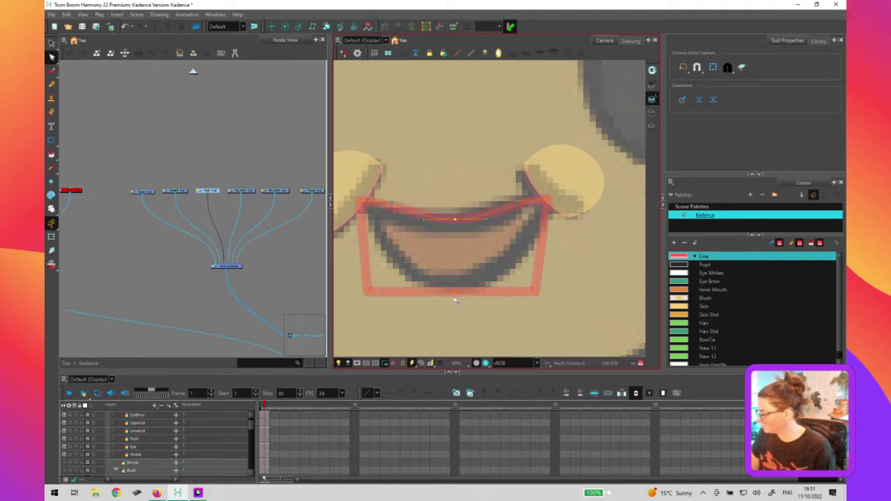
pyautogui.moveTo(455, 289); pyautogui.dragTo(455, 286)
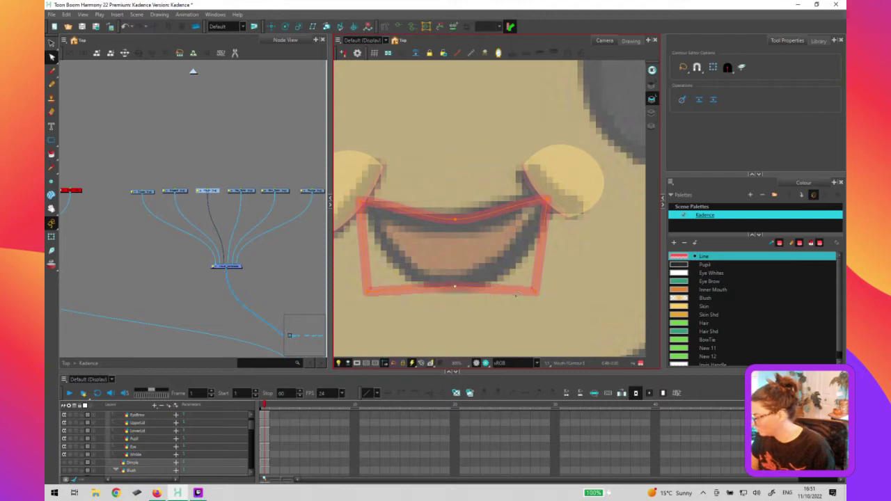
pyautogui.moveTo(535, 290); pyautogui.dragTo(456, 283)
pyautogui.moveTo(369, 290); pyautogui.dragTo(454, 283)
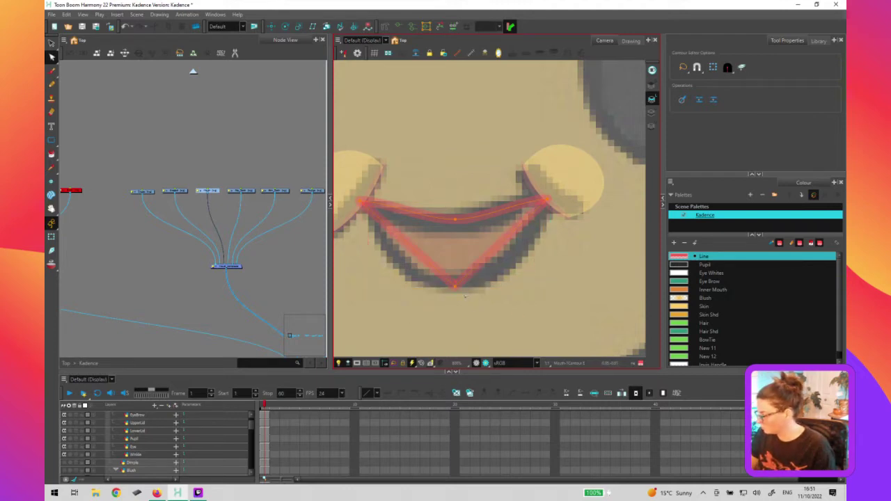
pyautogui.moveTo(519, 291); pyautogui.dragTo(513, 288)
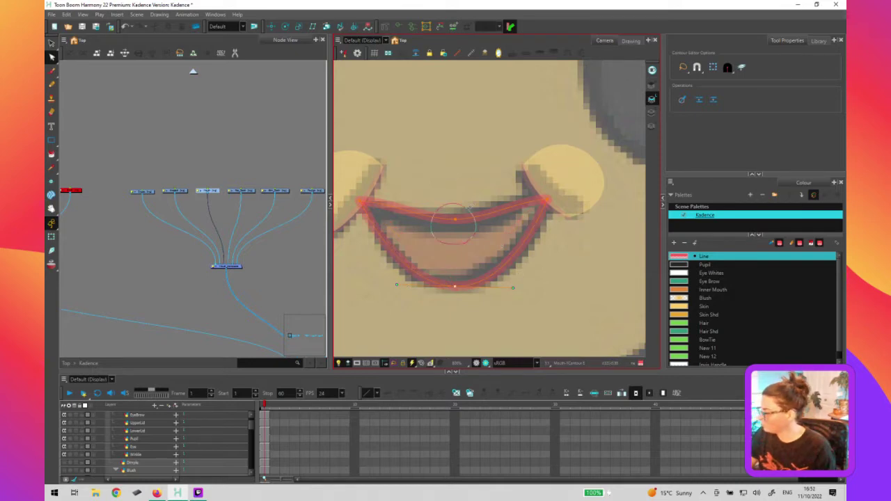
# Fine-tune the points and curve handles of the mouth outline so it follows the sketched lips and meets both creases
pyautogui.moveTo(404, 208); pyautogui.dragTo(407, 214)
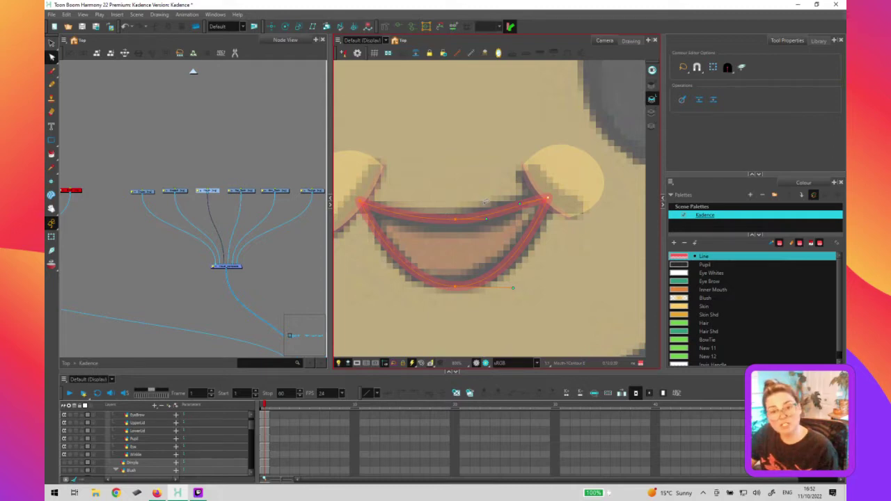
pyautogui.click(455, 220)
pyautogui.press('Down')
pyautogui.moveTo(463, 271)
pyautogui.mouseDown()
pyautogui.moveTo(443, 291)
pyautogui.moveTo(463, 273)
pyautogui.mouseUp()
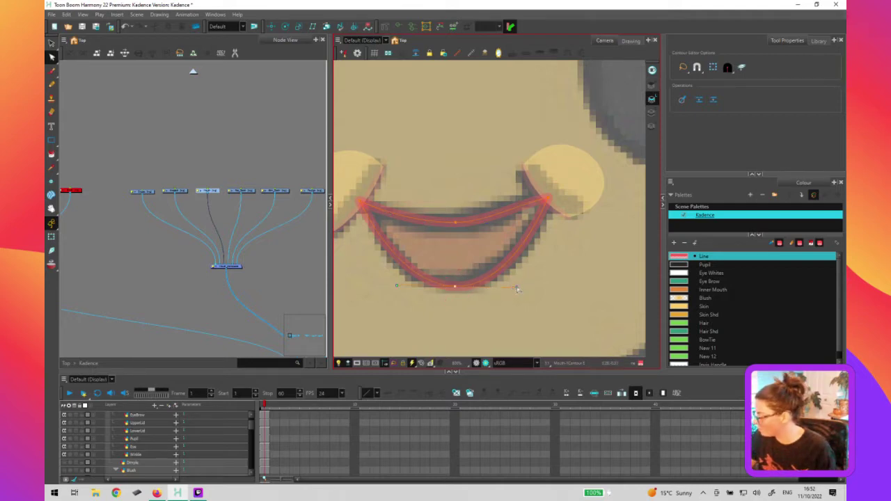
pyautogui.click(457, 223)
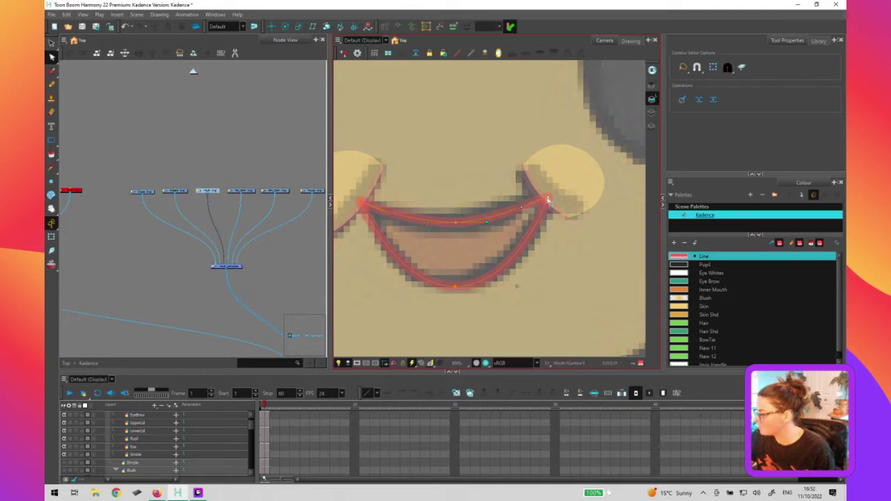
pyautogui.moveTo(547, 200); pyautogui.dragTo(548, 196)
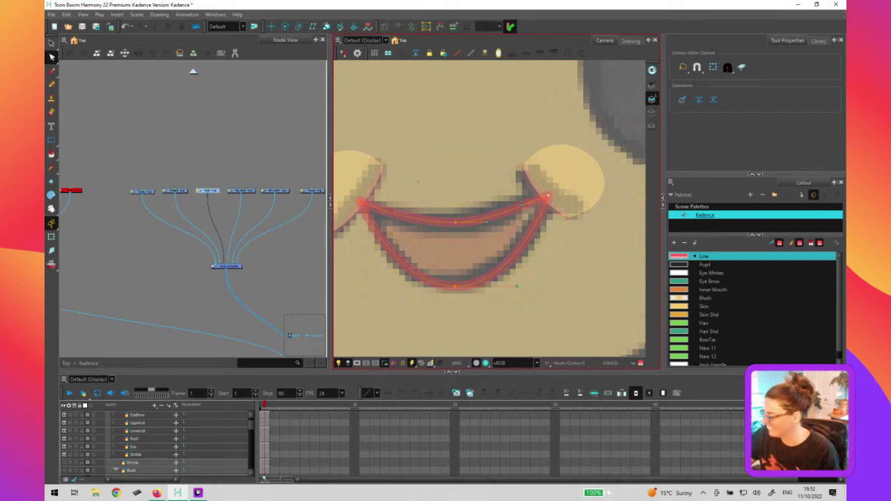
pyautogui.click(360, 202)
pyautogui.click(469, 252)
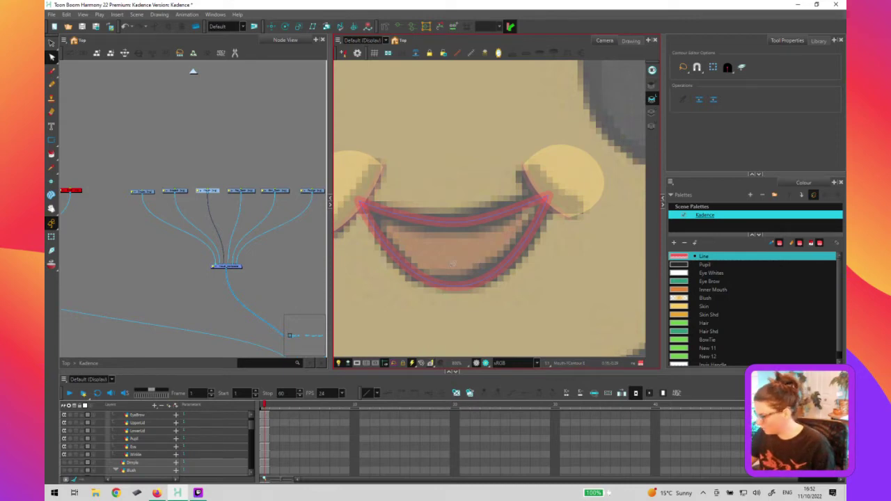
# Fill the mouth outline and recolour the fill with the Inner Mouth swatch
pyautogui.press('i')
pyautogui.click(457, 260)
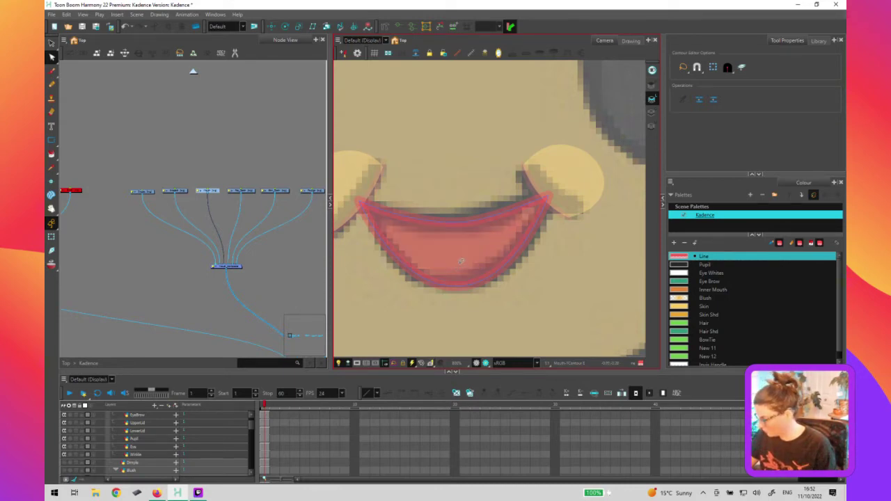
pyautogui.hotkey('alt', 's')
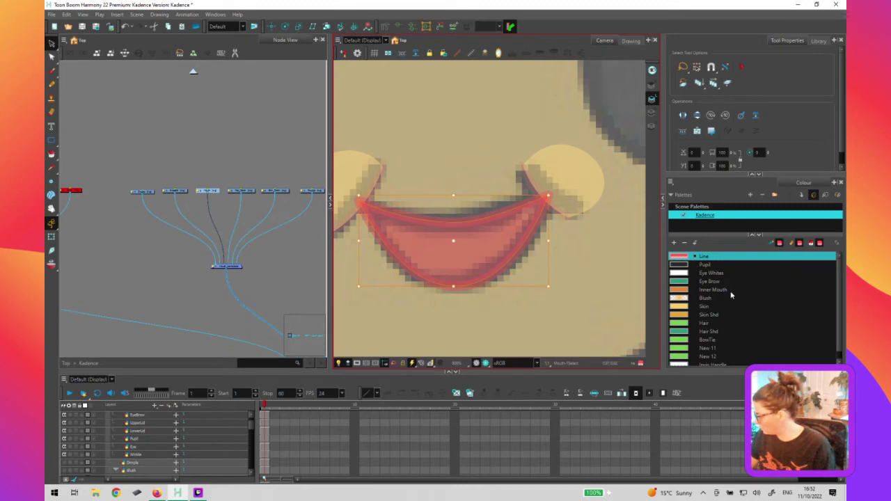
pyautogui.click(731, 291)
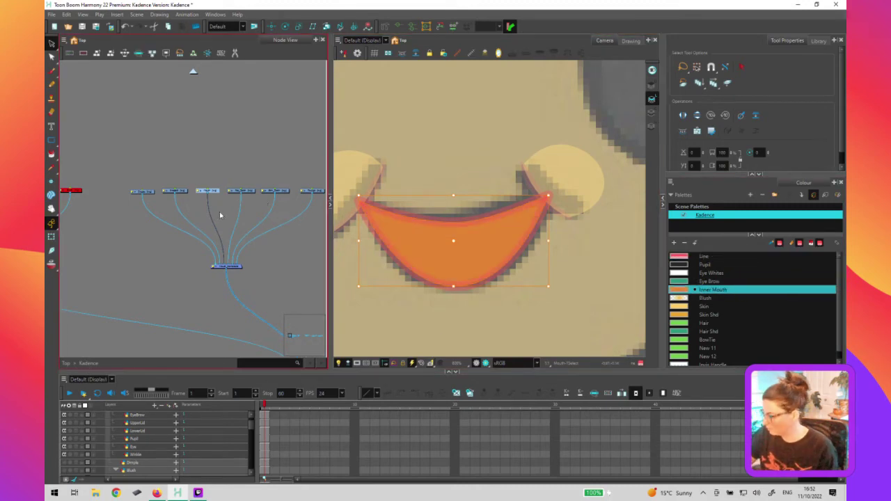
# Disable the Crease, Crease2 and Mouth drawing nodes and select the Top_Teeth node
pyautogui.press('d')
pyautogui.moveTo(124, 181); pyautogui.dragTo(197, 213)
pyautogui.press('d')
pyautogui.click(242, 191)
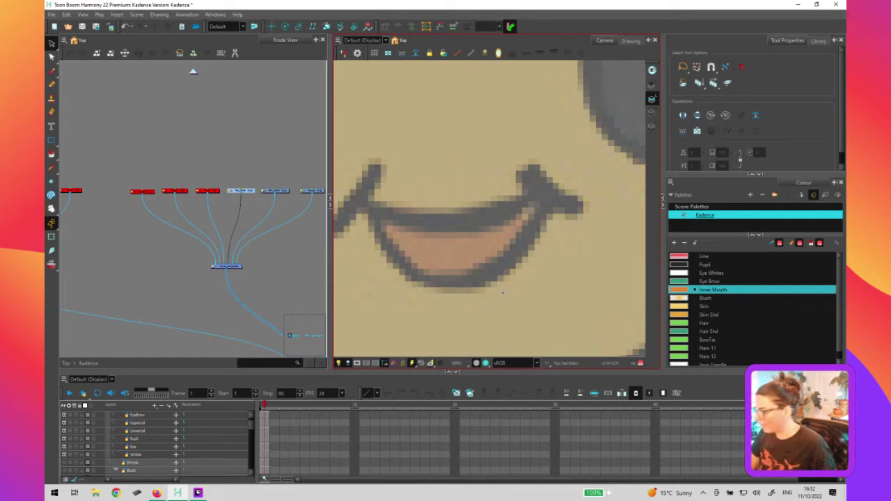
# Enable the Head, Wrinkle, Forehead and Bangs_FR_Detail drawing nodes
pyautogui.click(274, 275)
pyautogui.press('1')
pyautogui.press('1')
pyautogui.press('1')
pyautogui.scroll(2, 199, 246)
pyautogui.scroll(3, 208, 265)
pyautogui.moveTo(104, 170); pyautogui.dragTo(284, 221)
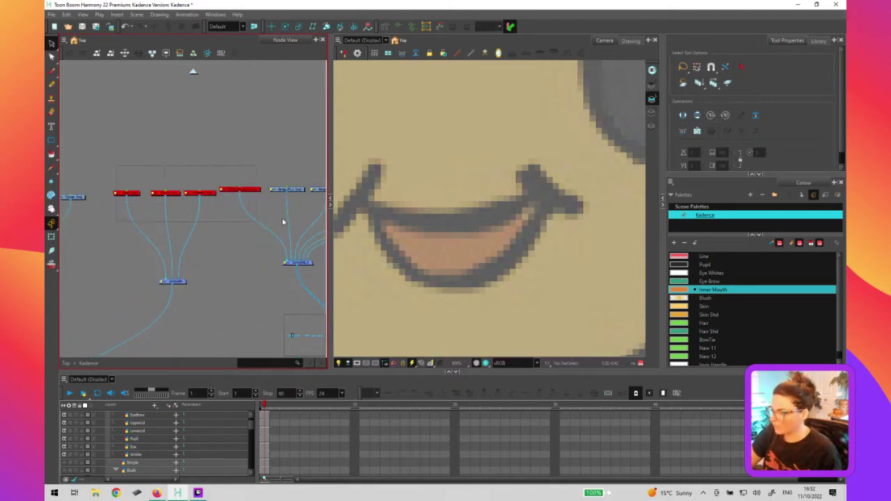
pyautogui.click(233, 287)
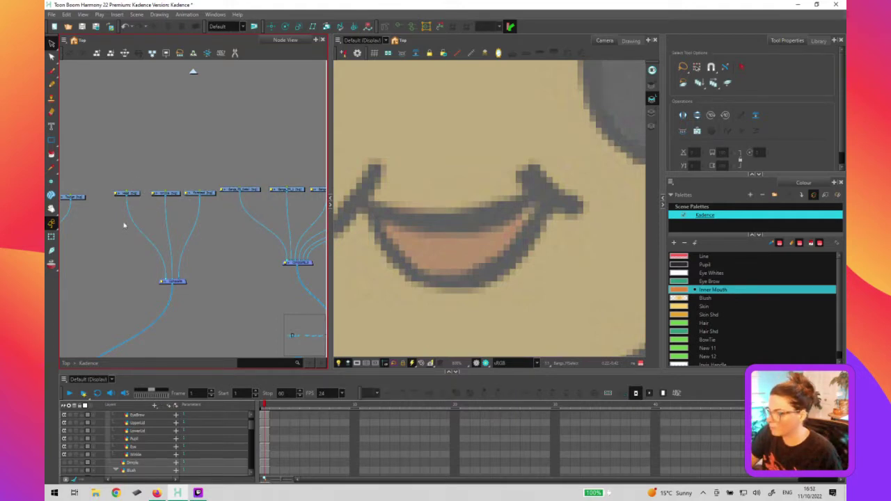
# Space the Wrinkle node evenly between Head and Forehead, and select the Head drawing node with the whole head in view
pyautogui.click(126, 193)
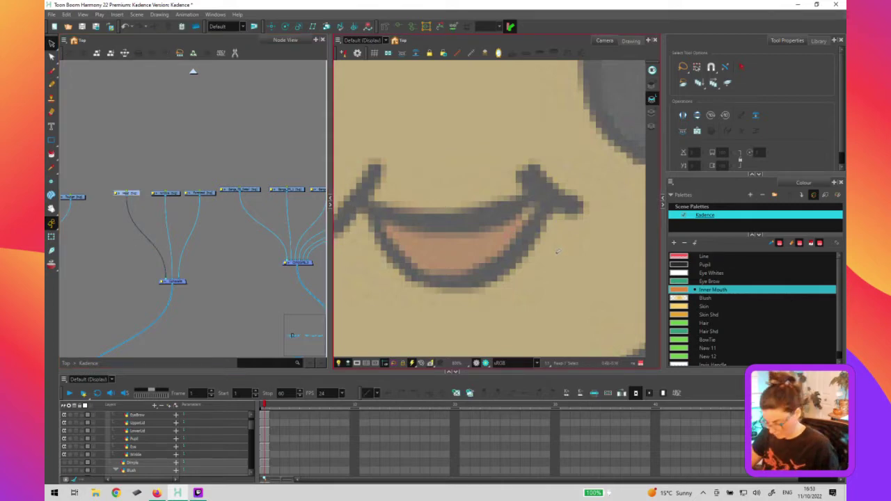
pyautogui.press('1')
pyautogui.scroll(-8, 538, 235)
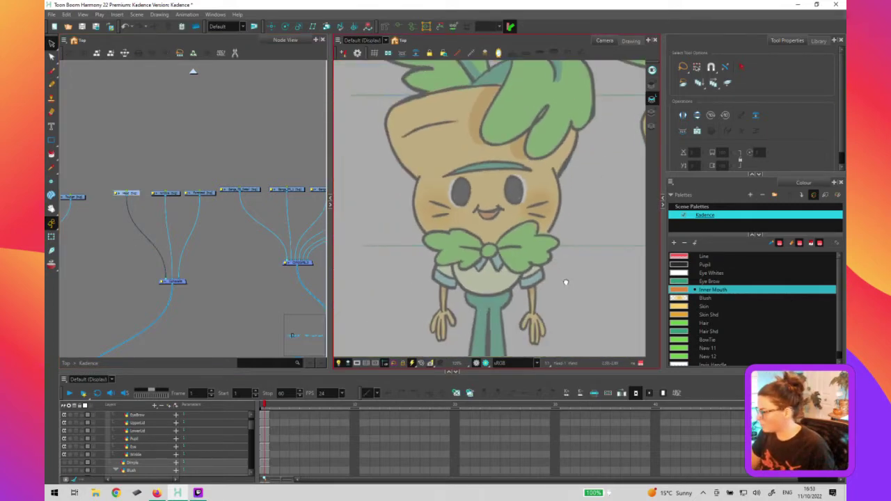
pyautogui.click(175, 222)
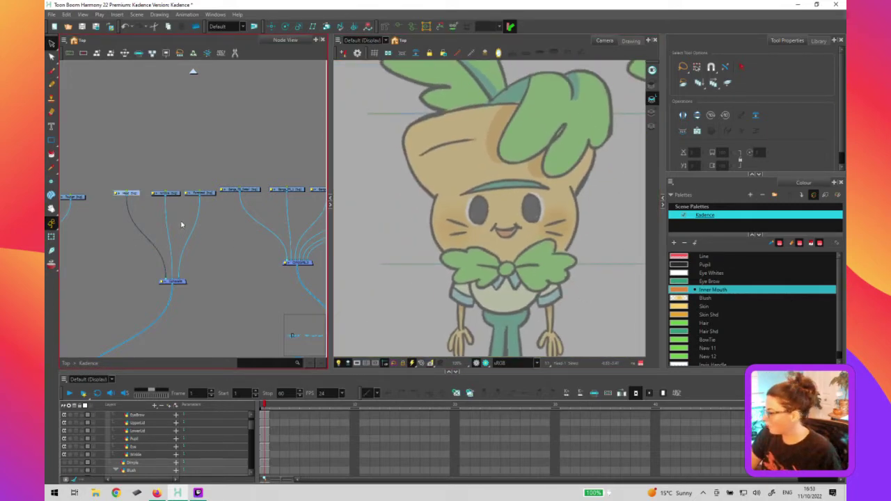
pyautogui.scroll(3, 183, 221)
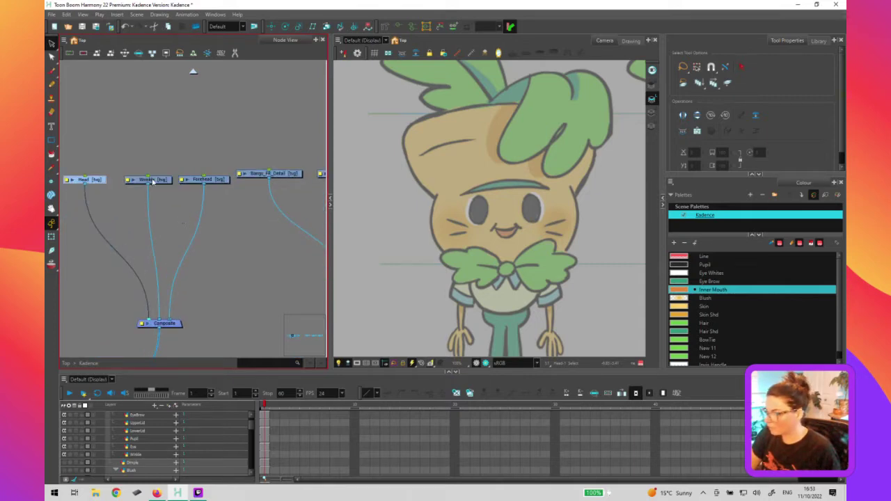
pyautogui.moveTo(155, 181); pyautogui.dragTo(149, 181)
pyautogui.click(218, 181)
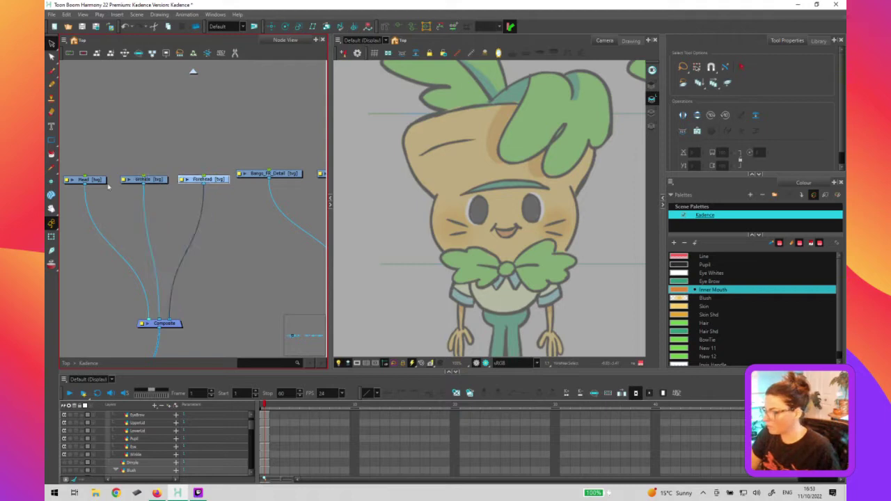
pyautogui.click(96, 181)
pyautogui.moveTo(131, 223); pyautogui.dragTo(149, 216)
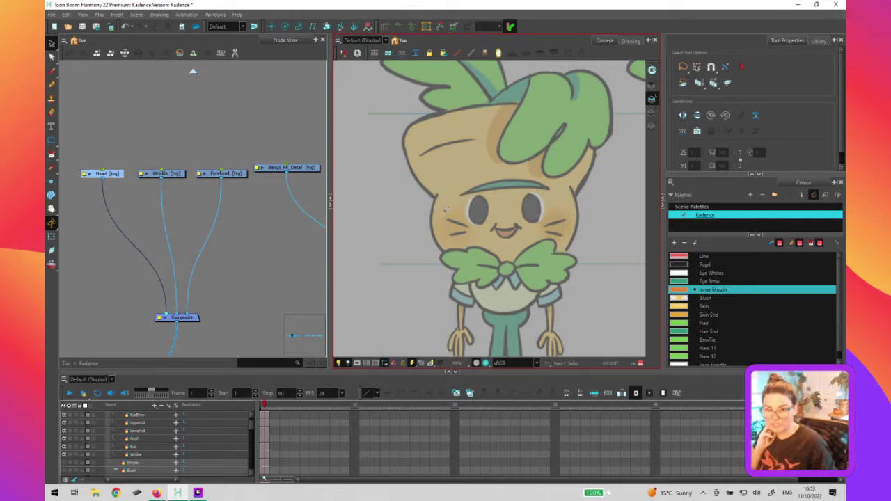
# Enable the Crease and Crease2 drawing nodes above the Mouth_Composite
pyautogui.moveTo(152, 269); pyautogui.dragTo(507, 286)
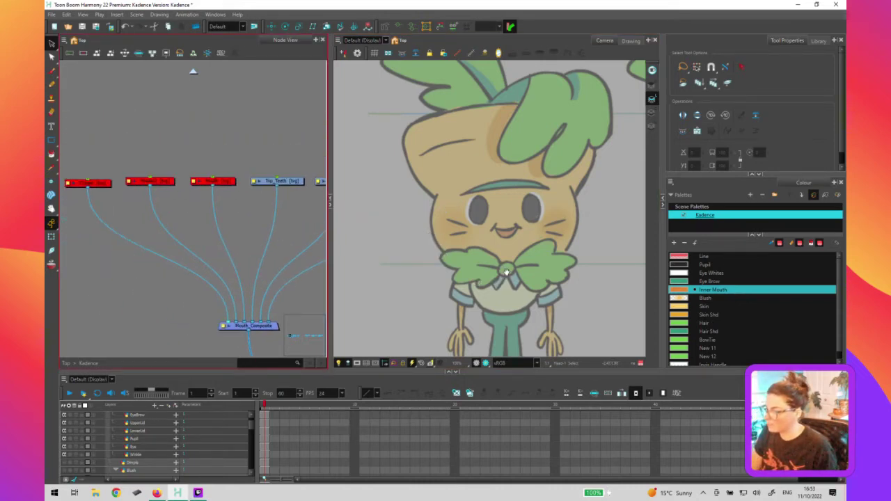
pyautogui.moveTo(174, 160); pyautogui.dragTo(85, 198)
pyautogui.press('a')
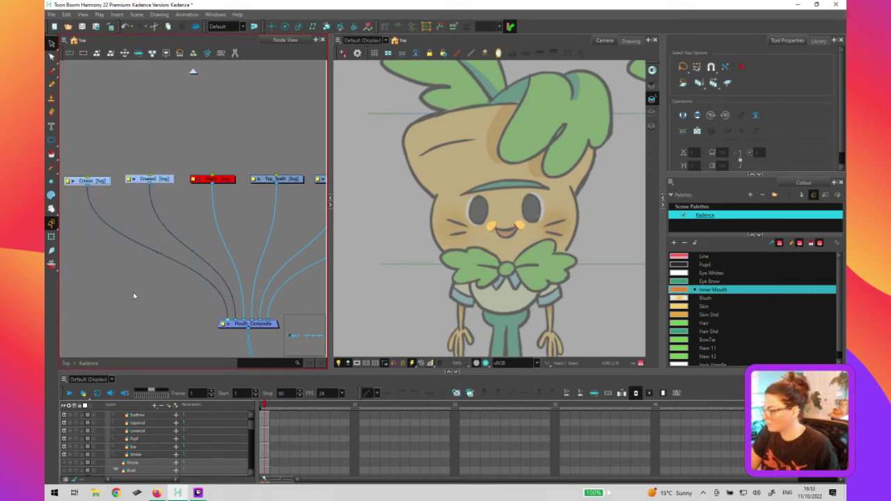
pyautogui.click(133, 296)
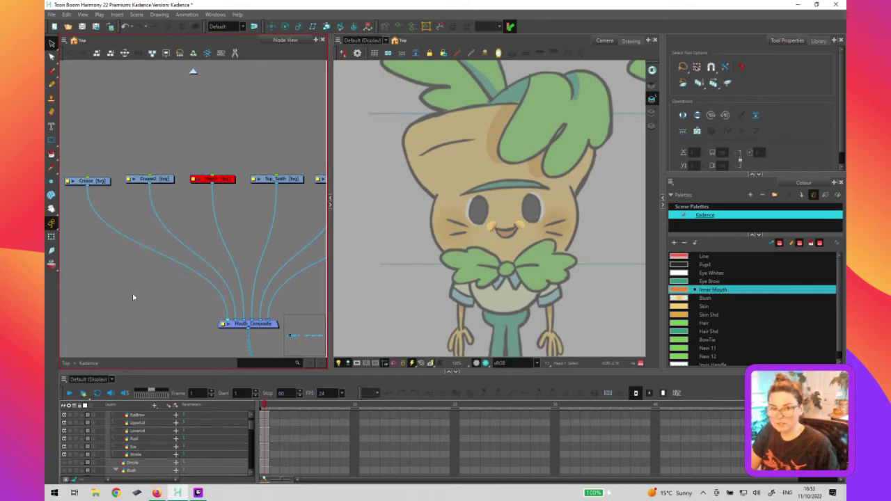
# Move the skin patch of the Crease drawing up off the mouth corner, leaving the crease line in place
pyautogui.scroll(6, 530, 240)
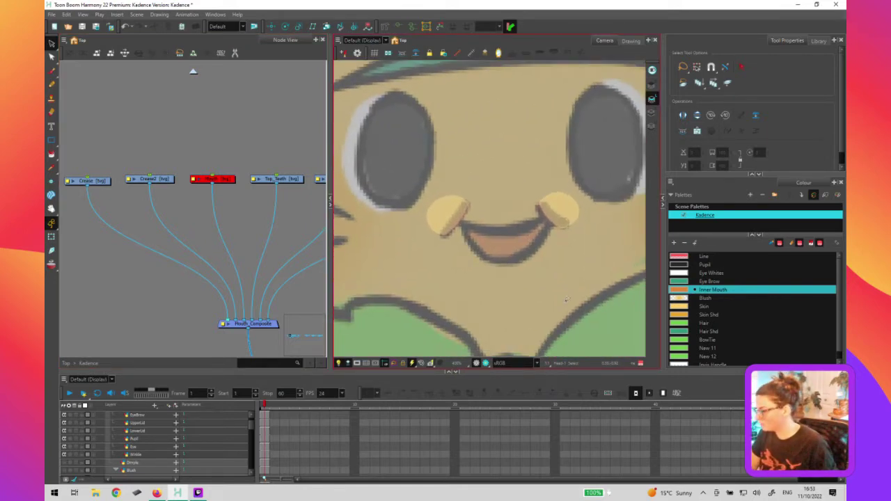
pyautogui.press('space')
pyautogui.moveTo(439, 293); pyautogui.dragTo(453, 273)
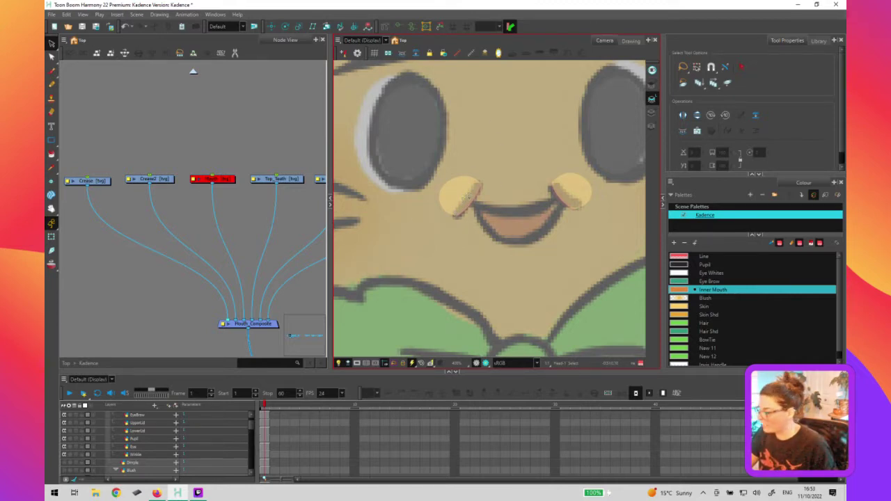
pyautogui.click(481, 204)
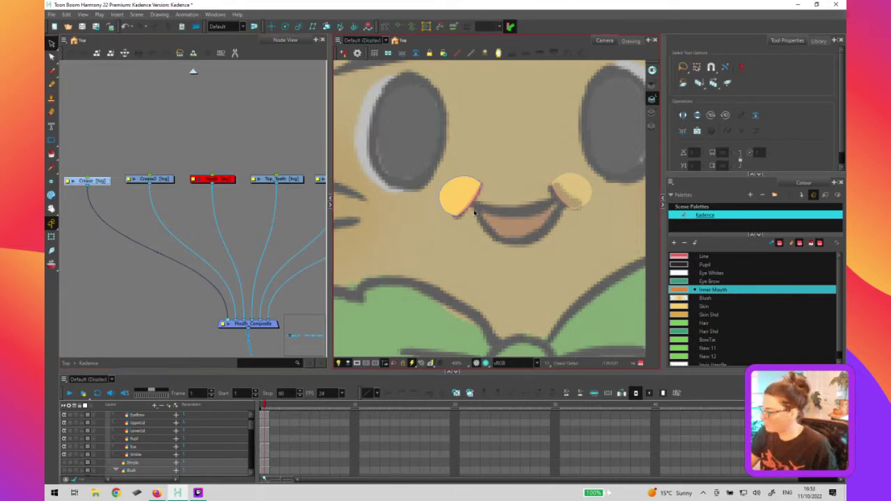
pyautogui.click(468, 180)
pyautogui.moveTo(504, 150); pyautogui.dragTo(487, 214)
pyautogui.moveTo(471, 182); pyautogui.dragTo(469, 136)
pyautogui.click(461, 152)
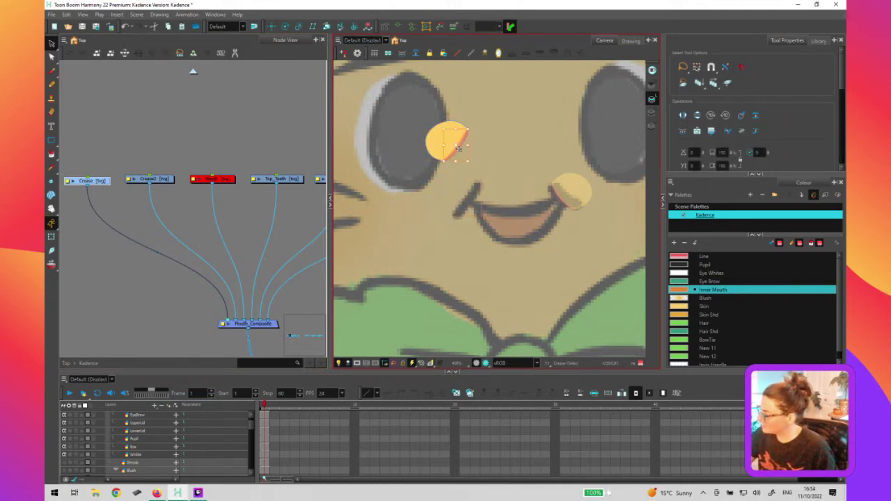
pyautogui.hotkey('ctrl', 'z')
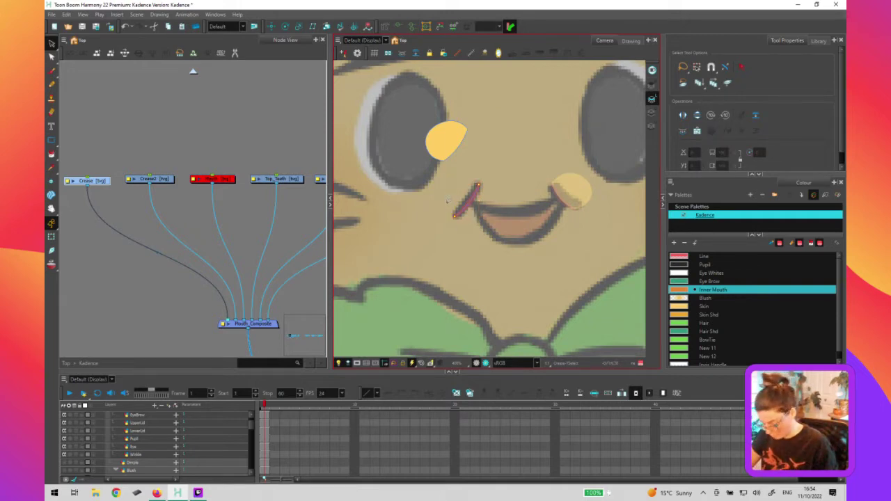
# Draw a curved stroke in the Line colour beside the crease line, from above its upper end down to near its lower end
pyautogui.scroll(3, 486, 221)
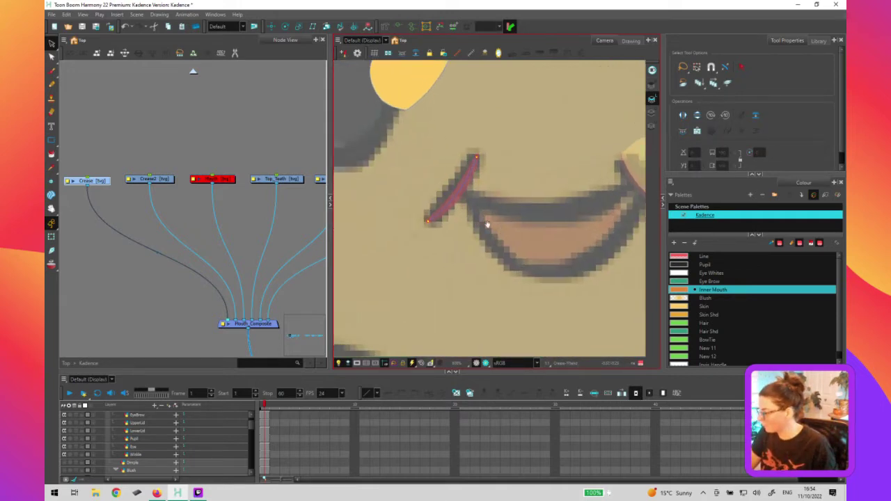
pyautogui.moveTo(487, 224); pyautogui.dragTo(515, 211)
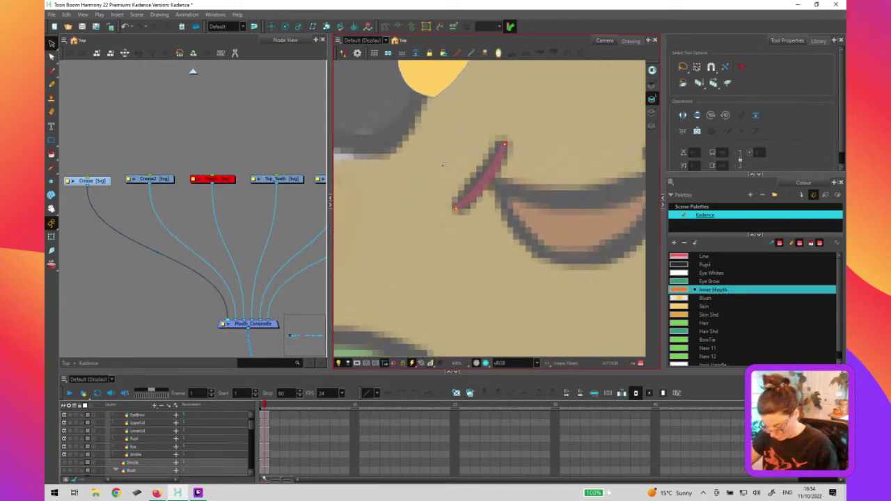
pyautogui.hotkey('alt', '6')
pyautogui.moveTo(413, 176)
pyautogui.mouseDown()
pyautogui.moveTo(471, 115)
pyautogui.moveTo(428, 122)
pyautogui.moveTo(451, 207)
pyautogui.mouseUp()
pyautogui.hotkey('alt', 'q')
pyautogui.hotkey('ctrl', 'z')
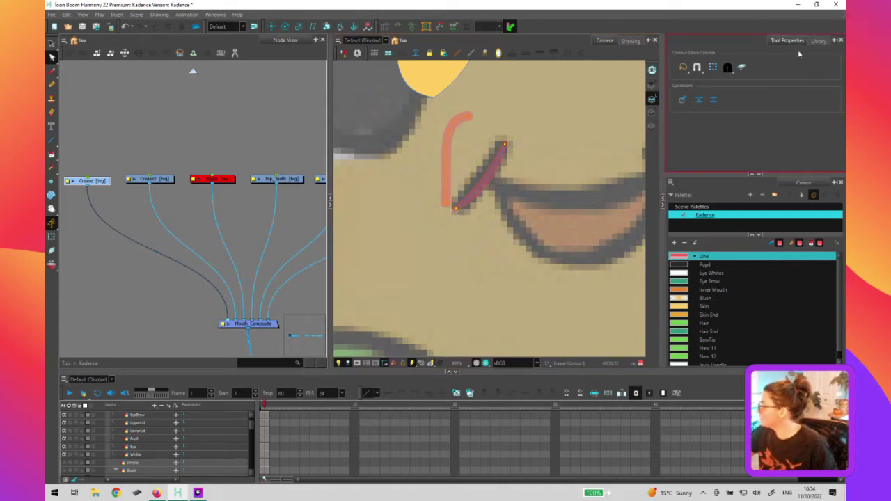
# Enable Snap to Contour and reshape the stroke into a rounded outline joined to both ends of the crease line
pyautogui.click(698, 68)
pyautogui.click(697, 68)
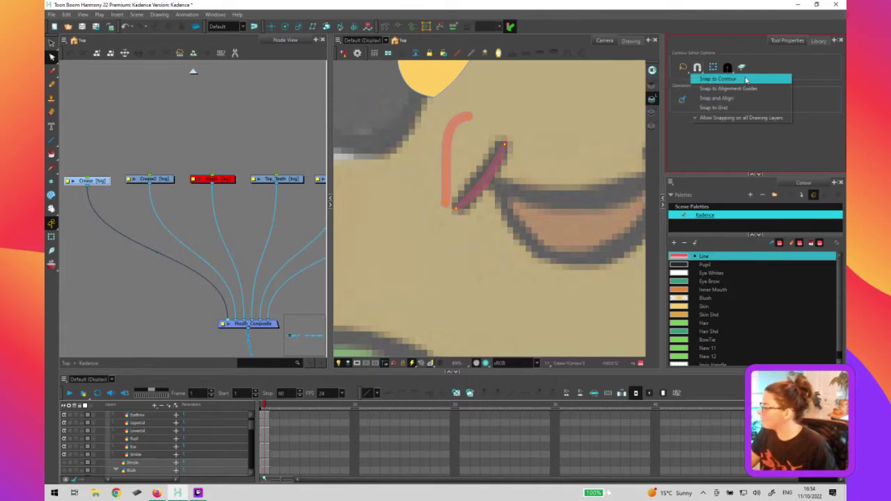
pyautogui.click(745, 79)
pyautogui.moveTo(446, 204); pyautogui.dragTo(459, 204)
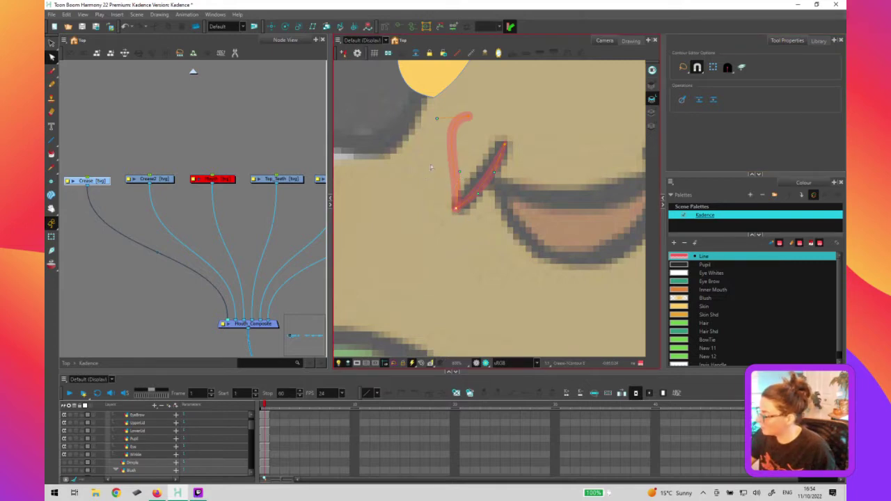
pyautogui.moveTo(453, 161); pyautogui.dragTo(439, 152)
pyautogui.moveTo(505, 148); pyautogui.dragTo(503, 146)
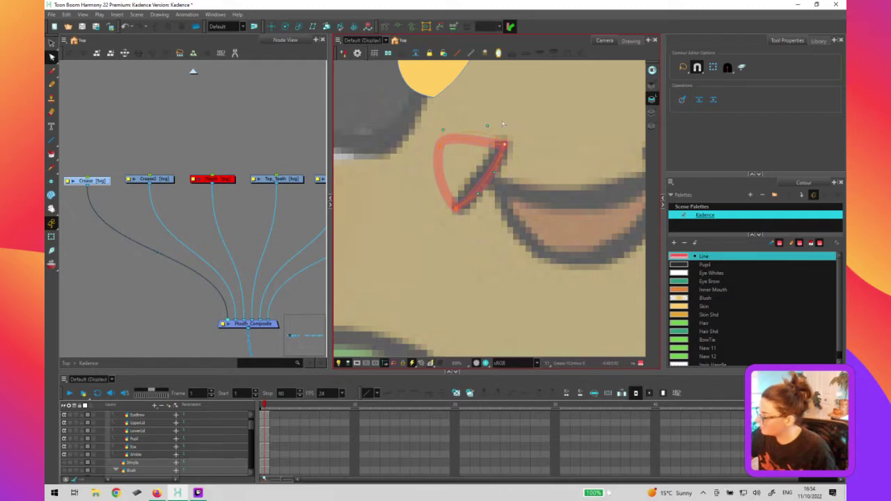
pyautogui.click(488, 130)
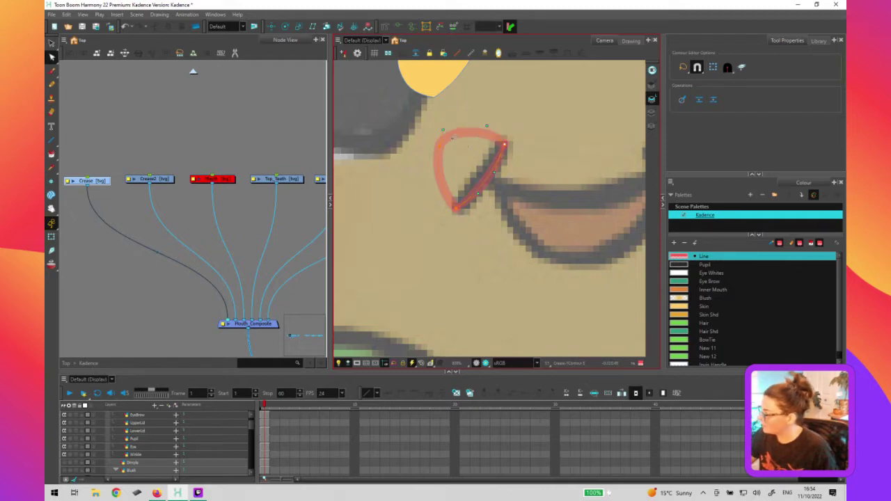
pyautogui.click(464, 121)
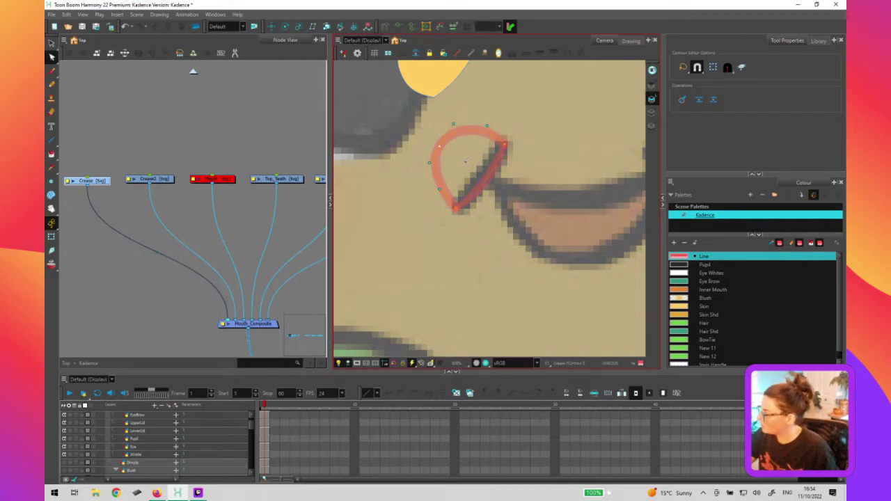
# Fill the closed outline with the Skin colour, and delete both its outer stroke and the old skin patch
pyautogui.click(443, 76)
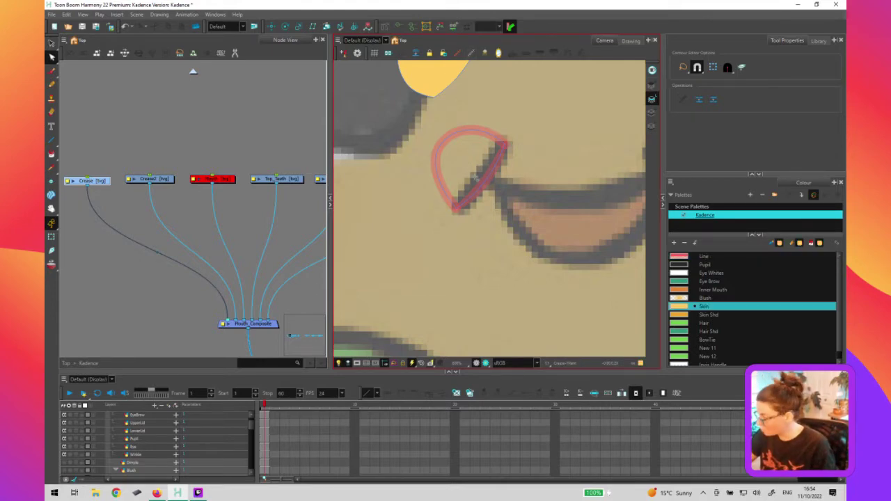
pyautogui.click(475, 177)
pyautogui.hotkey('alt', 's')
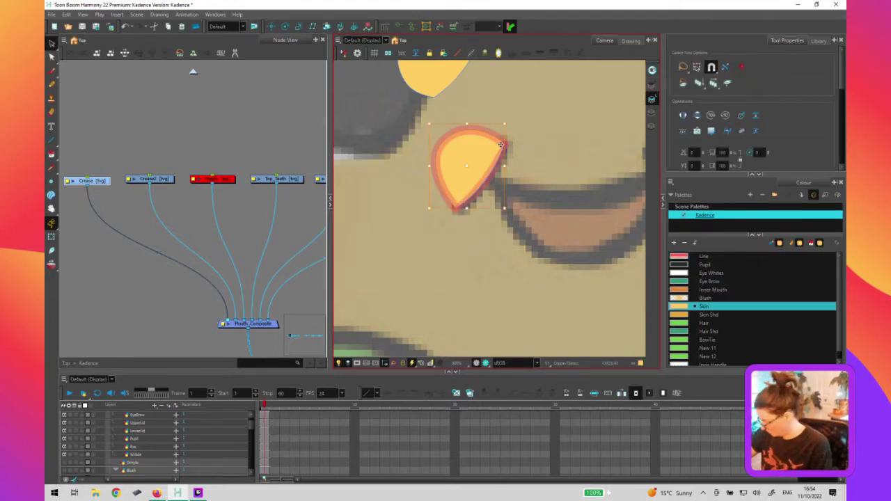
pyautogui.click(452, 73)
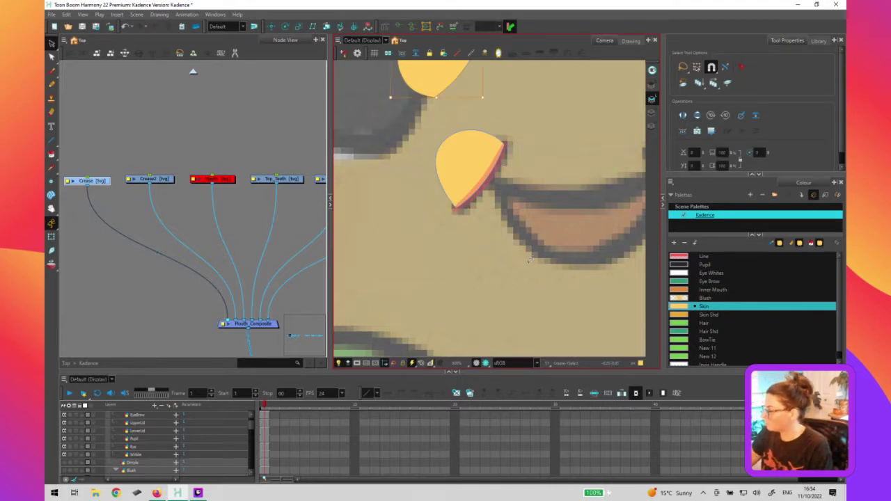
pyautogui.press('Delete')
pyautogui.scroll(-3, 531, 285)
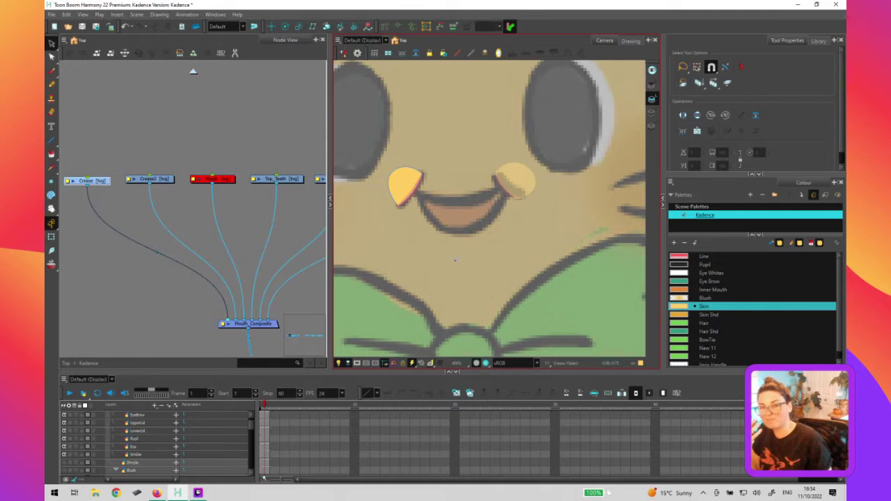
# Nudge the new skin patch slightly away from the mouth so the crease line extends past its upper tip
pyautogui.moveTo(527, 279)
pyautogui.mouseDown()
pyautogui.moveTo(558, 269)
pyautogui.moveTo(705, 273)
pyautogui.mouseUp()
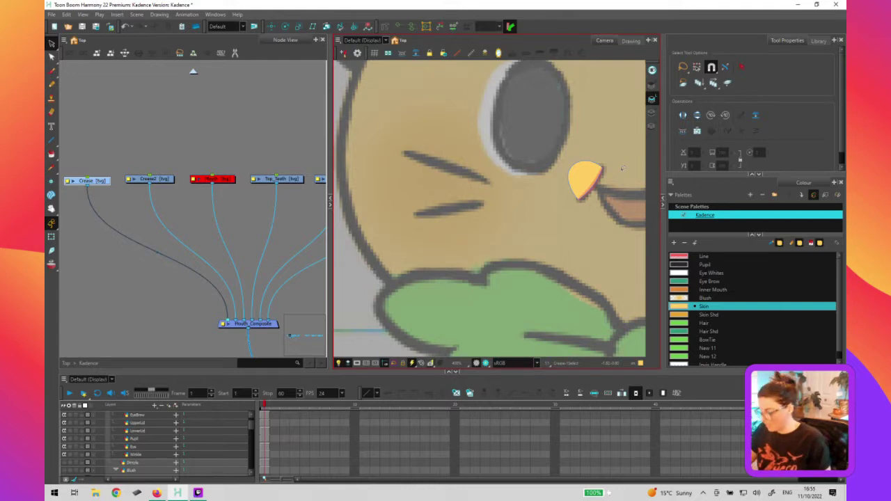
pyautogui.scroll(3, 594, 251)
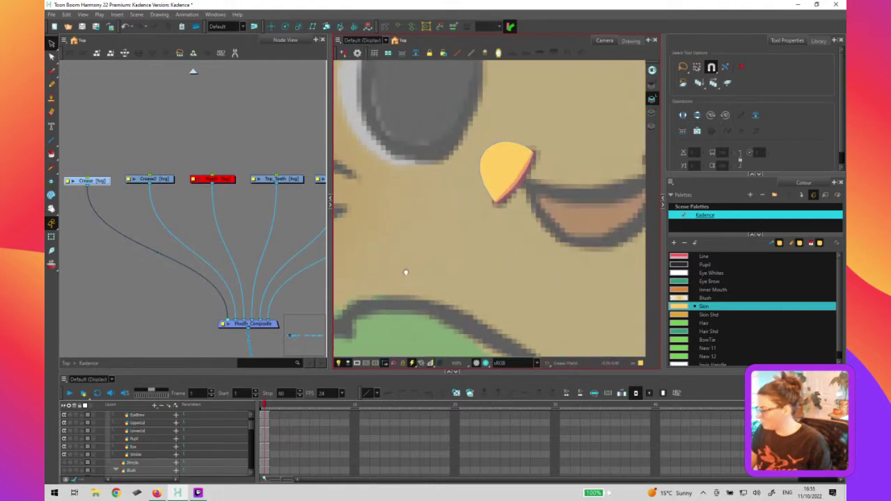
pyautogui.moveTo(406, 272); pyautogui.dragTo(336, 298)
pyautogui.scroll(4, 538, 276)
pyautogui.moveTo(401, 309); pyautogui.dragTo(563, 299)
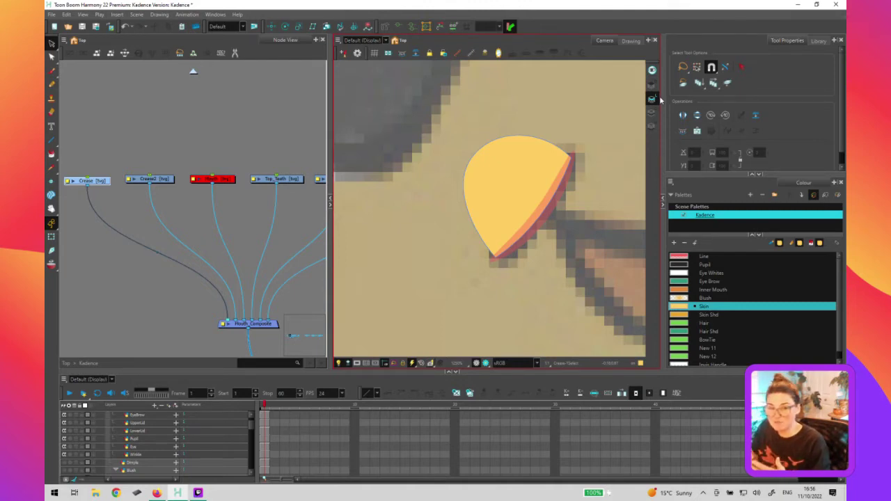
pyautogui.click(535, 190)
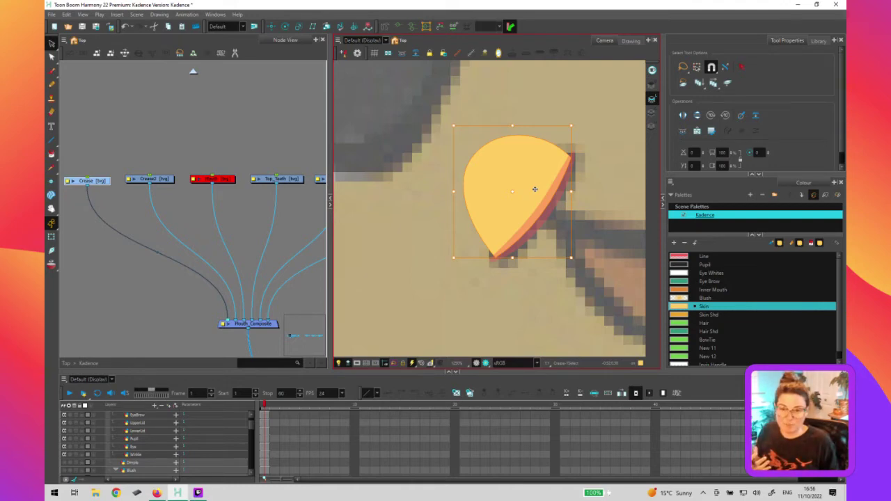
pyautogui.click(499, 306)
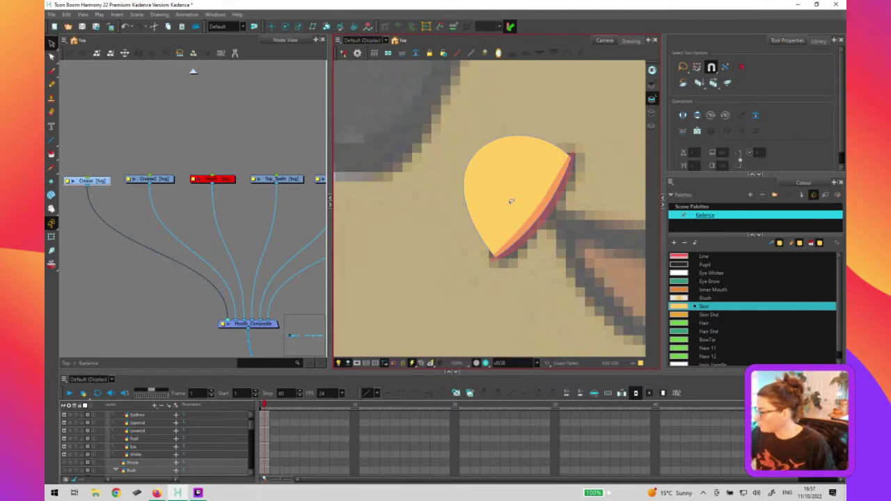
pyautogui.click(528, 191)
pyautogui.click(553, 124)
pyautogui.moveTo(551, 124); pyautogui.dragTo(555, 119)
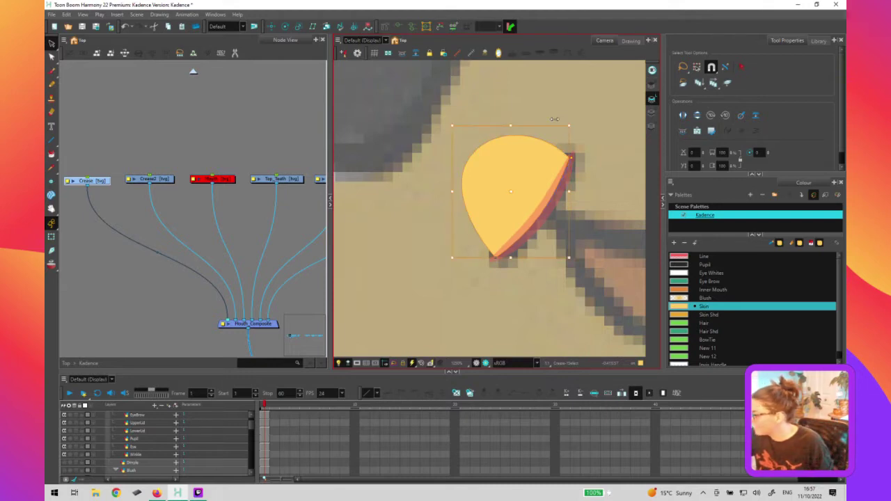
pyautogui.click(479, 261)
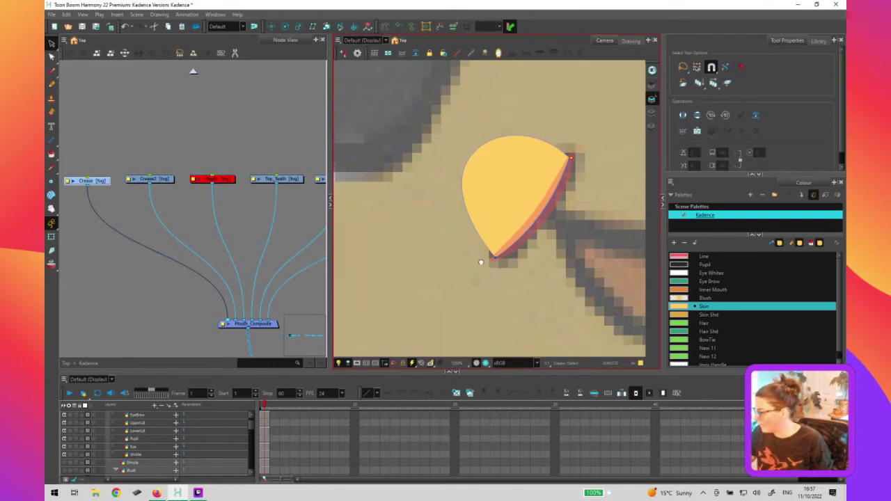
# Examine up close how the skin patch's edge and tips line up with both ends of the crease line
pyautogui.press('space')
pyautogui.moveTo(565, 267); pyautogui.dragTo(498, 244)
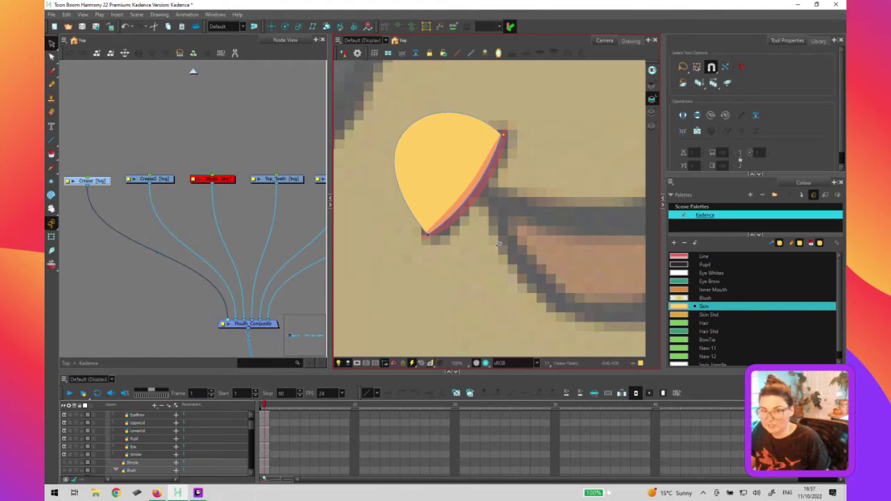
pyautogui.click(499, 243)
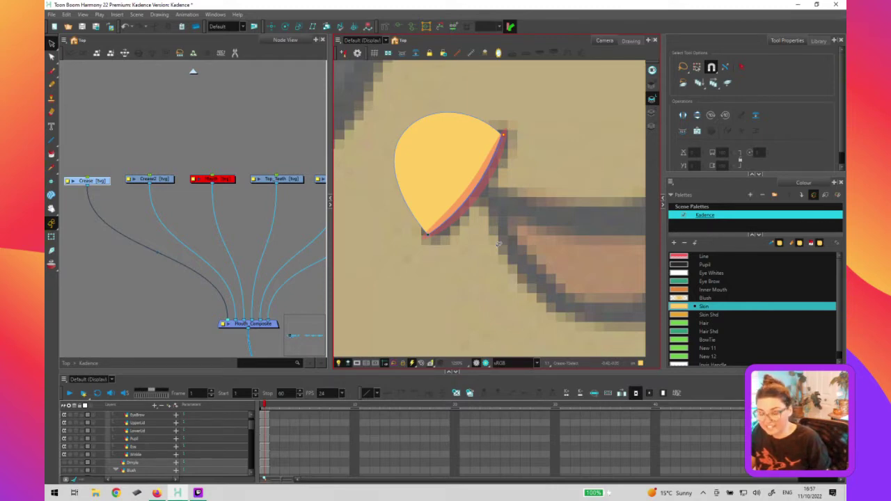
pyautogui.scroll(4, 498, 251)
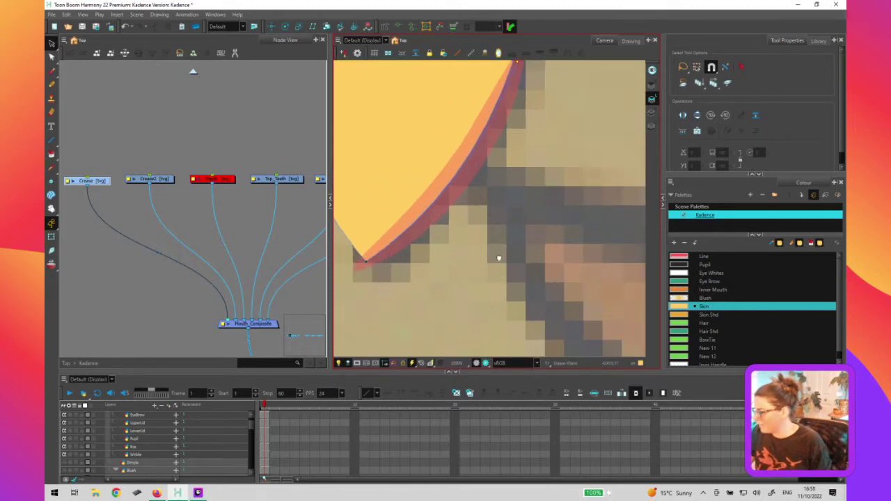
pyautogui.scroll(-2, 500, 278)
pyautogui.moveTo(502, 292); pyautogui.dragTo(506, 322)
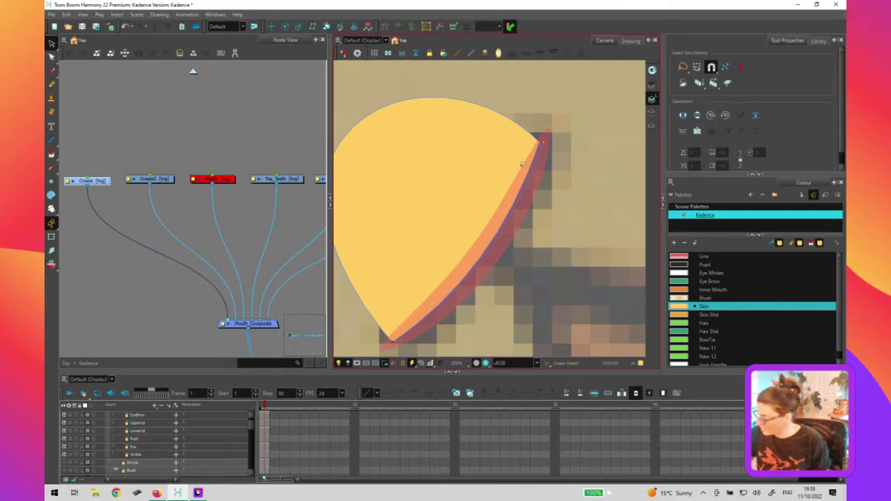
pyautogui.scroll(1, 534, 160)
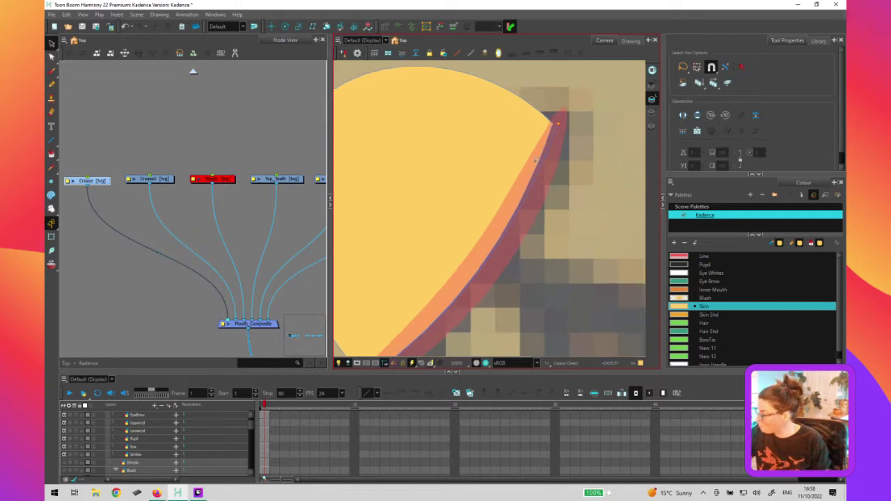
pyautogui.scroll(2, 535, 160)
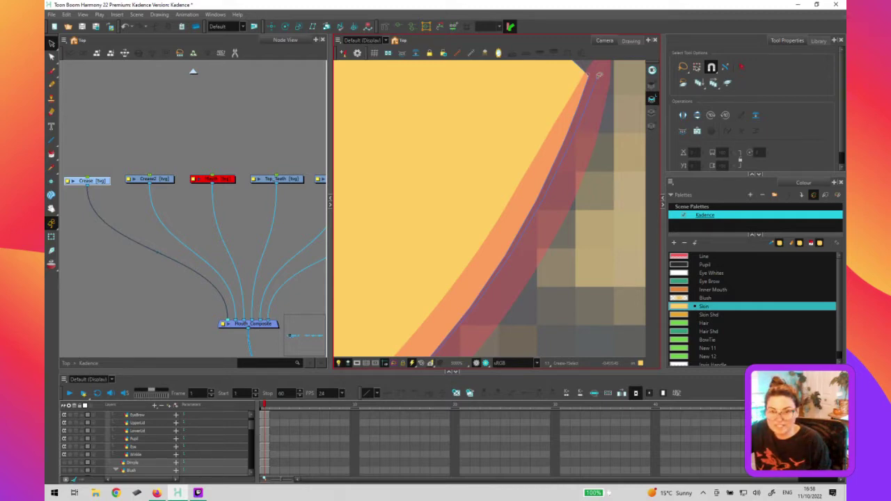
pyautogui.press('space')
pyautogui.moveTo(492, 332); pyautogui.dragTo(614, 117)
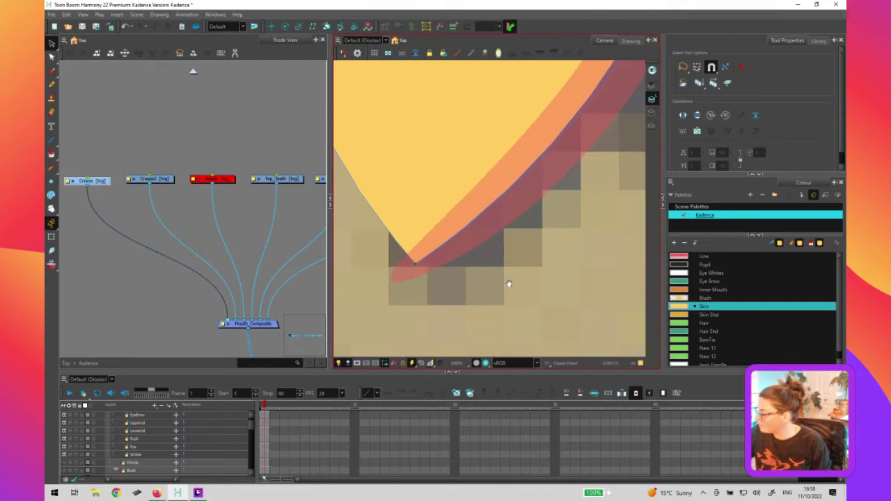
pyautogui.moveTo(496, 269); pyautogui.dragTo(505, 258)
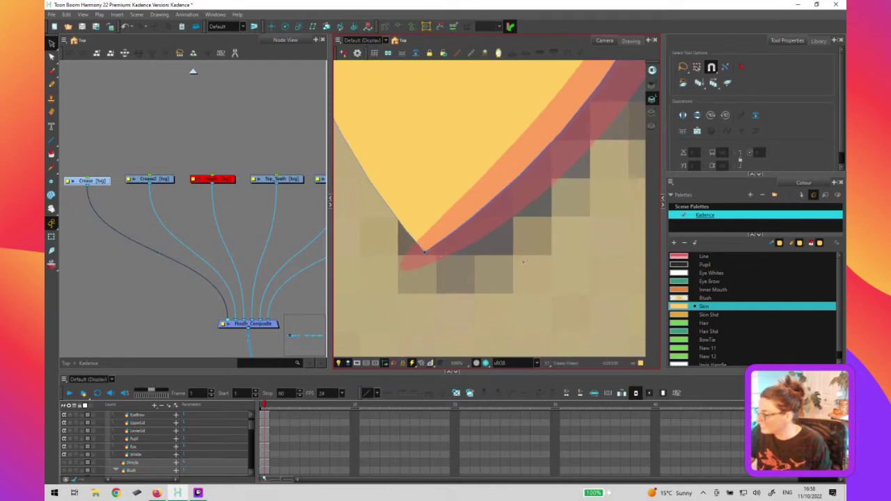
pyautogui.press('1')
pyautogui.press('1')
pyautogui.press('1')
pyautogui.press('1')
pyautogui.press('space')
pyautogui.moveTo(593, 145); pyautogui.dragTo(524, 243)
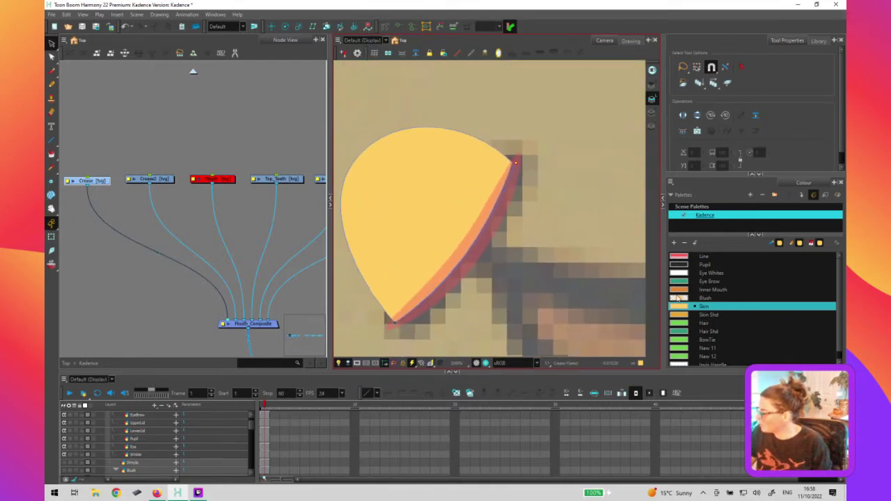
# Set the alpha of the Line palette colour to 255
pyautogui.doubleClick(680, 256)
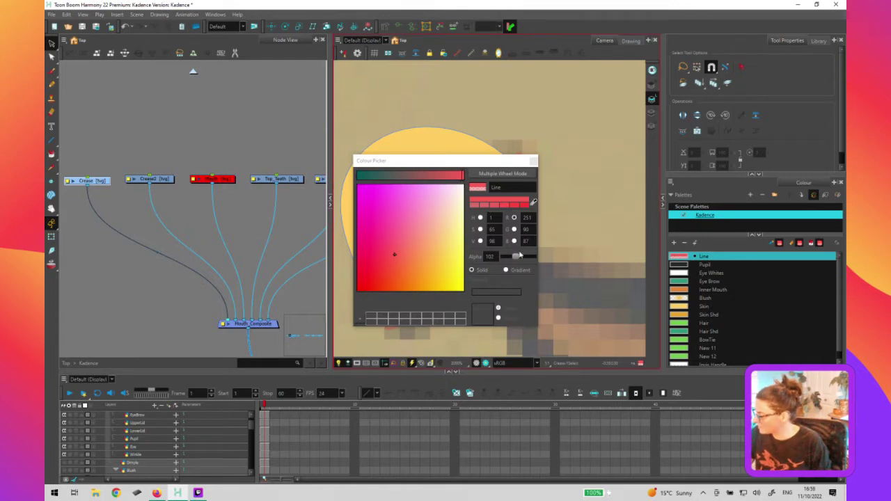
pyautogui.moveTo(519, 256); pyautogui.dragTo(538, 256)
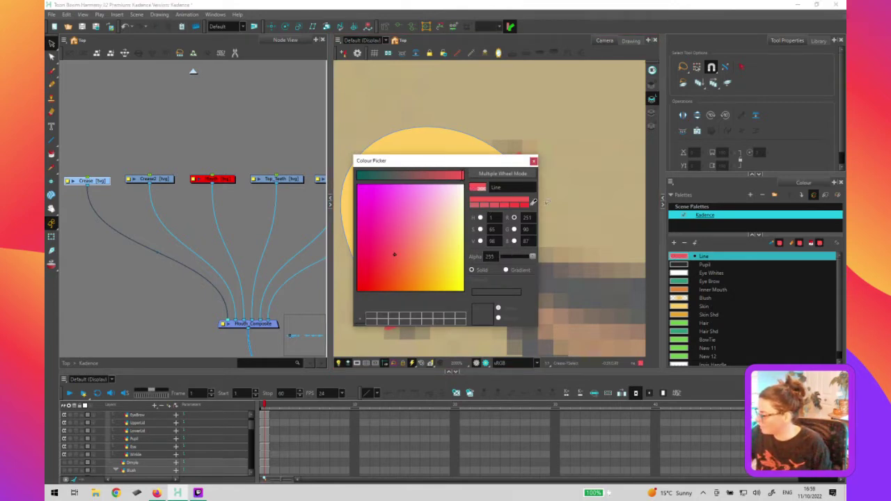
# Close the colour picker, deselect the skin patch, and show the centre strokes of the crease line and patch
pyautogui.click(533, 161)
pyautogui.click(533, 272)
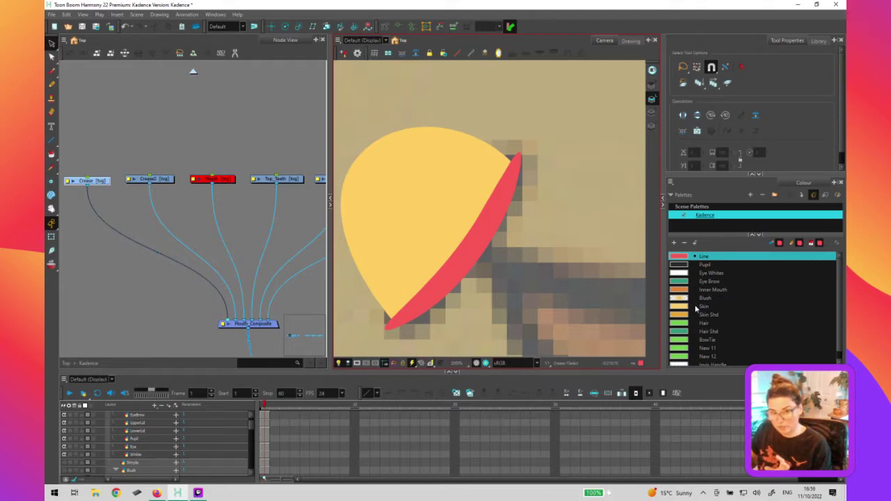
pyautogui.click(609, 306)
pyautogui.press('k')
pyautogui.press('1')
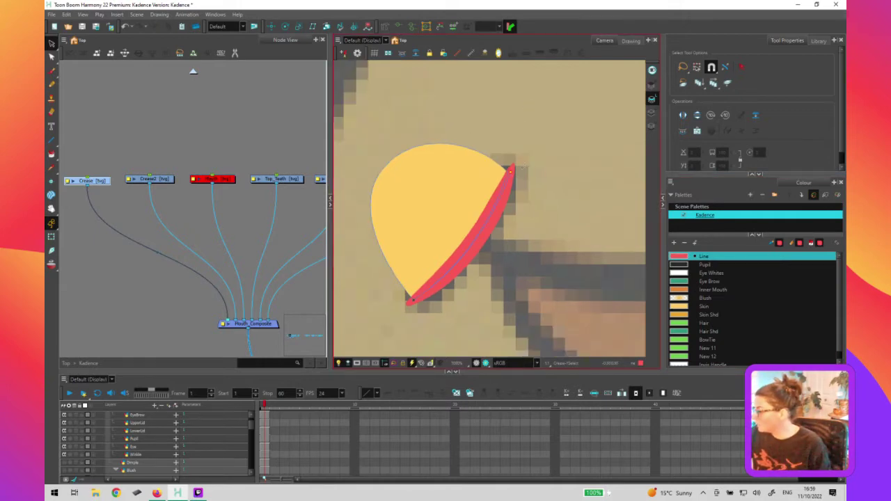
pyautogui.press('2')
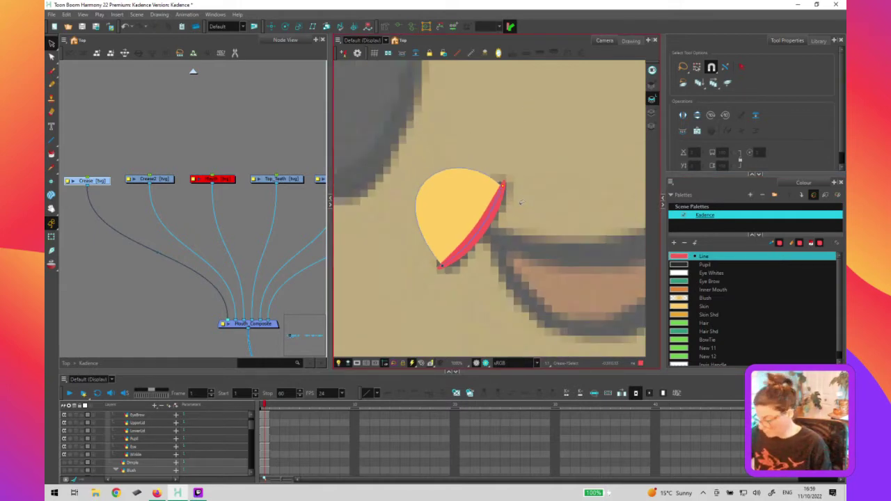
pyautogui.press('1')
pyautogui.press('1')
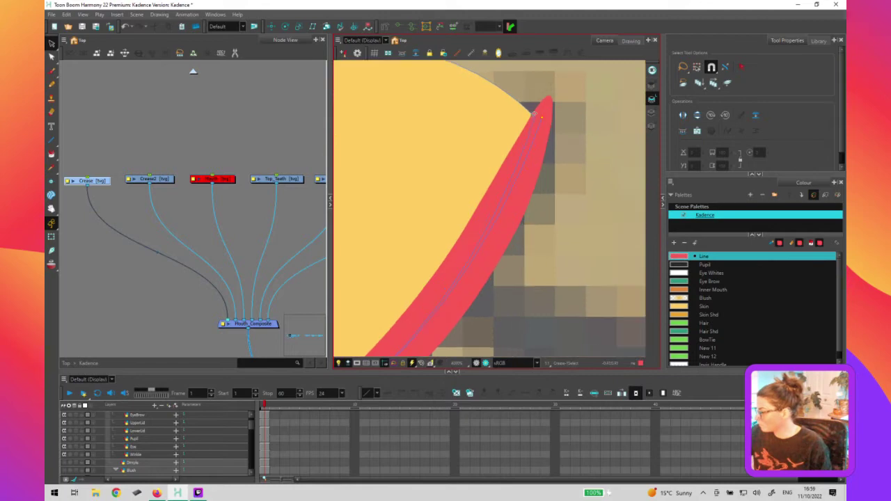
# Try to bow the crease line outward towards the mouth by reshaping its contour with the Contour Editor
pyautogui.click(539, 117)
pyautogui.hotkey('alt', 'q')
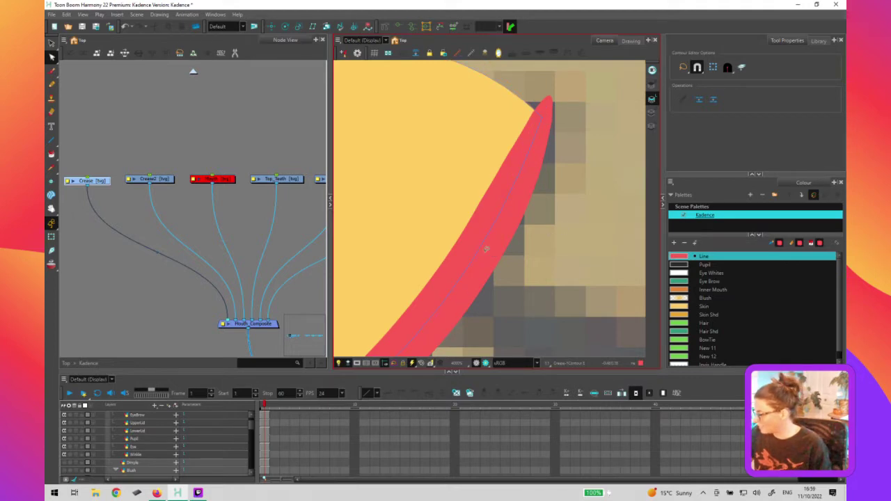
pyautogui.press('1')
pyautogui.press('1')
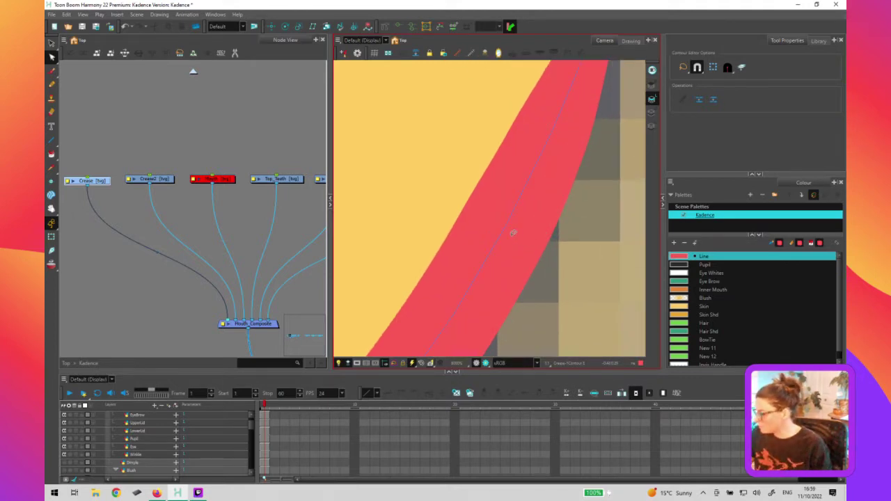
pyautogui.press('2')
pyautogui.press('2')
pyautogui.moveTo(517, 236); pyautogui.dragTo(596, 130)
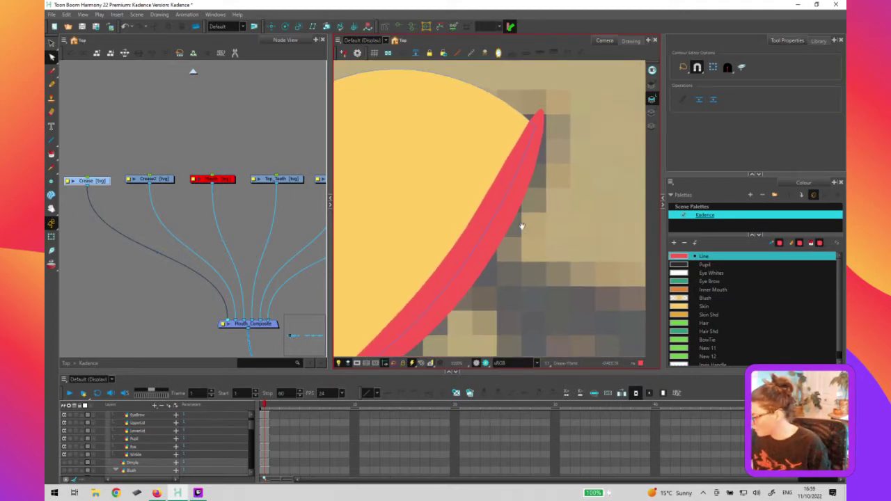
pyautogui.moveTo(545, 163); pyautogui.dragTo(536, 160)
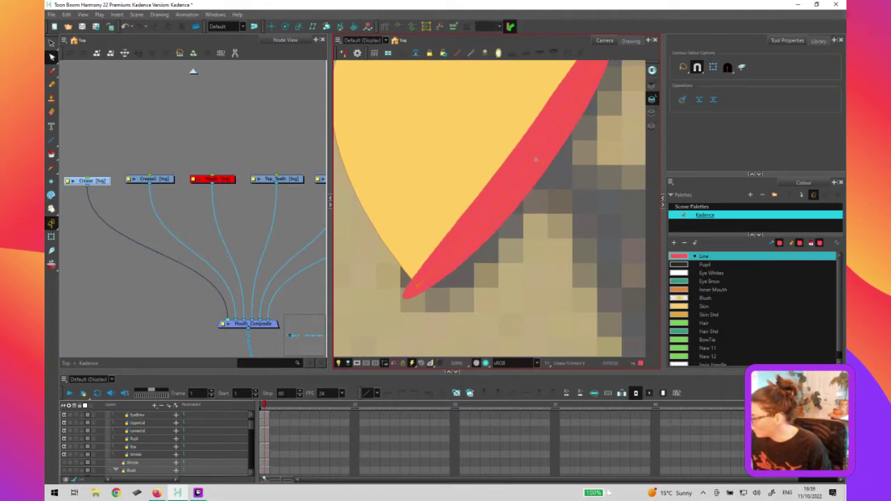
pyautogui.press('space')
pyautogui.moveTo(561, 249); pyautogui.dragTo(514, 310)
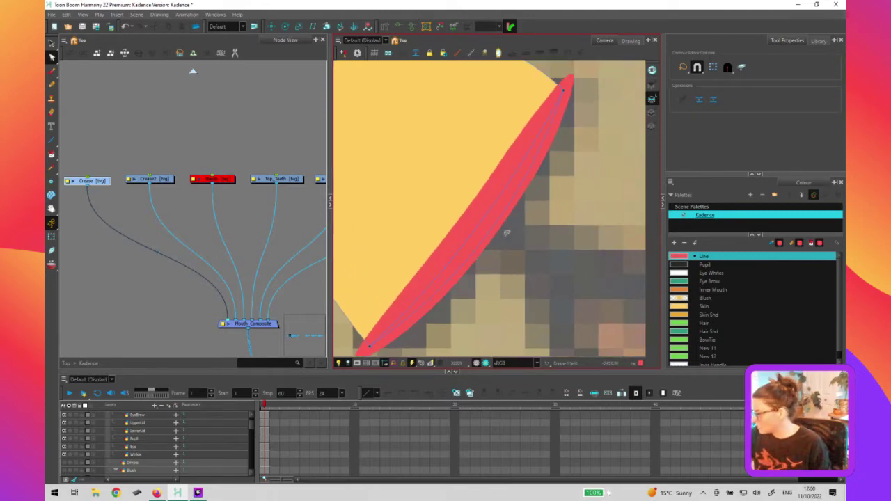
pyautogui.moveTo(513, 255); pyautogui.dragTo(540, 304)
pyautogui.moveTo(499, 257); pyautogui.dragTo(536, 277)
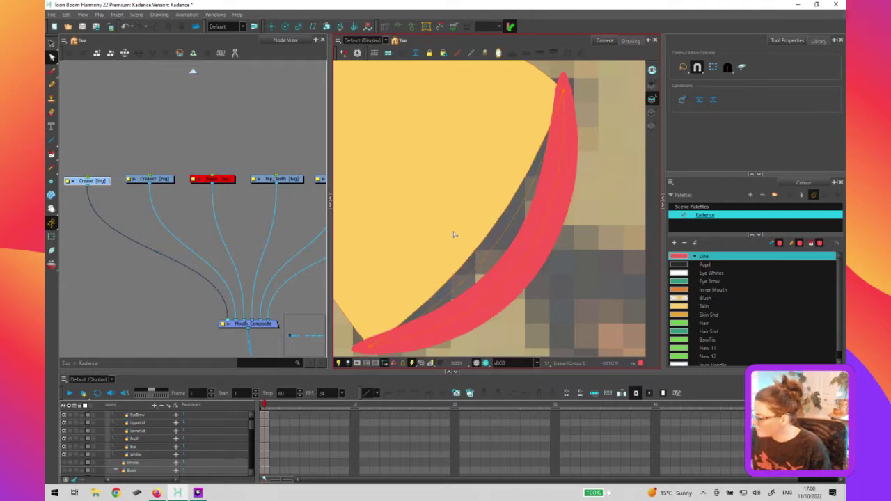
# Undo the contour changes made to the crease line
pyautogui.hotkey('ctrl', 'z')
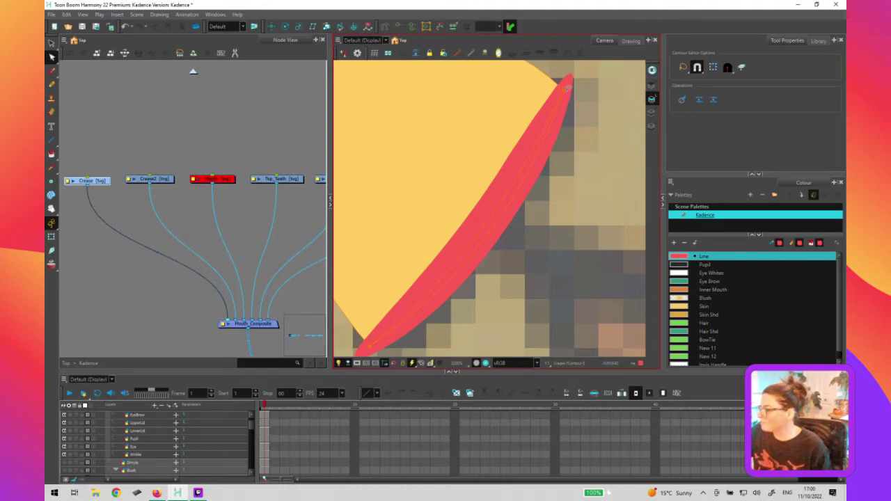
pyautogui.hotkey('ctrl', 'z')
pyautogui.hotkey('ctrl', 'shift', 'z')
pyautogui.hotkey('ctrl', 'z')
pyautogui.hotkey('ctrl', 'z')
pyautogui.hotkey('ctrl', 'z')
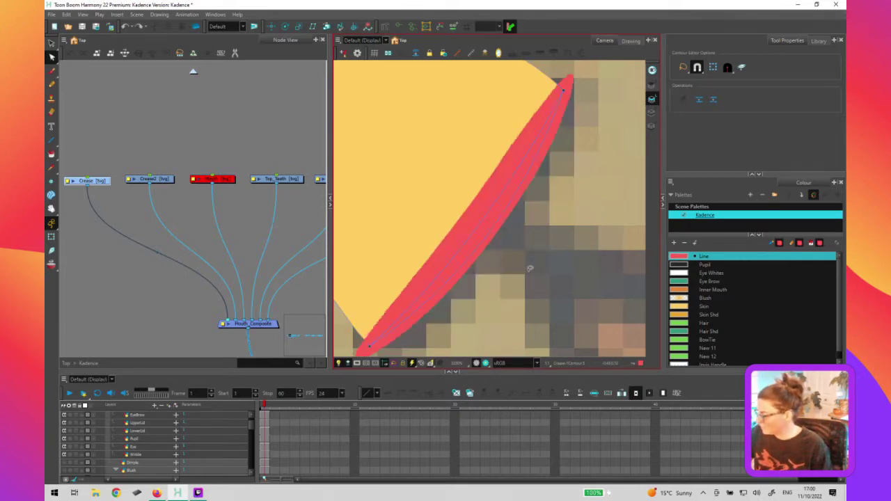
pyautogui.hotkey('ctrl', 'z')
pyautogui.click(495, 232)
pyautogui.hotkey('ctrl', 'z')
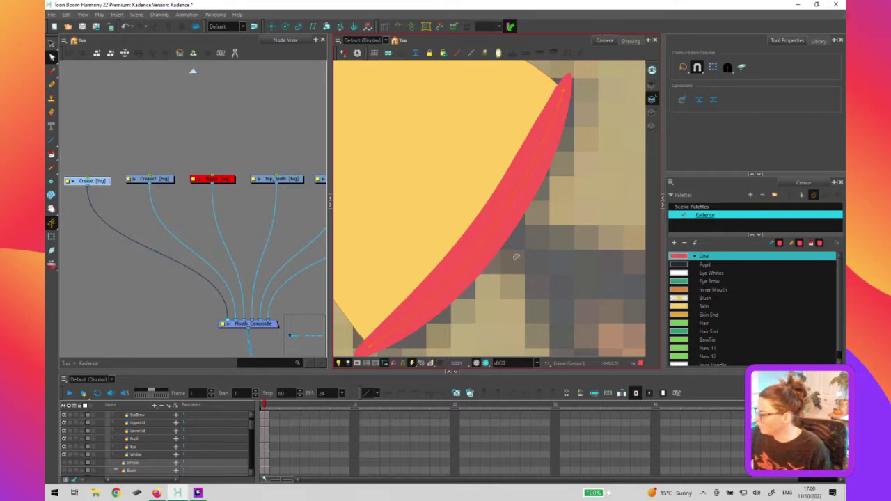
# Undo the Line colour's alpha change and the skin patch's nudge away from the mouth
pyautogui.hotkey('ctrl', 'z')
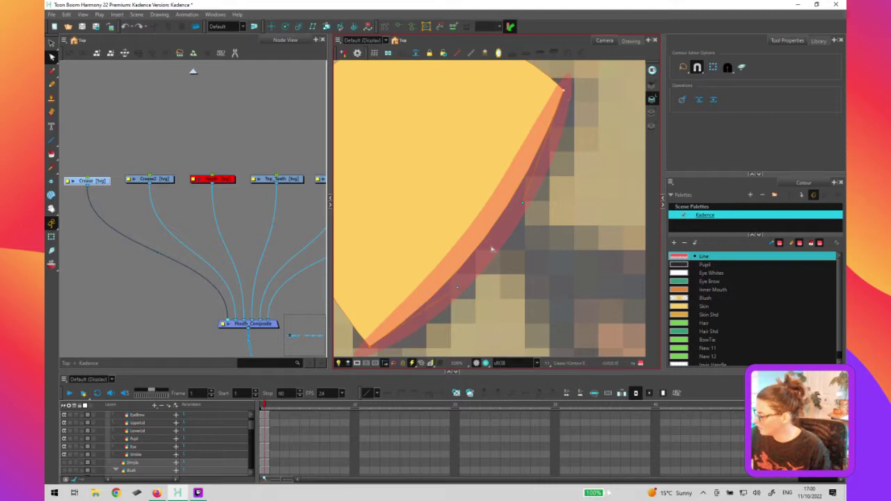
pyautogui.hotkey('ctrl', 'z')
pyautogui.hotkey('ctrl', 'z')
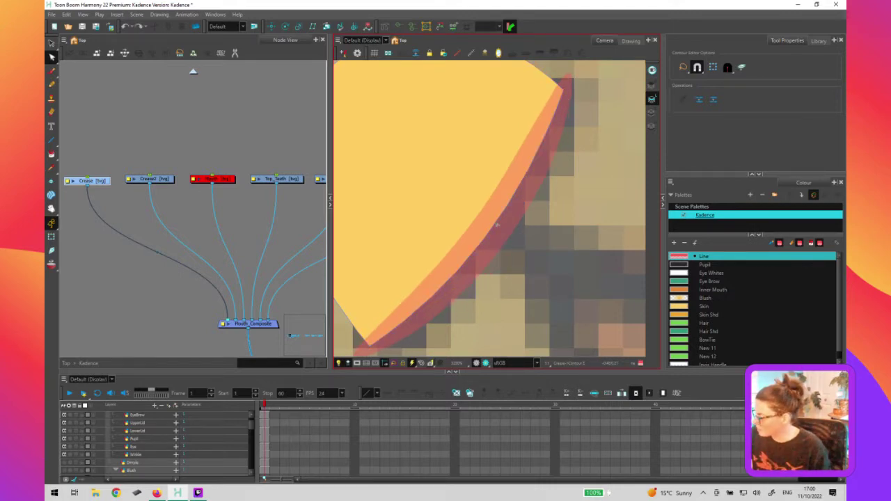
# Adjust the curve of the skin patch's edge beneath the crease line, undoing unwanted contour changes
pyautogui.hotkey('ctrl', 'z')
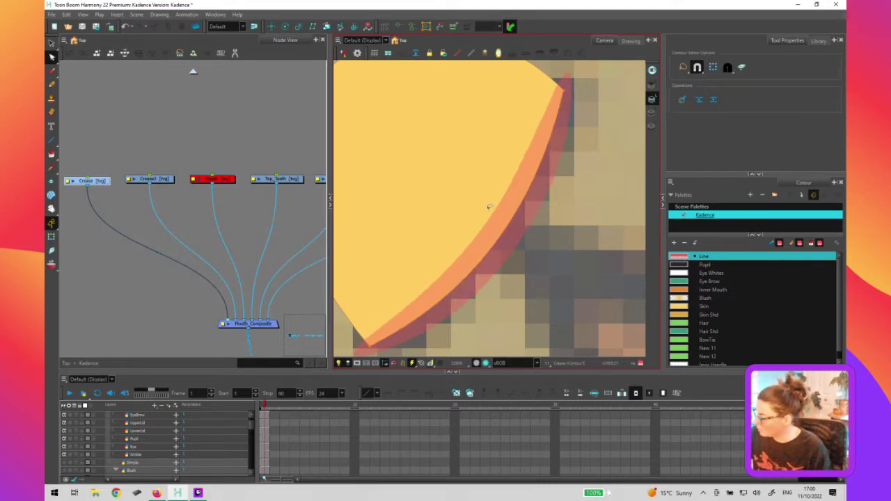
pyautogui.hotkey('ctrl', 'z')
pyautogui.moveTo(484, 233); pyautogui.dragTo(507, 240)
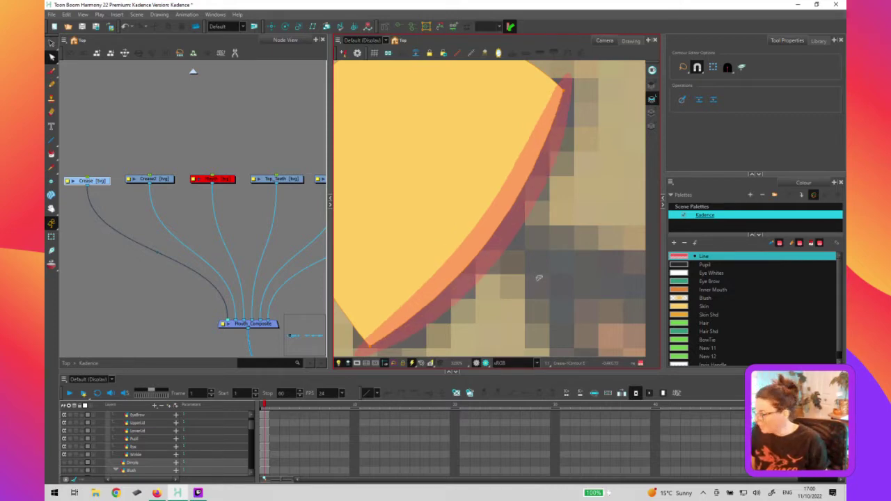
pyautogui.hotkey('ctrl', 'z')
pyautogui.hotkey('ctrl', 'z')
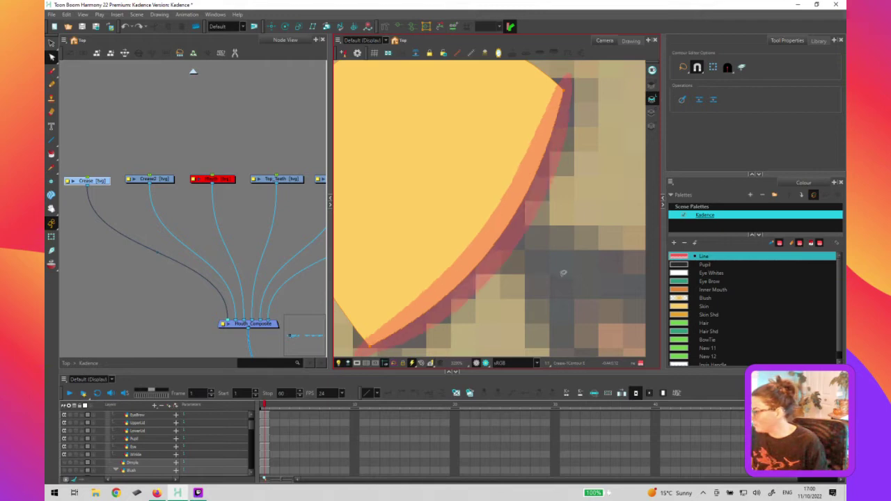
pyautogui.press('1')
pyautogui.press('1')
pyautogui.moveTo(529, 206); pyautogui.dragTo(529, 190)
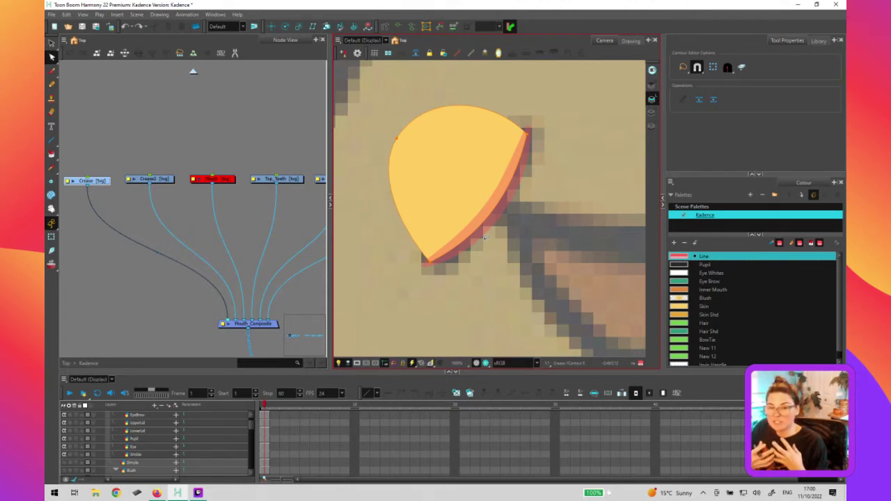
# Compare the Colour Art and Line Art layers of the crease drawing, ending on Line Art
pyautogui.click(652, 113)
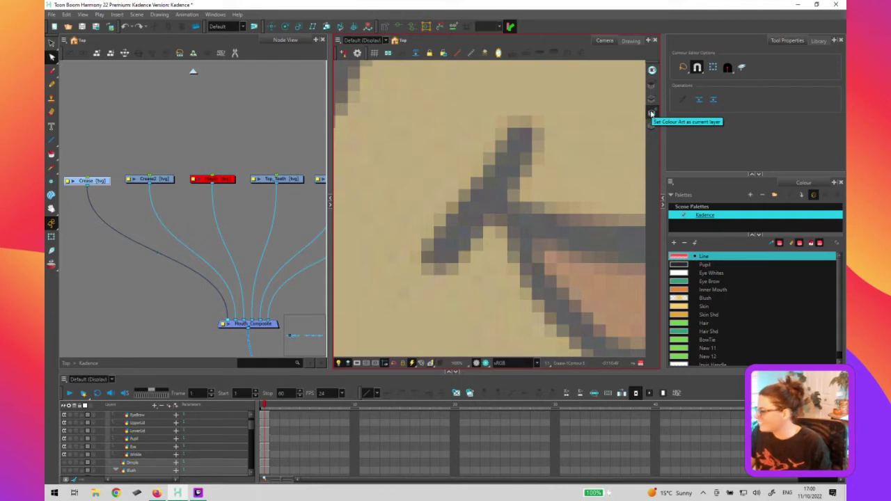
pyautogui.click(651, 113)
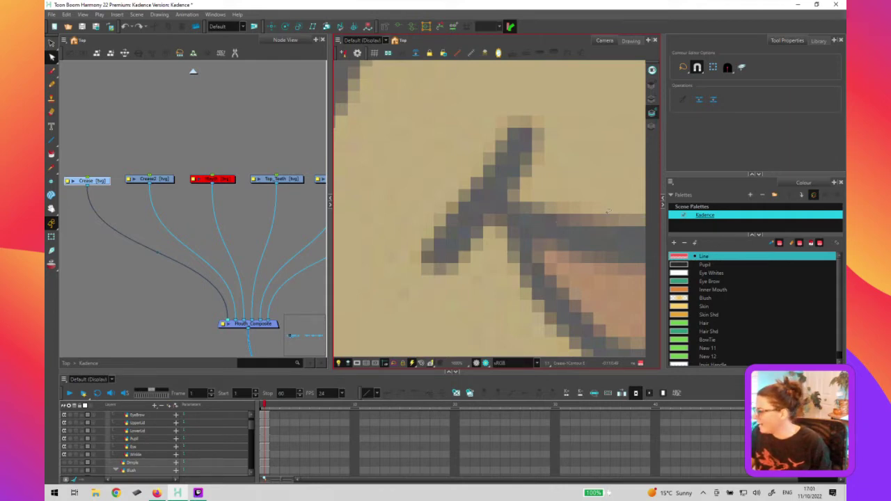
pyautogui.click(652, 100)
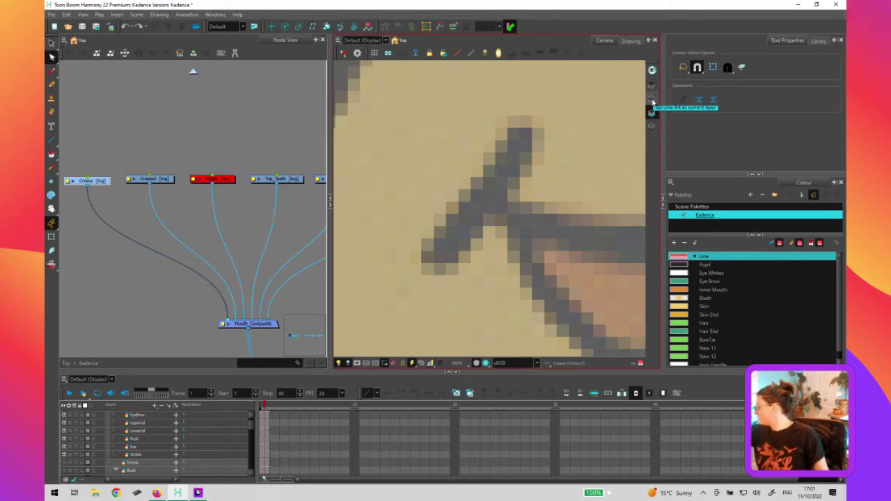
pyautogui.click(653, 102)
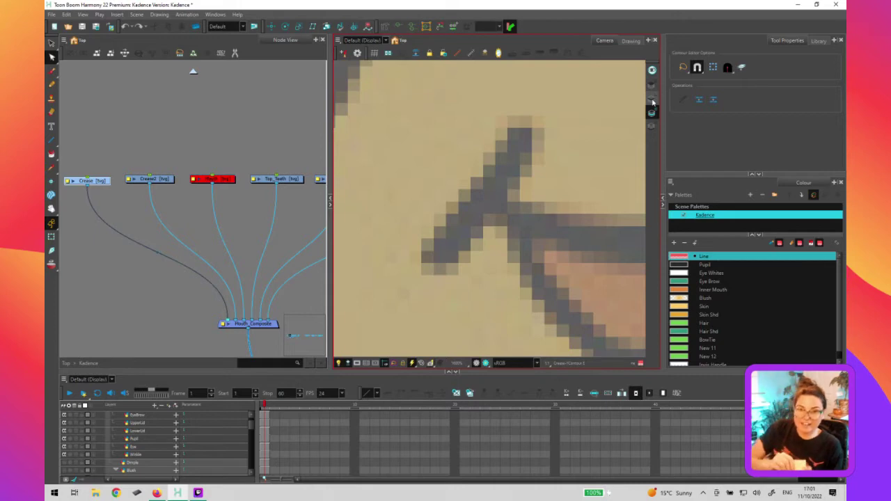
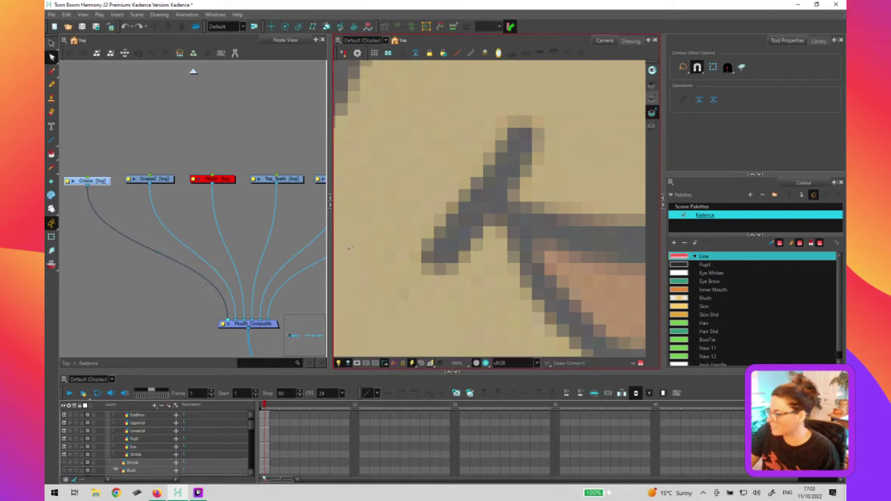
pyautogui.click(650, 101)
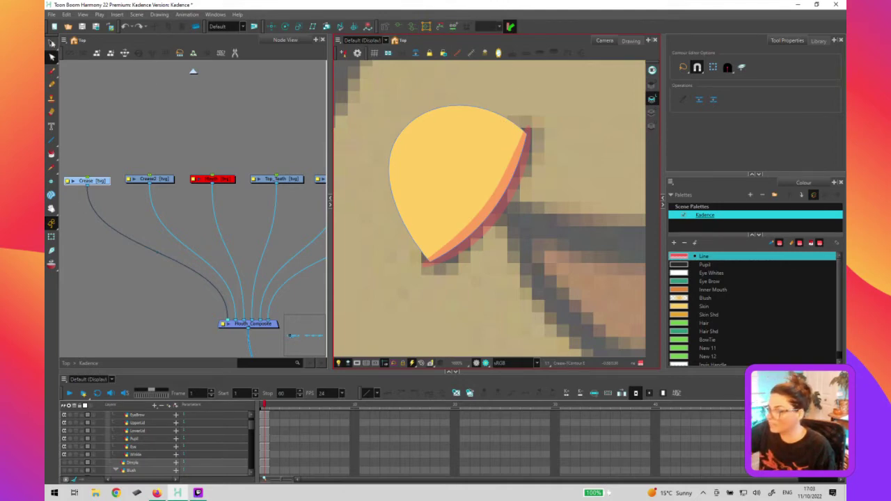
# Nudge the skin patch slightly away from the mouth and move it from Line Art to Colour Art
pyautogui.click(51, 43)
pyautogui.click(512, 111)
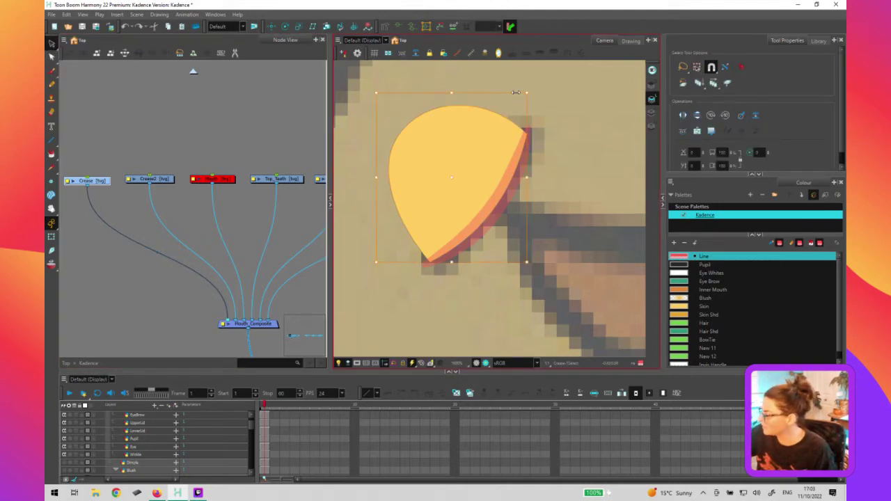
pyautogui.moveTo(515, 93); pyautogui.dragTo(512, 92)
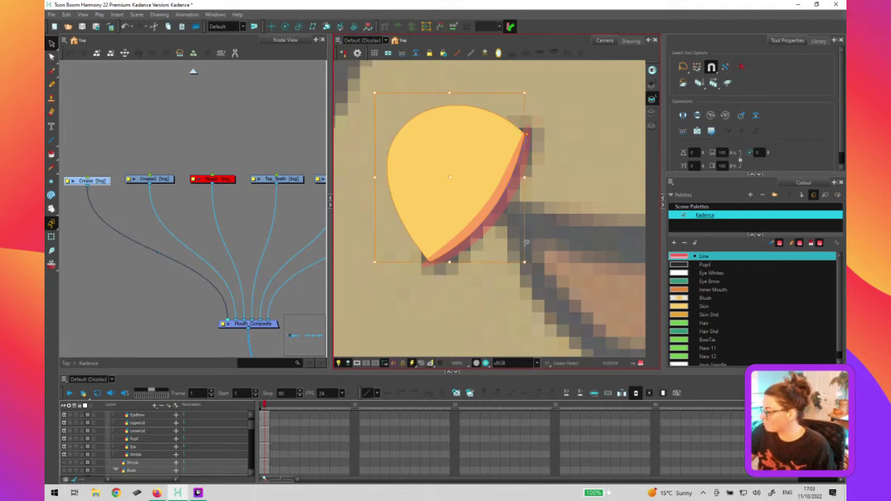
pyautogui.press('Delete')
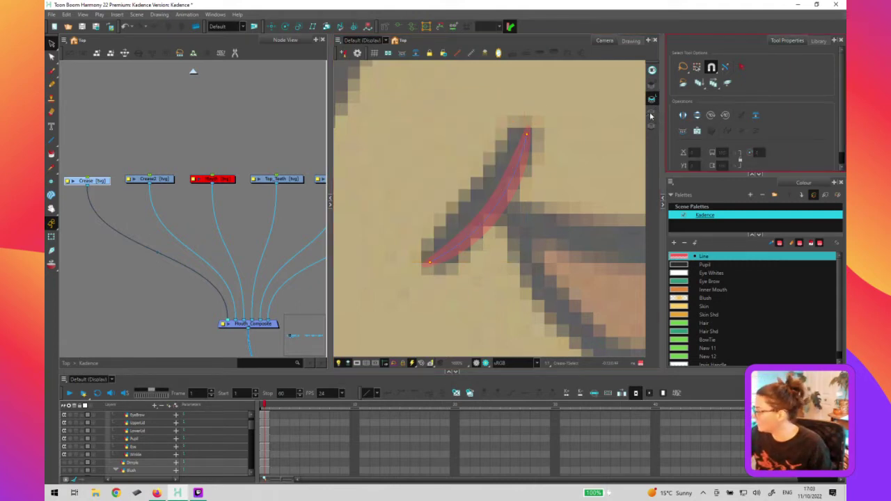
pyautogui.press('Delete')
pyautogui.hotkey('ctrl', 'v')
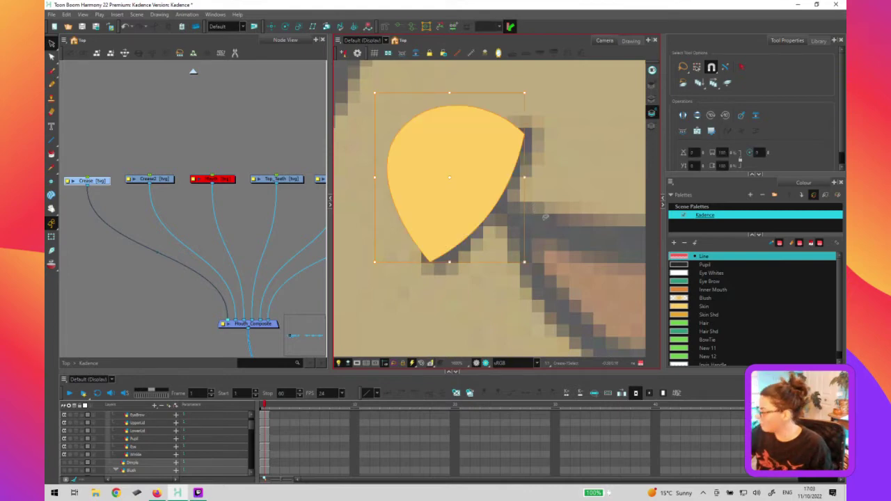
pyautogui.click(587, 78)
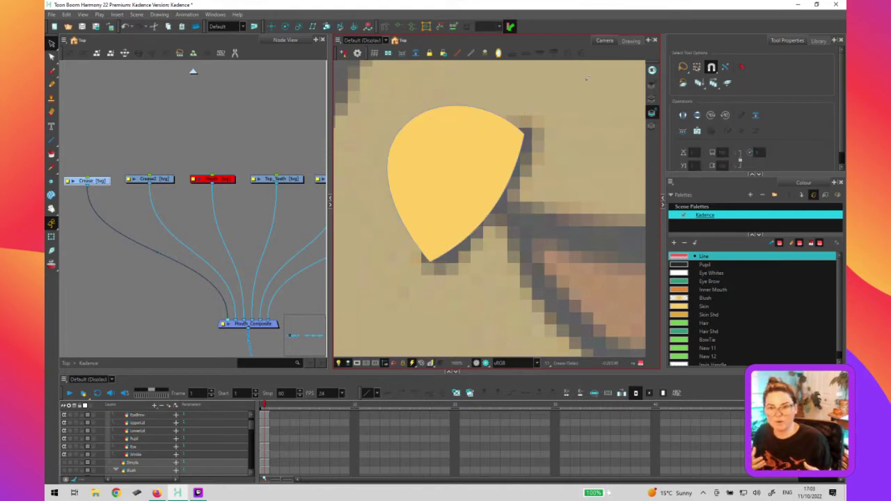
# Check the crease drawing's separate art layers, including Line, Colour and Underlay Art, and preview all of them together
pyautogui.click(656, 99)
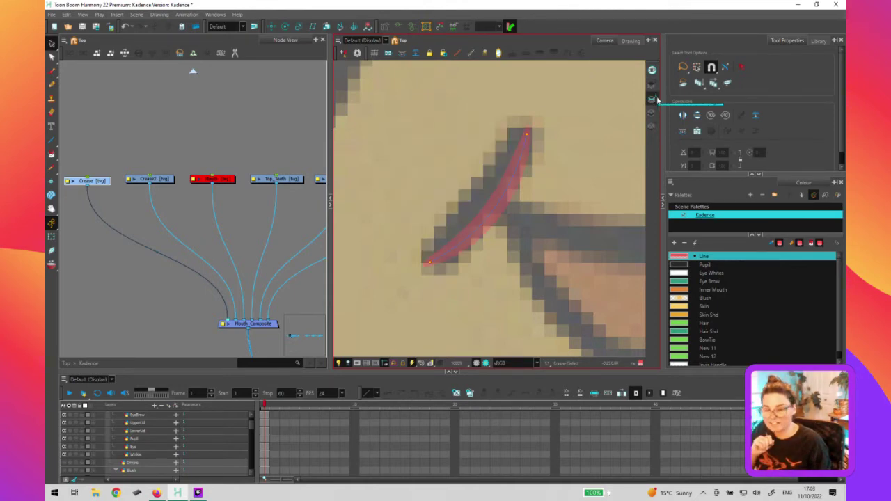
pyautogui.click(656, 112)
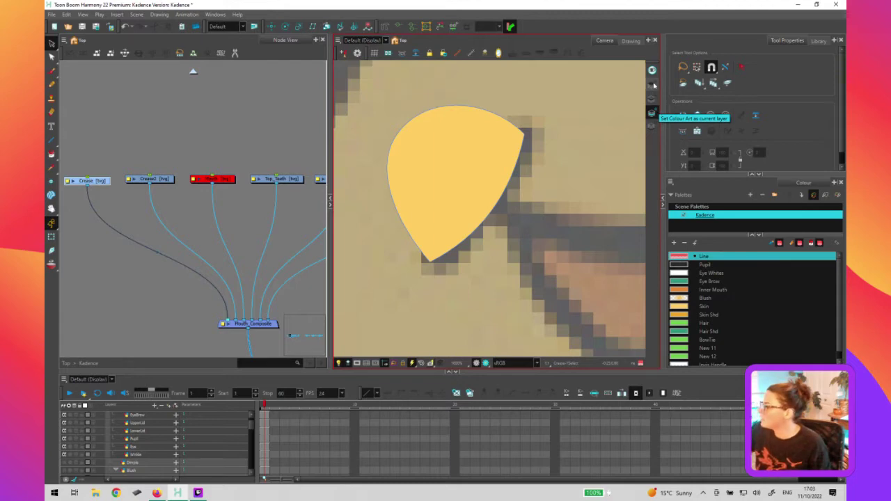
pyautogui.click(653, 126)
pyautogui.click(655, 128)
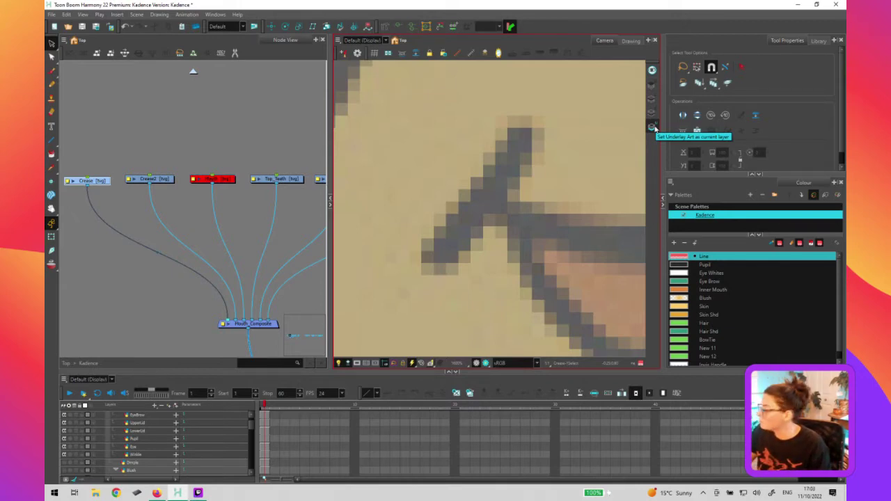
pyautogui.click(652, 112)
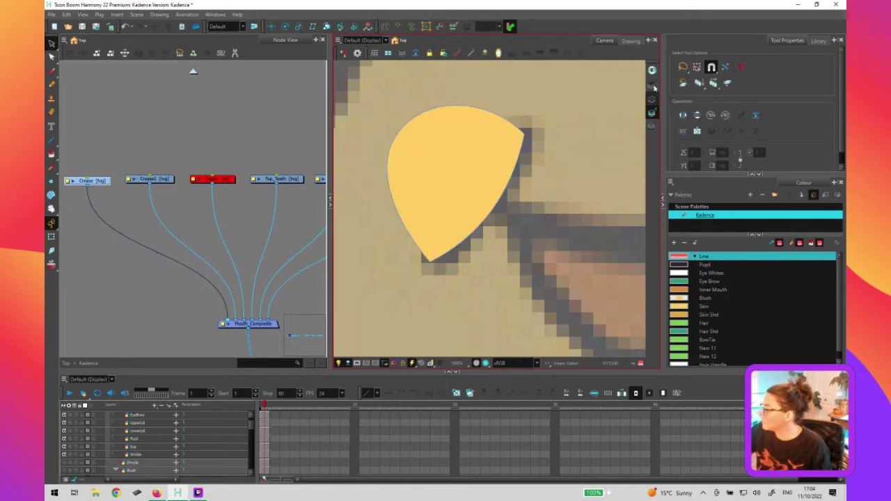
pyautogui.click(653, 87)
pyautogui.click(652, 70)
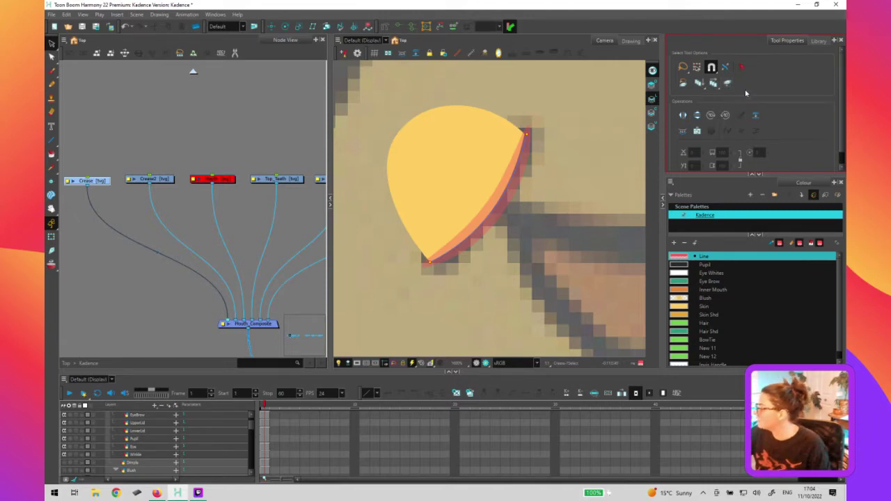
# Try to bend the upper part of the crease line outward, away from the skin patch, with the Contour Editor
pyautogui.click(727, 82)
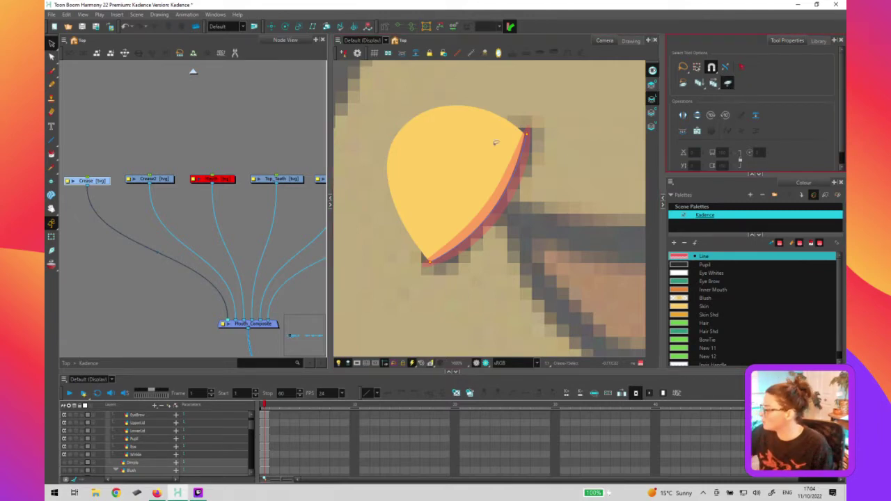
pyautogui.click(52, 56)
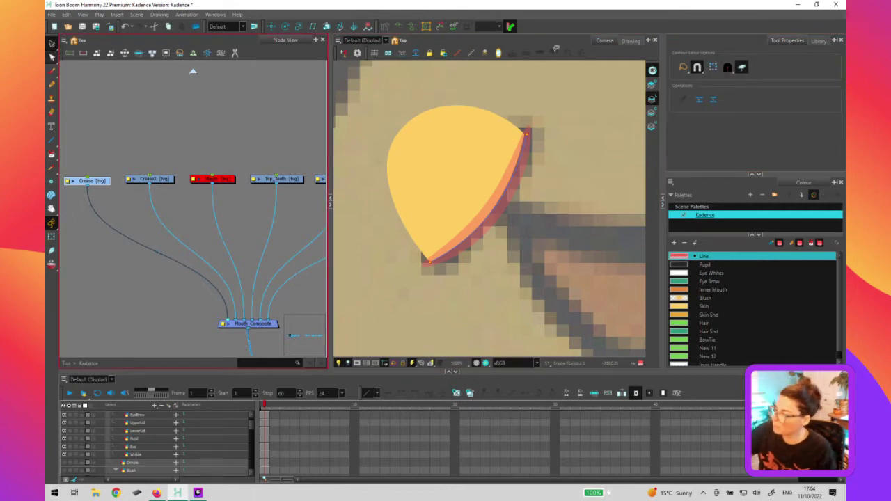
pyautogui.moveTo(552, 104)
pyautogui.mouseDown()
pyautogui.moveTo(576, 155)
pyautogui.moveTo(543, 103)
pyautogui.mouseUp()
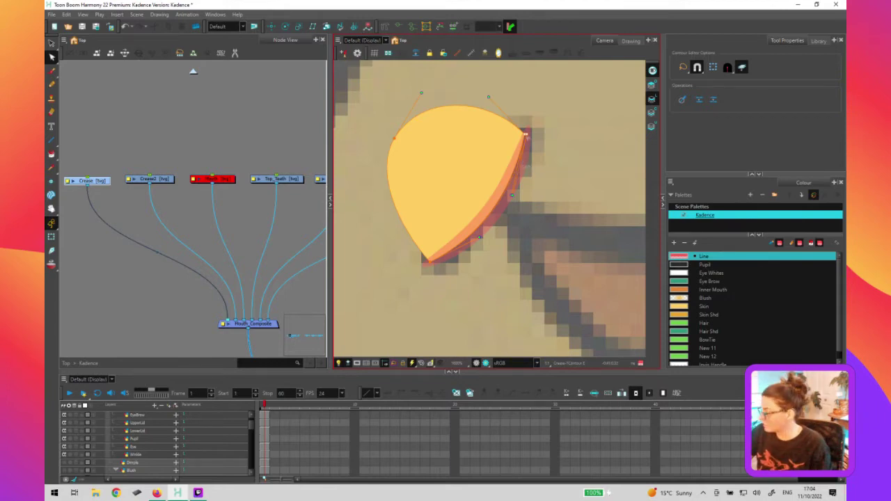
pyautogui.press('2')
pyautogui.press('2')
pyautogui.moveTo(587, 183); pyautogui.dragTo(438, 330)
pyautogui.moveTo(452, 266); pyautogui.dragTo(495, 198)
pyautogui.click(447, 257)
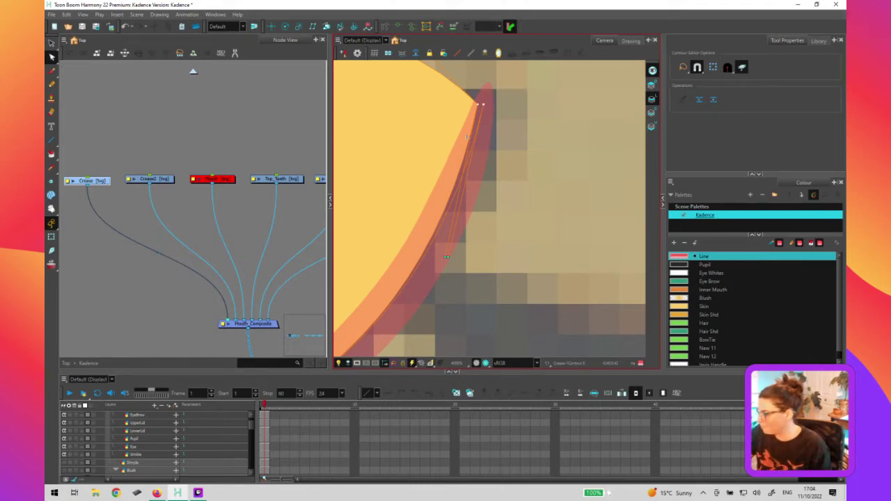
pyautogui.moveTo(446, 257); pyautogui.dragTo(506, 247)
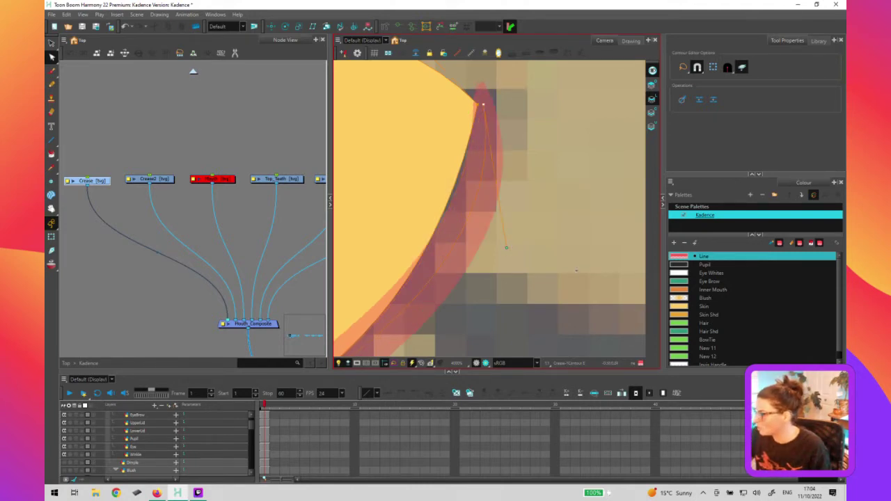
# Try to curve the skin patch's edge outward at its upper corner to follow the bent crease line
pyautogui.click(478, 106)
pyautogui.moveTo(504, 237); pyautogui.dragTo(522, 226)
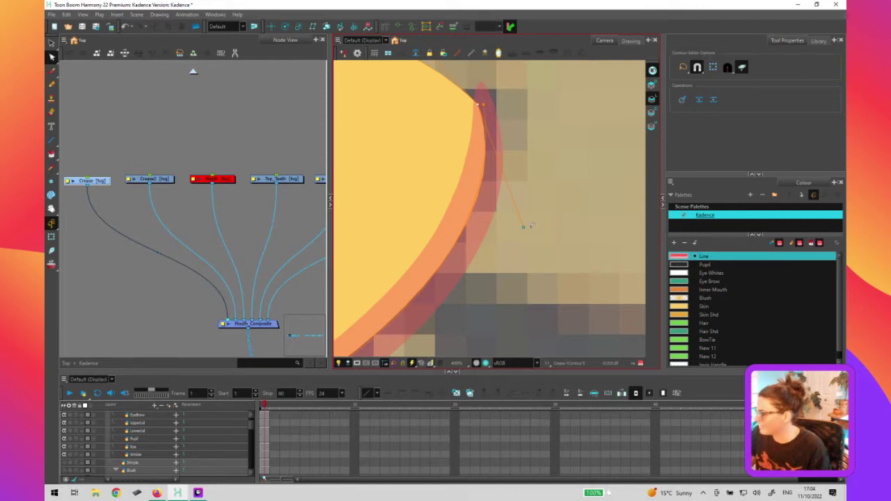
pyautogui.press('Escape')
pyautogui.press('1')
pyautogui.press('1')
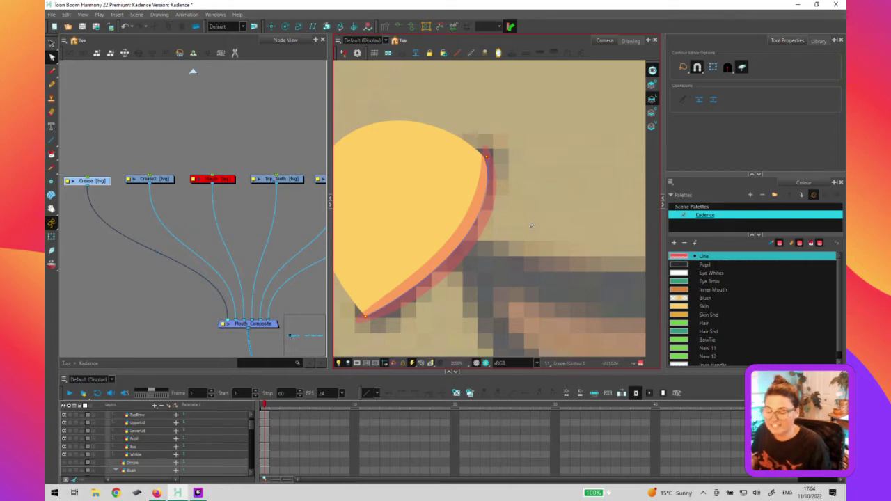
pyautogui.press('1')
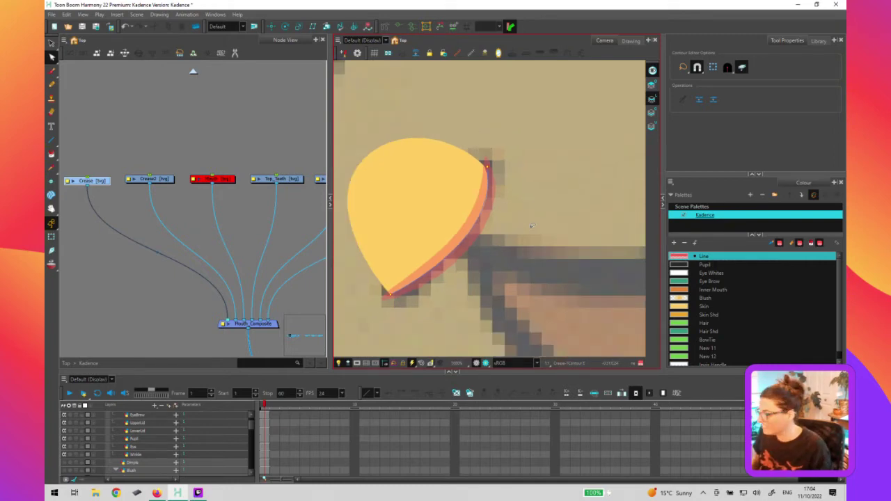
# Undo the contour changes to the crease line and the skin patch
pyautogui.hotkey('ctrl', 'z')
pyautogui.hotkey('ctrl', 'z')
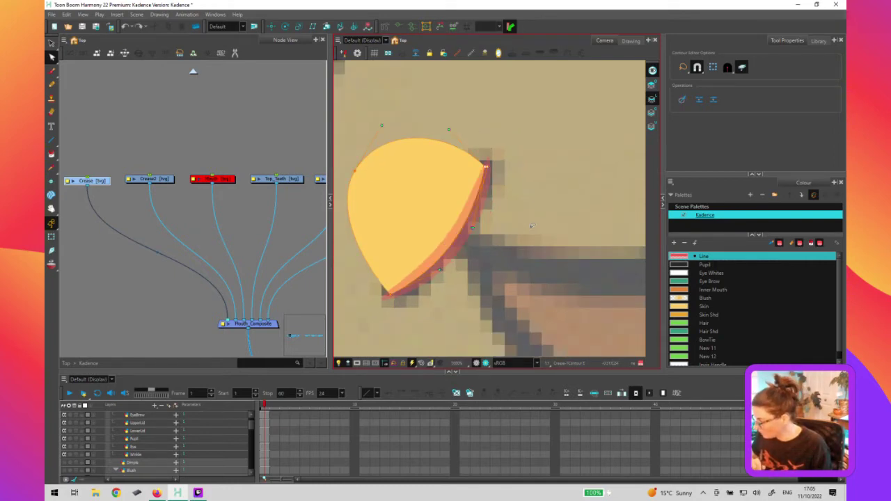
pyautogui.hotkey('ctrl', 'z')
pyautogui.hotkey('ctrl', 'shift', 'z')
pyautogui.hotkey('ctrl', 'shift', 'z')
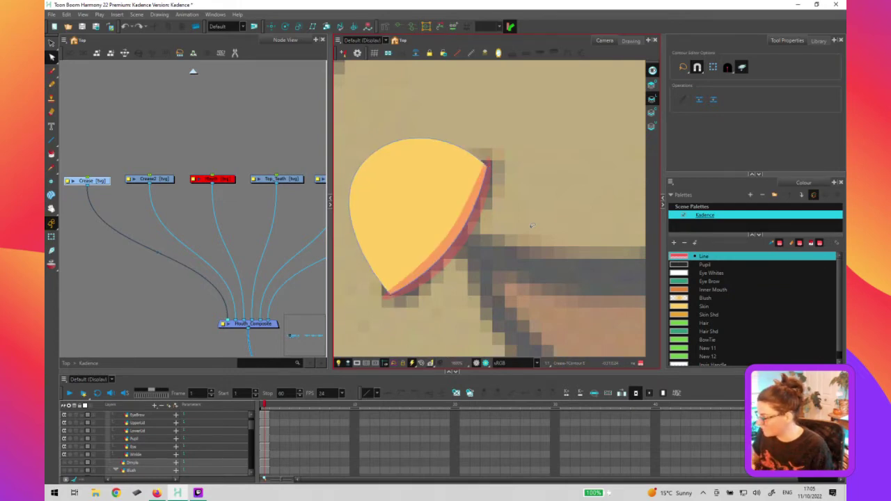
# Move the skin patch from Line Art to Colour Art, check the separate art layers and preview them together
pyautogui.click(653, 70)
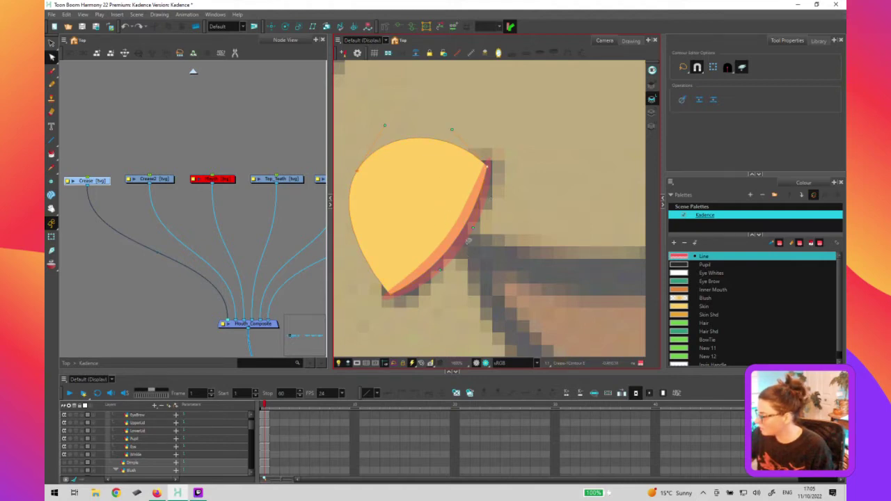
pyautogui.hotkey('alt', 's')
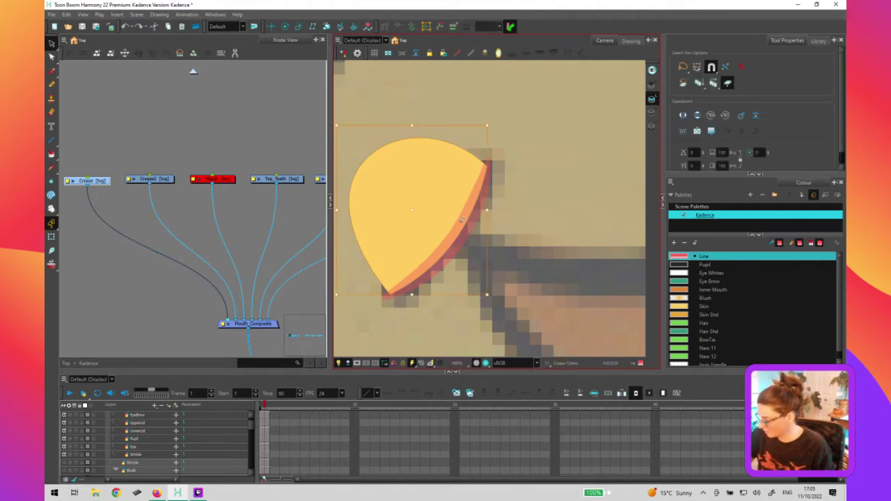
pyautogui.press('Delete')
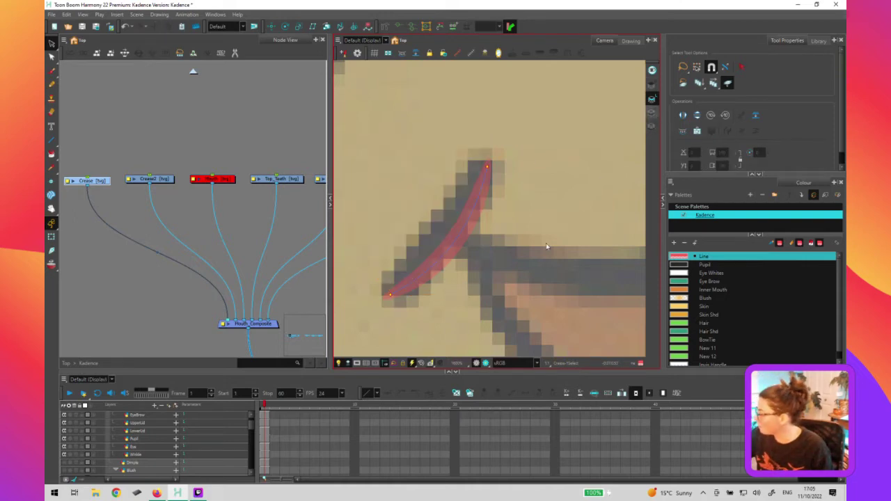
pyautogui.press('Delete')
pyautogui.hotkey('ctrl', 'v')
pyautogui.click(526, 289)
pyautogui.click(652, 99)
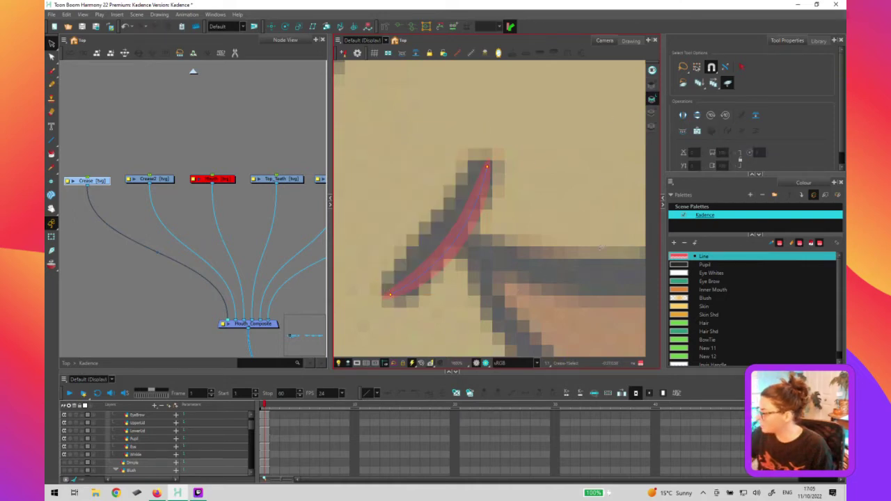
pyautogui.click(651, 84)
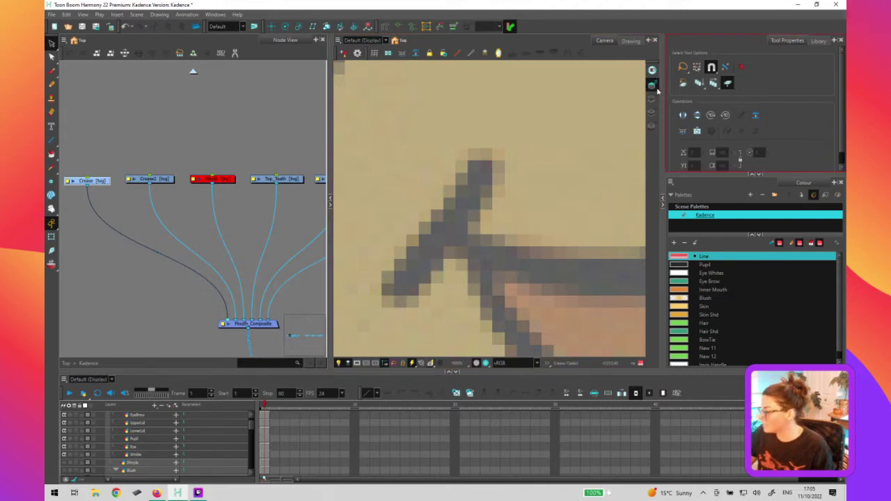
pyautogui.click(652, 71)
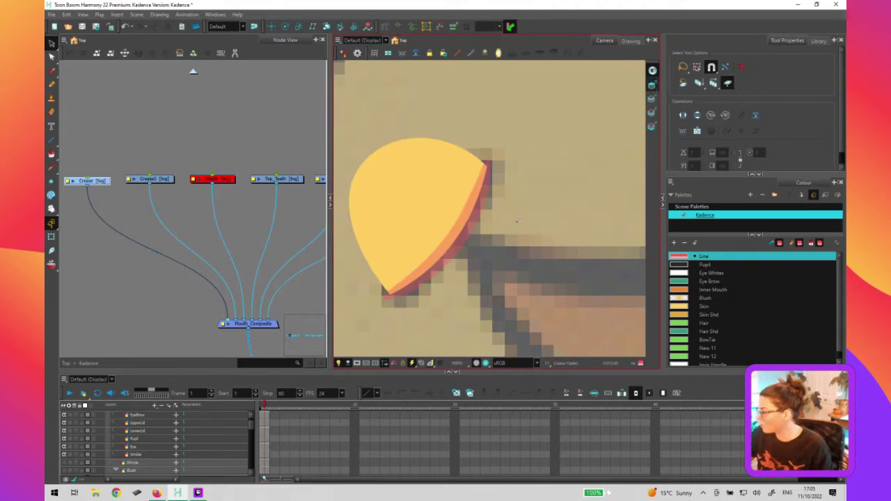
# Try to bend the skin patch's edge and the crease line outward together with the Contour Editor, and undo the last handle change
pyautogui.click(482, 169)
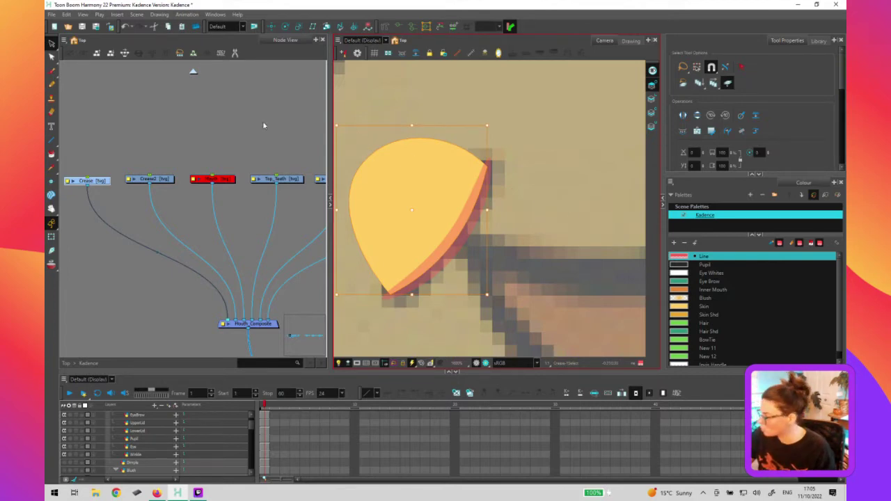
pyautogui.click(61, 70)
pyautogui.click(53, 58)
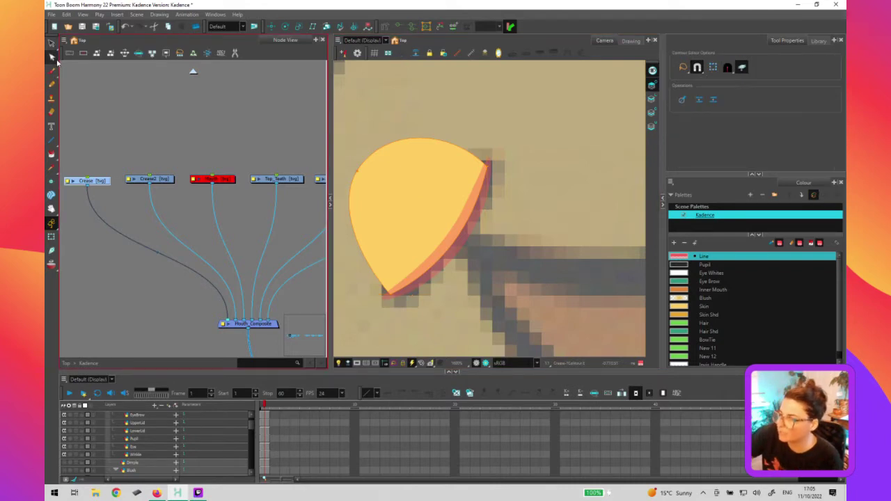
pyautogui.click(508, 157)
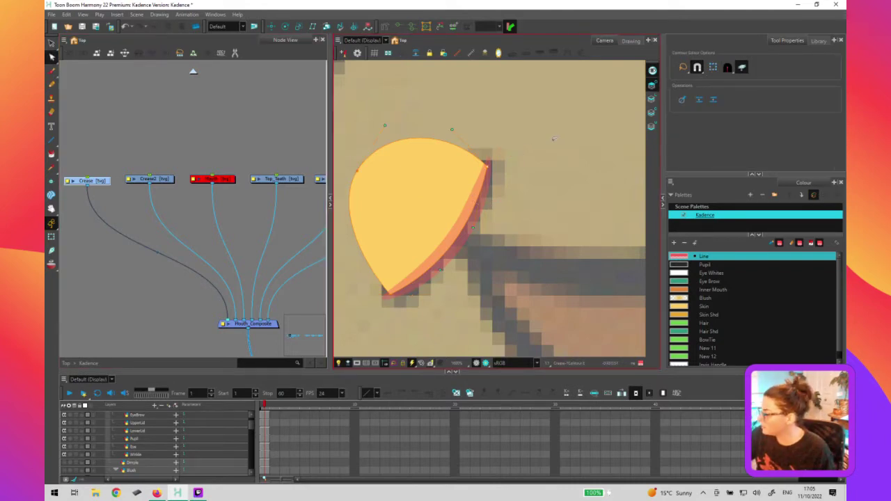
pyautogui.click(486, 166)
pyautogui.moveTo(474, 229); pyautogui.dragTo(505, 224)
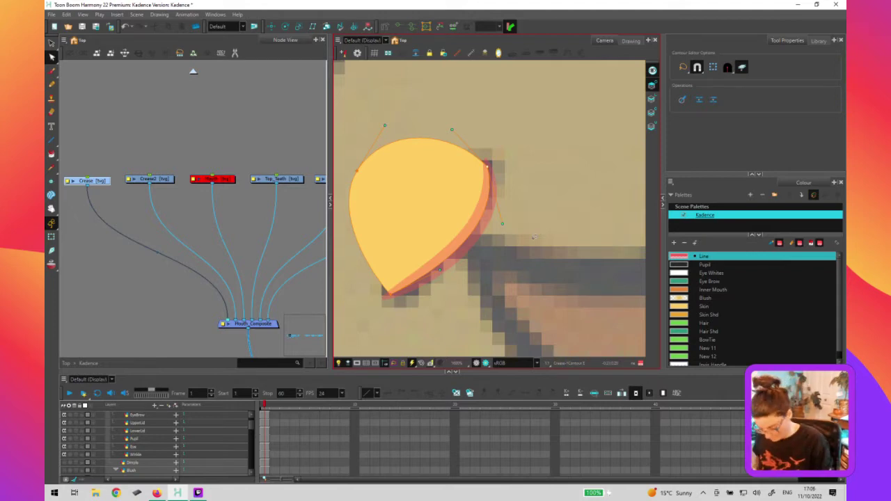
pyautogui.hotkey('ctrl', 'z')
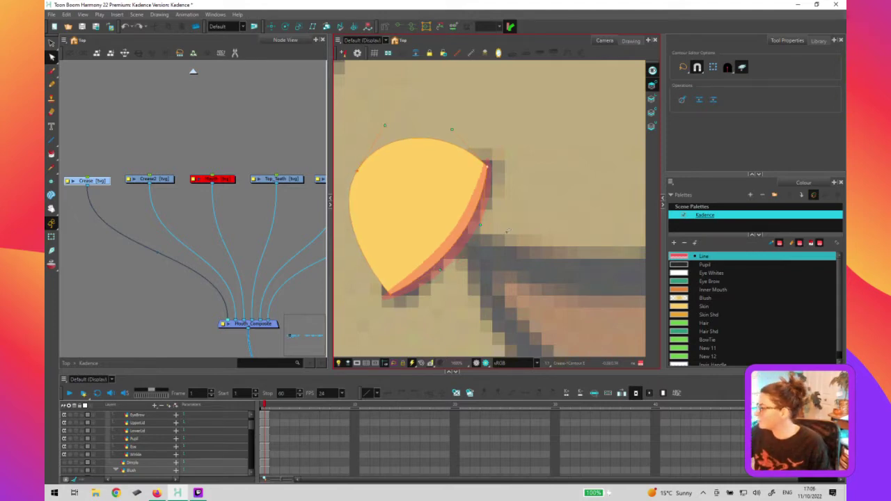
# Move the skin patch from Colour Art to Line Art so it shares the layer with the crease line
pyautogui.click(652, 71)
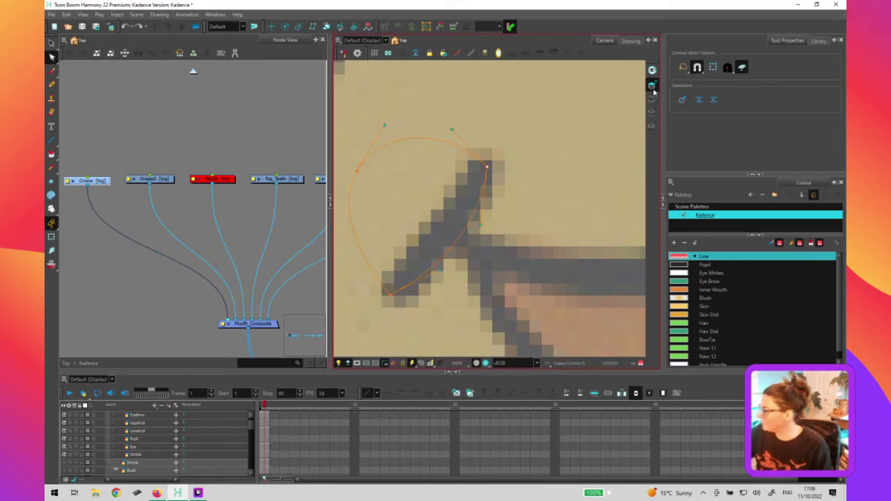
pyautogui.click(651, 98)
pyautogui.press('l')
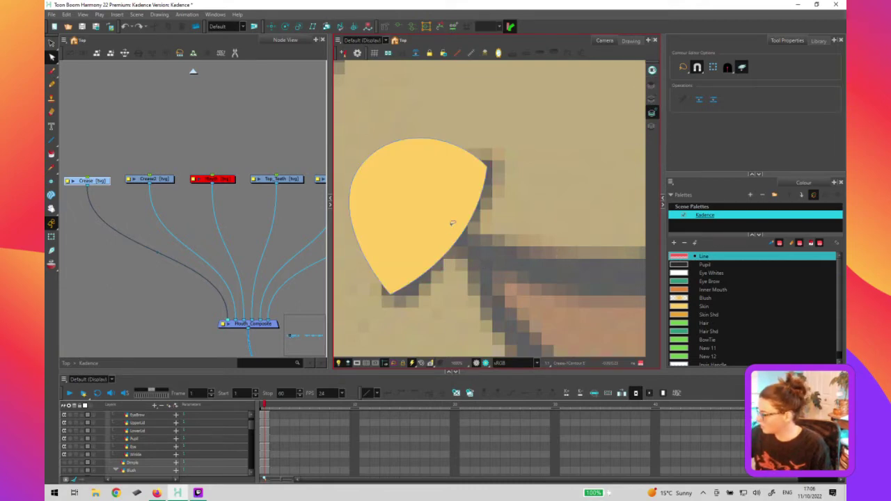
pyautogui.hotkey('alt', 's')
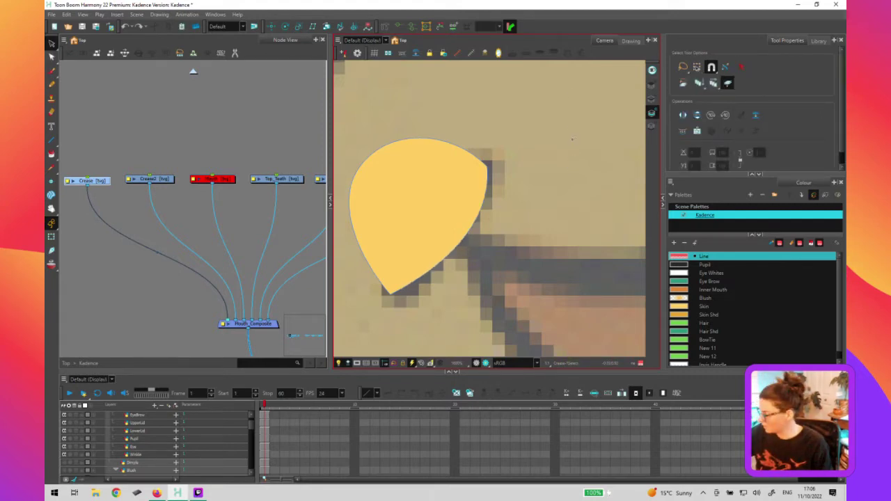
pyautogui.hotkey('ctrl', 'z')
pyautogui.hotkey('ctrl', 'z')
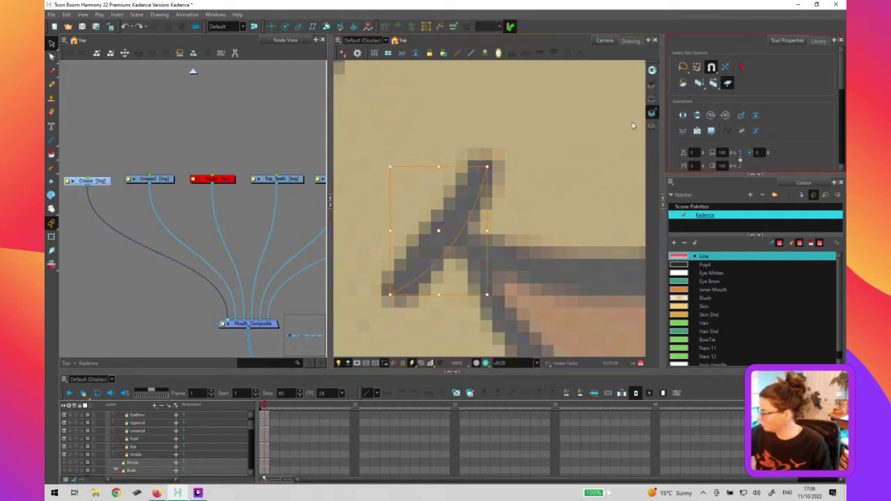
pyautogui.press('l')
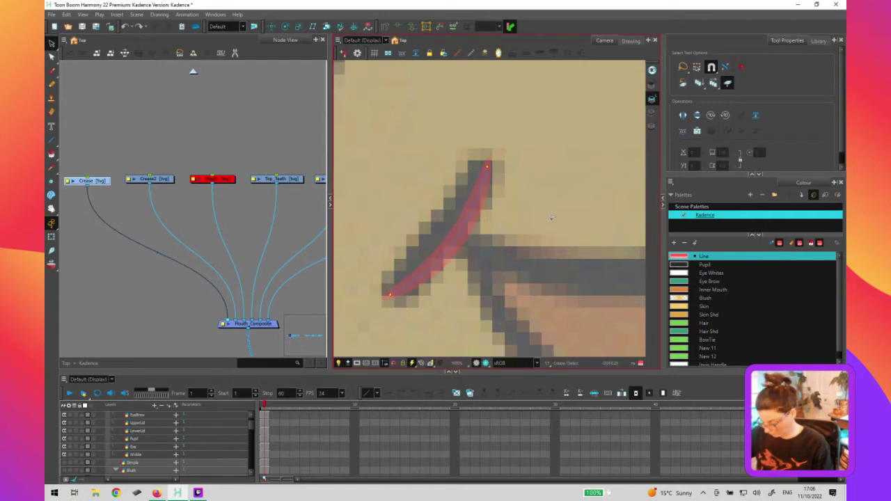
pyautogui.hotkey('ctrl', 'v')
pyautogui.click(529, 286)
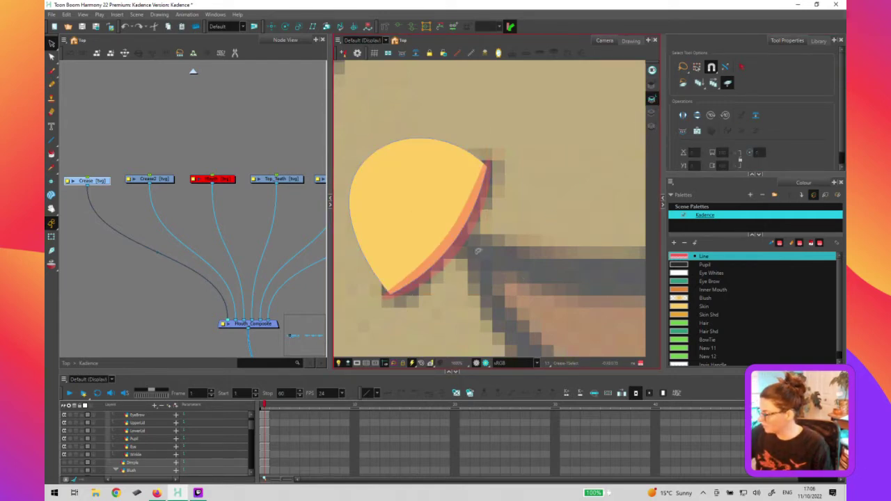
# Disable all the drawing nodes that feed the Mouth_Composite
pyautogui.click(202, 248)
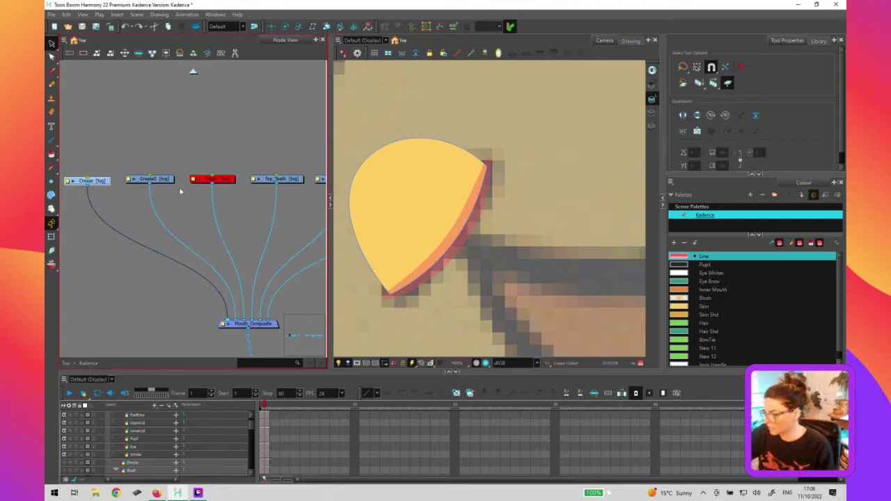
pyautogui.click(485, 238)
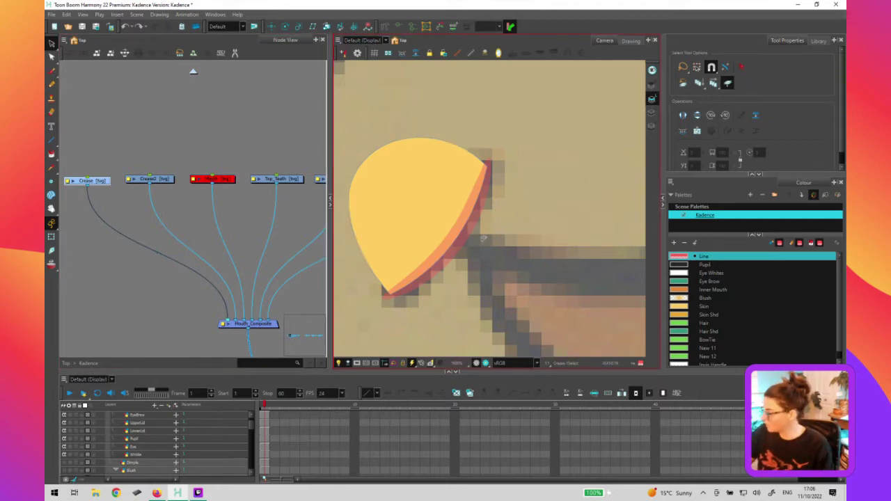
pyautogui.press('1')
pyautogui.press('1')
pyautogui.press('1')
pyautogui.moveTo(307, 281); pyautogui.dragTo(203, 266)
pyautogui.scroll(-2, 201, 264)
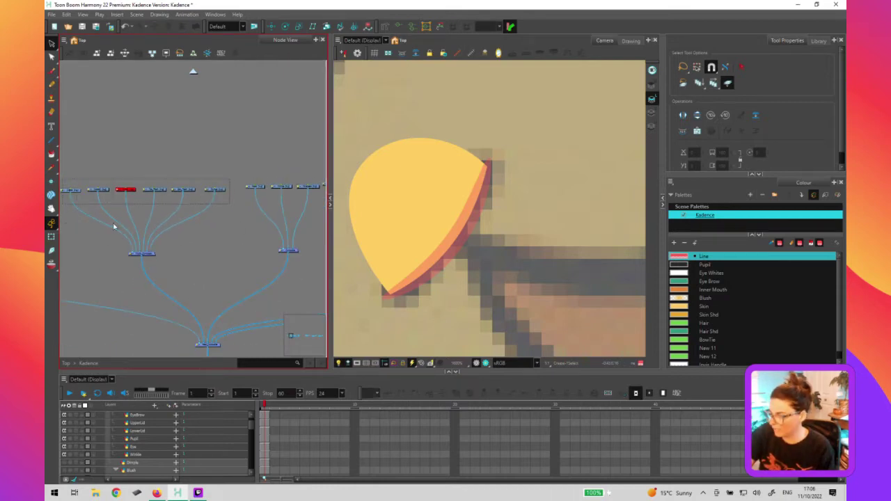
pyautogui.press('d')
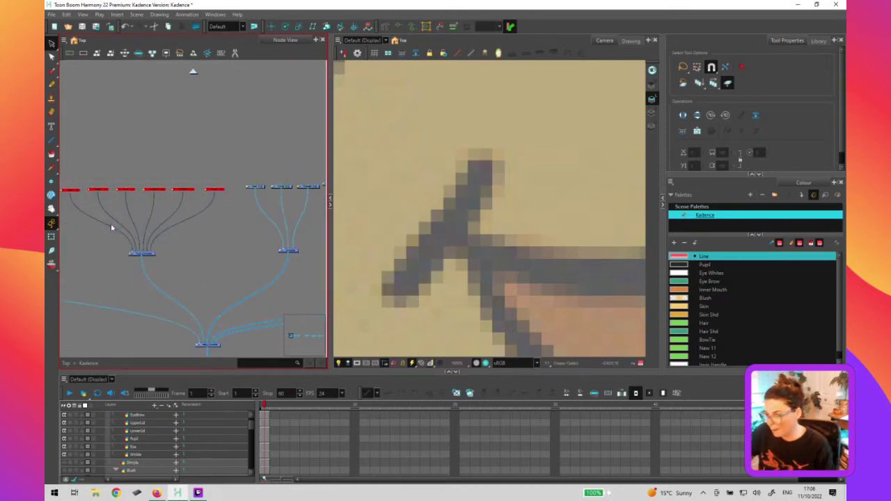
# Select the Head drawing node and frame the sketch's whole face and bow tie in the Camera view
pyautogui.moveTo(236, 253); pyautogui.dragTo(127, 250)
pyautogui.moveTo(152, 167); pyautogui.dragTo(141, 200)
pyautogui.press('1')
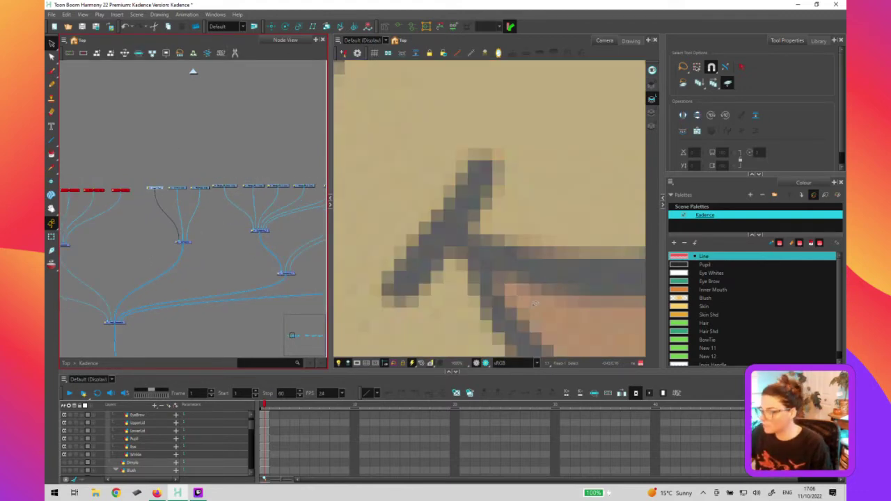
pyautogui.press('1')
pyautogui.press('1')
pyautogui.press('1')
pyautogui.press('1')
pyautogui.press('1')
pyautogui.press('1')
pyautogui.press('1')
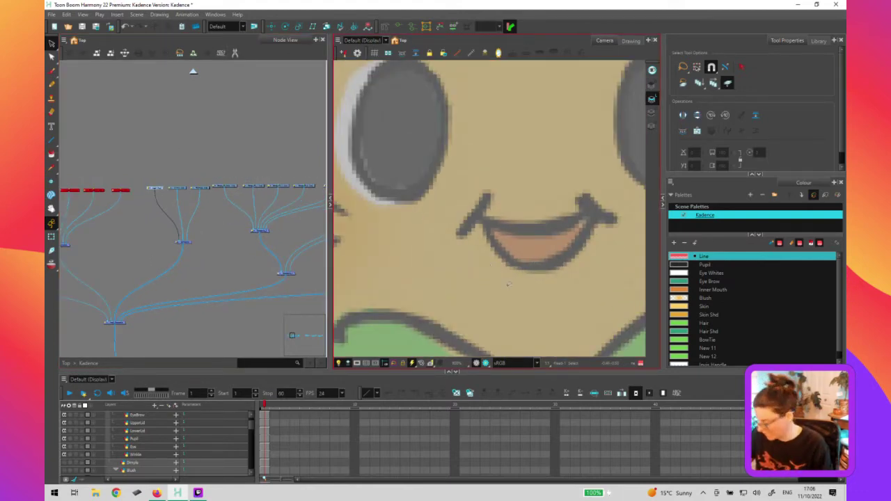
pyautogui.scroll(-3, 508, 283)
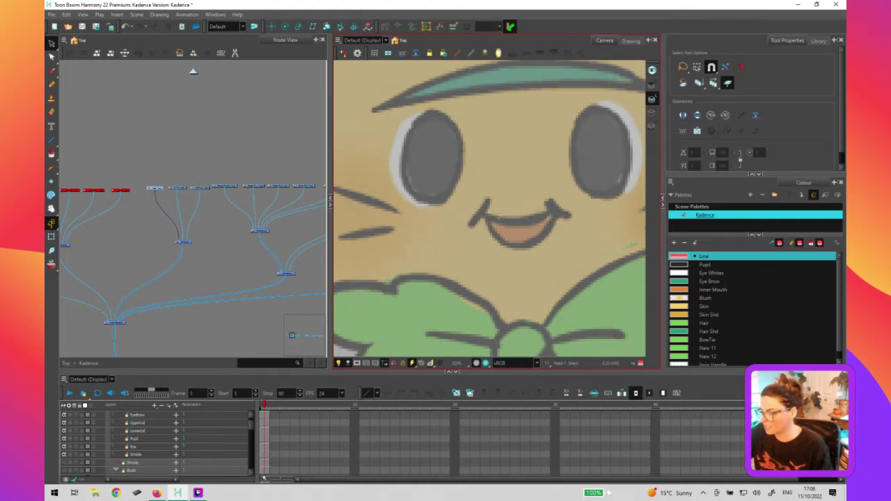
pyautogui.scroll(-3, 502, 257)
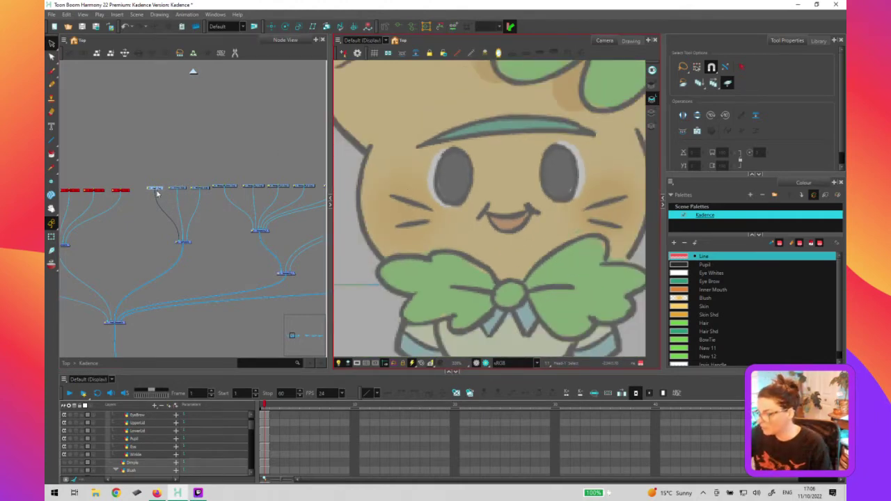
# Draw a rectangle over the face area of the sketch on the Head drawing with the Rectangle tool
pyautogui.scroll(2, 157, 193)
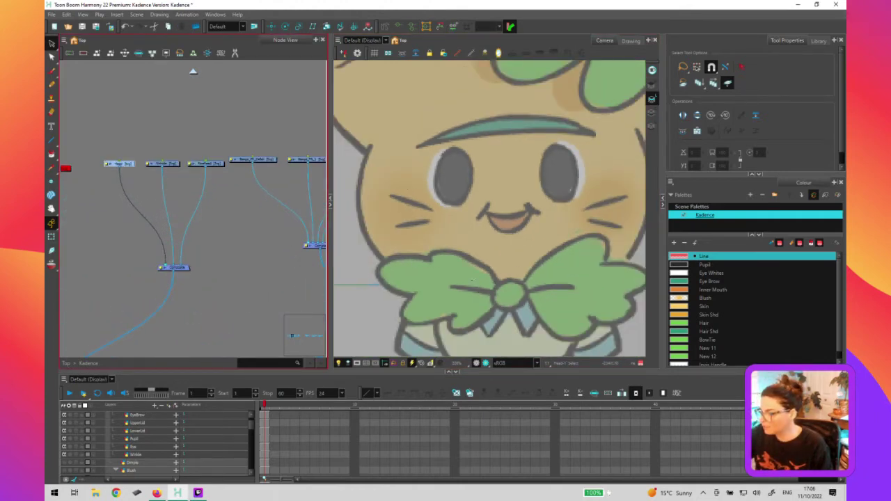
pyautogui.moveTo(440, 237); pyautogui.dragTo(440, 222)
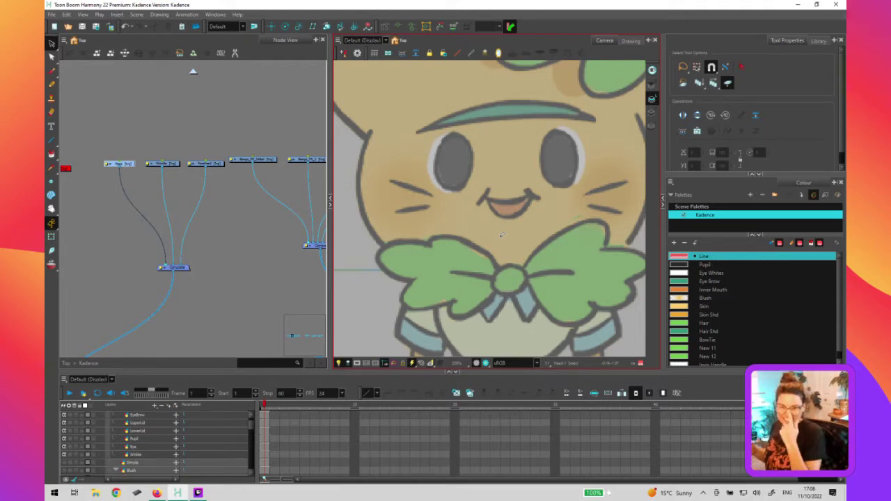
pyautogui.moveTo(246, 291); pyautogui.dragTo(205, 279)
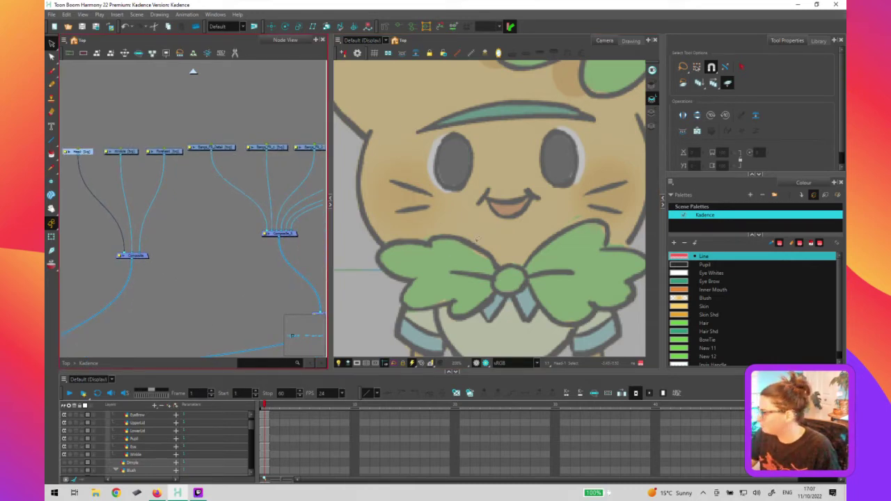
pyautogui.scroll(-3, 472, 249)
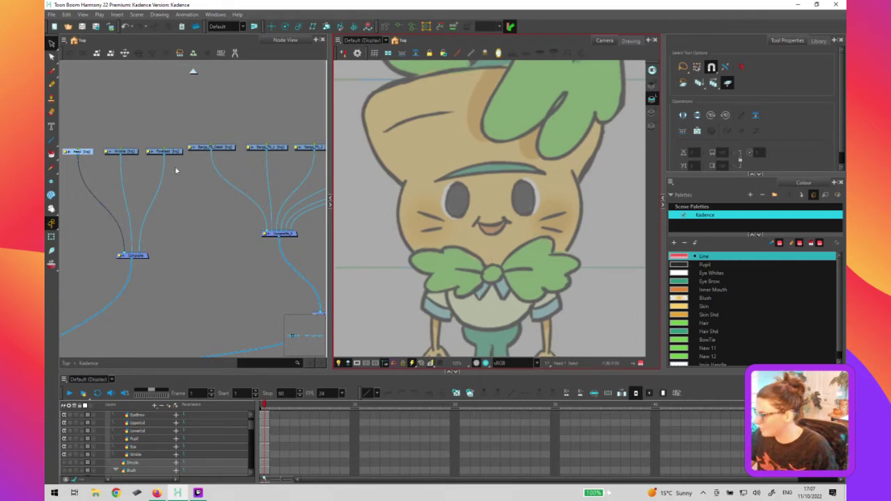
pyautogui.click(85, 148)
pyautogui.click(414, 183)
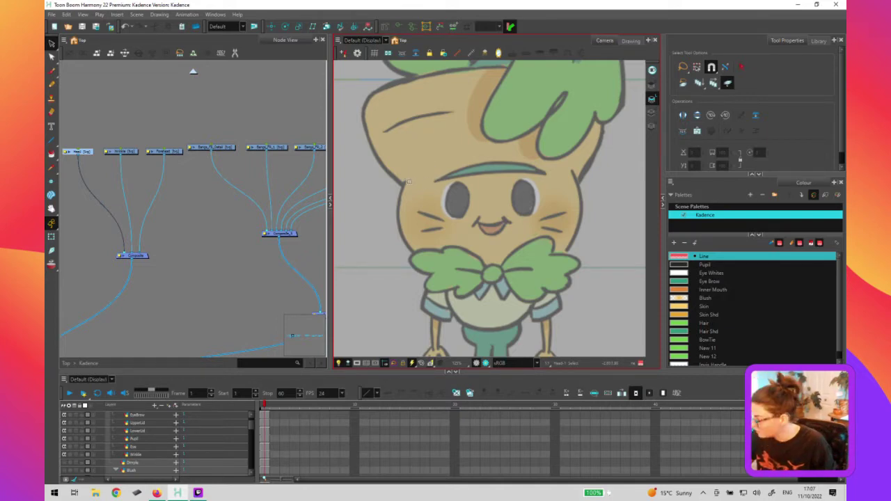
pyautogui.hotkey('alt', '7')
pyautogui.moveTo(405, 178); pyautogui.dragTo(571, 262)
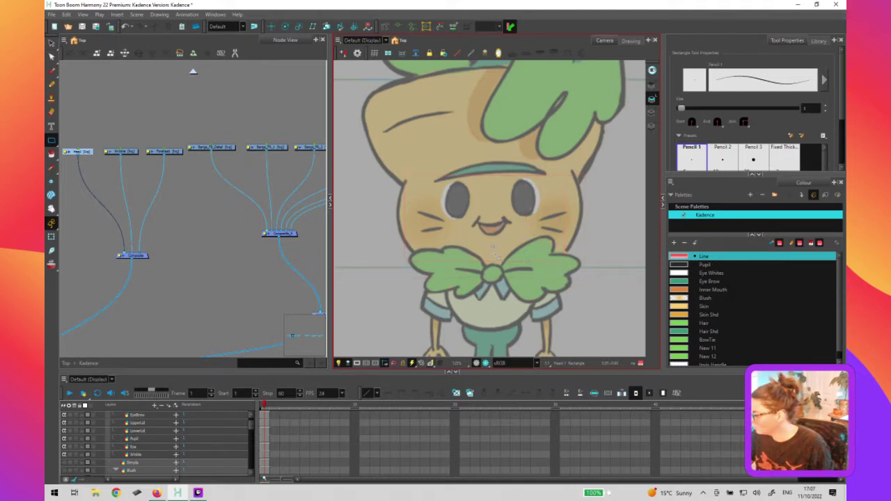
# Select the rectangle on the Head drawing and set its pencil line's maximum size to 10
pyautogui.hotkey('alt', 's')
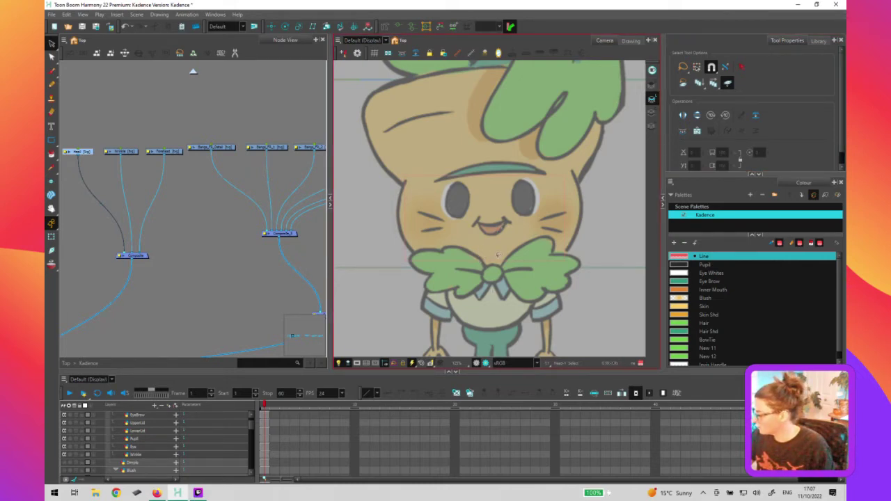
pyautogui.click(70, 174)
pyautogui.click(78, 152)
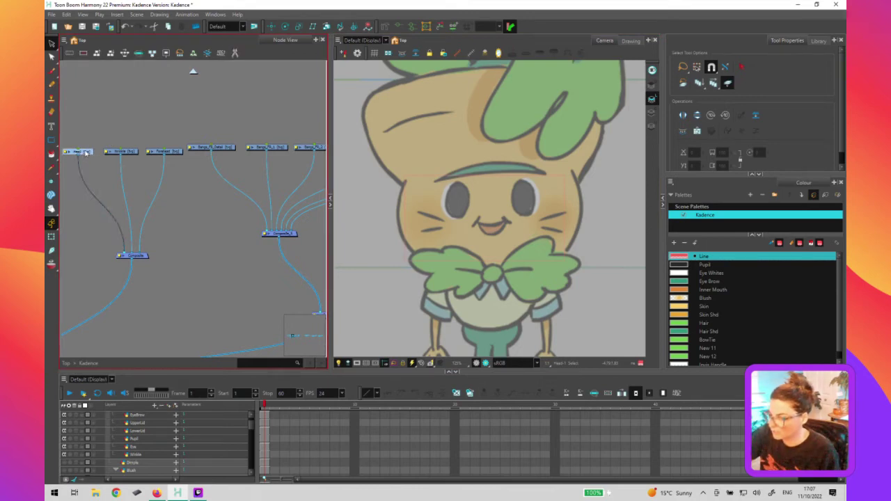
pyautogui.click(510, 192)
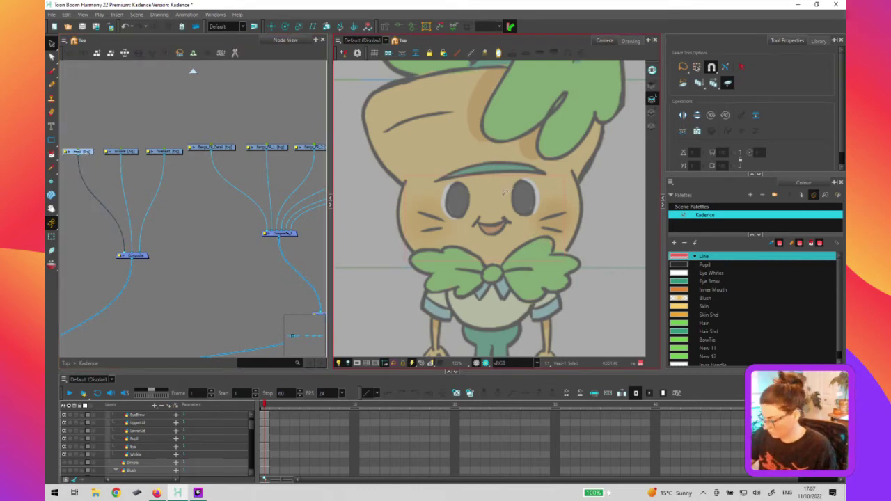
pyautogui.click(505, 200)
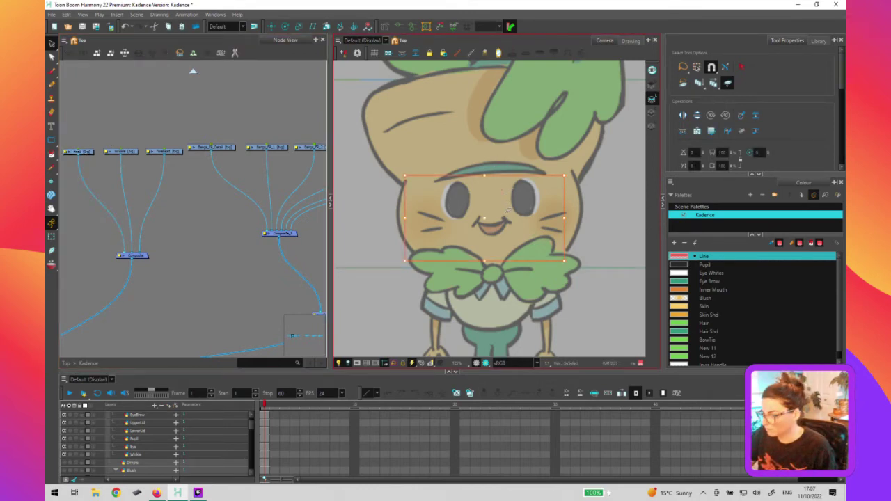
pyautogui.click(100, 170)
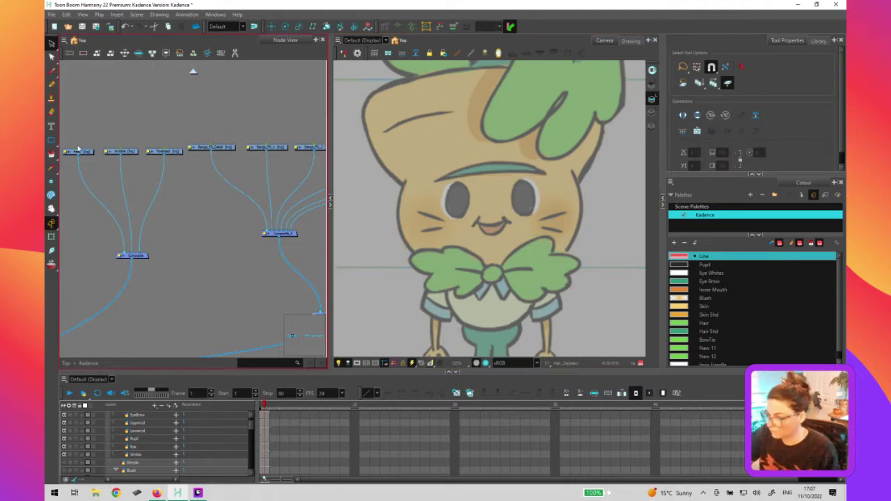
pyautogui.click(78, 151)
pyautogui.click(510, 200)
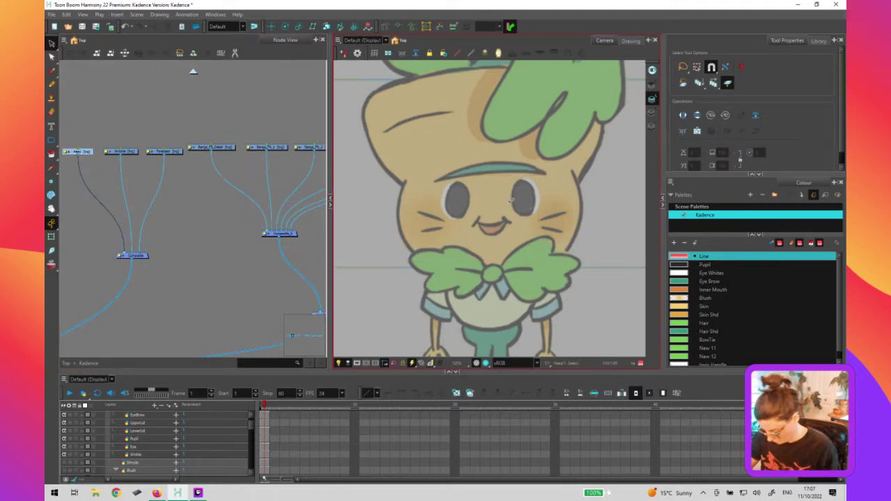
pyautogui.moveTo(843, 90); pyautogui.dragTo(842, 139)
pyautogui.click(527, 184)
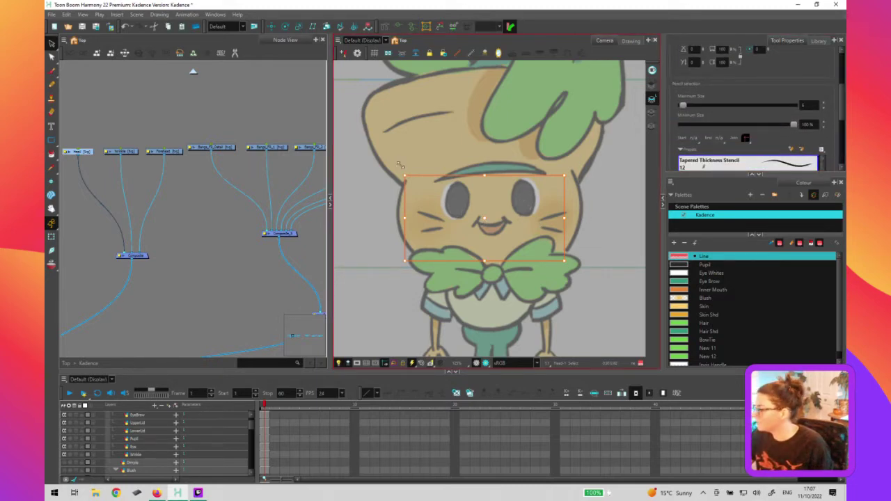
pyautogui.click(808, 105)
pyautogui.write('10')
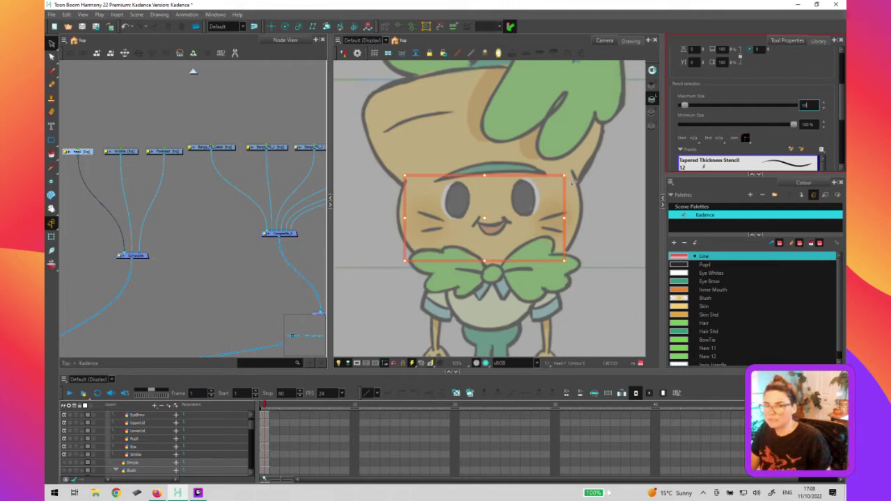
pyautogui.press('Return')
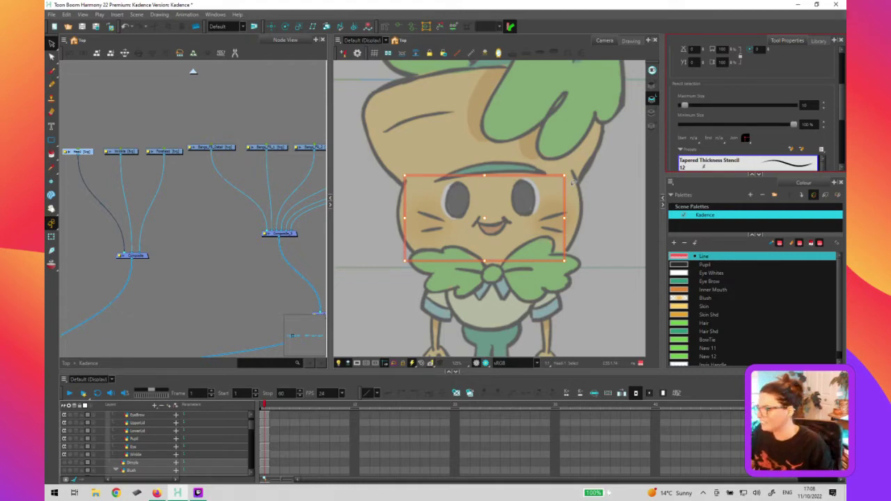
# Fit the rectangle's corners to the temples and jaw with the Contour Editor, and bow its chin edge and left cheek side outward
pyautogui.click(406, 189)
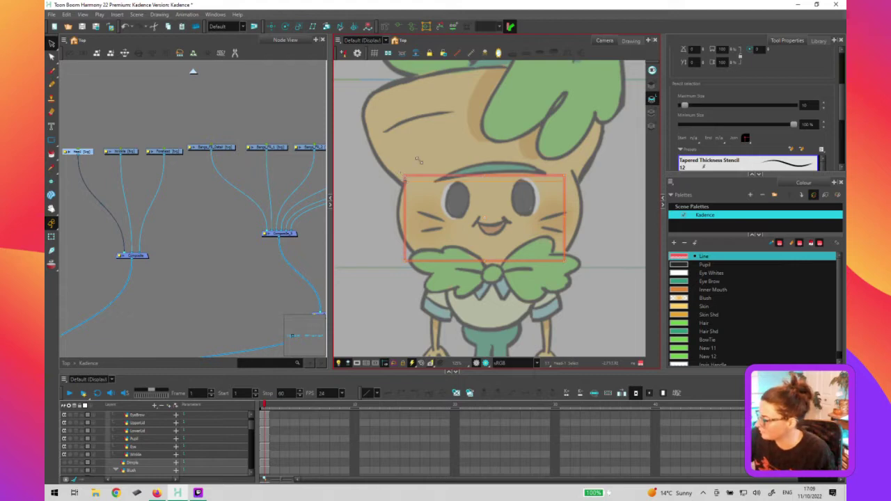
pyautogui.hotkey('alt', 'q')
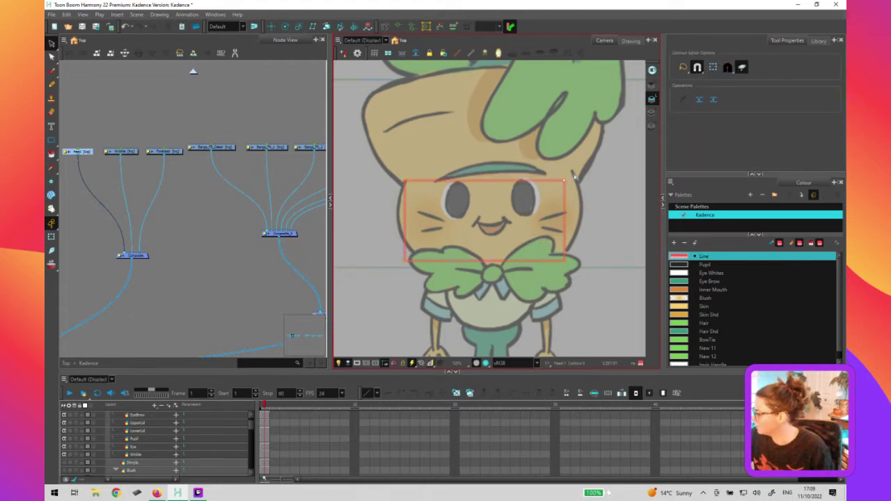
pyautogui.moveTo(574, 176); pyautogui.dragTo(593, 169)
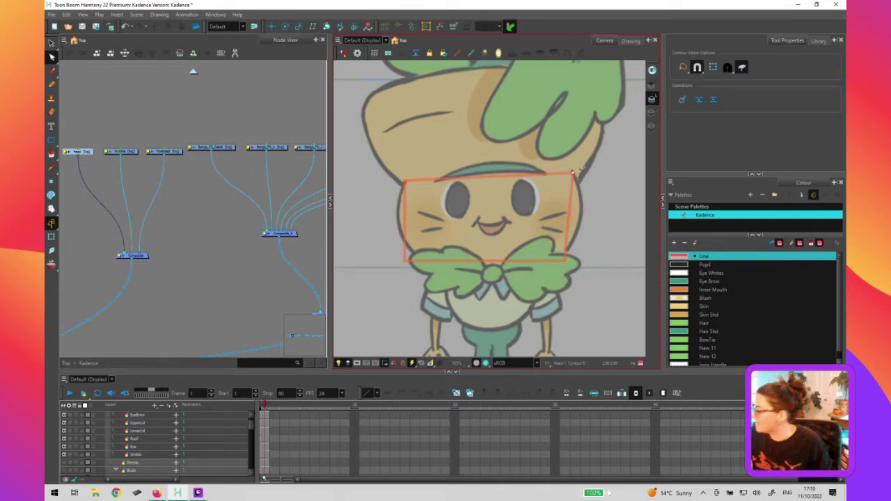
pyautogui.moveTo(563, 261); pyautogui.dragTo(558, 260)
pyautogui.moveTo(491, 262); pyautogui.dragTo(491, 275)
pyautogui.moveTo(405, 262); pyautogui.dragTo(420, 259)
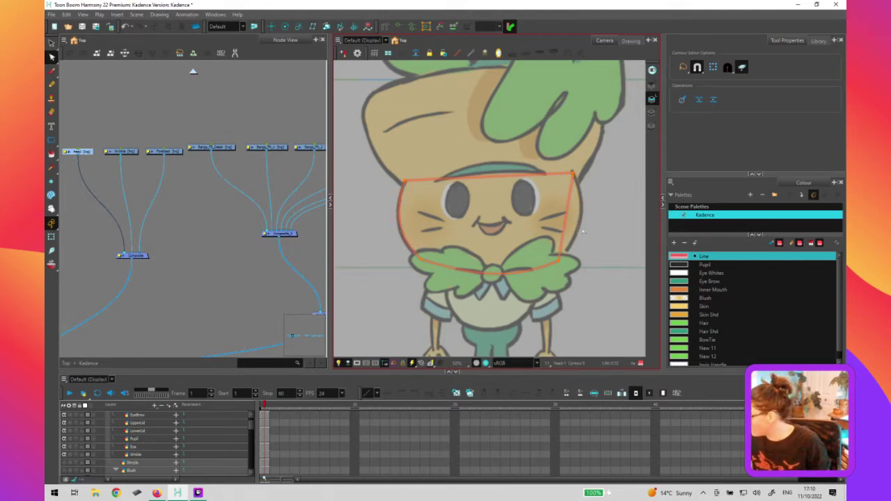
# Delete the extra point on the right cheek edge and bend that edge outward to follow the sketched cheek
pyautogui.press('2')
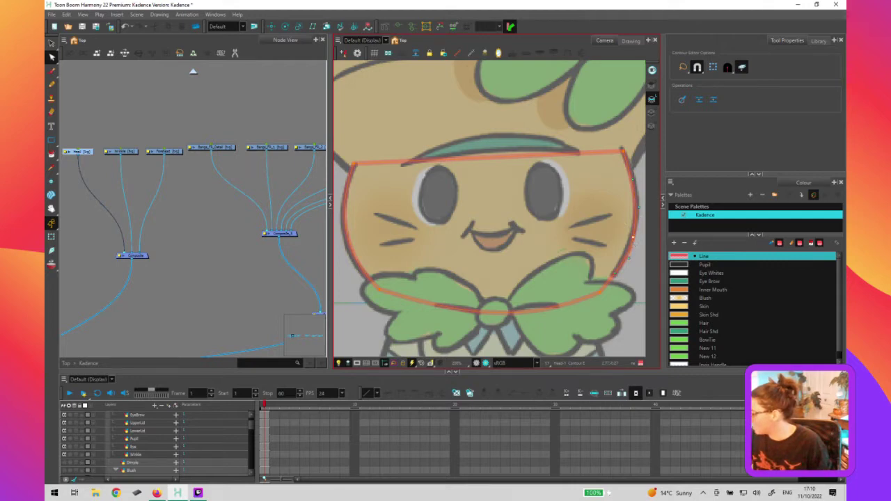
pyautogui.press('Delete')
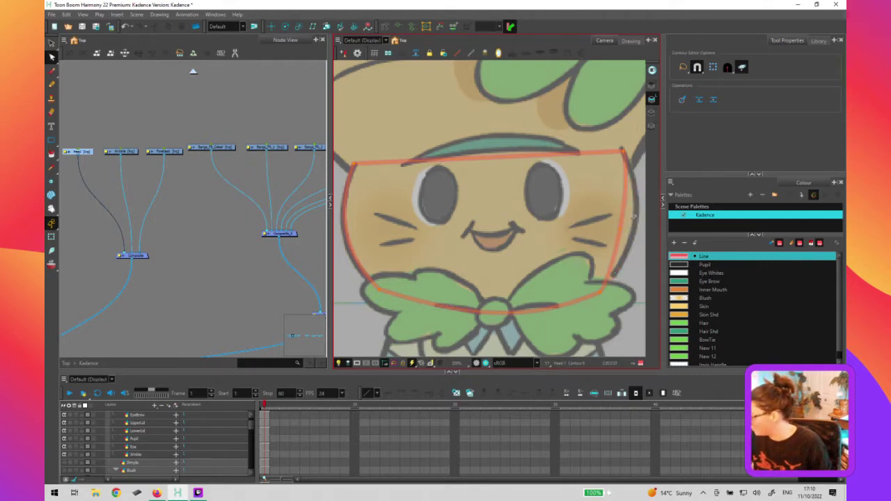
pyautogui.moveTo(621, 234); pyautogui.dragTo(635, 233)
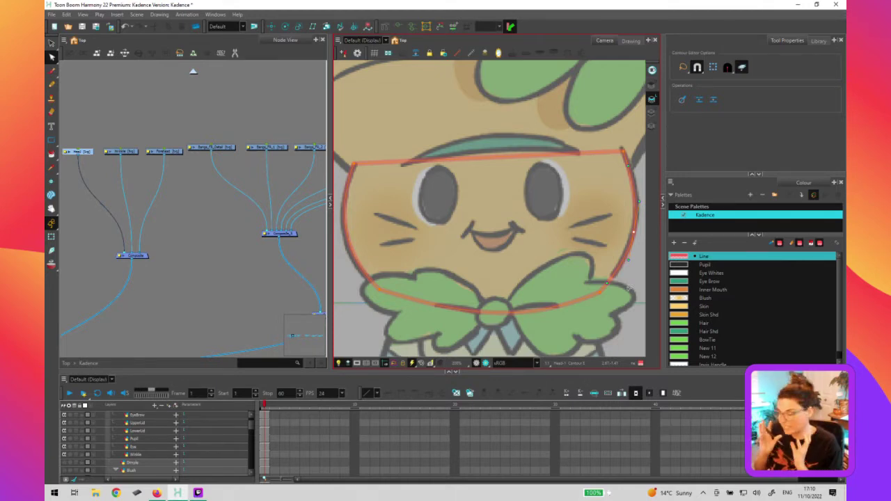
# Arch the head outline's top edge above the eyebrow, add a middle point and round the curve into both temples
pyautogui.scroll(-2, 489, 175)
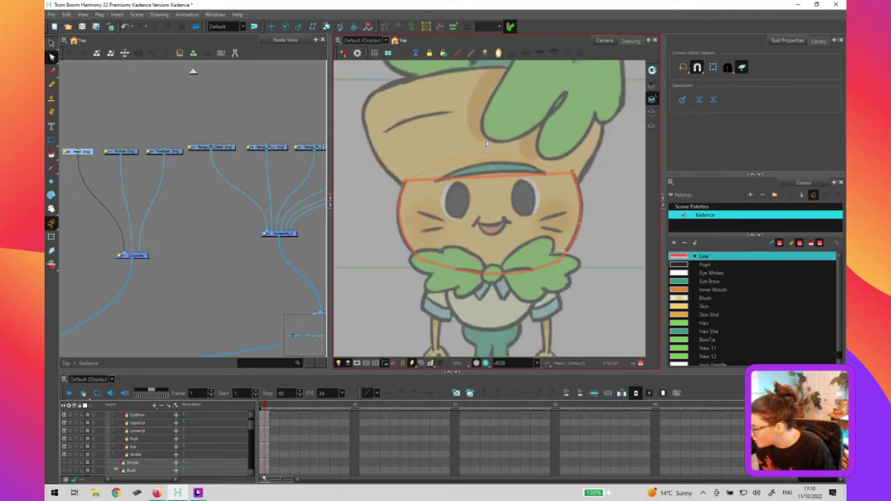
pyautogui.moveTo(490, 177); pyautogui.dragTo(492, 155)
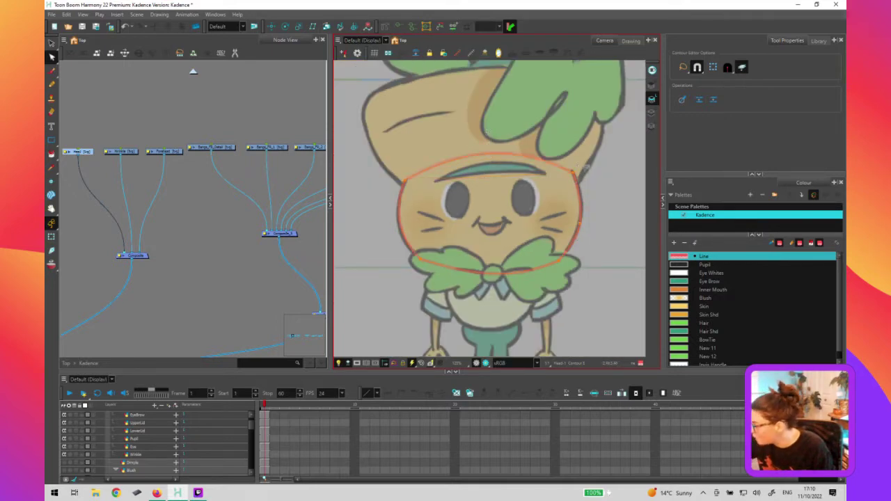
pyautogui.keyDown('ctrl'); pyautogui.click(493, 155); pyautogui.keyUp('ctrl')
pyautogui.moveTo(496, 144); pyautogui.dragTo(495, 142)
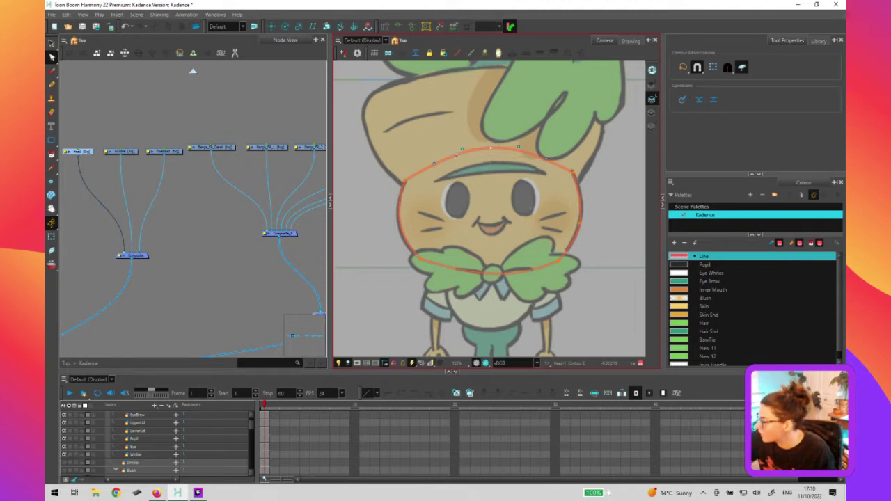
pyautogui.moveTo(434, 164); pyautogui.dragTo(424, 155)
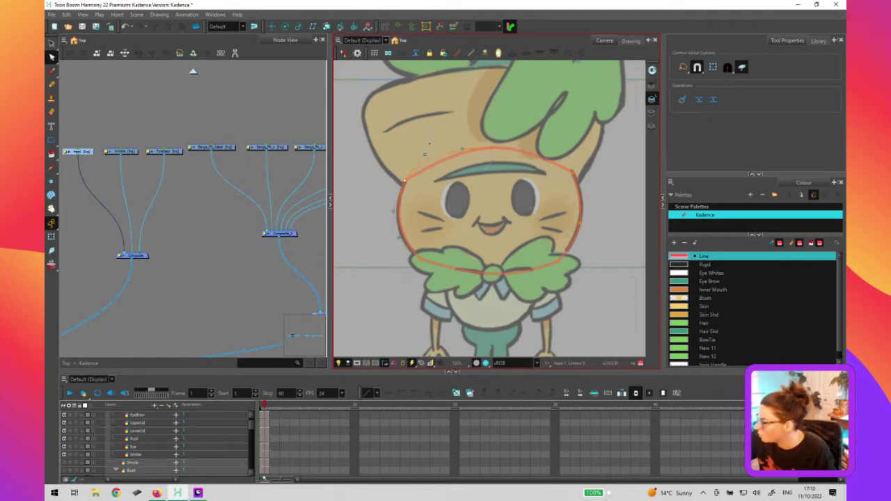
pyautogui.click(572, 172)
pyautogui.moveTo(553, 158); pyautogui.dragTo(556, 152)
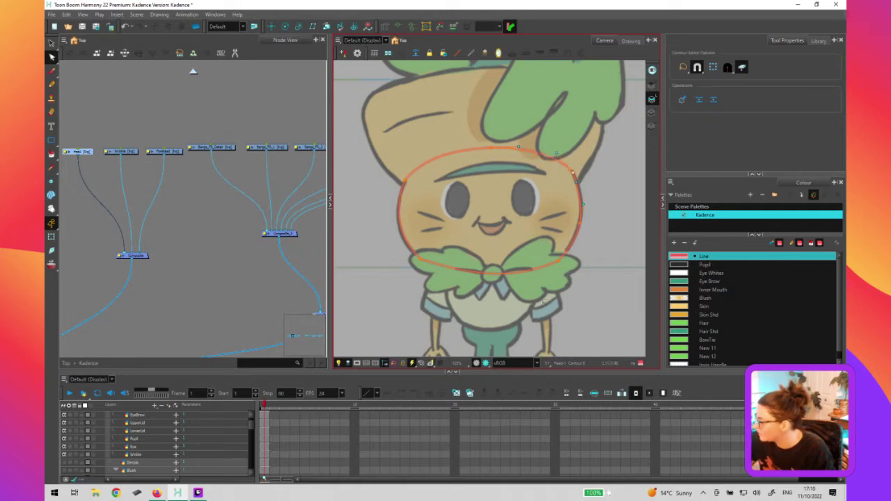
# Lower the middle of the chin edge to just below the bow tie's knot and round its curve toward the right jaw corner
pyautogui.click(492, 282)
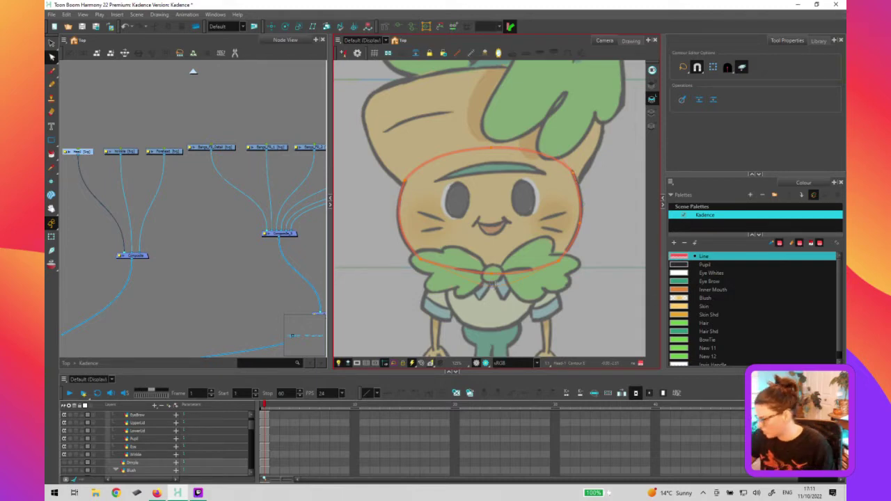
pyautogui.click(491, 282)
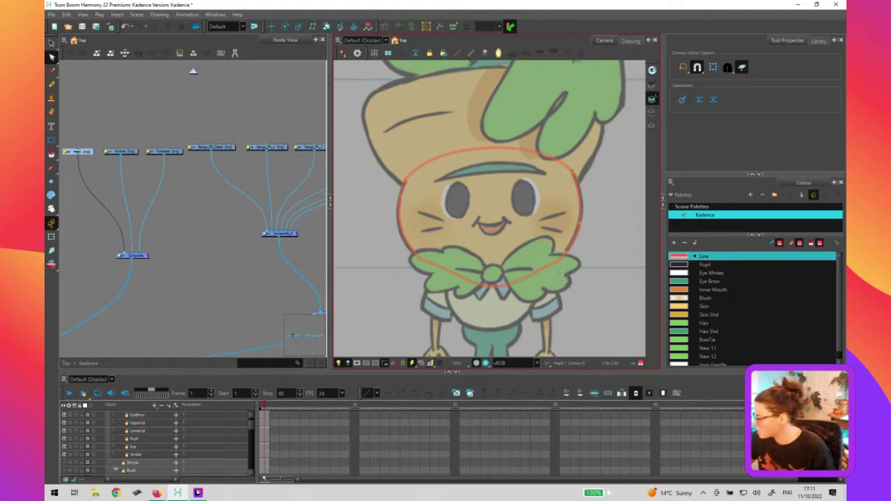
pyautogui.click(560, 260)
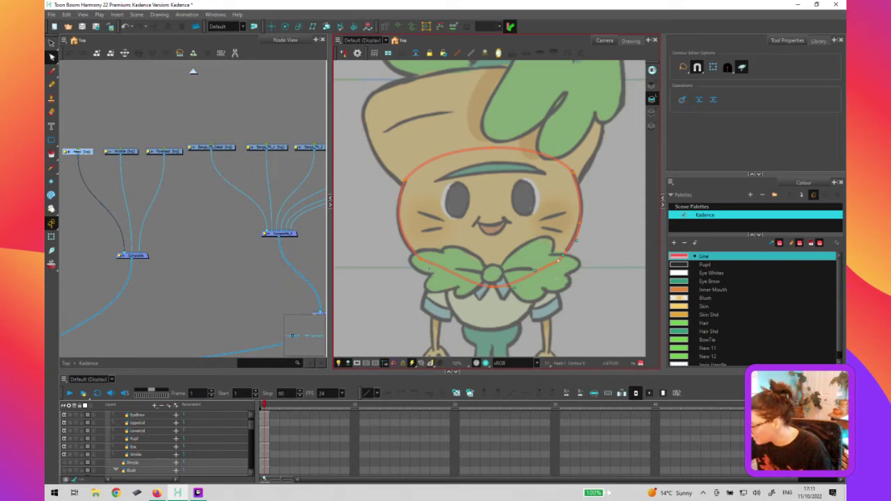
pyautogui.press('2')
pyautogui.press('2')
pyautogui.press('2')
pyautogui.press('2')
pyautogui.moveTo(582, 317); pyautogui.dragTo(482, 171)
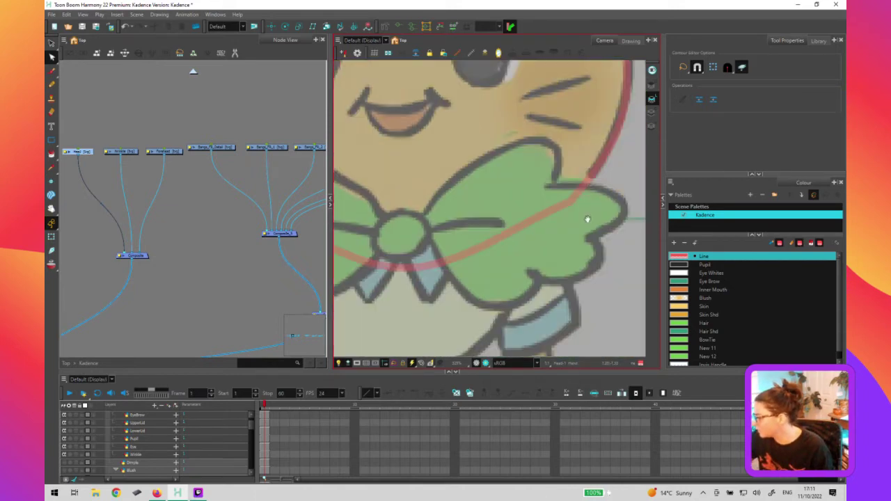
pyautogui.moveTo(518, 244); pyautogui.dragTo(531, 254)
# Round the head outline's left jaw corner and refine the right jaw point so both cheeks curve smoothly into the chin
pyautogui.press('1')
pyautogui.press('1')
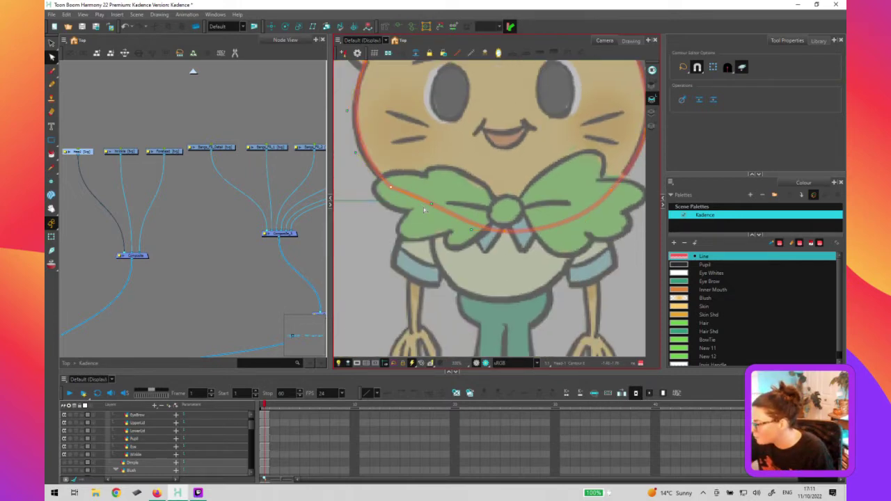
pyautogui.moveTo(419, 214); pyautogui.dragTo(421, 210)
pyautogui.keyDown('ctrl'); pyautogui.click(359, 123); pyautogui.keyUp('ctrl')
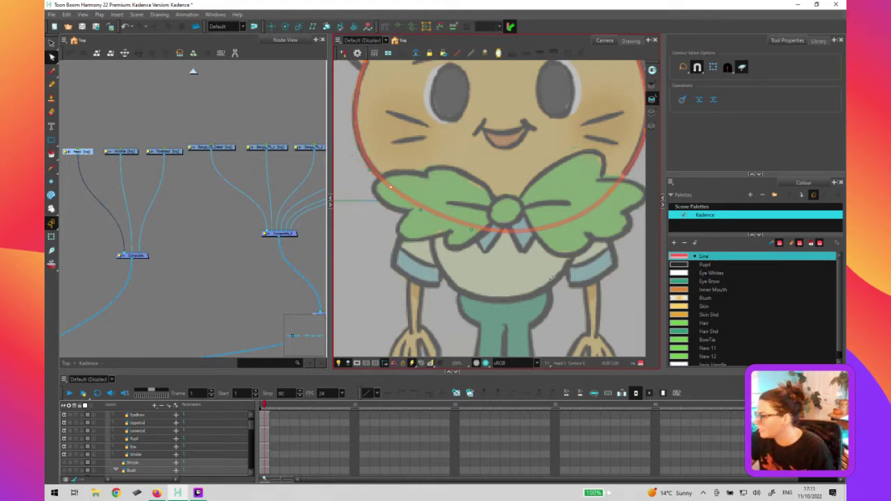
pyautogui.press('1')
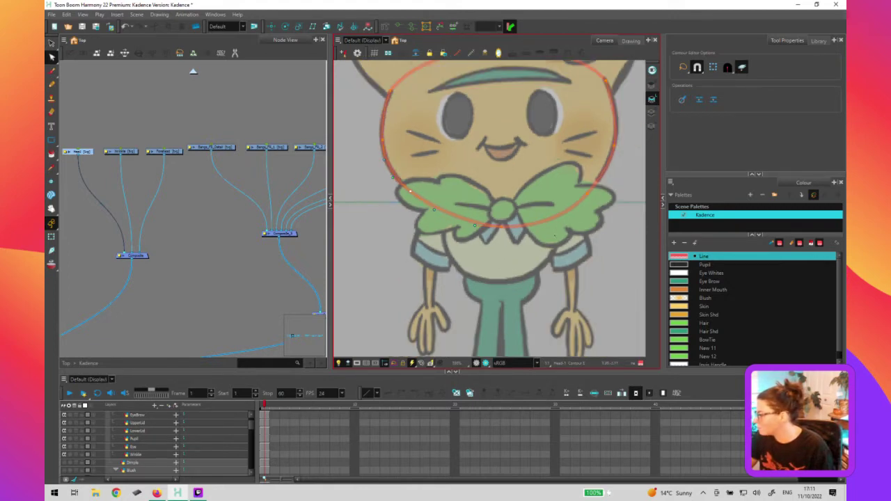
pyautogui.moveTo(617, 186); pyautogui.dragTo(583, 219)
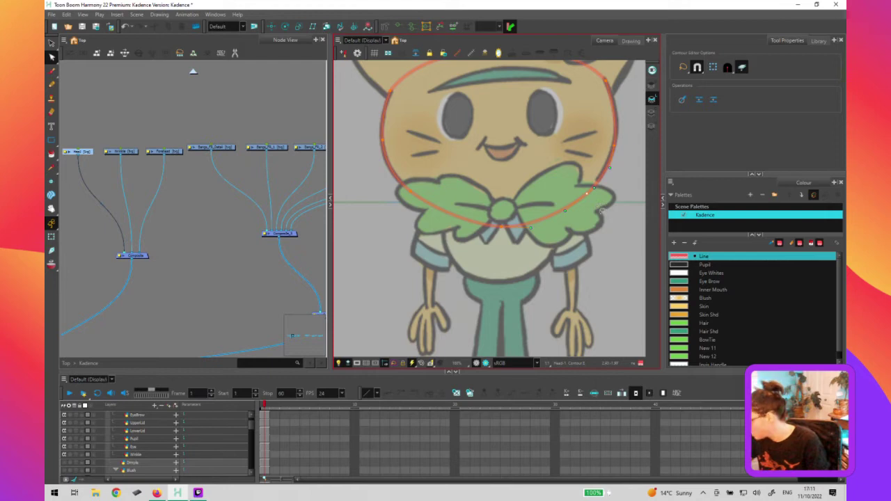
# Pull the head outline's right temple curve slightly up and outward so it rounds smoothly into the forehead
pyautogui.click(600, 254)
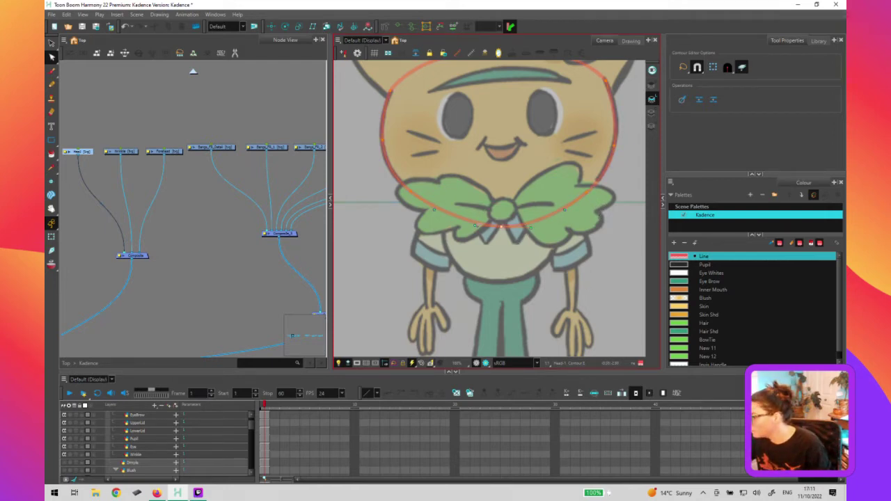
pyautogui.scroll(-3, 516, 206)
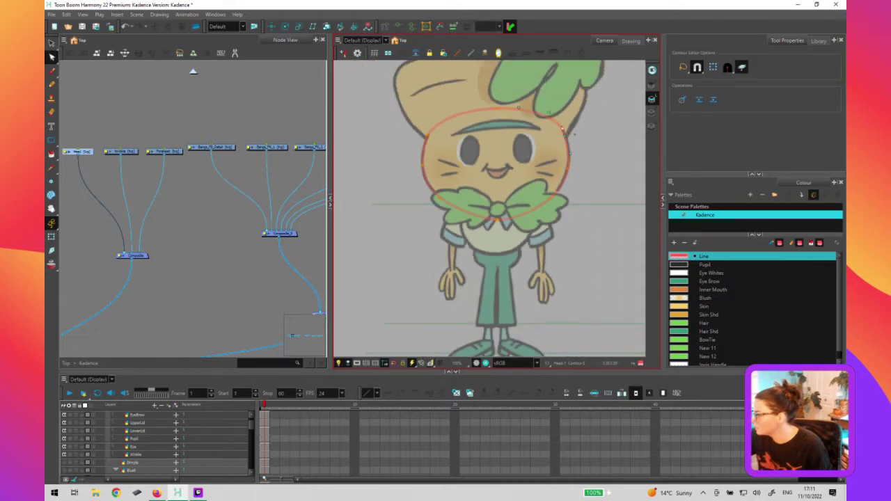
pyautogui.scroll(3, 550, 149)
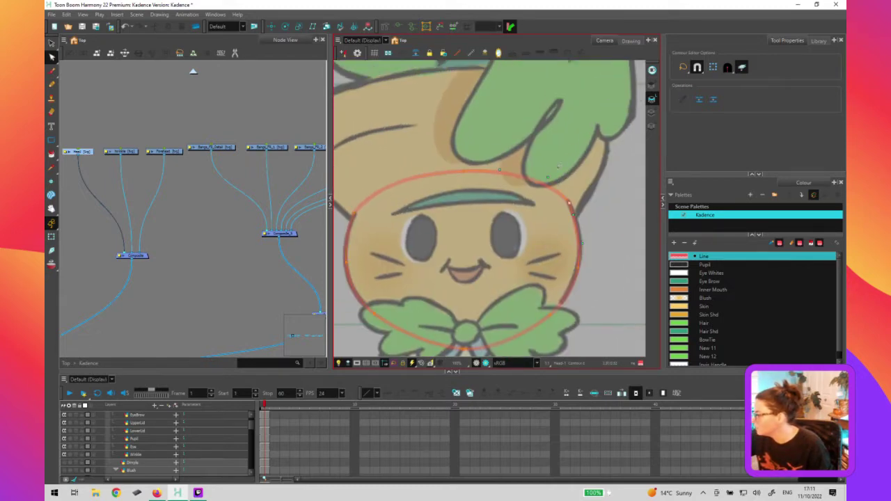
pyautogui.moveTo(548, 178); pyautogui.dragTo(554, 173)
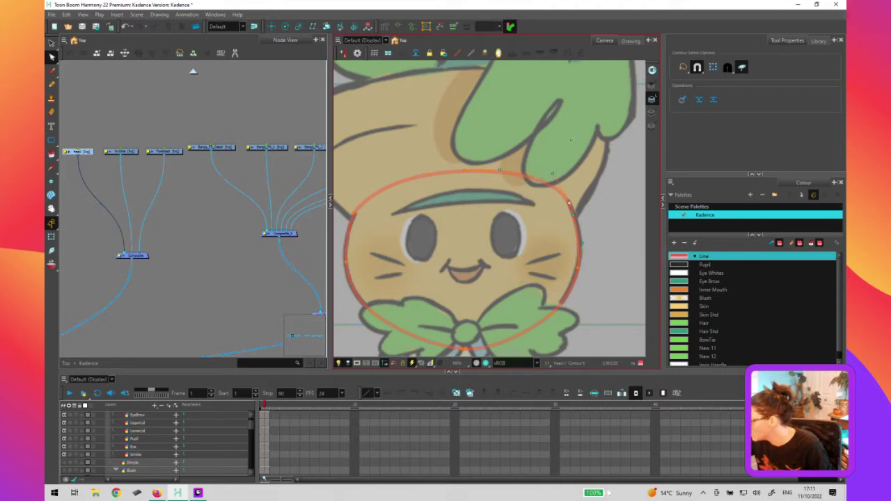
pyautogui.scroll(5, 462, 259)
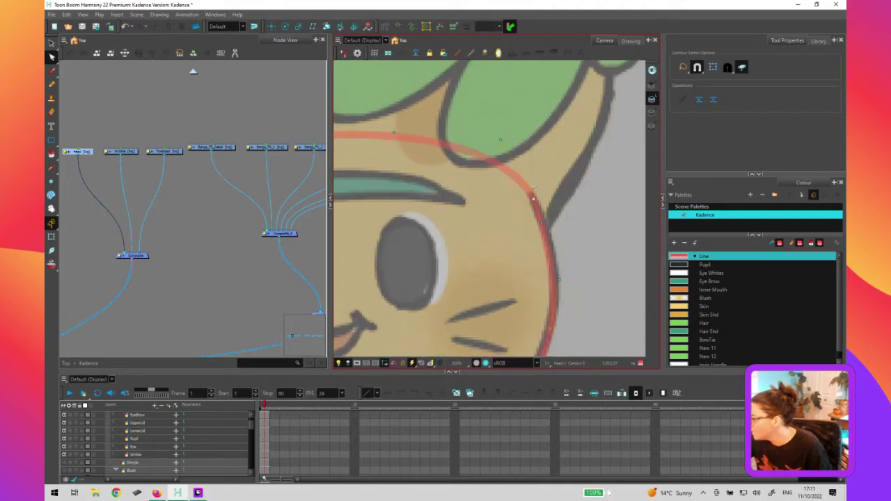
pyautogui.click(534, 197)
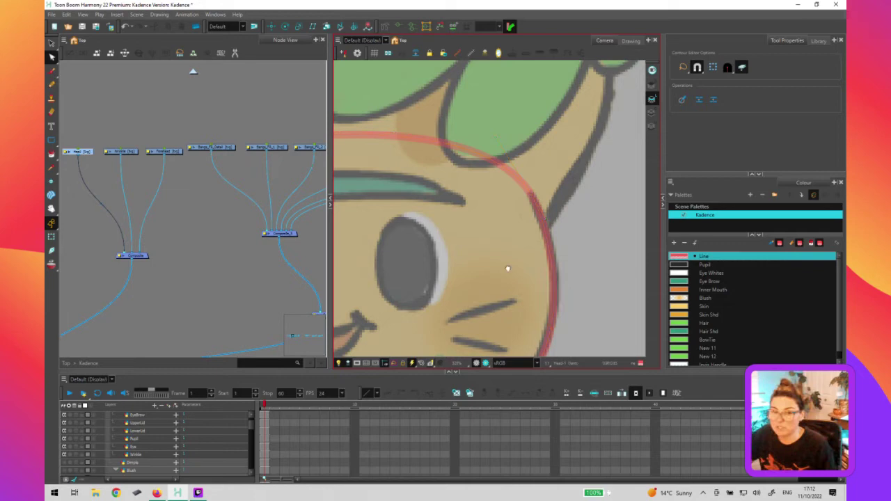
pyautogui.scroll(-3, 507, 264)
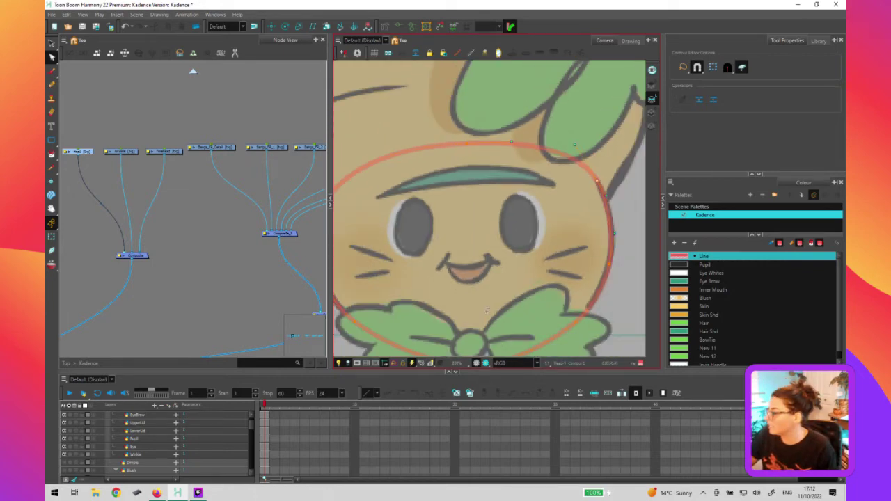
# Extend the upper curve handle of the head outline's left temple point to round that side of the forehead
pyautogui.moveTo(392, 262); pyautogui.dragTo(514, 238)
pyautogui.click(451, 172)
pyautogui.moveTo(485, 131)
pyautogui.mouseDown()
pyautogui.moveTo(469, 114)
pyautogui.moveTo(479, 119)
pyautogui.mouseUp()
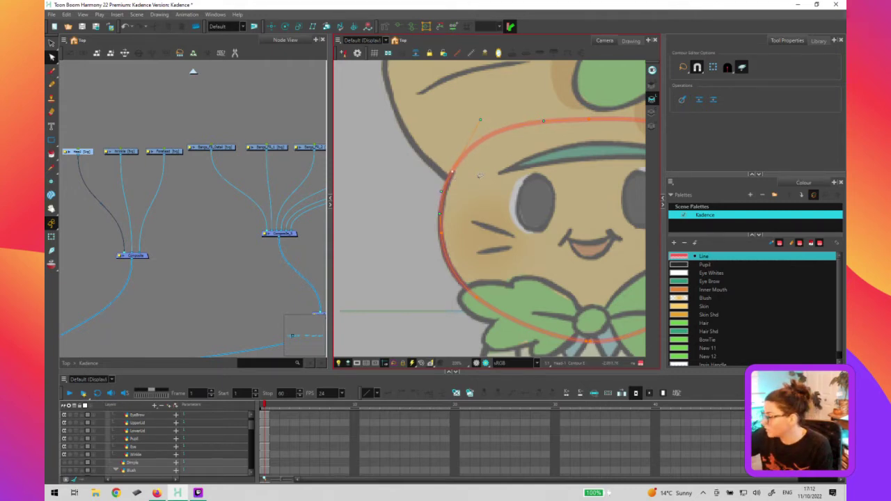
pyautogui.press('1')
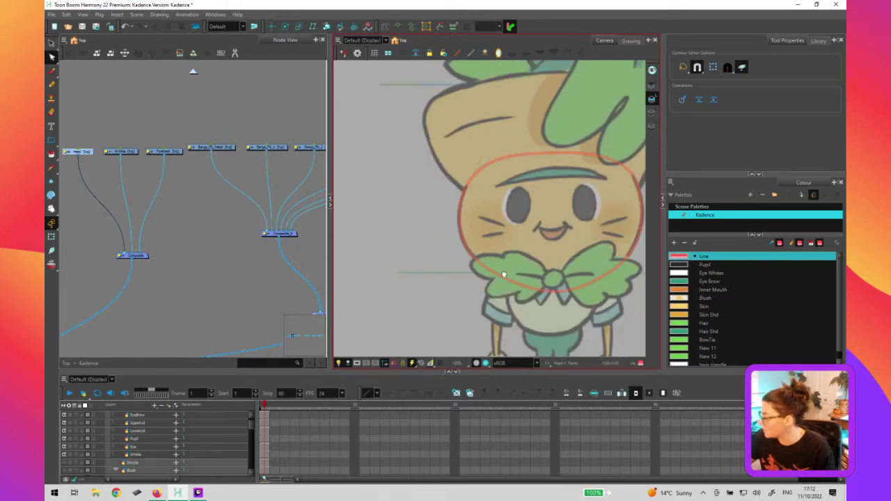
# Nudge the middle point of the head outline's top edge slightly upward to heighten the arch above the eyebrow
pyautogui.moveTo(503, 273); pyautogui.dragTo(423, 282)
pyautogui.moveTo(482, 185); pyautogui.dragTo(495, 157)
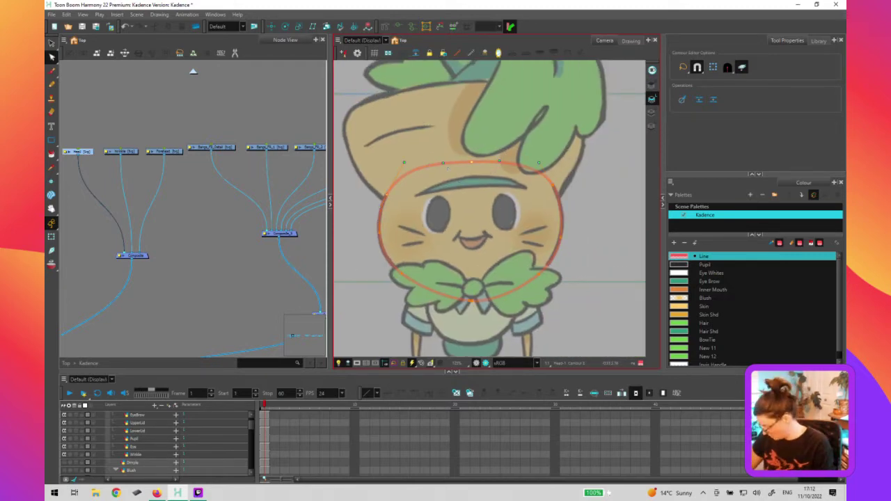
pyautogui.press('Up')
pyautogui.press('Up')
pyautogui.press('Up')
pyautogui.press('Up')
pyautogui.click(558, 282)
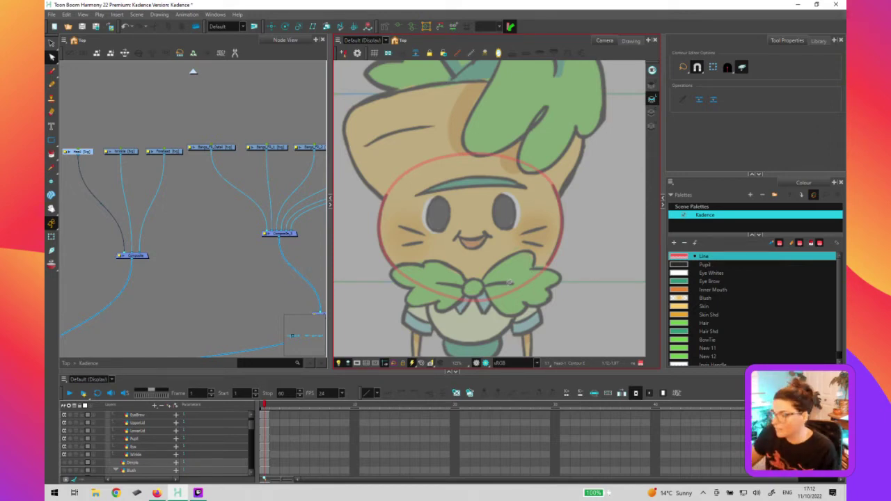
# Open the Head node's layer properties, review its name and transformation settings, and close them
pyautogui.doubleClick(67, 152)
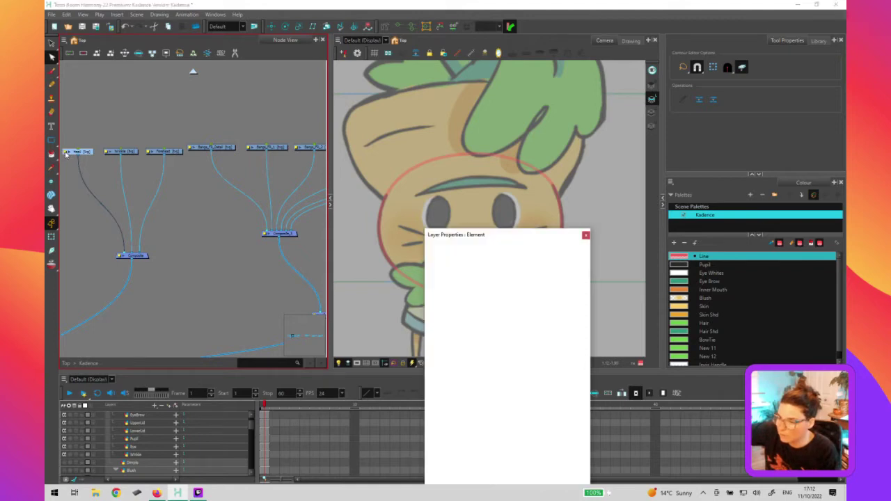
pyautogui.press('Escape')
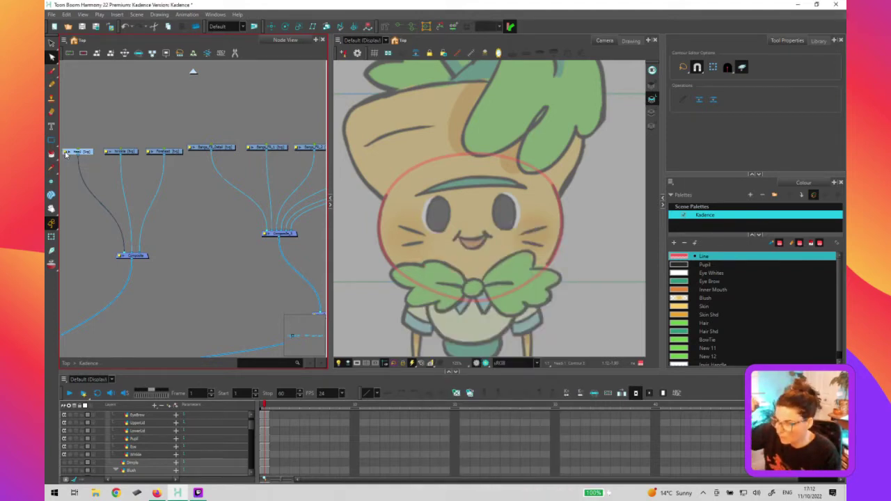
pyautogui.doubleClick(65, 154)
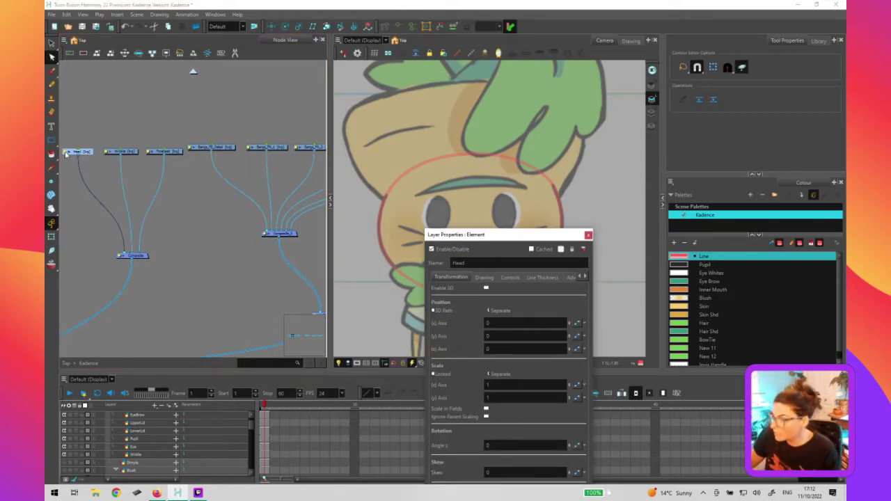
pyautogui.moveTo(529, 238); pyautogui.dragTo(544, 132)
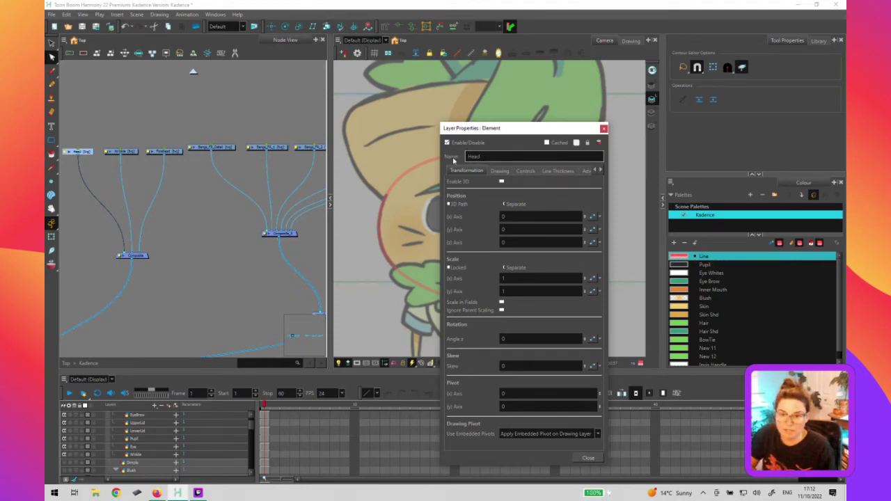
pyautogui.click(604, 128)
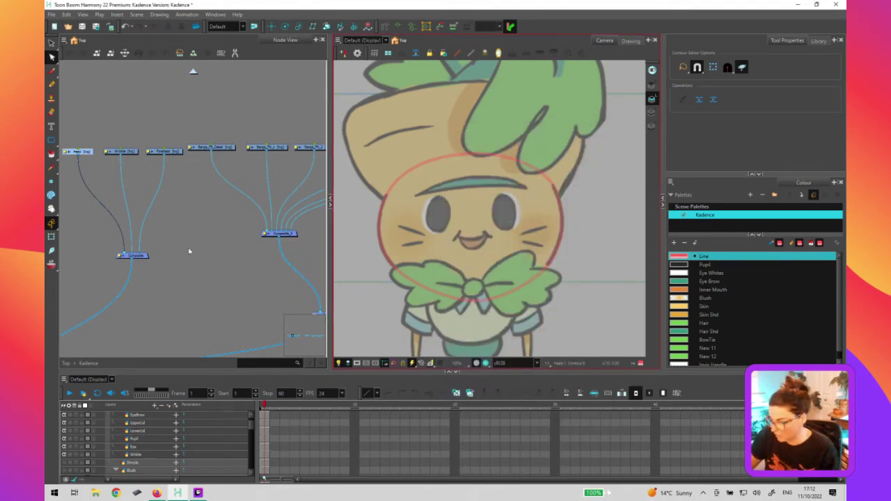
# Find the Head layer in the timeline, open its name for editing, and leave the name as is
pyautogui.click(199, 439)
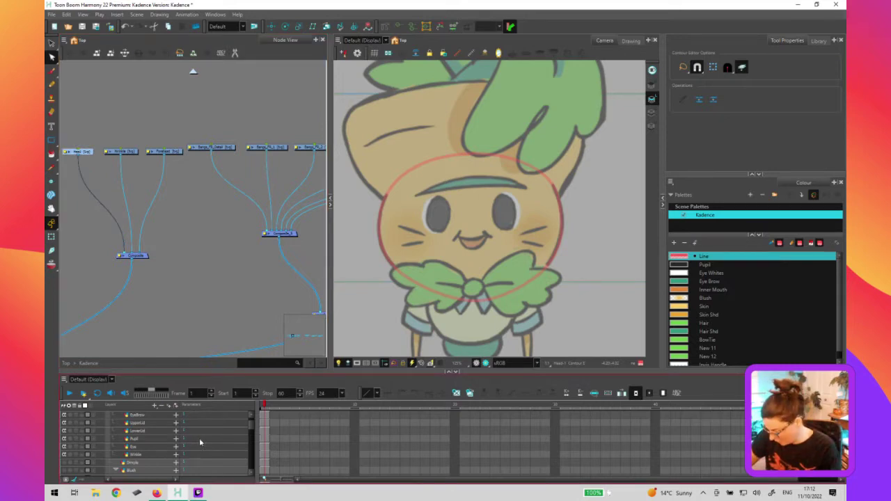
pyautogui.scroll(5, 200, 438)
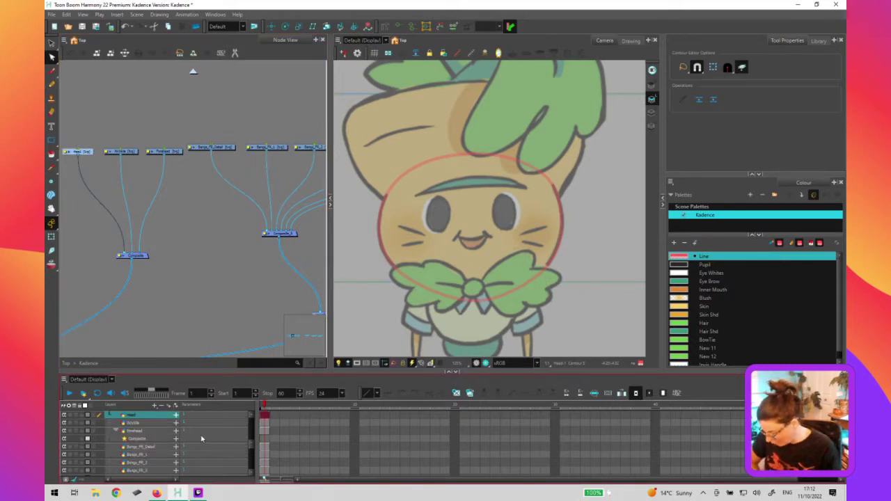
pyautogui.click(207, 296)
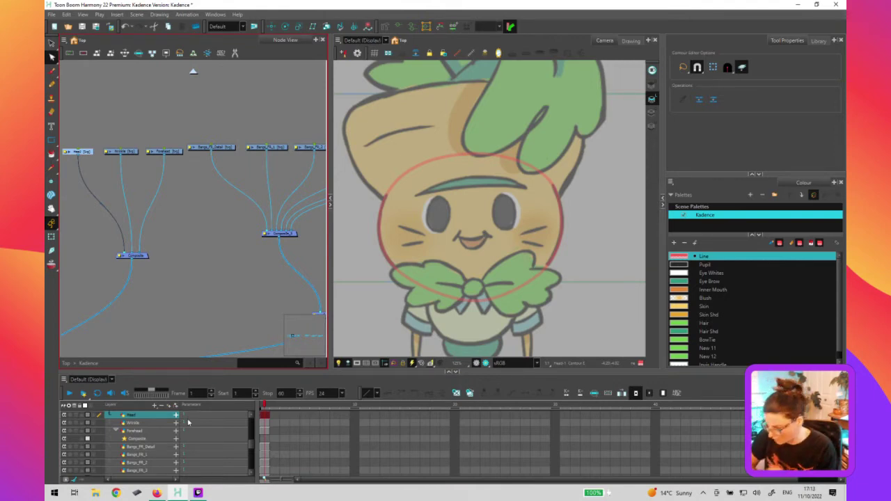
pyautogui.click(133, 416)
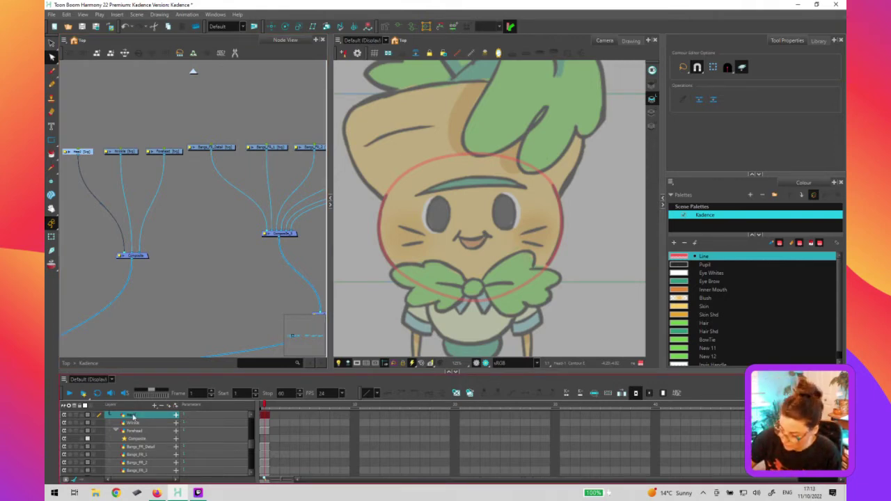
pyautogui.doubleClick(132, 416)
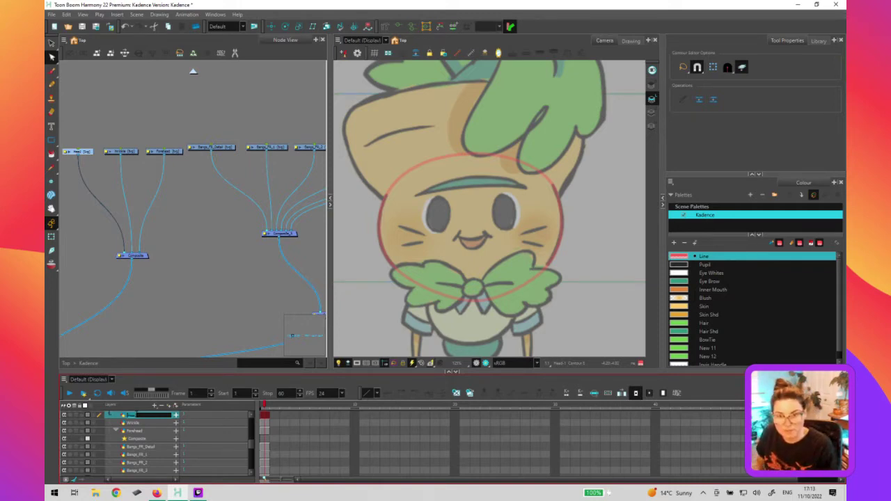
pyautogui.click(193, 304)
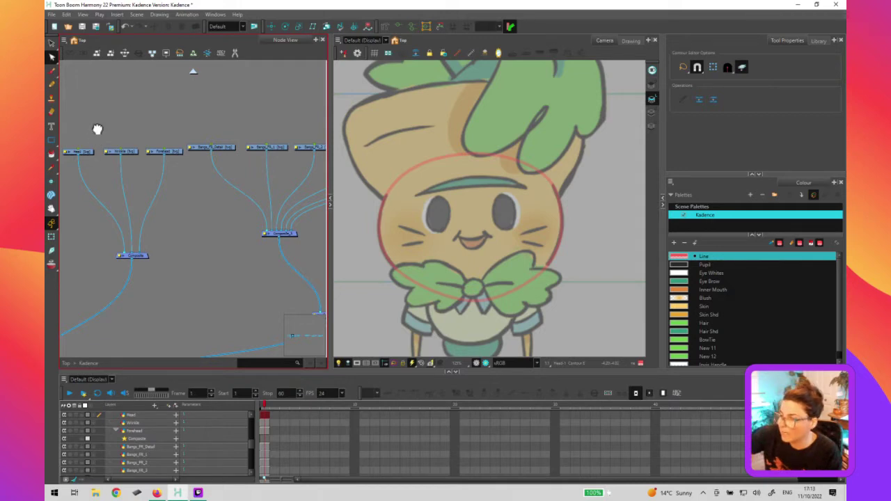
pyautogui.moveTo(97, 129); pyautogui.dragTo(102, 124)
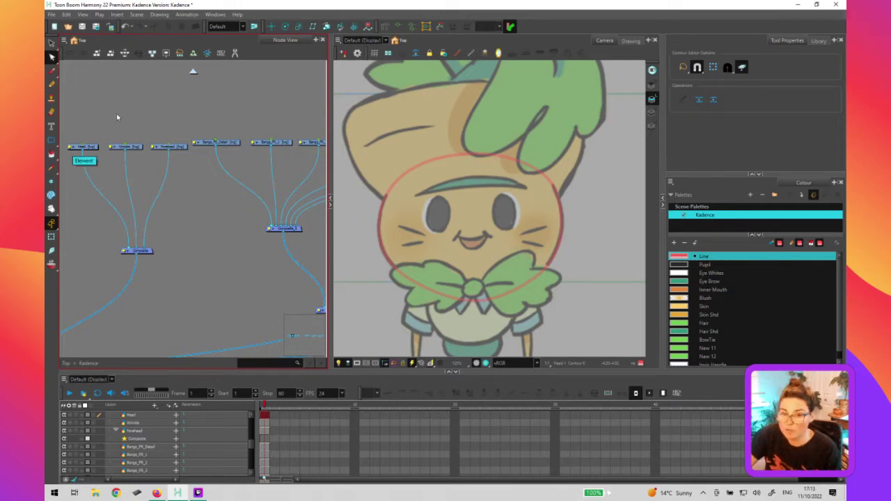
# Add a Layer Properties view alongside Tool Properties and Library, and show the Head node's properties in it
pyautogui.click(834, 42)
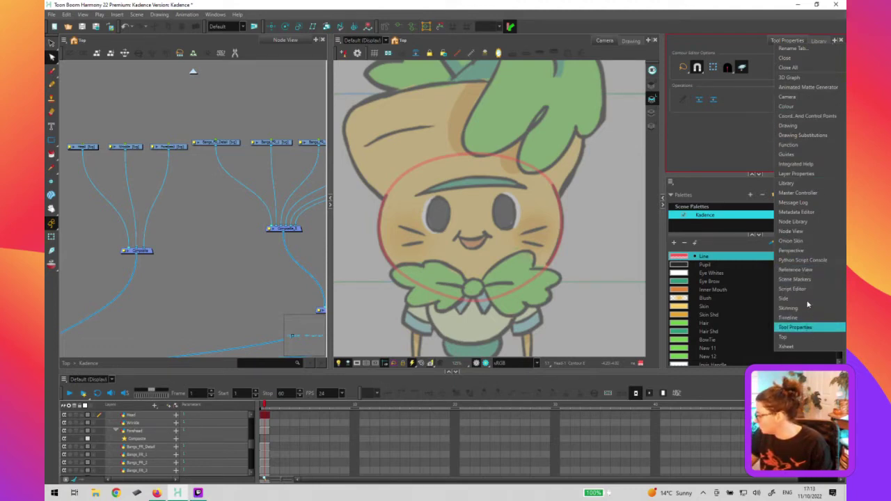
pyautogui.click(804, 173)
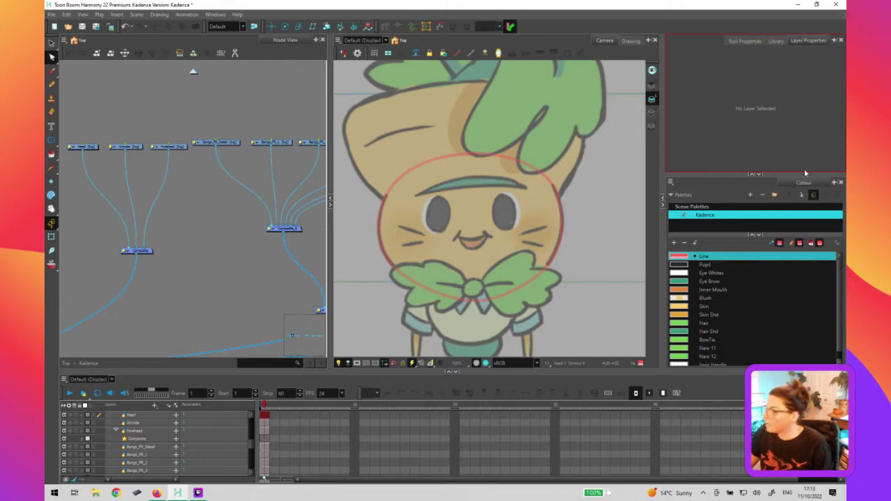
pyautogui.click(84, 147)
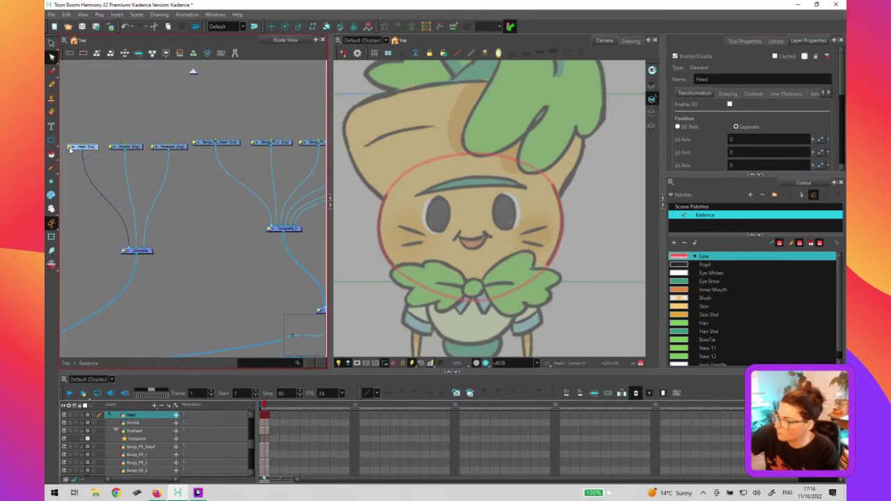
# Compare the Head node's floating layer properties window with the settings in the docked Layer Properties view
pyautogui.click(69, 147)
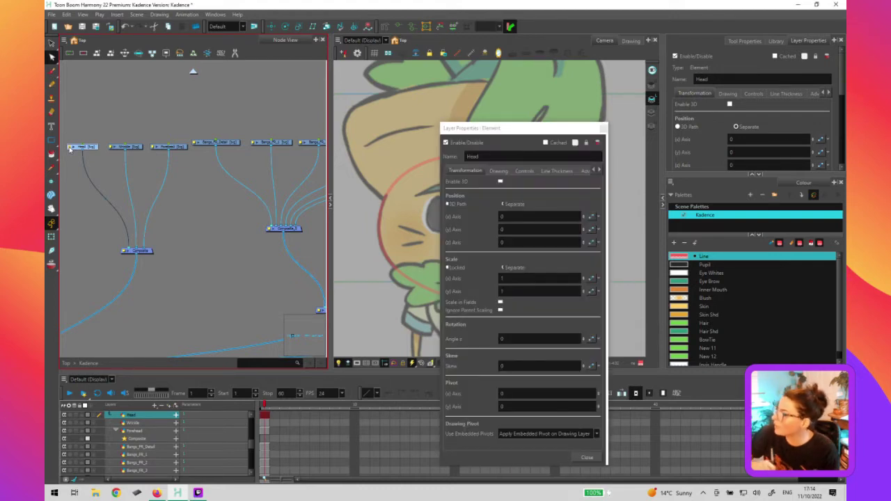
pyautogui.press('Escape')
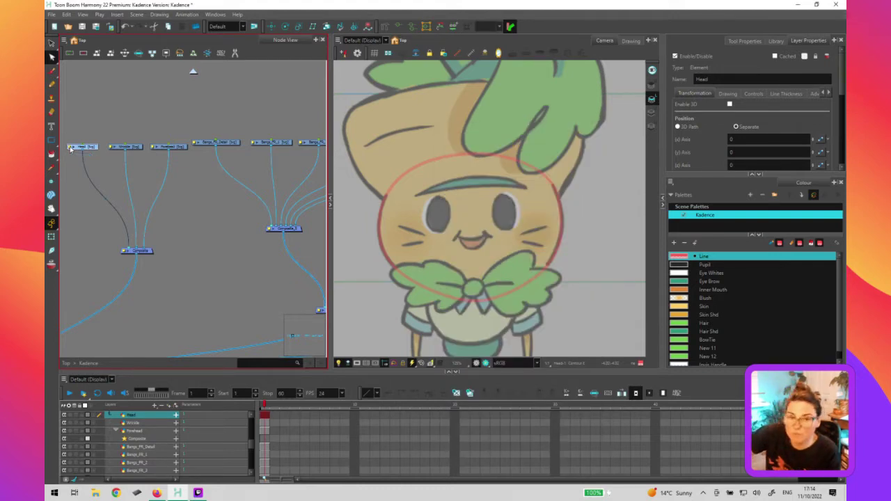
pyautogui.doubleClick(69, 148)
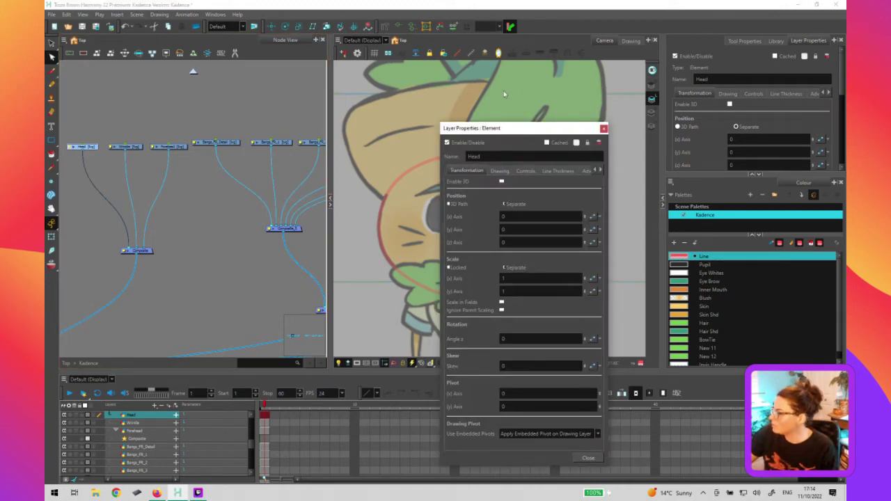
pyautogui.moveTo(505, 128); pyautogui.dragTo(471, 88)
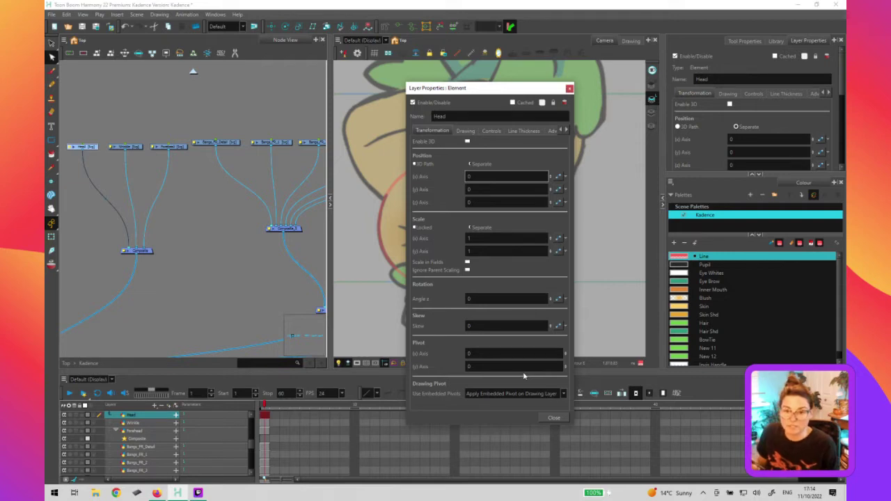
pyautogui.click(570, 89)
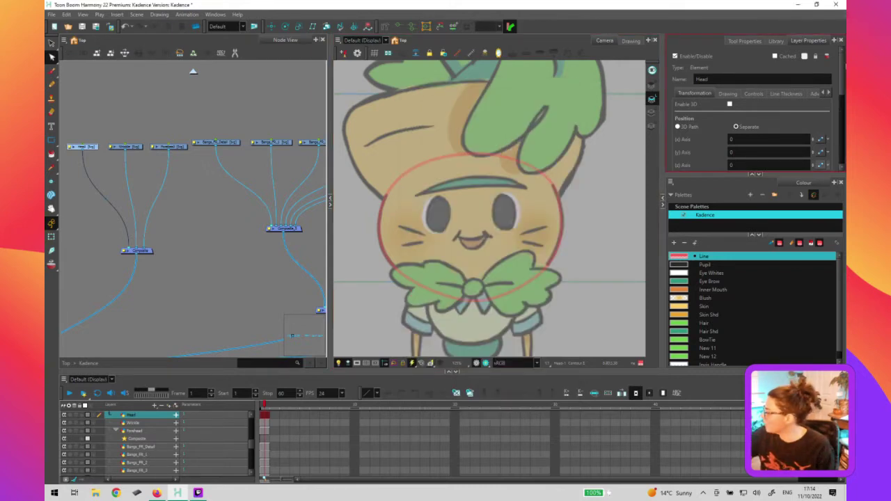
pyautogui.scroll(-3, 751, 111)
pyautogui.scroll(5, 752, 112)
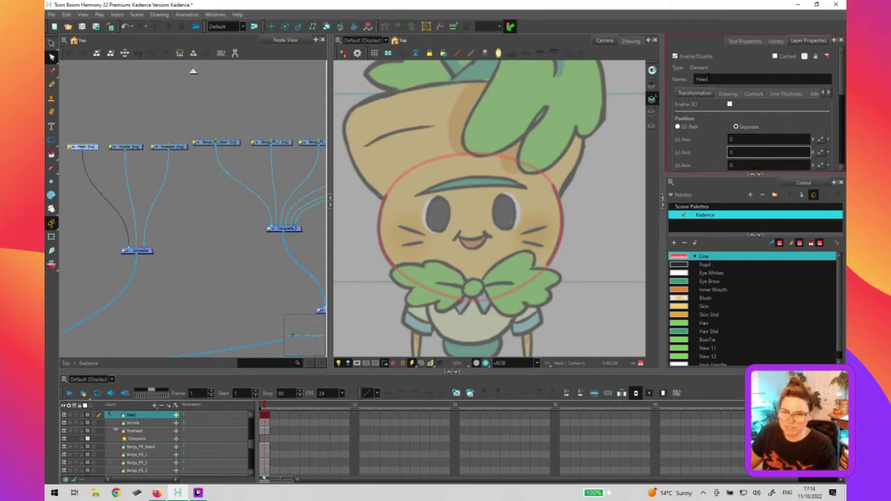
# Dock the Colour view in the same group as Tool Properties, Library and Layer Properties, and narrow that column
pyautogui.click(744, 41)
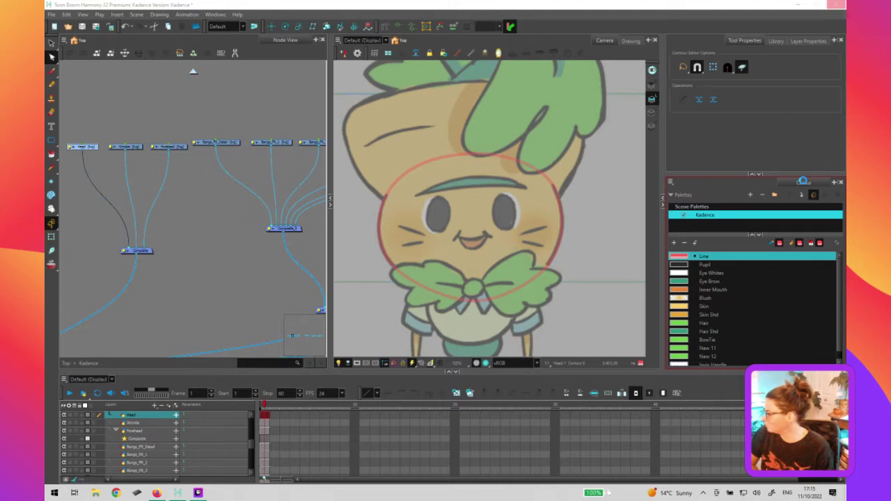
pyautogui.click(802, 182)
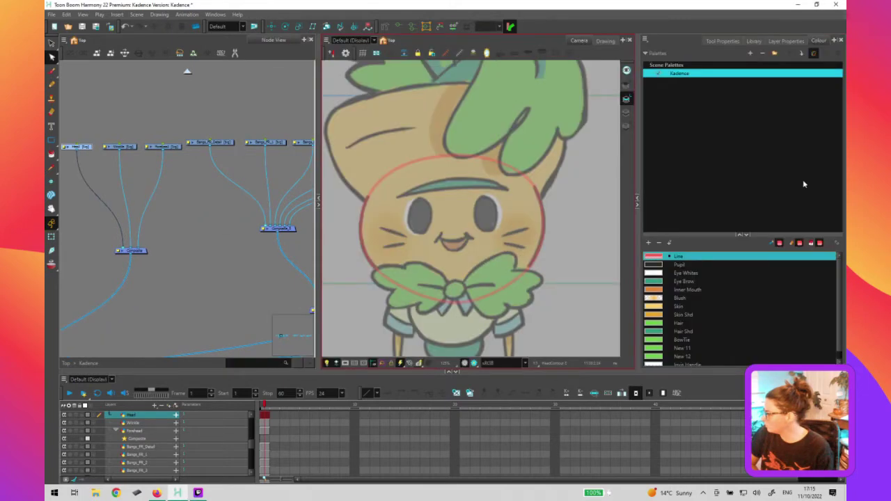
pyautogui.moveTo(640, 273); pyautogui.dragTo(672, 273)
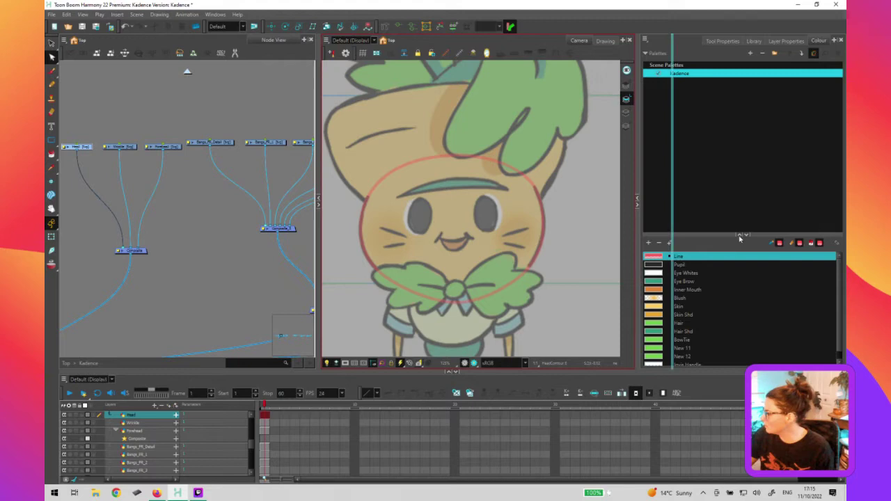
# Give the Colour view's swatch list more height and dock Tool Properties in its own column beside the Camera view
pyautogui.moveTo(729, 234); pyautogui.dragTo(757, 115)
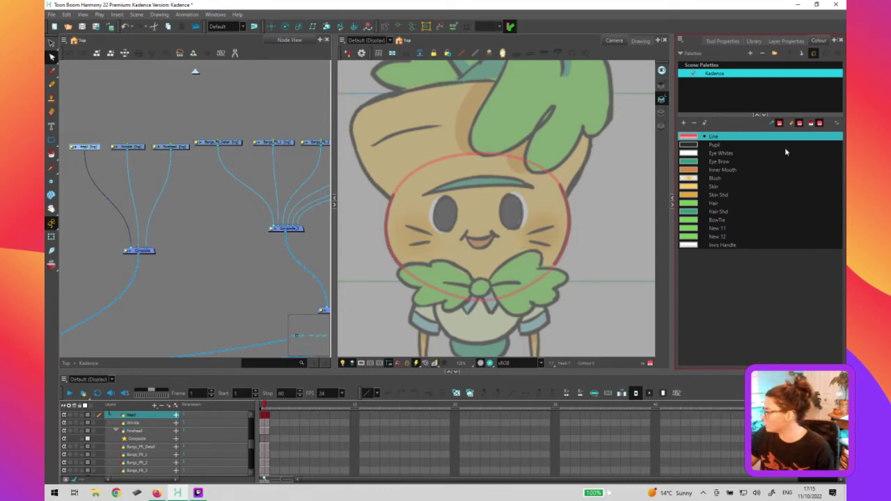
pyautogui.click(720, 41)
pyautogui.moveTo(728, 41); pyautogui.dragTo(683, 53)
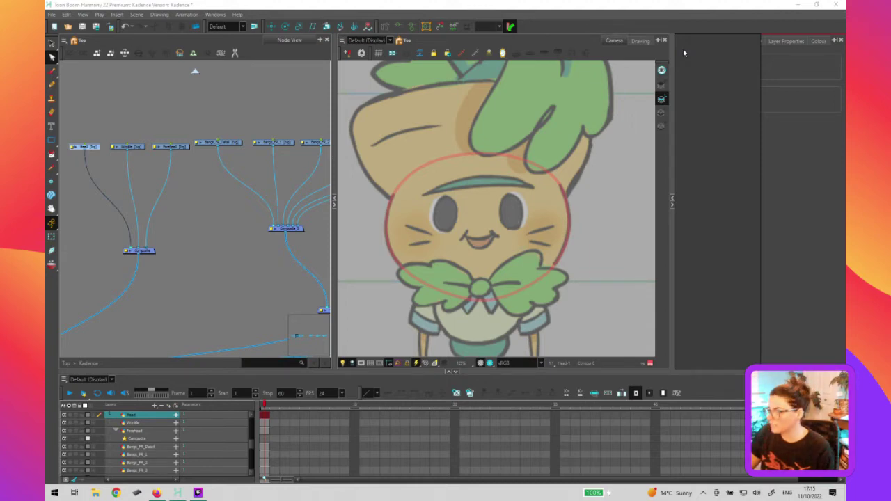
pyautogui.moveTo(683, 53); pyautogui.dragTo(684, 52)
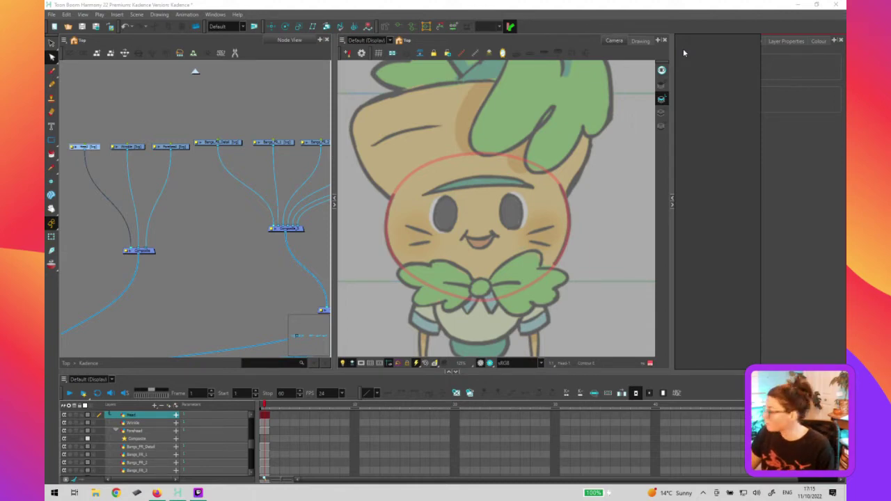
pyautogui.moveTo(684, 52); pyautogui.dragTo(684, 53)
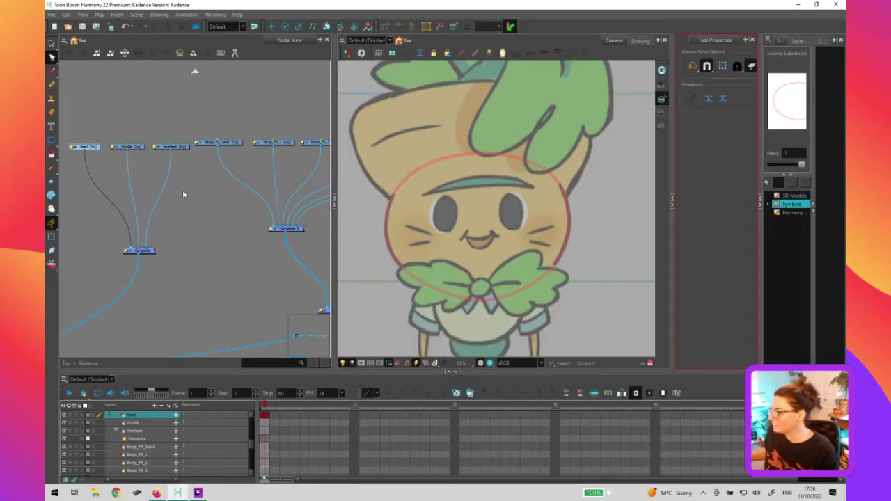
# Deselect the Head node, bring up the Colour view beside Tool Properties, and widen the view's column
pyautogui.click(219, 222)
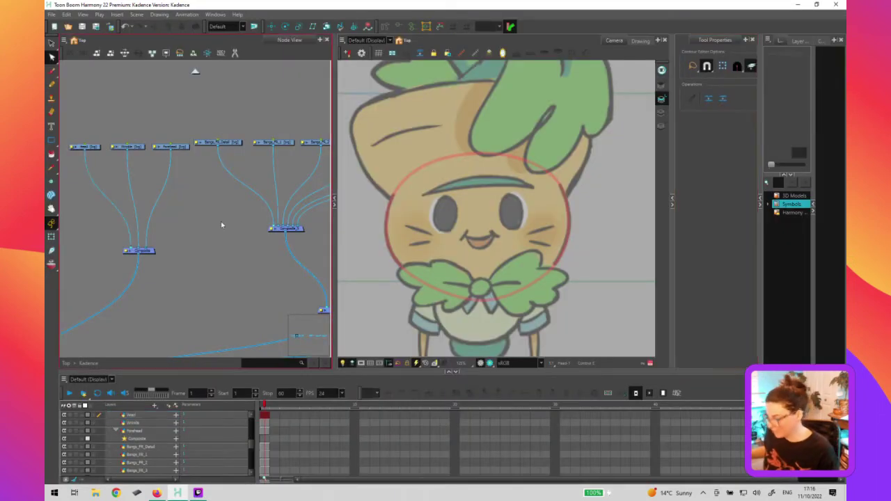
pyautogui.click(822, 41)
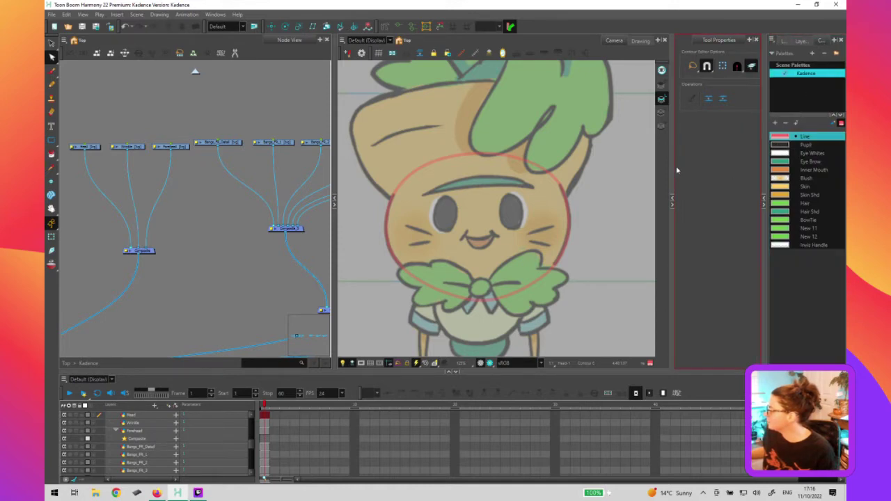
pyautogui.moveTo(631, 167); pyautogui.dragTo(608, 168)
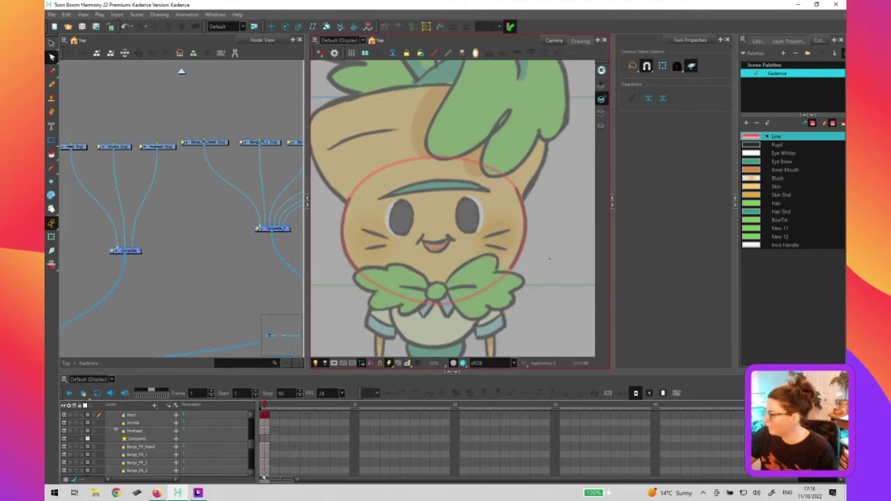
# Fill the inside of the Head outline and recolour the fill with the Skin swatch
pyautogui.moveTo(539, 270); pyautogui.dragTo(530, 247)
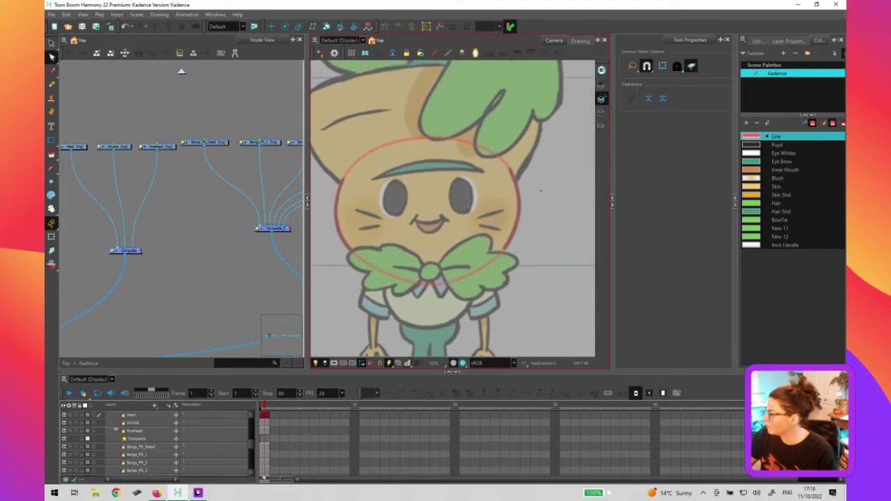
pyautogui.click(474, 240)
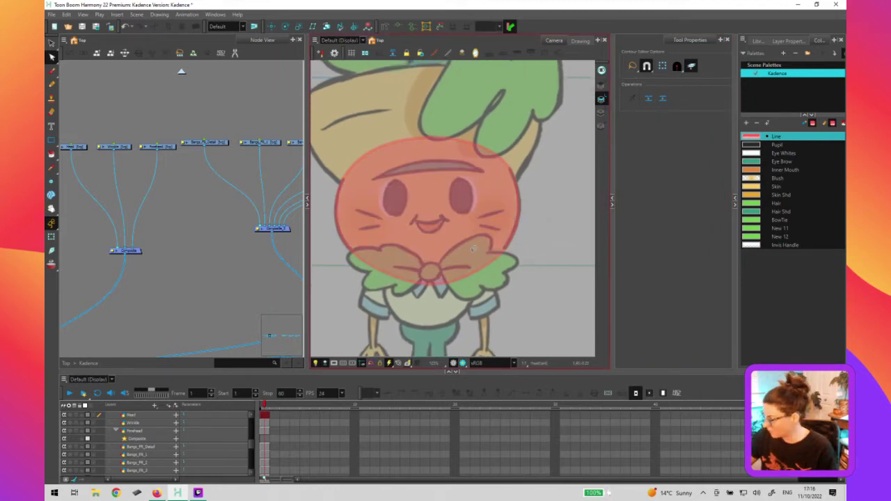
pyautogui.hotkey('alt', 's')
pyautogui.click(788, 186)
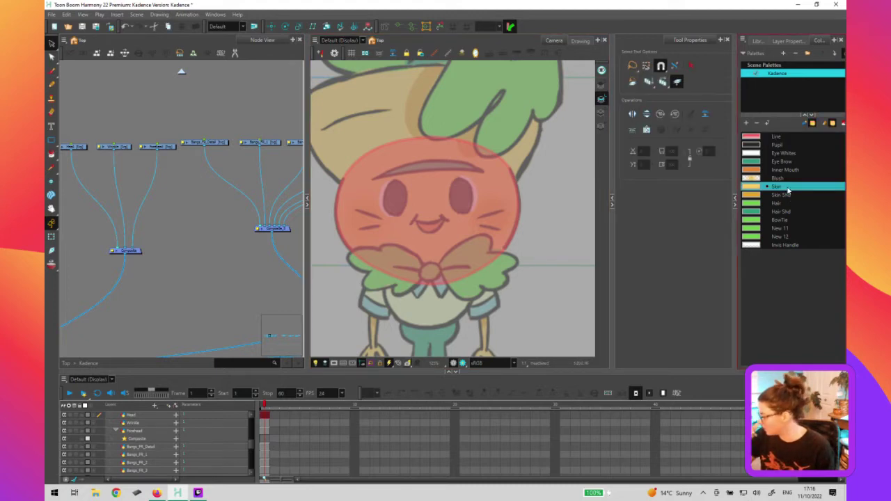
pyautogui.click(493, 211)
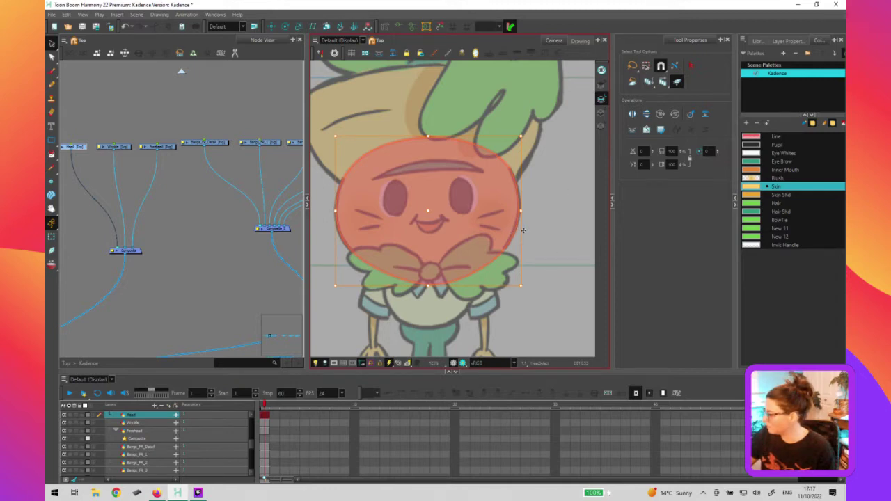
pyautogui.hotkey('ctrl', 'z')
pyautogui.press('Escape')
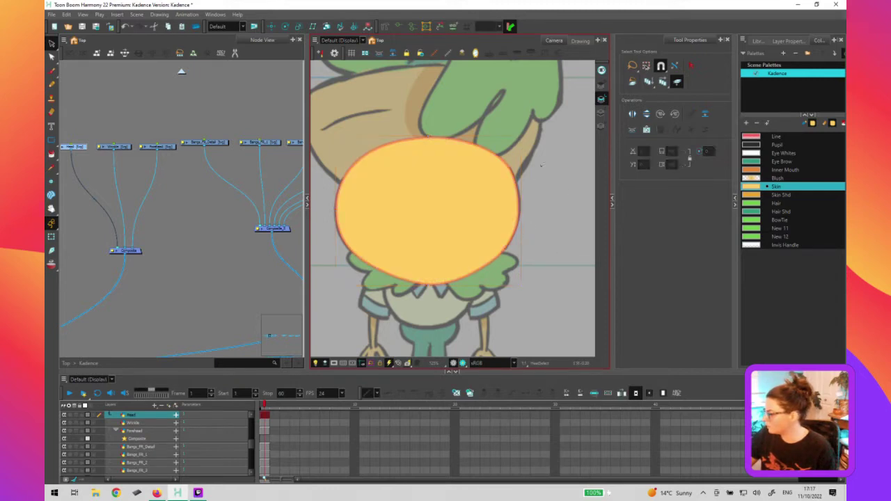
# Move the Head's skin fill from the Line Art layer to the Colour Art layer
pyautogui.click(515, 199)
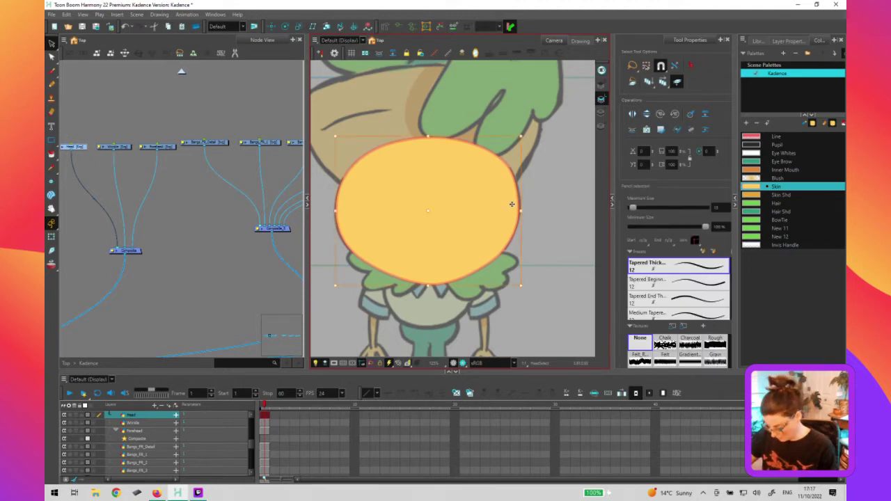
pyautogui.press('Escape')
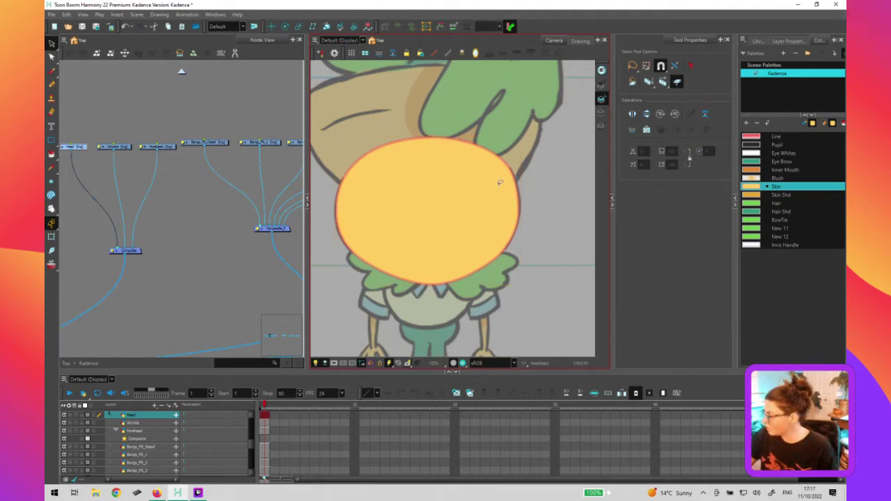
pyautogui.click(498, 231)
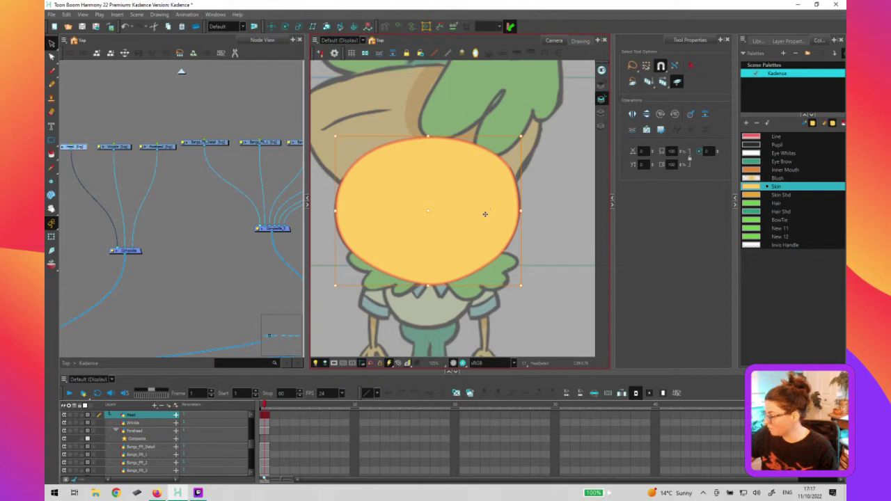
pyautogui.press('Delete')
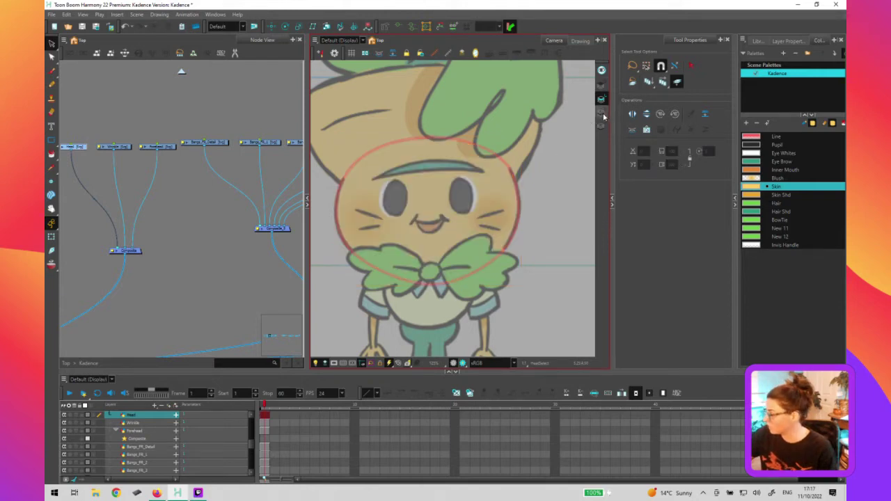
pyautogui.hotkey('ctrl', 'z')
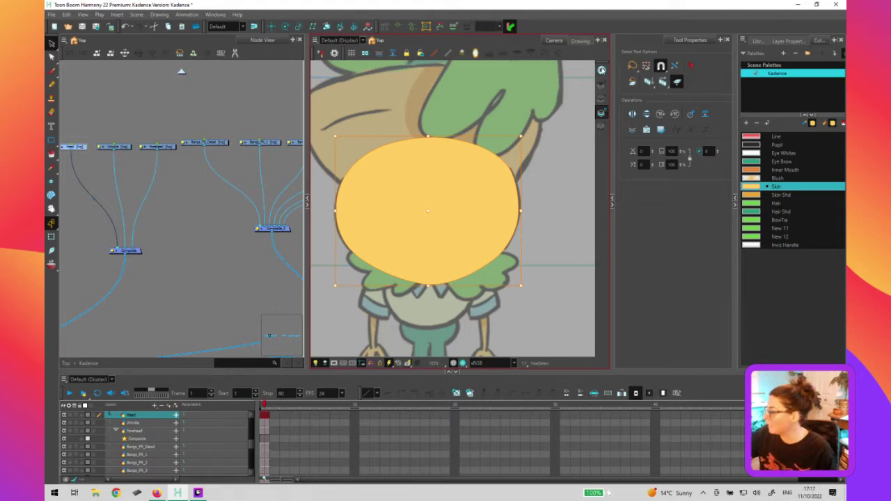
# Copy the Head outline from the Line Art layer onto the Overlay layer
pyautogui.click(602, 100)
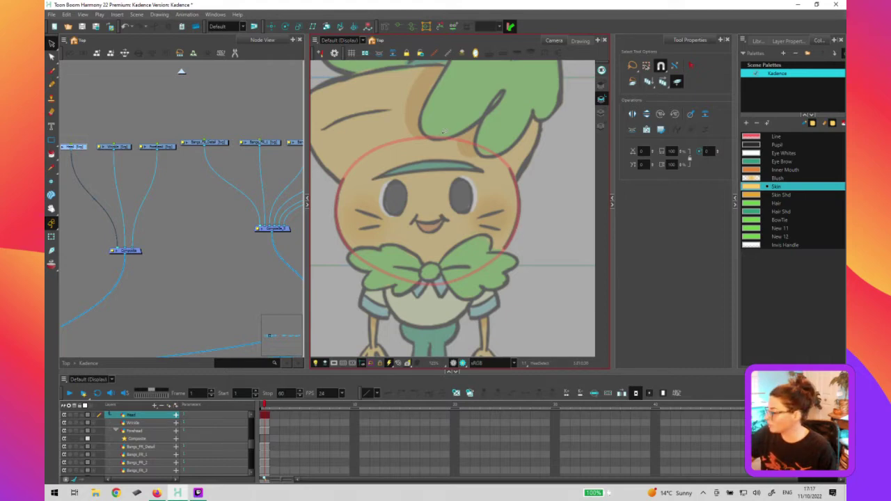
pyautogui.click(490, 265)
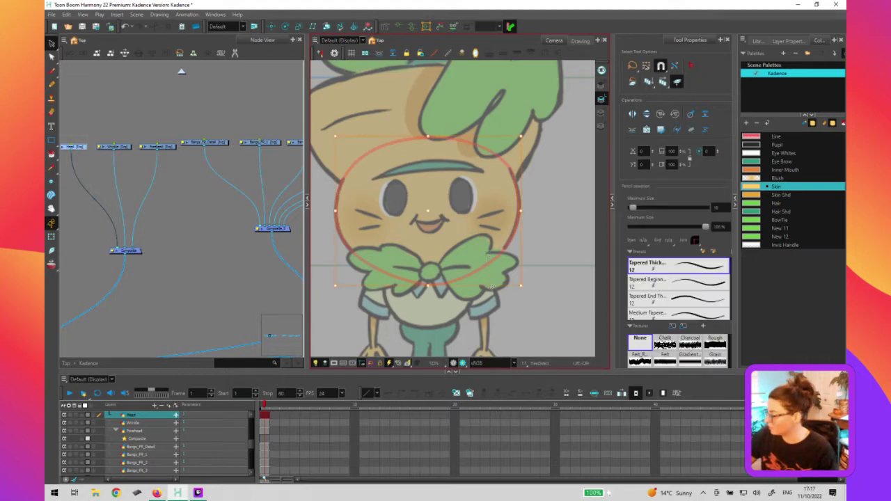
pyautogui.click(601, 84)
pyautogui.hotkey('ctrl', 'a')
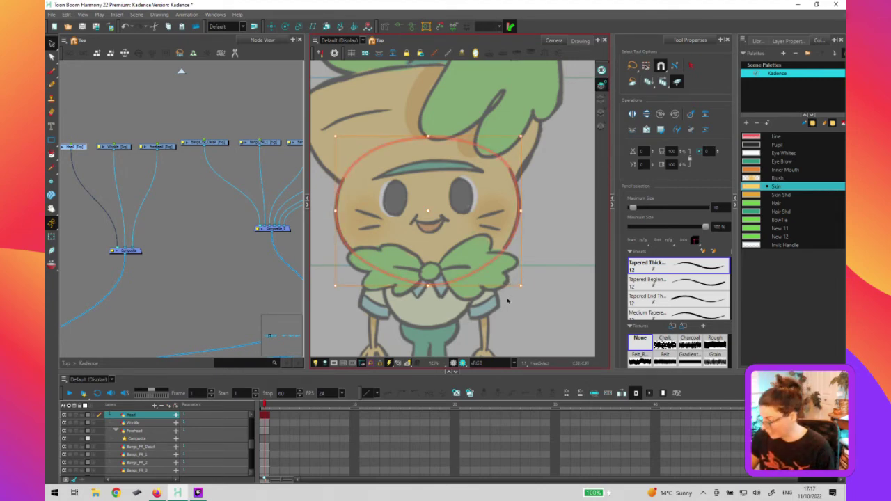
# Delete the upper arc of the Head outline on the Overlay layer between the two side points, and view the full drawing
pyautogui.hotkey('alt', 'q')
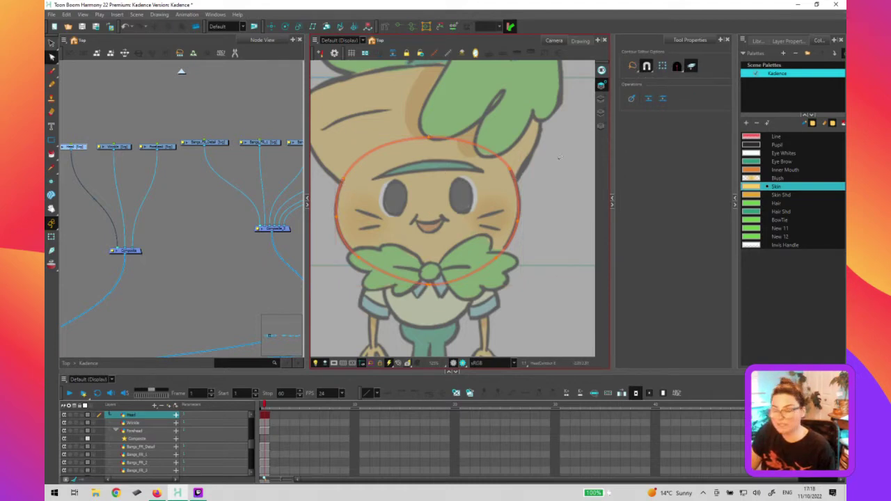
pyautogui.click(602, 99)
pyautogui.click(602, 84)
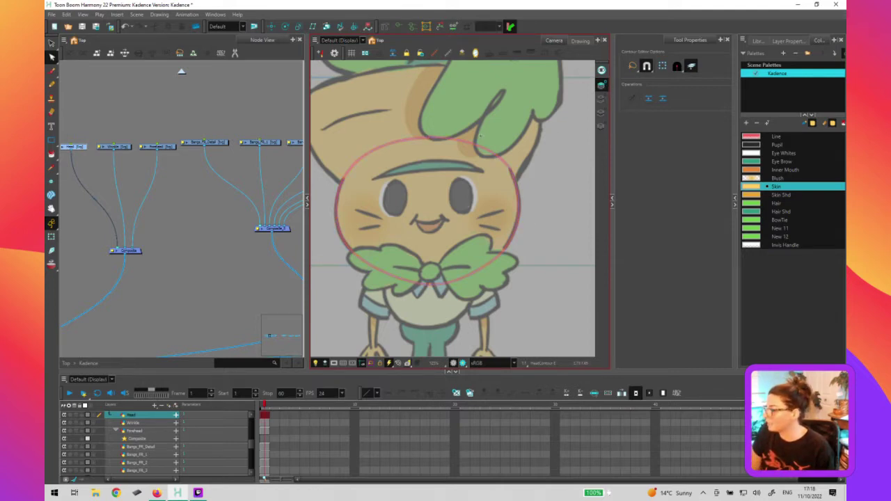
pyautogui.click(484, 151)
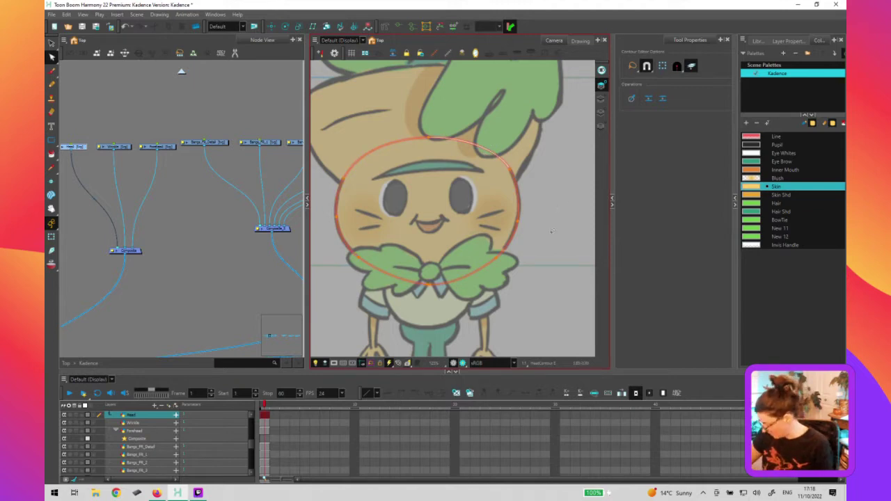
pyautogui.press('Delete')
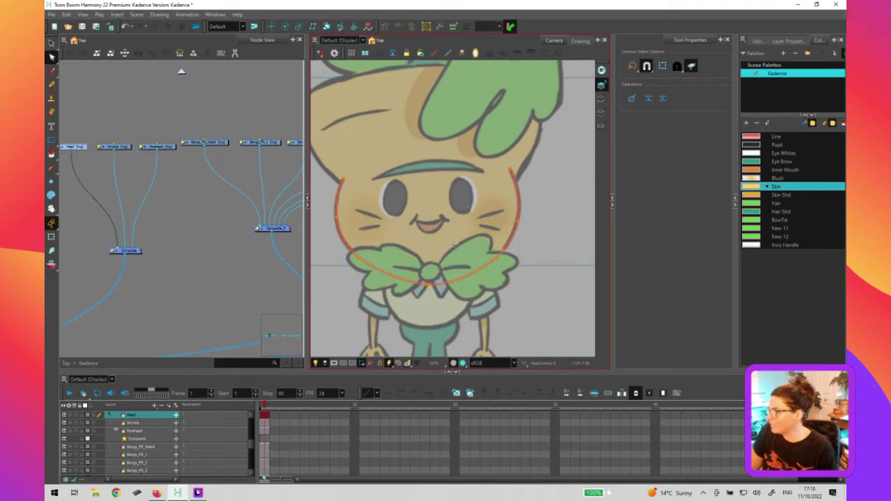
pyautogui.hotkey('shift', 't')
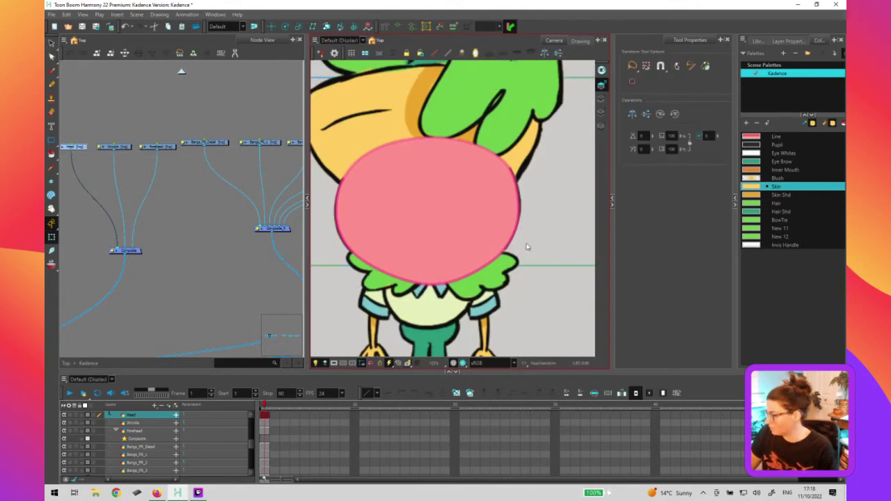
pyautogui.click(547, 243)
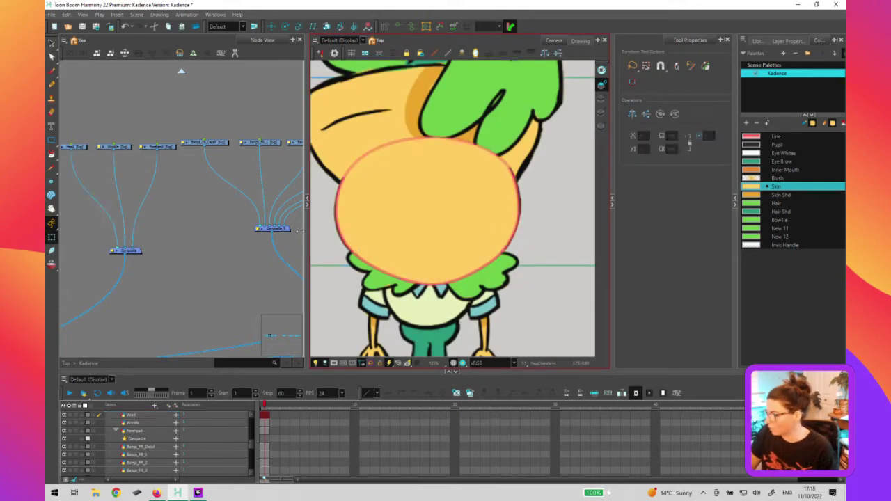
# Toggle the Head node off and on to compare its drawing with the sketch, leaving it disabled
pyautogui.click(74, 148)
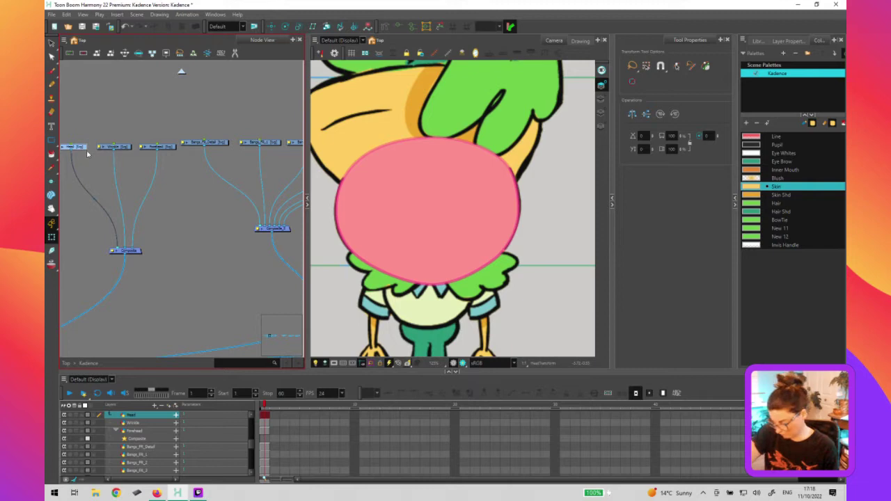
pyautogui.press('d')
pyautogui.click(509, 170)
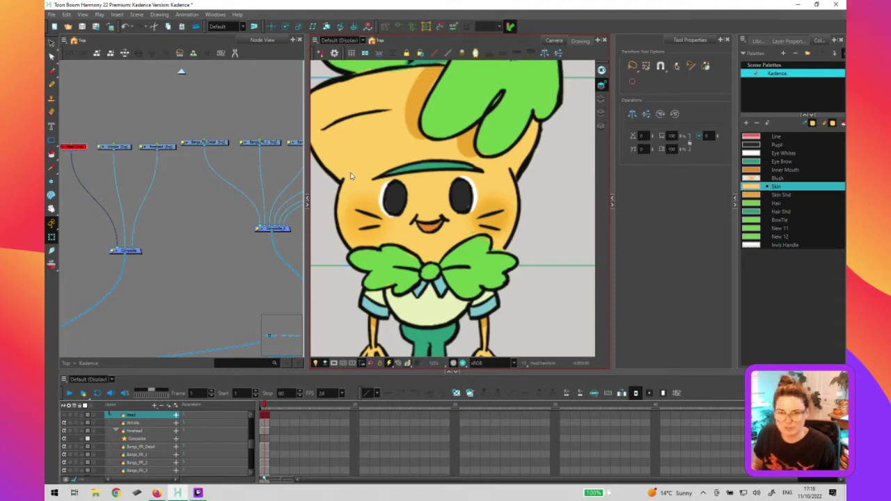
pyautogui.click(83, 150)
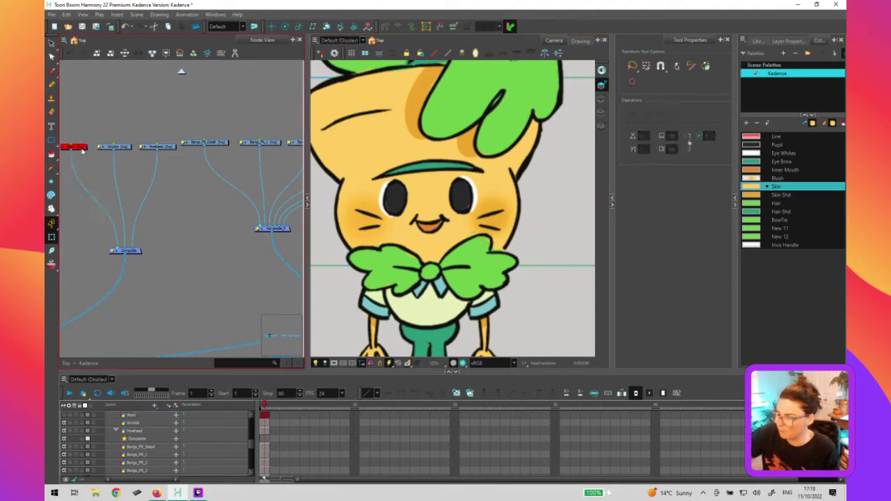
pyautogui.click(82, 149)
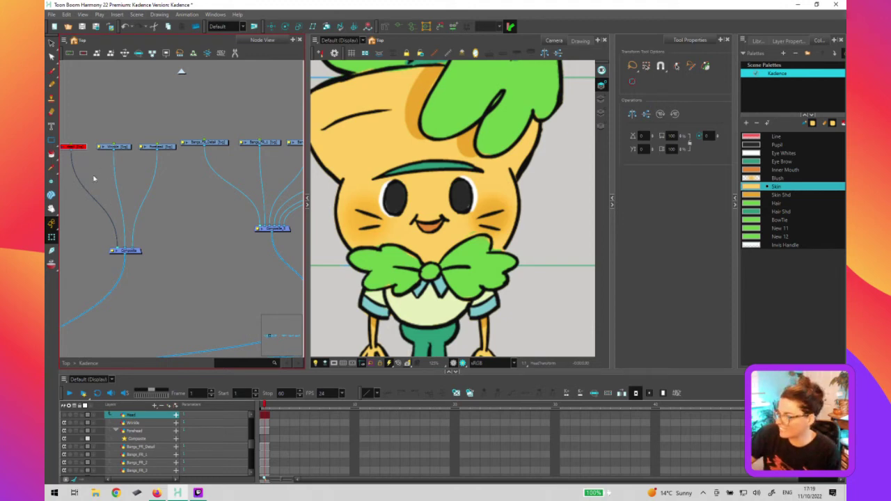
pyautogui.press('a')
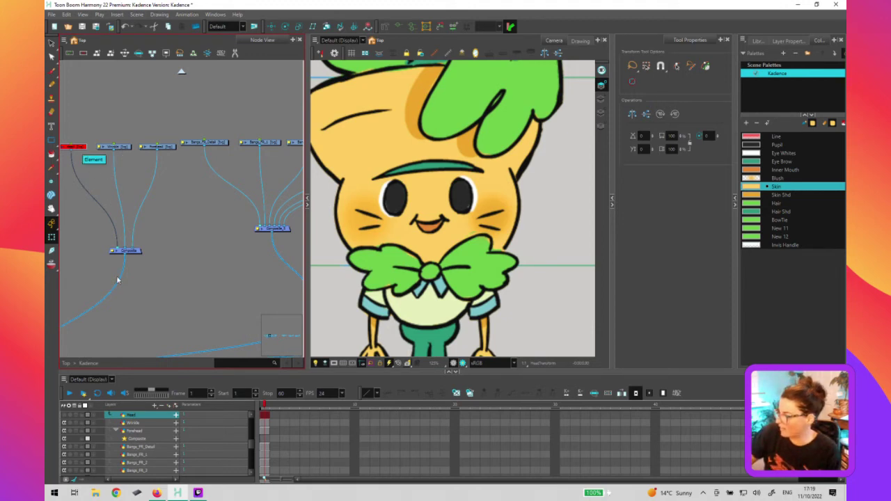
pyautogui.click(114, 148)
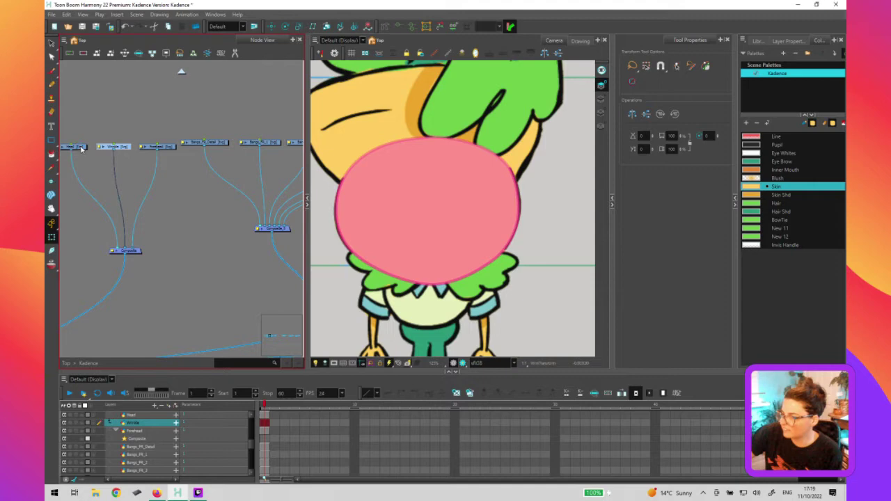
pyautogui.click(81, 148)
pyautogui.press('d')
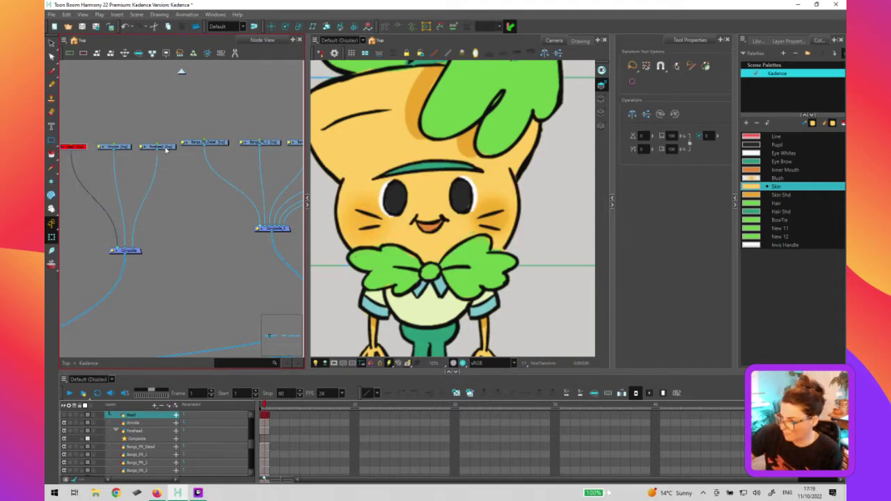
# Draw a rectangle in the Skin colour across the forehead and upper face on the Forehead layer
pyautogui.click(167, 150)
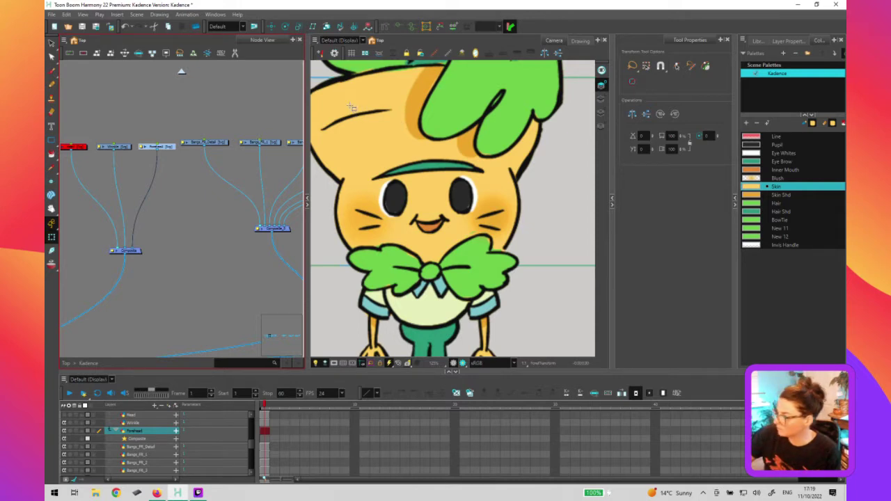
pyautogui.hotkey('alt', '-')
pyautogui.moveTo(334, 82); pyautogui.dragTo(516, 209)
pyautogui.hotkey('alt', 's')
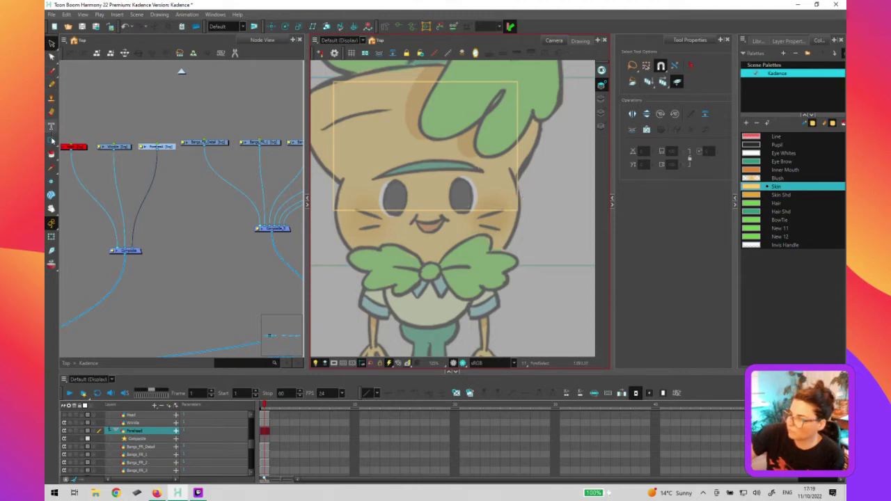
# Set the pencil size to 10 and return to the Rectangle tool
pyautogui.hotkey('alt', '7')
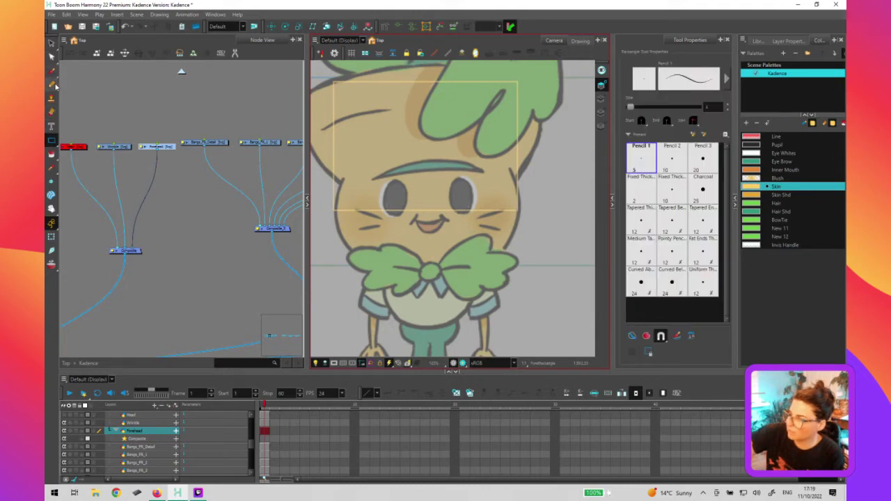
pyautogui.click(54, 84)
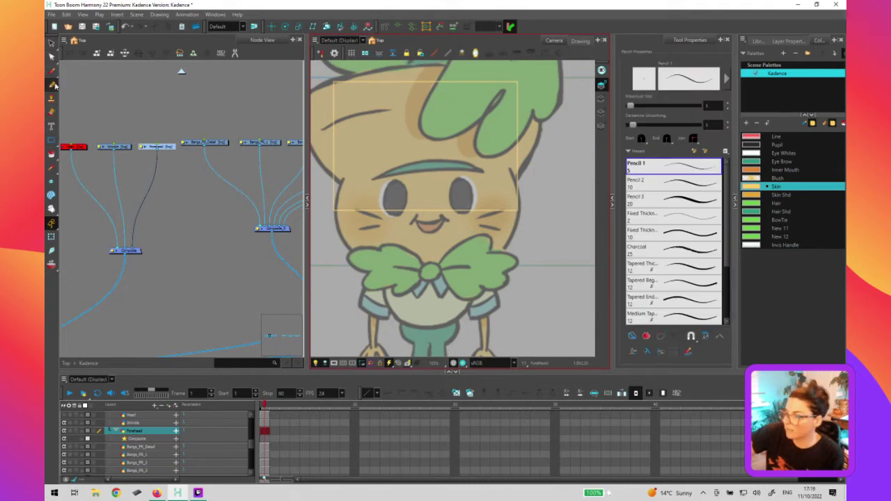
pyautogui.click(723, 106)
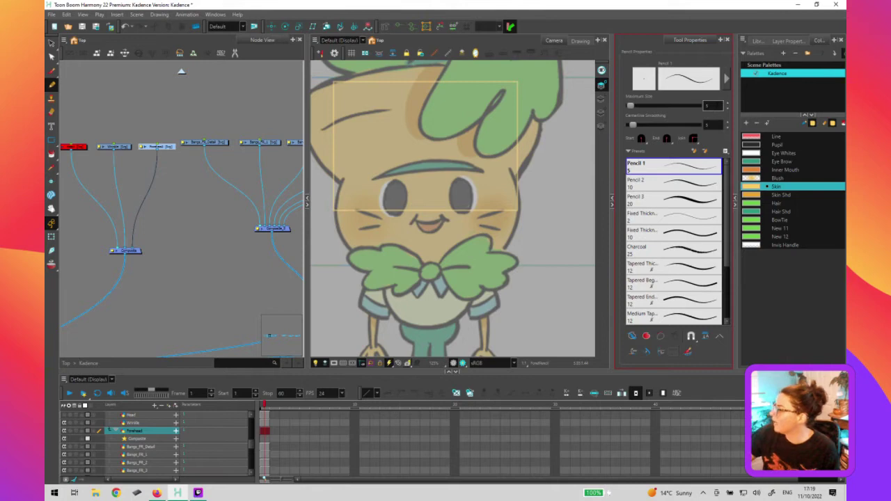
pyautogui.doubleClick(712, 105)
pyautogui.write('10')
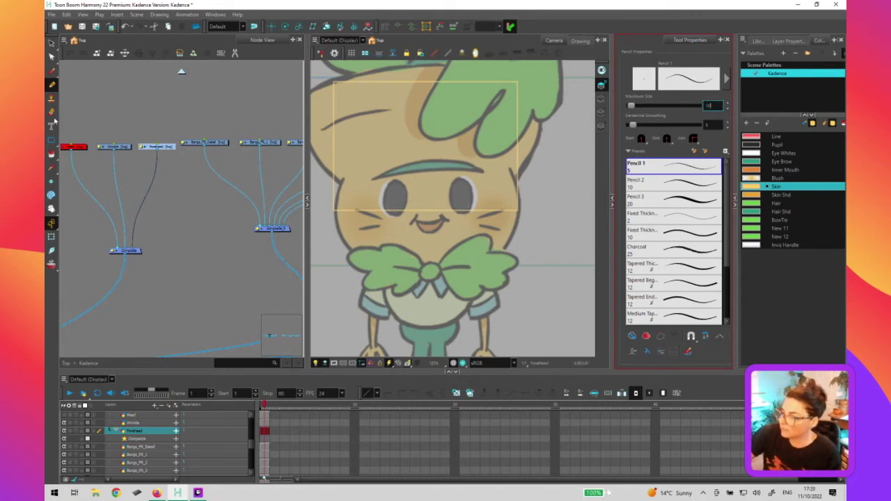
pyautogui.click(53, 141)
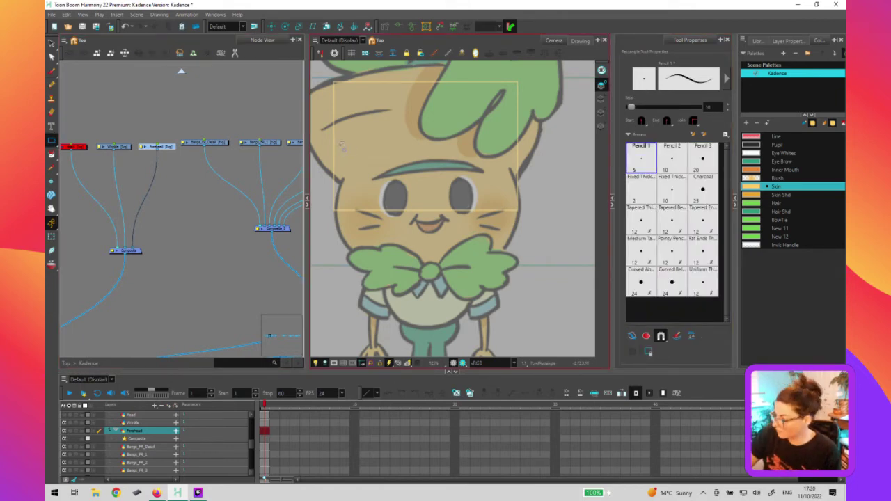
# Delete the thin rectangle from the Forehead drawing and reselect the Forehead node
pyautogui.hotkey('alt', 's')
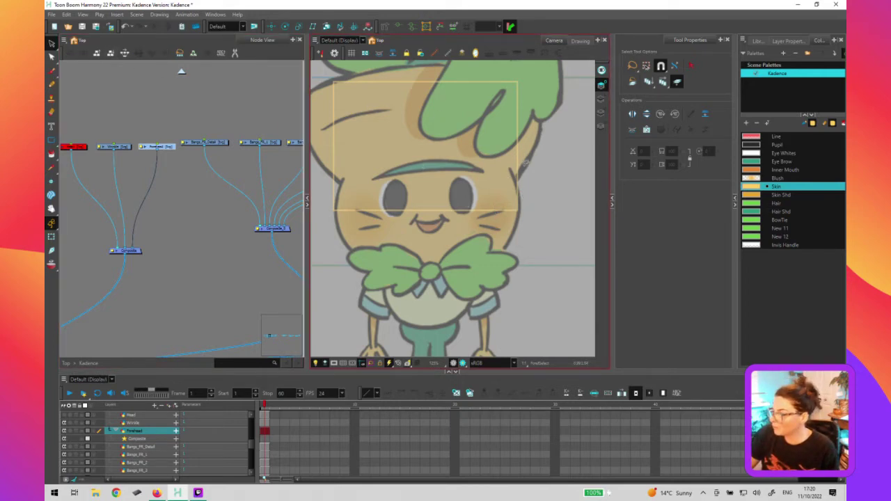
pyautogui.click(520, 187)
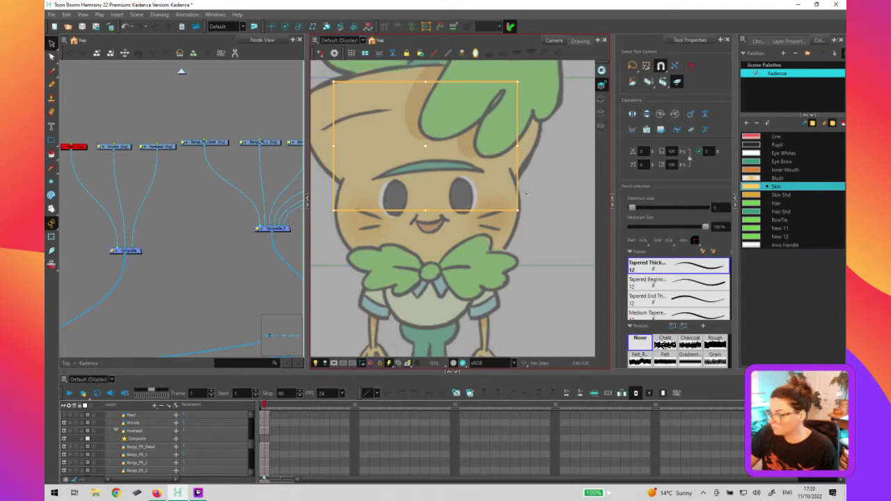
pyautogui.click(526, 195)
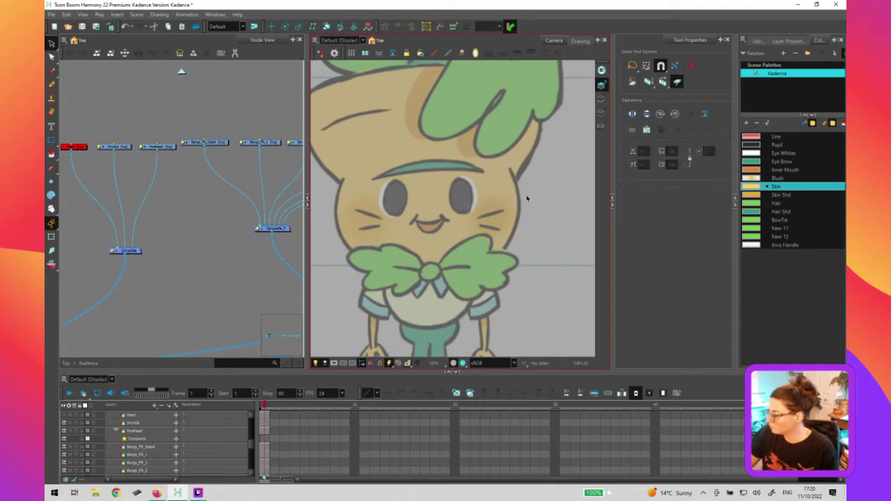
pyautogui.click(166, 149)
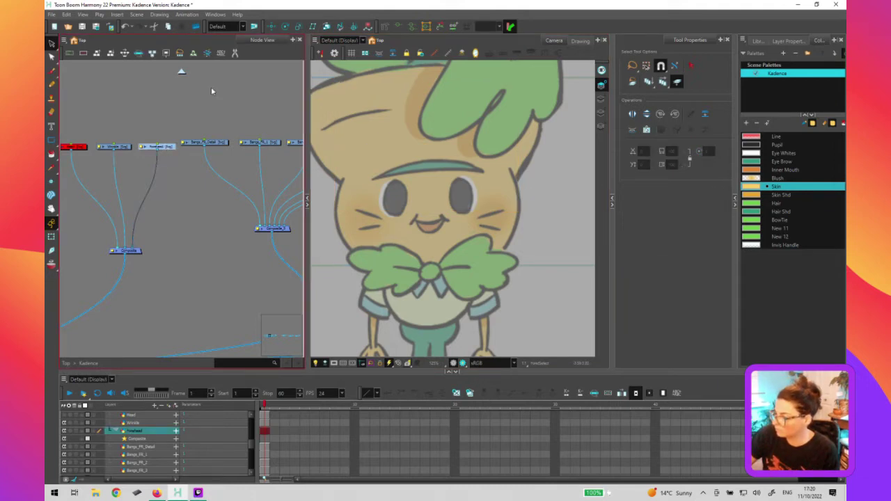
# Draw a size 10 Skin-coloured rectangle across the forehead and eyes on the Forehead's Line Art layer
pyautogui.click(602, 101)
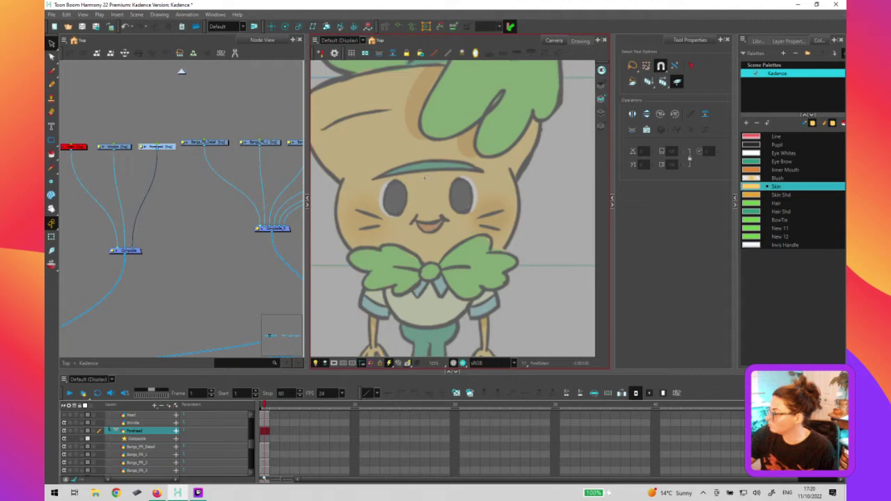
pyautogui.hotkey('alt', '7')
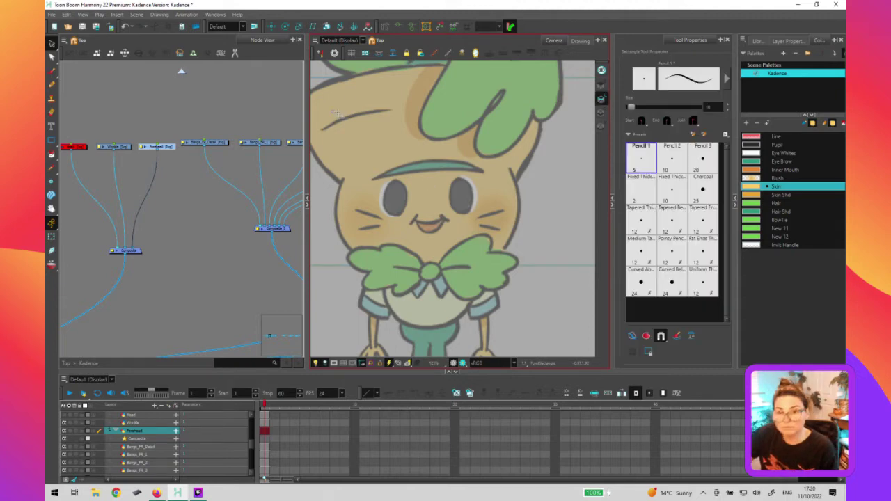
pyautogui.moveTo(327, 99); pyautogui.dragTo(518, 193)
pyautogui.hotkey('alt', 's')
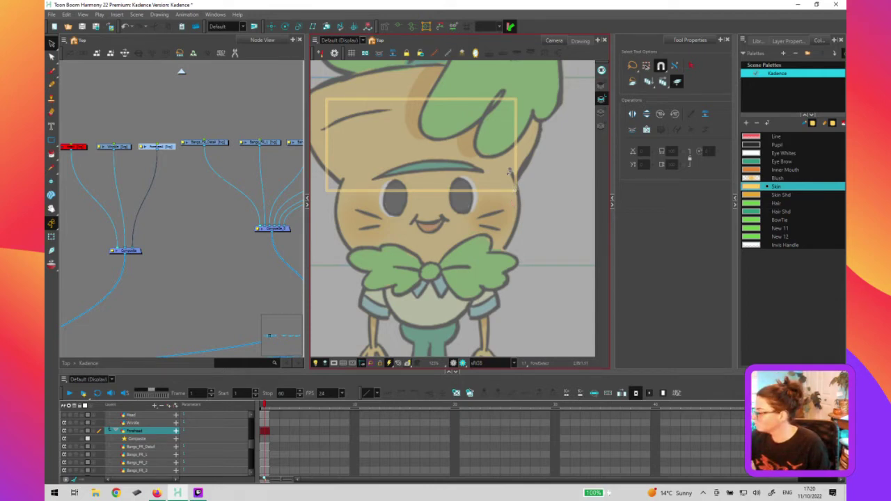
# Choose the Line colour and select the forehead rectangle on the Forehead's Line Art layer
pyautogui.click(782, 137)
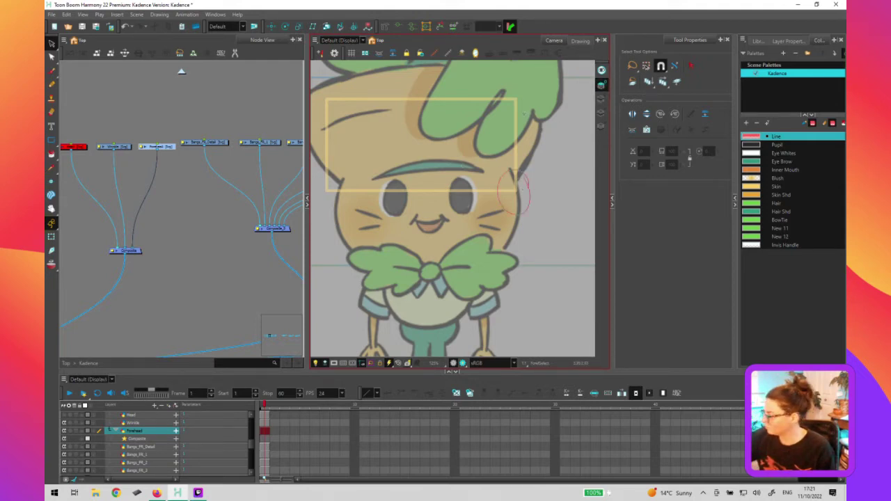
pyautogui.click(527, 186)
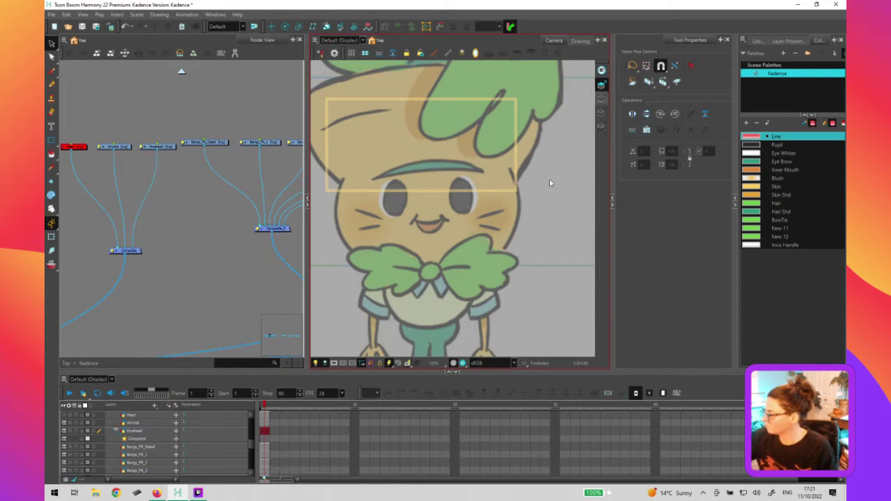
pyautogui.click(601, 98)
pyautogui.moveTo(536, 177); pyautogui.dragTo(531, 181)
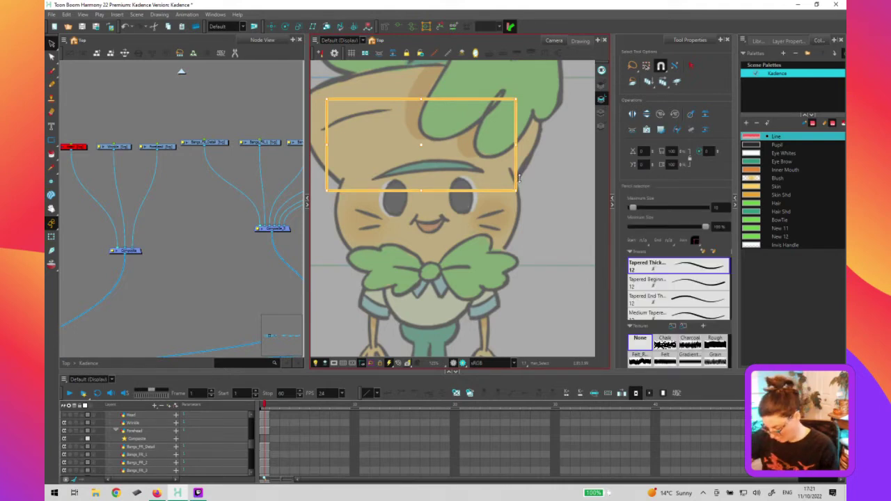
pyautogui.press('Escape')
pyautogui.click(167, 147)
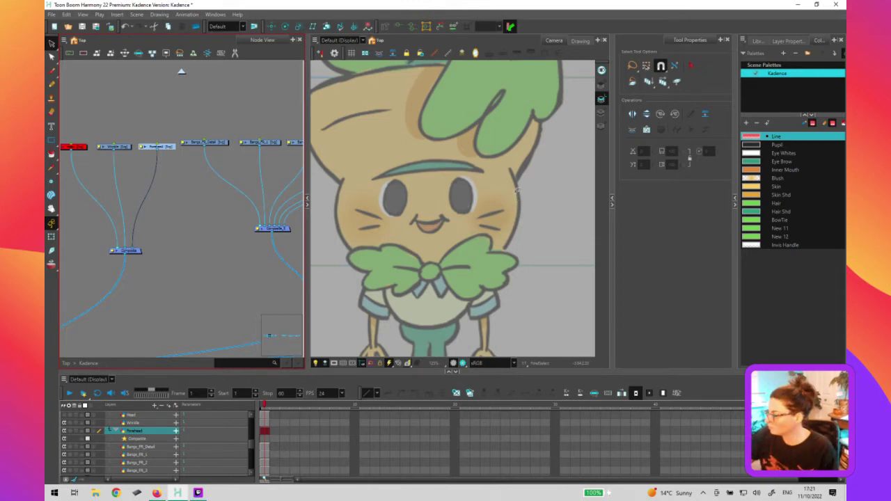
pyautogui.click(516, 190)
pyautogui.moveTo(509, 215); pyautogui.dragTo(546, 219)
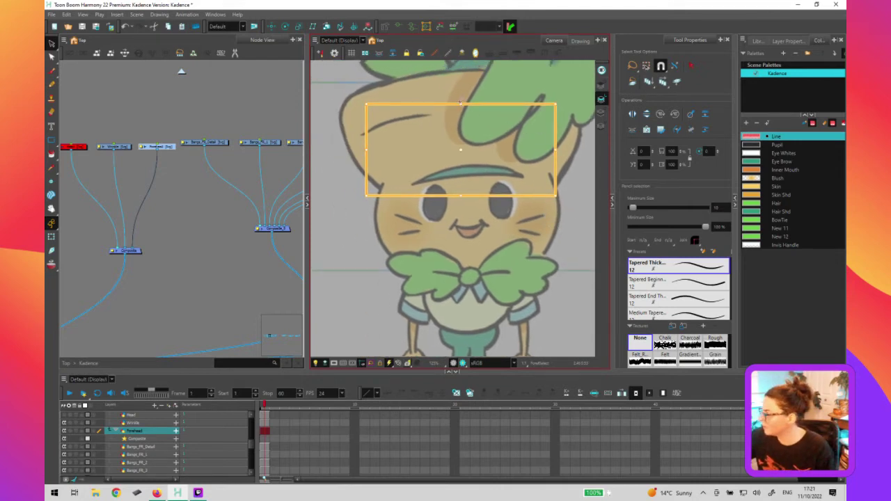
# Bend the rectangle's top edge into an arch with the Contour Editor and spread its upper corners to the sketched head outline
pyautogui.hotkey('alt', 'q')
pyautogui.moveTo(460, 106); pyautogui.dragTo(471, 67)
pyautogui.moveTo(367, 108); pyautogui.dragTo(348, 105)
pyautogui.moveTo(580, 120); pyautogui.dragTo(581, 118)
pyautogui.moveTo(570, 162); pyautogui.dragTo(580, 151)
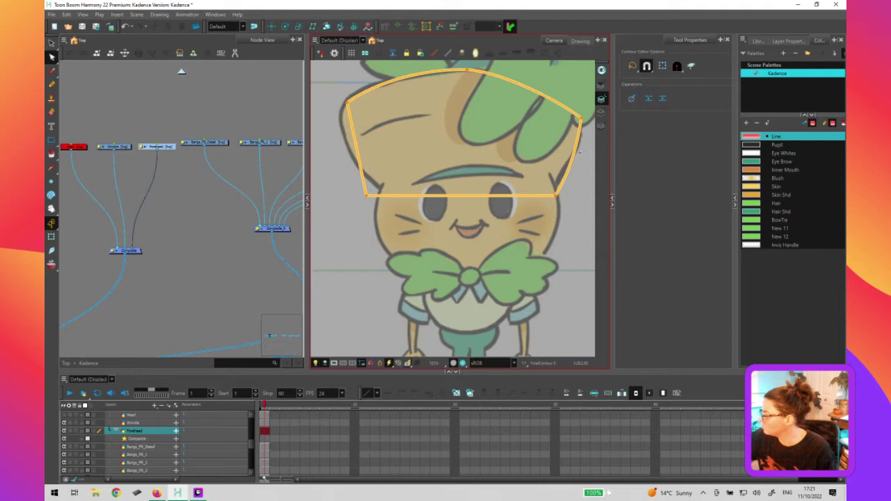
# Curve the contour's left side and round its upper-left corner along the sketch, moving the lower-left corner inward
pyautogui.moveTo(357, 148); pyautogui.dragTo(358, 165)
pyautogui.click(350, 151)
pyautogui.click(347, 102)
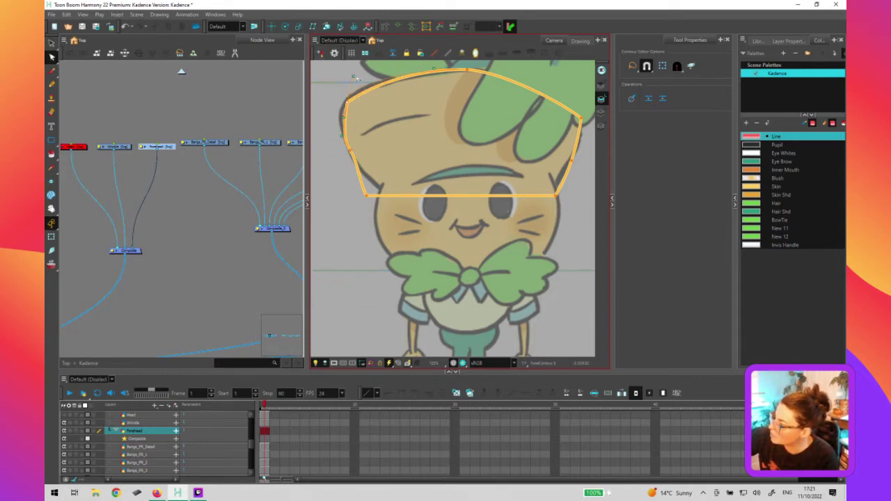
pyautogui.moveTo(364, 79); pyautogui.dragTo(366, 77)
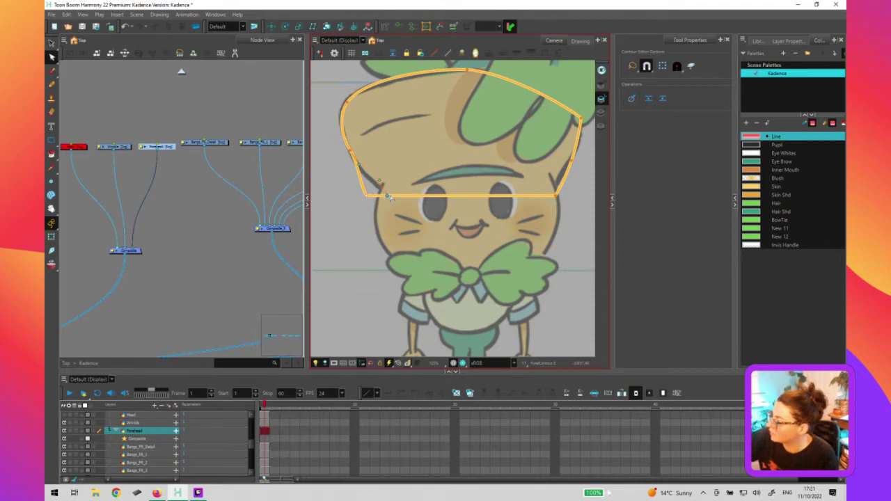
pyautogui.moveTo(392, 186); pyautogui.dragTo(358, 170)
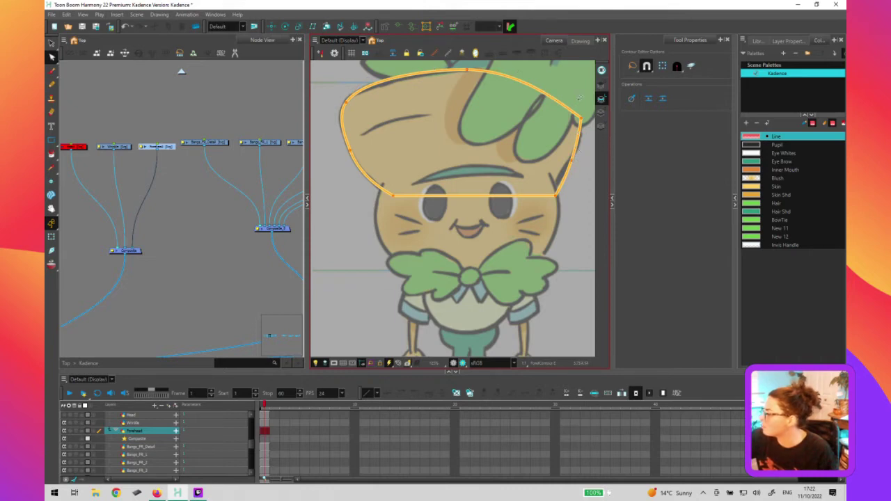
# Round the contour's upper-right corner and fit its right side and lower-right corner to the sketched head
pyautogui.moveTo(581, 118); pyautogui.dragTo(570, 104)
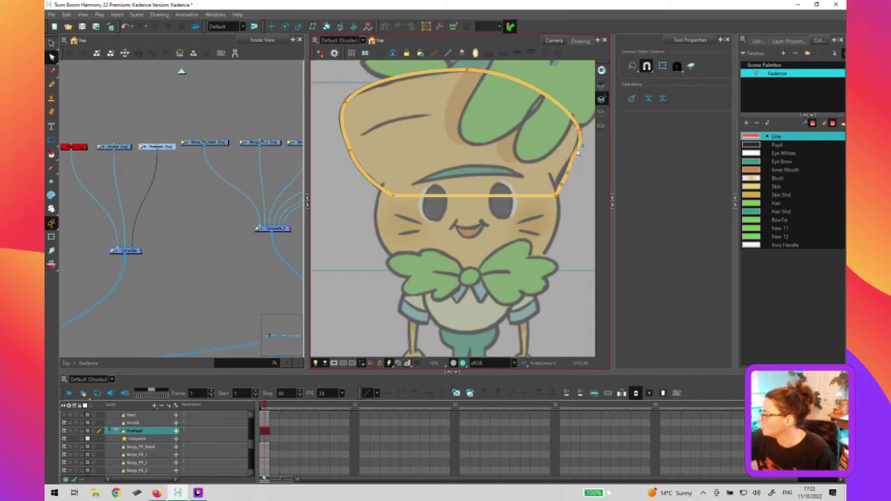
pyautogui.moveTo(577, 153); pyautogui.dragTo(568, 176)
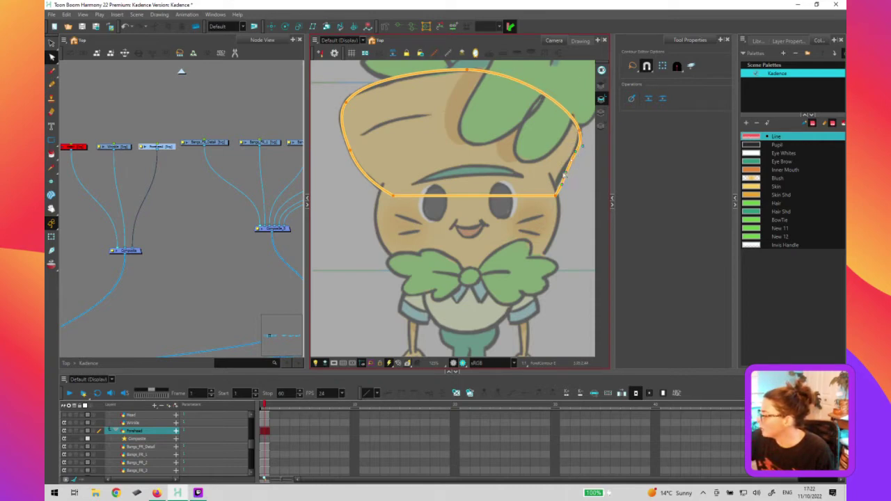
pyautogui.click(555, 196)
pyautogui.moveTo(555, 196); pyautogui.dragTo(551, 196)
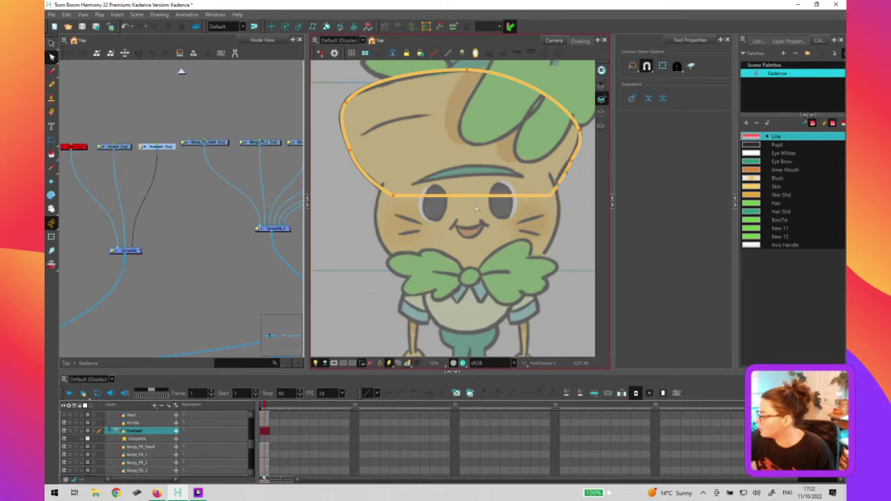
# Bow the forehead shape's bottom edge downward across the eyes and smooth its joins with both sides
pyautogui.moveTo(477, 196); pyautogui.dragTo(491, 203)
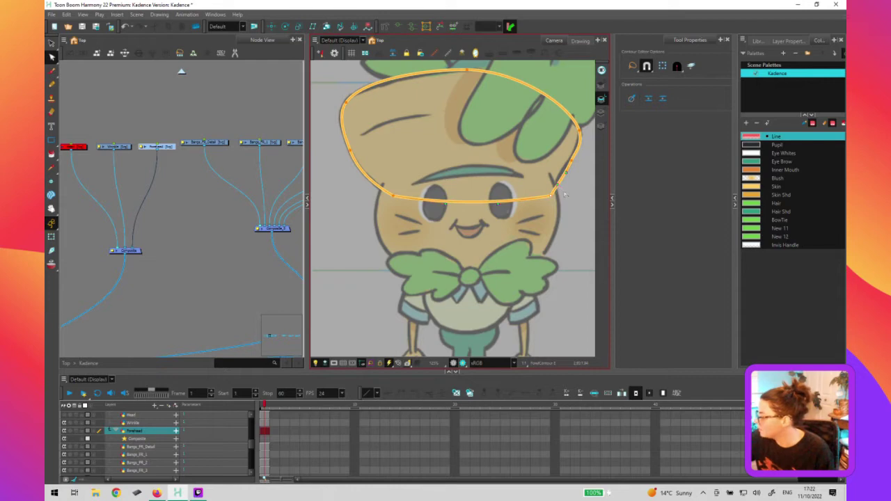
pyautogui.moveTo(560, 187); pyautogui.dragTo(554, 191)
pyautogui.moveTo(413, 182)
pyautogui.mouseDown()
pyautogui.moveTo(431, 206)
pyautogui.moveTo(424, 215)
pyautogui.mouseUp()
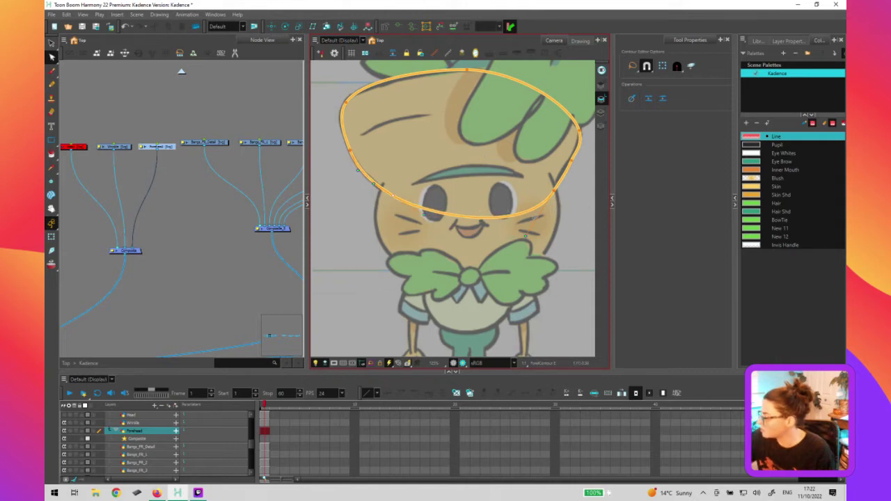
pyautogui.click(557, 195)
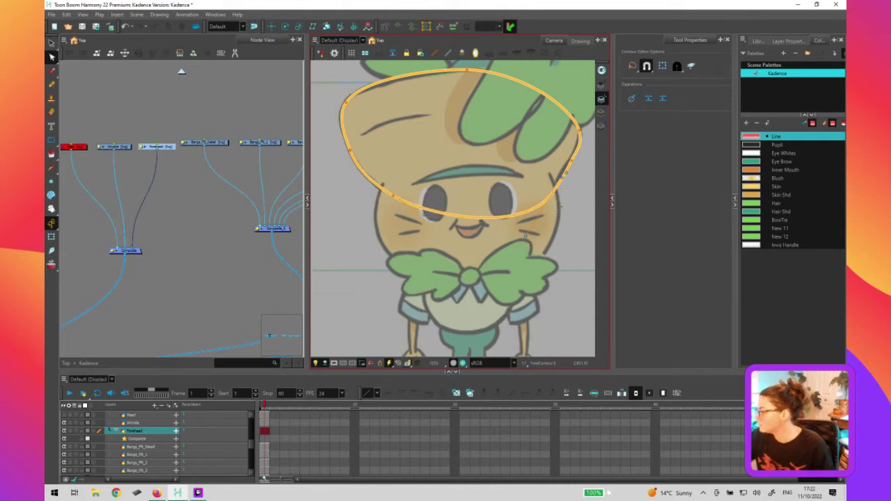
# Refine the forehead shape's lower-right point and curve handles so the side flows smoothly into the bottom edge
pyautogui.scroll(-2, 560, 181)
pyautogui.scroll(1, 537, 160)
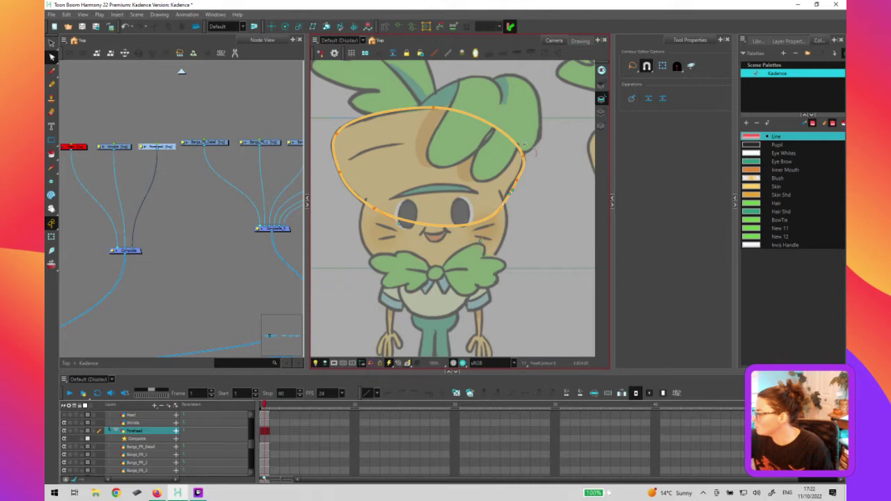
pyautogui.click(525, 158)
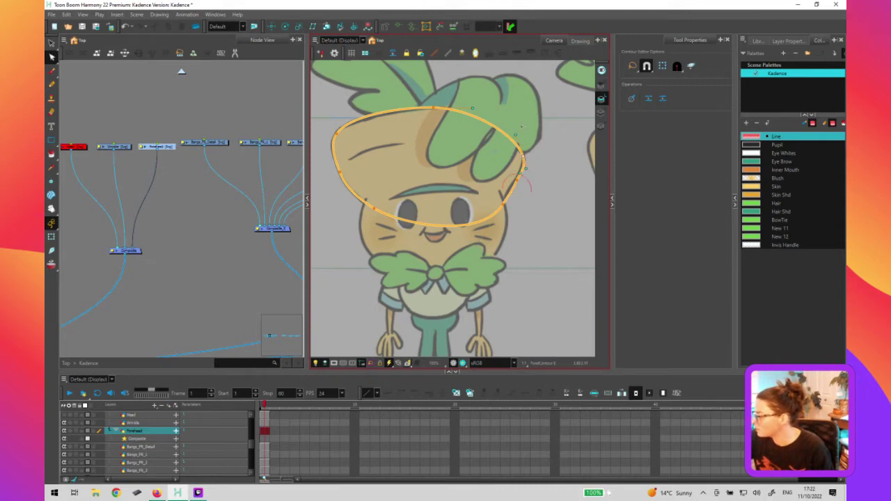
pyautogui.click(504, 205)
pyautogui.moveTo(518, 213); pyautogui.dragTo(510, 201)
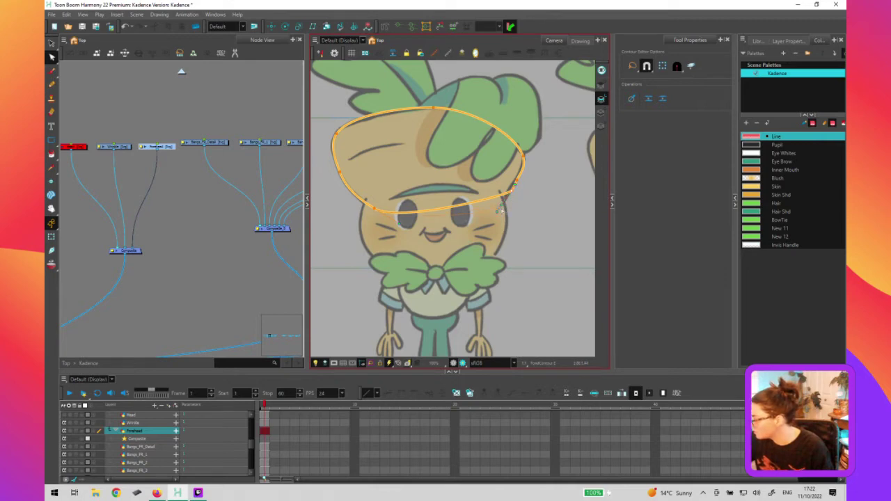
pyautogui.moveTo(502, 208); pyautogui.dragTo(482, 232)
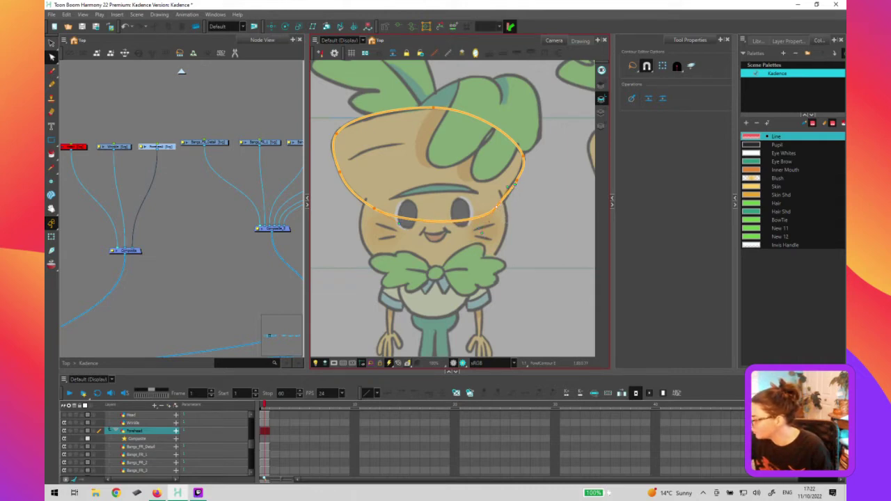
pyautogui.moveTo(507, 187); pyautogui.dragTo(511, 188)
pyautogui.moveTo(476, 230); pyautogui.dragTo(476, 229)
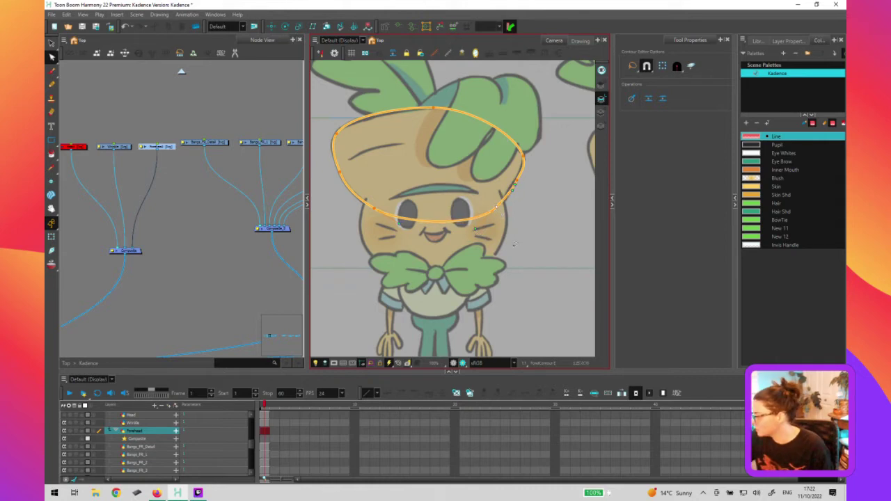
# Examine the head shape in the side and back poses of the character turnaround, and return to the front-facing pose
pyautogui.press('1')
pyautogui.press('1')
pyautogui.press('1')
pyautogui.press('1')
pyautogui.press('1')
pyautogui.moveTo(490, 282); pyautogui.dragTo(371, 281)
pyautogui.moveTo(539, 274); pyautogui.dragTo(447, 265)
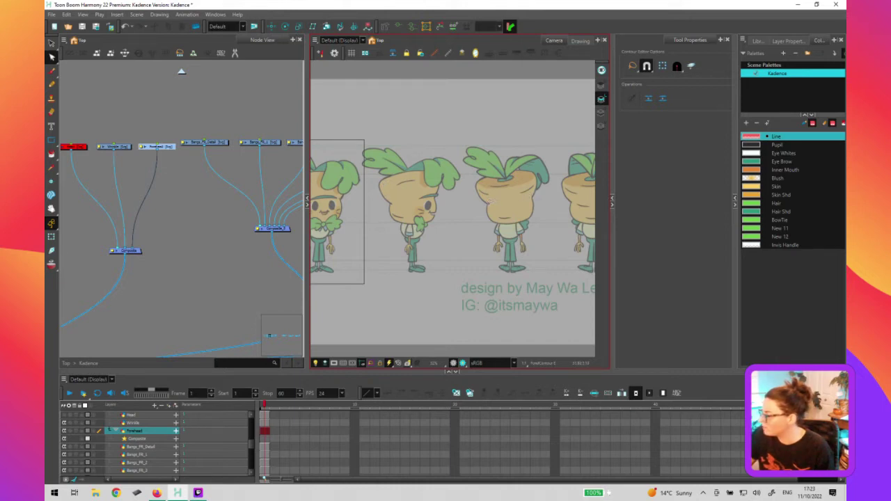
pyautogui.moveTo(487, 230); pyautogui.dragTo(415, 227)
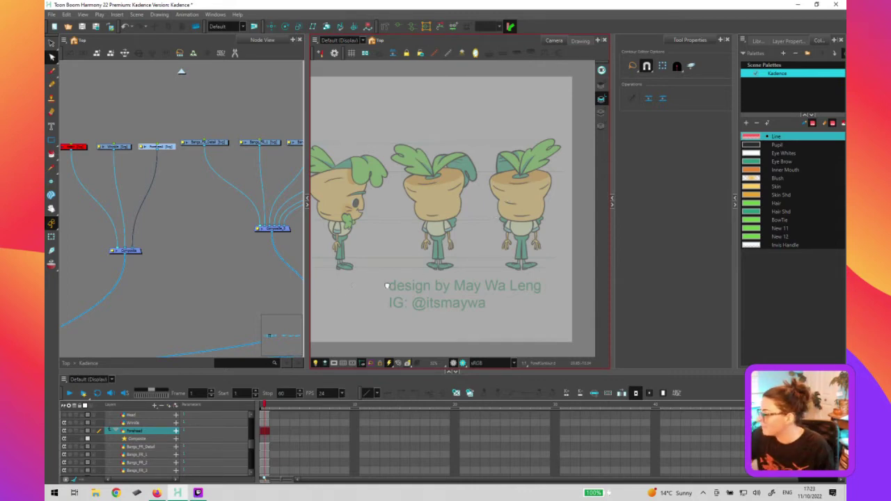
pyautogui.moveTo(387, 285); pyautogui.dragTo(522, 274)
pyautogui.moveTo(394, 270); pyautogui.dragTo(521, 266)
pyautogui.press('2')
pyautogui.press('2')
pyautogui.press('2')
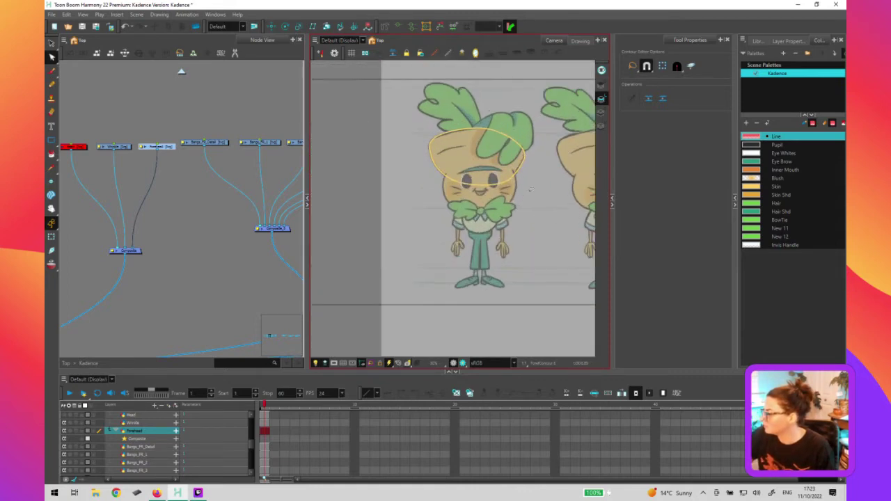
# Adjust the Forehead outline's lower-right point and its upper curve handle to match the sketched side, keeping the point in place
pyautogui.moveTo(557, 135); pyautogui.dragTo(508, 137)
pyautogui.click(500, 142)
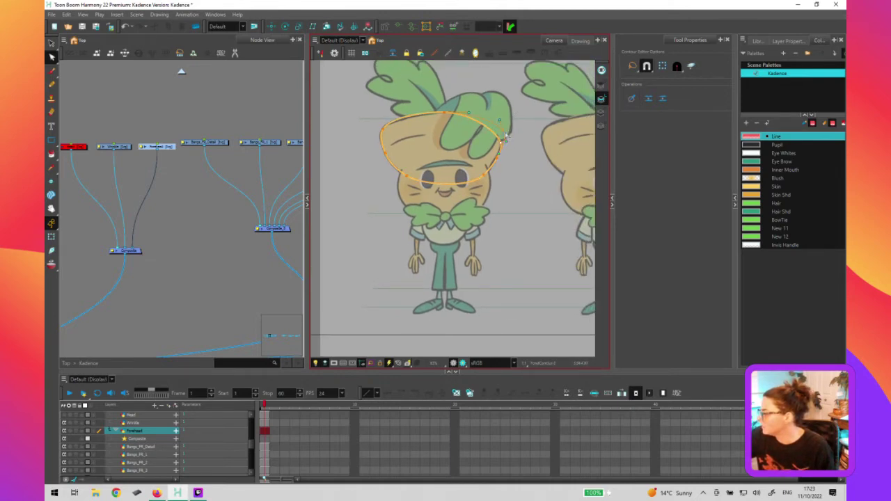
pyautogui.click(511, 195)
pyautogui.click(503, 138)
pyautogui.press('2')
pyautogui.press('2')
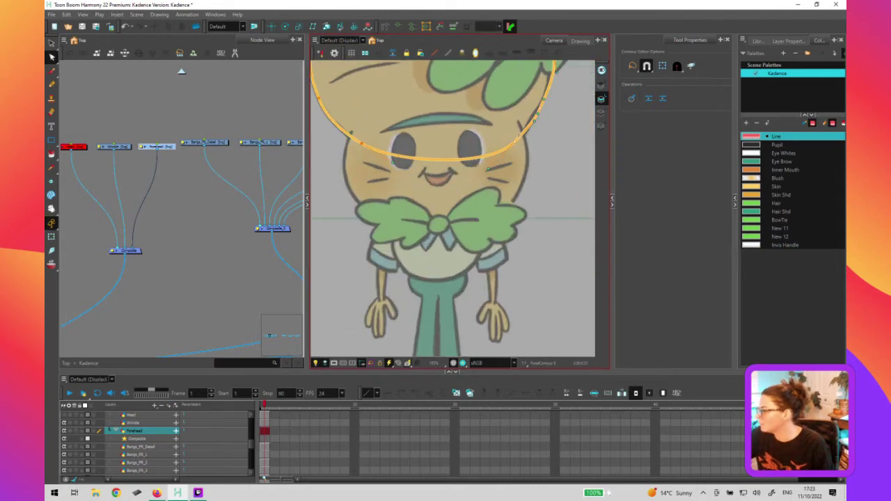
pyautogui.press('Delete')
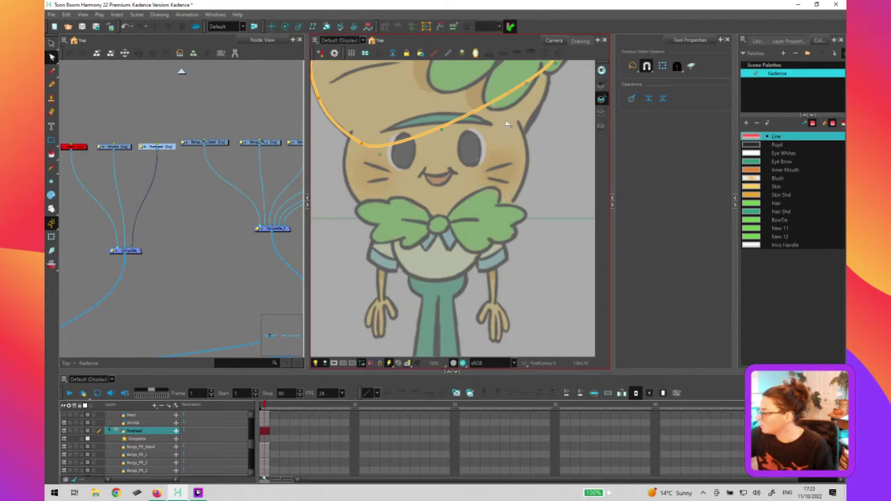
pyautogui.hotkey('ctrl', 'z')
pyautogui.moveTo(552, 124); pyautogui.dragTo(551, 115)
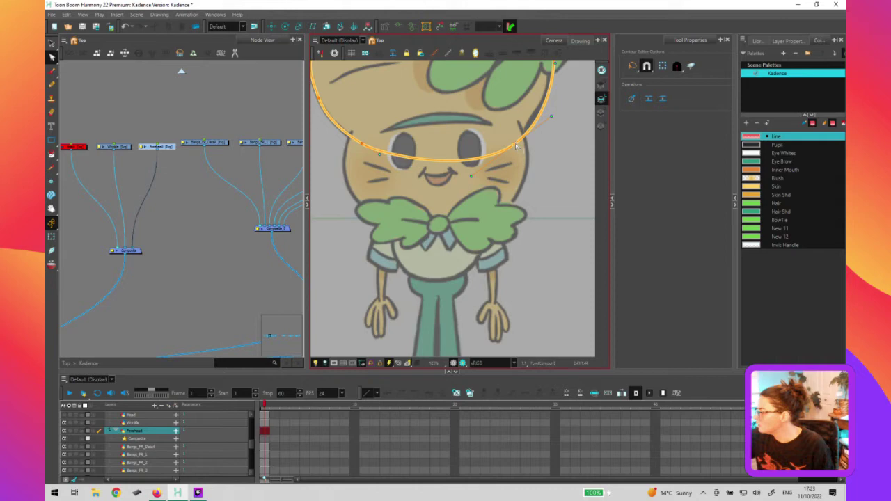
pyautogui.moveTo(544, 205); pyautogui.dragTo(532, 280)
pyautogui.click(533, 166)
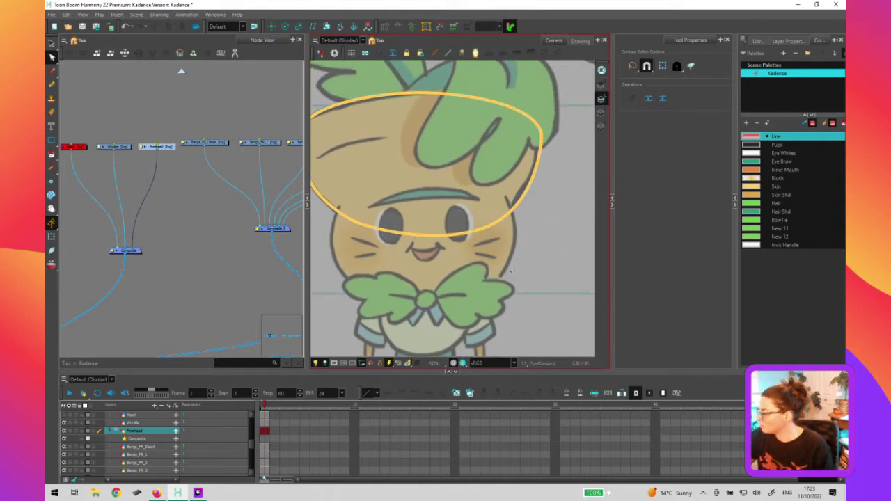
# Recolour the Forehead outline with Line and fill the shape inside it with Skin
pyautogui.press('1')
pyautogui.press('1')
pyautogui.hotkey('ctrl', 'a')
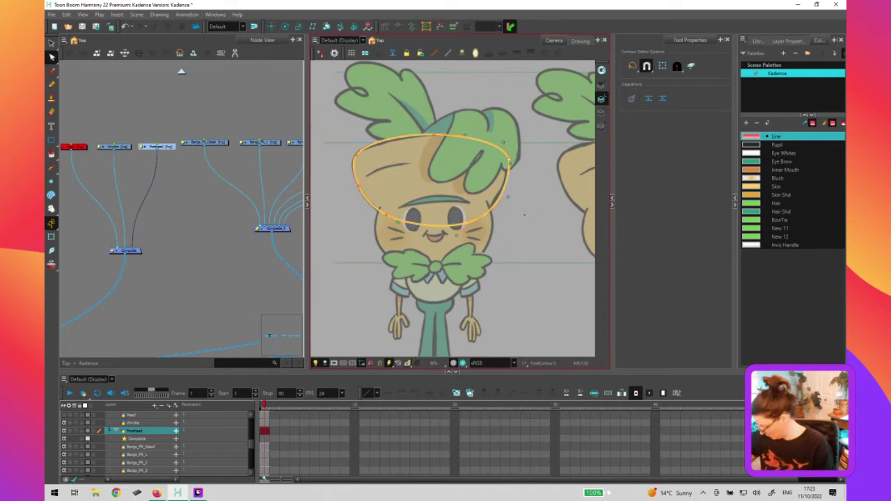
pyautogui.click(526, 222)
pyautogui.hotkey('alt', 's')
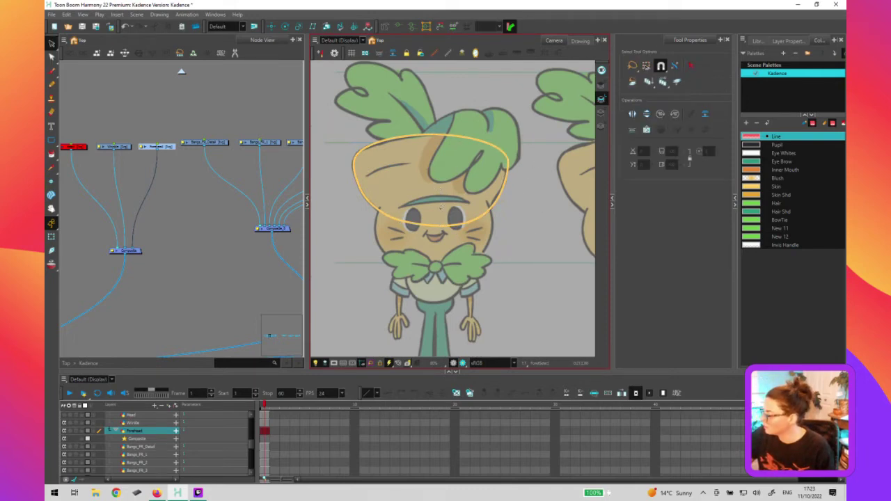
pyautogui.click(439, 227)
pyautogui.click(447, 197)
pyautogui.click(447, 198)
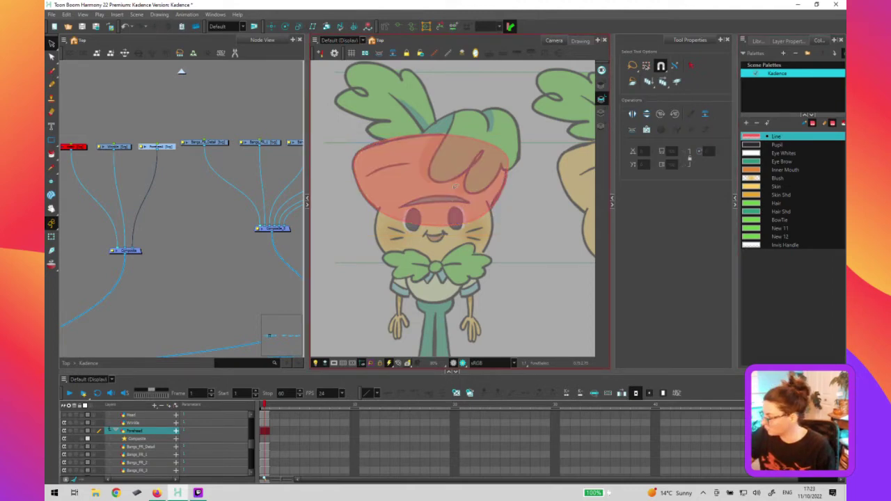
pyautogui.click(752, 186)
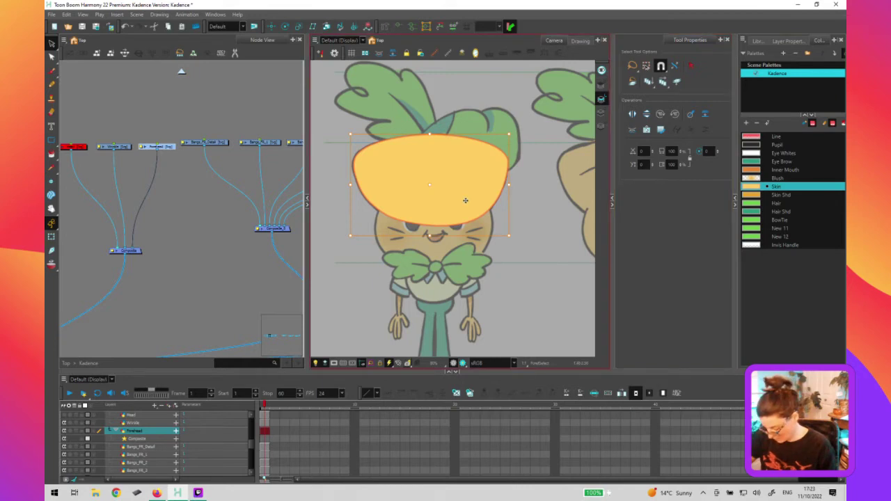
# Move the forehead's Skin fill from the Line Art layer to the Colour Art layer, and return to Line Art
pyautogui.hotkey('ctrl', 'shift', 'a')
pyautogui.click(601, 112)
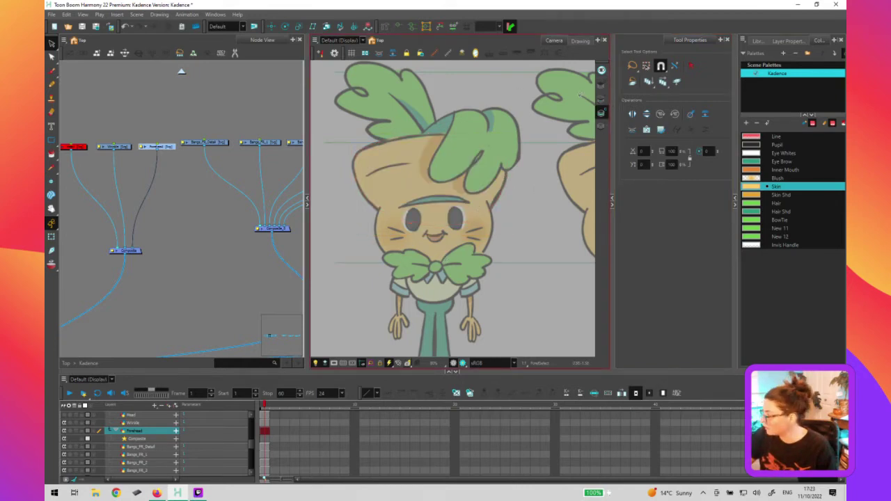
pyautogui.hotkey('ctrl', 'v')
pyautogui.click(601, 99)
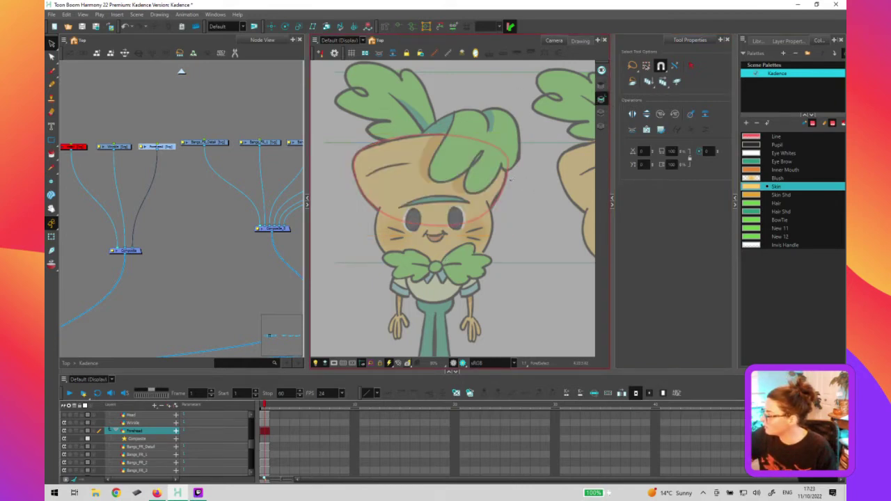
# Copy the forehead outline from Line Art into the Overlay layer and delete the copy's bottom edge across the eyes
pyautogui.click(503, 178)
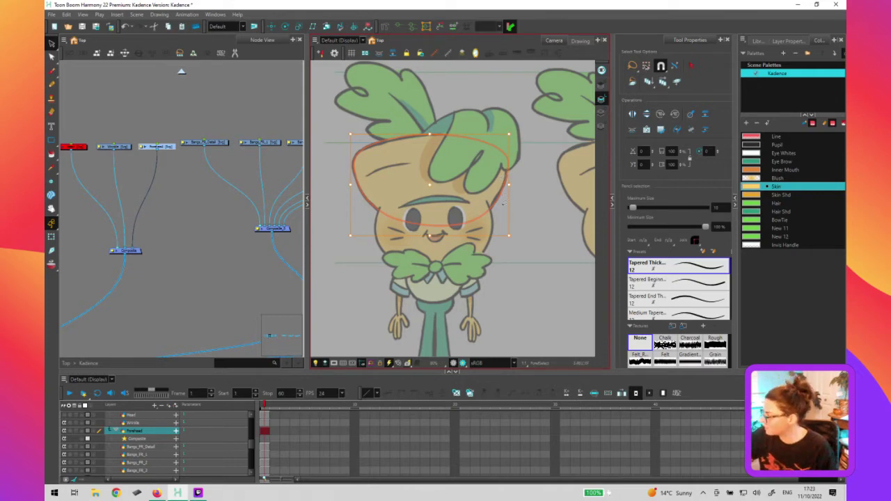
pyautogui.hotkey('alt', 'q')
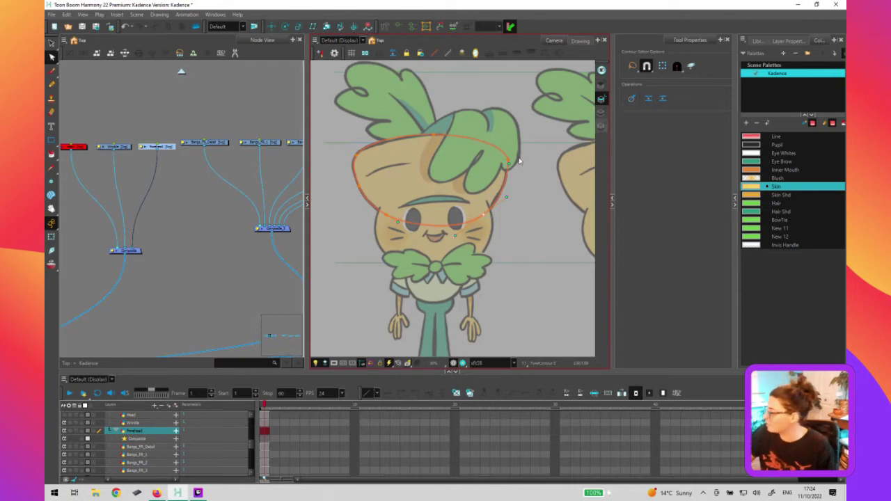
pyautogui.click(503, 221)
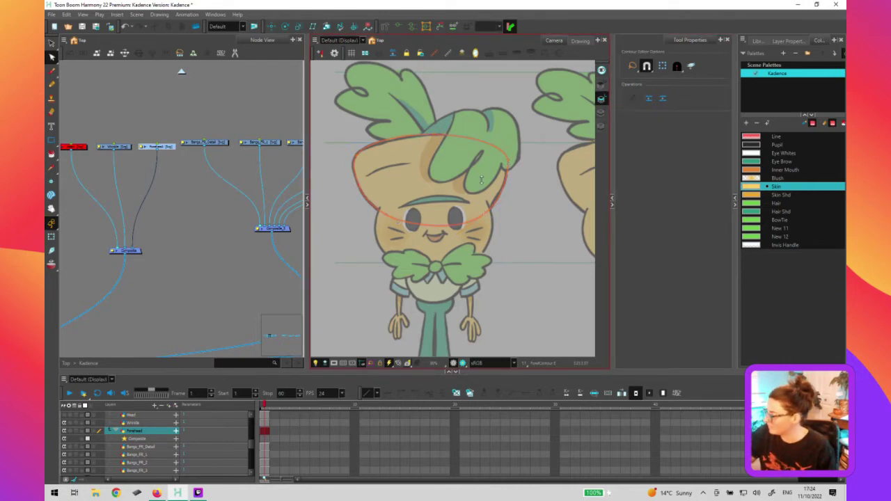
pyautogui.hotkey('alt', 's')
pyautogui.click(481, 180)
pyautogui.hotkey('ctrl', 'z')
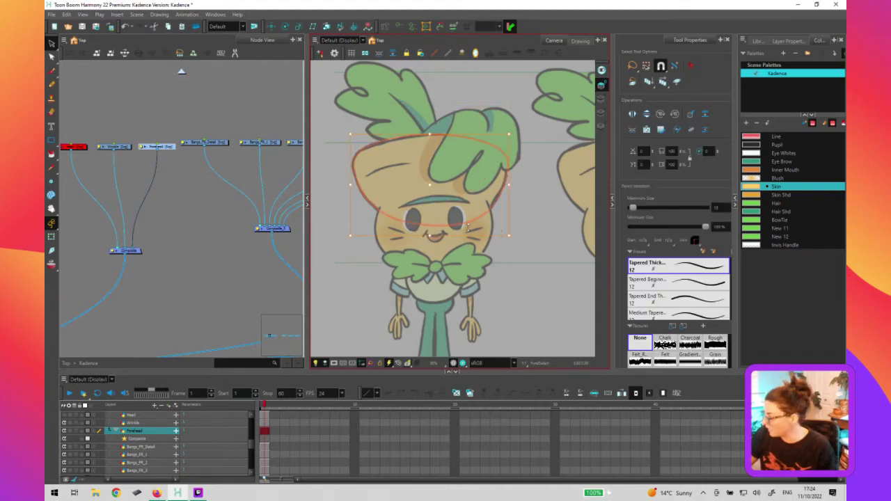
pyautogui.hotkey('alt', 'q')
pyautogui.click(487, 217)
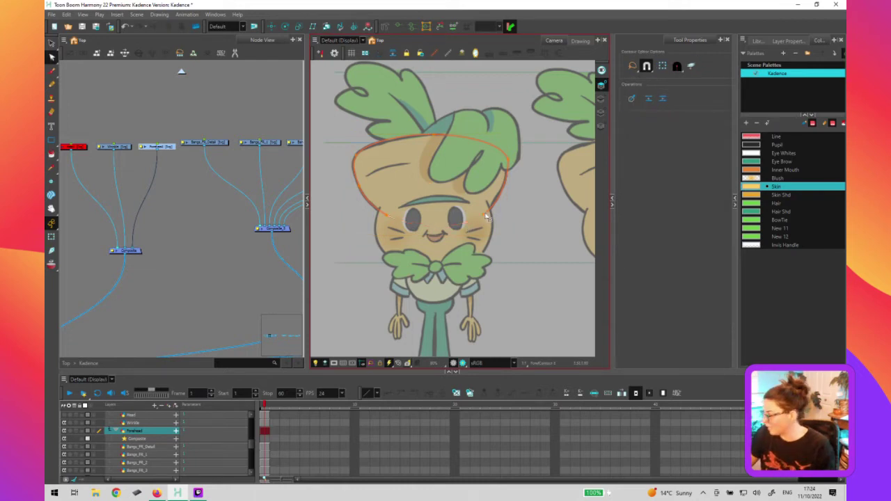
# Compare the head shape across the three-quarter, side and back poses of the turnaround, and return to the front-facing pose
pyautogui.press('1')
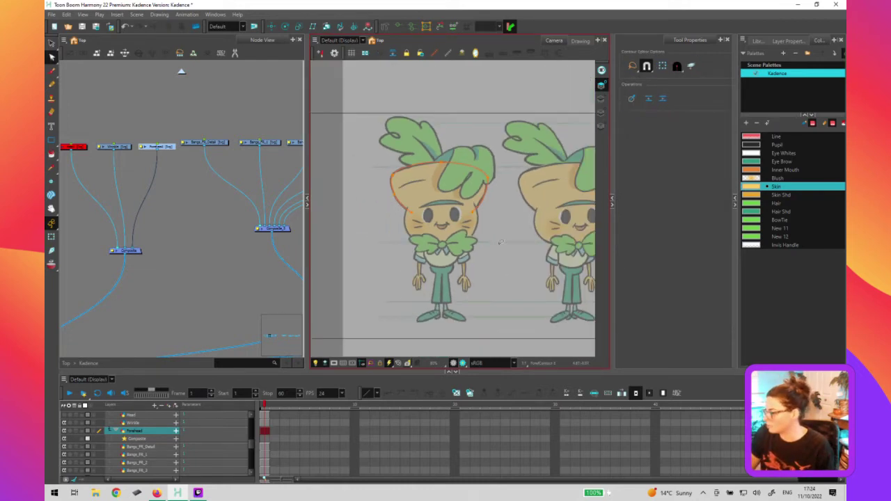
pyautogui.moveTo(492, 312); pyautogui.dragTo(432, 301)
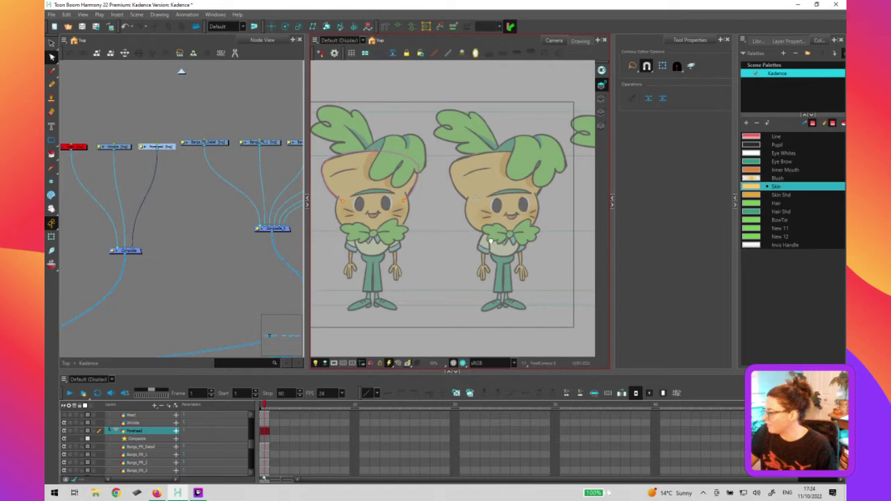
pyautogui.scroll(3, 386, 203)
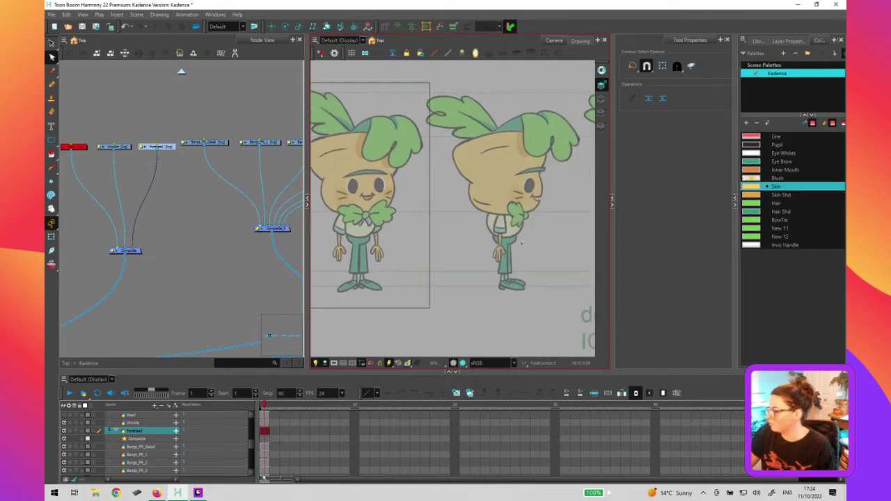
pyautogui.hscroll(5, 401, 254)
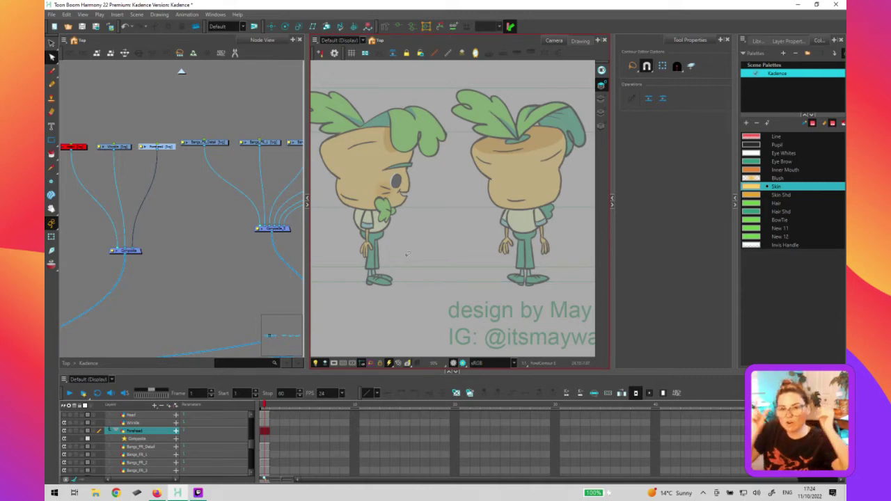
pyautogui.hscroll(-8, 406, 255)
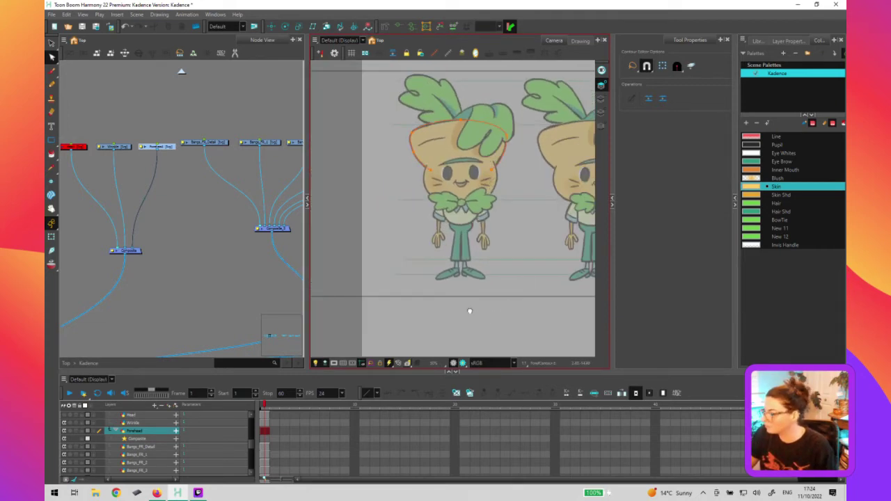
pyautogui.hscroll(2, 469, 308)
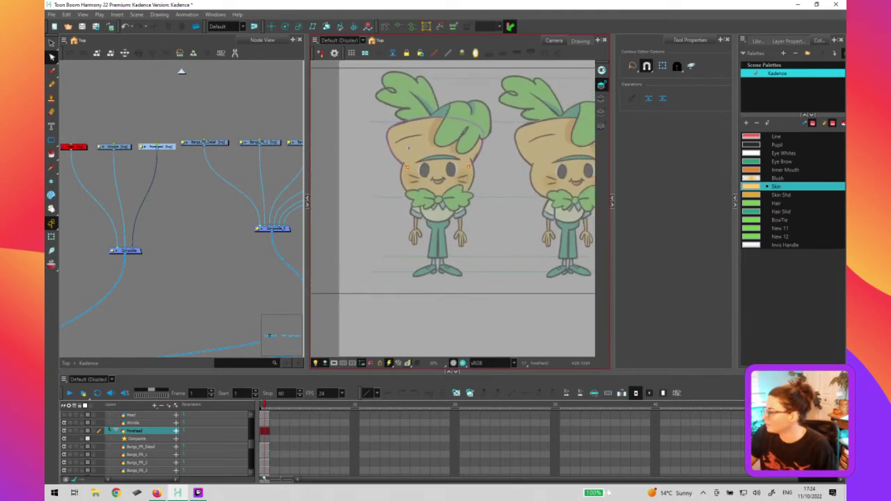
# Draw a Line-coloured stroke over the sketched forehead crease on the Wrinkle drawing's Line Art layer
pyautogui.click(114, 147)
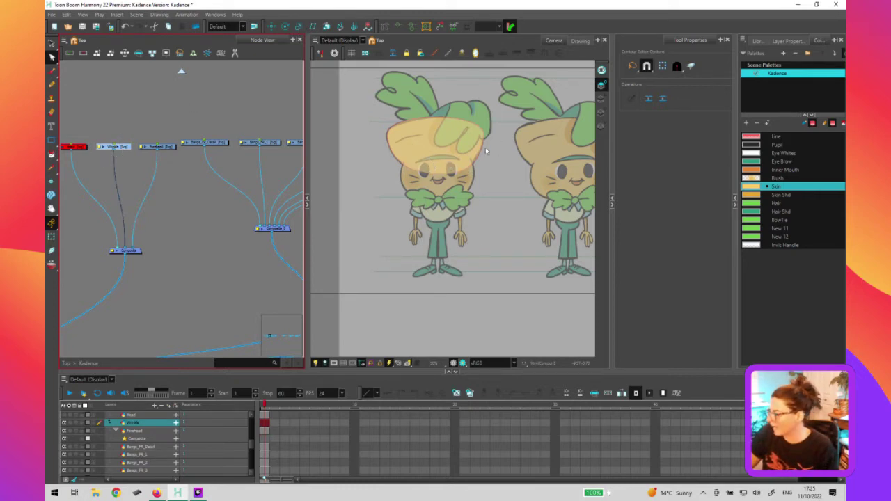
pyautogui.press('Escape')
pyautogui.scroll(1, 451, 207)
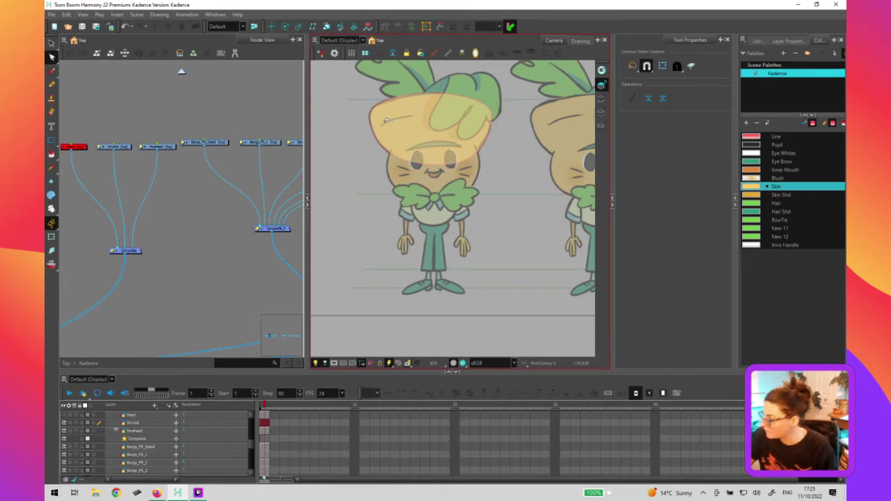
pyautogui.click(602, 99)
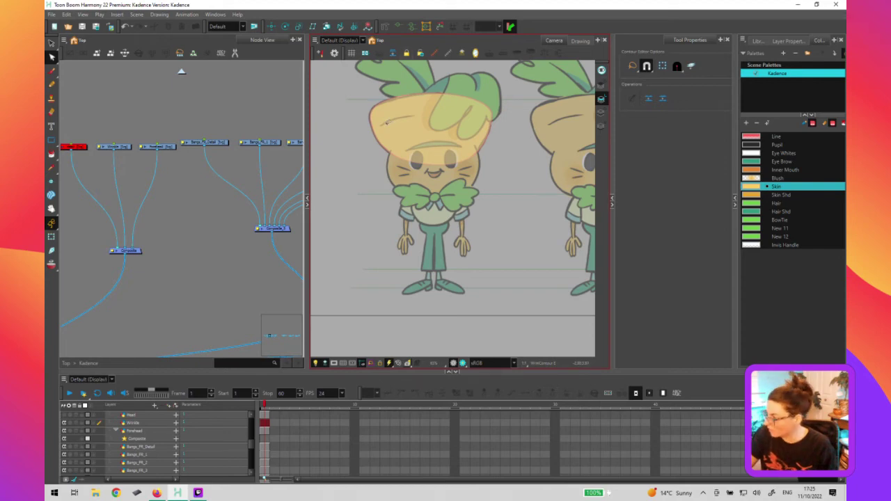
pyautogui.hotkey('alt', '/')
pyautogui.moveTo(385, 123); pyautogui.dragTo(413, 118)
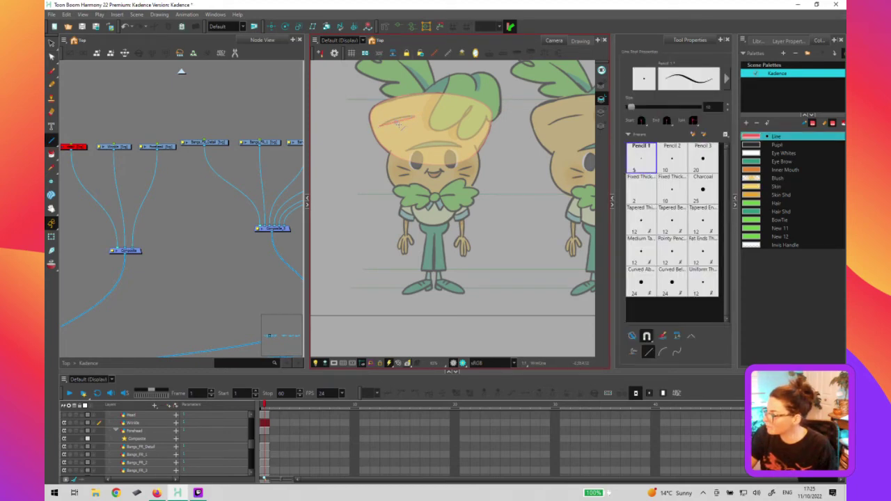
# Bend the wrinkle stroke into a shallow arch along the sketched crease and fine-tune its right end point and curve handle
pyautogui.hotkey('alt', 'q')
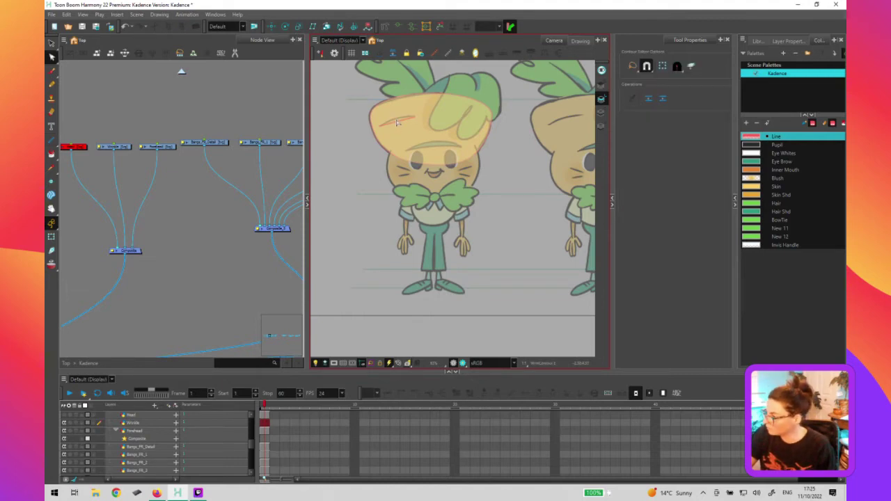
pyautogui.press('2')
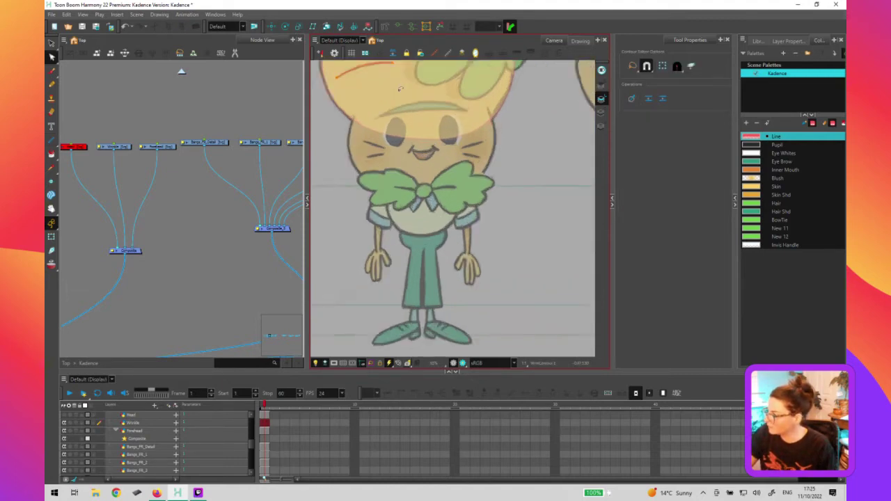
pyautogui.press('2')
pyautogui.press('2')
pyautogui.moveTo(406, 64); pyautogui.dragTo(522, 253)
pyautogui.moveTo(501, 153); pyautogui.dragTo(503, 187)
pyautogui.press('2')
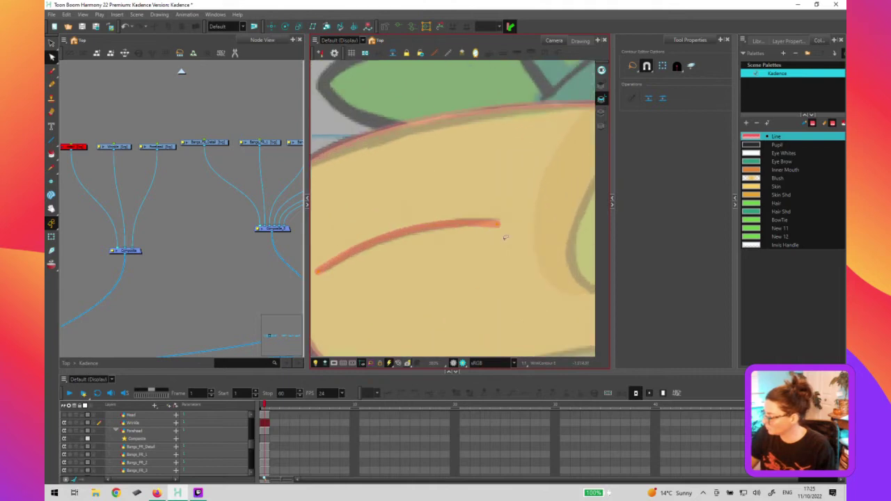
pyautogui.click(500, 225)
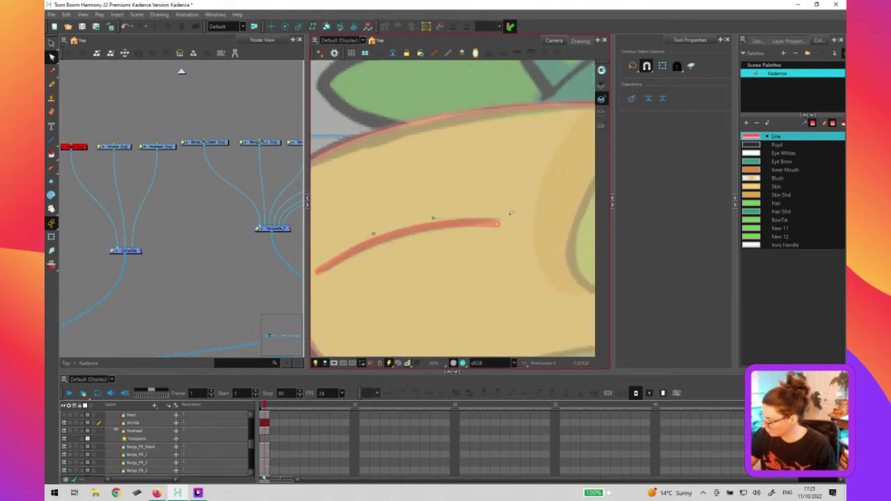
pyautogui.press('Up')
pyautogui.press('Up')
pyautogui.moveTo(433, 214); pyautogui.dragTo(432, 223)
pyautogui.moveTo(394, 299); pyautogui.dragTo(458, 264)
pyautogui.press('1')
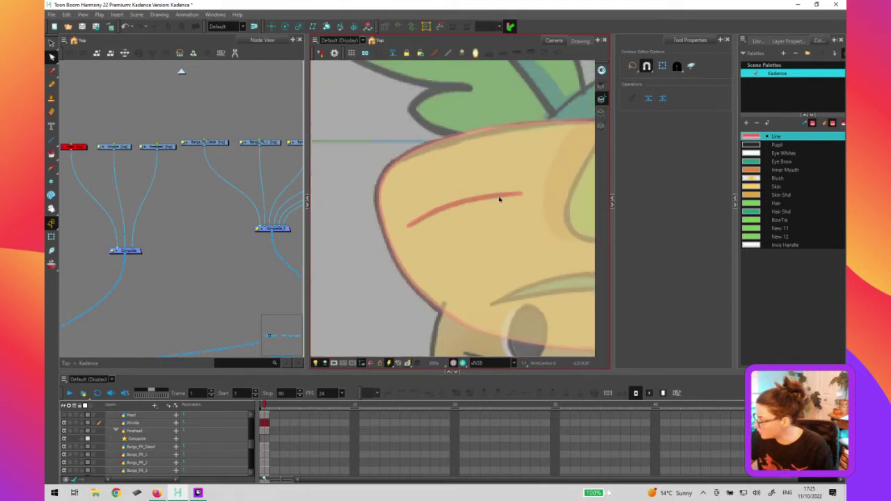
# Add two thickness points to the wrinkle stroke with the Pencil Editor, one near each end
pyautogui.hotkey('alt', 'q')
pyautogui.click(501, 195)
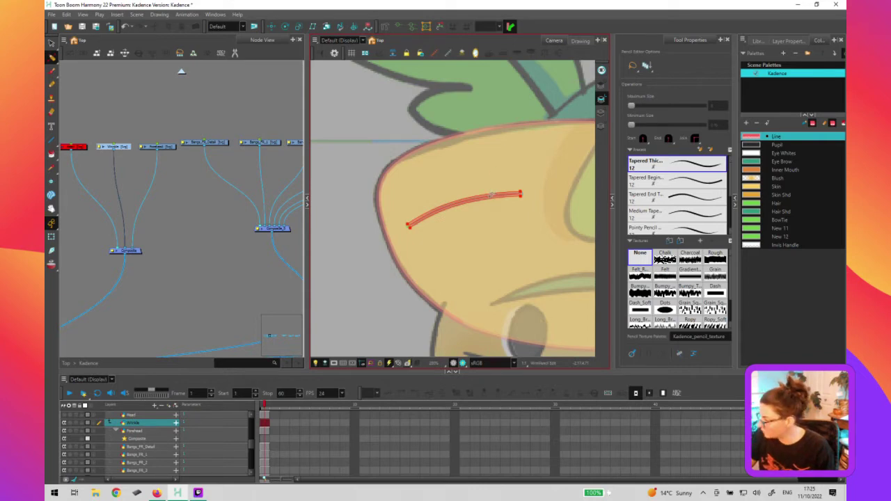
pyautogui.click(488, 195)
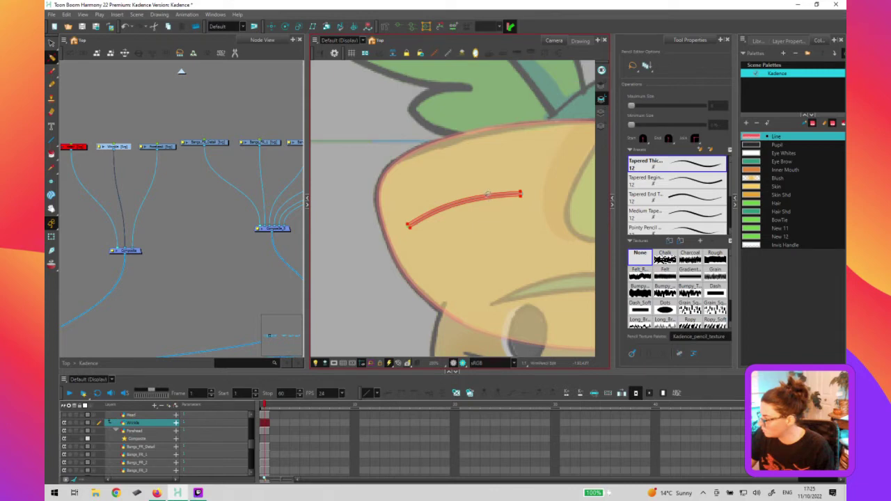
pyautogui.click(487, 197)
pyautogui.click(432, 212)
# Adjust the lower-left end of the wrinkle stroke with the Pencil Editor so it narrows to a tapered tip
pyautogui.press('2')
pyautogui.press('2')
pyautogui.press('2')
pyautogui.press('2')
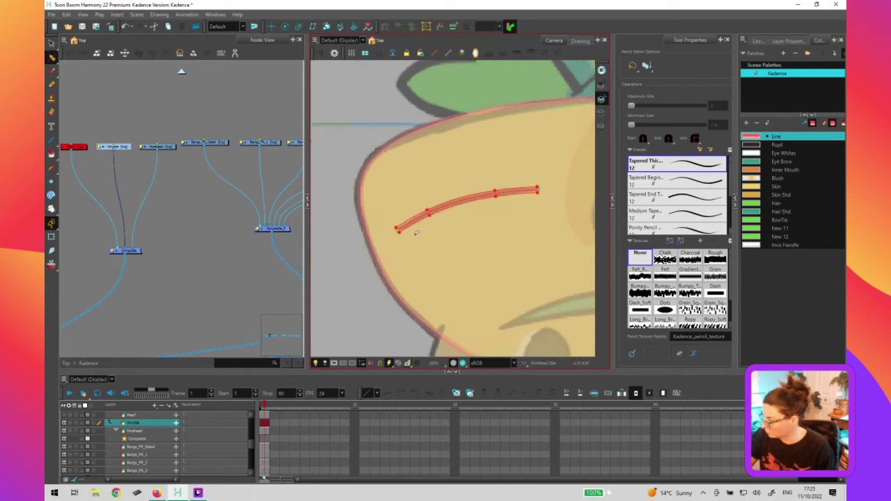
pyautogui.press('2')
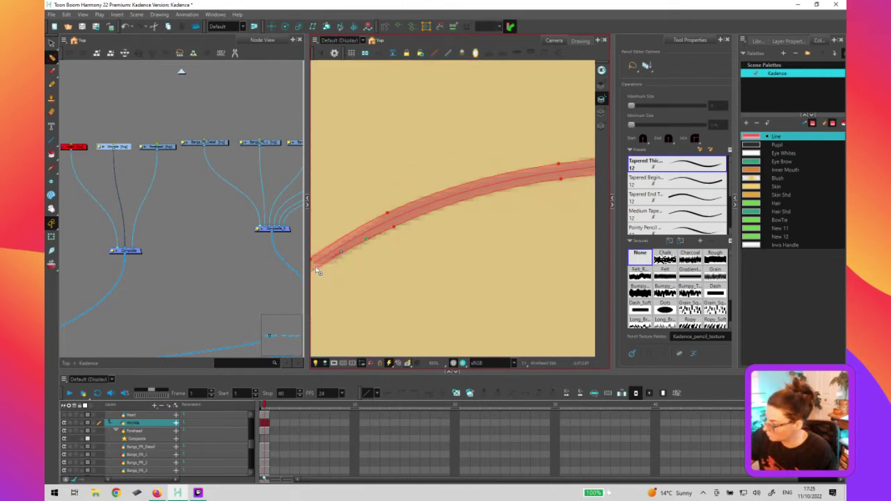
pyautogui.moveTo(339, 251); pyautogui.dragTo(344, 253)
# Taper the upper-right end of the wrinkle stroke with the Pencil Editor and deselect the stroke
pyautogui.press('space')
pyautogui.moveTo(591, 211)
pyautogui.mouseDown()
pyautogui.moveTo(480, 227)
pyautogui.moveTo(427, 248)
pyautogui.mouseUp()
pyautogui.moveTo(441, 191); pyautogui.dragTo(406, 192)
pyautogui.press('1')
pyautogui.press('1')
pyautogui.press('1')
pyautogui.press('space')
pyautogui.moveTo(353, 282)
pyautogui.mouseDown()
pyautogui.moveTo(494, 241)
pyautogui.moveTo(479, 256)
pyautogui.mouseUp()
pyautogui.press('1')
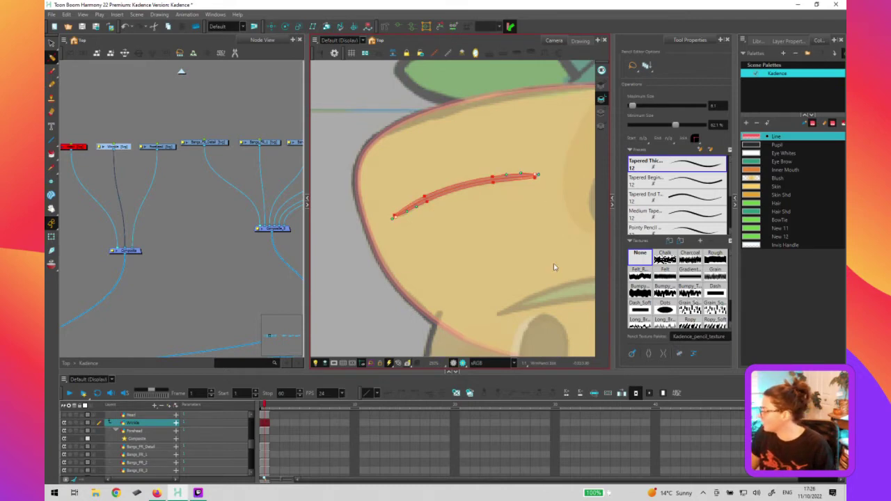
pyautogui.click(446, 220)
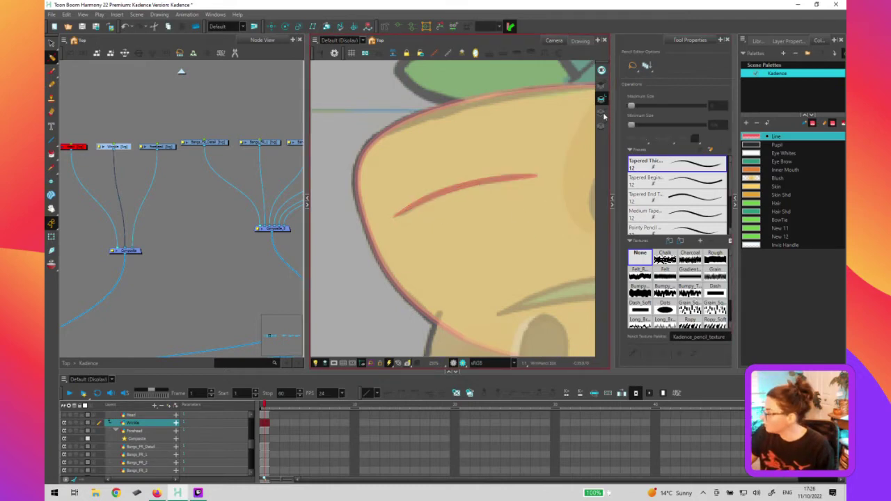
# Draw a wide, flat Line-coloured ellipse around the wrinkle on the Wrinkle drawing's Colour Art layer
pyautogui.click(601, 101)
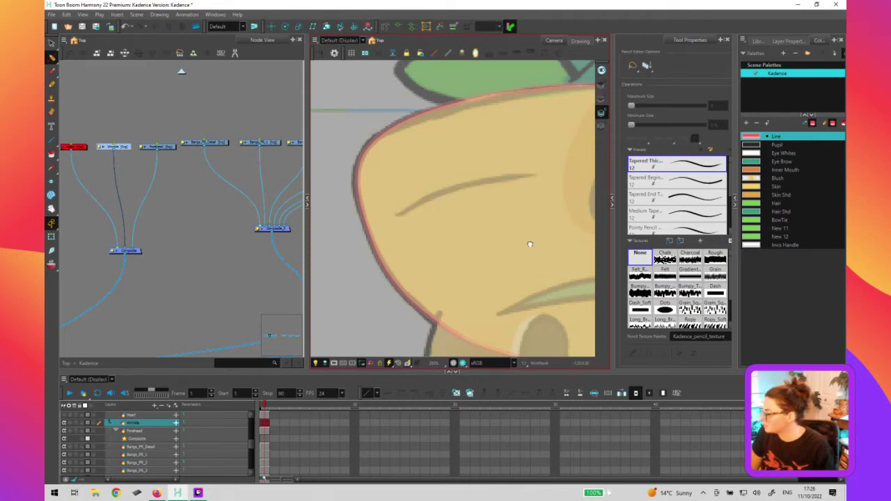
pyautogui.moveTo(530, 244); pyautogui.dragTo(517, 242)
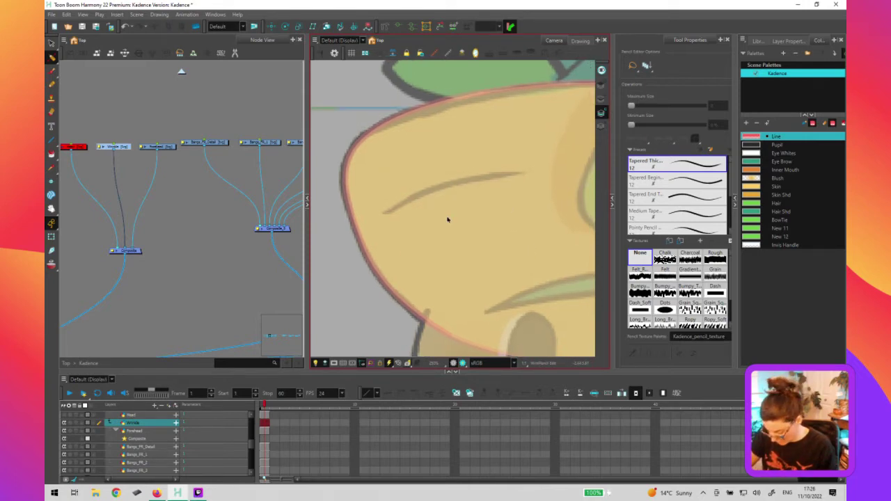
pyautogui.hotkey('alt', '=')
pyautogui.moveTo(378, 174); pyautogui.dragTo(535, 212)
pyautogui.hotkey('alt', 's')
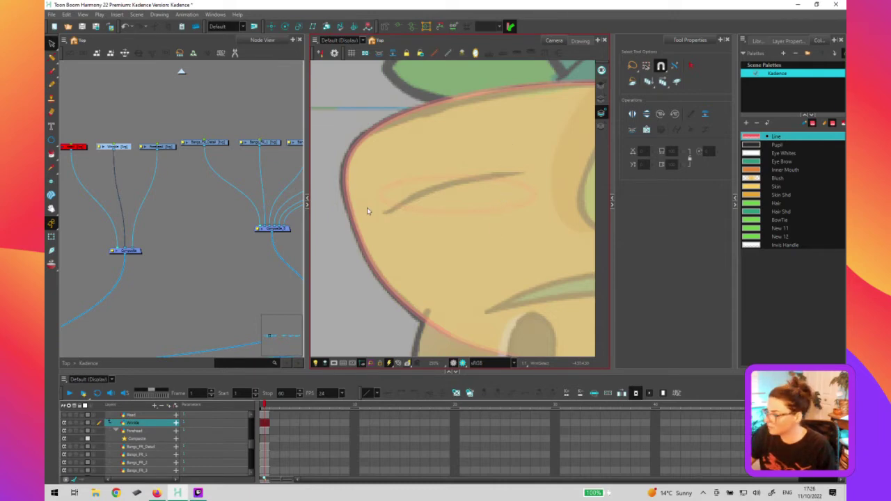
# Check the Line Art layer, and delete the ellipse from the Wrinkle drawing's Colour Art layer
pyautogui.click(602, 99)
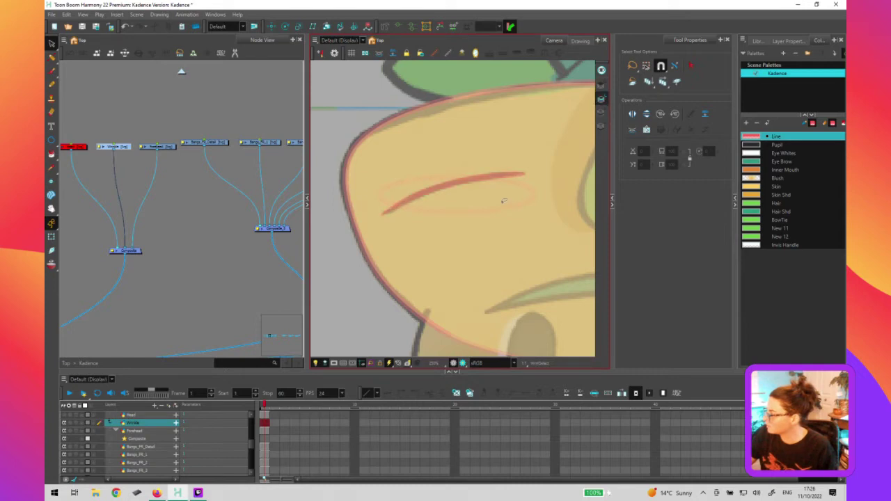
pyautogui.click(602, 113)
pyautogui.click(518, 204)
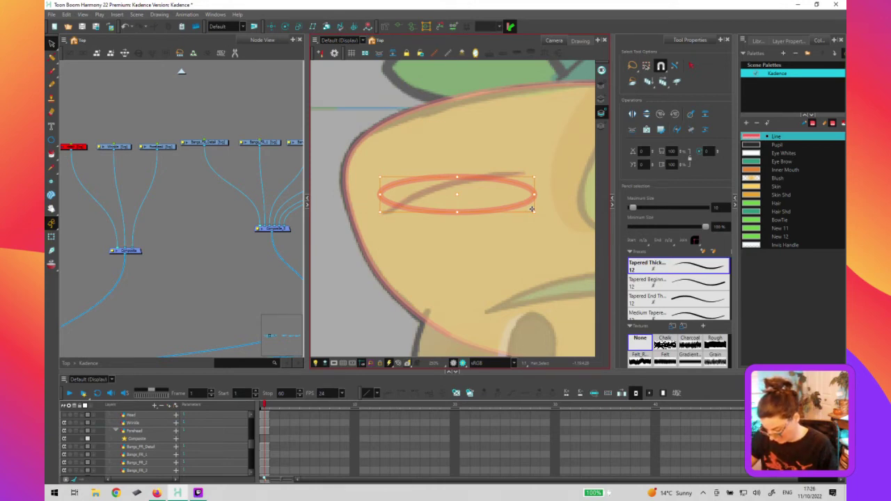
pyautogui.press('Delete')
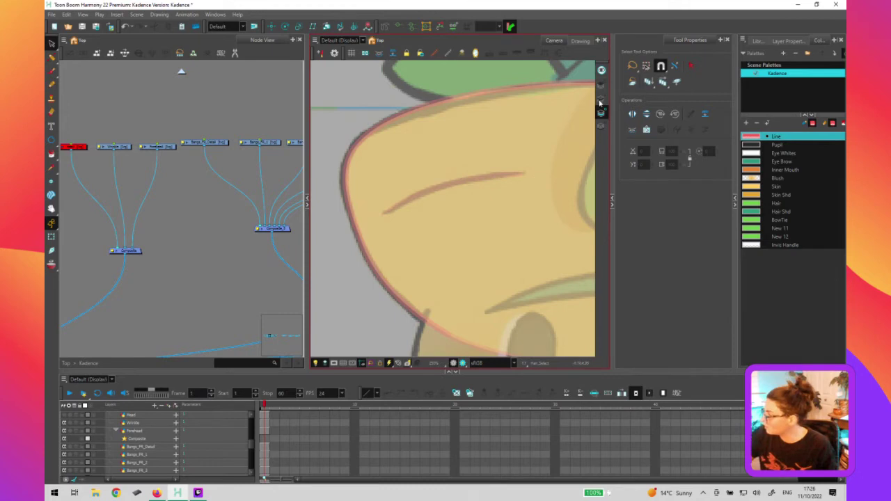
pyautogui.click(602, 98)
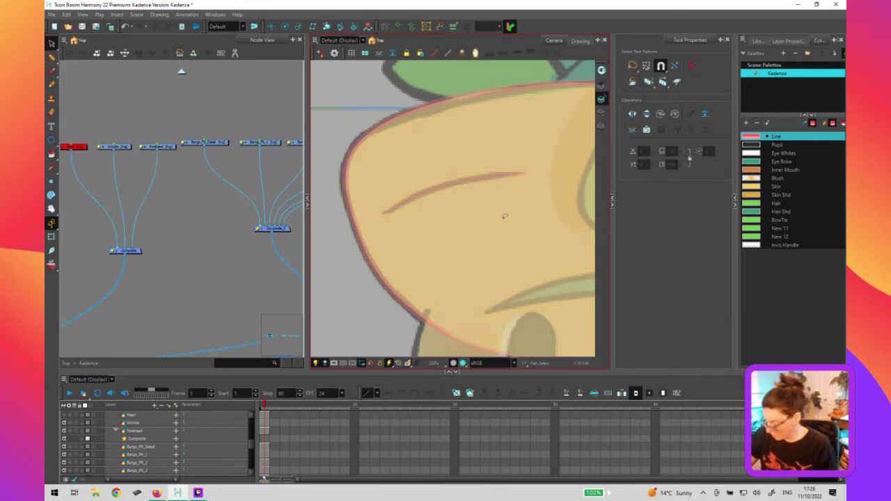
# Rotate the ellipse on the Wrinkle's Colour Art layer to follow the stroke's slant, and move it slightly upward over the wrinkle
pyautogui.click(121, 148)
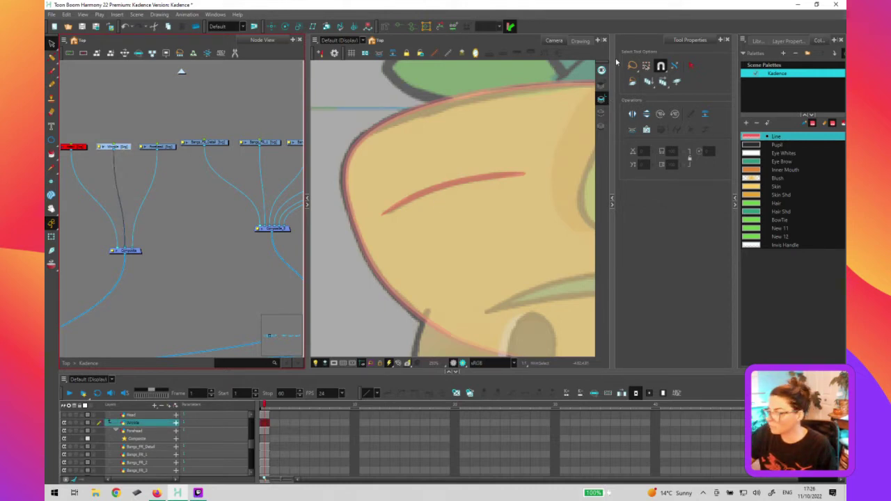
pyautogui.click(602, 117)
pyautogui.click(603, 117)
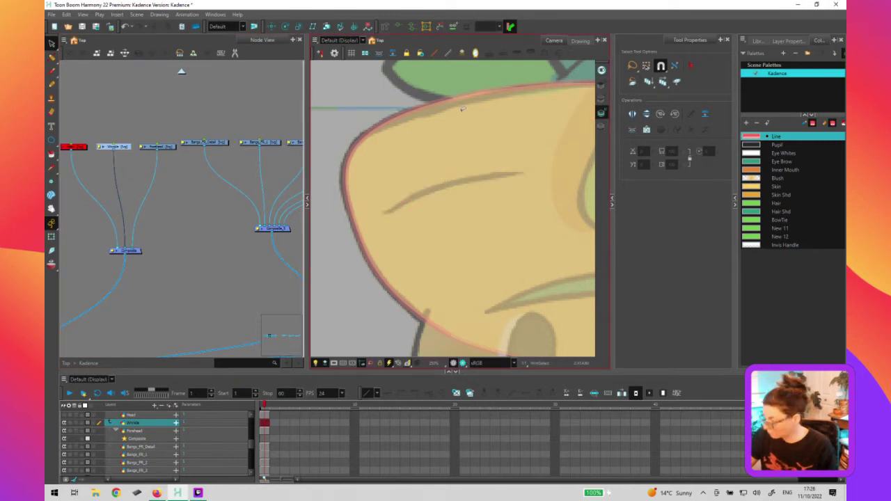
pyautogui.click(533, 189)
pyautogui.moveTo(537, 172)
pyautogui.mouseDown()
pyautogui.moveTo(527, 149)
pyautogui.moveTo(529, 156)
pyautogui.mouseUp()
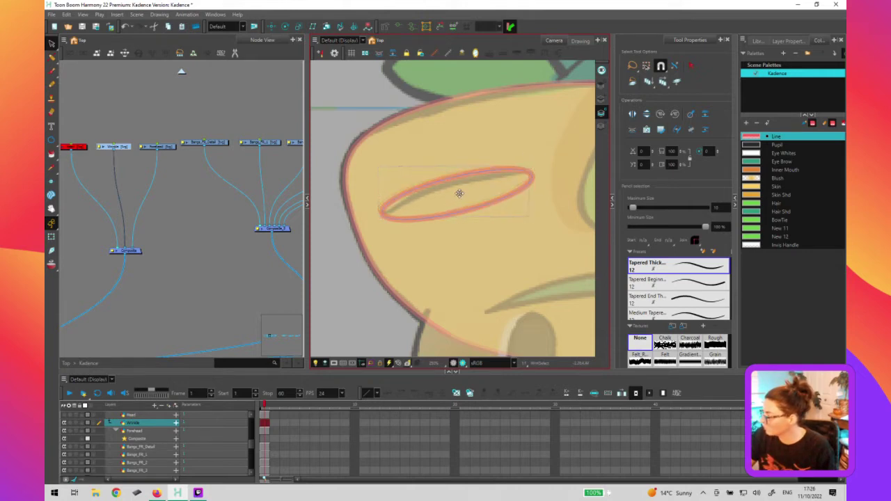
pyautogui.moveTo(458, 189); pyautogui.dragTo(454, 181)
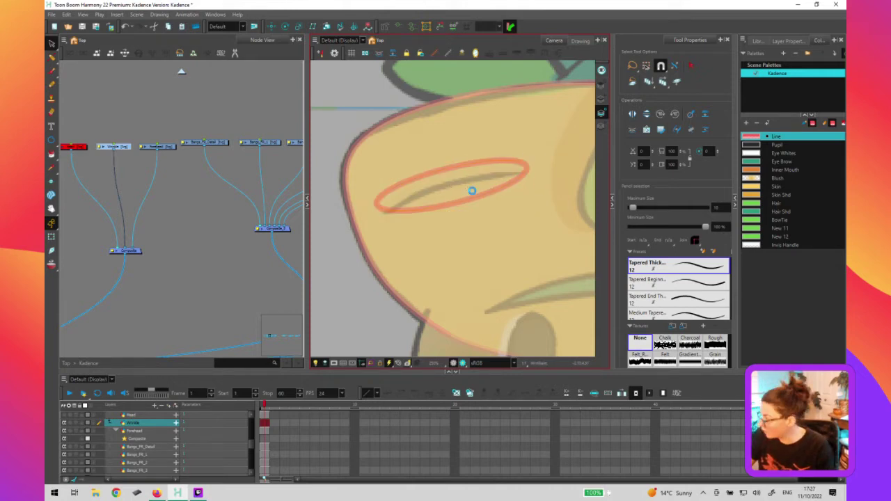
# Fill the Wrinkle's ellipse and recolour both its outline and fill to Invis Handle
pyautogui.click(470, 190)
pyautogui.click(452, 184)
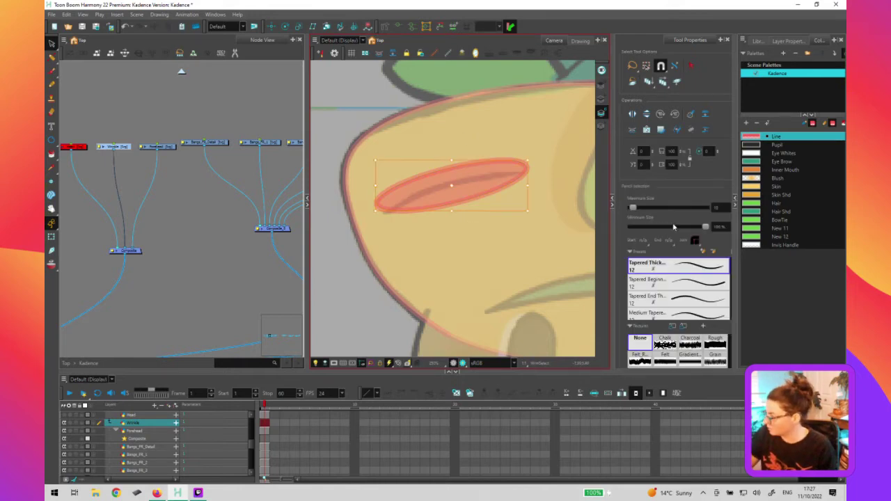
pyautogui.click(784, 245)
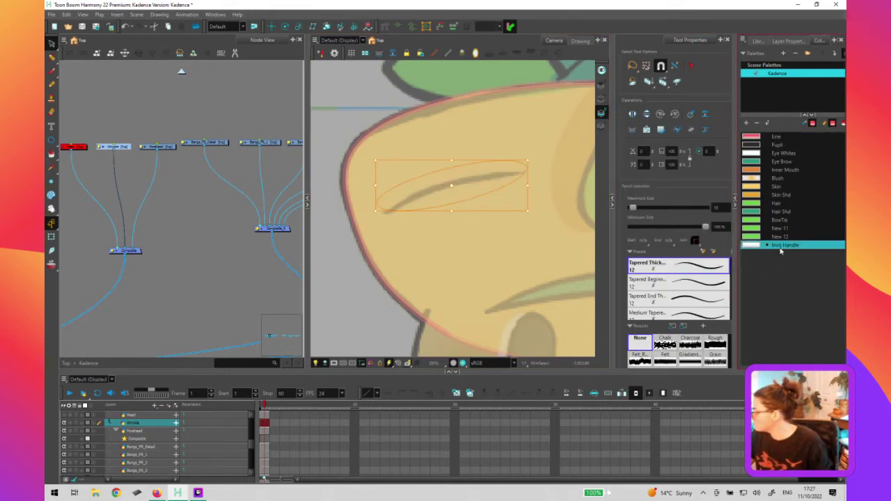
pyautogui.click(179, 305)
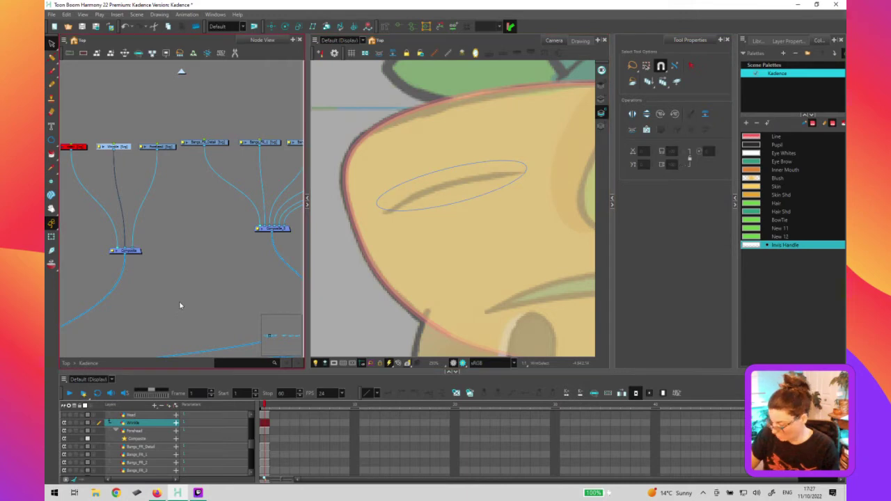
pyautogui.click(190, 288)
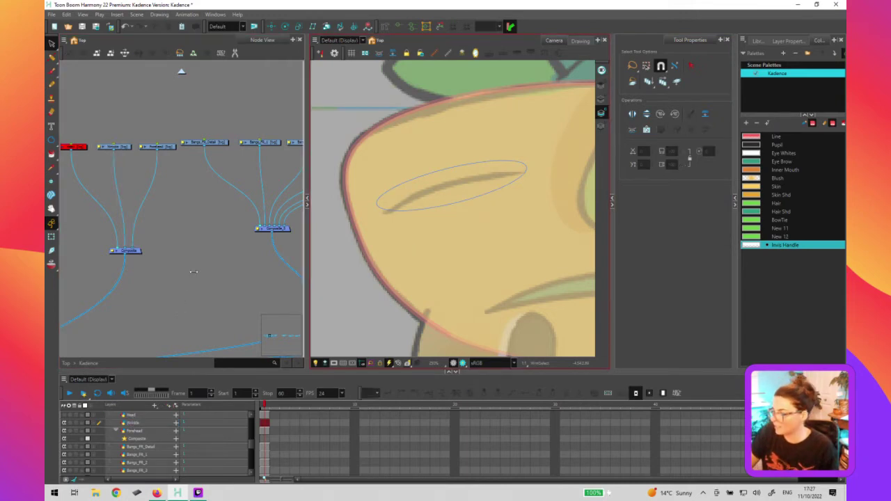
# Test selecting the Wrinkle with the Transform tool by picking on and around the stroke inside its invisible handle
pyautogui.hotkey('shift', 't')
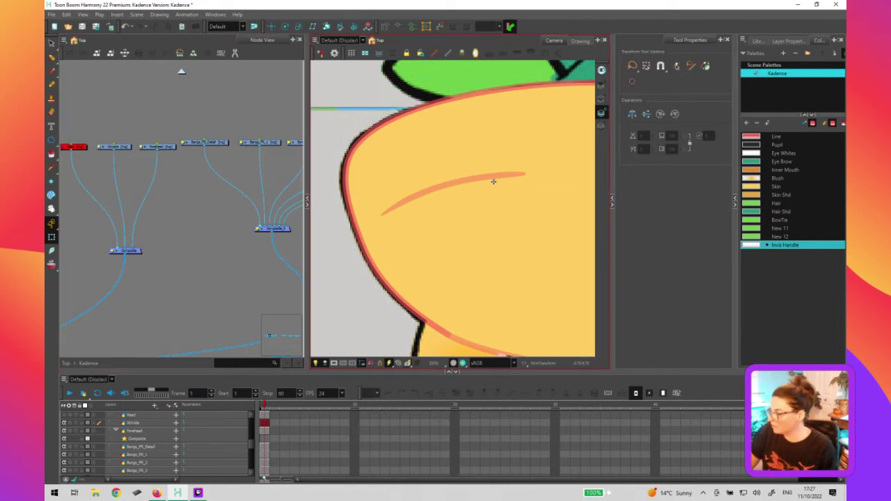
pyautogui.click(450, 186)
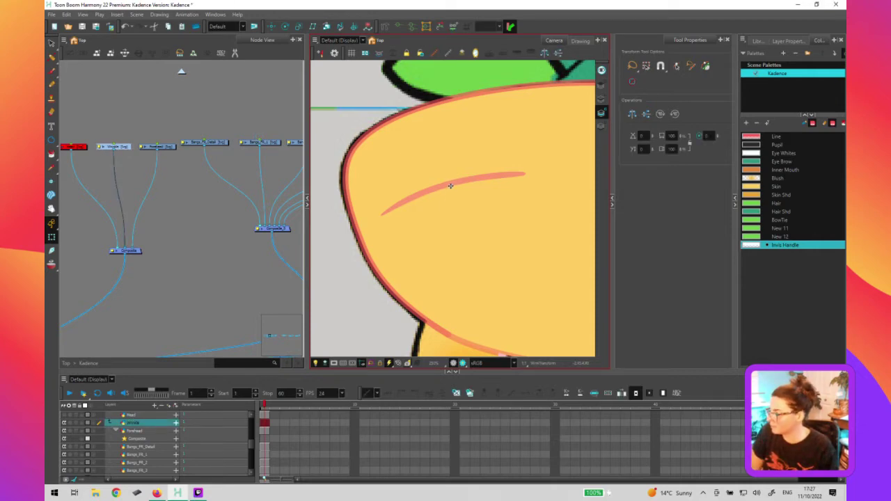
pyautogui.click(113, 149)
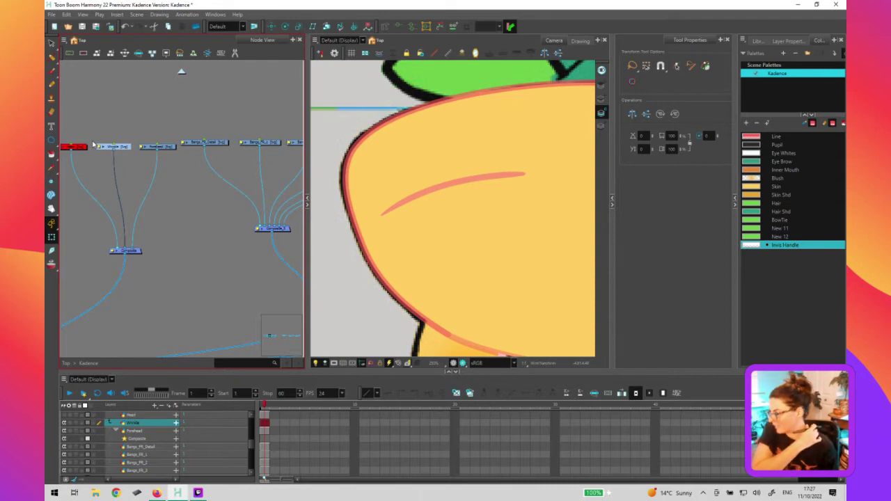
pyautogui.click(316, 164)
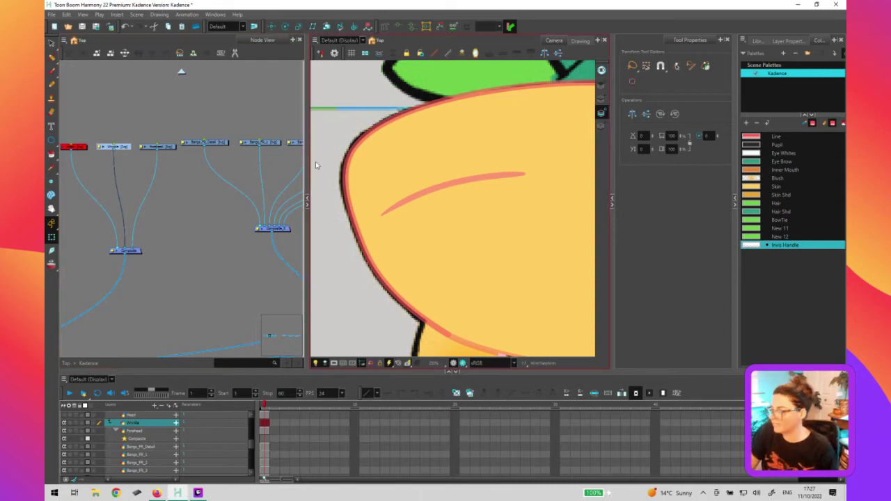
pyautogui.click(162, 150)
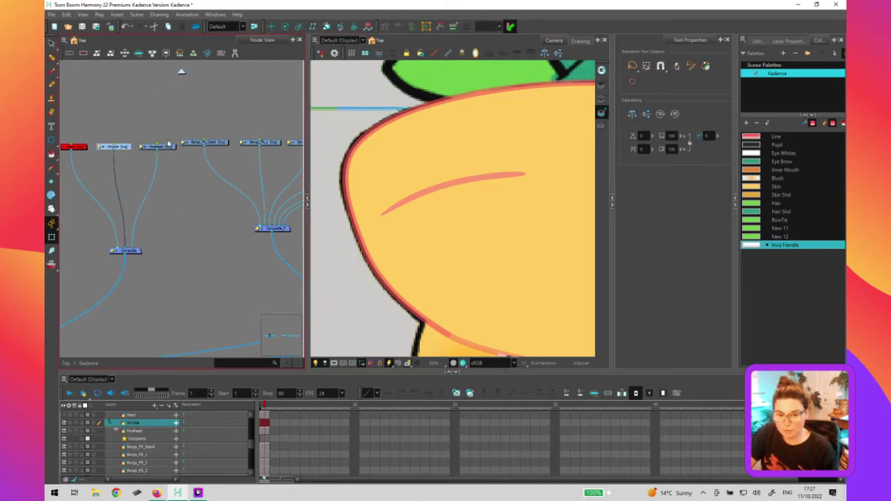
pyautogui.click(455, 185)
pyautogui.click(263, 207)
pyautogui.click(355, 199)
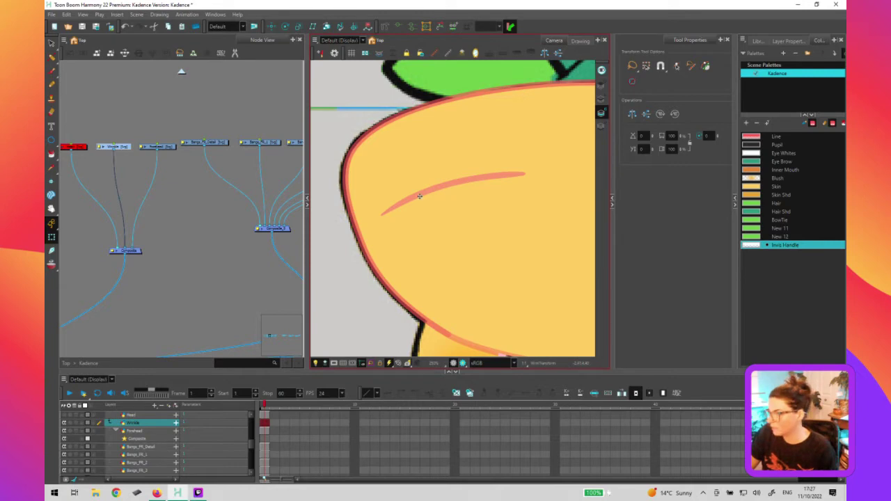
pyautogui.click(297, 203)
pyautogui.click(462, 181)
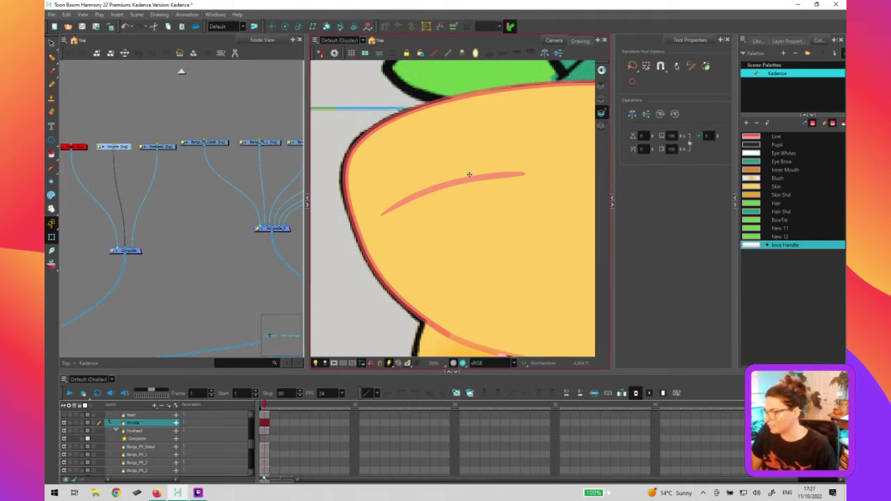
pyautogui.scroll(-1, 474, 195)
pyautogui.scroll(-1, 453, 203)
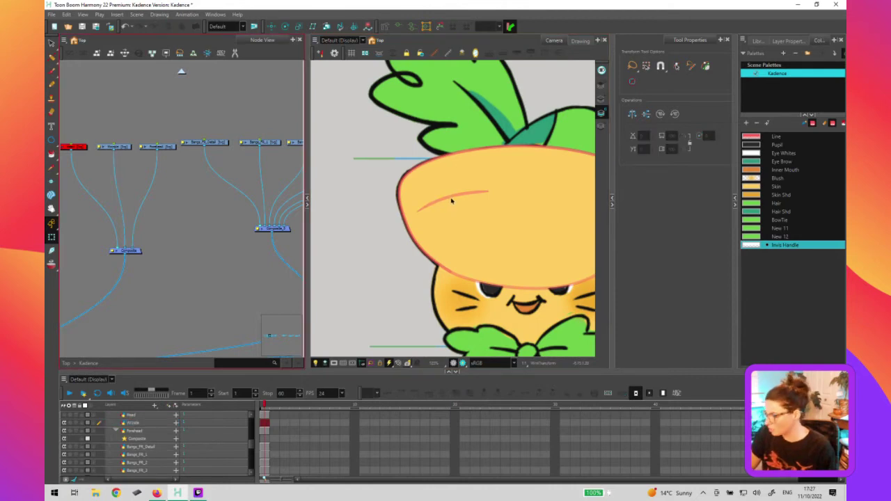
pyautogui.click(451, 201)
pyautogui.click(453, 205)
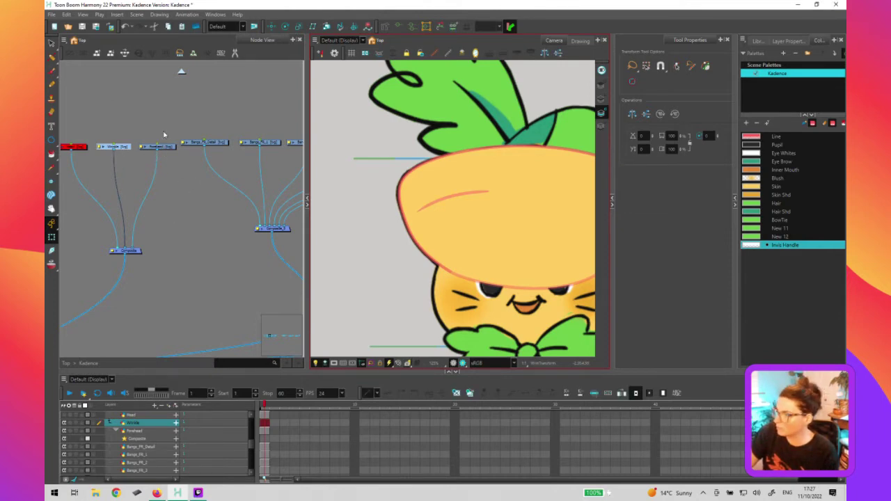
# Select the Forehead drawing node and disable it
pyautogui.click(157, 147)
pyautogui.click(157, 162)
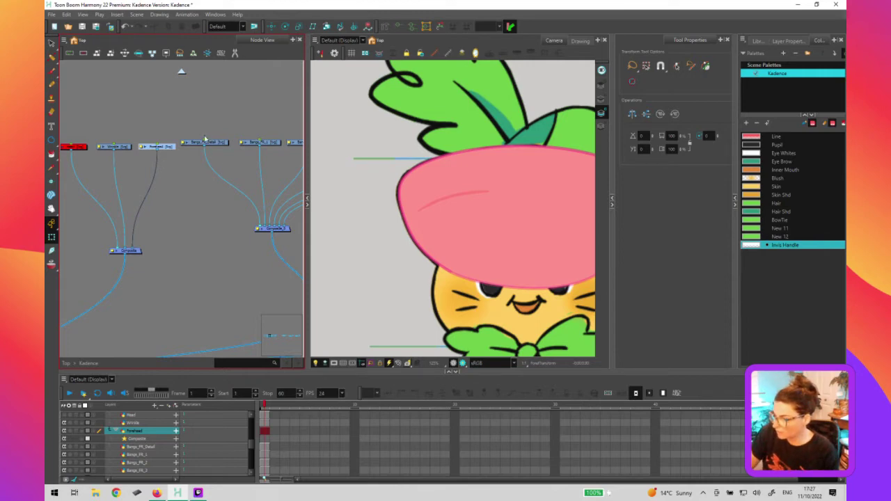
pyautogui.click(168, 147)
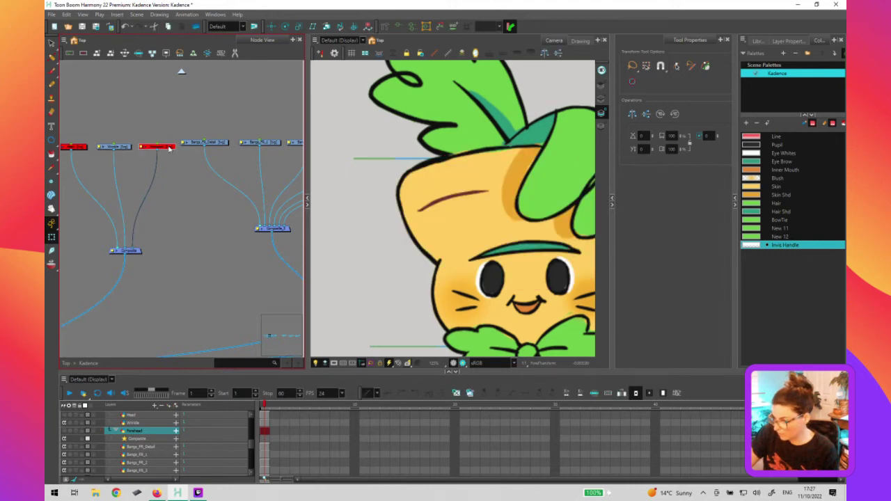
# Draw a small ellipse over the notch between the front hair leaves on the Bangs_FR_Detail drawing's Colour Art layer
pyautogui.click(228, 143)
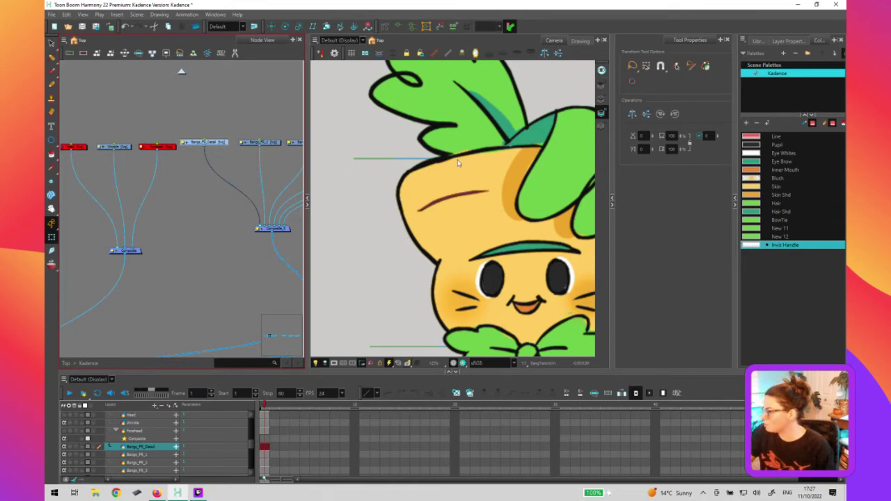
pyautogui.press('1')
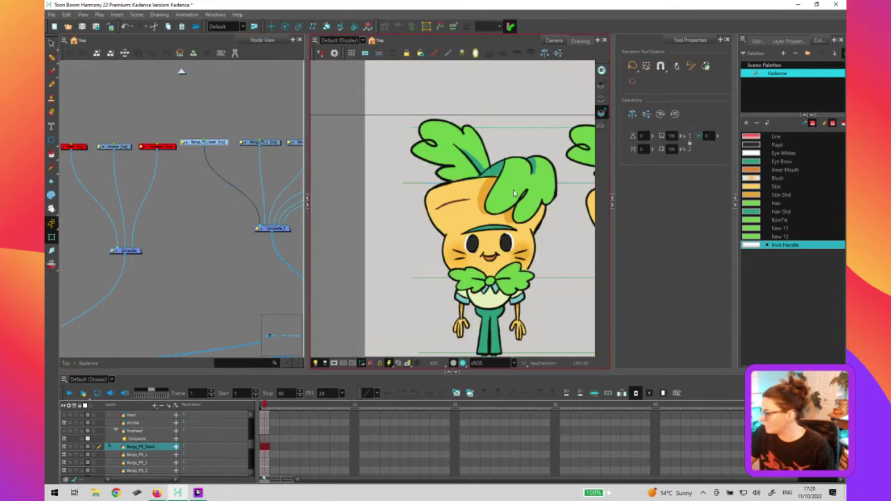
pyautogui.scroll(4, 498, 232)
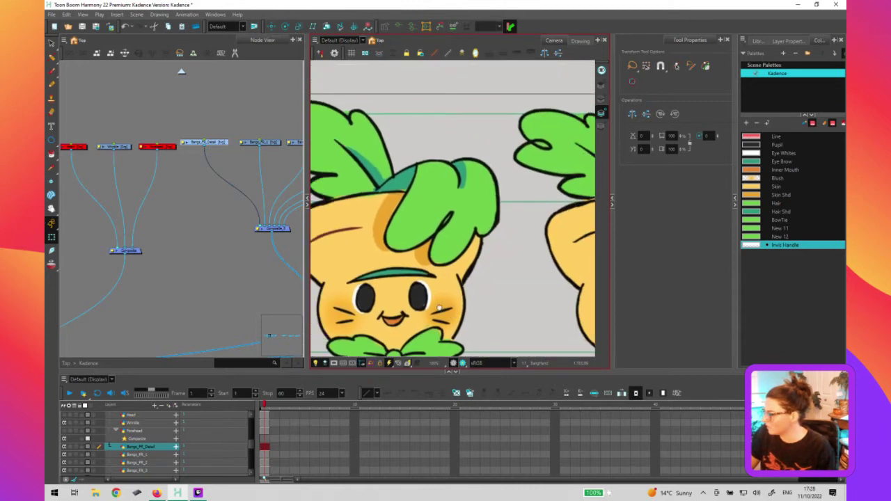
pyautogui.moveTo(439, 307); pyautogui.dragTo(457, 309)
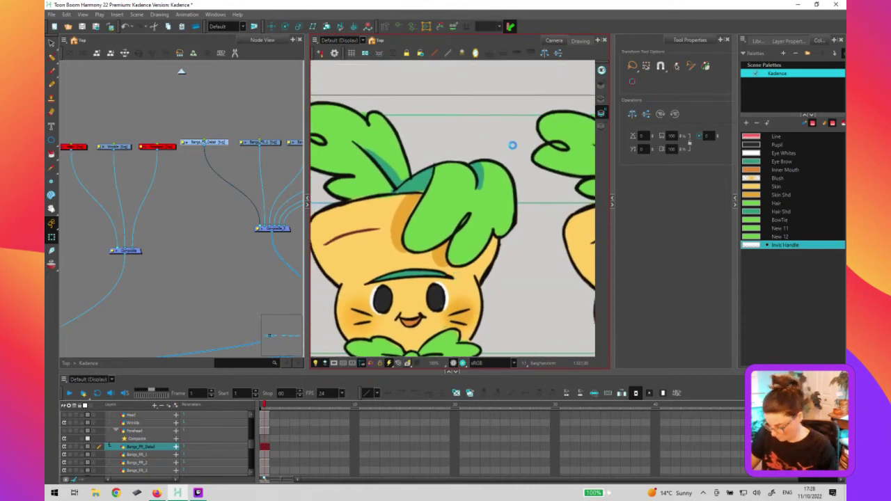
pyautogui.click(217, 144)
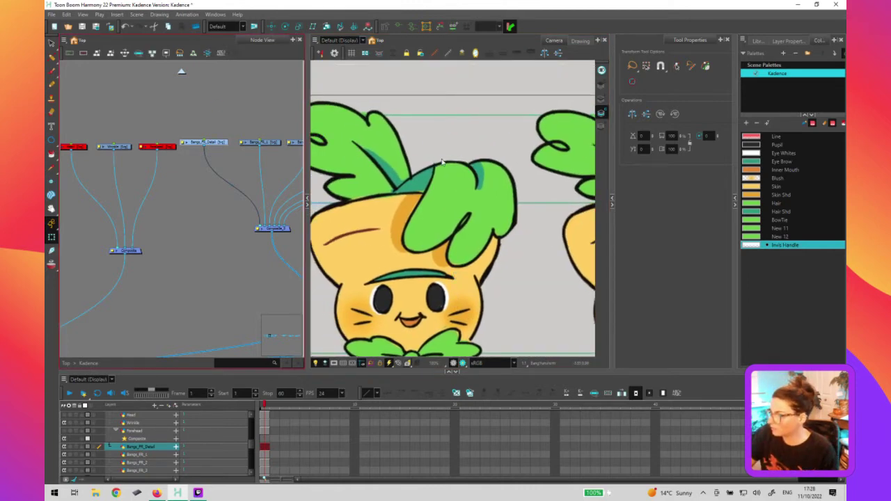
pyautogui.click(477, 172)
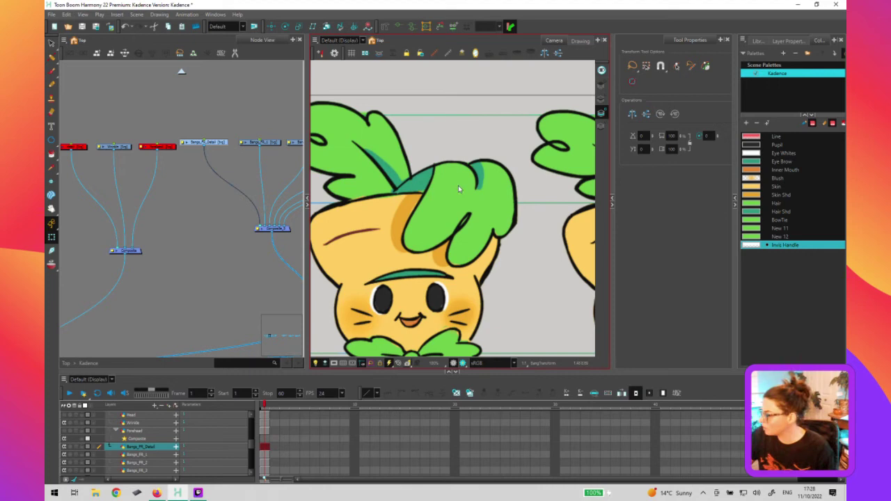
pyautogui.moveTo(475, 221); pyautogui.dragTo(508, 207)
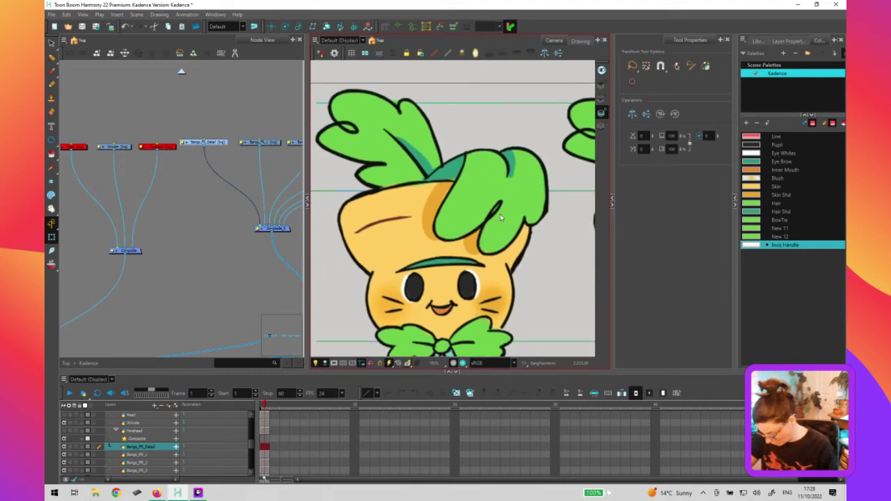
pyautogui.hotkey('alt', '=')
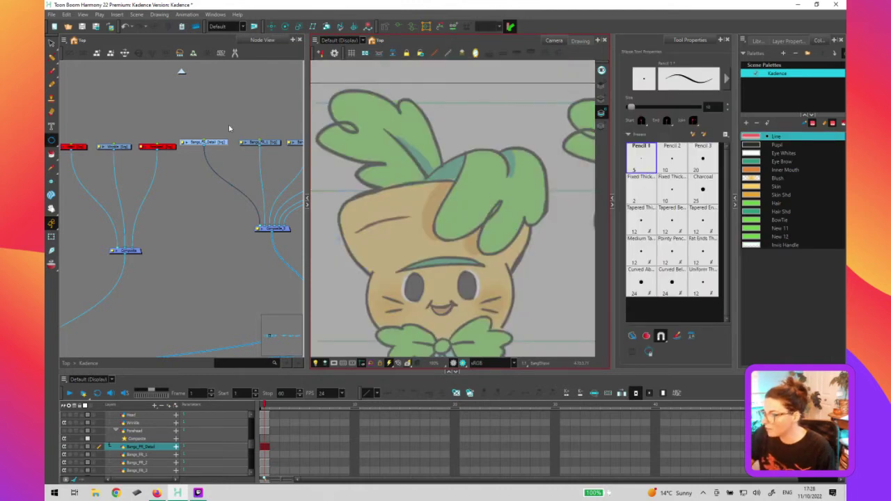
pyautogui.moveTo(219, 272); pyautogui.dragTo(168, 266)
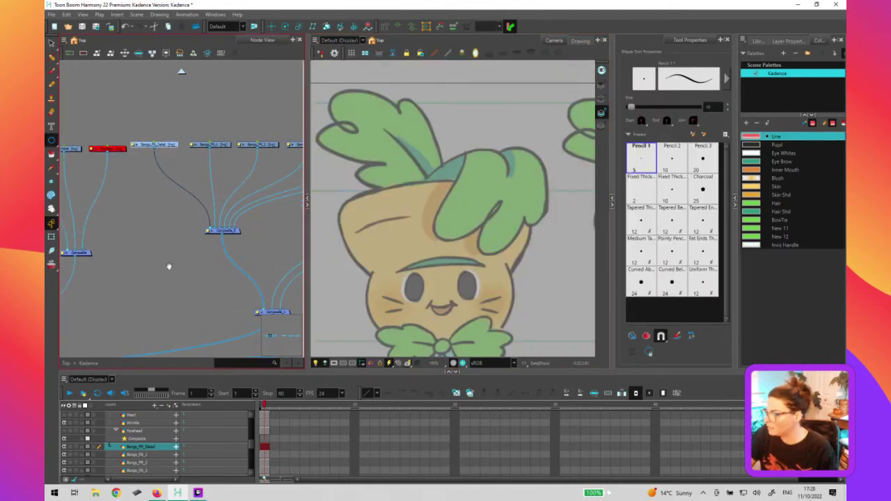
pyautogui.moveTo(486, 221); pyautogui.dragTo(504, 203)
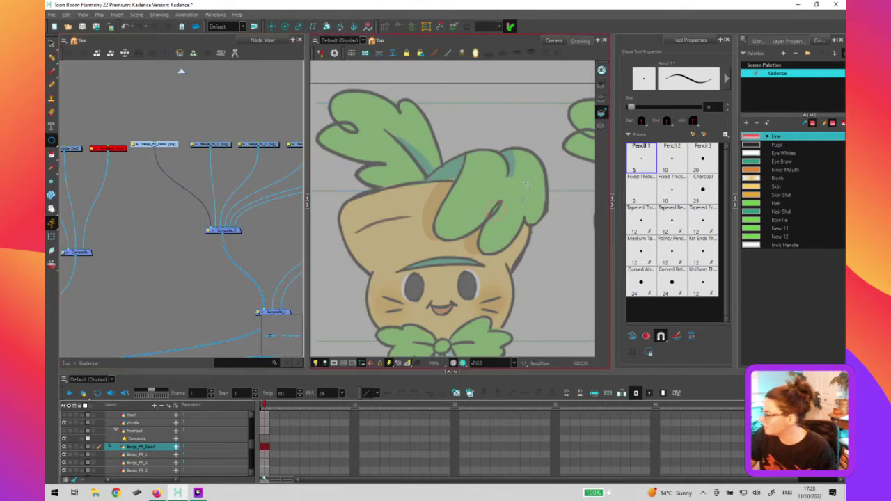
# Select the small circle around the slit in the front bangs on the Bangs_FR_Detail drawing
pyautogui.hotkey('alt', 's')
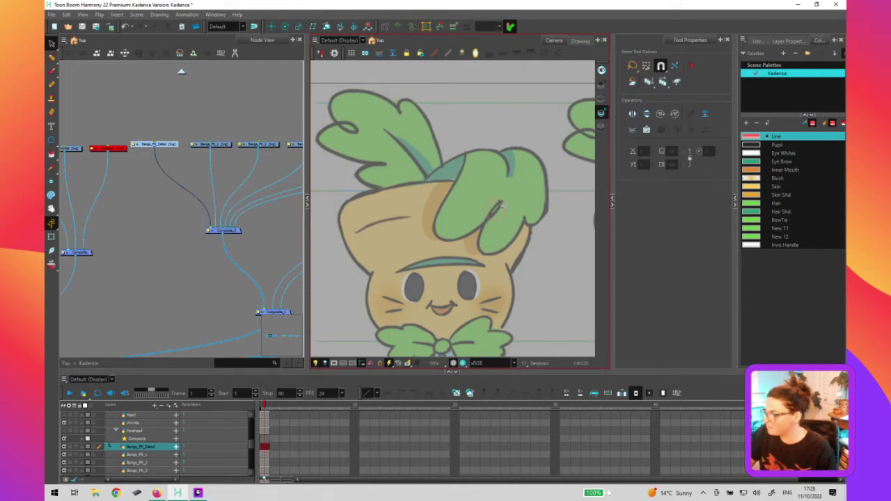
pyautogui.click(170, 147)
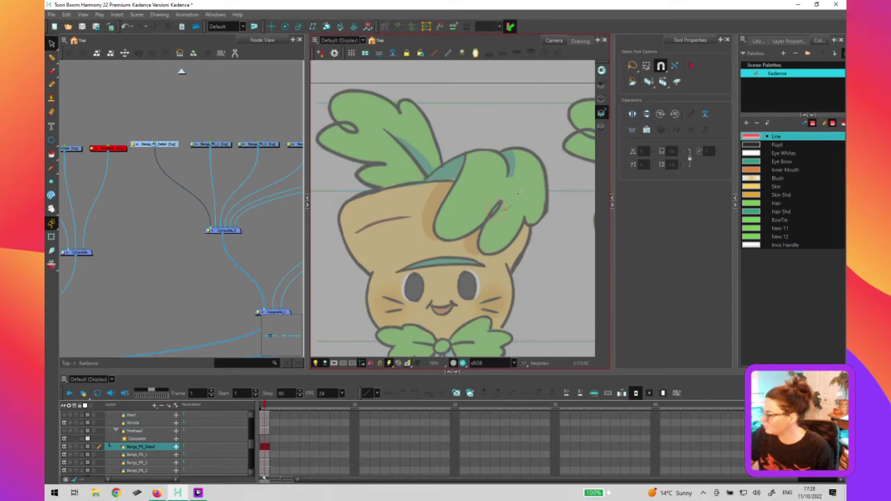
pyautogui.click(175, 157)
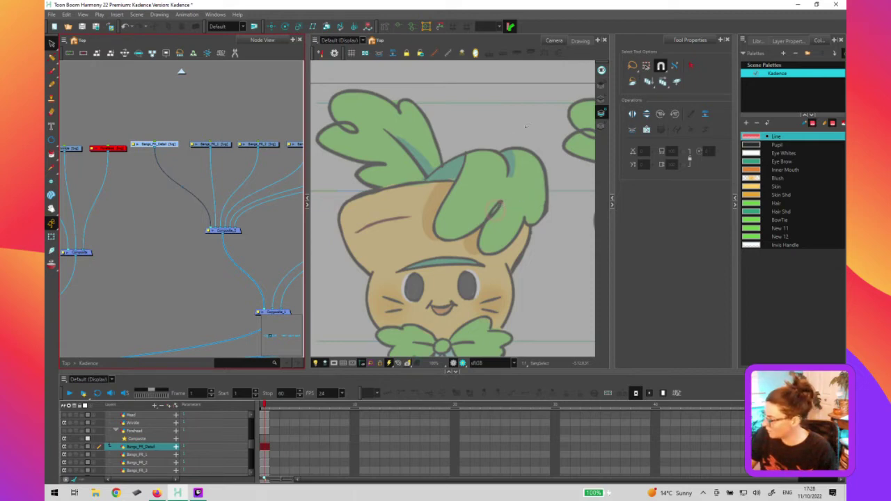
pyautogui.click(501, 209)
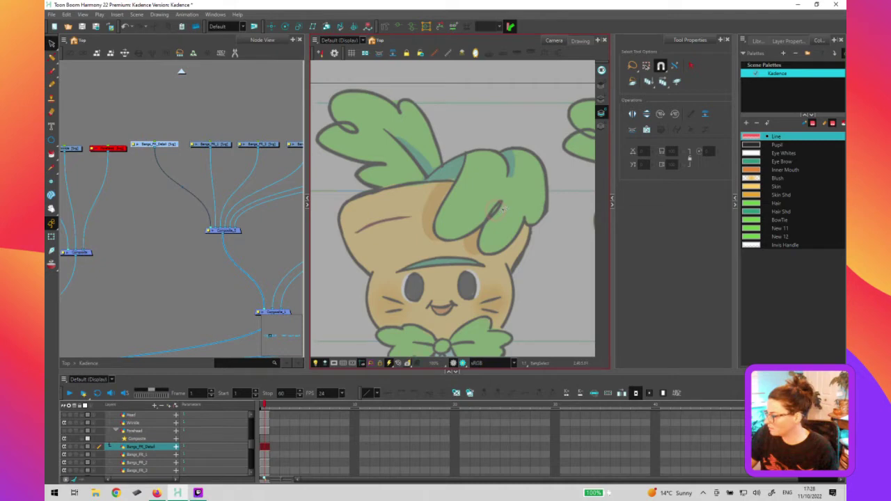
pyautogui.hotkey('alt', 'b')
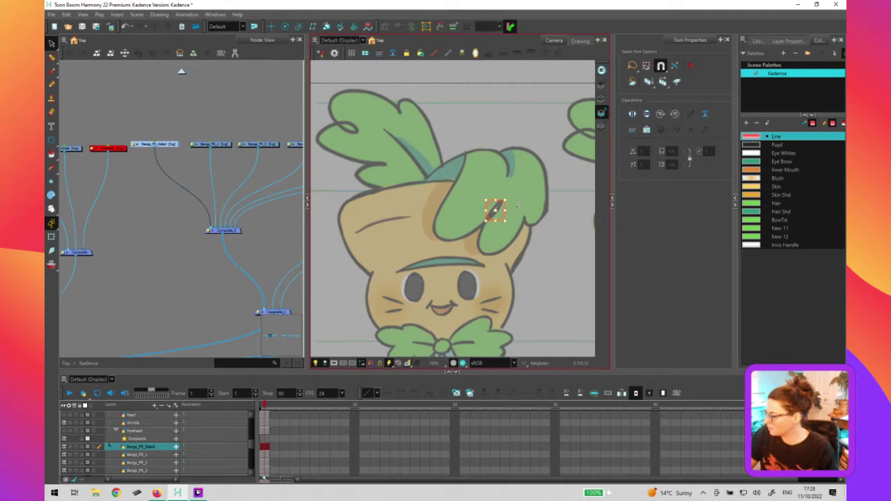
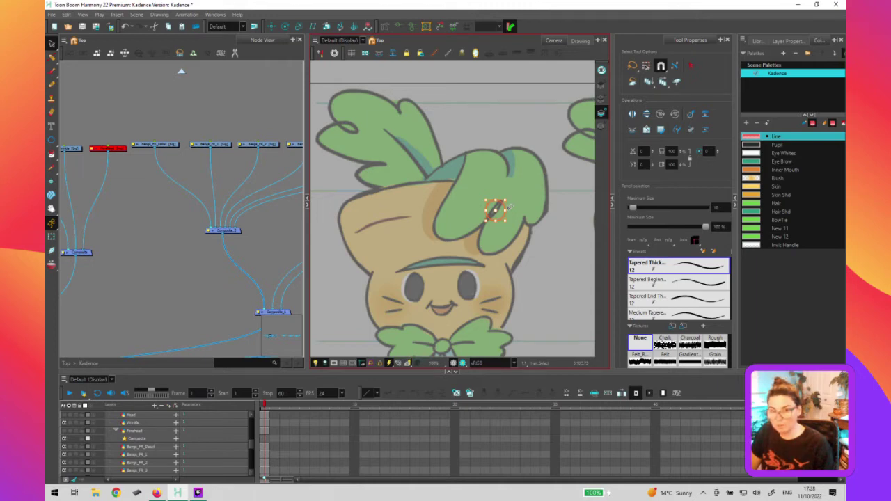
pyautogui.moveTo(214, 289); pyautogui.dragTo(555, 271)
pyautogui.moveTo(119, 275); pyautogui.dragTo(158, 289)
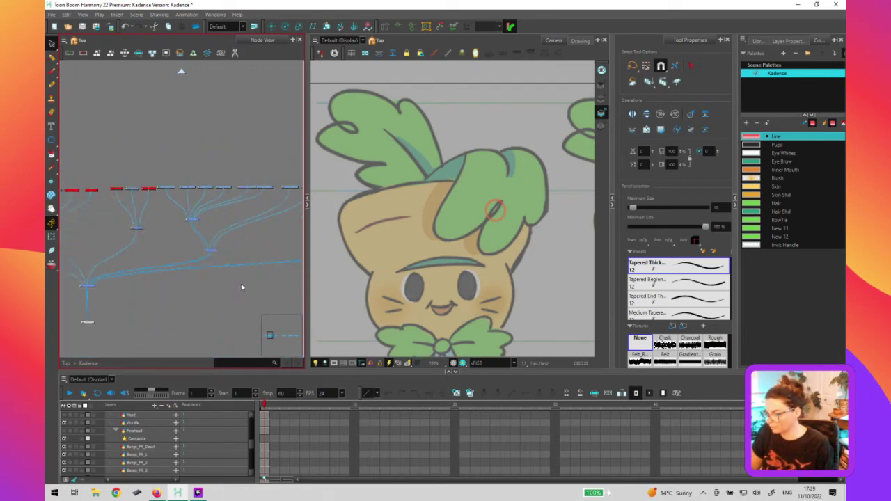
pyautogui.scroll(3, 274, 207)
pyautogui.moveTo(246, 225); pyautogui.dragTo(163, 255)
pyautogui.scroll(4, 233, 223)
pyautogui.scroll(2, 223, 233)
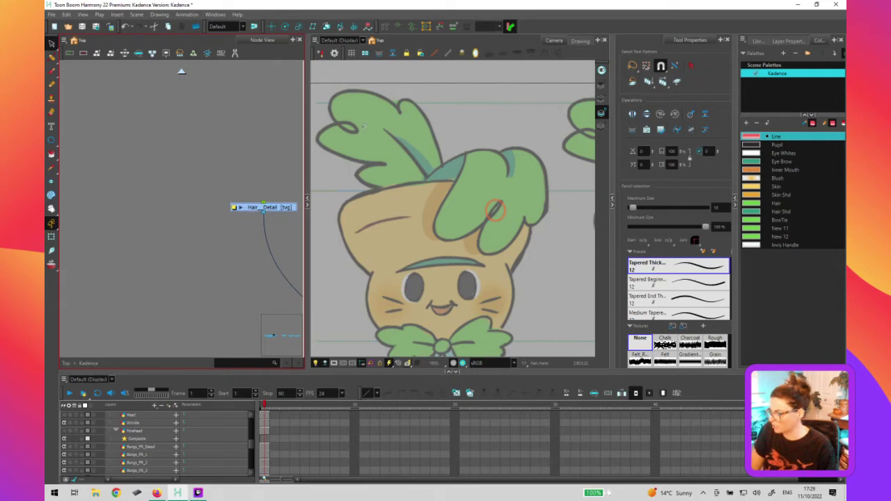
pyautogui.click(358, 119)
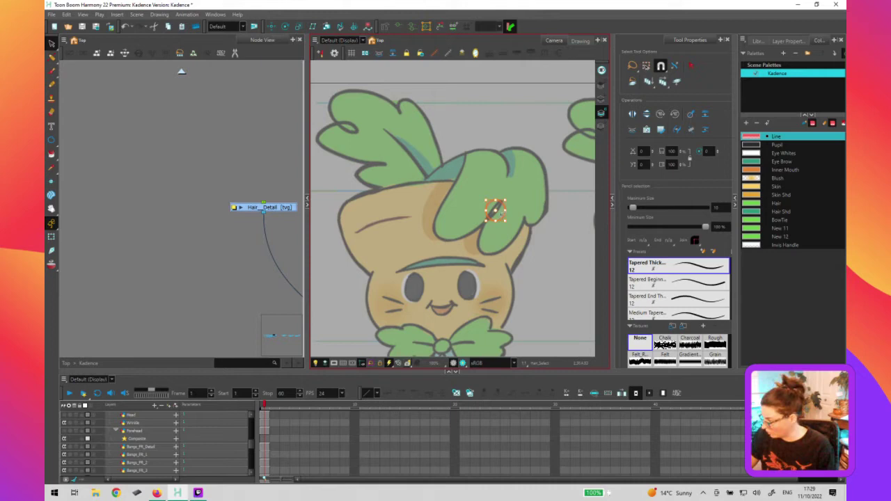
pyautogui.press('Escape')
# Return to the Bangs_FR_Detail drawing and select its small circle again
pyautogui.press('1')
pyautogui.press('1')
pyautogui.press('1')
pyautogui.press('1')
pyautogui.press('1')
pyautogui.moveTo(164, 295)
pyautogui.mouseDown()
pyautogui.moveTo(449, 235)
pyautogui.moveTo(683, 262)
pyautogui.mouseUp()
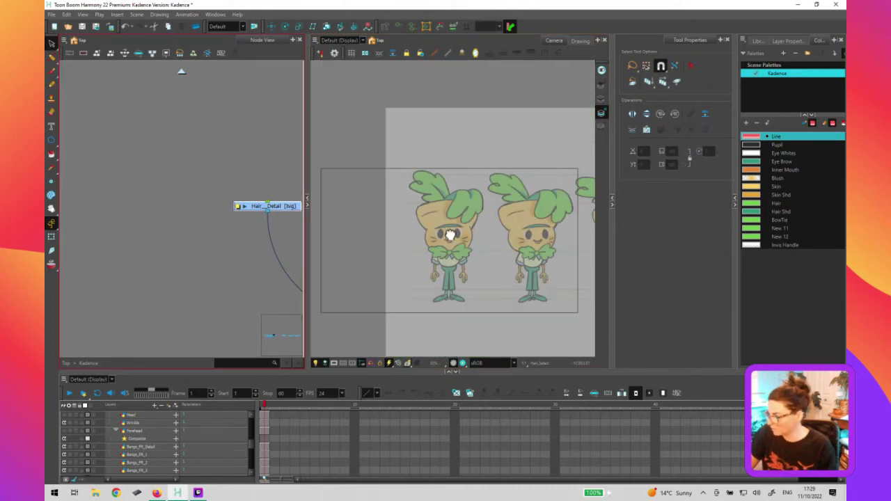
pyautogui.moveTo(278, 260); pyautogui.dragTo(629, 274)
pyautogui.moveTo(293, 279)
pyautogui.mouseDown()
pyautogui.moveTo(479, 286)
pyautogui.moveTo(433, 270)
pyautogui.mouseUp()
pyautogui.moveTo(209, 192); pyautogui.dragTo(240, 162)
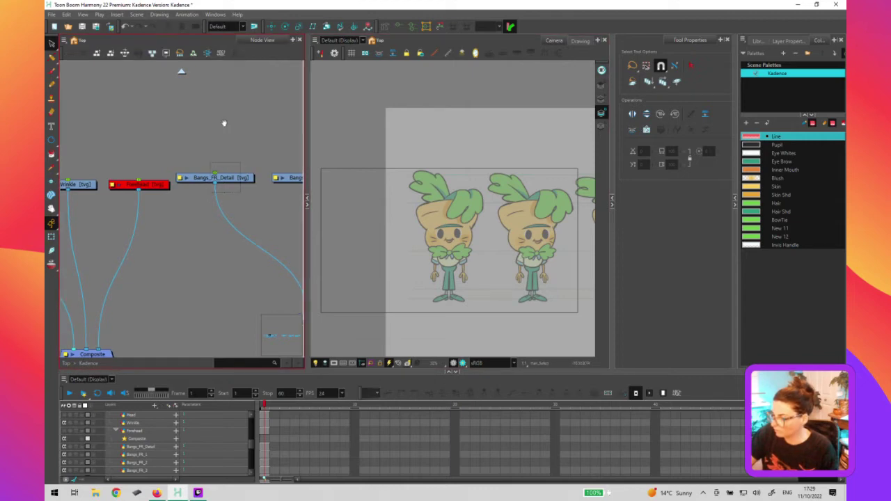
pyautogui.click(220, 178)
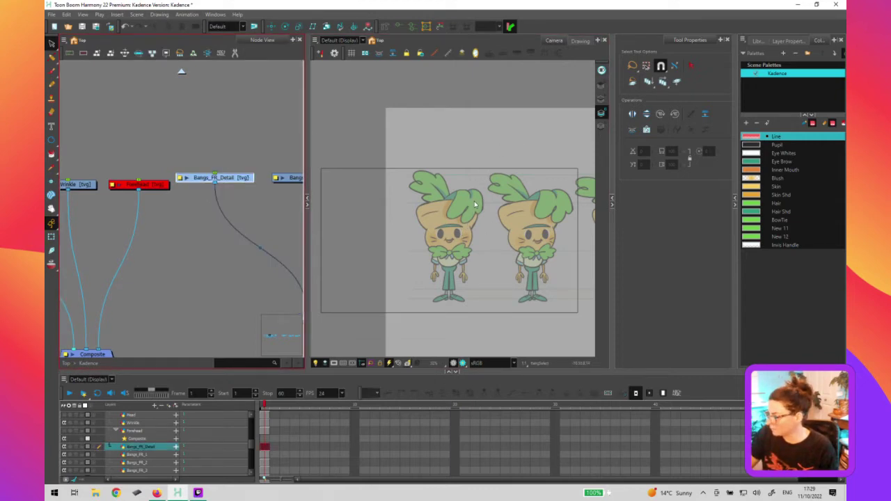
pyautogui.scroll(3, 469, 209)
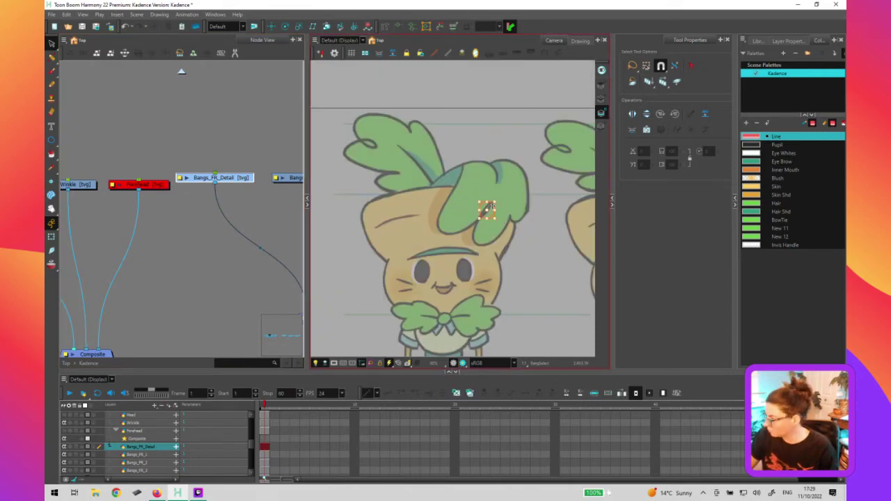
pyautogui.hotkey('alt', 'x')
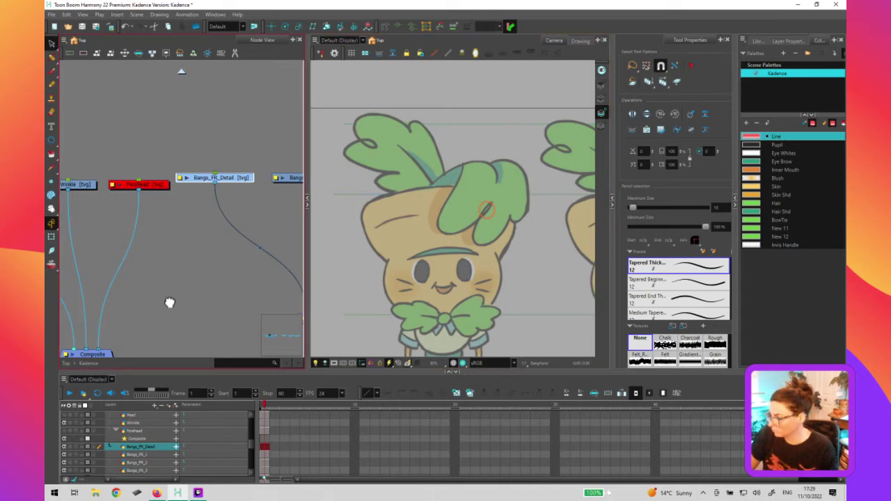
# Narrow and skew the circle into a thin slanted ellipse that fits the slit between the bang lobes
pyautogui.moveTo(169, 302); pyautogui.dragTo(74, 308)
pyautogui.press('2')
pyautogui.press('2')
pyautogui.press('2')
pyautogui.press('2')
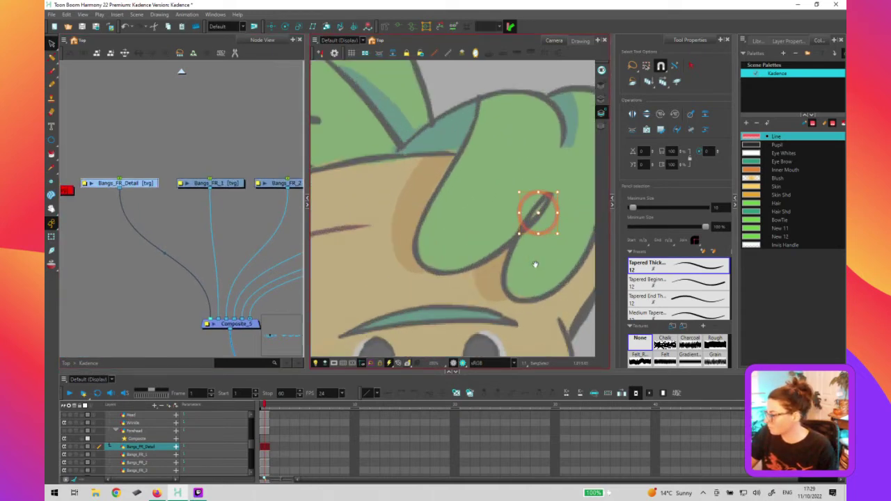
pyautogui.moveTo(535, 264)
pyautogui.mouseDown()
pyautogui.moveTo(483, 179)
pyautogui.moveTo(435, 237)
pyautogui.mouseUp()
pyautogui.hotkey('alt', 's')
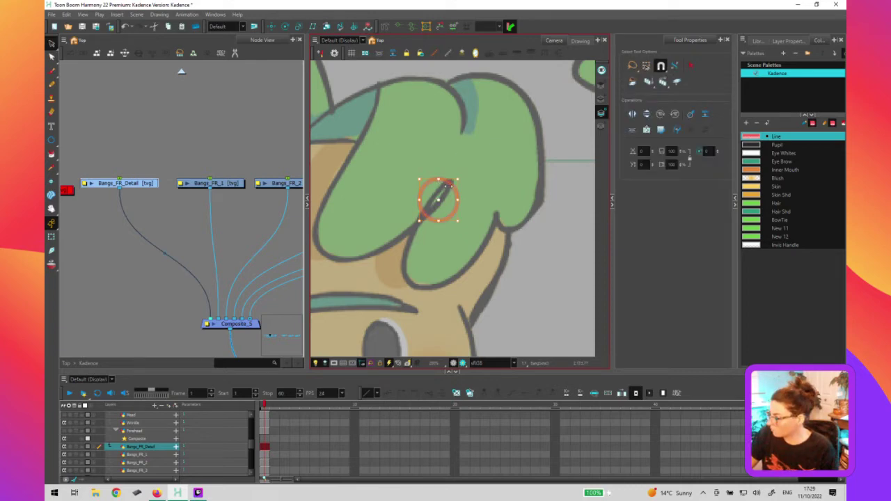
pyautogui.hotkey('alt', '/')
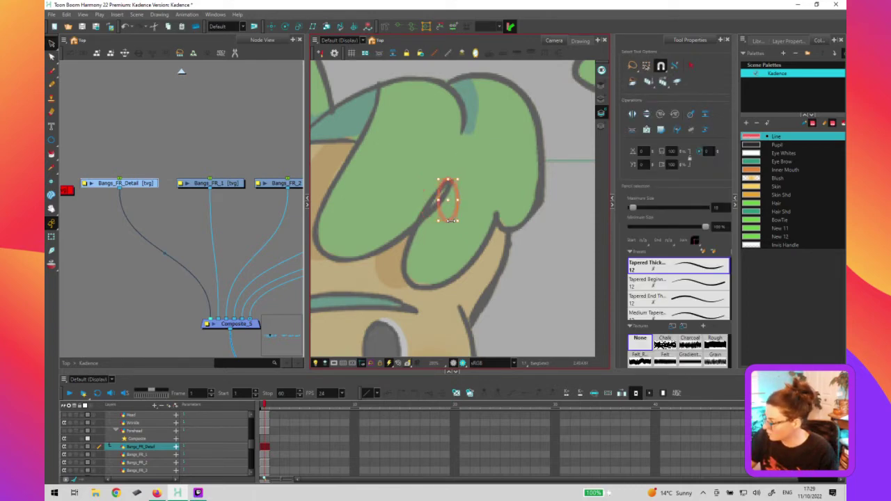
pyautogui.moveTo(427, 221); pyautogui.dragTo(424, 221)
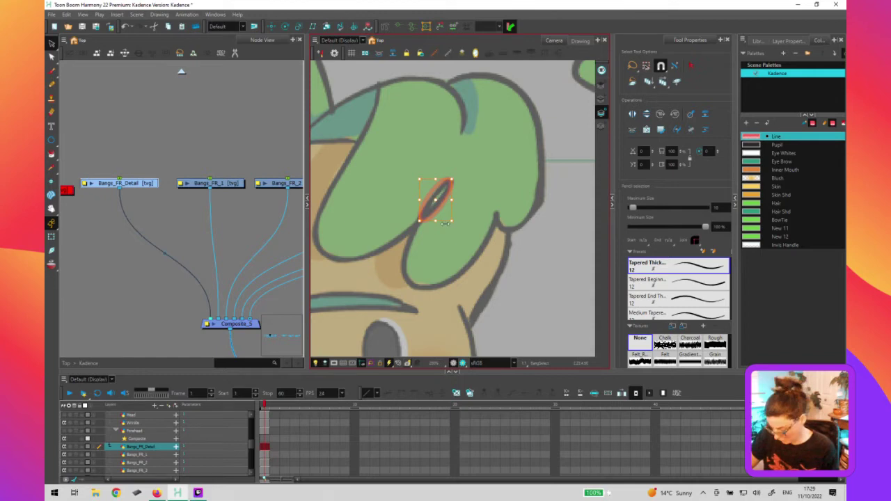
# Paste the thin slit ellipse into the Bangs_FR_1 drawing
pyautogui.click(216, 185)
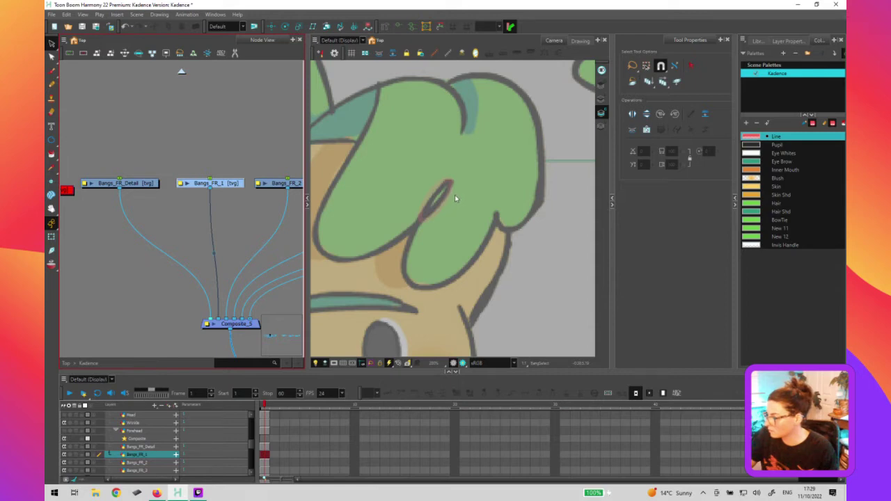
pyautogui.click(451, 198)
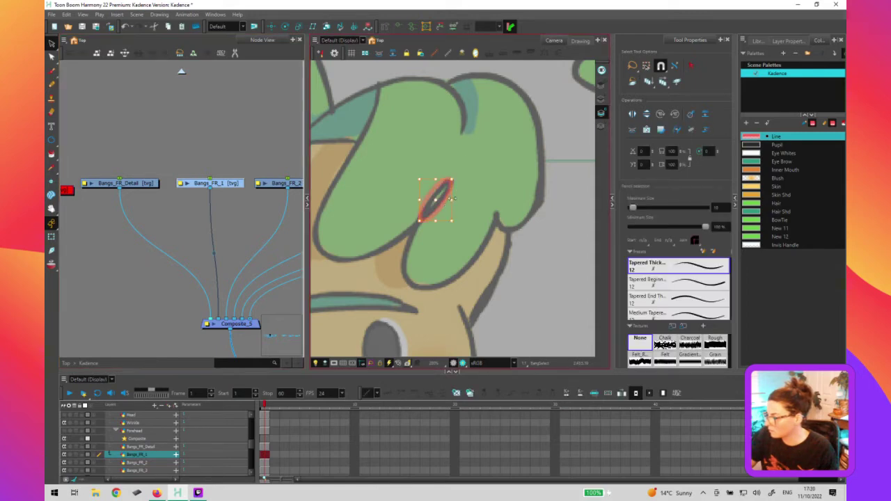
pyautogui.scroll(-2, 441, 200)
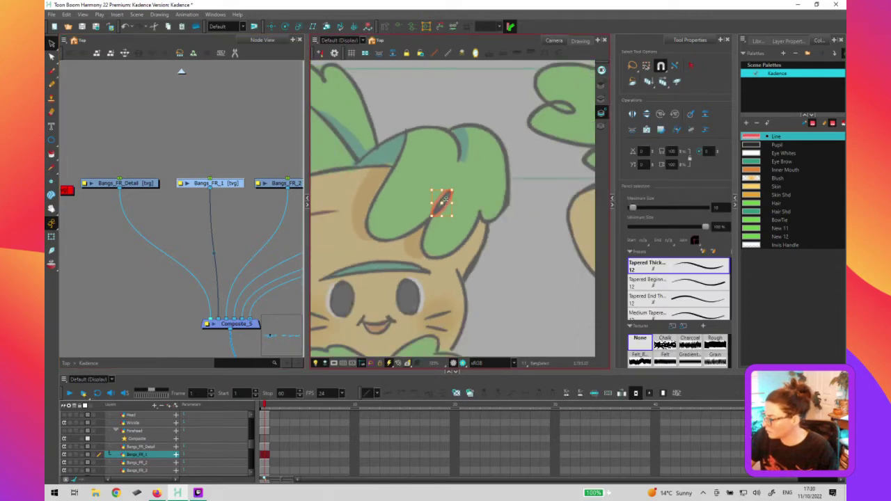
# Move, enlarge and skew the pasted ellipse to follow the first, front-most bang lobe over the forehead
pyautogui.moveTo(434, 194)
pyautogui.mouseDown()
pyautogui.moveTo(378, 222)
pyautogui.moveTo(380, 203)
pyautogui.moveTo(387, 218)
pyautogui.mouseUp()
pyautogui.click(394, 210)
pyautogui.click(408, 194)
pyautogui.moveTo(418, 195); pyautogui.dragTo(391, 185)
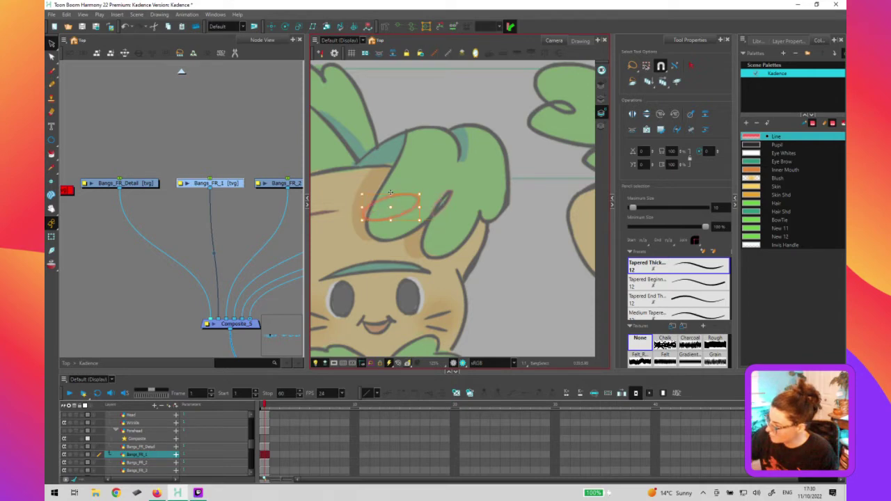
pyautogui.click(418, 113)
pyautogui.moveTo(417, 113); pyautogui.dragTo(446, 119)
pyautogui.moveTo(446, 177); pyautogui.dragTo(476, 187)
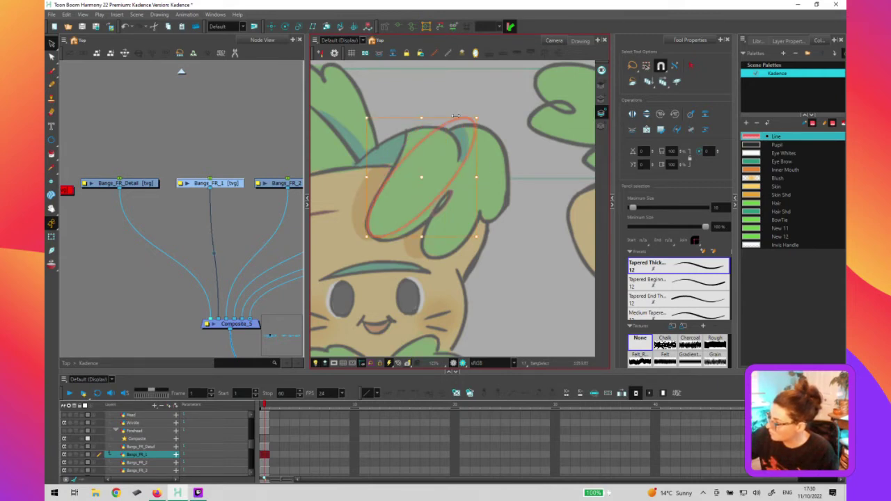
pyautogui.moveTo(433, 220); pyautogui.dragTo(401, 239)
pyautogui.hotkey('ctrl', 'z')
pyautogui.click(450, 201)
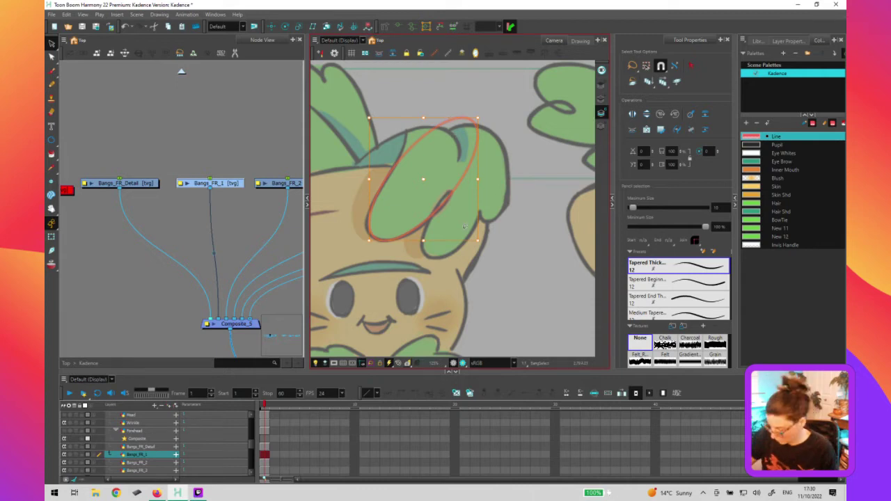
# Paste the large lobe ellipse onto the Line Art layer of the Bangs_FR_2 drawing
pyautogui.moveTo(179, 230); pyautogui.dragTo(82, 233)
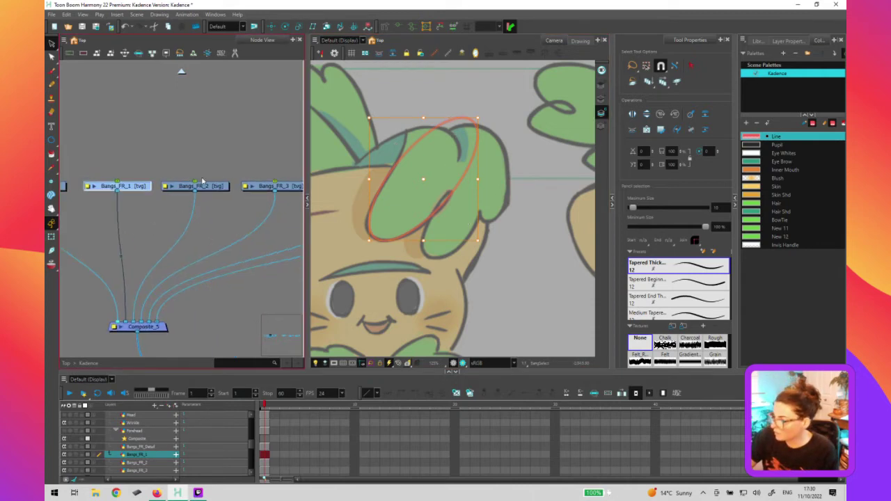
pyautogui.click(194, 186)
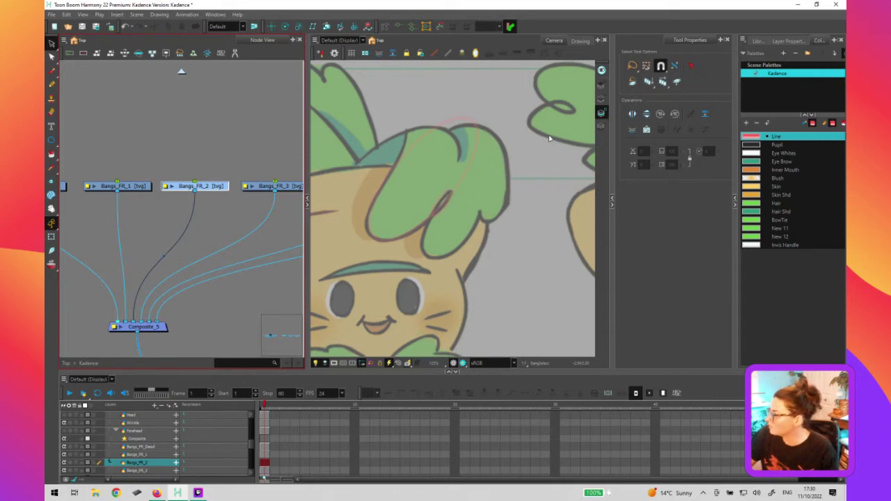
pyautogui.click(441, 207)
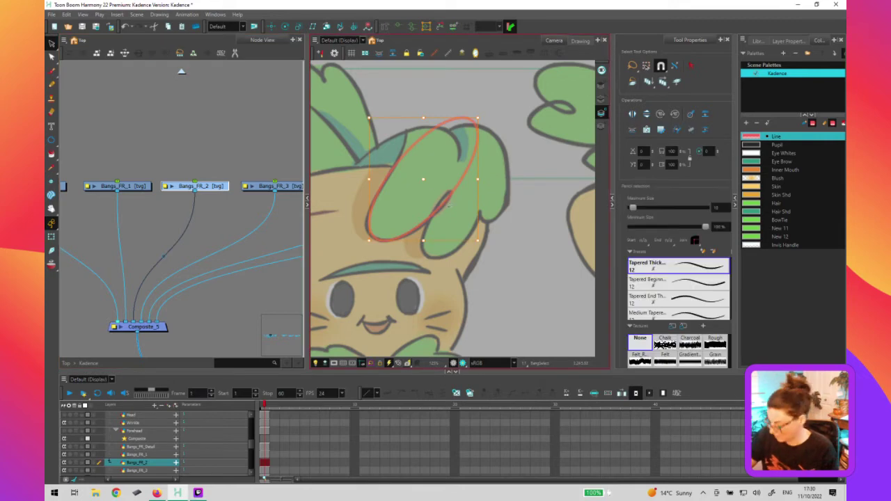
pyautogui.press('l')
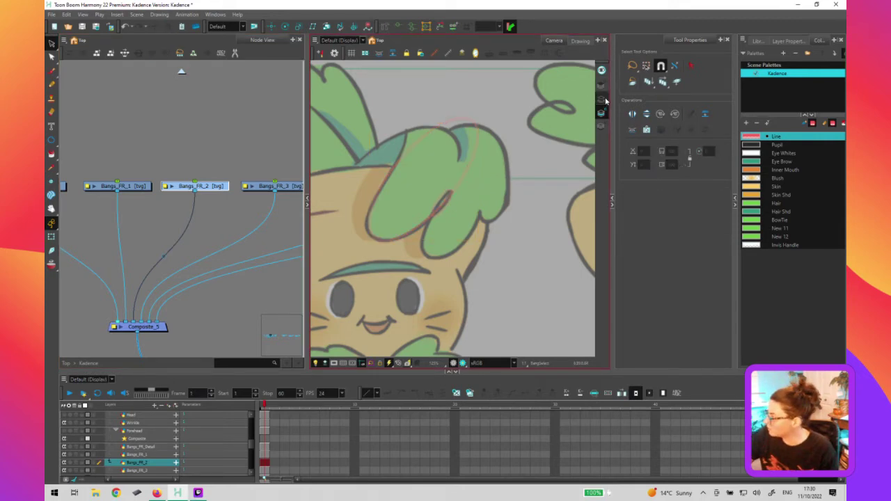
pyautogui.hotkey('ctrl', 'z')
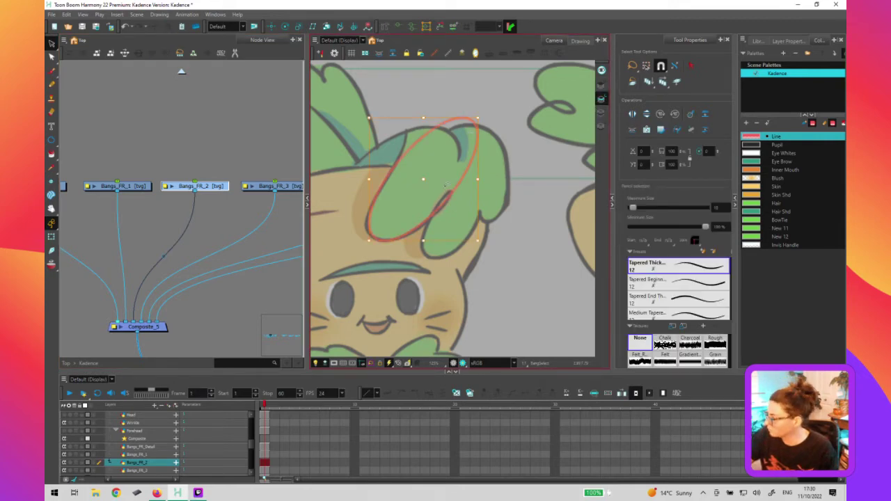
# Move the ellipse onto the middle bang lobe and narrow it to fit that lobe's outline
pyautogui.moveTo(487, 196); pyautogui.dragTo(488, 197)
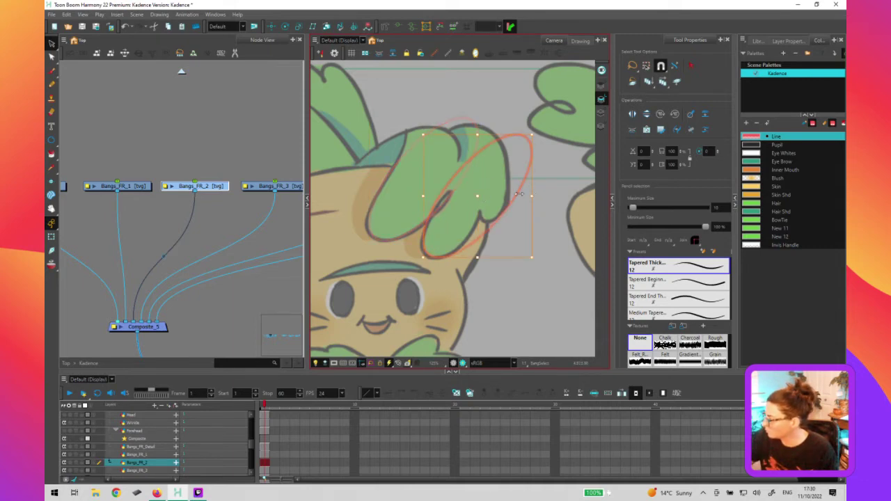
pyautogui.moveTo(501, 193); pyautogui.dragTo(501, 195)
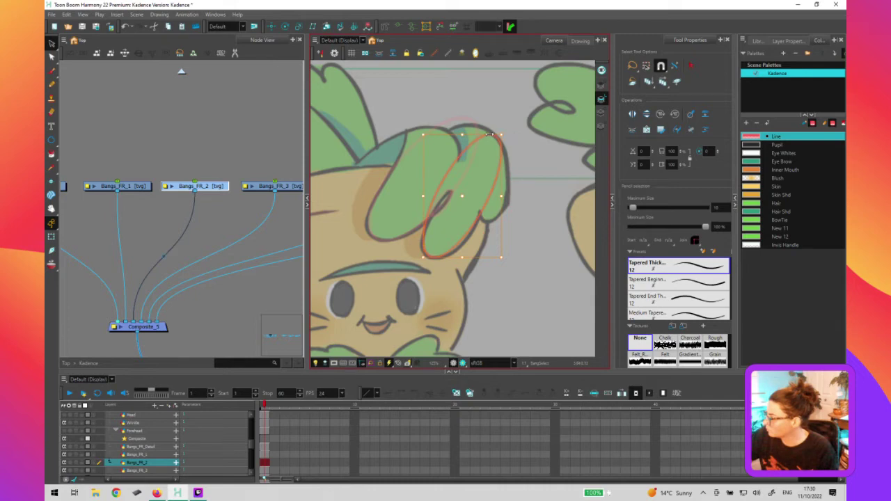
pyautogui.hotkey('ctrl', 'z')
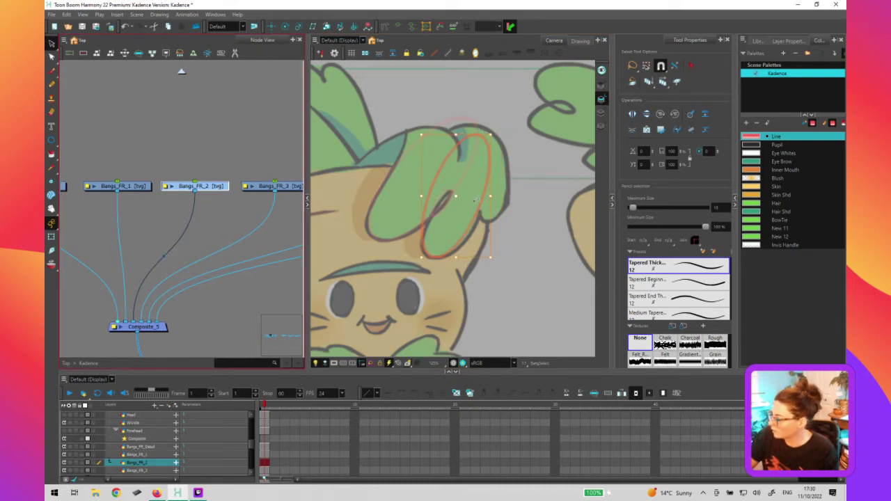
# Paste an ellipse into the Bangs_FR_3 drawing and reshape it to fit the outermost bang lobe
pyautogui.click(277, 186)
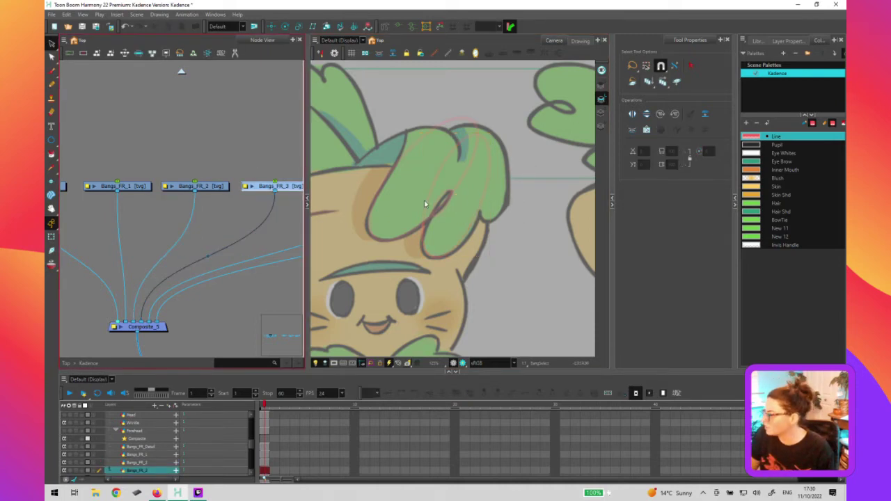
pyautogui.click(456, 259)
pyautogui.moveTo(454, 257)
pyautogui.mouseDown()
pyautogui.moveTo(469, 217)
pyautogui.moveTo(536, 222)
pyautogui.moveTo(516, 227)
pyautogui.mouseUp()
pyautogui.click(480, 221)
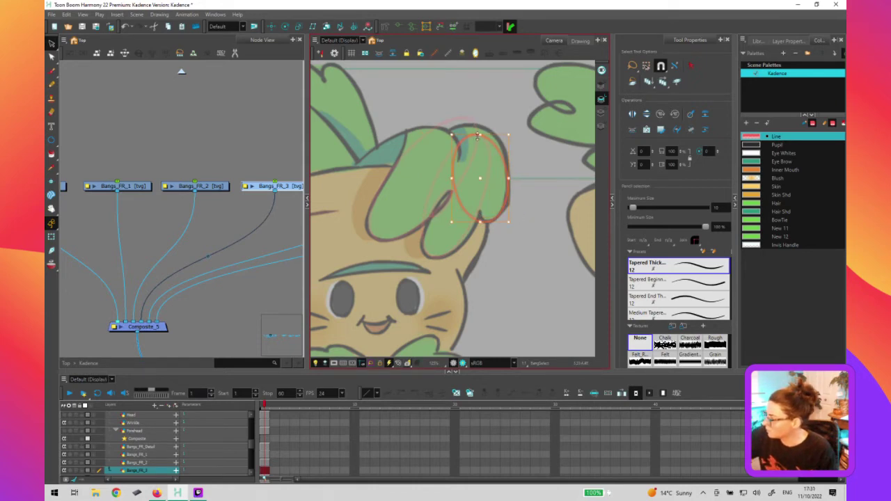
pyautogui.moveTo(476, 119)
pyautogui.mouseDown()
pyautogui.moveTo(491, 124)
pyautogui.moveTo(474, 126)
pyautogui.mouseUp()
pyautogui.moveTo(506, 173); pyautogui.dragTo(510, 174)
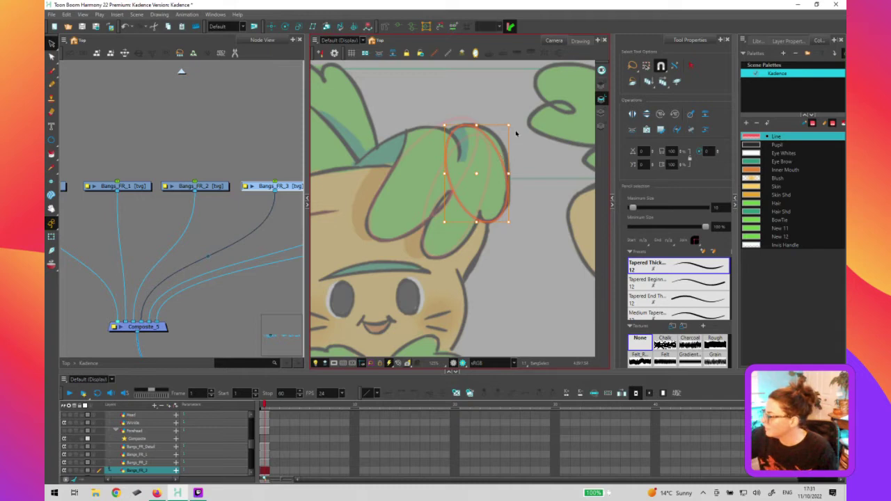
# Bulge the outer side of the Bangs_FR_3 ellipse with the Contour Editor so it follows the outermost bang lobe's outline
pyautogui.hotkey('alt', 'q')
pyautogui.moveTo(498, 156)
pyautogui.mouseDown()
pyautogui.moveTo(496, 144)
pyautogui.moveTo(510, 142)
pyautogui.mouseUp()
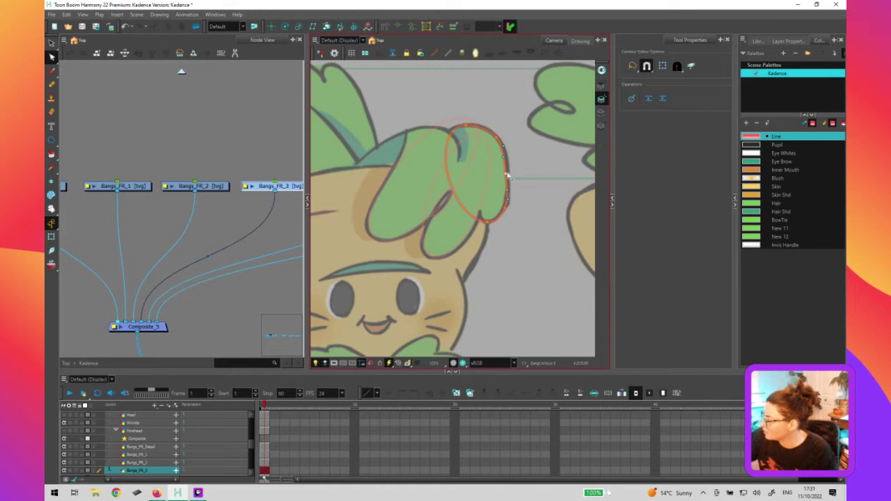
pyautogui.moveTo(507, 174); pyautogui.dragTo(511, 176)
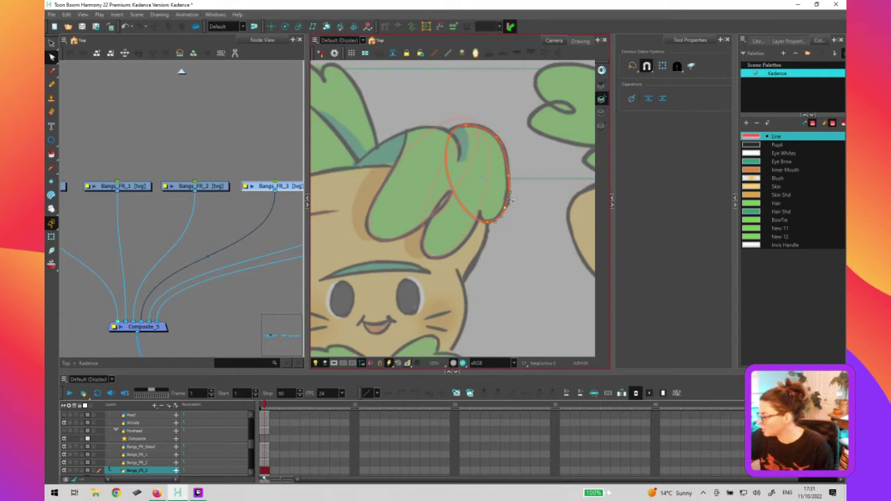
# Pull the inner lower side of the Bangs_FR_3 shape inward so it curves down to the outermost lobe's tip
pyautogui.press('2')
pyautogui.moveTo(478, 234); pyautogui.dragTo(444, 354)
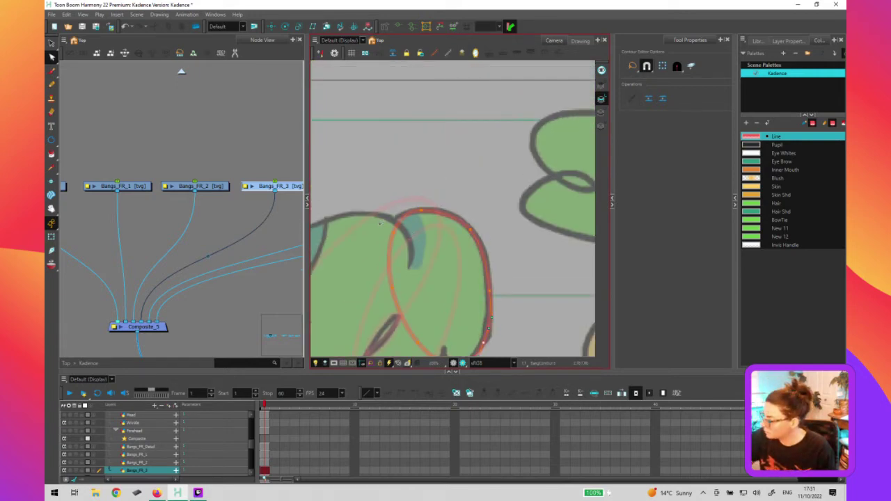
pyautogui.click(455, 238)
pyautogui.moveTo(424, 254)
pyautogui.mouseDown()
pyautogui.moveTo(378, 227)
pyautogui.moveTo(442, 264)
pyautogui.mouseUp()
pyautogui.press('Left')
pyautogui.press('Left')
pyautogui.press('Left')
pyautogui.click(448, 272)
pyautogui.moveTo(447, 272); pyautogui.dragTo(440, 215)
pyautogui.click(484, 210)
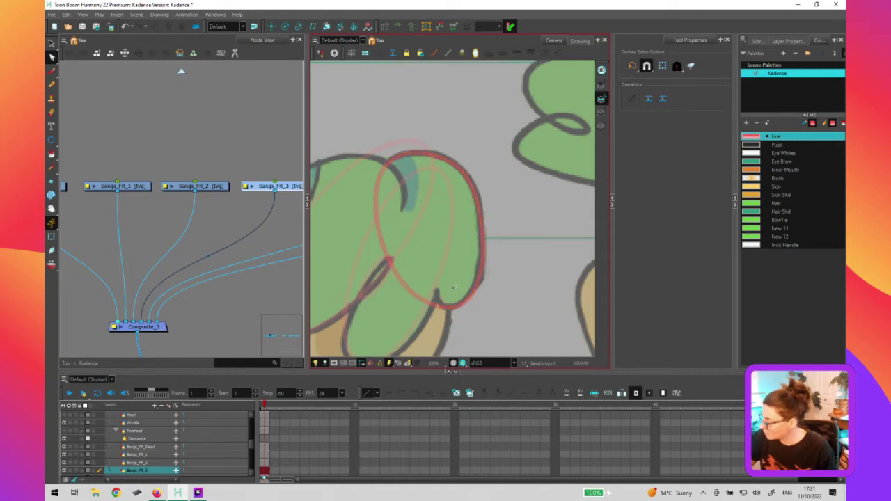
pyautogui.click(438, 299)
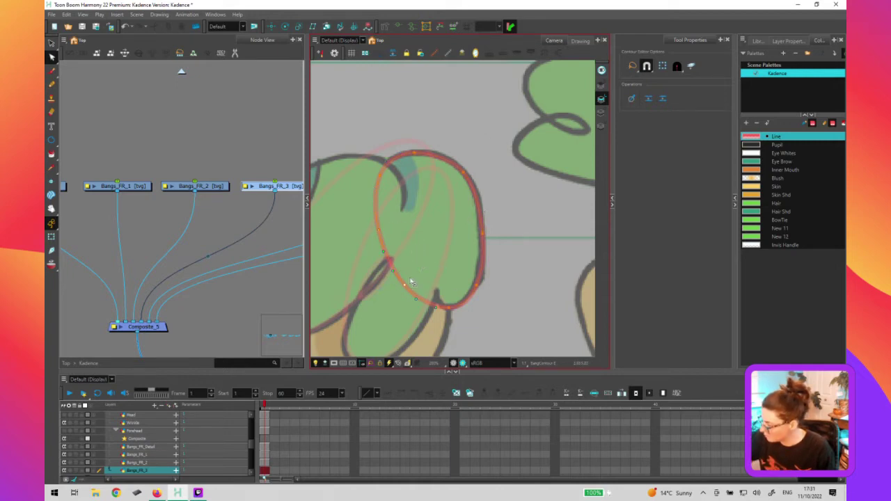
pyautogui.moveTo(417, 263); pyautogui.dragTo(376, 210)
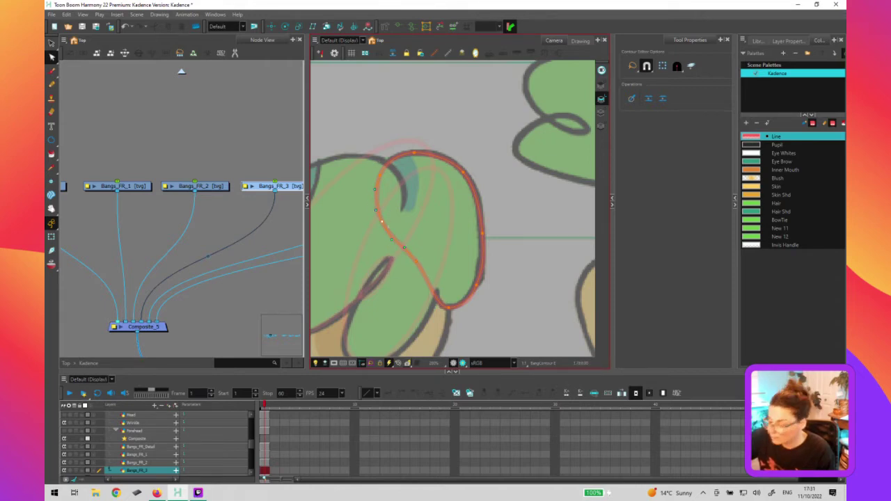
# Fine-tune the contour points along the Bangs_FR_3 shape's outer edge and lower corner to match the sketched lobe
pyautogui.click(455, 149)
pyautogui.click(418, 155)
pyautogui.click(499, 218)
pyautogui.click(483, 234)
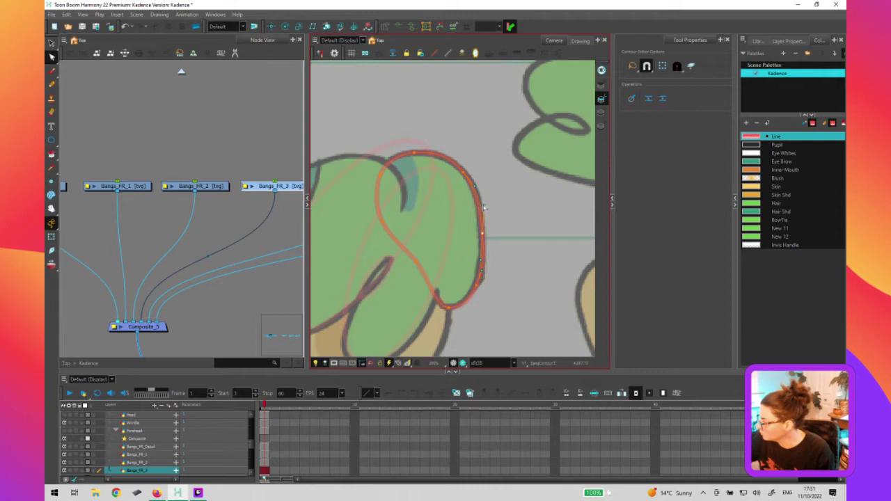
pyautogui.click(495, 262)
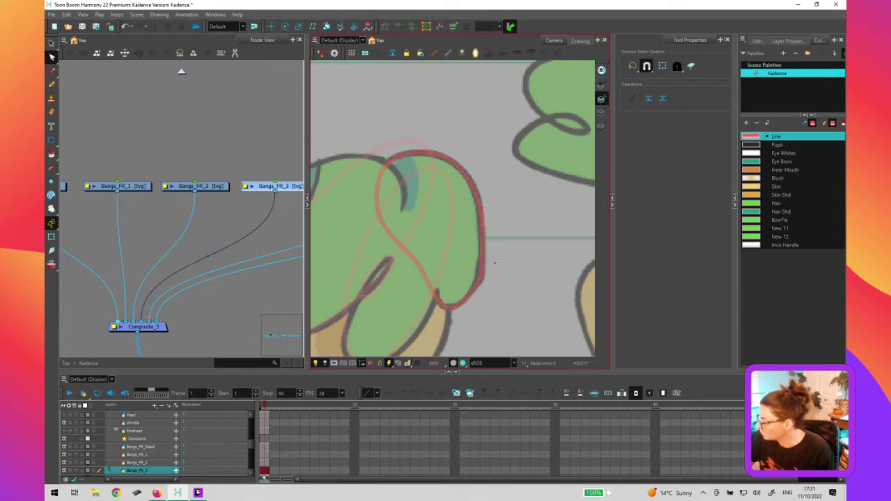
pyautogui.click(491, 238)
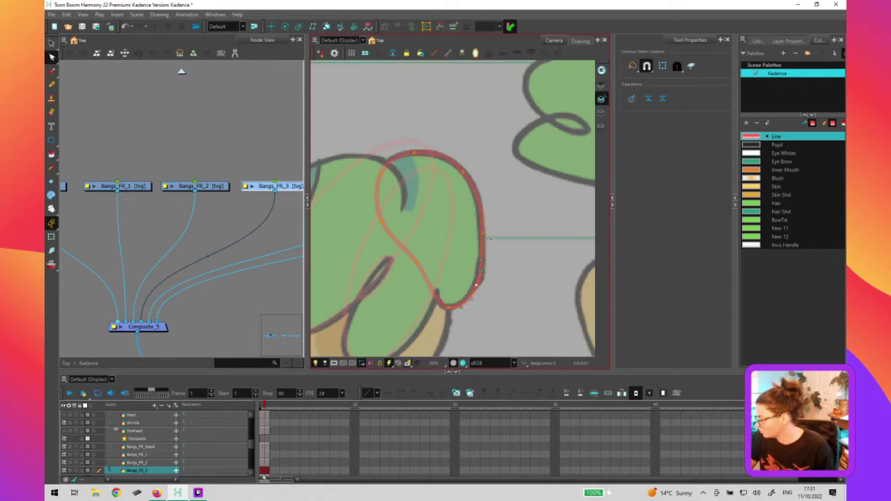
pyautogui.click(471, 306)
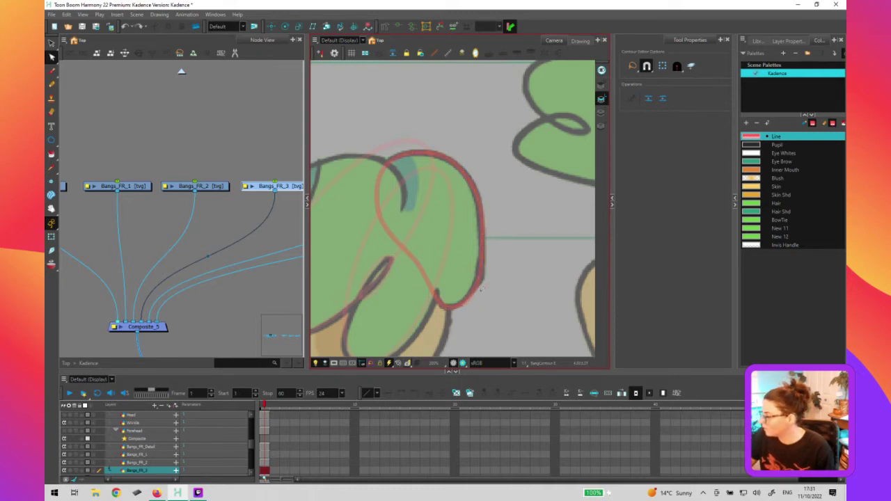
pyautogui.scroll(-3, 482, 292)
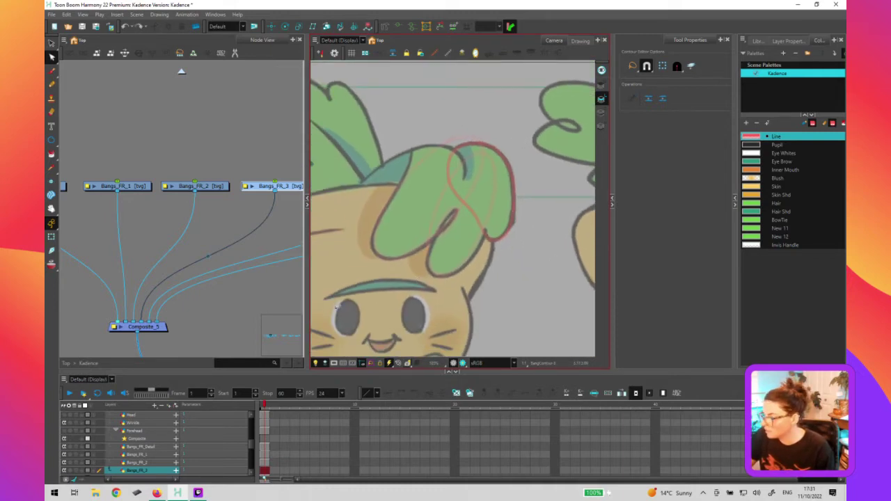
# In the Bangs_FR_2 drawing, shorten the ellipse from its upper end and shift both sides outward toward the outermost lobe
pyautogui.click(244, 204)
pyautogui.click(202, 187)
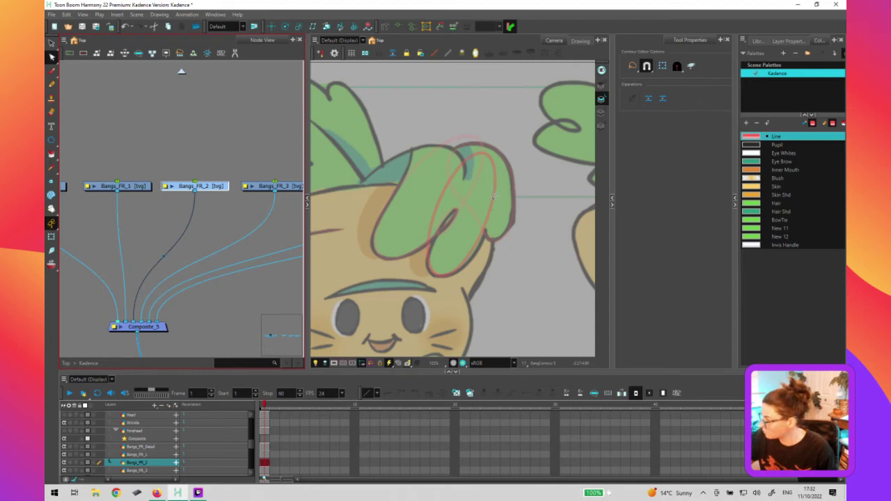
pyautogui.click(490, 209)
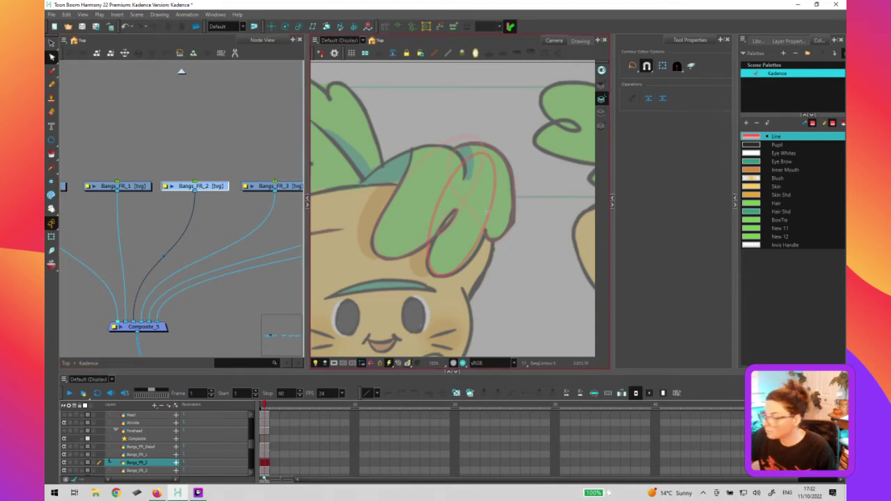
pyautogui.click(52, 43)
pyautogui.click(480, 160)
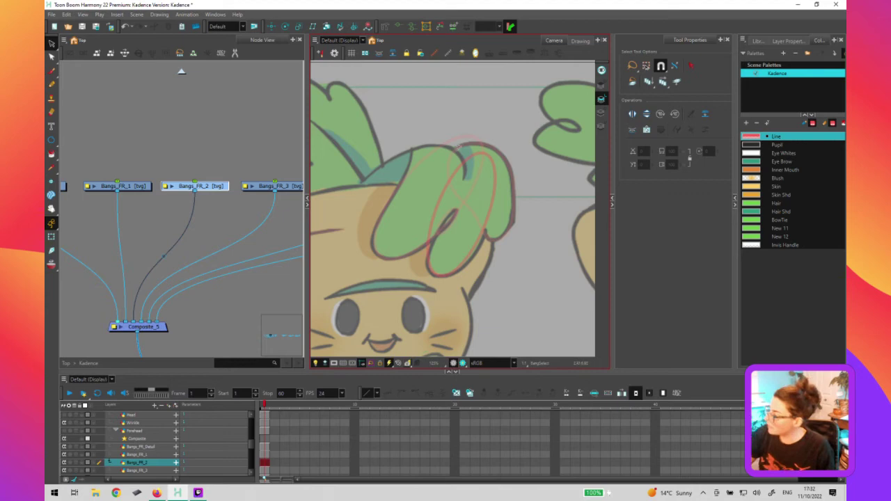
pyautogui.click(284, 193)
pyautogui.click(332, 164)
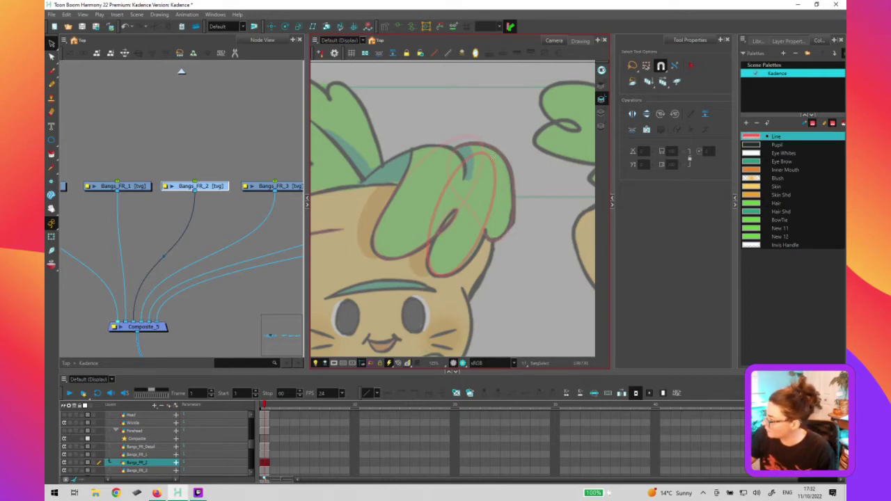
pyautogui.click(491, 161)
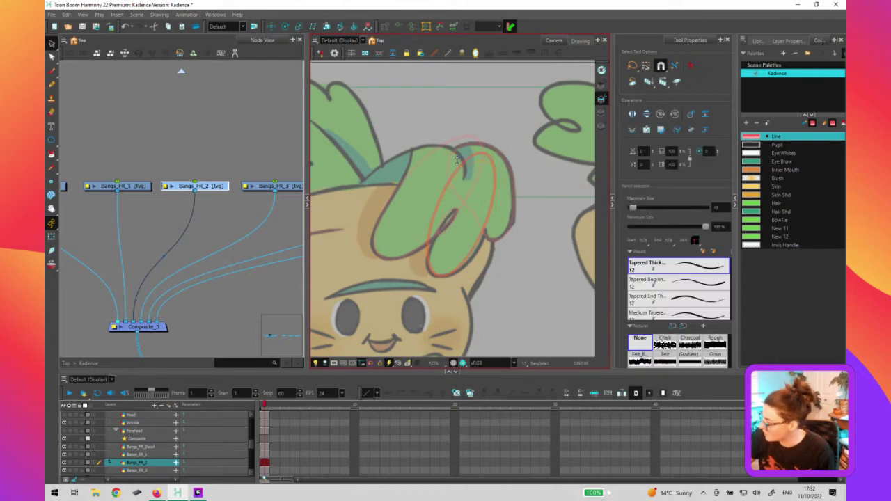
pyautogui.moveTo(486, 159); pyautogui.dragTo(482, 161)
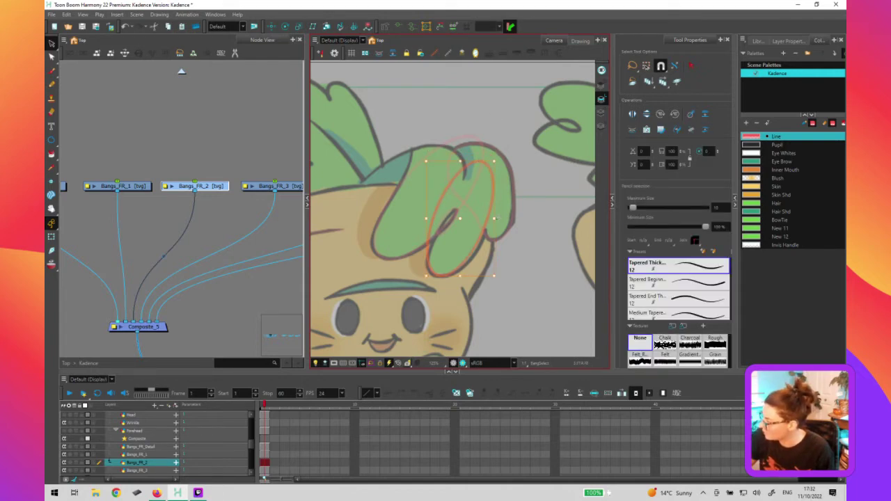
pyautogui.moveTo(496, 218); pyautogui.dragTo(502, 219)
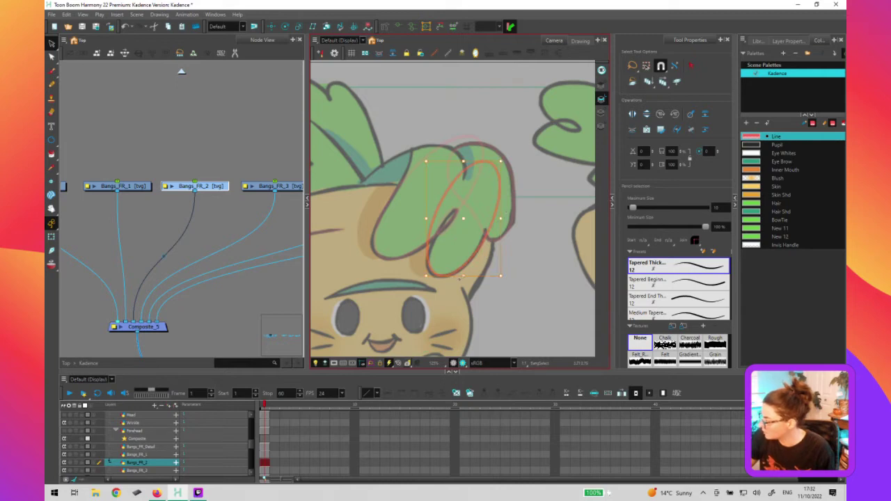
pyautogui.moveTo(426, 218); pyautogui.dragTo(433, 218)
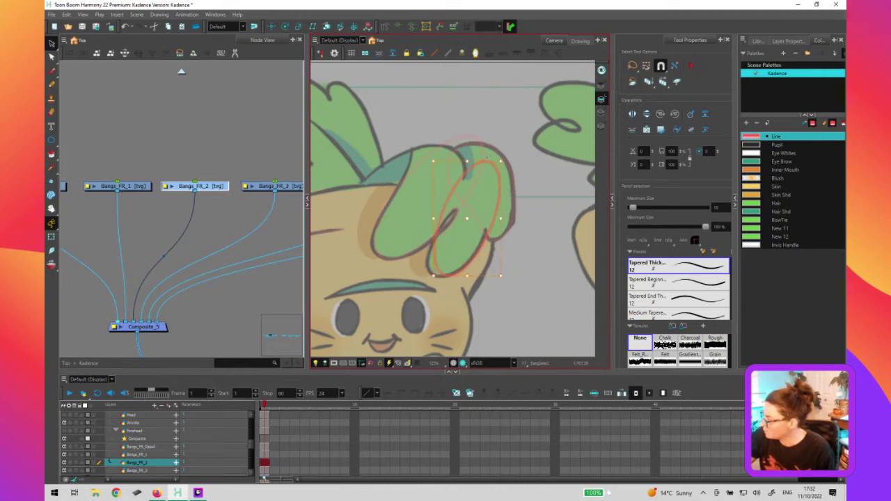
# Reshape the upper inner side of the Bangs_FR_2 ellipse with the Contour Editor, rounding its top and pulling its waist inward
pyautogui.hotkey('alt', 'q')
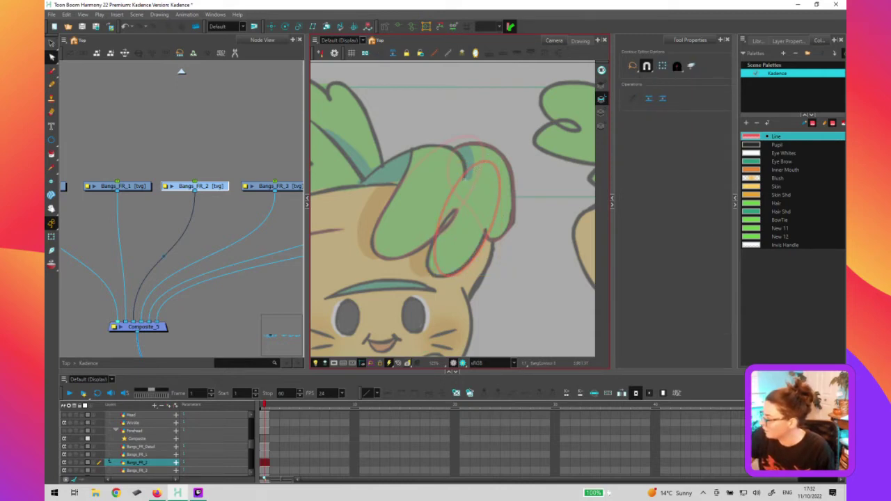
pyautogui.click(455, 167)
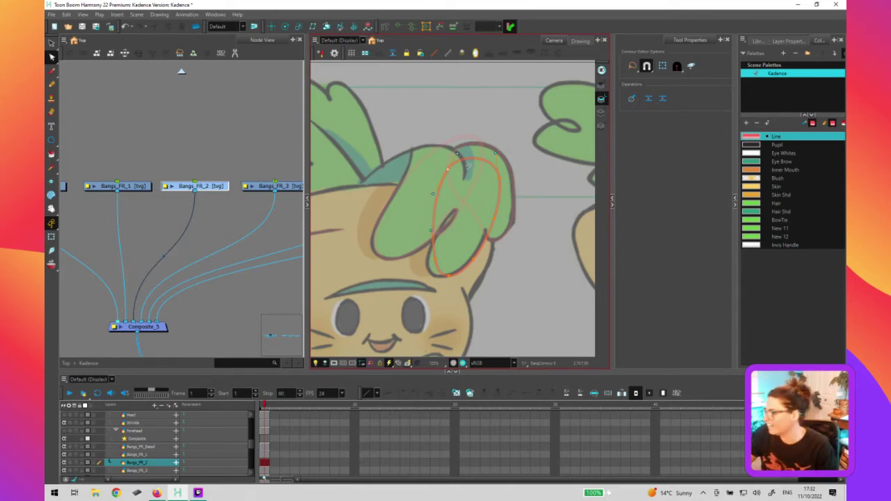
pyautogui.moveTo(467, 162); pyautogui.dragTo(458, 157)
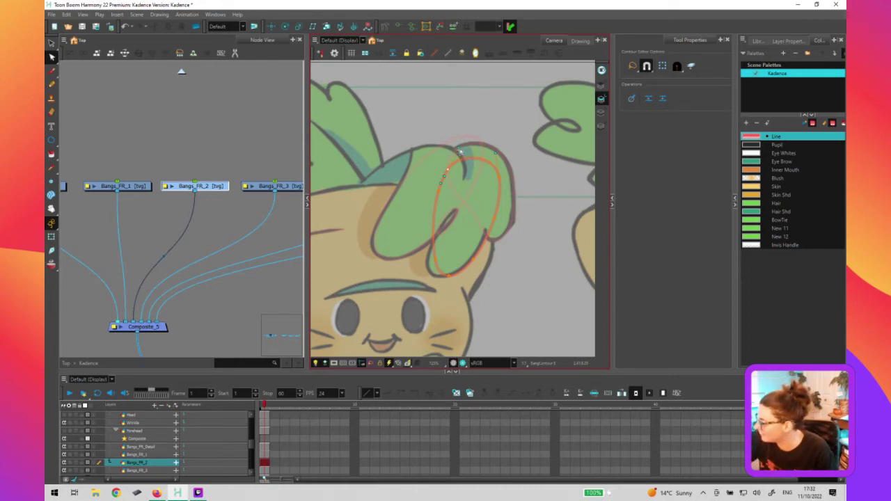
pyautogui.moveTo(450, 180)
pyautogui.mouseDown()
pyautogui.moveTo(436, 189)
pyautogui.moveTo(445, 194)
pyautogui.mouseUp()
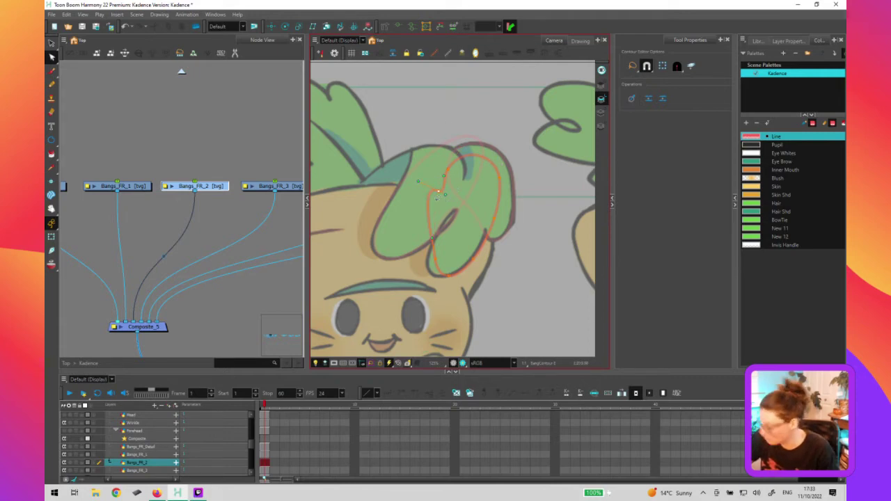
pyautogui.moveTo(439, 192); pyautogui.dragTo(447, 202)
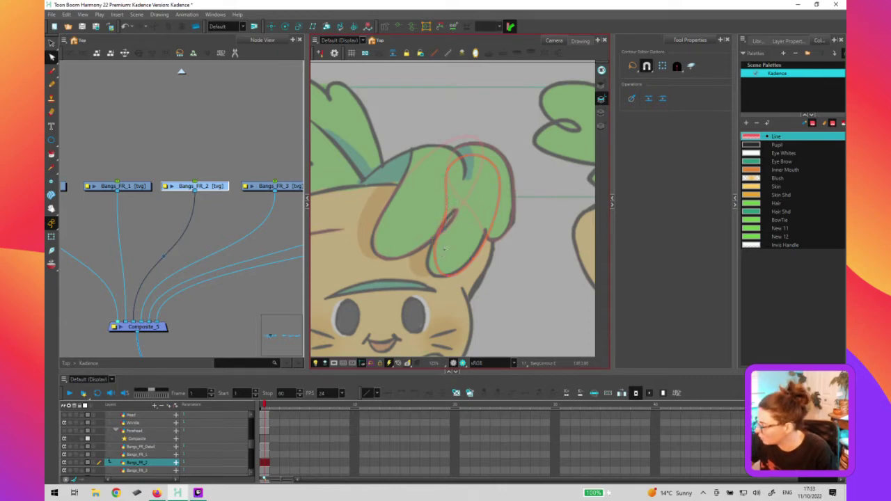
# Fit the lower tip of the Bangs_FR_2 shape to the middle lobe and smooth its inner waist
pyautogui.moveTo(442, 277); pyautogui.dragTo(434, 280)
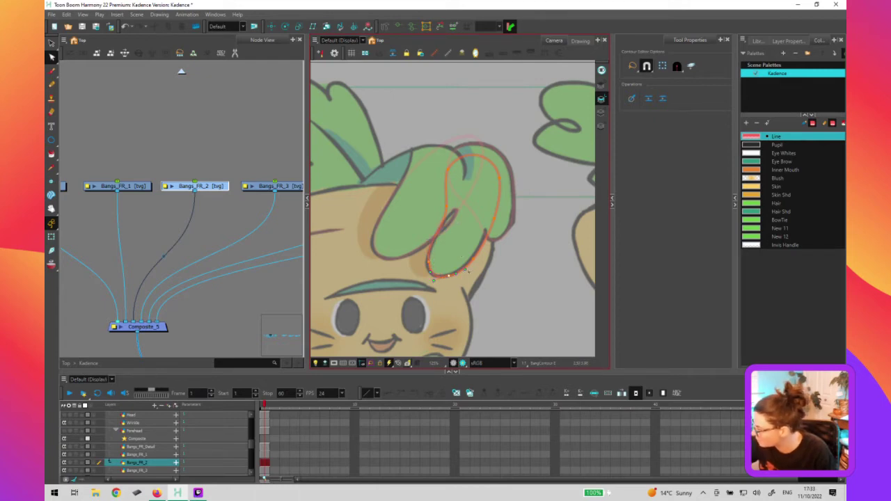
pyautogui.click(474, 213)
pyautogui.click(441, 167)
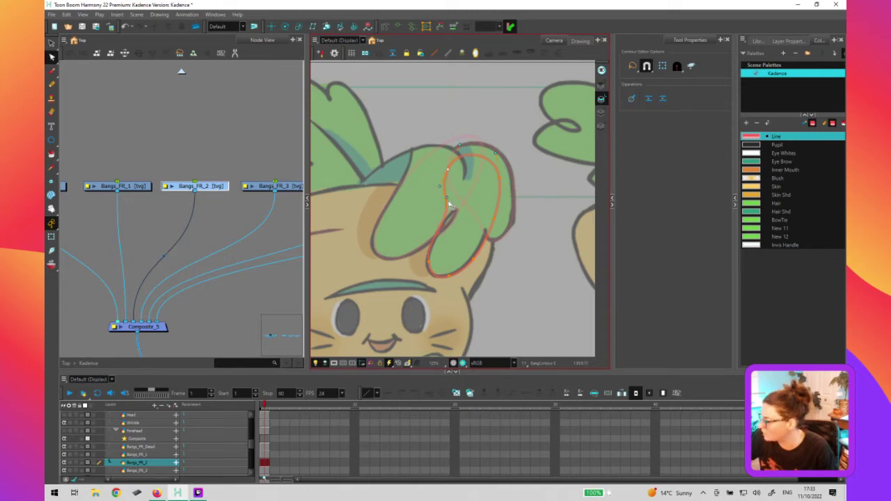
pyautogui.press('Escape')
pyautogui.click(497, 235)
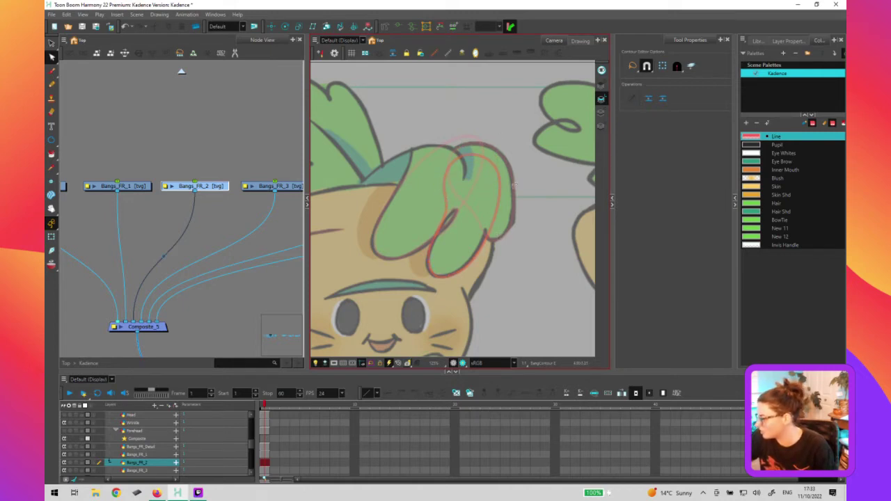
# Refine both lower sides of the Bangs_FR_2 shape along the middle lobe's outline and turn off the Contour Editor's snapping
pyautogui.moveTo(522, 200)
pyautogui.mouseDown()
pyautogui.moveTo(487, 200)
pyautogui.moveTo(478, 264)
pyautogui.moveTo(516, 218)
pyautogui.mouseUp()
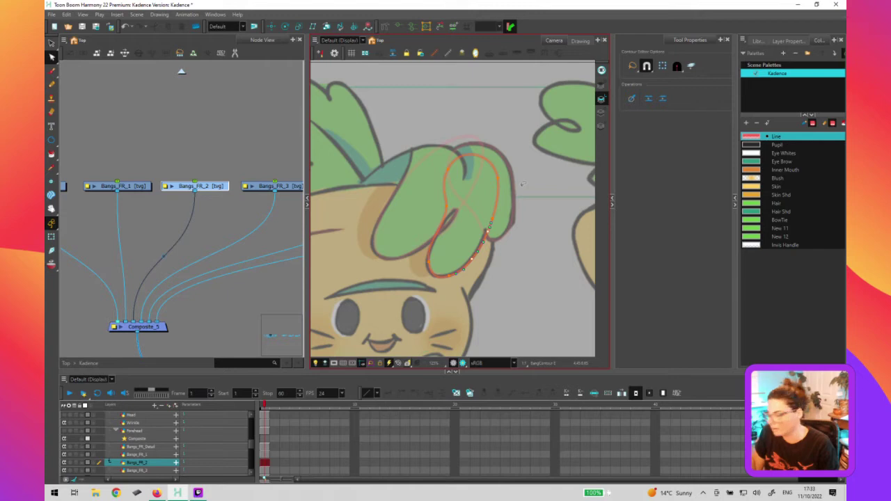
pyautogui.moveTo(430, 248); pyautogui.dragTo(430, 238)
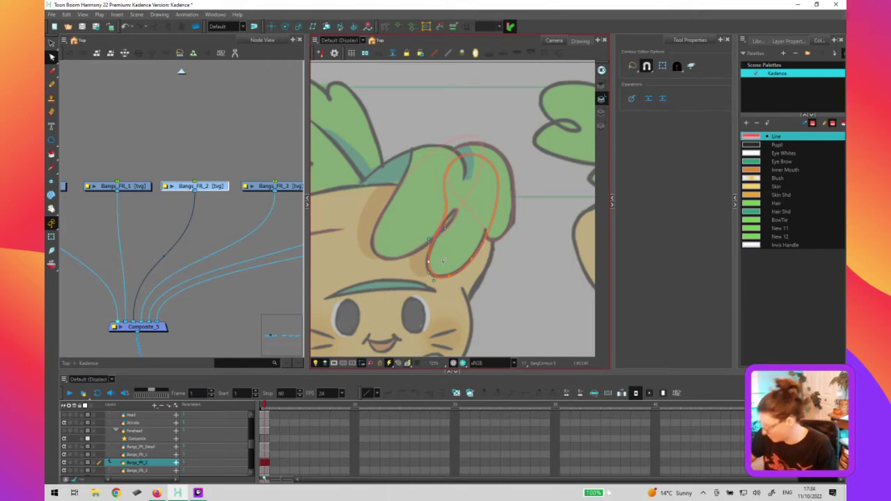
pyautogui.click(646, 67)
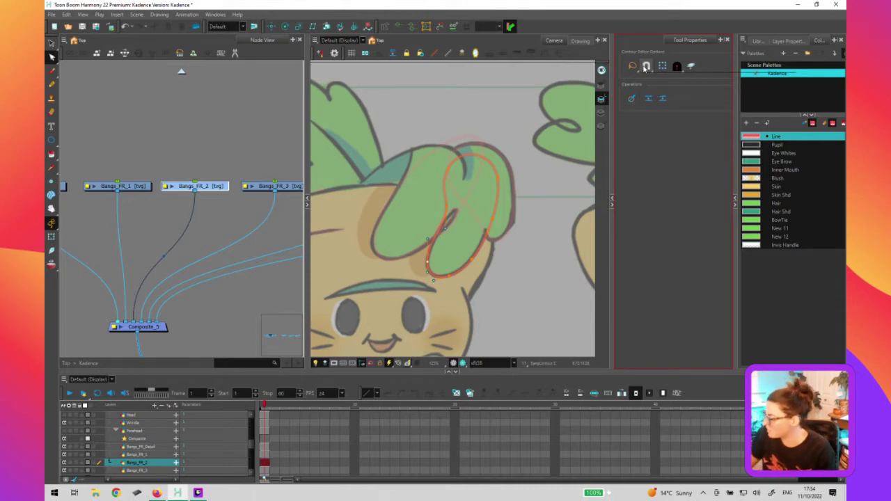
pyautogui.click(502, 280)
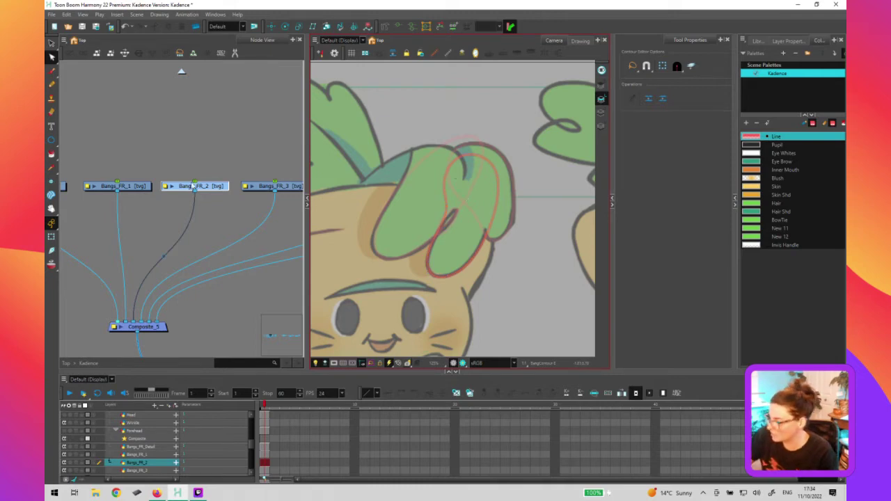
# Select the Bangs_FR_1 drawing and make its Colour Art layer active
pyautogui.click(117, 203)
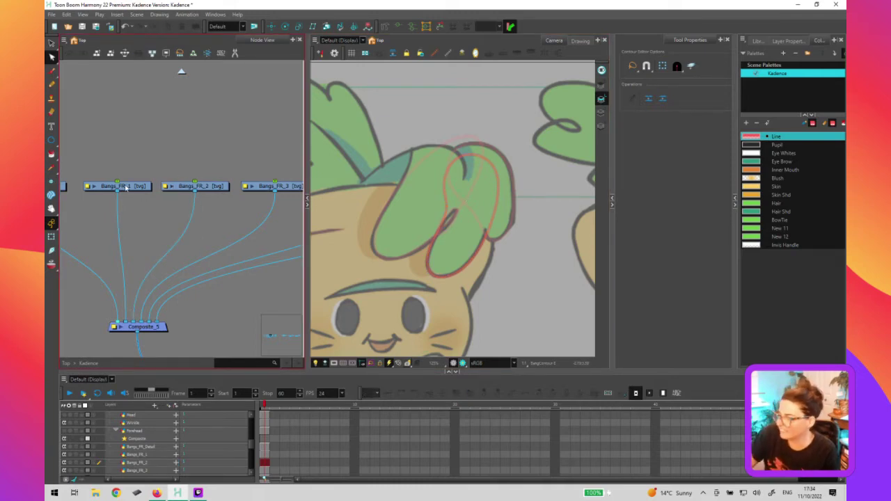
pyautogui.click(122, 186)
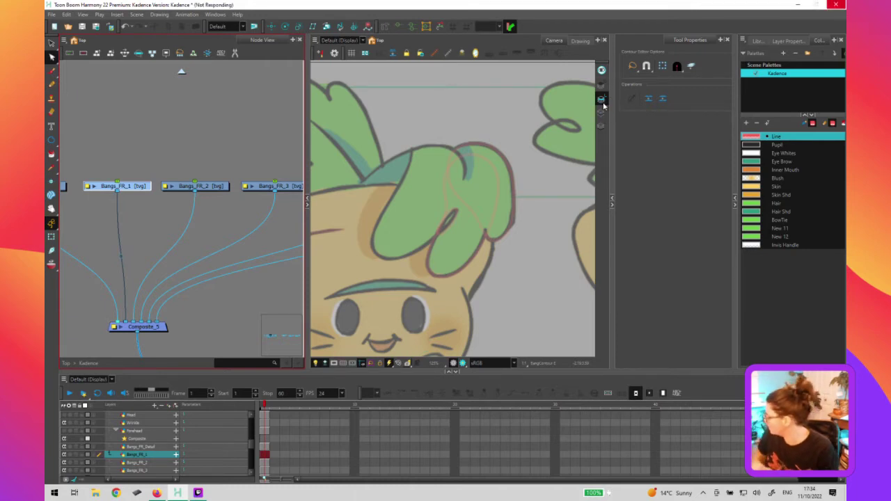
pyautogui.click(603, 104)
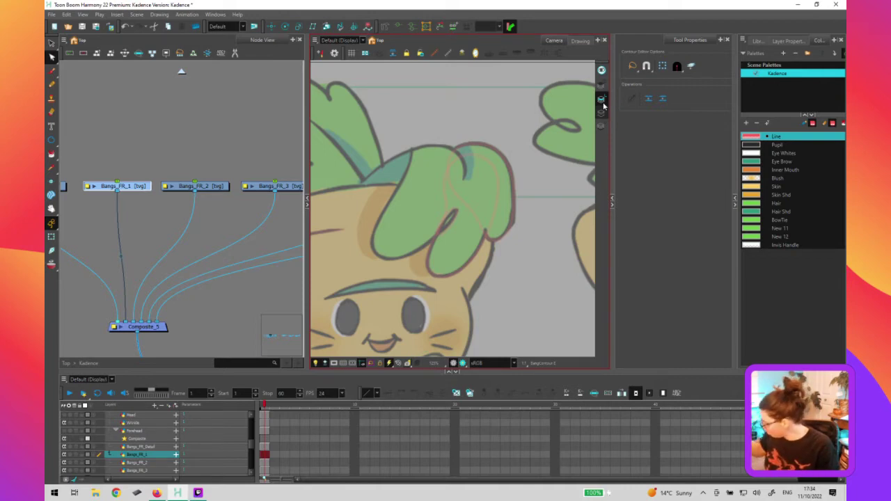
pyautogui.click(602, 112)
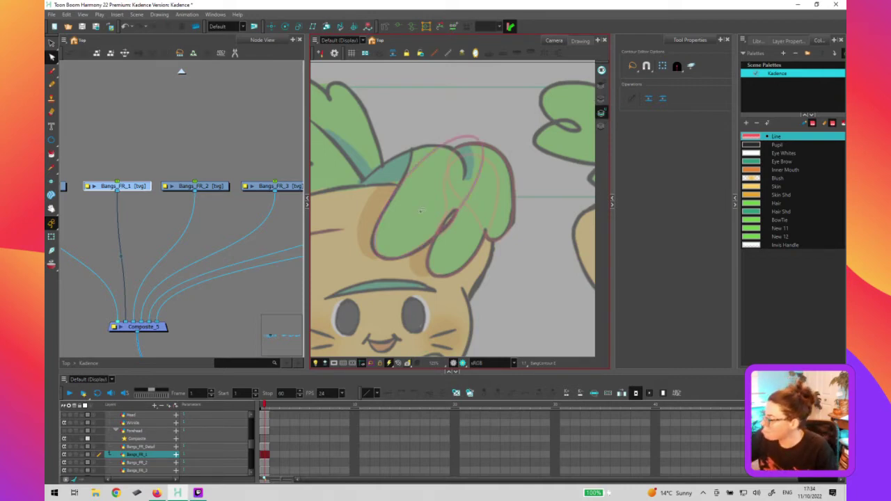
# Reshape the upper part of the Bangs_FR_1 ellipse with the Contour Editor to follow the front lobe's rounded top
pyautogui.click(441, 145)
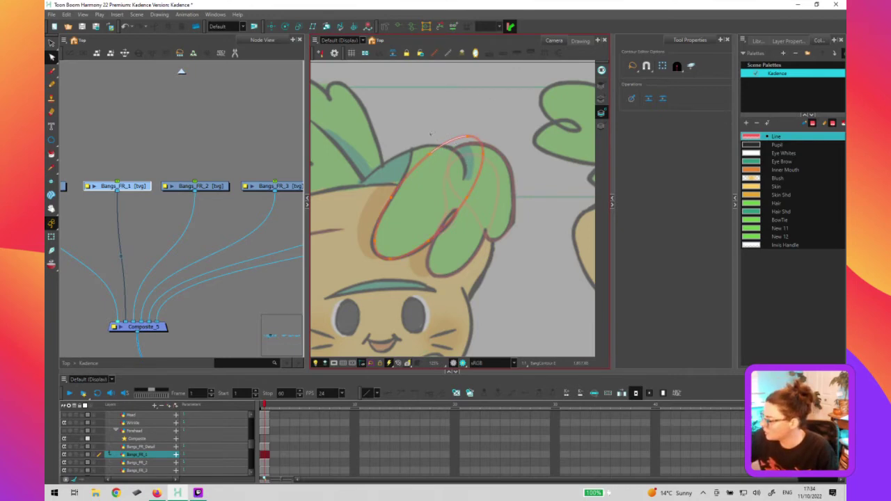
pyautogui.click(429, 154)
pyautogui.moveTo(443, 142); pyautogui.dragTo(413, 150)
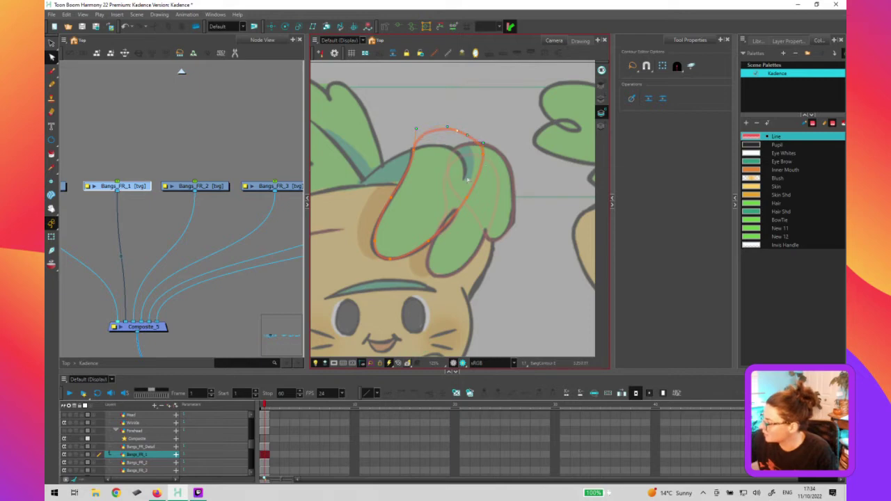
pyautogui.moveTo(482, 152); pyautogui.dragTo(471, 174)
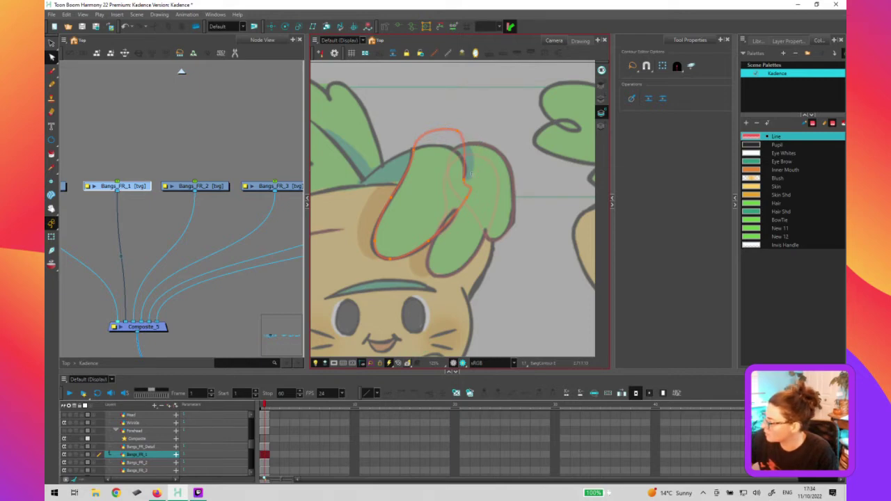
pyautogui.moveTo(465, 171); pyautogui.dragTo(467, 163)
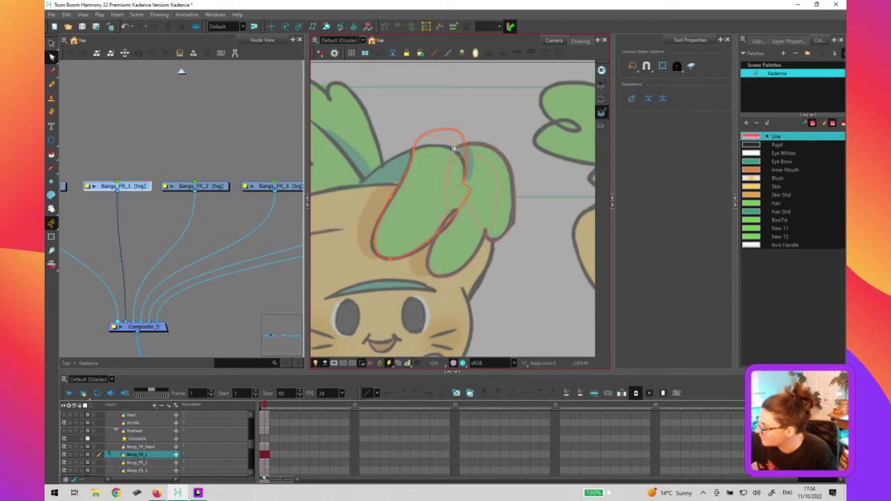
pyautogui.moveTo(463, 145); pyautogui.dragTo(472, 154)
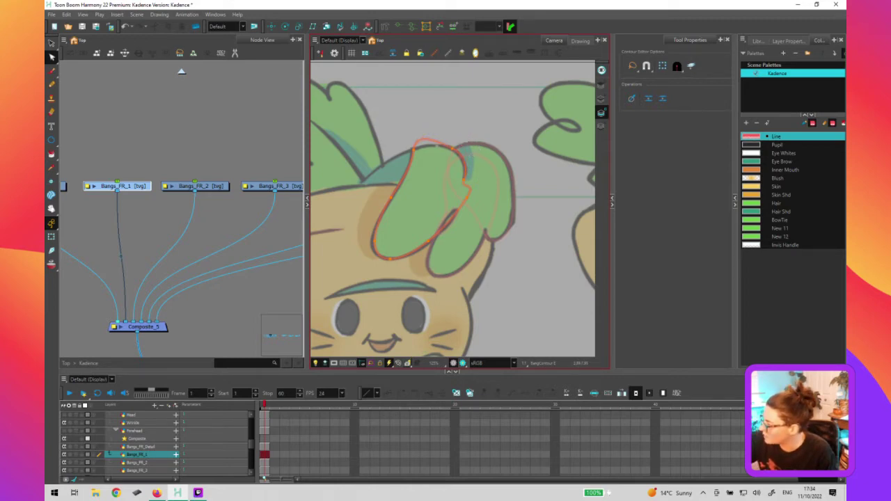
pyautogui.click(413, 150)
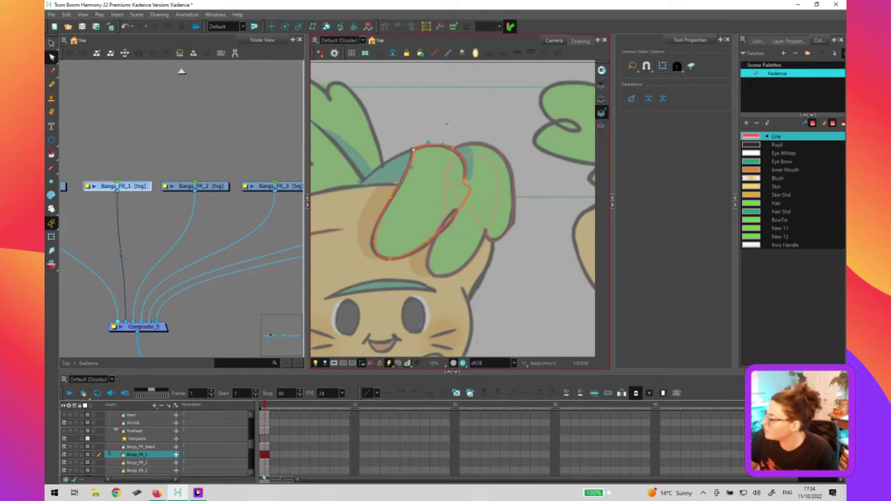
pyautogui.click(447, 123)
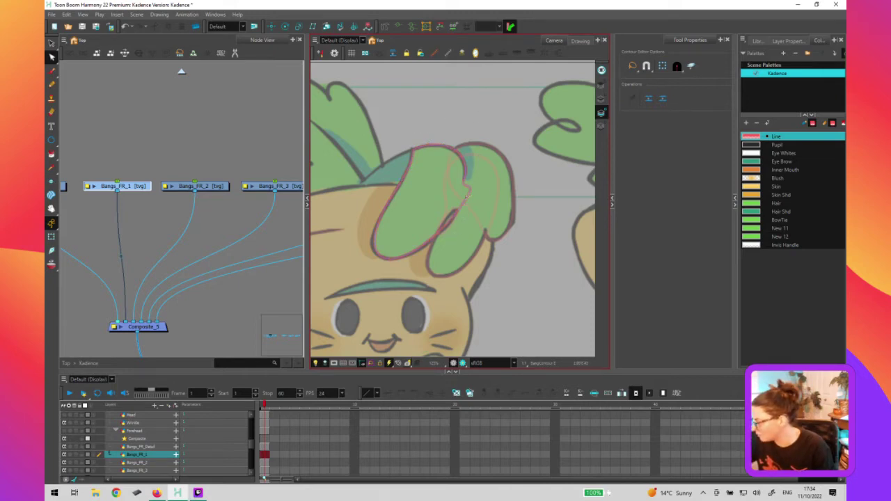
# Smooth the kinked inner side of the Bangs_FR_1 outline and refine its lower curves along the front lobe
pyautogui.click(466, 197)
pyautogui.moveTo(477, 202); pyautogui.dragTo(454, 221)
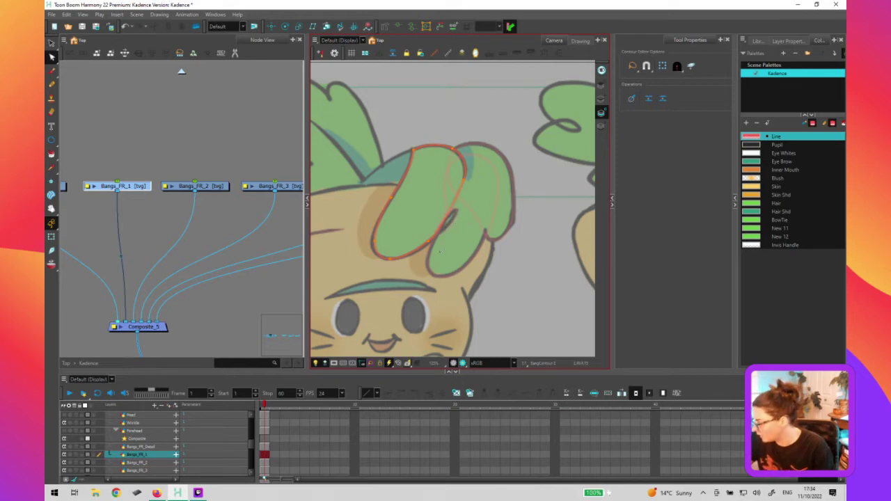
pyautogui.moveTo(445, 231); pyautogui.dragTo(459, 218)
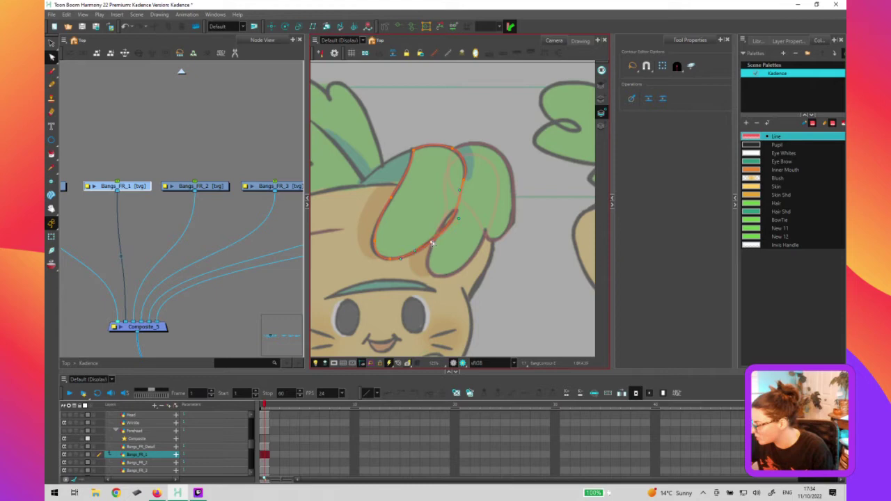
pyautogui.click(375, 242)
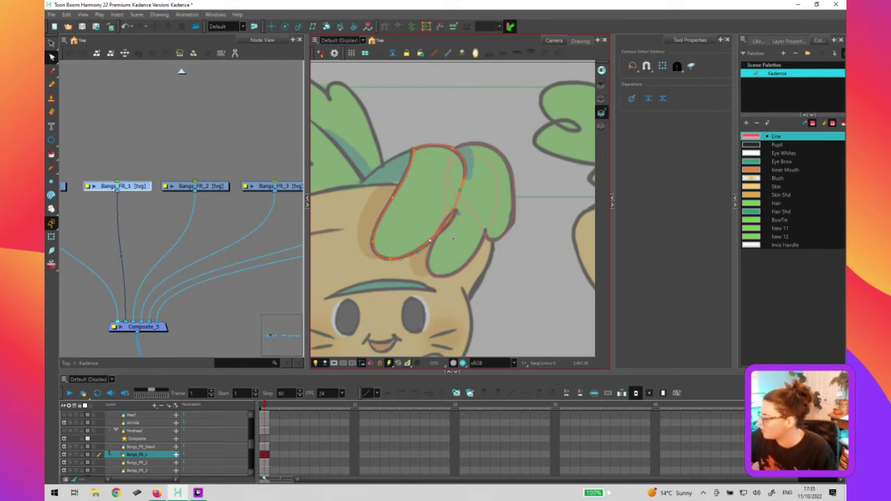
pyautogui.click(473, 173)
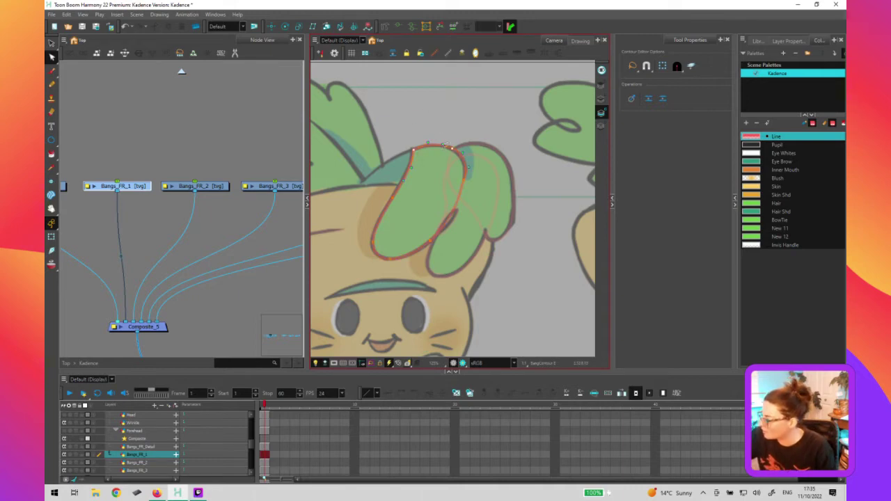
# Try to pull the top edge of the Bangs_FR_1 outline further upward
pyautogui.click(416, 134)
pyautogui.hotkey('ctrl', 'z')
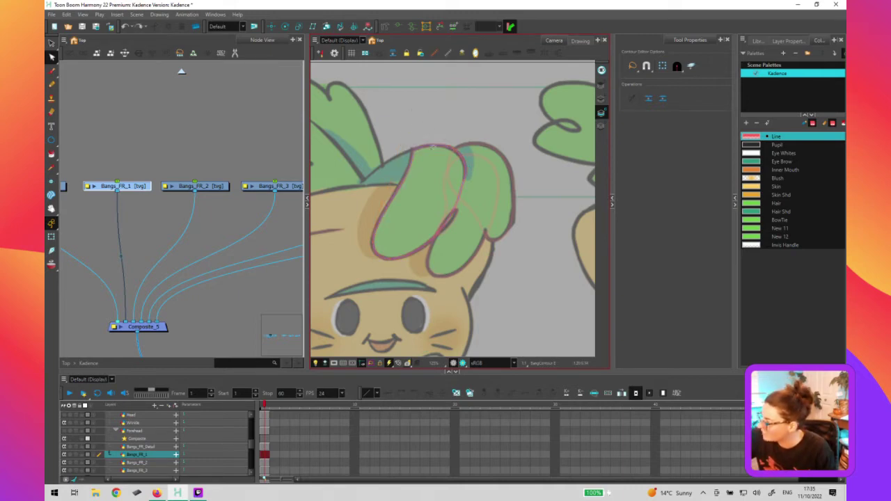
pyautogui.moveTo(432, 145); pyautogui.dragTo(417, 119)
pyautogui.hotkey('ctrl', 'z')
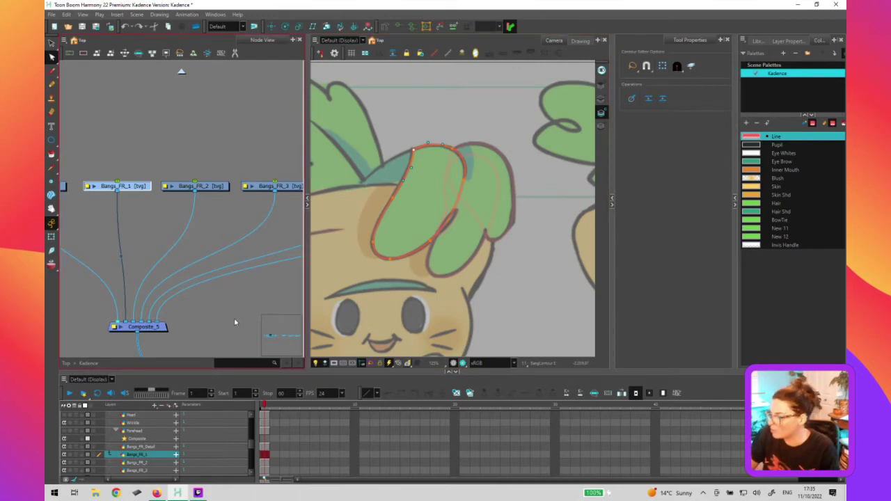
# Line up the Bangs_FR_Shd_1 node in the row between the Bangs_FR_3 and Bangs_FR_Shd_2 nodes
pyautogui.press('1')
pyautogui.moveTo(185, 288); pyautogui.dragTo(69, 292)
pyautogui.click(199, 197)
pyautogui.click(200, 197)
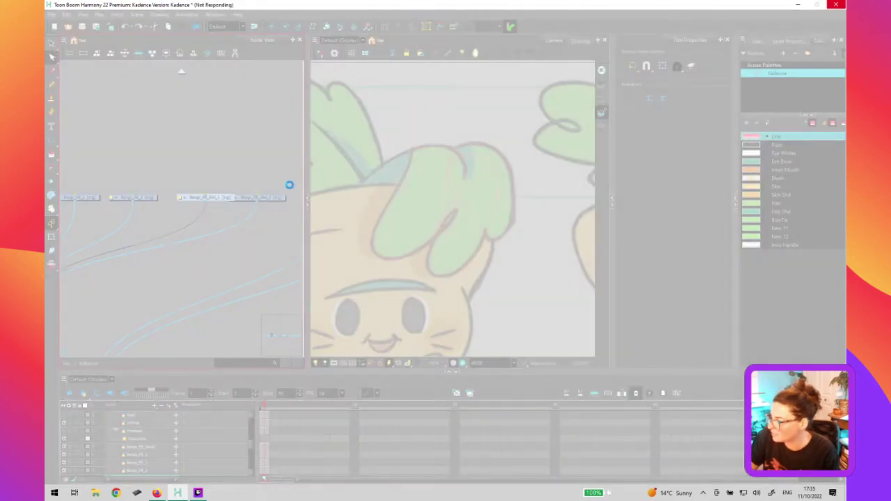
pyautogui.hotkey('ctrl', 'z')
pyautogui.hotkey('ctrl', 'z')
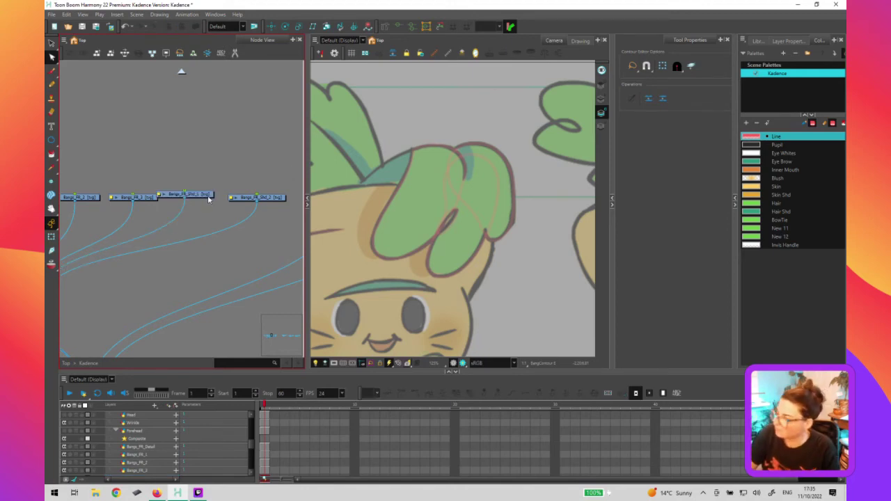
pyautogui.click(213, 197)
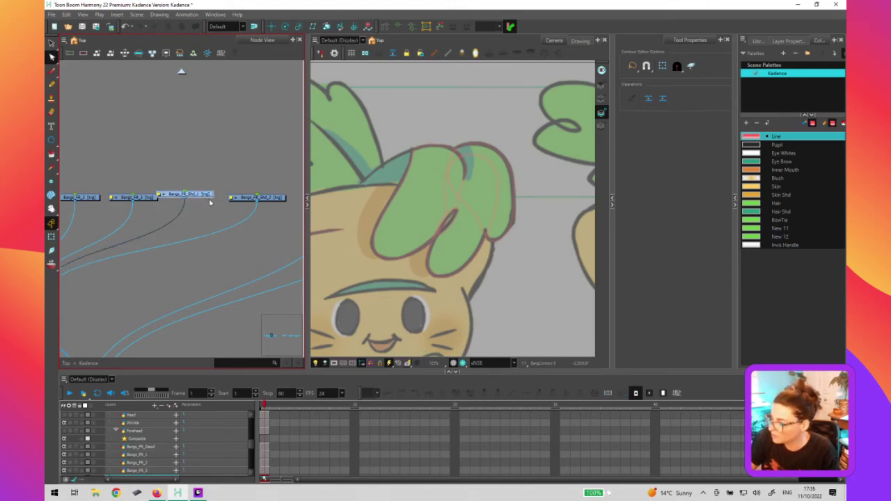
pyautogui.moveTo(206, 200); pyautogui.dragTo(199, 197)
pyautogui.click(204, 185)
pyautogui.click(211, 195)
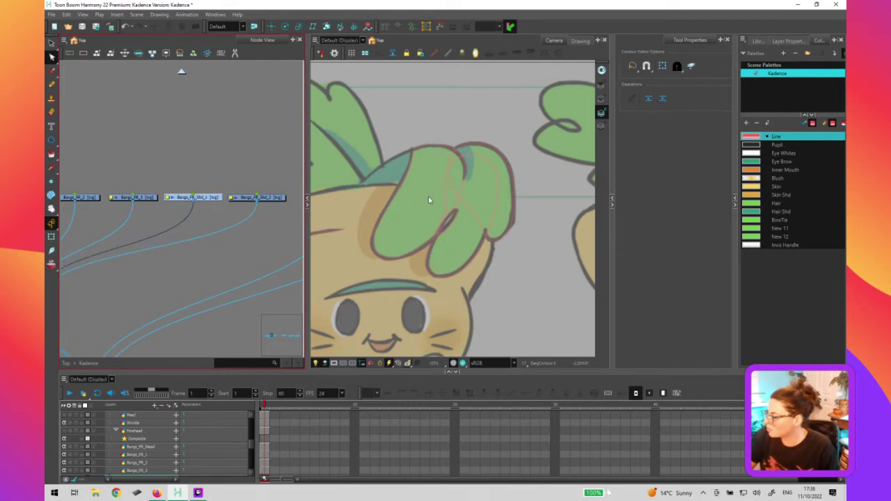
# Select the Bangs_FR_Shd_1 drawing, activate its Line Art layer and draw an ellipse across the front lobe and the hair shadow behind it
pyautogui.hotkey('alt', 's')
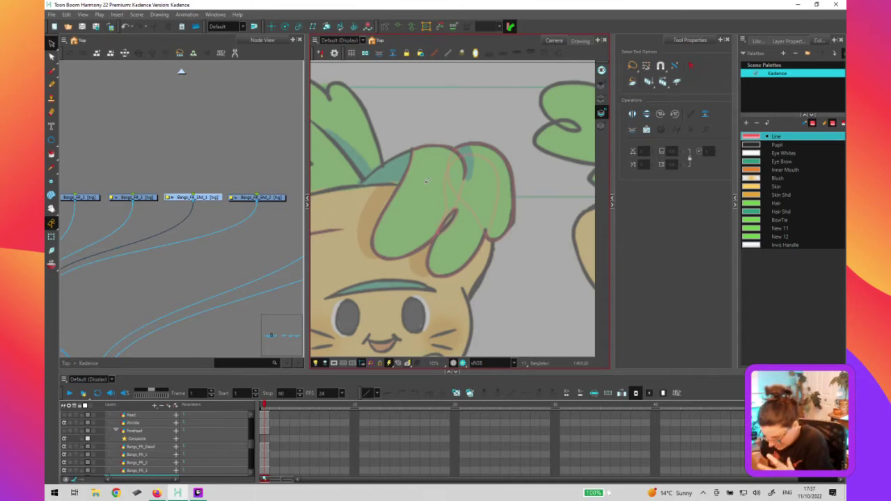
pyautogui.click(201, 199)
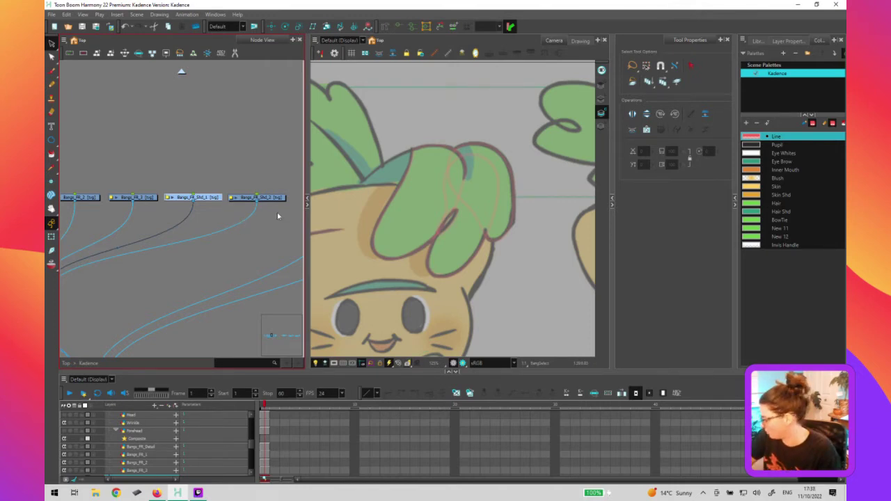
pyautogui.click(213, 255)
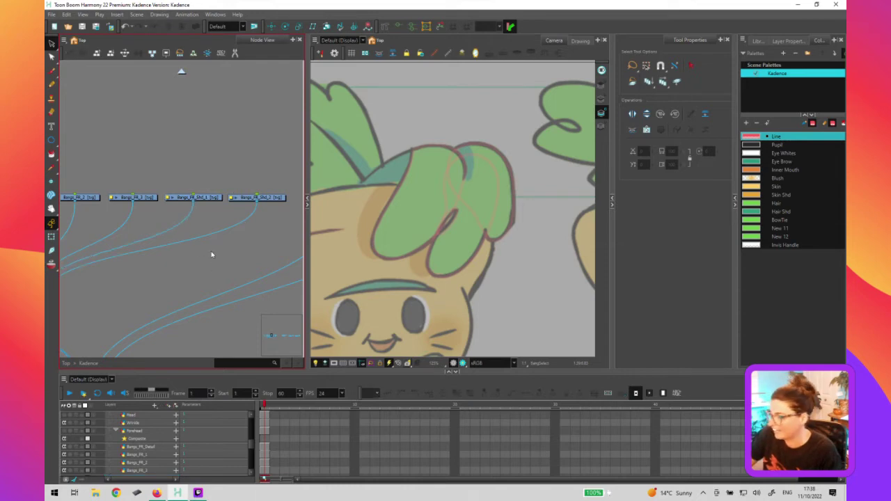
pyautogui.click(202, 200)
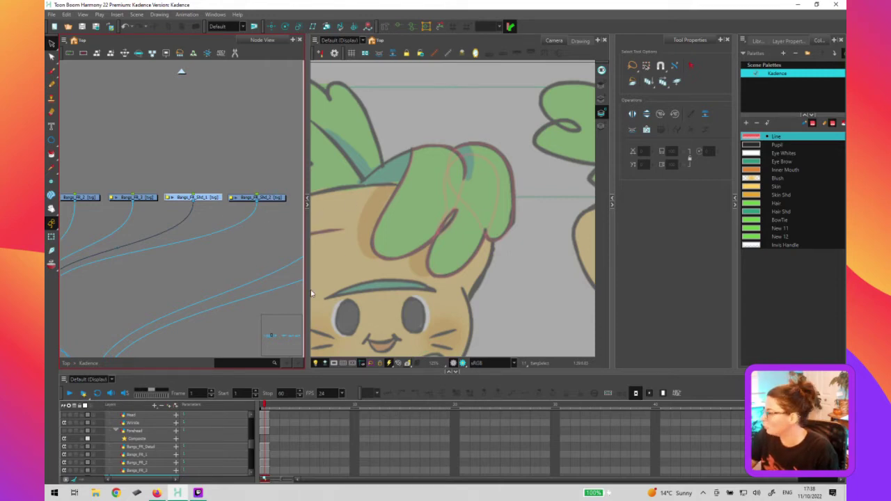
pyautogui.click(602, 100)
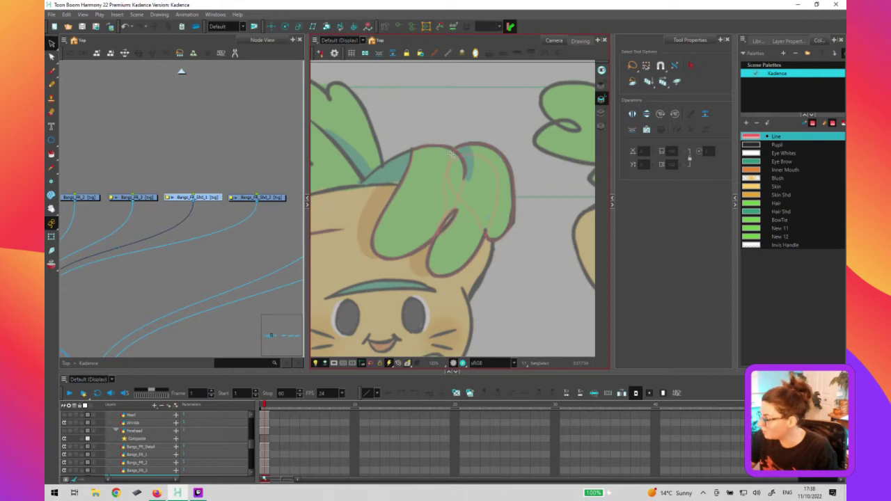
pyautogui.hotkey('alt', '=')
pyautogui.moveTo(454, 151); pyautogui.dragTo(372, 222)
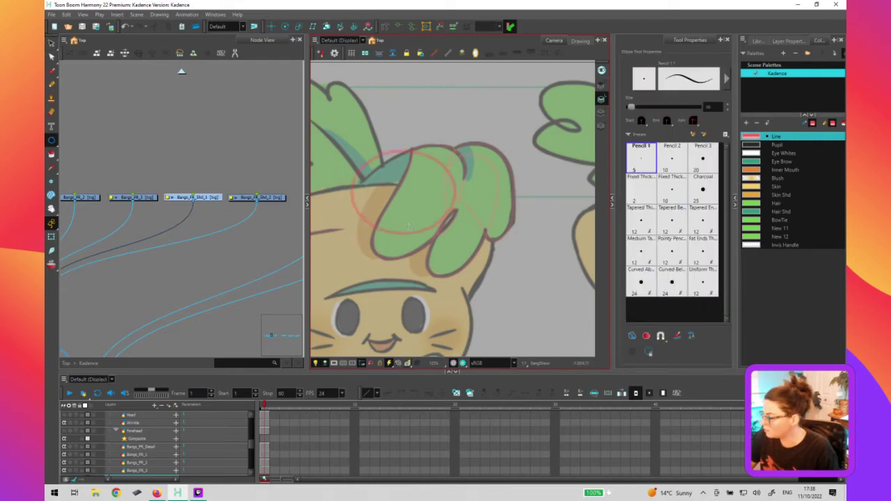
# Skew and stretch the Bangs_FR_Shd_1 ellipse so its upper edge follows the shadow and the top of the front lobe
pyautogui.hotkey('alt', 's')
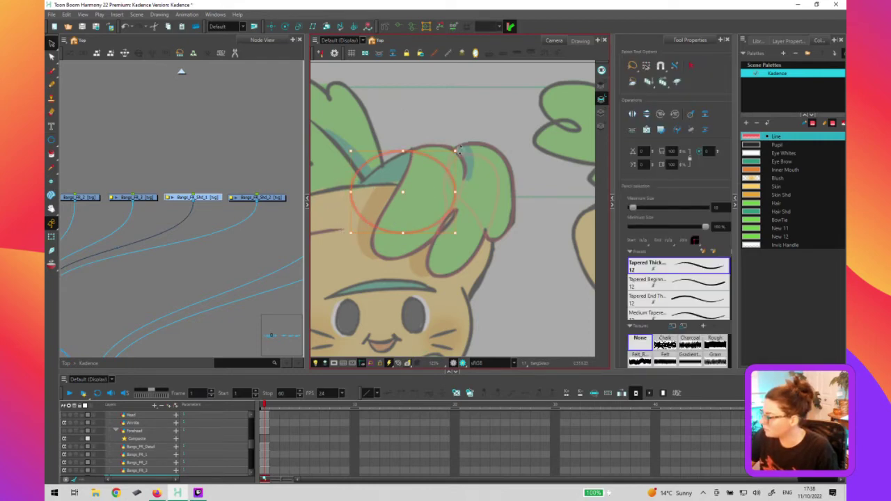
pyautogui.moveTo(439, 118); pyautogui.dragTo(392, 151)
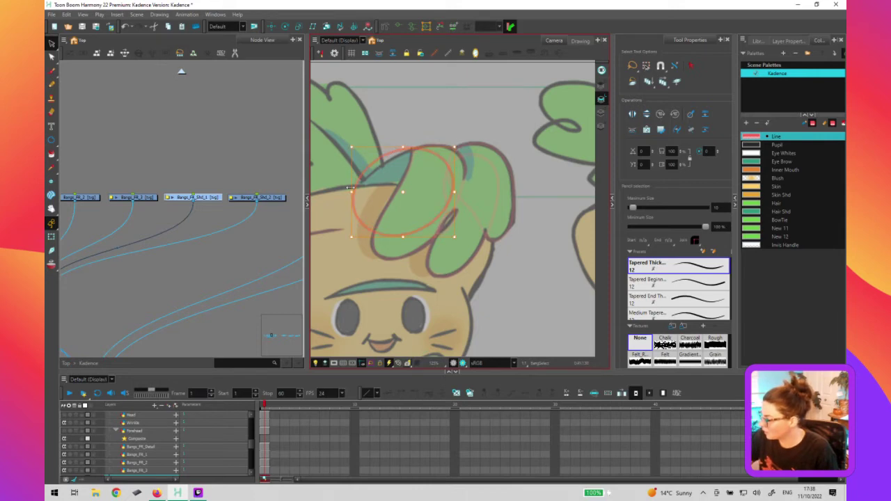
pyautogui.moveTo(351, 190); pyautogui.dragTo(381, 202)
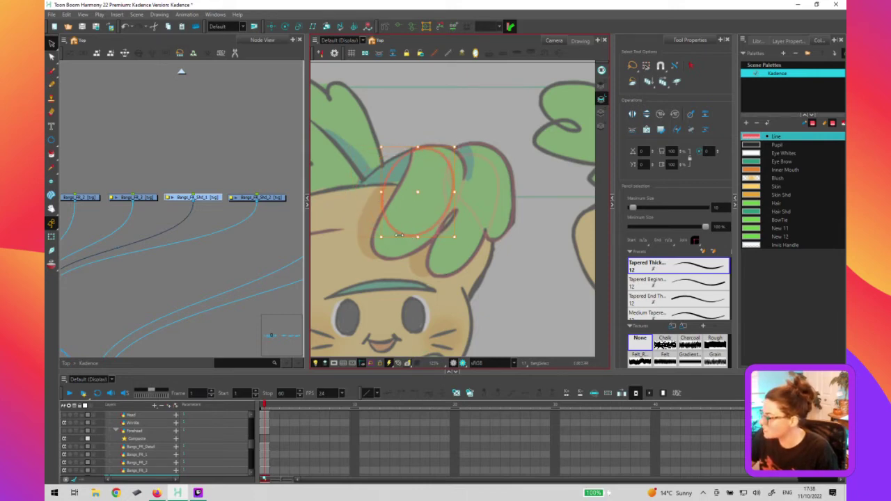
pyautogui.moveTo(416, 146); pyautogui.dragTo(425, 146)
pyautogui.moveTo(448, 189); pyautogui.dragTo(468, 192)
pyautogui.moveTo(372, 191); pyautogui.dragTo(345, 191)
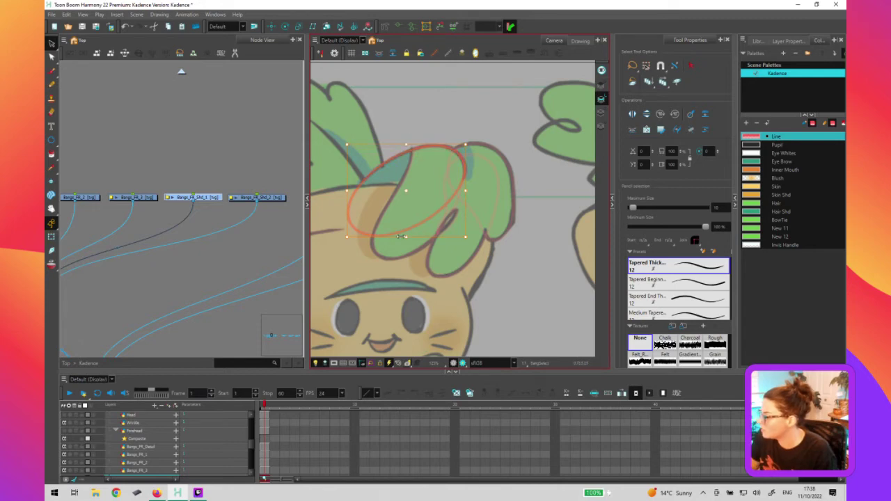
pyautogui.moveTo(404, 238); pyautogui.dragTo(401, 245)
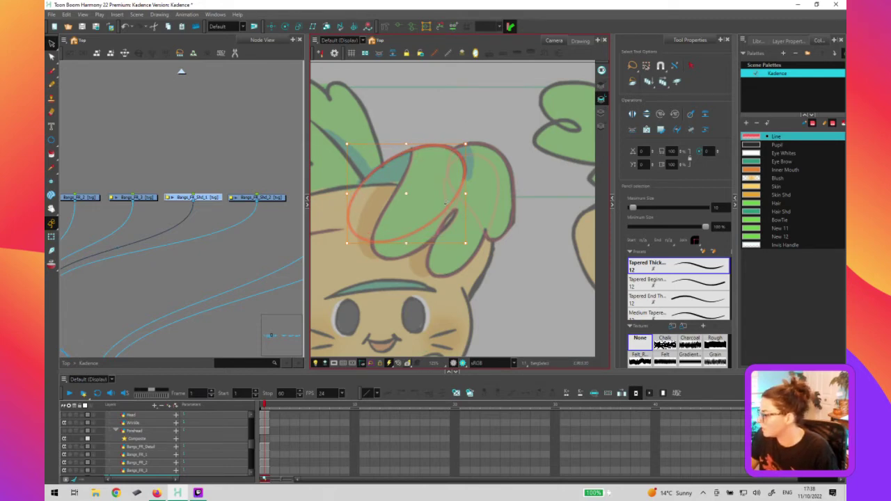
# Fill the Bangs_FR_Shd_1 ellipse and assign the Hair Shd colour to it
pyautogui.hotkey('alt', 'i')
pyautogui.click(373, 211)
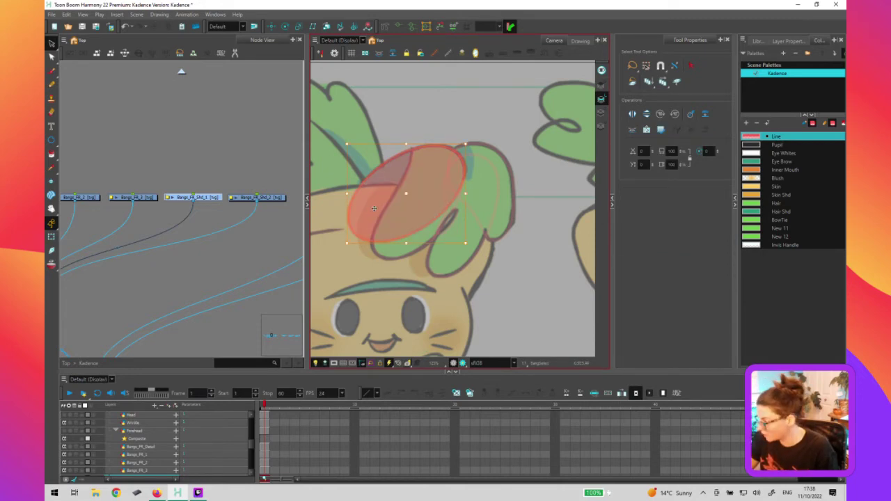
pyautogui.click(780, 211)
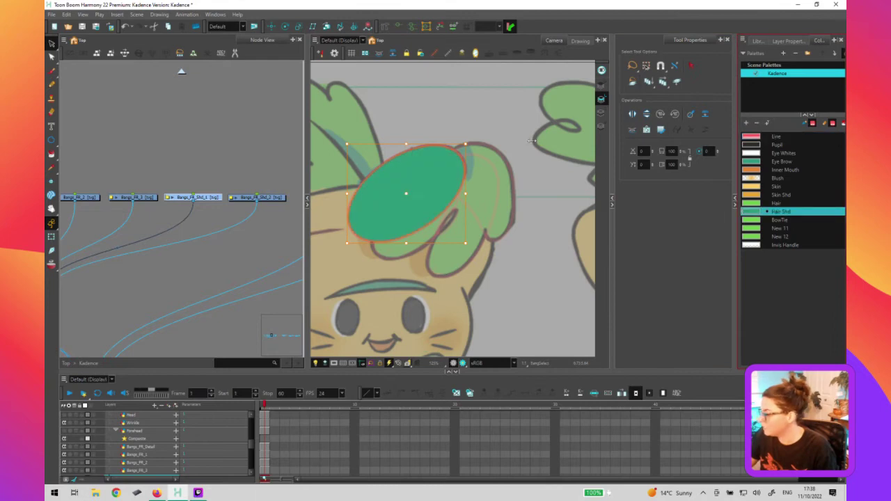
# Select the Bangs_FR_Shd_2 drawing, draw a small upright ellipse over the shadow between the front and back lobes, and fit it to the artwork
pyautogui.click(276, 198)
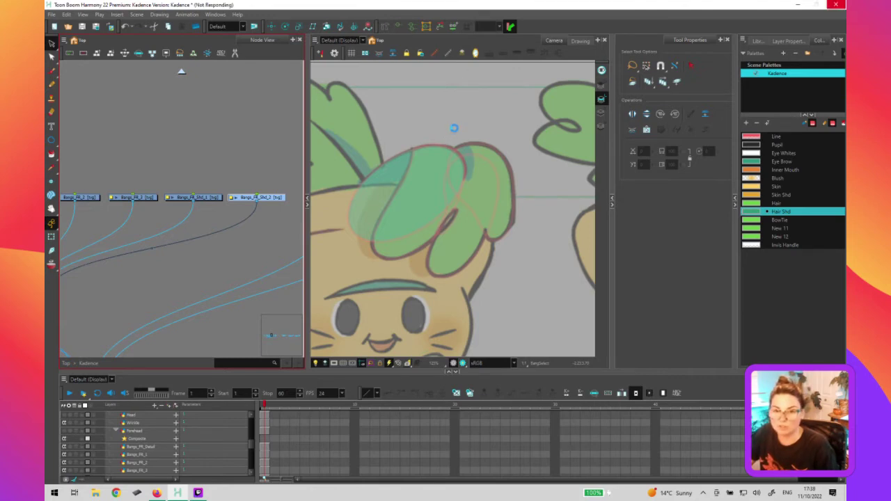
pyautogui.click(459, 122)
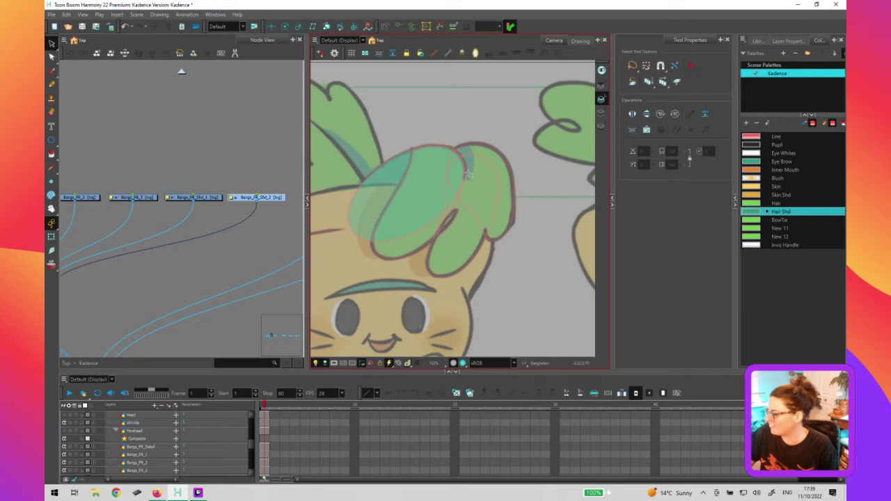
pyautogui.hotkey('alt', 'x')
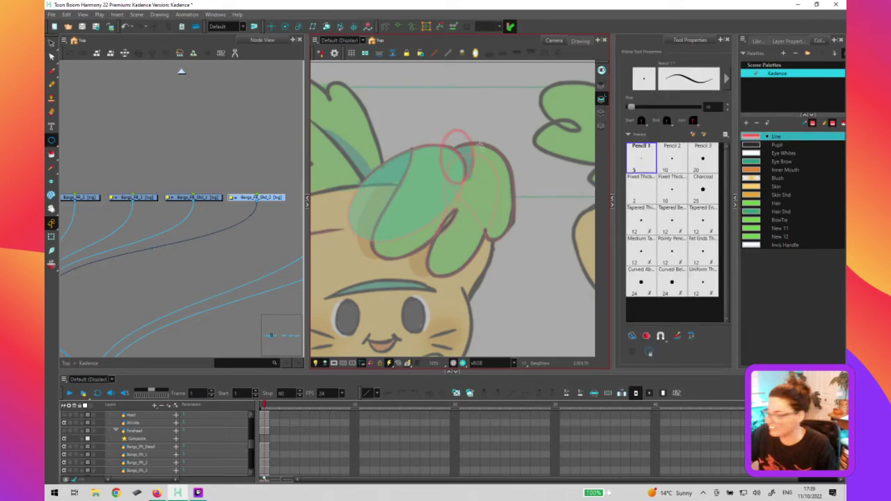
pyautogui.hotkey('alt', 's')
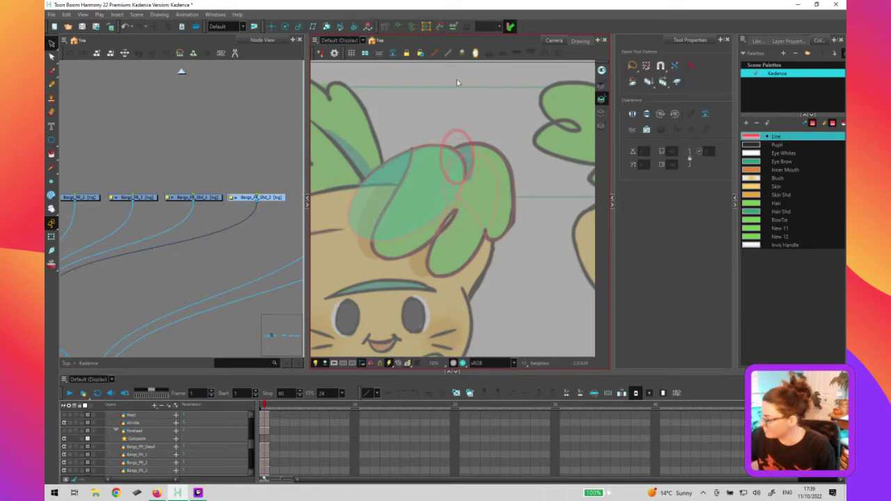
pyautogui.click(456, 133)
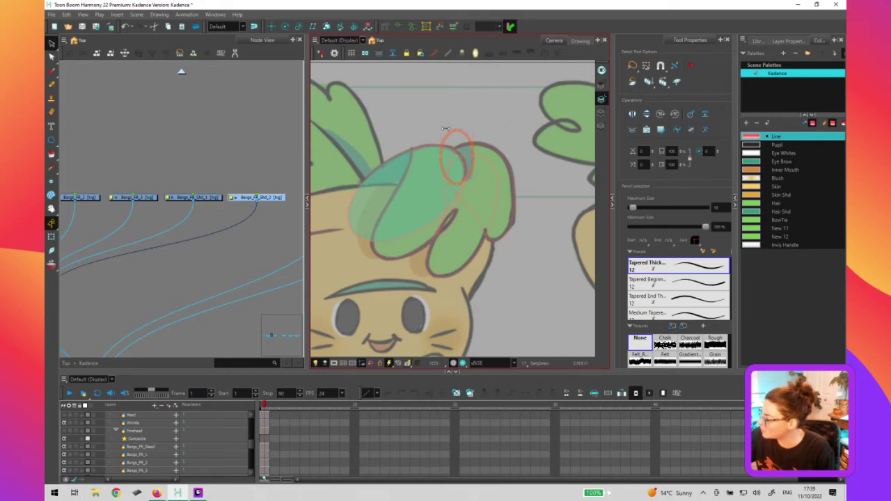
pyautogui.click(456, 130)
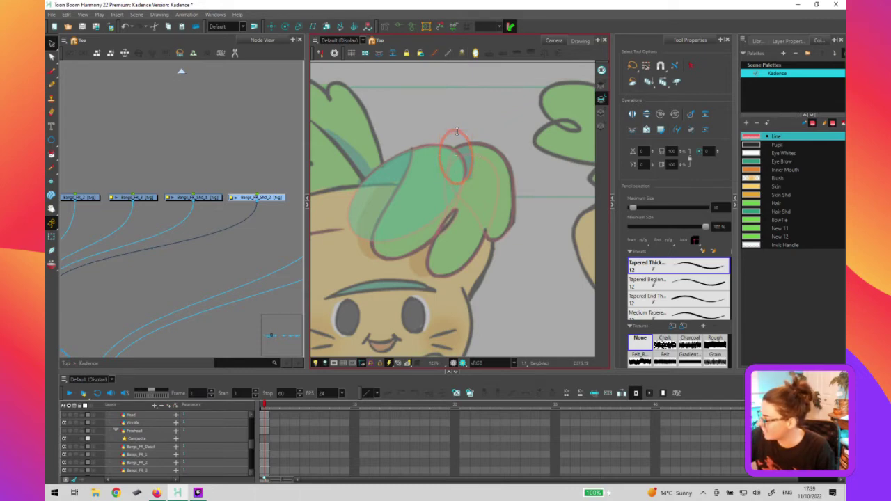
pyautogui.moveTo(466, 186); pyautogui.dragTo(465, 186)
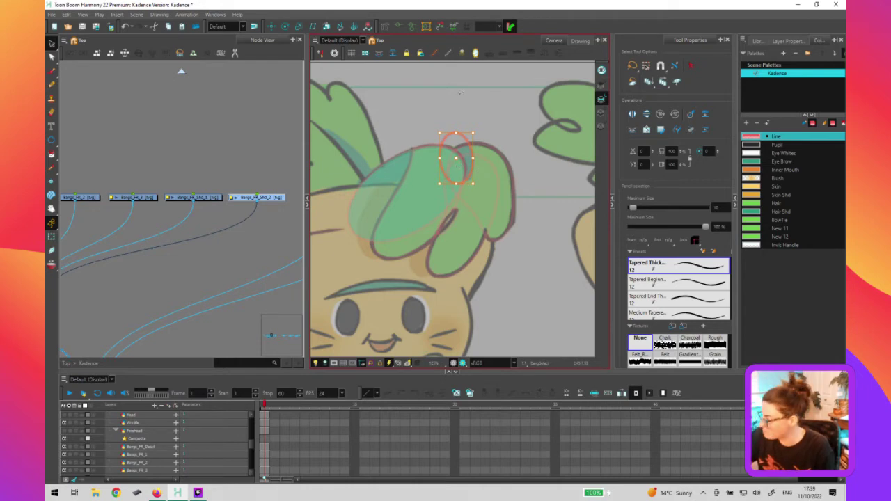
# Fill the Bangs_FR_Shd_2 ellipse and assign the Hair Shd colour to it
pyautogui.click(464, 175)
pyautogui.click(458, 170)
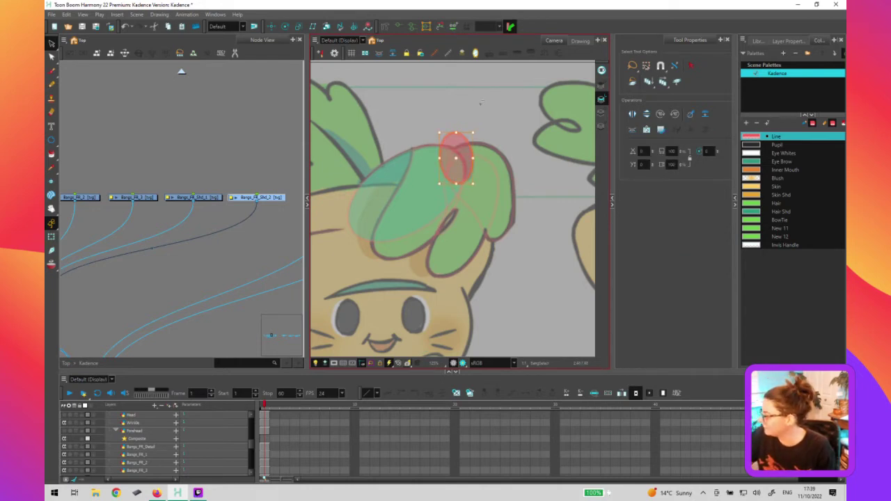
pyautogui.click(782, 212)
pyautogui.click(539, 278)
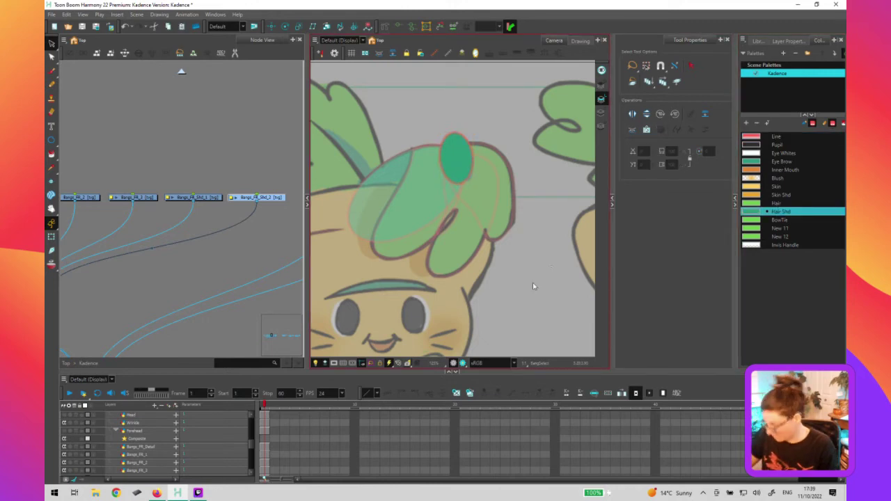
# Select the large Bangs_FR_Shd_1 shadow and reconnect its node from the front bangs composite directly to the head composite
pyautogui.hotkey('shift', 't')
pyautogui.press('Escape')
pyautogui.press('1')
pyautogui.moveTo(492, 320); pyautogui.dragTo(506, 316)
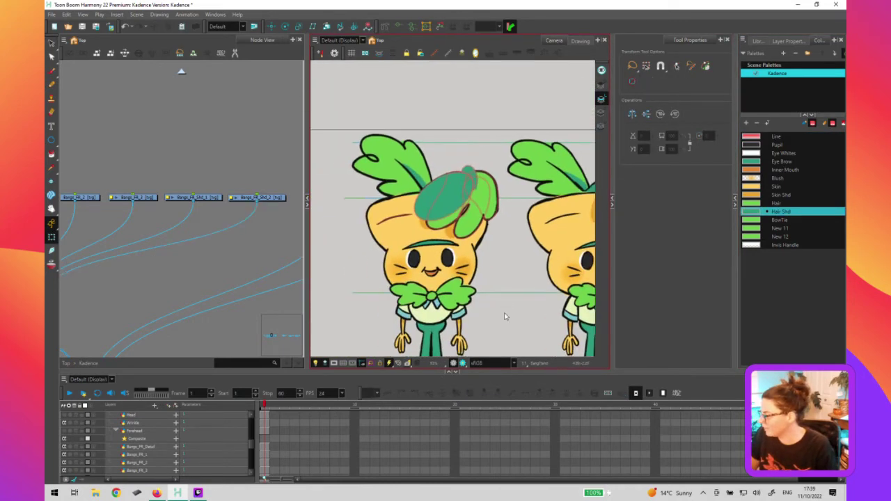
pyautogui.click(435, 200)
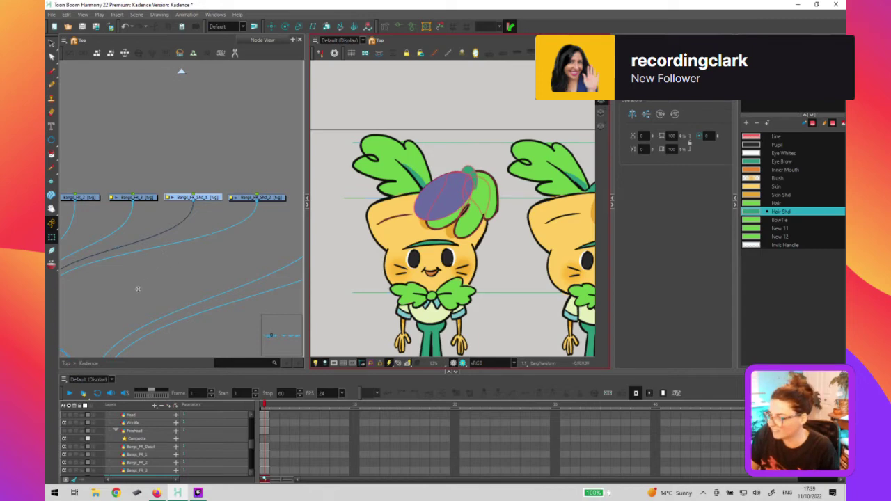
pyautogui.scroll(-1, 125, 308)
pyautogui.moveTo(119, 310); pyautogui.dragTo(98, 276)
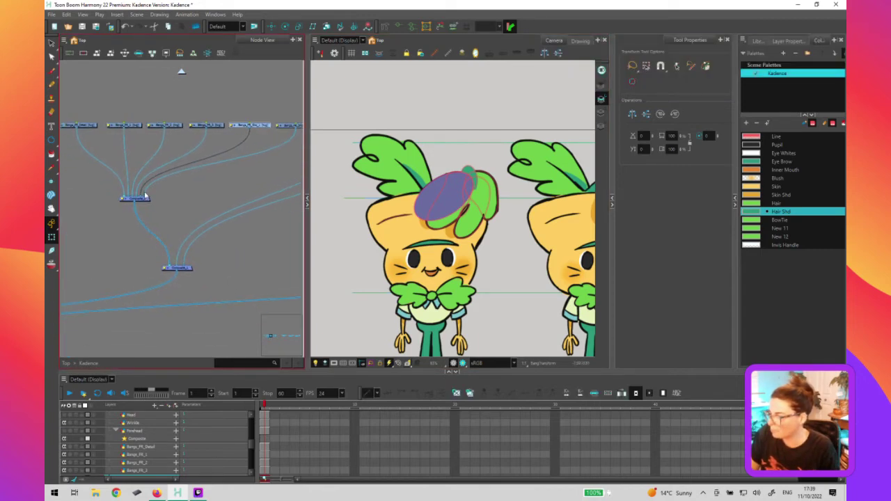
pyautogui.moveTo(141, 182); pyautogui.dragTo(156, 235)
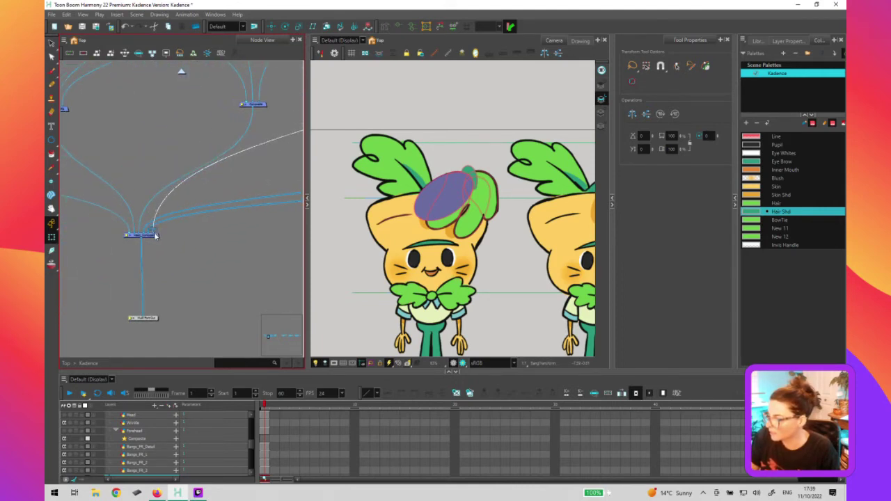
pyautogui.click(180, 302)
# Select the Head, Wrinkle and Forehead nodes and enable all of their drawings
pyautogui.press('1')
pyautogui.press('1')
pyautogui.moveTo(172, 250); pyautogui.dragTo(96, 282)
pyautogui.click(142, 188)
pyautogui.click(109, 161)
pyautogui.moveTo(109, 161); pyautogui.dragTo(164, 133)
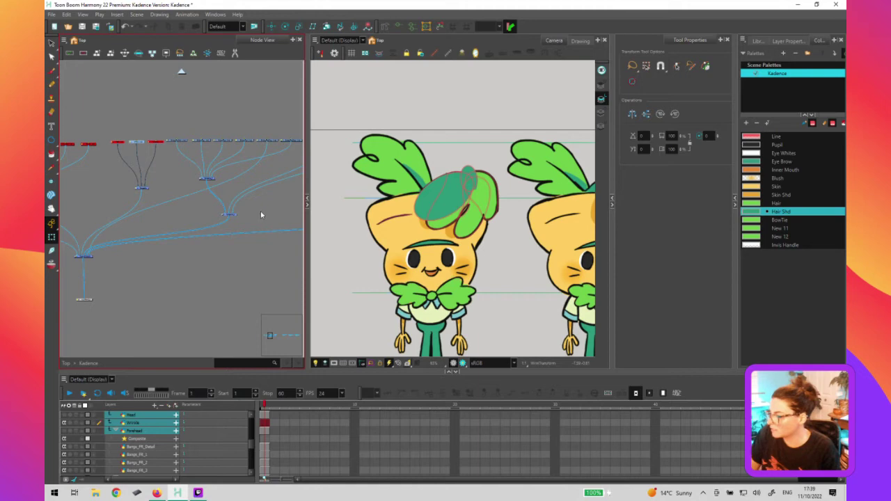
pyautogui.moveTo(254, 200); pyautogui.dragTo(121, 225)
pyautogui.moveTo(229, 219); pyautogui.dragTo(281, 209)
pyautogui.press('2')
pyautogui.press('2')
pyautogui.moveTo(251, 247); pyautogui.dragTo(253, 263)
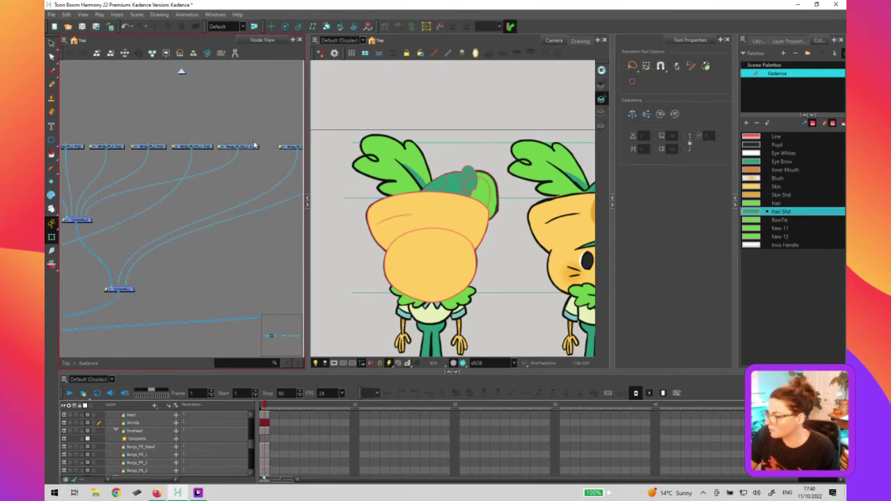
# Reorder the connection of the composite below the front bangs on the head composite so the bangs sit in front of the forehead
pyautogui.moveTo(119, 249); pyautogui.dragTo(224, 207)
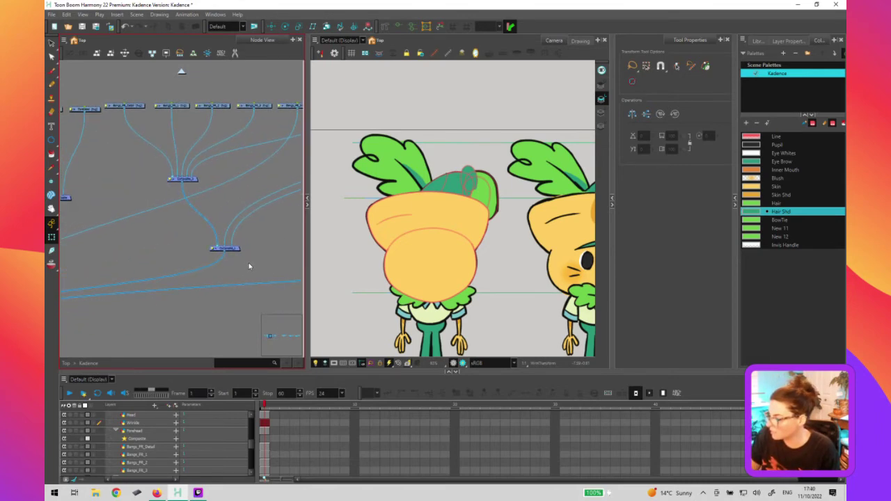
pyautogui.click(225, 248)
pyautogui.moveTo(296, 255); pyautogui.dragTo(326, 191)
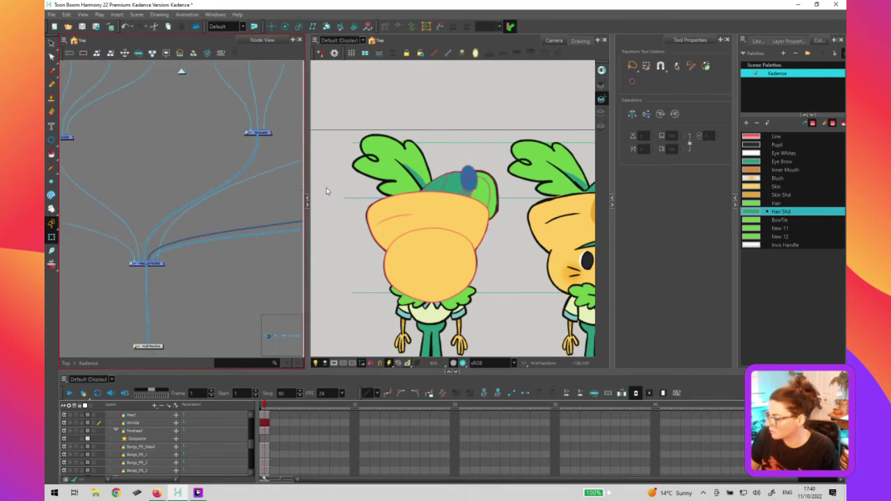
pyautogui.moveTo(145, 260); pyautogui.dragTo(140, 261)
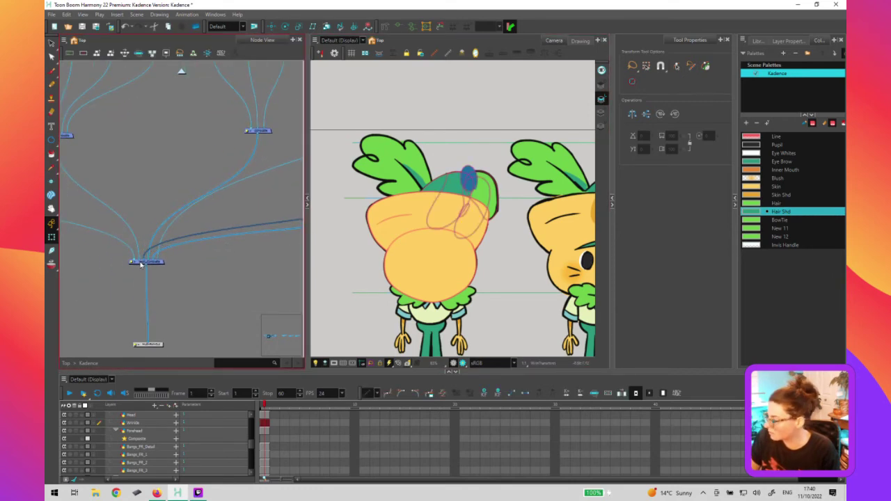
# Select the Bangs_FR_Detail drawing and move its small leaf-shaped outline from the Colour Art layer to the Line Art layer
pyautogui.moveTo(302, 219); pyautogui.dragTo(67, 334)
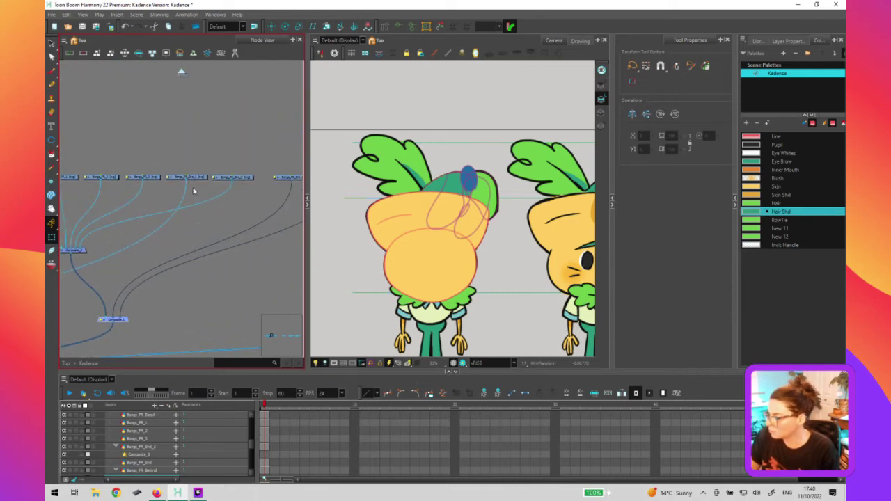
pyautogui.moveTo(198, 196); pyautogui.dragTo(281, 191)
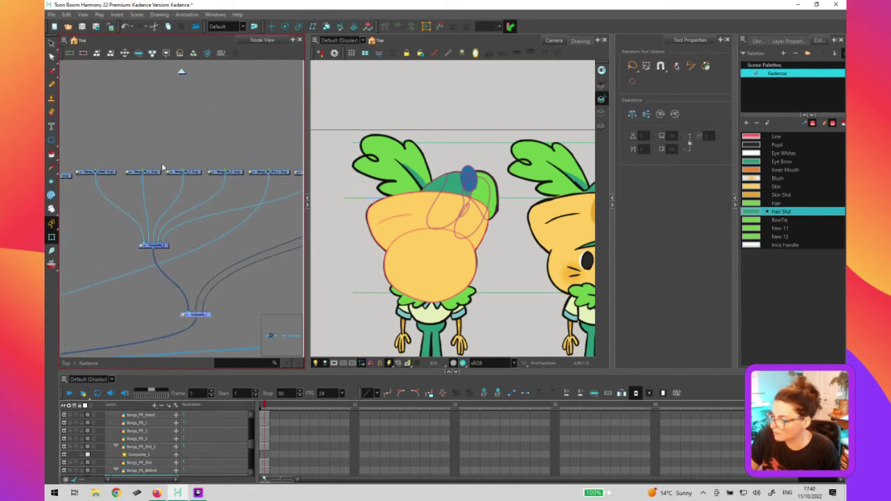
pyautogui.click(145, 173)
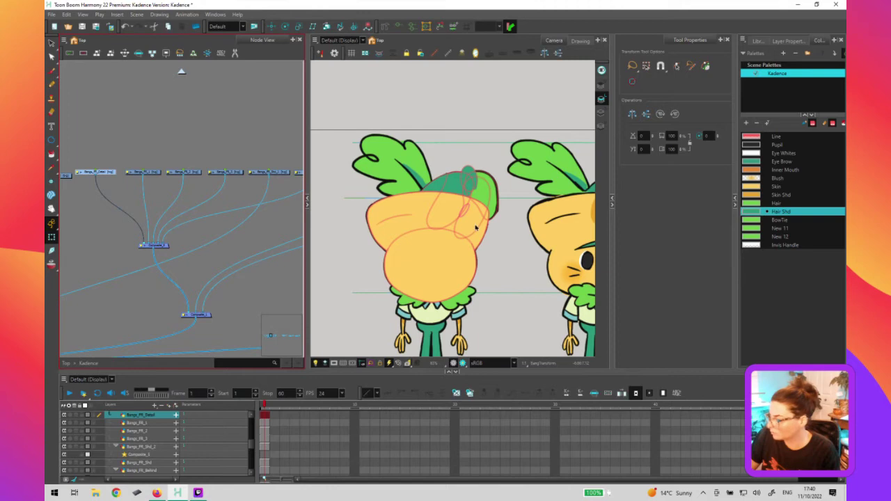
pyautogui.hotkey('alt', 's')
pyautogui.click(601, 112)
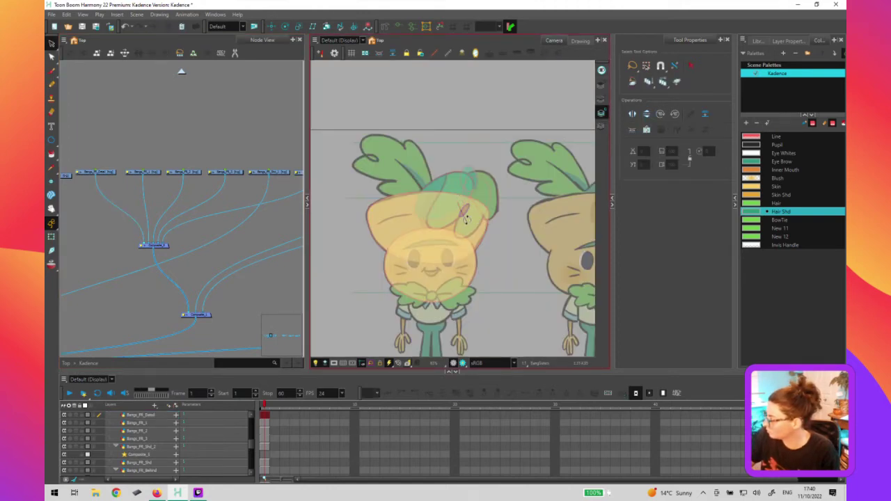
pyautogui.click(464, 213)
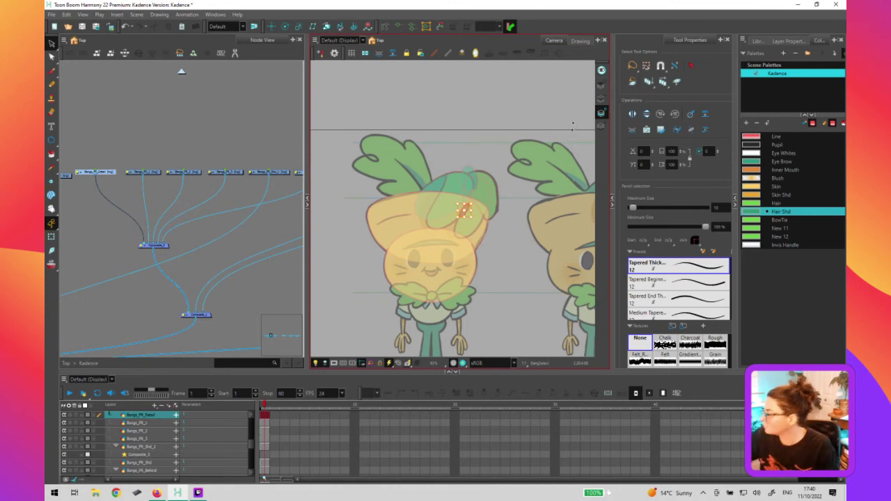
pyautogui.click(569, 134)
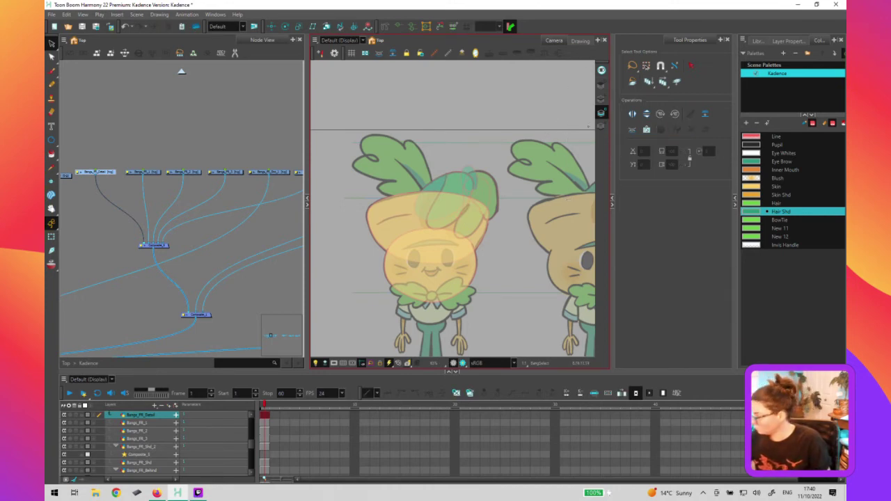
pyautogui.click(602, 99)
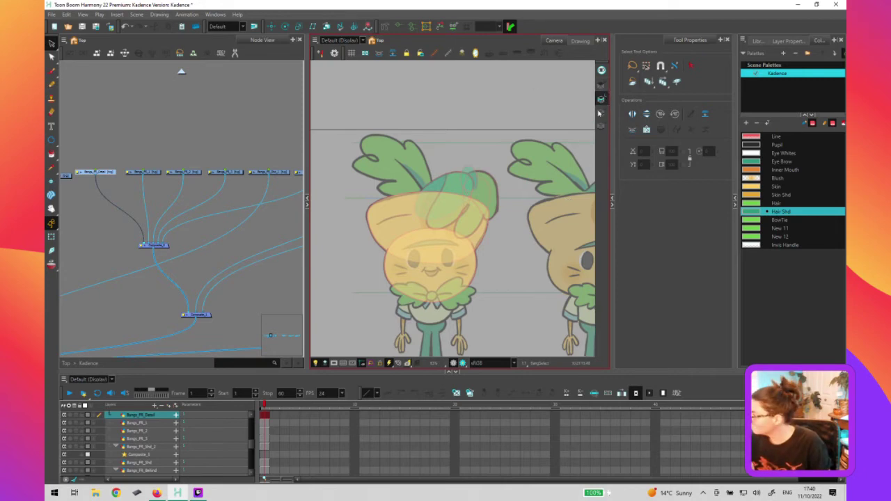
pyautogui.click(469, 215)
pyautogui.click(472, 213)
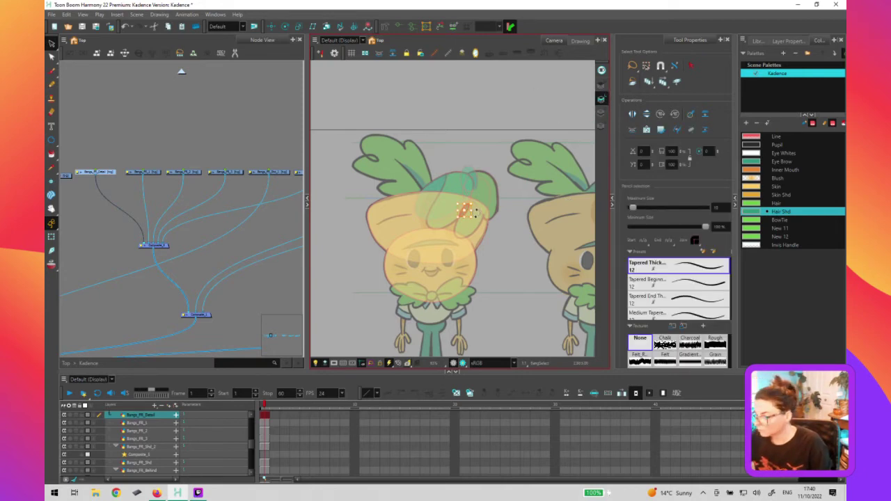
# Reshape the Bangs_FR_Detail outline with the Contour Editor, adjusting its side and nudging its lower tip onto the hair line
pyautogui.scroll(8, 468, 215)
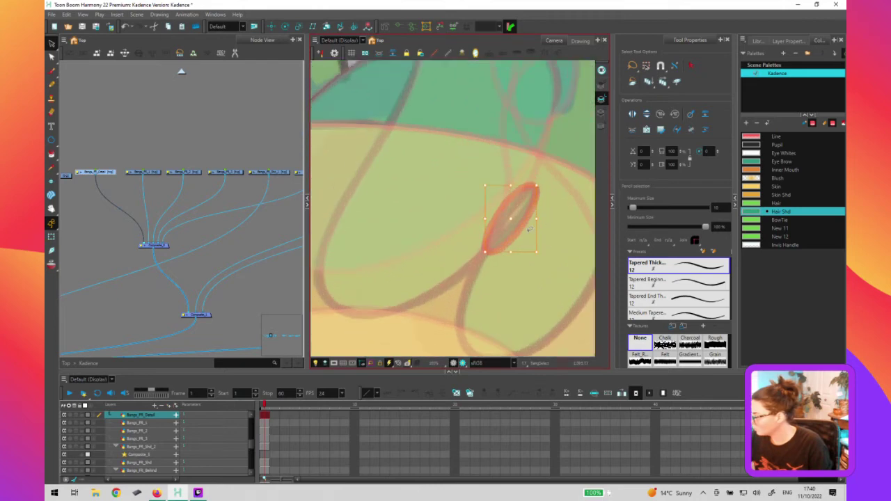
pyautogui.hotkey('alt', 'q')
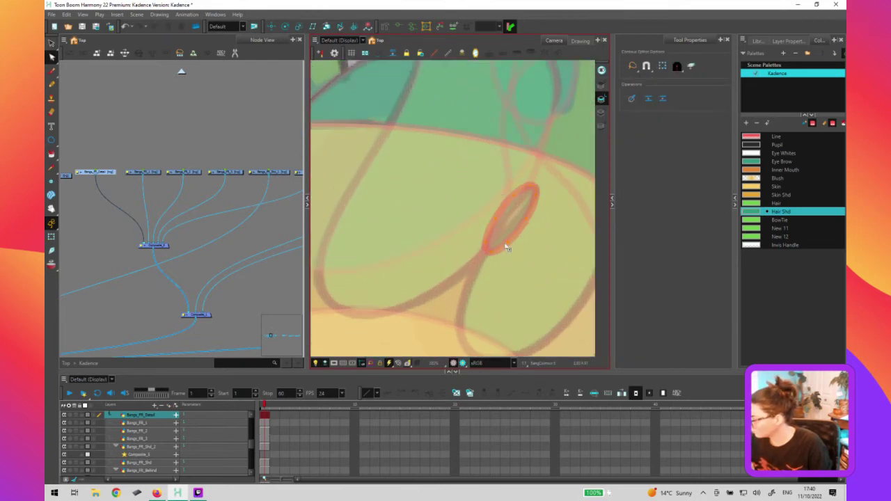
pyautogui.moveTo(516, 243)
pyautogui.mouseDown()
pyautogui.moveTo(479, 240)
pyautogui.moveTo(517, 243)
pyautogui.mouseUp()
pyautogui.click(559, 124)
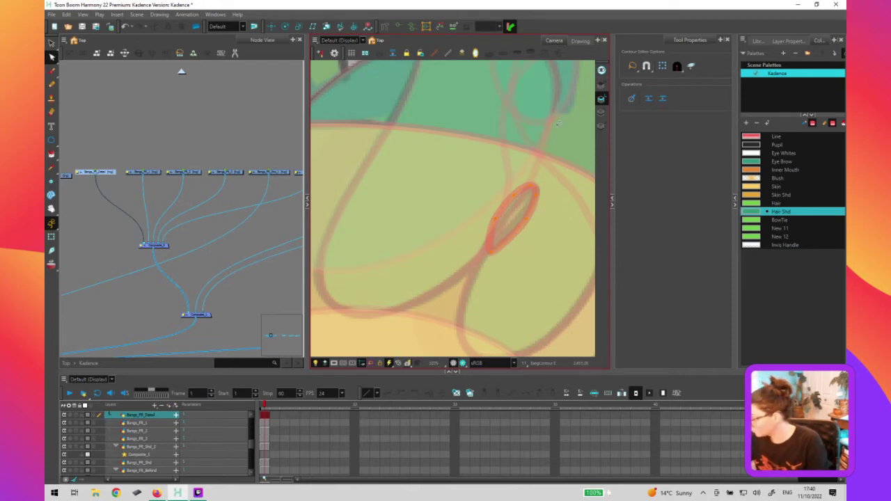
pyautogui.click(492, 253)
pyautogui.press('Left')
pyautogui.press('Left')
pyautogui.press('Up')
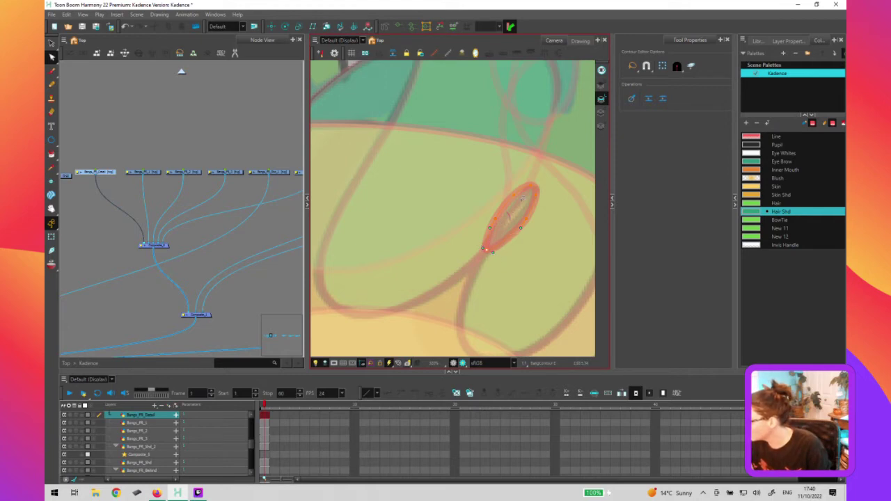
# Pull the inner-left side of the Bangs_FR_Detail contour inward to slim the shape
pyautogui.moveTo(495, 219); pyautogui.dragTo(499, 220)
pyautogui.click(519, 199)
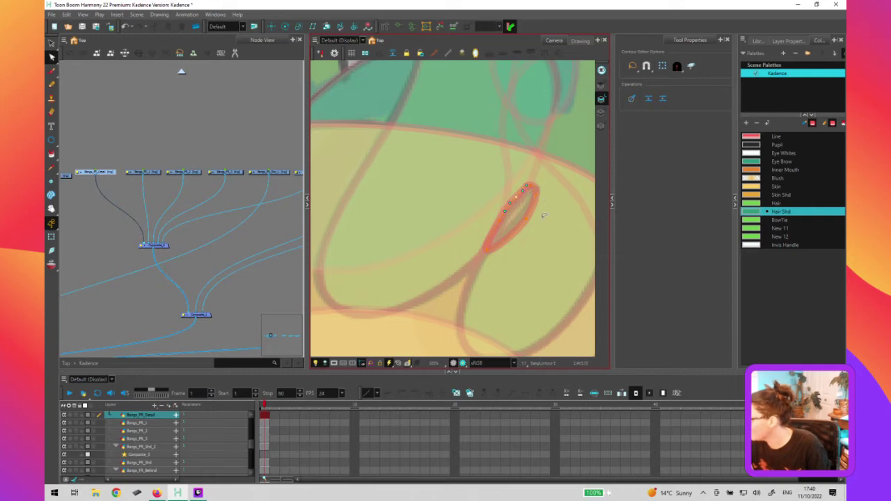
pyautogui.click(526, 221)
pyautogui.hotkey('ctrl', 'z')
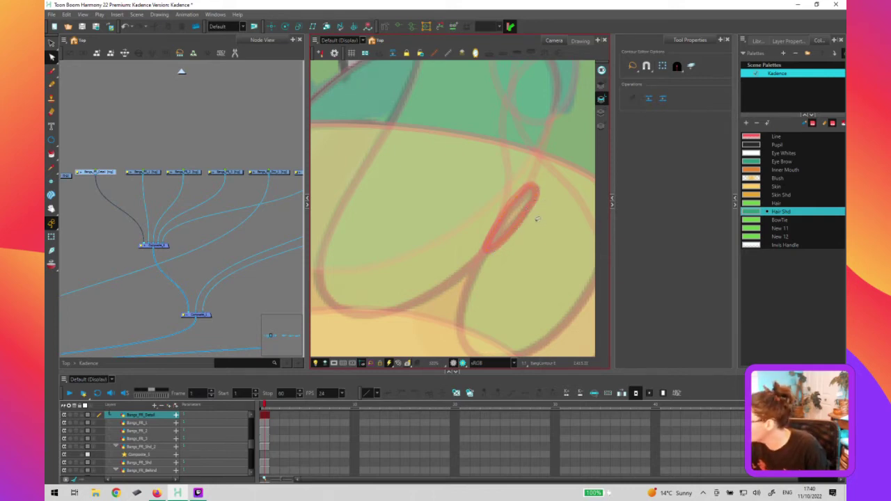
# Delete a contour point near the upper tip of the Bangs_FR_Detail outline and adjust its tip and side curves to match the artwork
pyautogui.click(535, 195)
pyautogui.press('Delete')
pyautogui.moveTo(531, 185)
pyautogui.mouseDown()
pyautogui.moveTo(538, 188)
pyautogui.moveTo(519, 231)
pyautogui.moveTo(542, 189)
pyautogui.mouseUp()
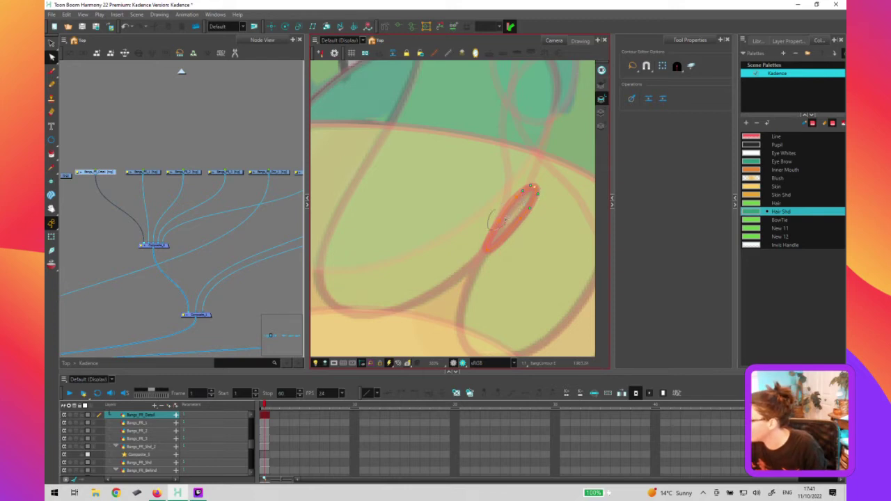
pyautogui.click(497, 220)
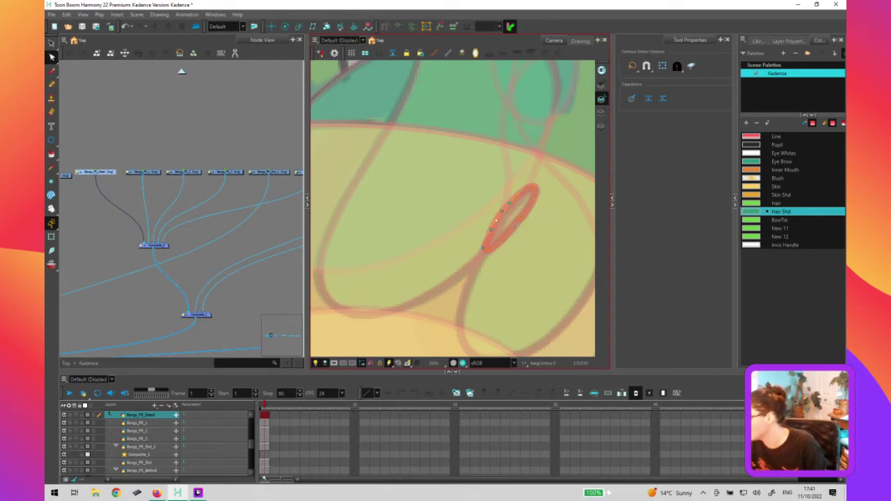
pyautogui.moveTo(522, 219); pyautogui.dragTo(524, 223)
pyautogui.click(520, 207)
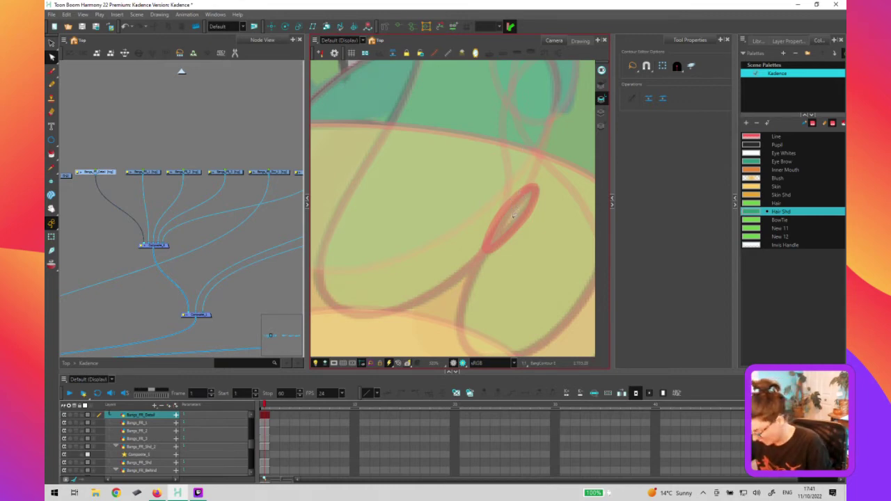
# Recolour the fill inside the leaf-shaped Bangs_FR_Detail outline with the Hair colour on the Colour Art layer
pyautogui.click(512, 216)
pyautogui.hotkey('alt', 's')
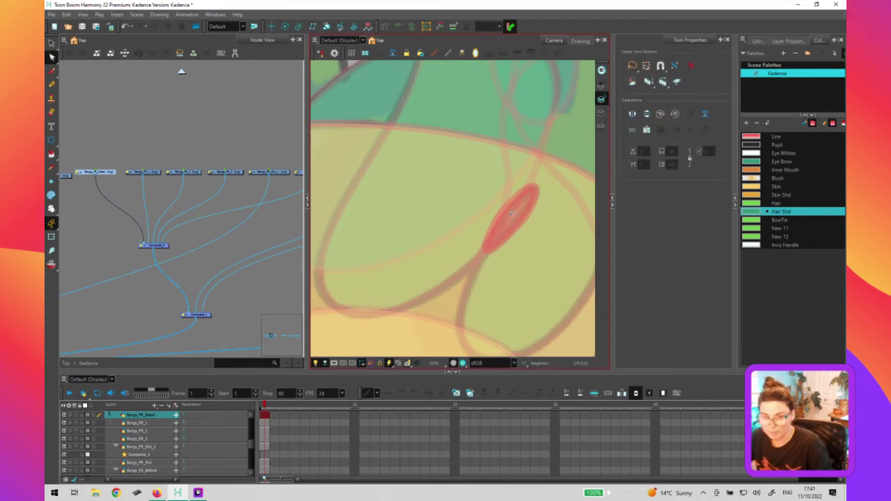
pyautogui.click(511, 220)
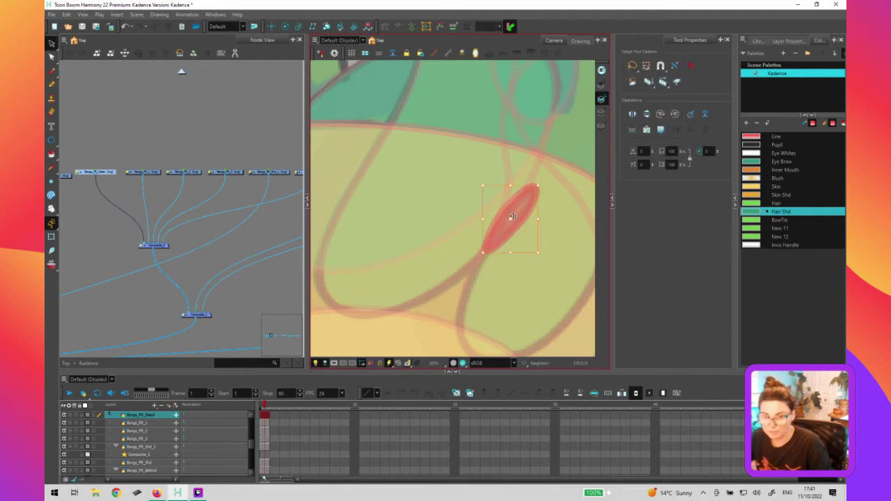
pyautogui.click(788, 203)
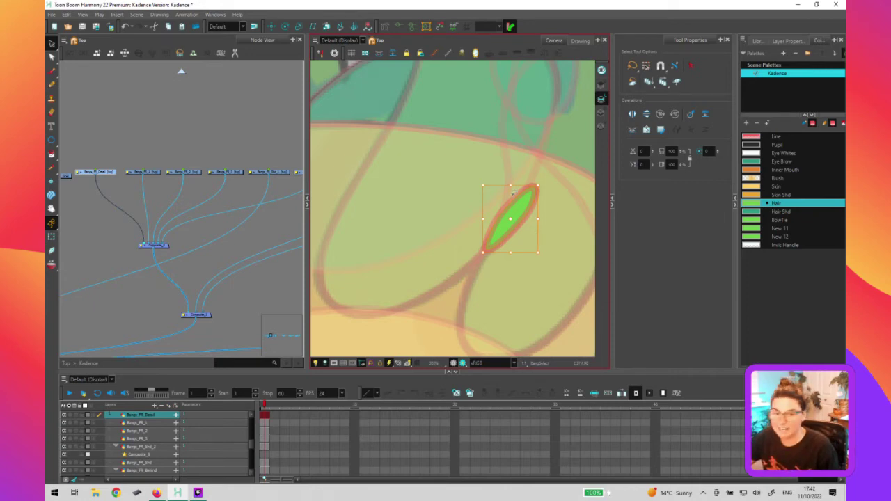
pyautogui.click(156, 145)
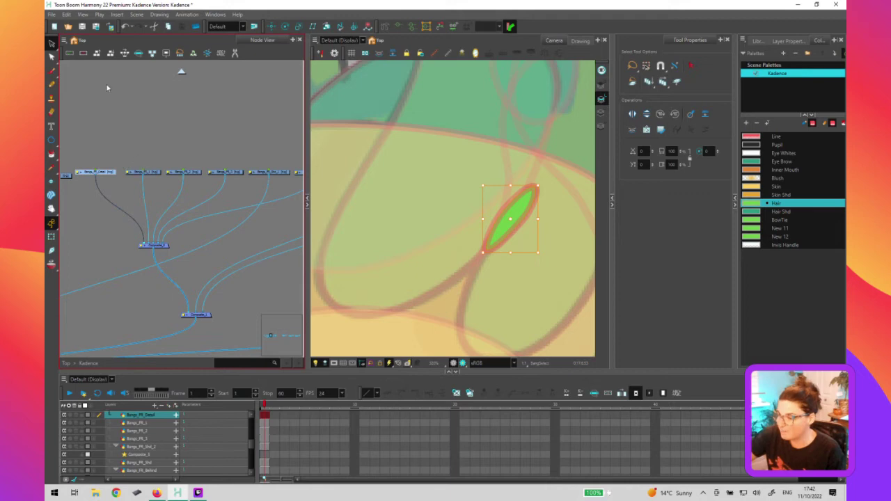
pyautogui.click(148, 171)
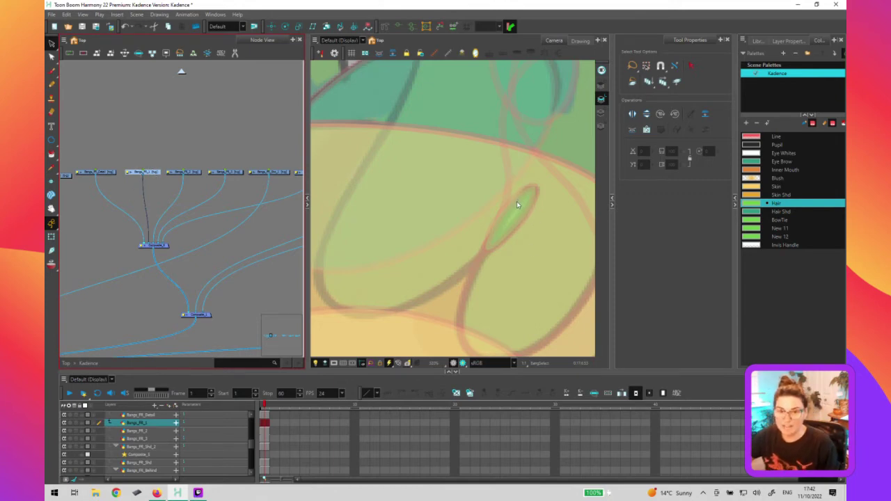
pyautogui.scroll(-2, 516, 202)
pyautogui.click(518, 198)
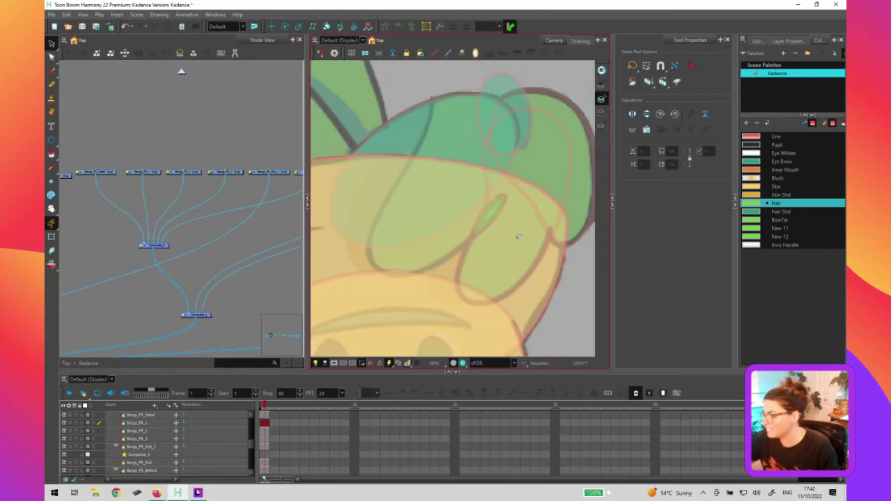
pyautogui.click(98, 171)
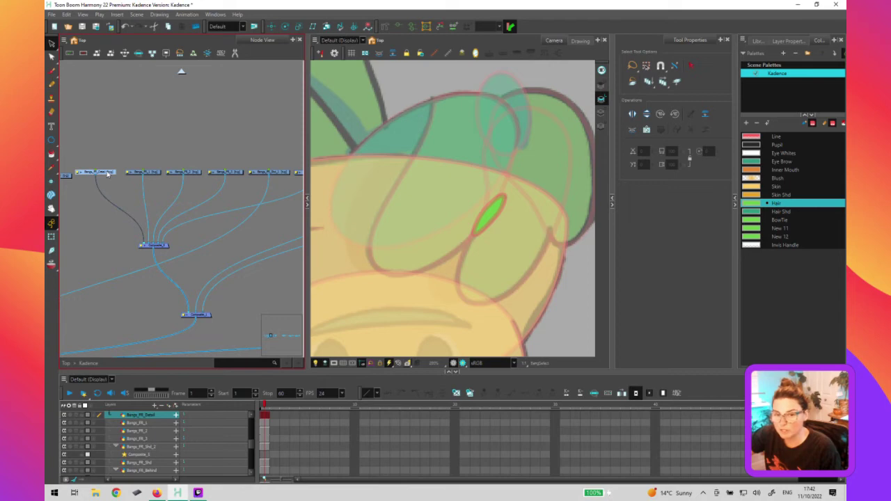
pyautogui.moveTo(107, 174); pyautogui.dragTo(112, 172)
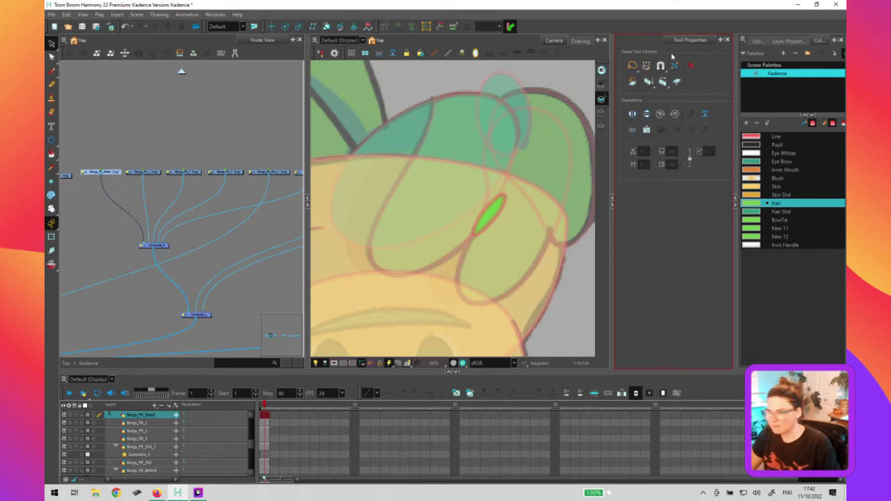
pyautogui.click(106, 160)
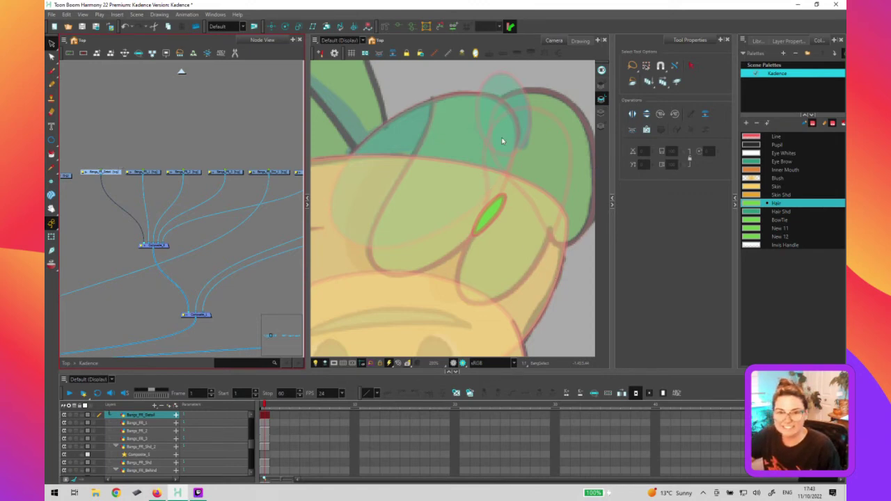
pyautogui.click(492, 193)
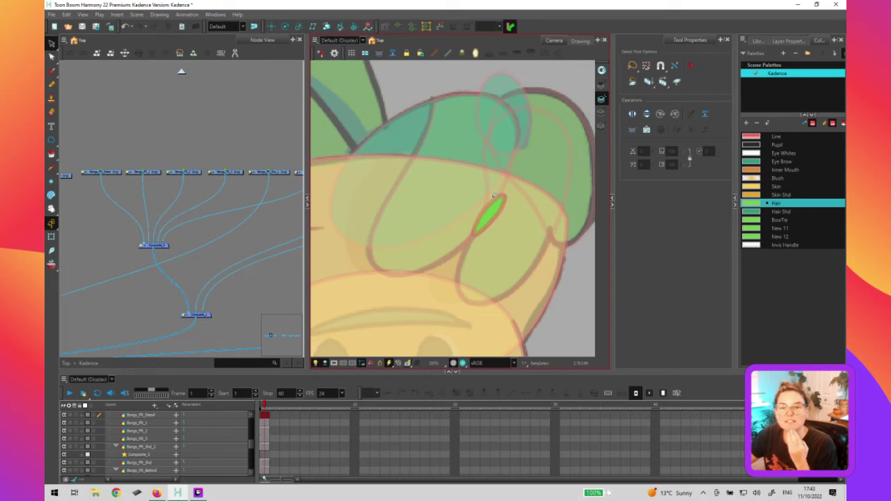
pyautogui.click(127, 176)
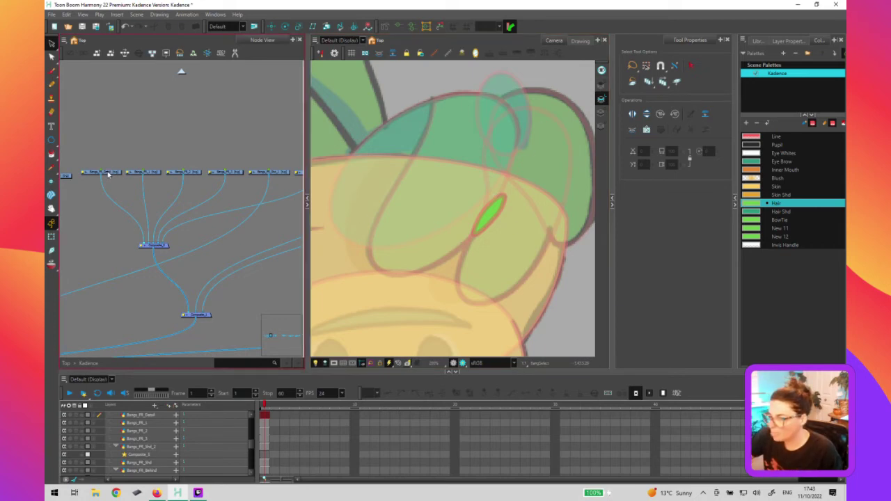
pyautogui.click(114, 174)
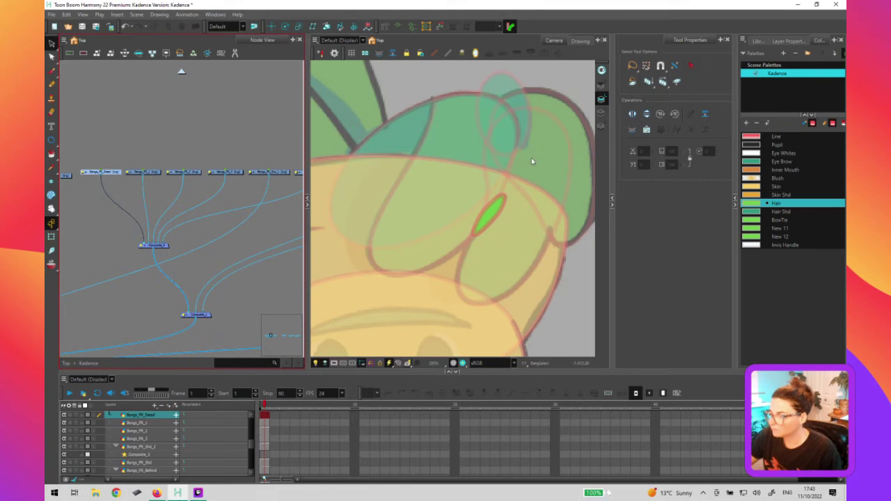
pyautogui.hotkey('ctrl', 'z')
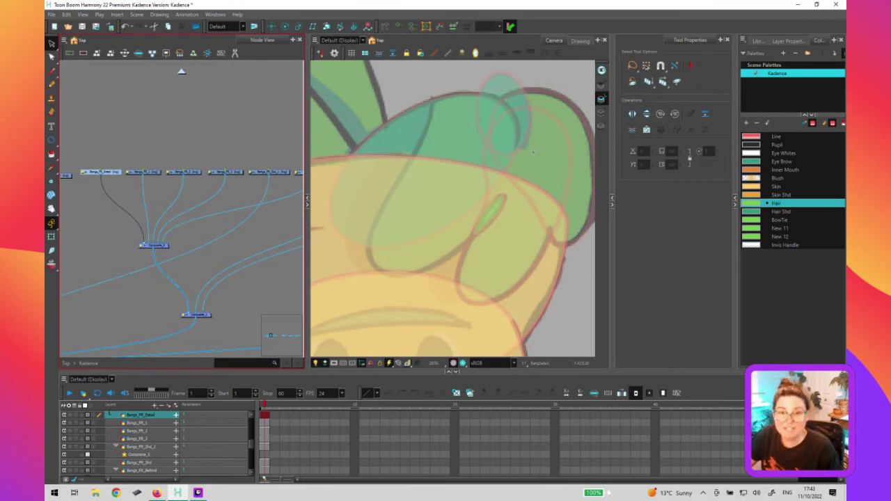
pyautogui.click(533, 152)
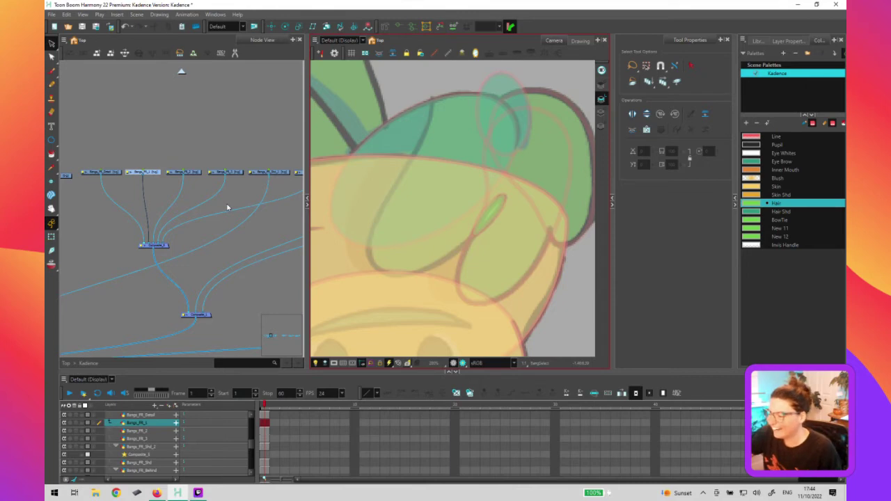
pyautogui.click(157, 190)
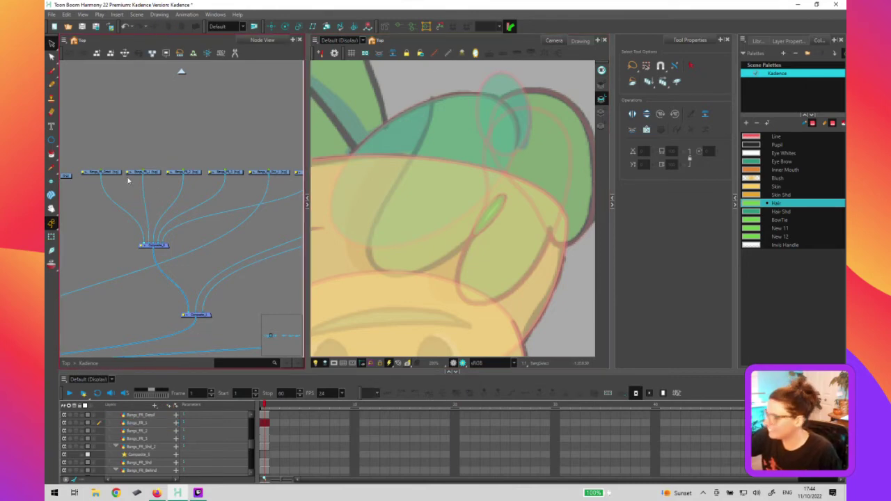
# Switch the Bangs_FR_1 drawing to its Colour Art layer and recolour its fill with the Hair colour
pyautogui.click(153, 173)
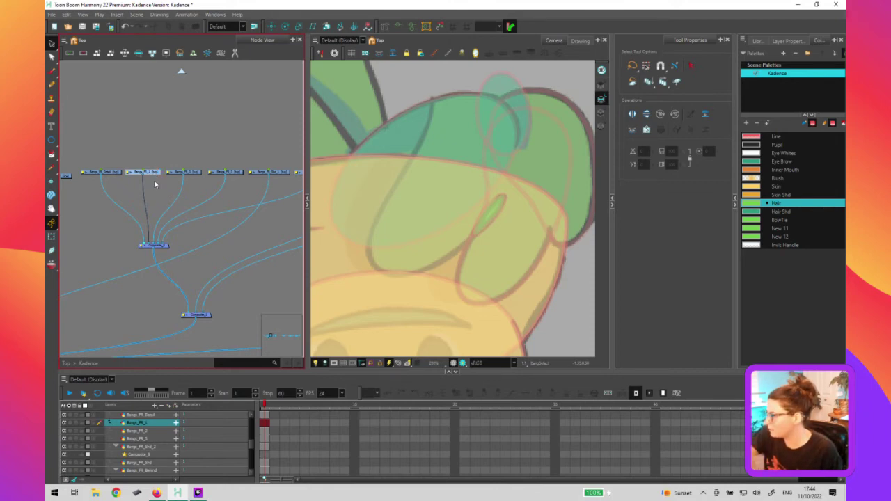
pyautogui.click(509, 216)
pyautogui.click(505, 201)
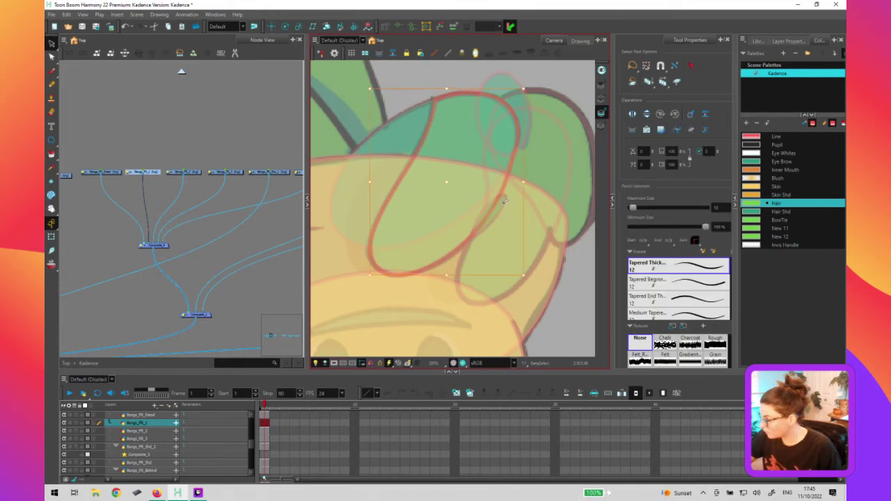
pyautogui.press('Delete')
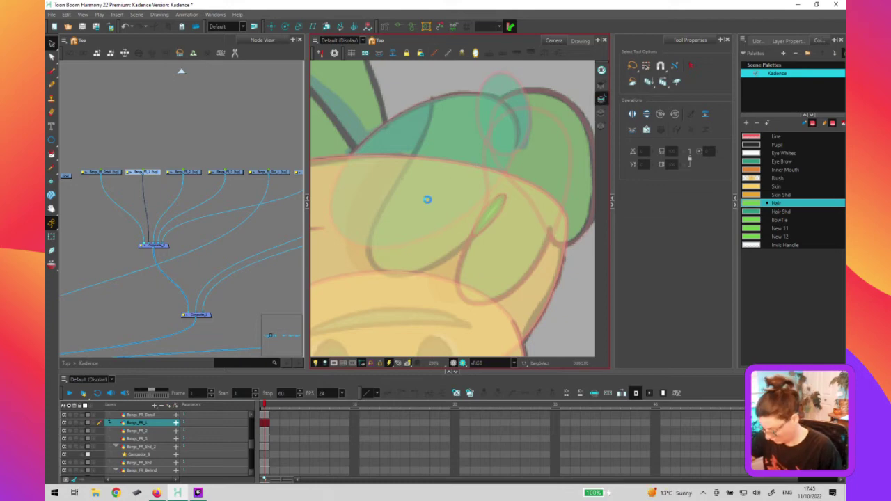
pyautogui.hotkey('ctrl', 'z')
pyautogui.press('Escape')
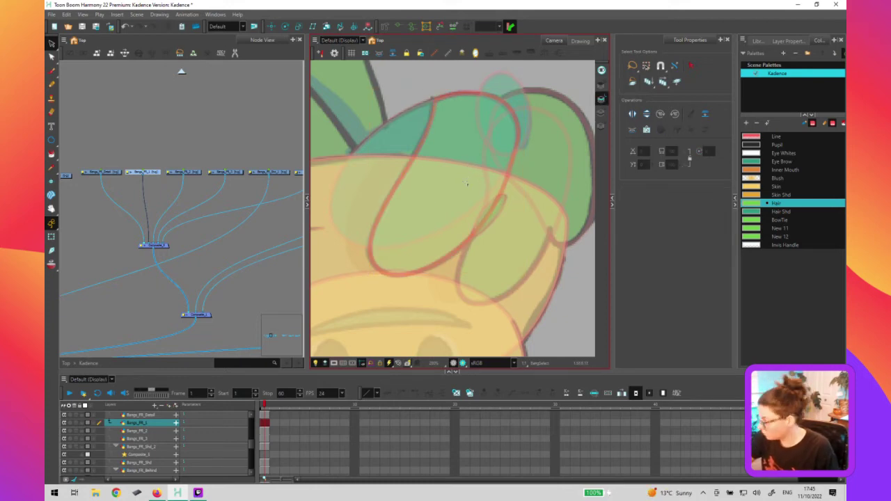
pyautogui.click(466, 184)
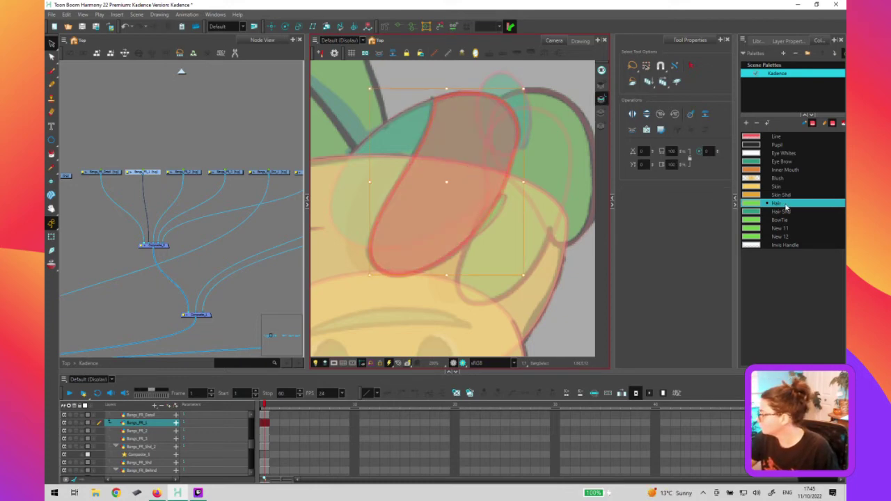
pyautogui.click(447, 179)
# Recolour the Colour Art fills of the Bangs_FR_2 and Bangs_FR_3 drawings with the Hair colour
pyautogui.click(195, 171)
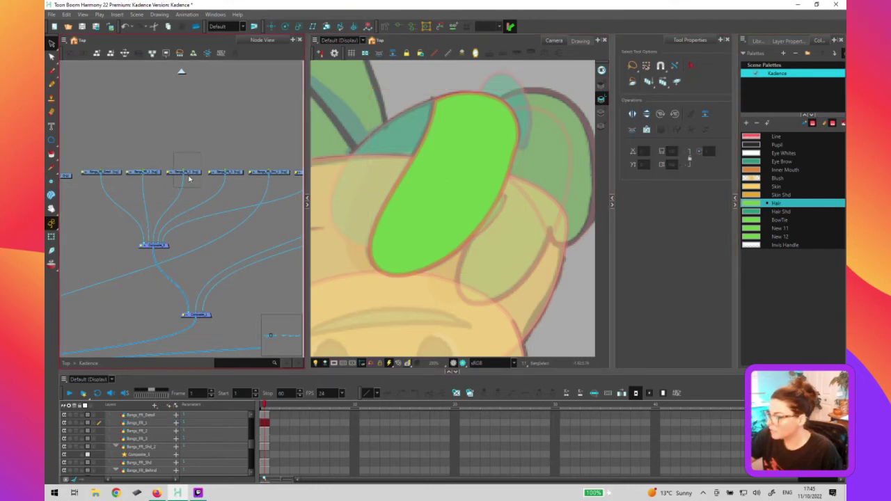
pyautogui.click(531, 190)
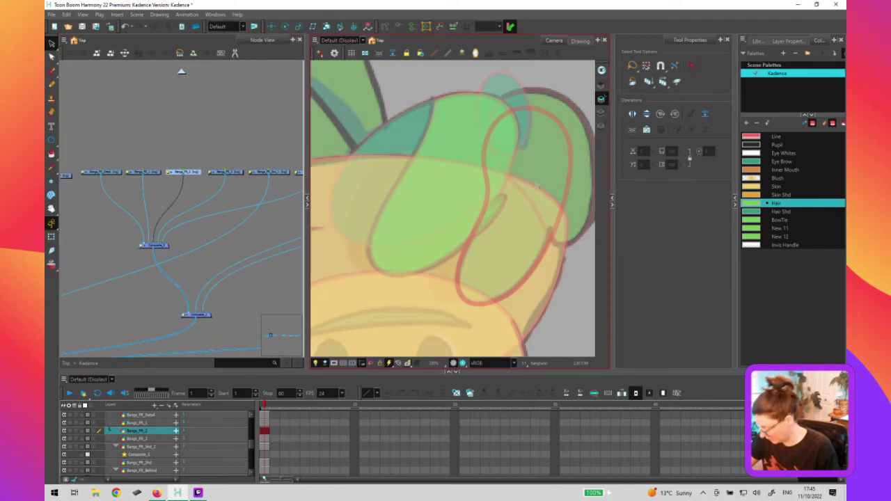
pyautogui.click(538, 186)
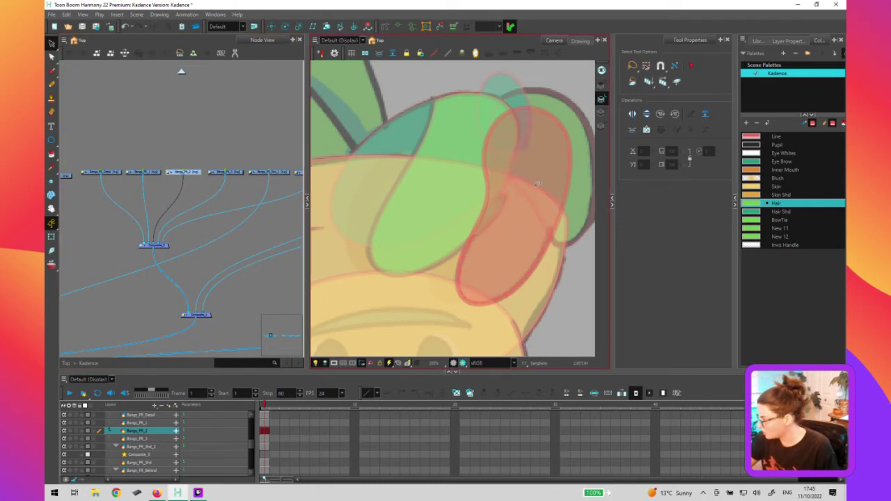
pyautogui.click(778, 203)
pyautogui.click(236, 173)
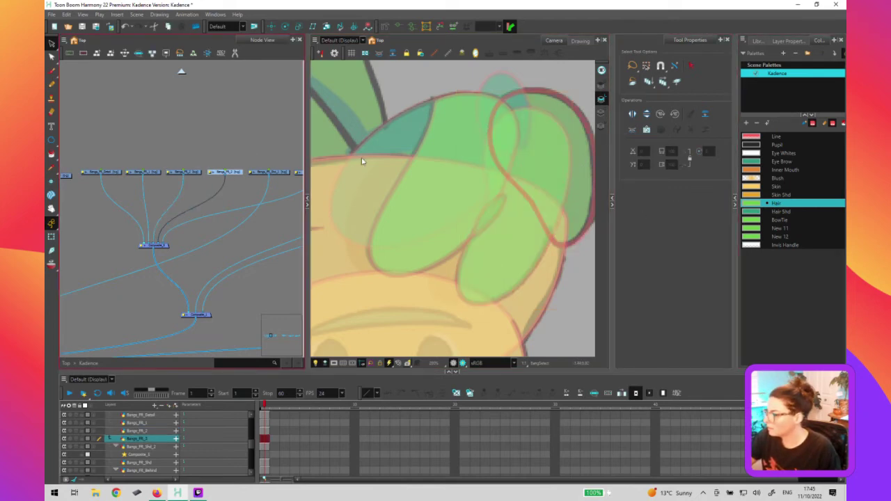
pyautogui.click(550, 155)
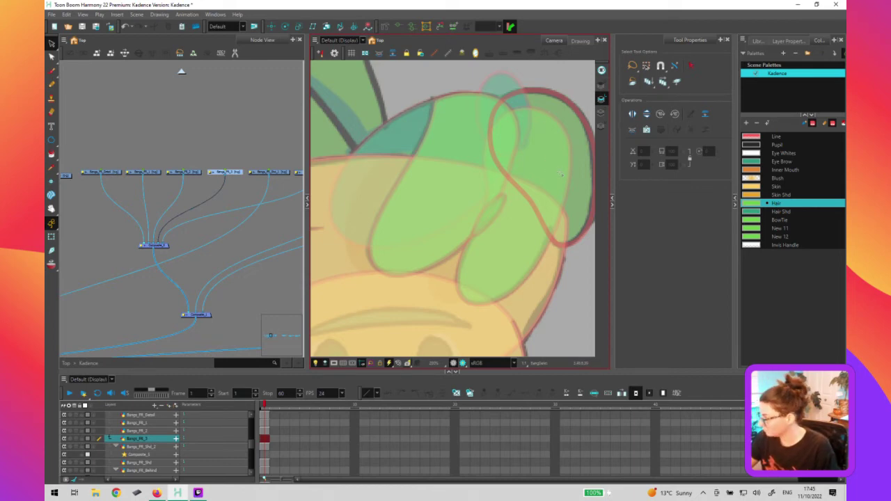
pyautogui.click(536, 237)
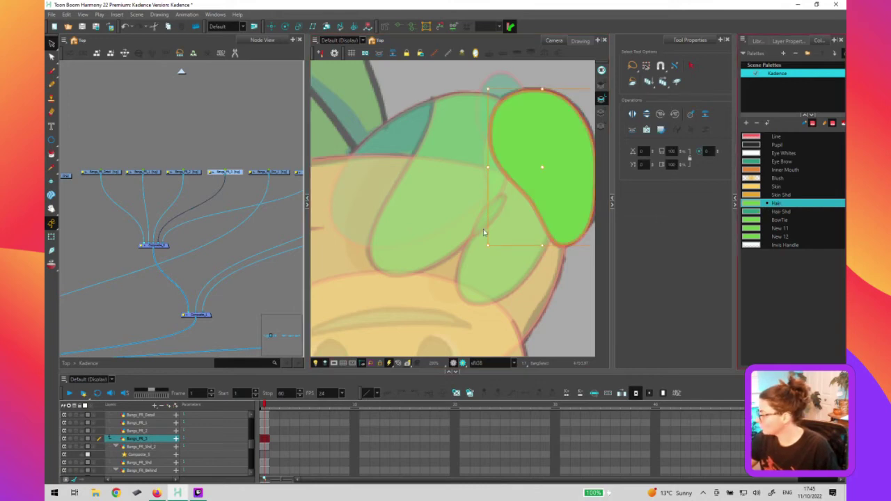
# Save the scene and show the whole character in the Camera view with the Transform tool and nothing selected
pyautogui.click(281, 173)
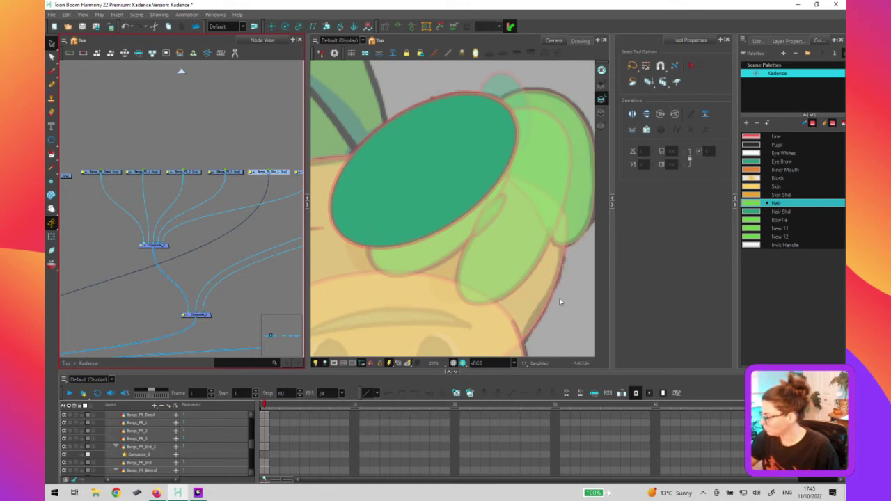
pyautogui.scroll(-5, 556, 281)
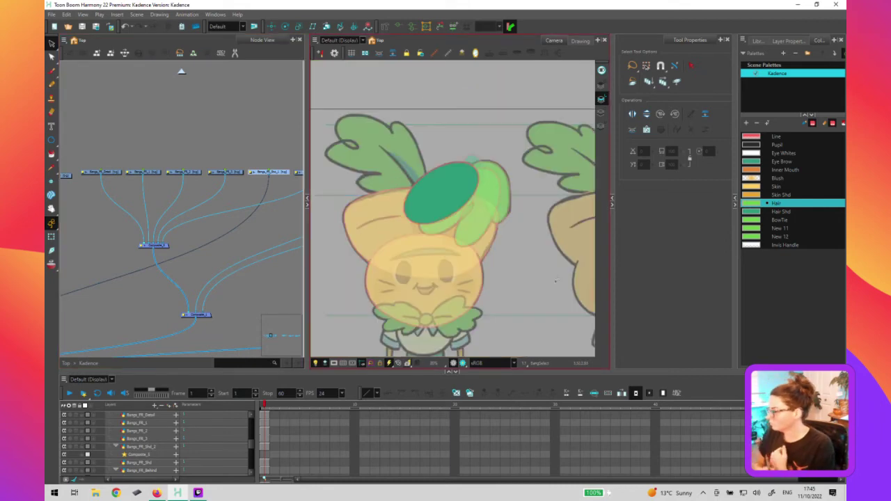
pyautogui.hotkey('shift', 't')
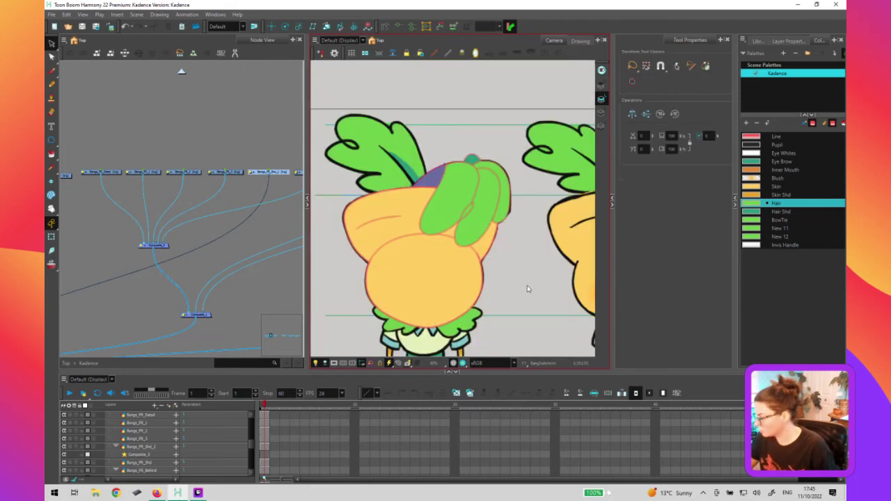
pyautogui.click(514, 292)
pyautogui.click(526, 289)
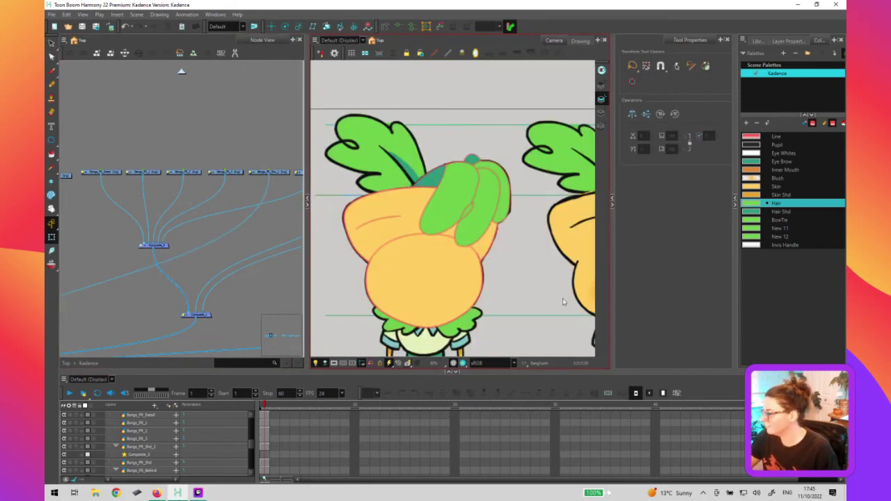
# Select every node in the network and enable all the disabled drawing nodes
pyautogui.click(190, 275)
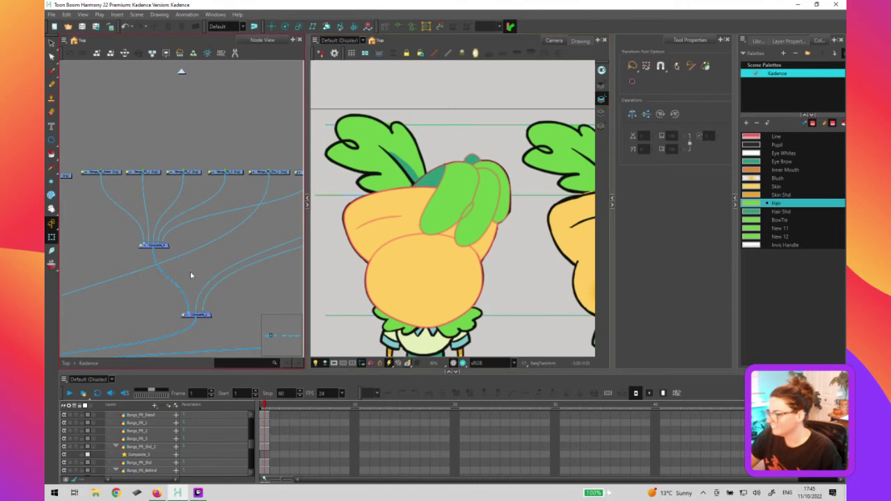
pyautogui.press('1')
pyautogui.press('1')
pyautogui.press('1')
pyautogui.moveTo(132, 299); pyautogui.dragTo(257, 269)
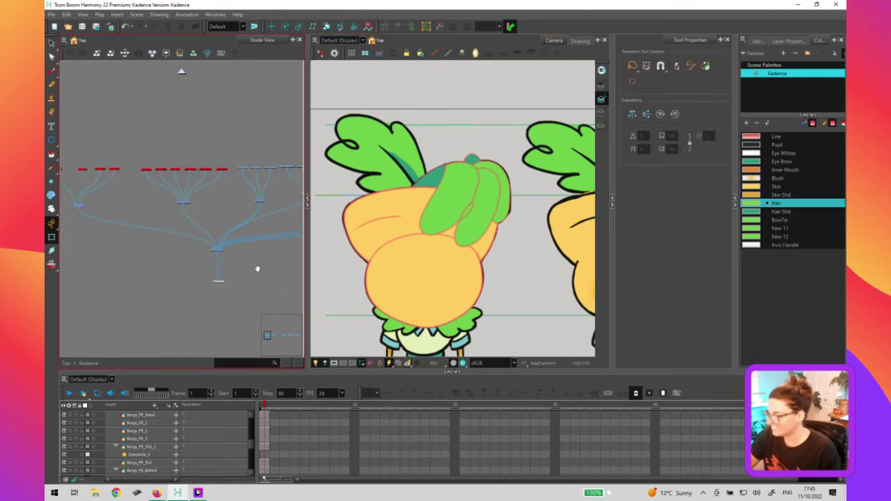
pyautogui.hotkey('ctrl', 'a')
pyautogui.press('a')
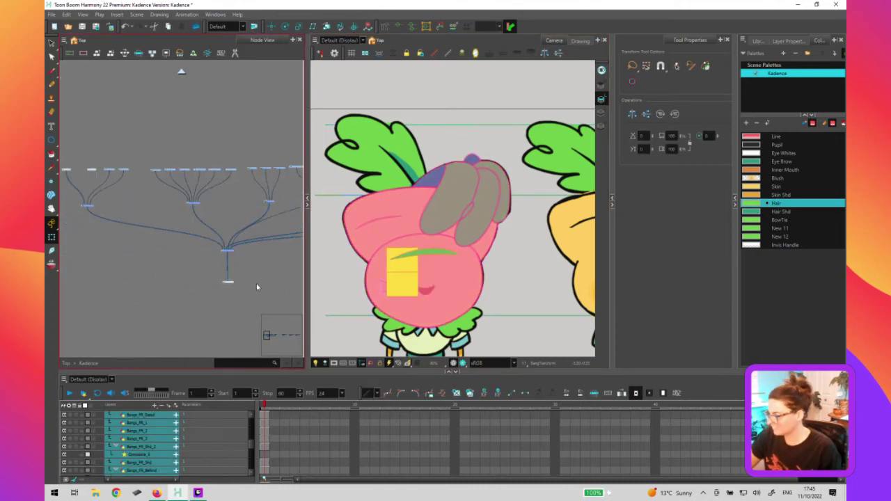
pyautogui.click(256, 283)
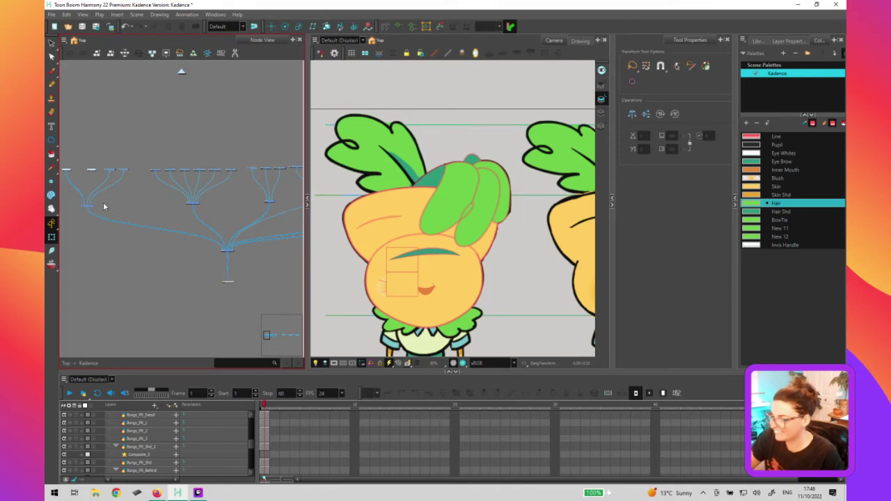
# Select the three group composites that feed the main composite and disable them
pyautogui.moveTo(75, 199); pyautogui.dragTo(287, 219)
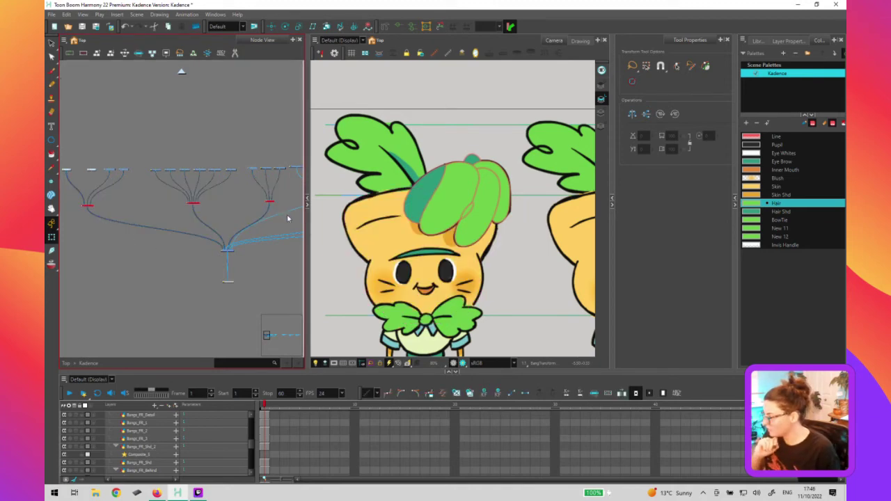
# Disable Composite_3, the composite that gathers the front bangs drawings in the node network
pyautogui.moveTo(147, 236); pyautogui.dragTo(20, 240)
pyautogui.press('2')
pyautogui.press('2')
pyautogui.press('2')
pyautogui.press('2')
pyautogui.moveTo(268, 190); pyautogui.dragTo(185, 225)
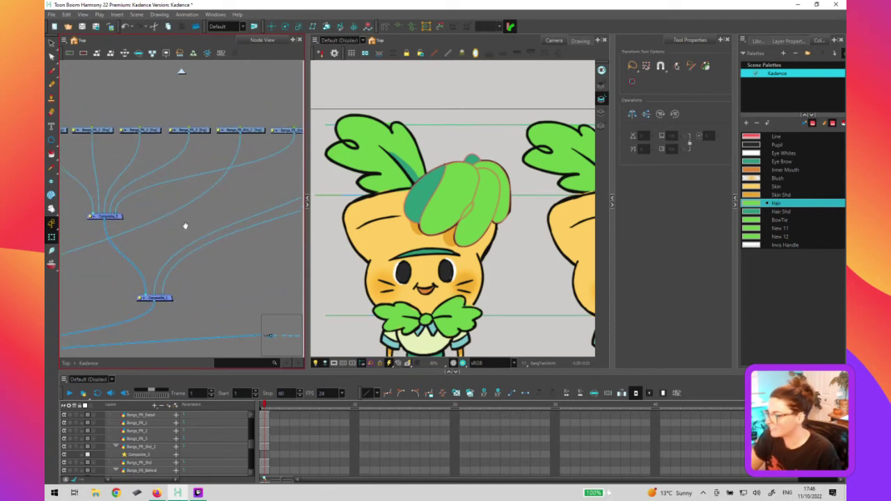
pyautogui.click(106, 217)
pyautogui.moveTo(244, 233); pyautogui.dragTo(122, 233)
pyautogui.moveTo(163, 265); pyautogui.dragTo(96, 277)
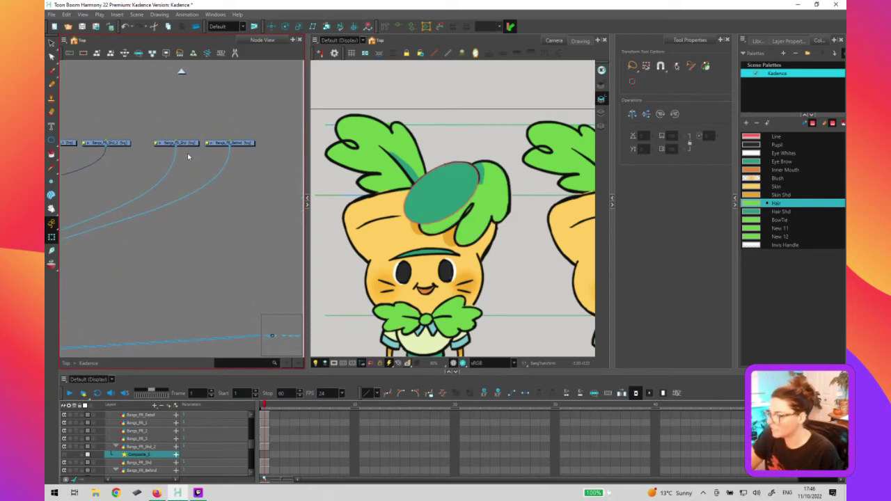
# Disable the Bangs_FR_Shd and Bangs_FR_Behind drawing nodes, and enable both again
pyautogui.click(190, 132)
pyautogui.moveTo(148, 117); pyautogui.dragTo(258, 164)
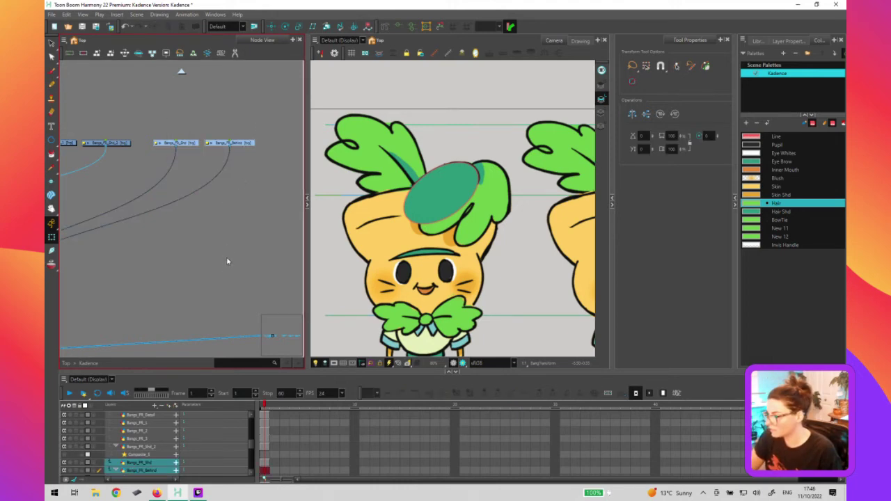
pyautogui.press('d')
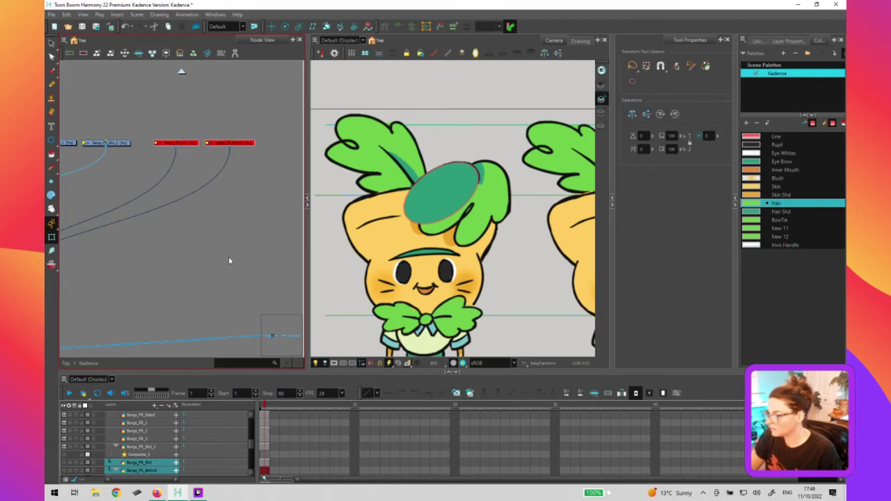
pyautogui.click(227, 269)
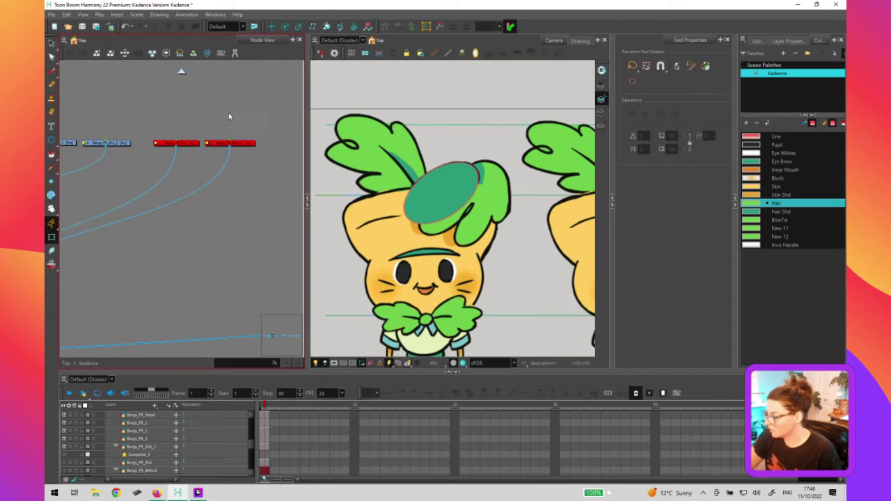
pyautogui.moveTo(226, 126); pyautogui.dragTo(168, 168)
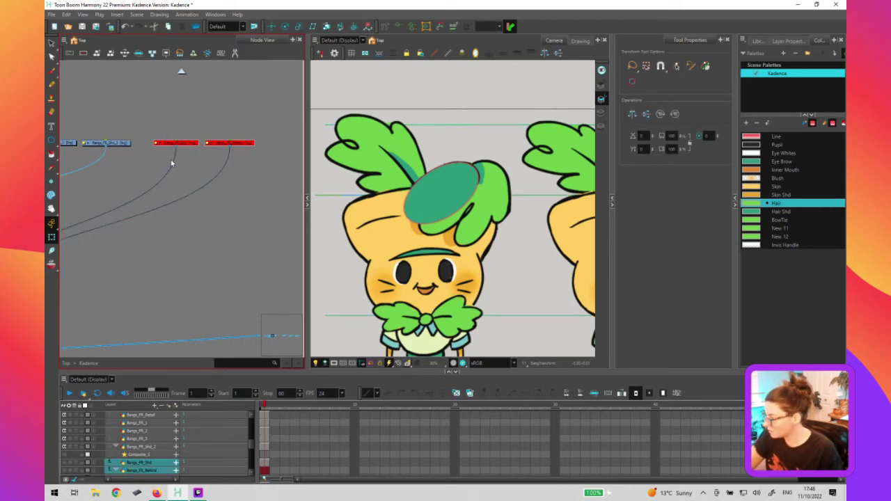
pyautogui.click(117, 187)
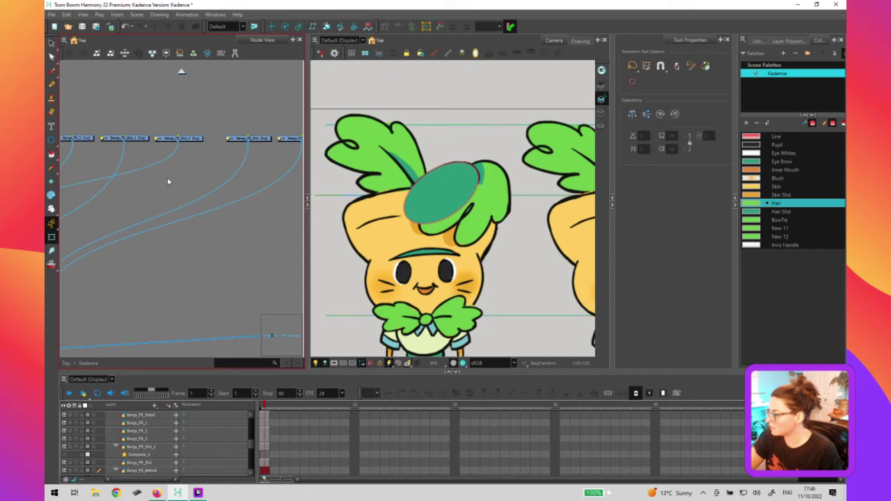
# Try deleting the large green ellipse from the Bangs_FR_Shd_1 drawing, and undo the deletion
pyautogui.click(131, 138)
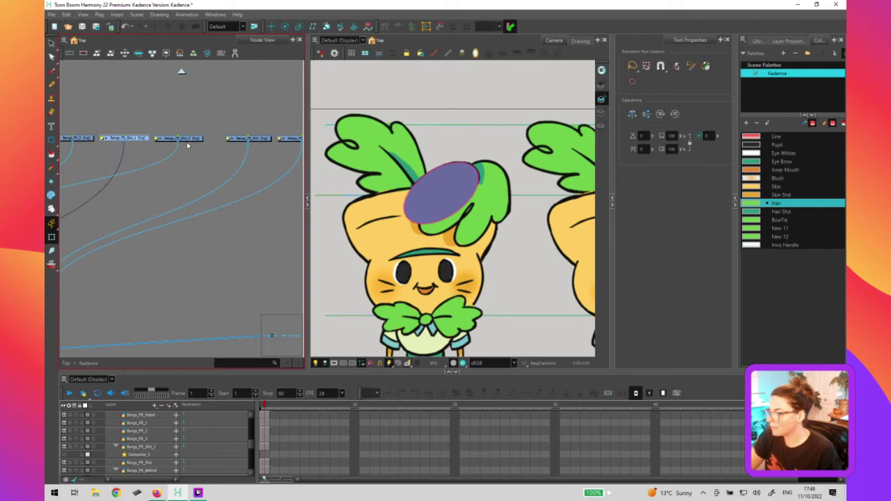
pyautogui.moveTo(199, 173); pyautogui.dragTo(163, 174)
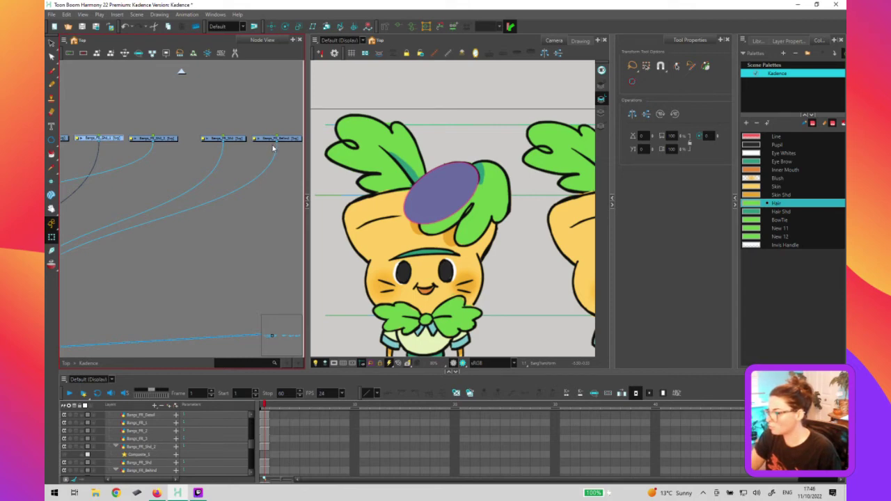
pyautogui.click(411, 237)
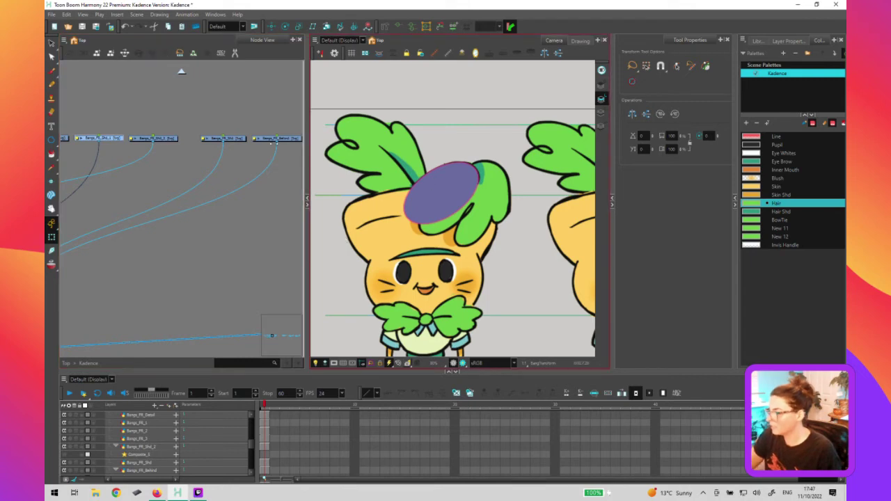
pyautogui.click(228, 186)
pyautogui.click(105, 138)
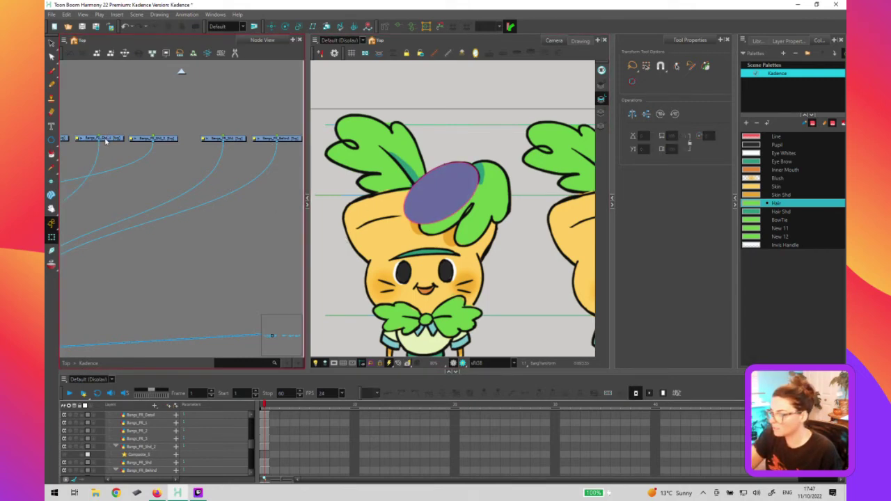
pyautogui.click(451, 196)
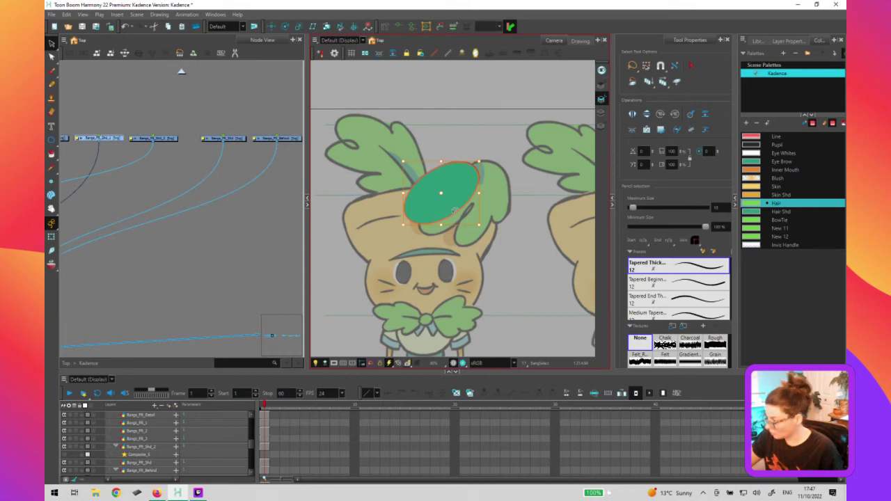
pyautogui.press('Delete')
pyautogui.click(291, 138)
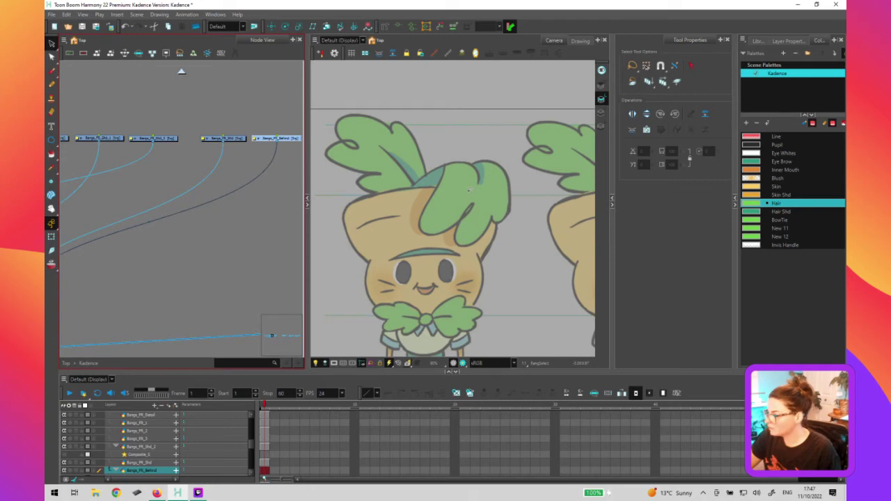
pyautogui.hotkey('ctrl', 'z')
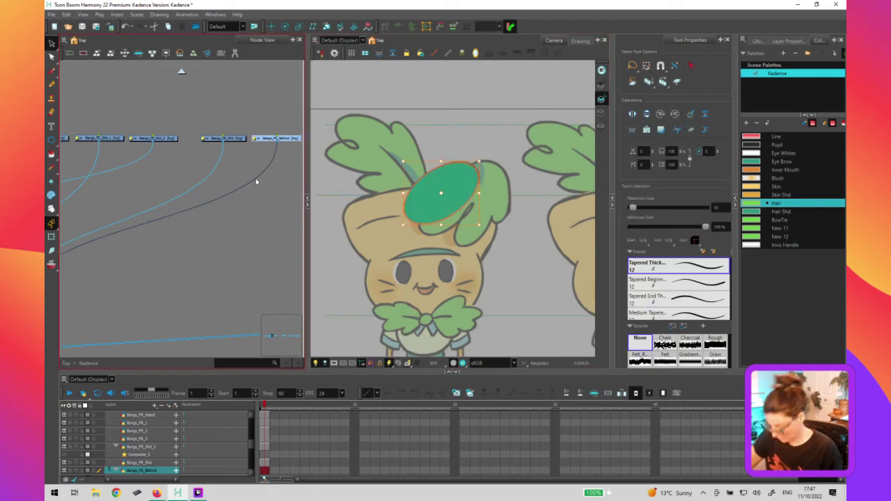
# Reconnect the Bangs_FR_Shd_2 drawing node from Composite_3 to Composite_1, just after the Composite_3 input
pyautogui.click(234, 141)
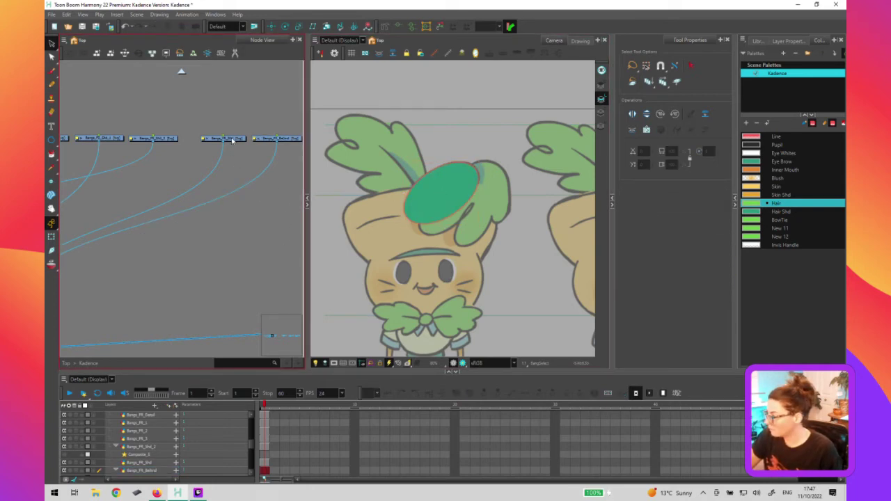
pyautogui.click(230, 140)
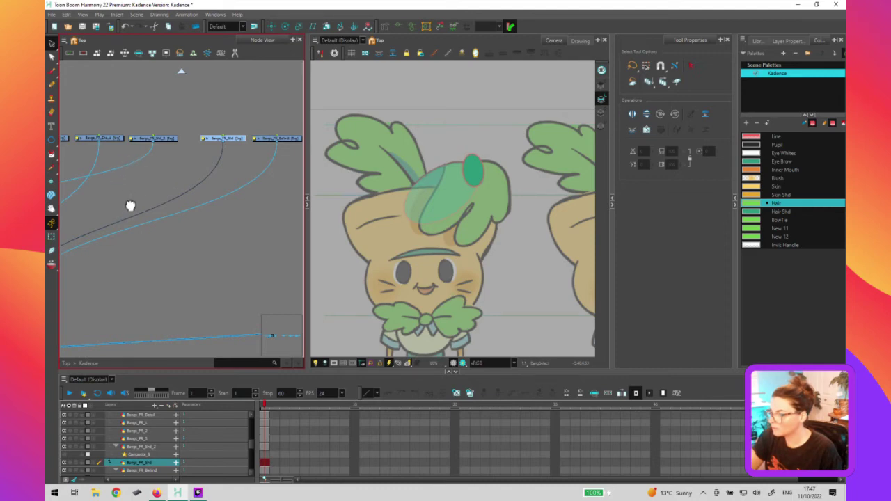
pyautogui.press('b')
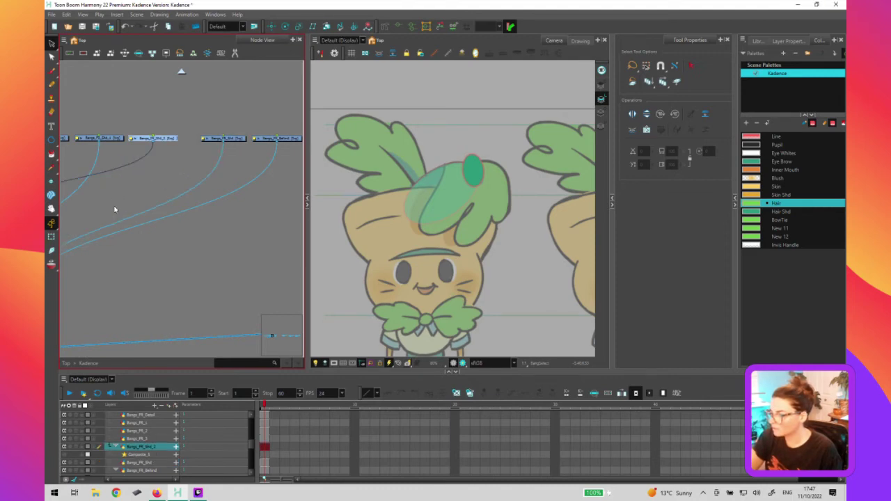
pyautogui.moveTo(82, 177); pyautogui.dragTo(125, 259)
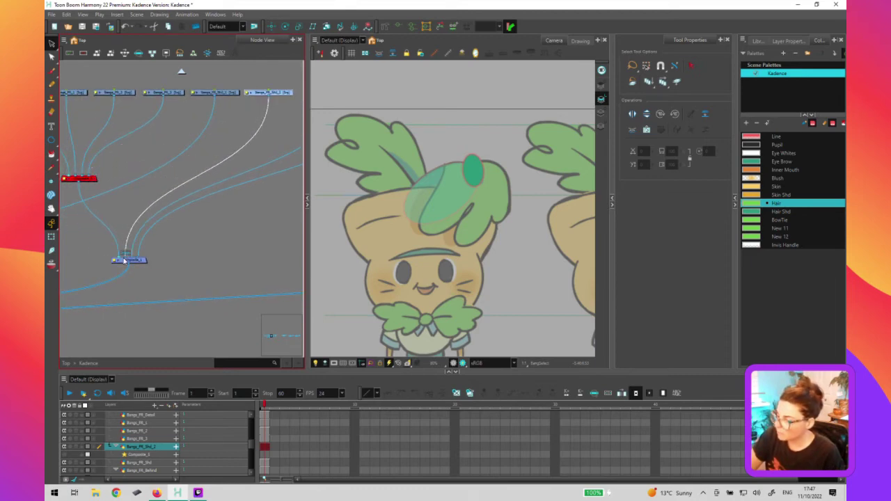
pyautogui.click(270, 135)
pyautogui.moveTo(270, 136); pyautogui.dragTo(203, 181)
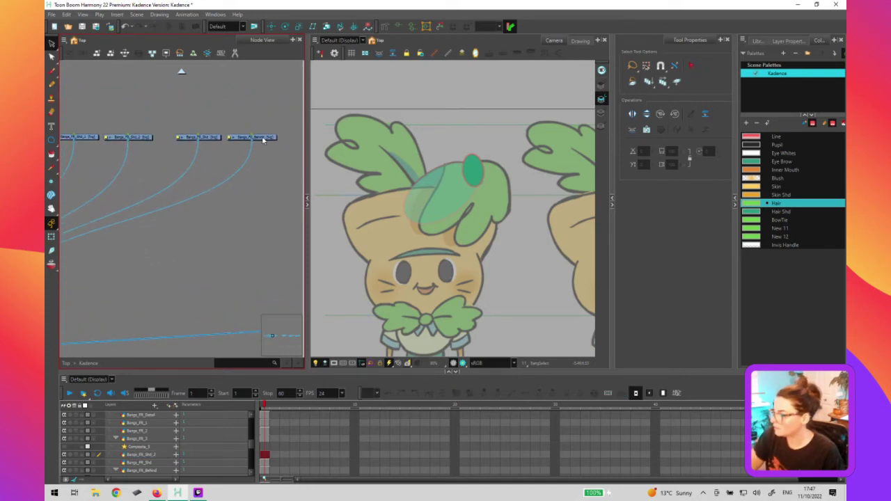
# Swap the places of the Bangs_FR_Shd and Bangs_FR_Shd_2 nodes in the network and line them up with the row
pyautogui.click(263, 139)
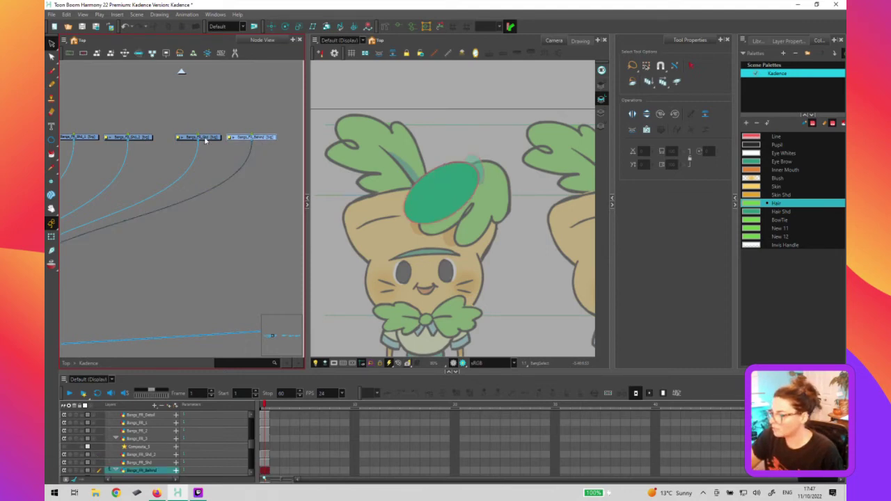
pyautogui.click(129, 142)
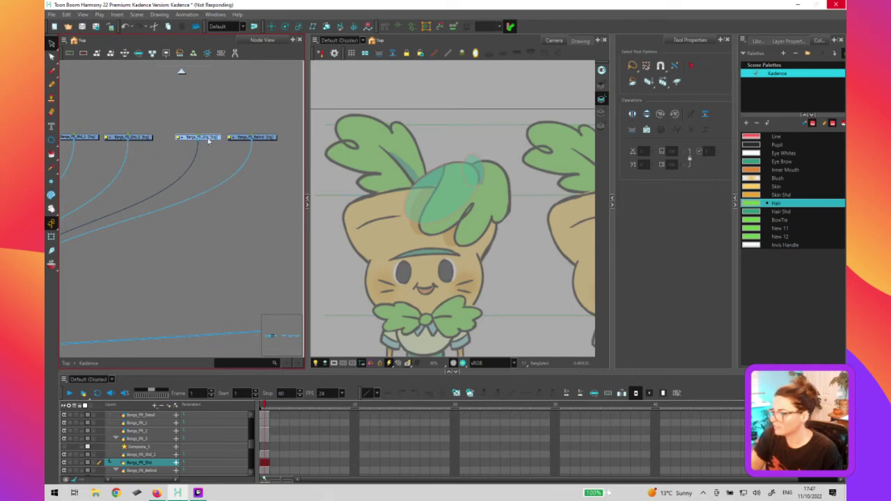
pyautogui.moveTo(209, 141); pyautogui.dragTo(138, 127)
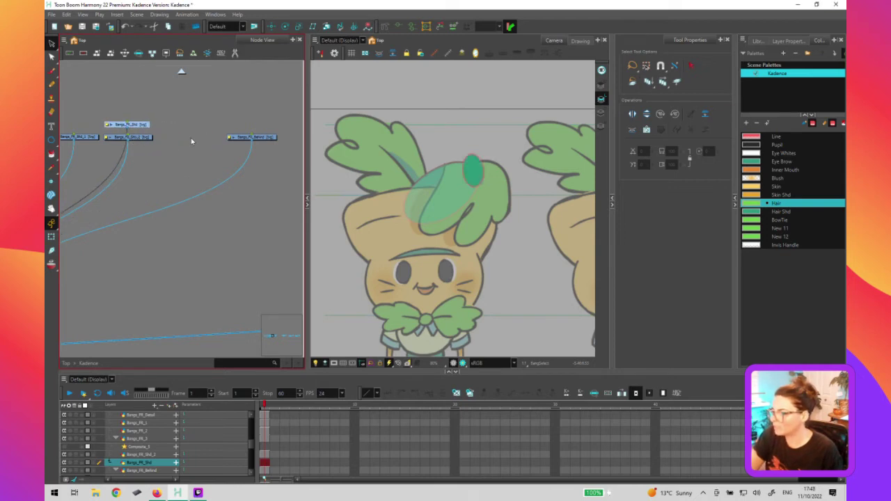
pyautogui.press('Up')
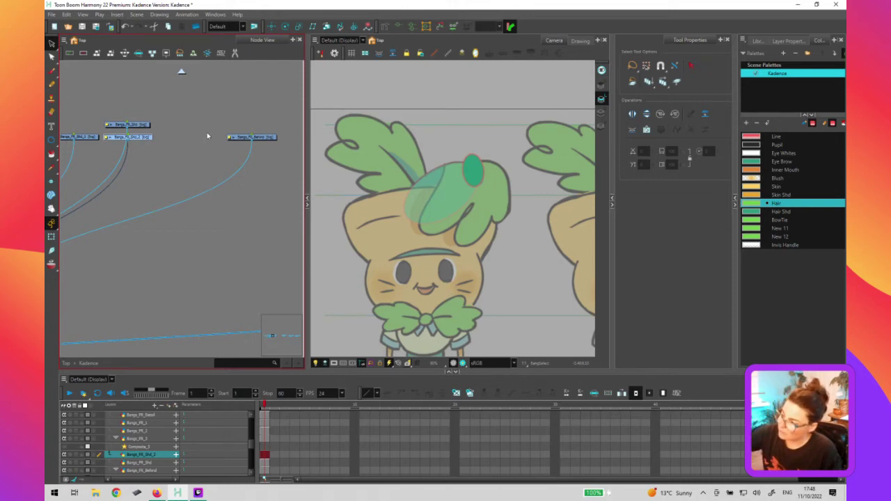
pyautogui.moveTo(147, 142); pyautogui.dragTo(219, 138)
pyautogui.click(142, 127)
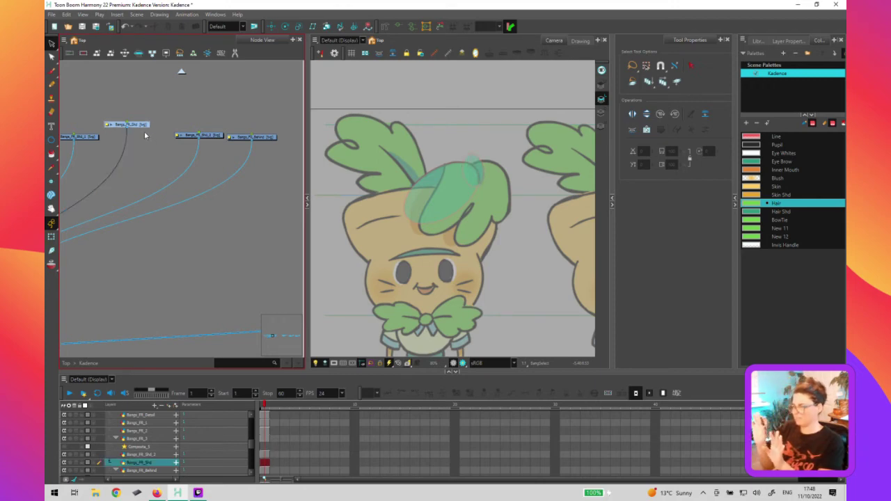
pyautogui.moveTo(127, 124); pyautogui.dragTo(136, 141)
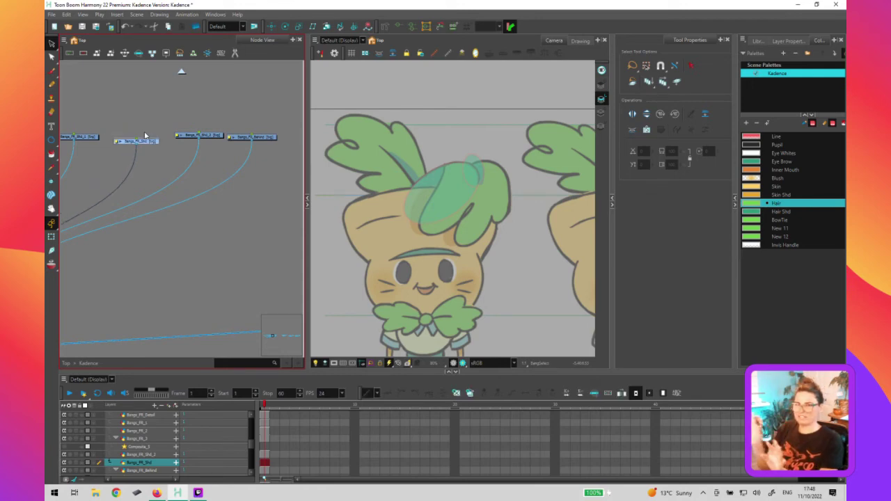
pyautogui.moveTo(149, 141); pyautogui.dragTo(150, 138)
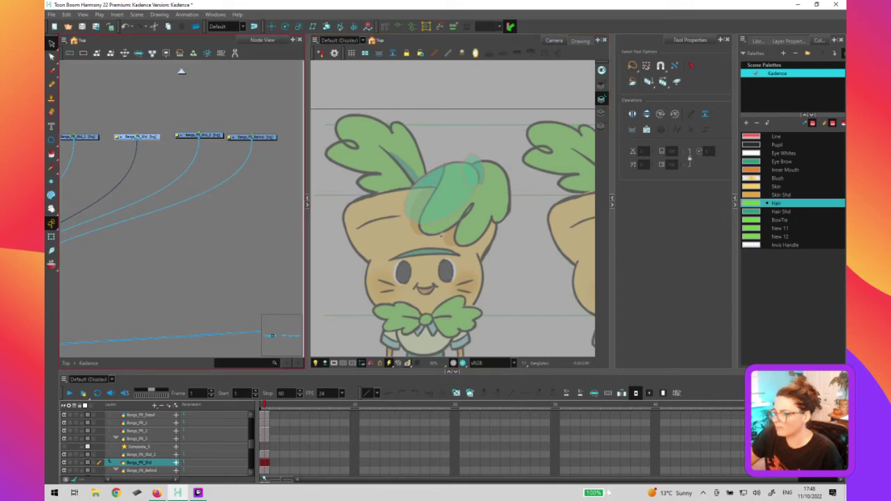
# Try moving the large ellipse of the Bangs_FR_Shd drawing up beyond the bangs, and undo the move
pyautogui.click(447, 201)
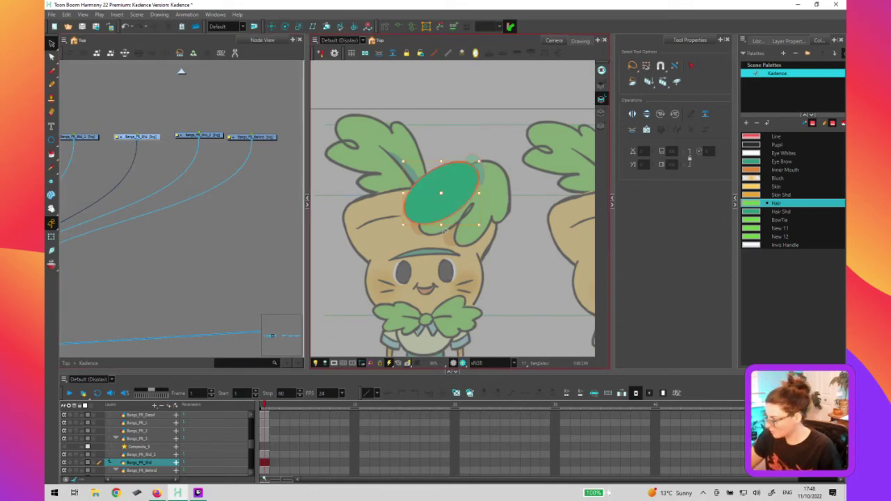
pyautogui.moveTo(447, 202); pyautogui.dragTo(510, 141)
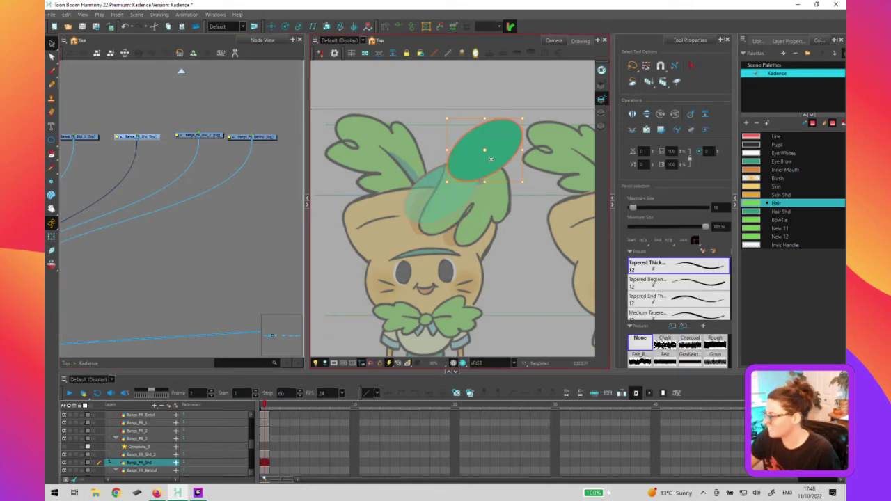
pyautogui.hotkey('ctrl', 'z')
# Lower and slightly narrow the Bangs_FR_Shd ellipse, and recolour it with the Skin Shd colour
pyautogui.click(452, 184)
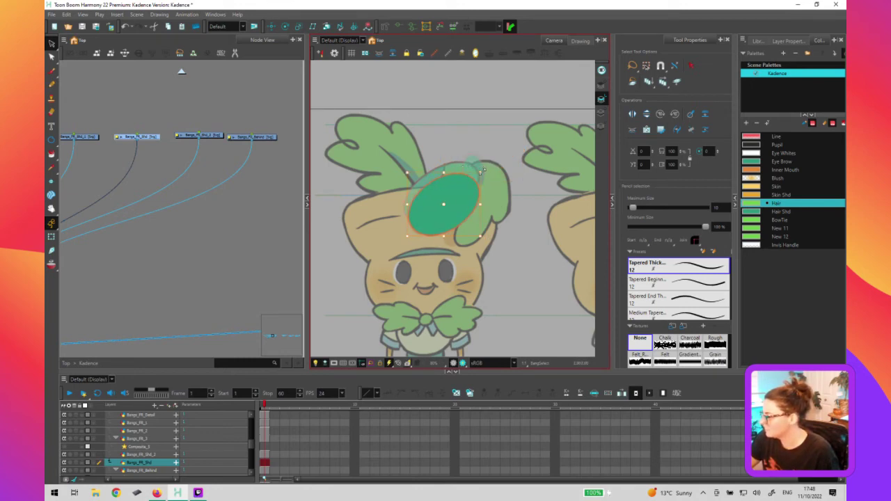
pyautogui.moveTo(405, 203); pyautogui.dragTo(415, 205)
pyautogui.click(461, 237)
pyautogui.moveTo(460, 237); pyautogui.dragTo(454, 236)
pyautogui.click(454, 238)
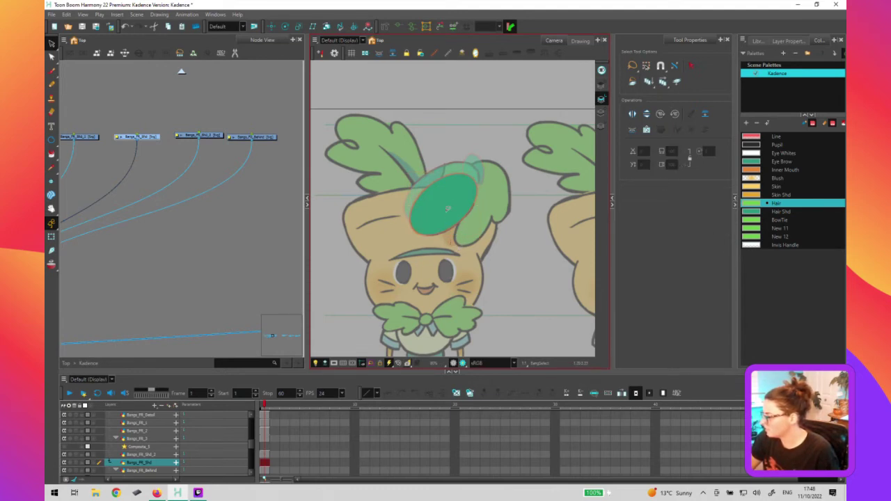
pyautogui.click(448, 208)
pyautogui.click(780, 195)
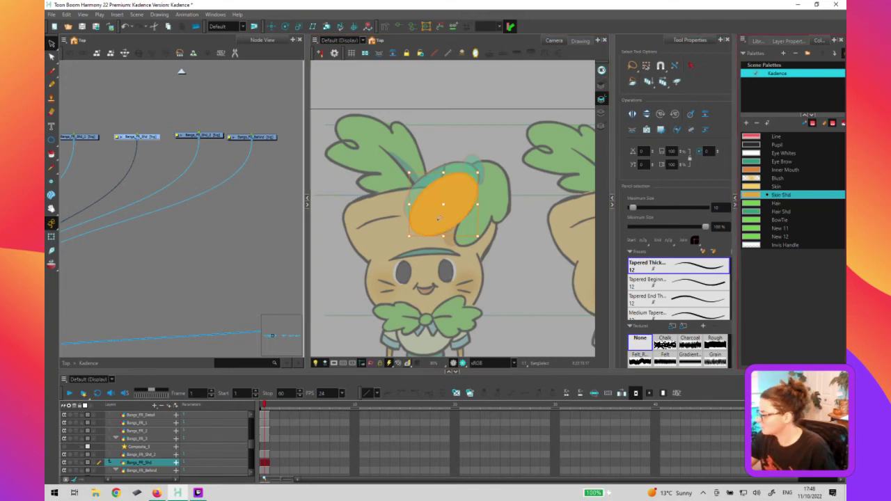
# Paste the skin shadow ellipse into Bangs_FR_Shd_2, fit it narrower over the lower bang, and delete the small green ellipse there
pyautogui.click(217, 149)
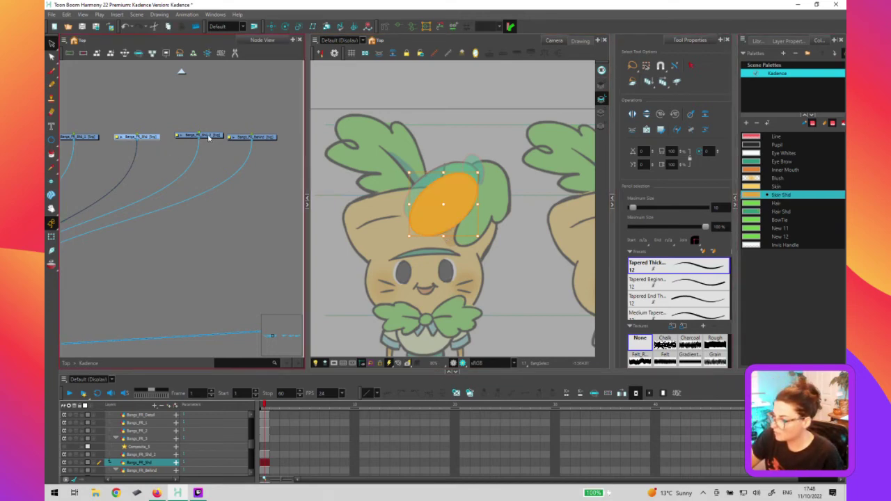
pyautogui.click(202, 136)
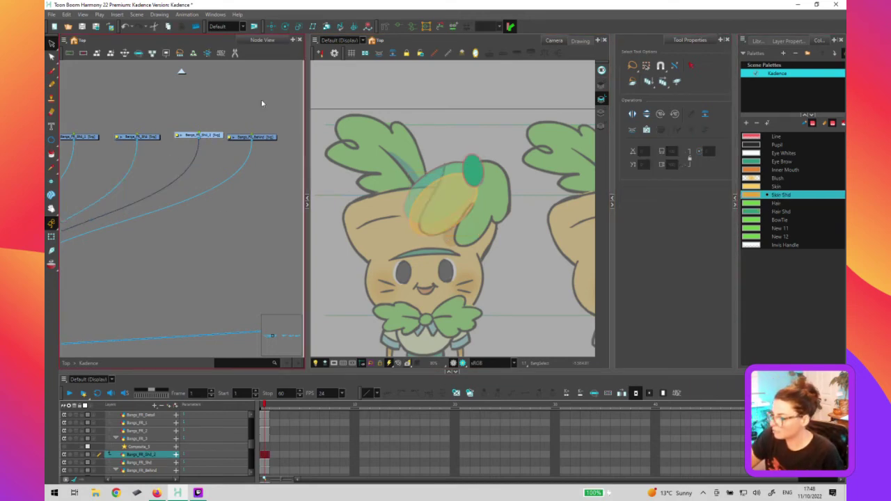
pyautogui.click(484, 207)
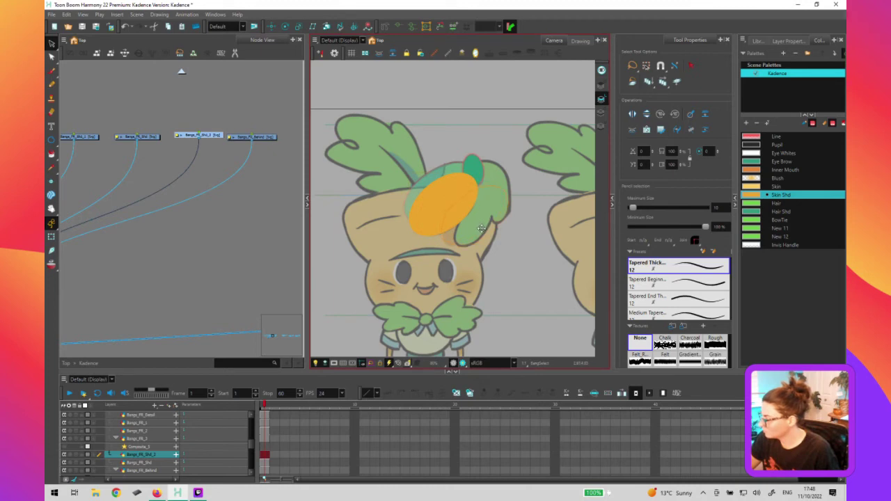
pyautogui.moveTo(479, 228); pyautogui.dragTo(512, 240)
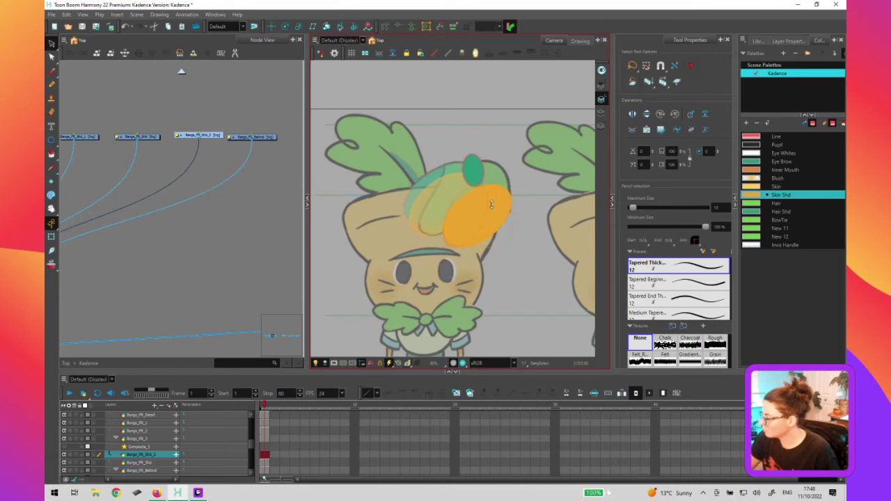
pyautogui.moveTo(490, 208); pyautogui.dragTo(487, 208)
pyautogui.click(477, 167)
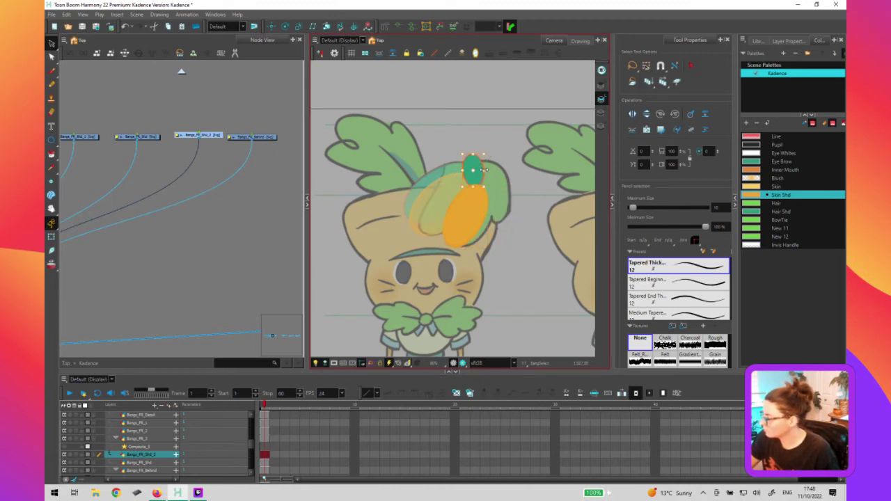
pyautogui.press('Delete')
# With the Bangs_FR_Shd_1 ellipse selected, dock the Library view beside a widened timeline and enlarge its drawing substitution preview
pyautogui.moveTo(90, 168); pyautogui.dragTo(195, 153)
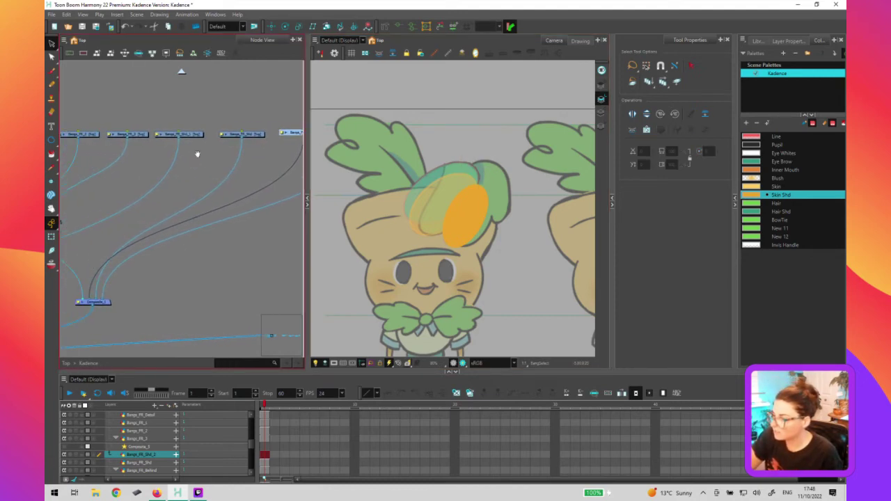
pyautogui.click(190, 137)
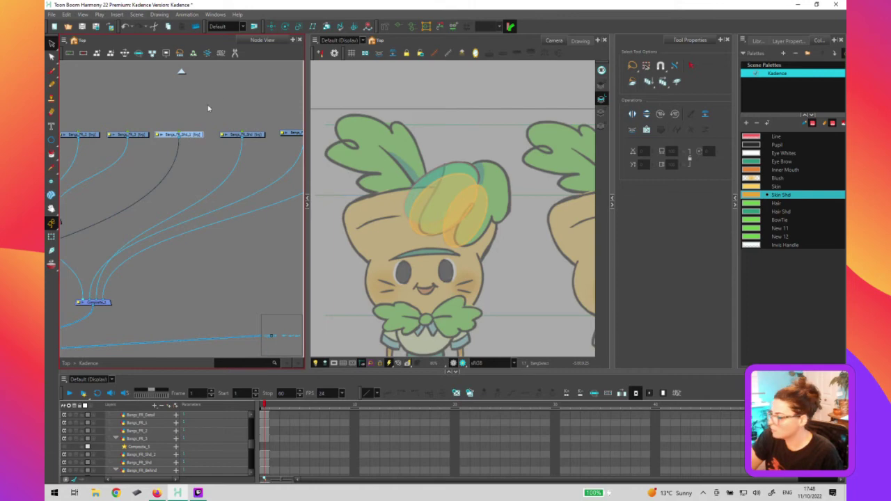
pyautogui.click(487, 173)
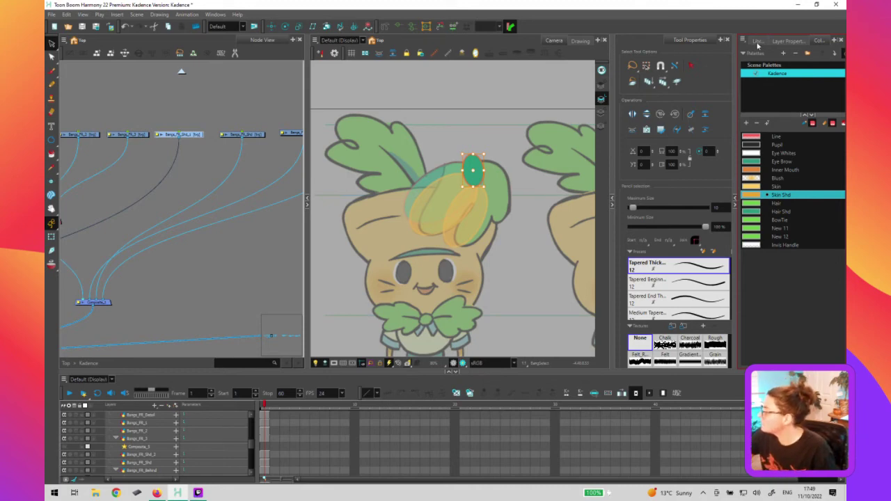
pyautogui.click(757, 41)
pyautogui.moveTo(738, 114); pyautogui.dragTo(539, 247)
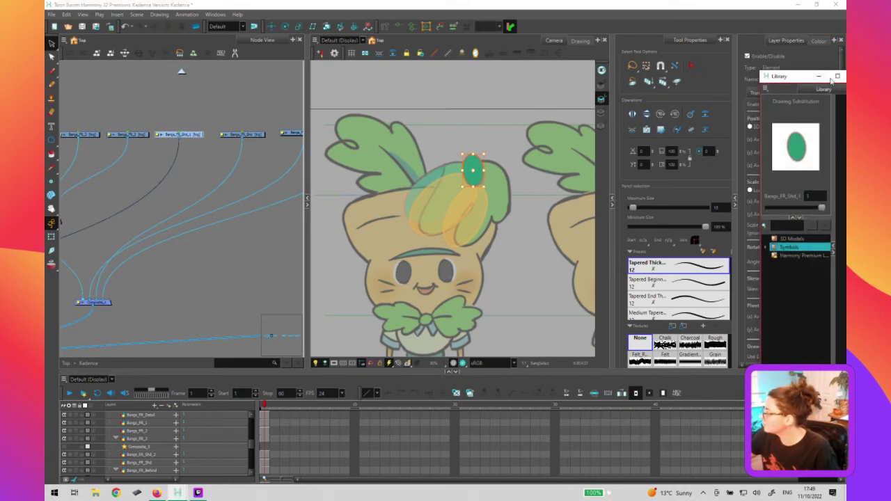
pyautogui.moveTo(798, 77); pyautogui.dragTo(66, 432)
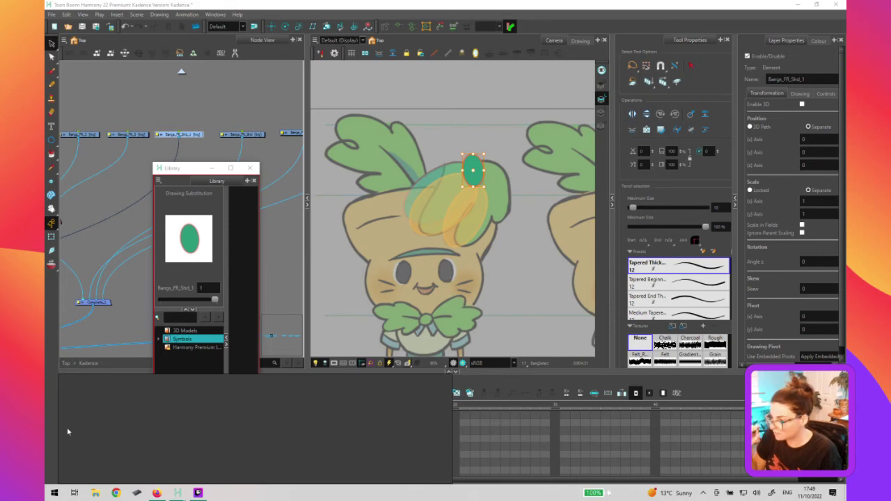
pyautogui.moveTo(67, 432); pyautogui.dragTo(68, 432)
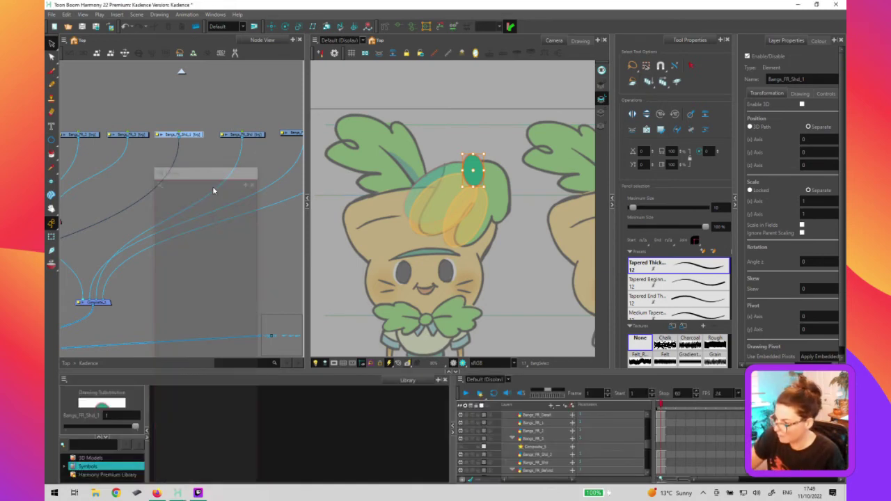
pyautogui.moveTo(456, 414); pyautogui.dragTo(193, 426)
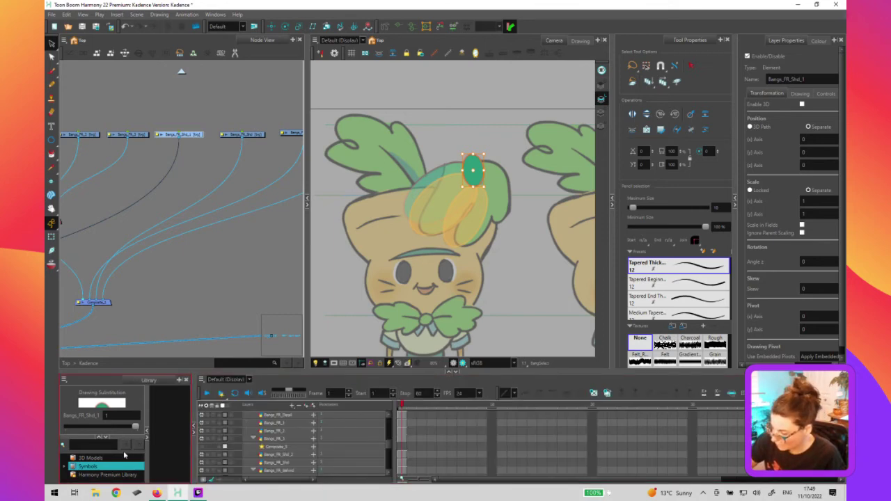
pyautogui.click(106, 438)
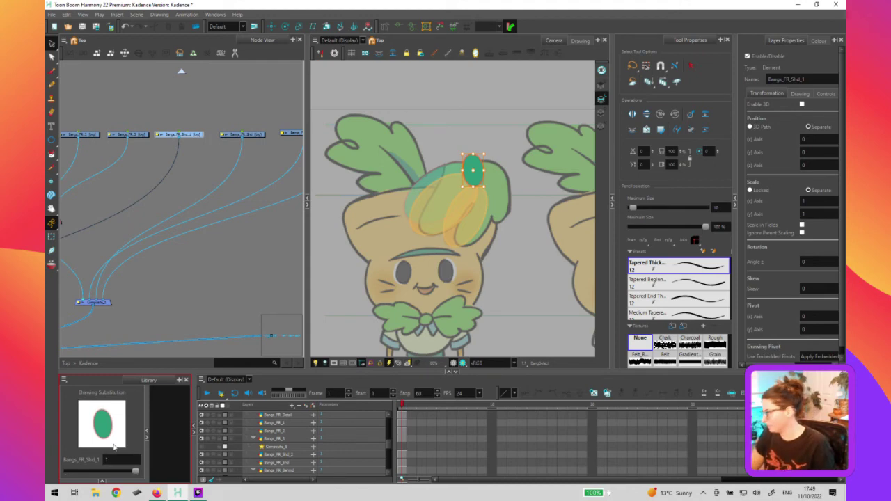
# Close the Layer Properties view, keep the Colour view with the Kadence palette, and clear the node selection
pyautogui.click(823, 44)
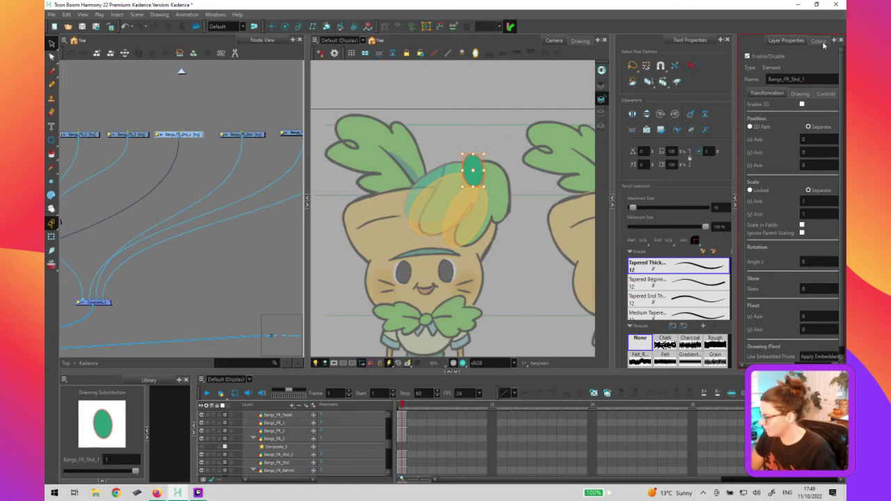
pyautogui.click(822, 44)
pyautogui.click(129, 194)
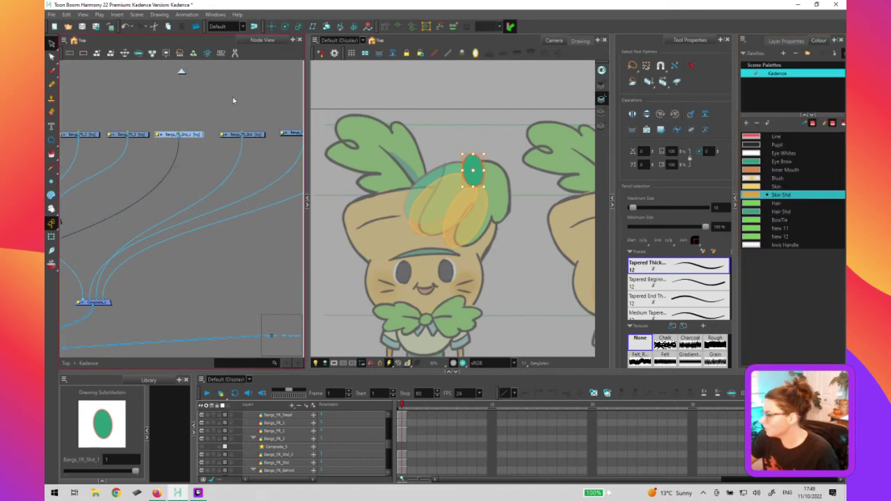
pyautogui.click(788, 41)
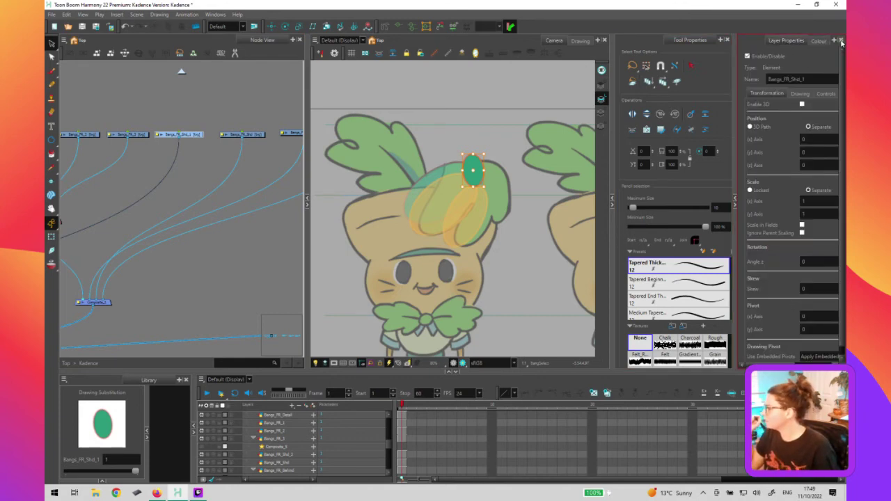
pyautogui.click(841, 40)
pyautogui.click(214, 281)
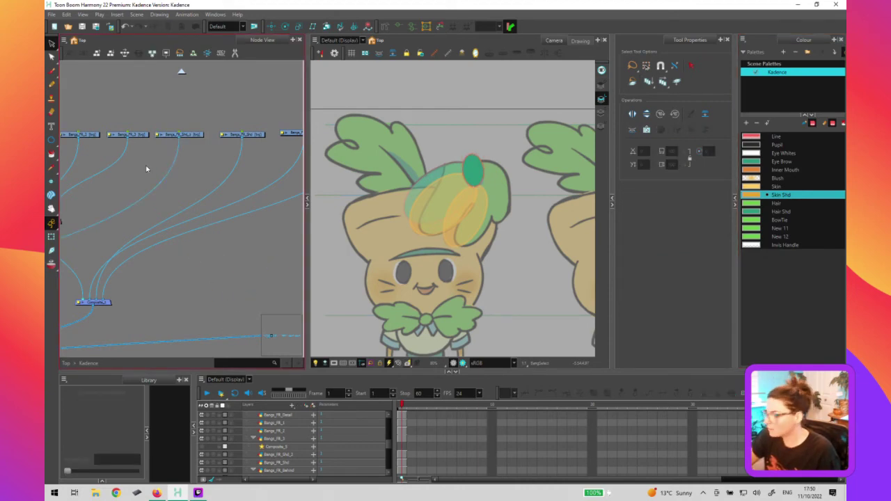
# Enable the disabled Composite_3 node in the bangs network and switch to the Transform tool
pyautogui.scroll(-2, 144, 166)
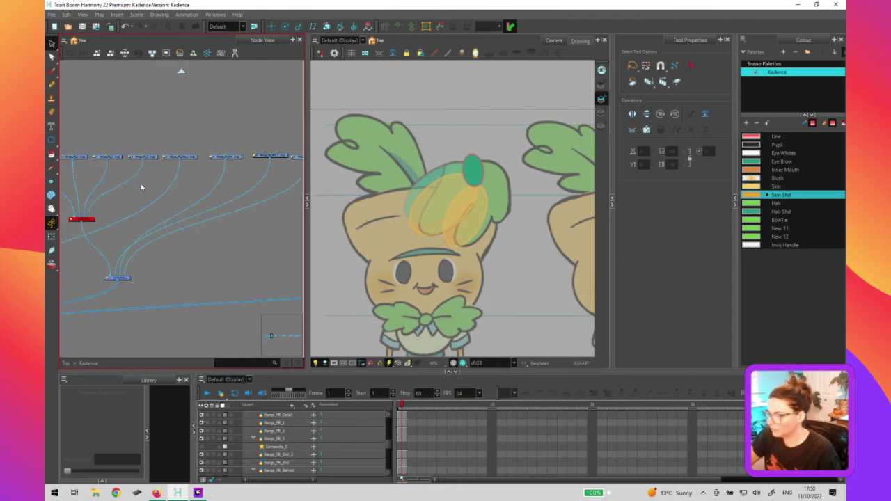
pyautogui.click(80, 223)
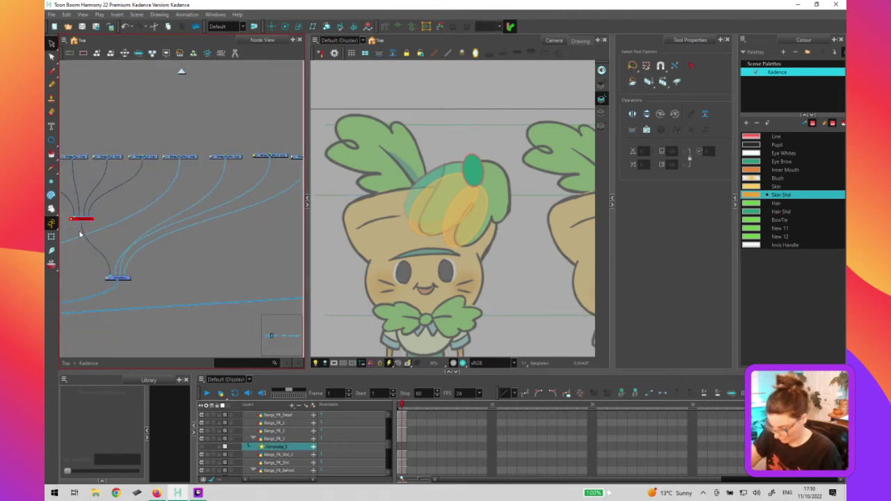
pyautogui.click(162, 276)
pyautogui.hotkey('shift', 't')
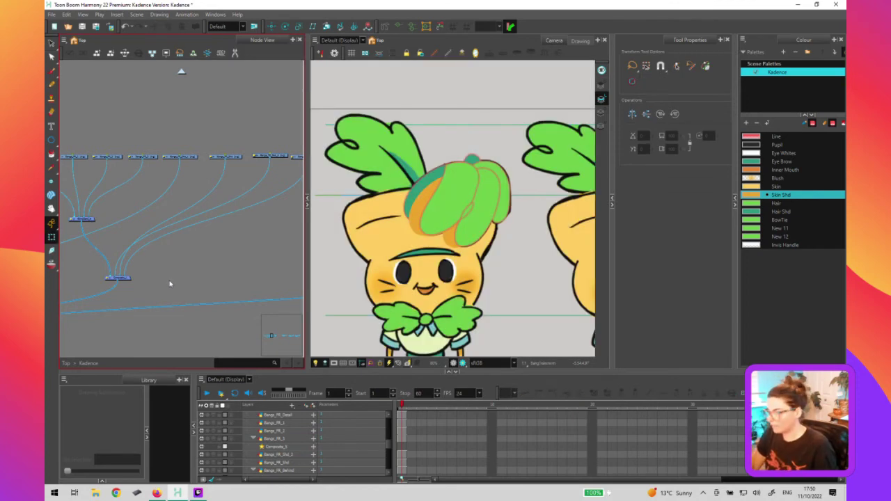
# Enable the disabled composite nodes feeding the head in the Kadence network
pyautogui.scroll(4, 248, 270)
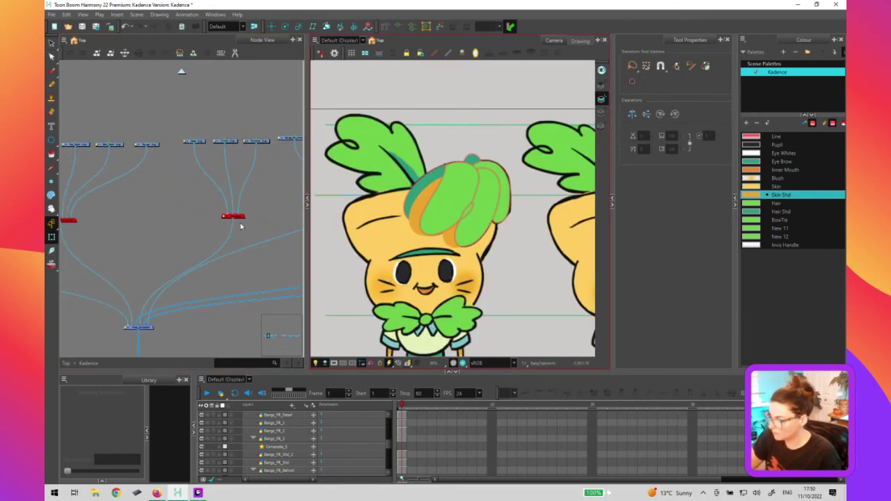
pyautogui.click(232, 219)
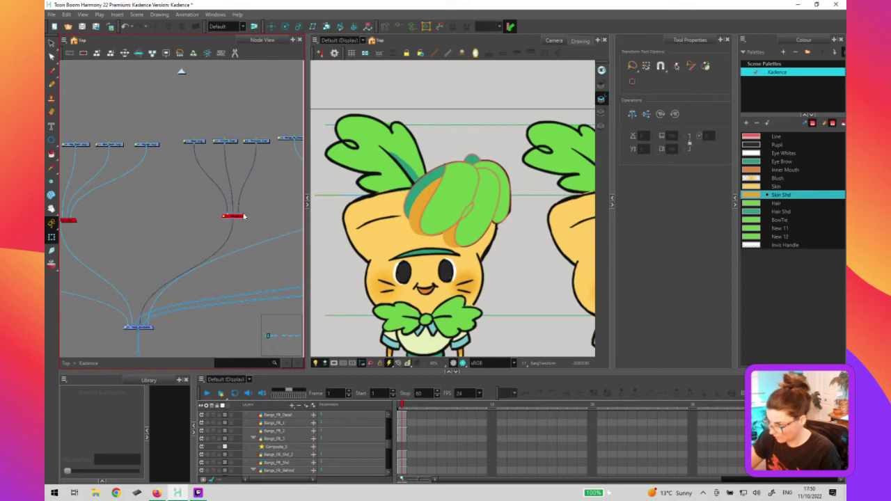
pyautogui.click(254, 325)
pyautogui.scroll(5, 237, 318)
pyautogui.moveTo(190, 286); pyautogui.dragTo(279, 266)
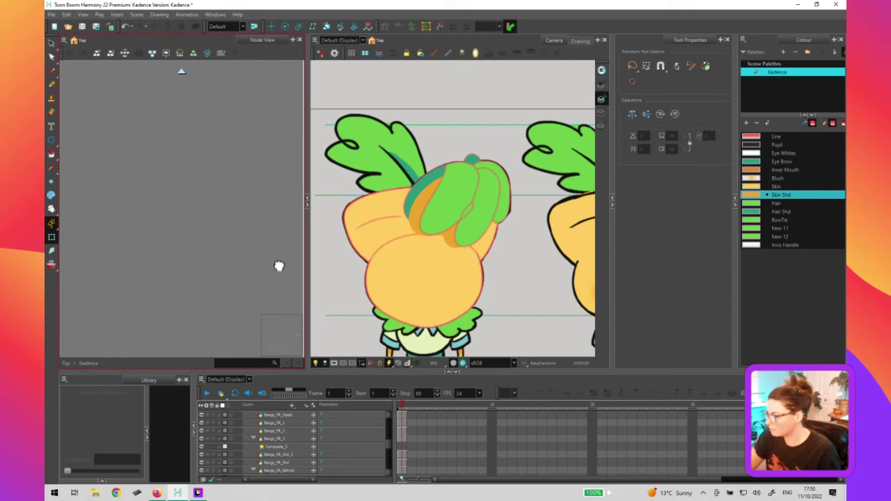
# Reconnect the Bangs_FR_Shd_1 drawing node to Composite_3 between Bangs_FR_2 and Bangs_FR_3, and reposition it in the node row to match
pyautogui.click(479, 255)
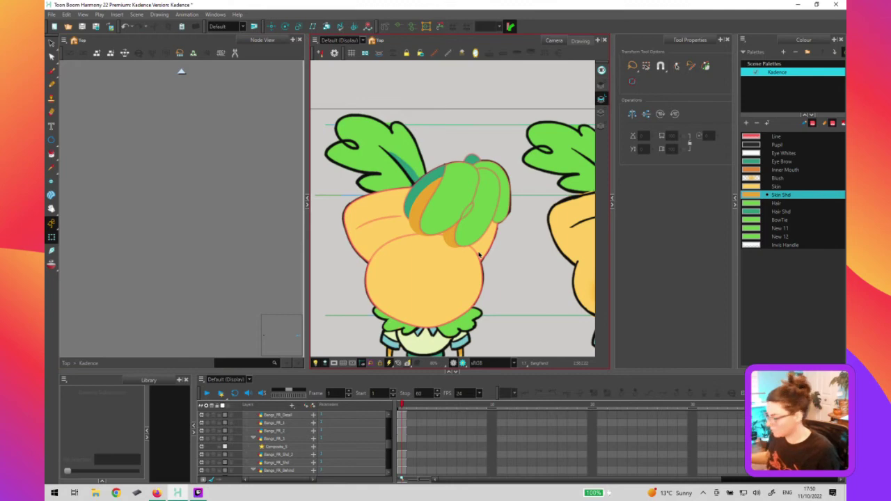
pyautogui.click(263, 337)
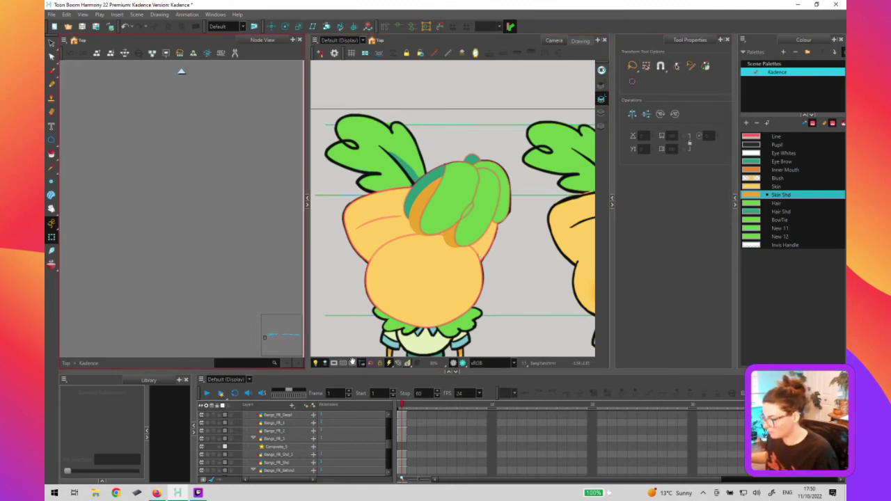
pyautogui.scroll(8, 280, 266)
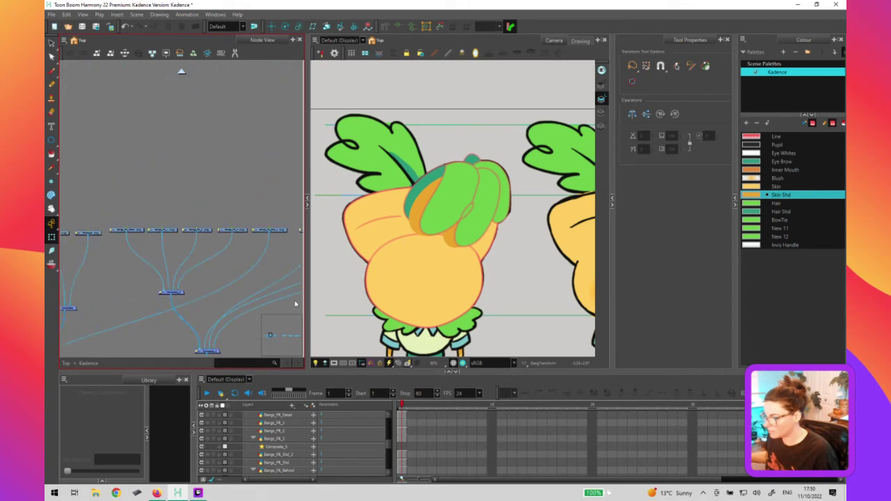
pyautogui.moveTo(281, 266); pyautogui.dragTo(253, 230)
pyautogui.scroll(-3, 244, 231)
pyautogui.moveTo(169, 269); pyautogui.dragTo(189, 247)
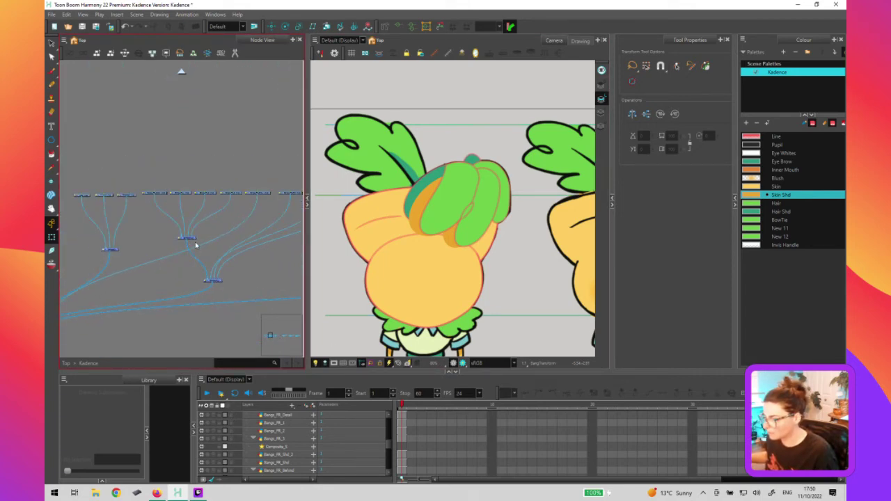
pyautogui.click(263, 194)
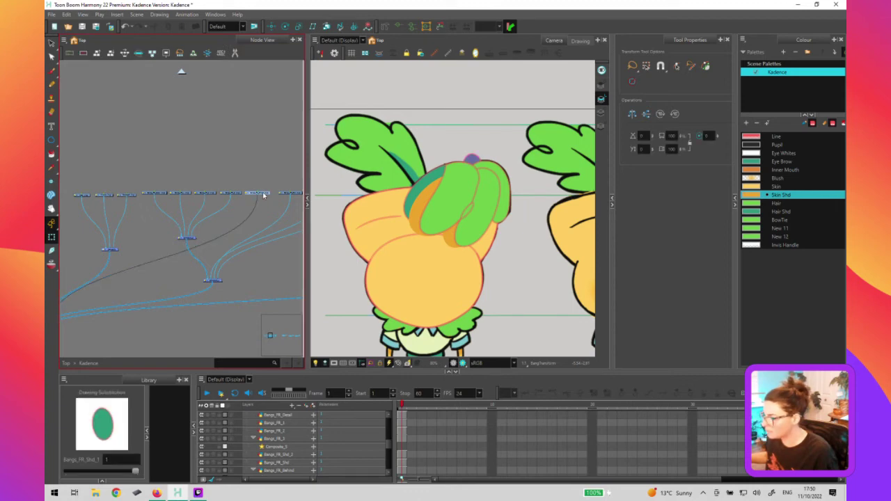
pyautogui.click(470, 159)
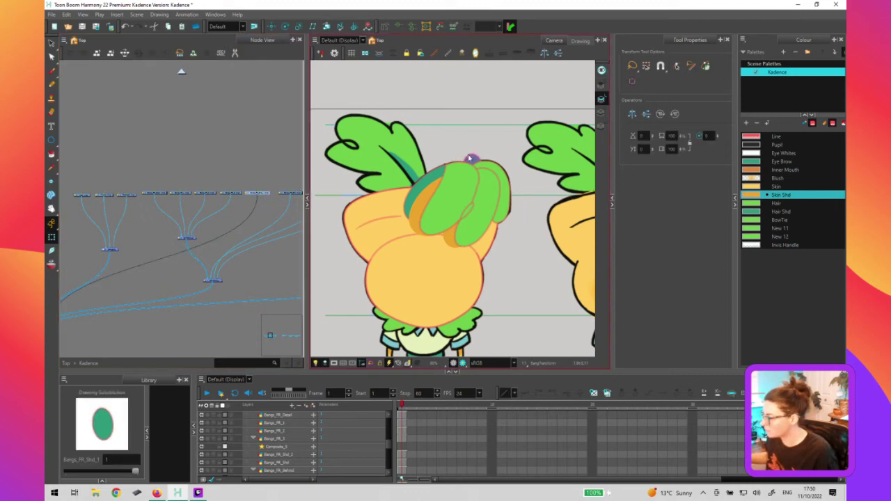
pyautogui.click(492, 167)
pyautogui.click(218, 240)
pyautogui.moveTo(218, 240); pyautogui.dragTo(189, 236)
pyautogui.moveTo(259, 193)
pyautogui.mouseDown()
pyautogui.moveTo(241, 188)
pyautogui.moveTo(274, 198)
pyautogui.moveTo(240, 196)
pyautogui.mouseUp()
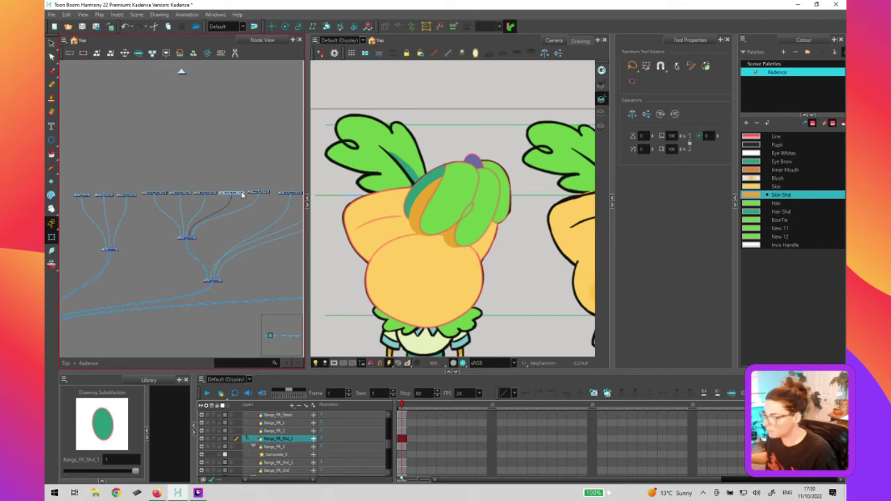
# Reconnect the Bangs_FR_Behind drawing node from Composite_1 to the main composite so it layers behind the head
pyautogui.click(418, 193)
pyautogui.click(418, 193)
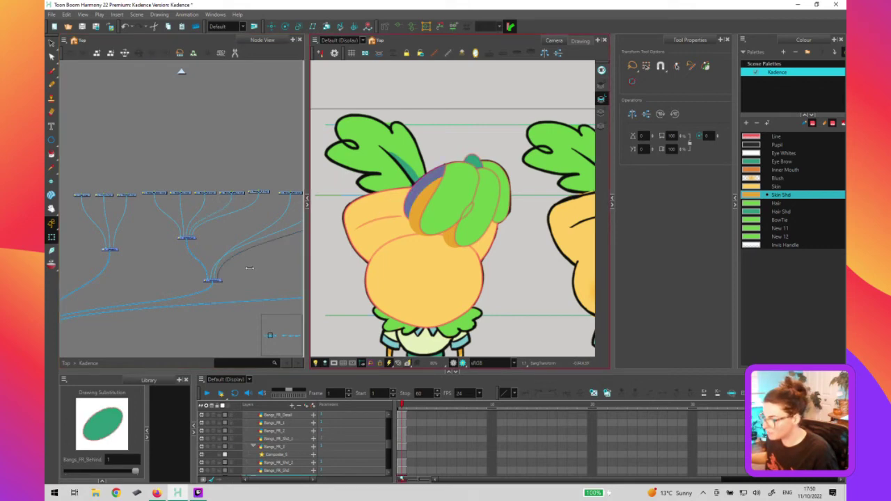
pyautogui.click(219, 280)
pyautogui.moveTo(223, 277); pyautogui.dragTo(109, 285)
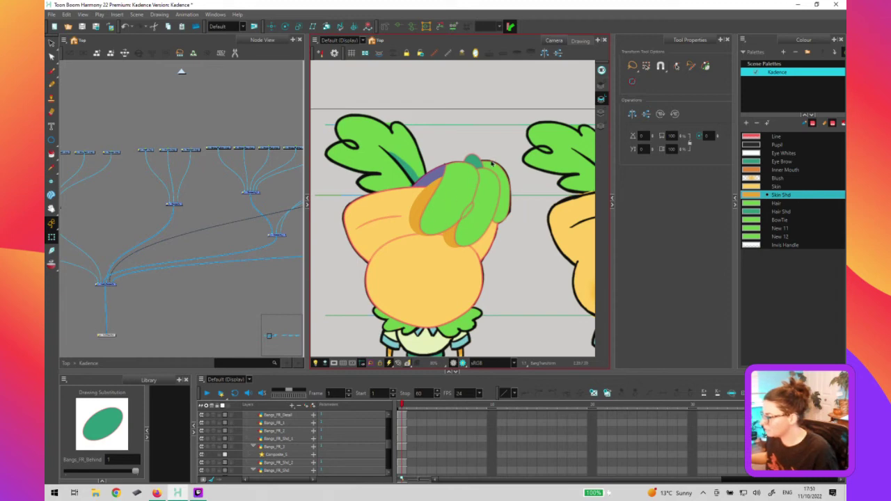
# Add a parent peg above the _KadeFinal-P peg in the top-level network and name it SLIDE-P
pyautogui.scroll(-3, 506, 252)
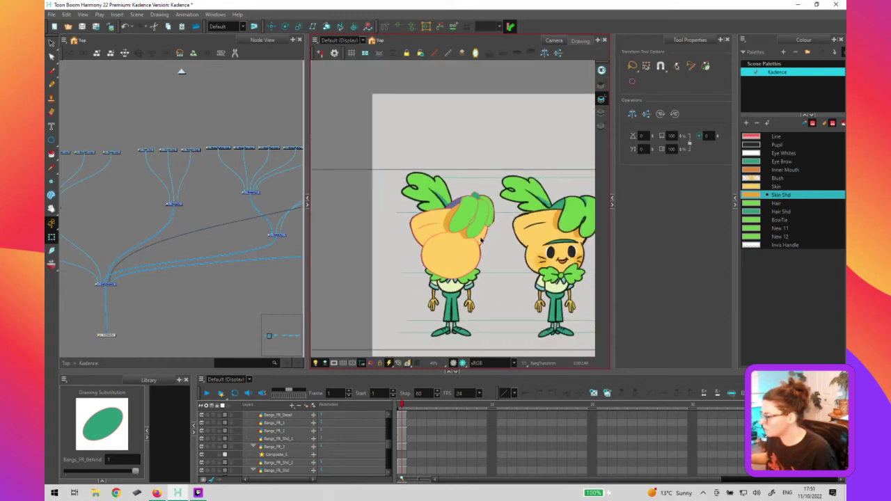
pyautogui.click(270, 288)
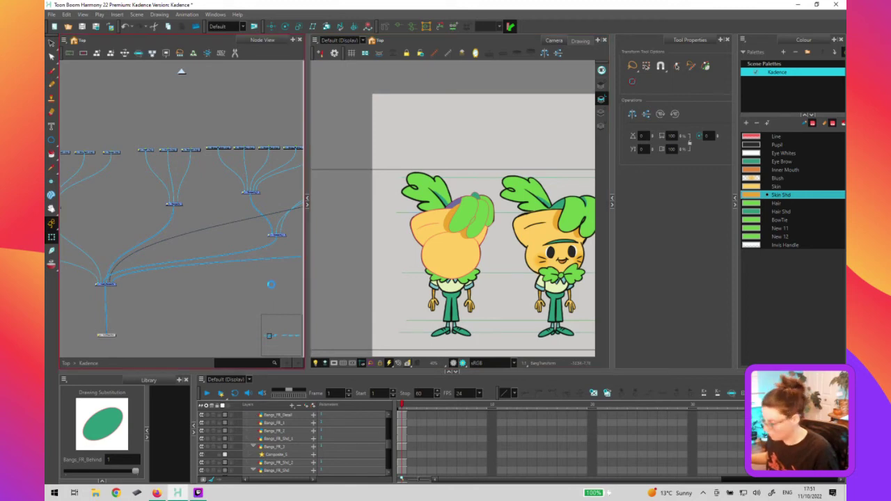
pyautogui.click(182, 72)
pyautogui.click(239, 185)
pyautogui.moveTo(243, 181); pyautogui.dragTo(202, 164)
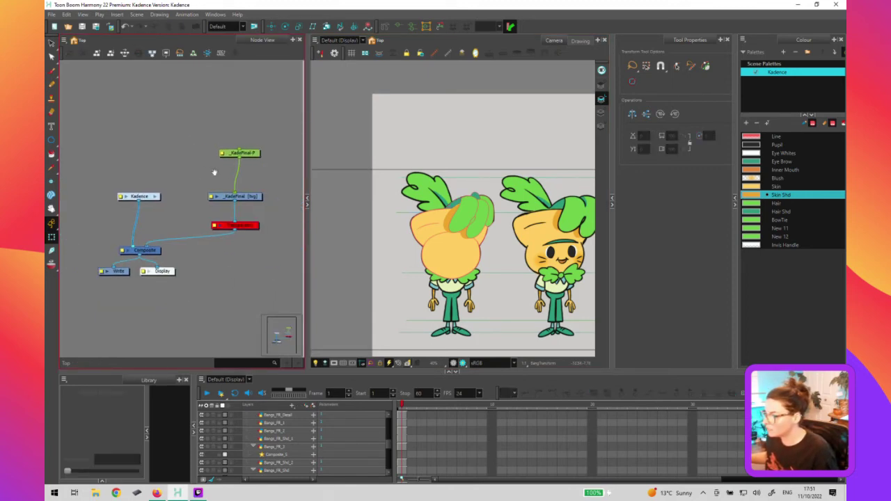
pyautogui.click(248, 156)
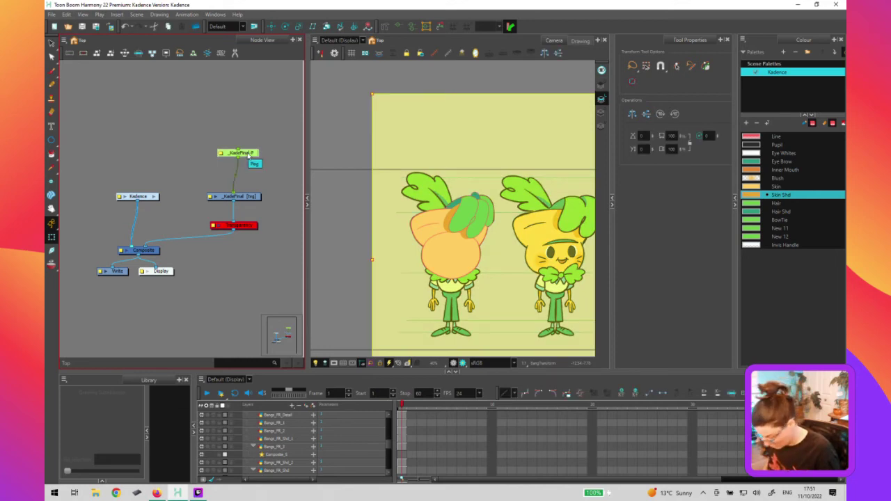
pyautogui.hotkey('ctrl', 'p')
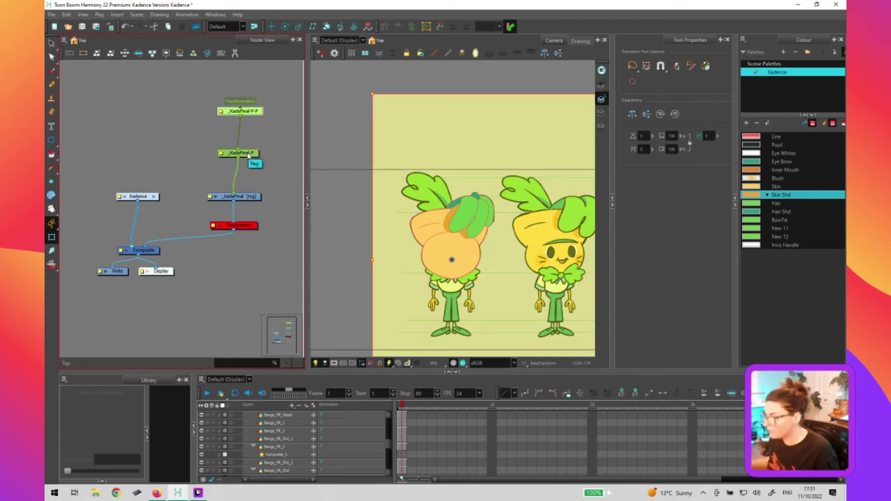
pyautogui.click(221, 112)
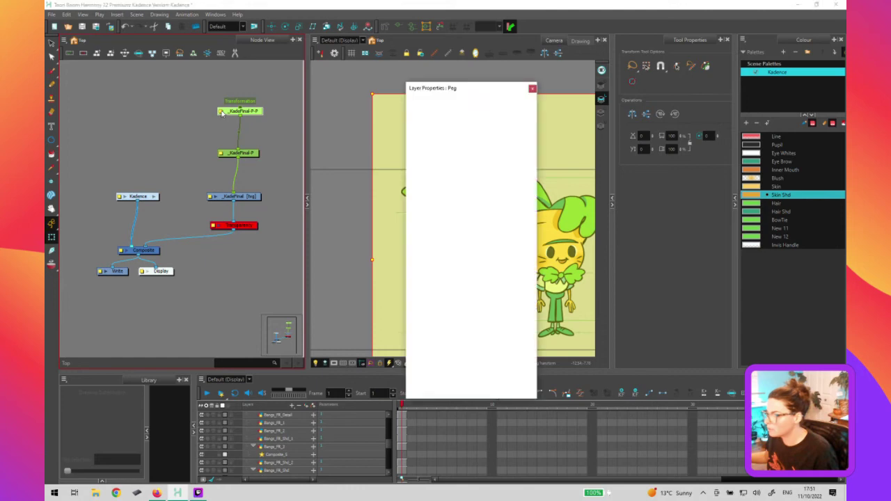
pyautogui.moveTo(462, 116); pyautogui.dragTo(429, 121)
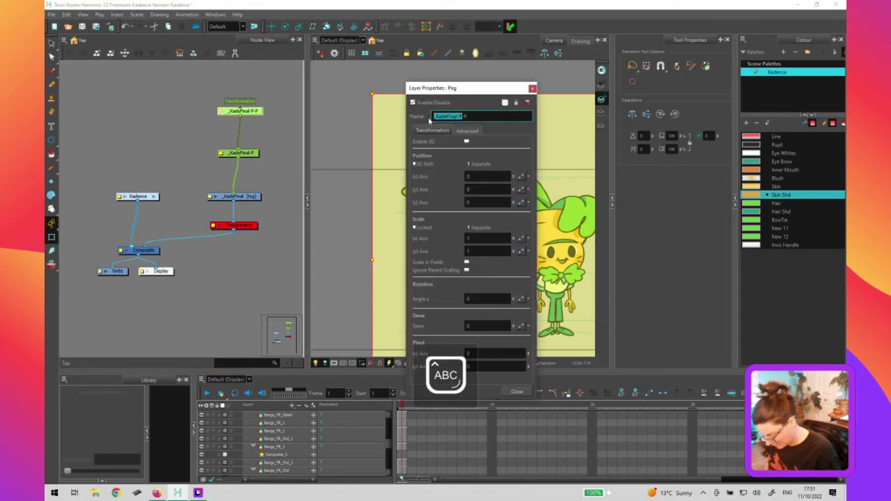
pyautogui.write('SLIDE')
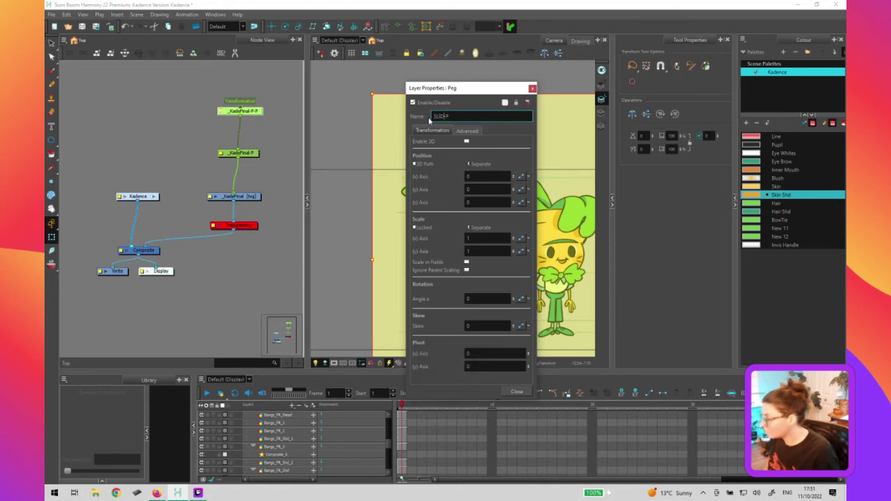
pyautogui.click(533, 89)
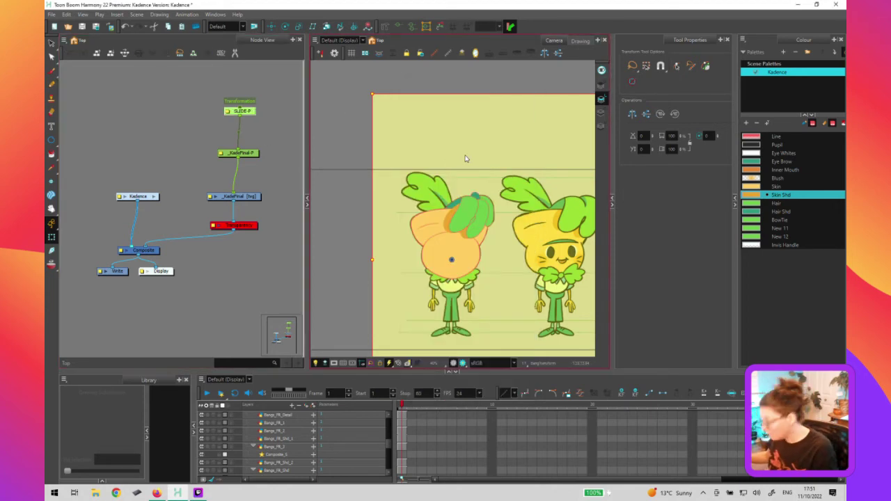
# Slide the reference model sheet sideways with the SLIDE-P peg until its first character stands clear of the rig drawing
pyautogui.press('Right')
pyautogui.press('Right')
pyautogui.press('Right')
pyautogui.press('Right')
pyautogui.press('Right')
pyautogui.press('Right')
pyautogui.press('Right')
pyautogui.press('Right')
pyautogui.press('Right')
pyautogui.press('Right')
pyautogui.press('Right')
pyautogui.press('Right')
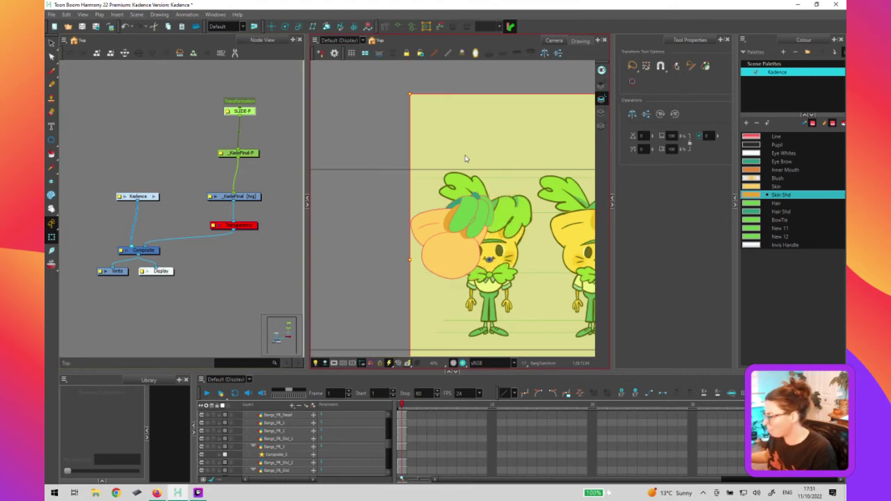
pyautogui.press('Right')
pyautogui.press('Right')
pyautogui.press('Right')
pyautogui.press('Right')
pyautogui.press('Right')
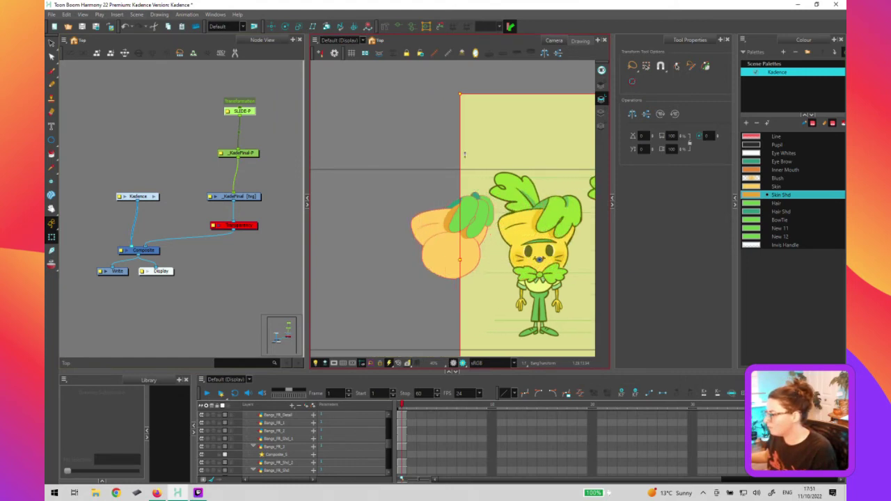
pyautogui.press('Escape')
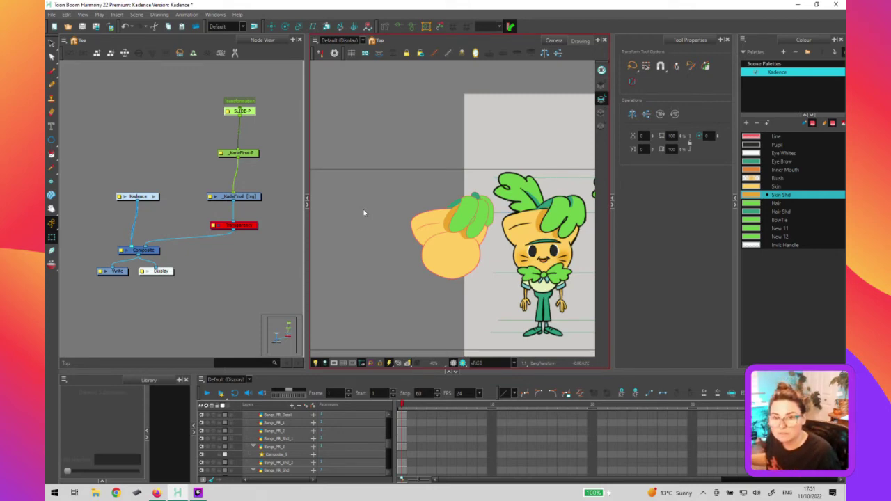
pyautogui.press('Escape')
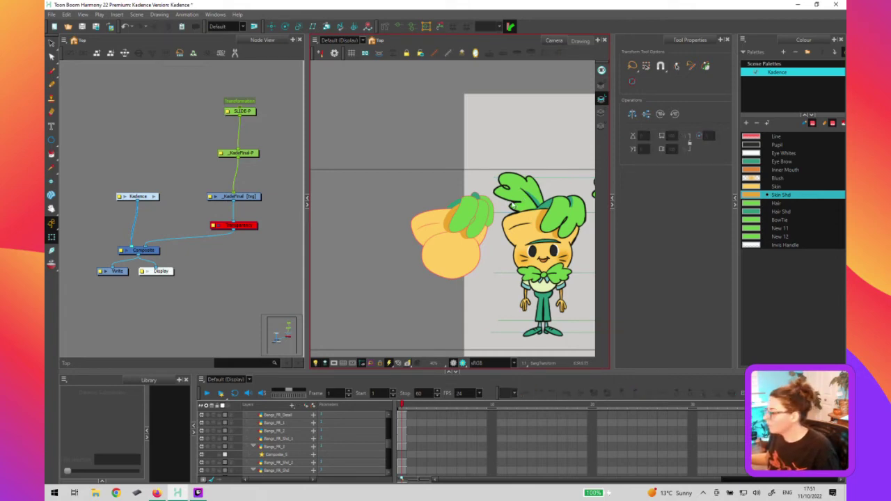
# Disable the SLIDE-P peg to put the reference sheet back behind the rig artwork
pyautogui.click(254, 114)
pyautogui.click(376, 154)
pyautogui.click(249, 111)
pyautogui.click(461, 194)
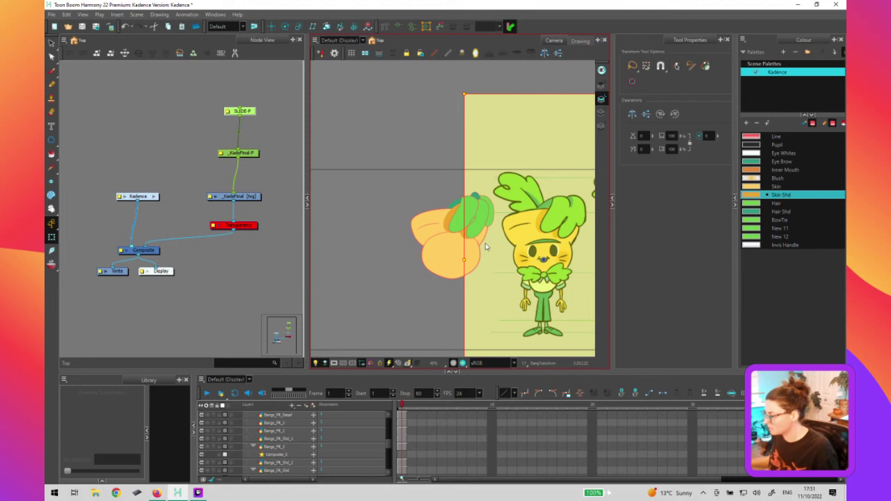
pyautogui.press('d')
pyautogui.click(269, 268)
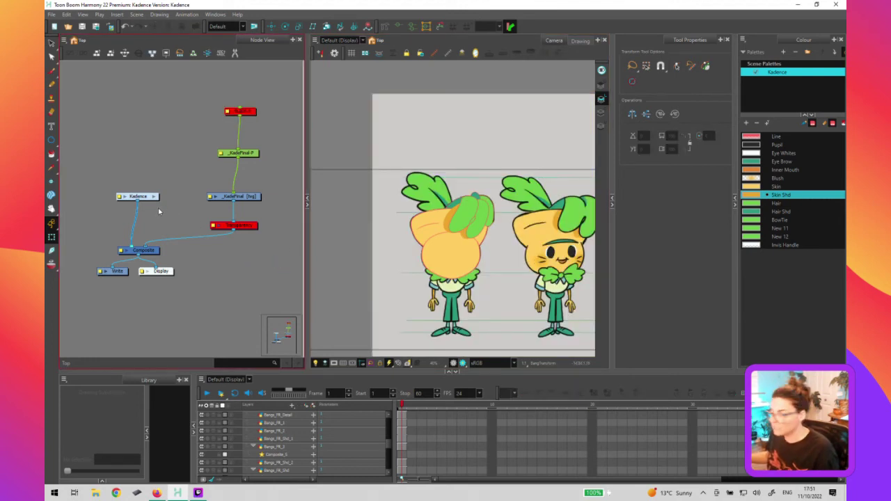
# Open the Kadence group and move the Composite_3 node down level with the neighbouring composite
pyautogui.click(155, 197)
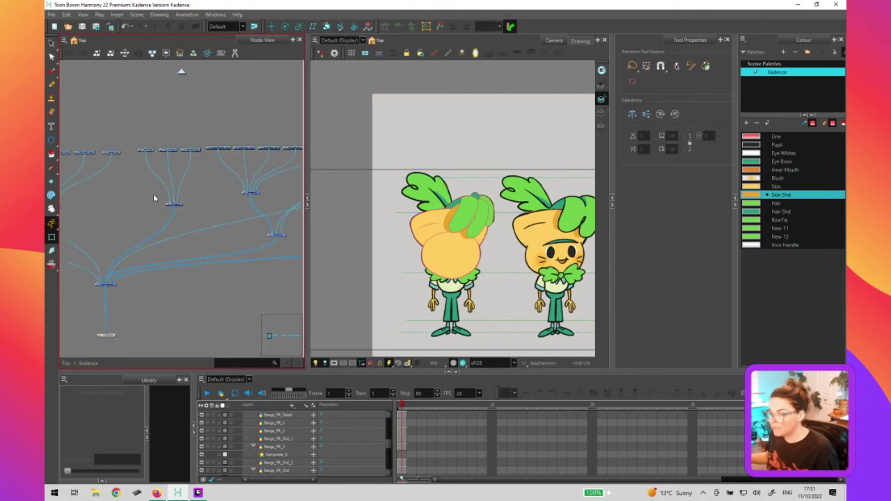
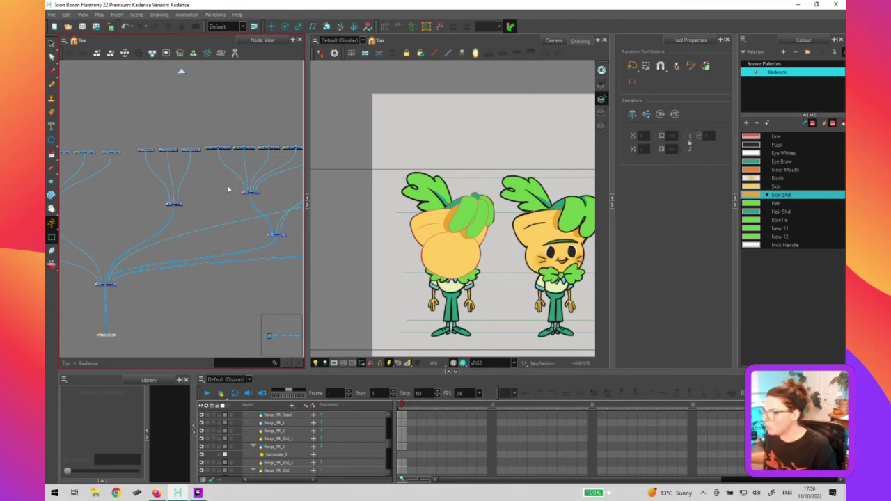
pyautogui.moveTo(257, 194); pyautogui.dragTo(260, 201)
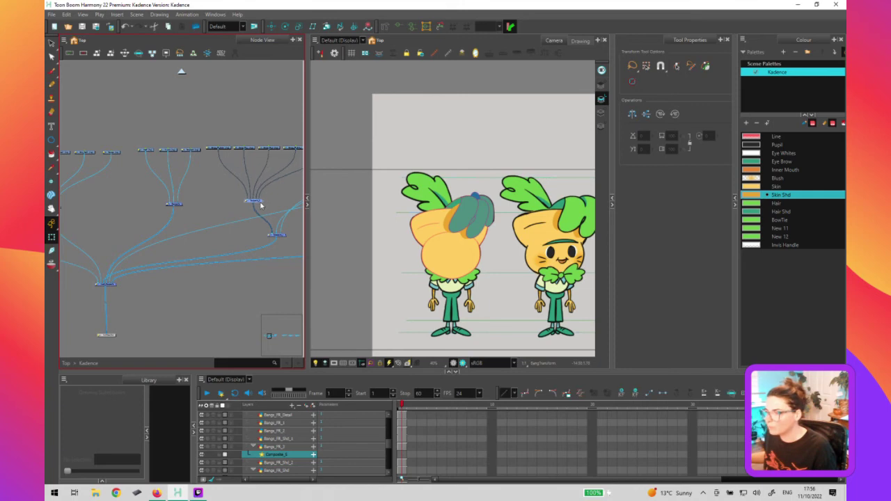
pyautogui.click(223, 197)
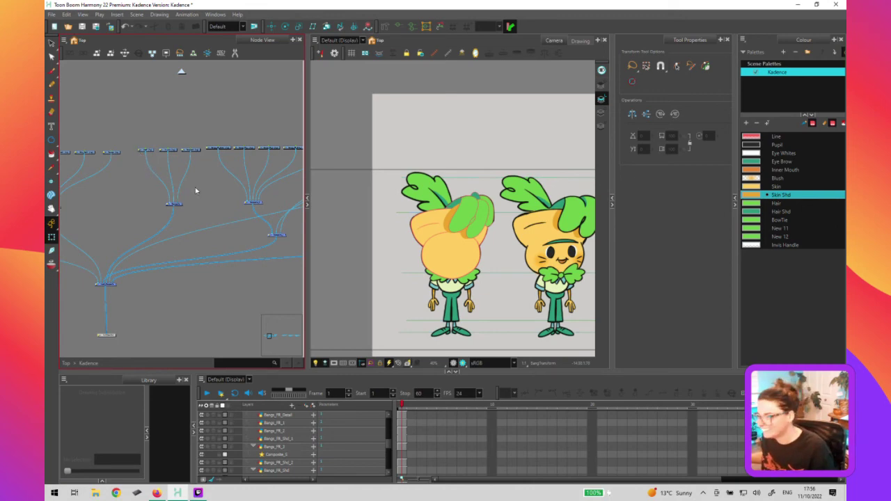
# Disable the composite nodes feeding the bangs and head in the Kadence network to expose the reference
pyautogui.moveTo(232, 186); pyautogui.dragTo(110, 210)
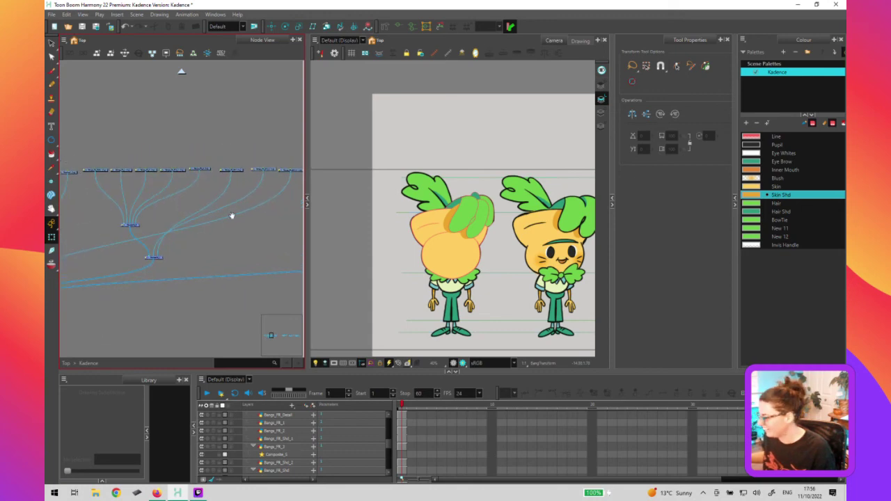
pyautogui.moveTo(232, 215); pyautogui.dragTo(215, 193)
pyautogui.scroll(-2, 167, 207)
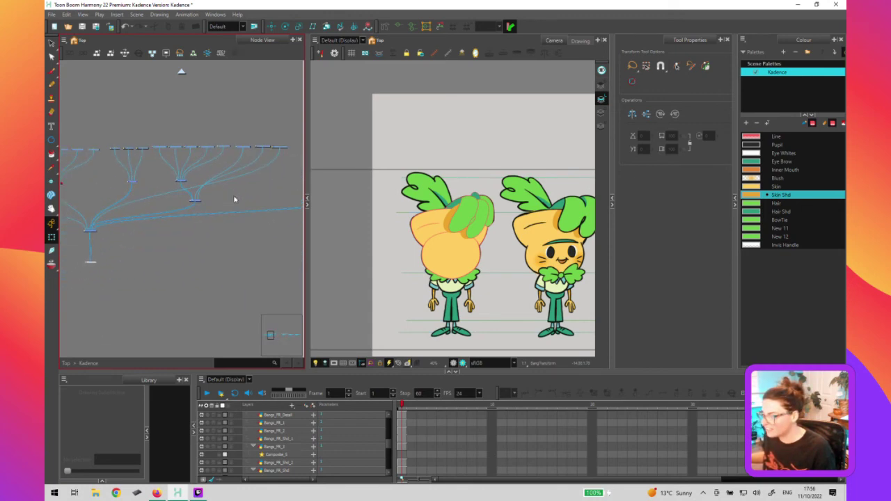
pyautogui.click(83, 220)
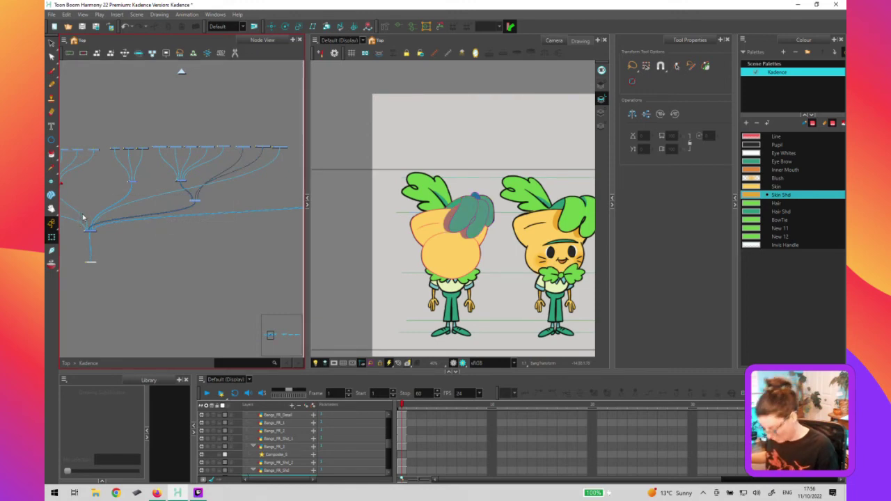
pyautogui.click(195, 201)
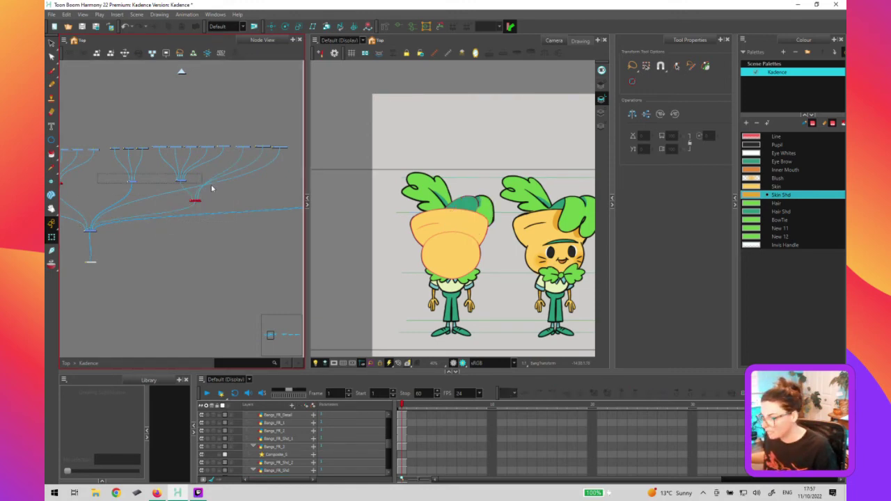
pyautogui.moveTo(275, 187); pyautogui.dragTo(120, 210)
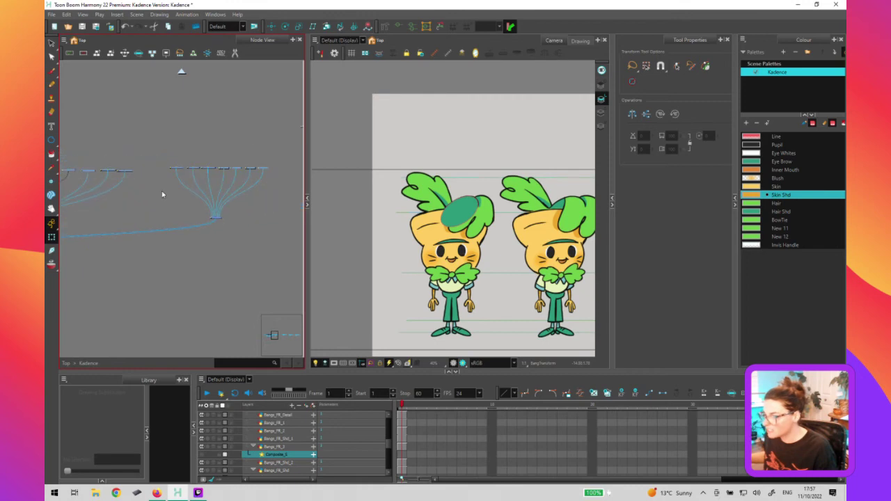
# Find the Hair_Detail node in the hair network and disable the Bangs_FR_Behind drawing covering the reference
pyautogui.scroll(3, 181, 170)
pyautogui.click(167, 193)
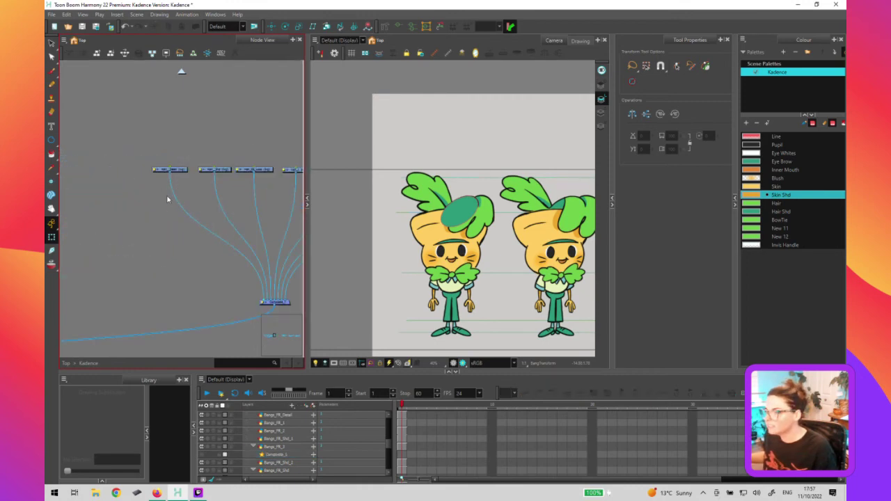
pyautogui.click(161, 170)
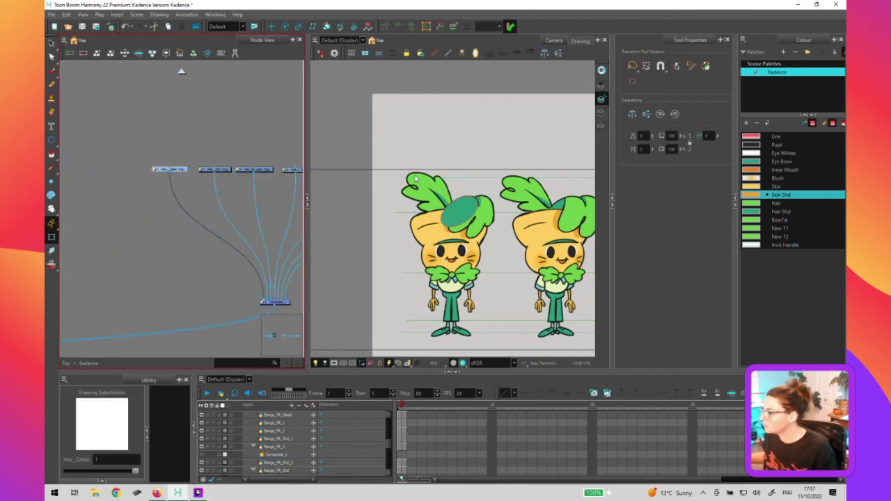
pyautogui.moveTo(418, 197); pyautogui.dragTo(389, 192)
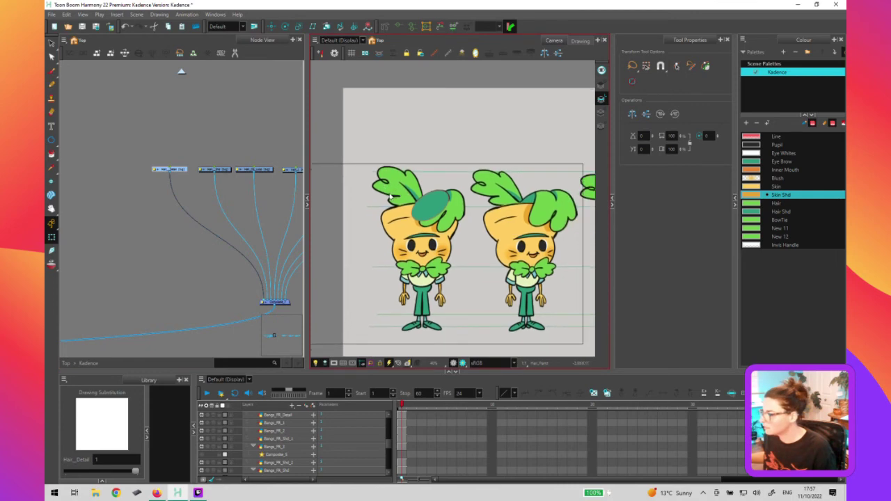
pyautogui.click(447, 198)
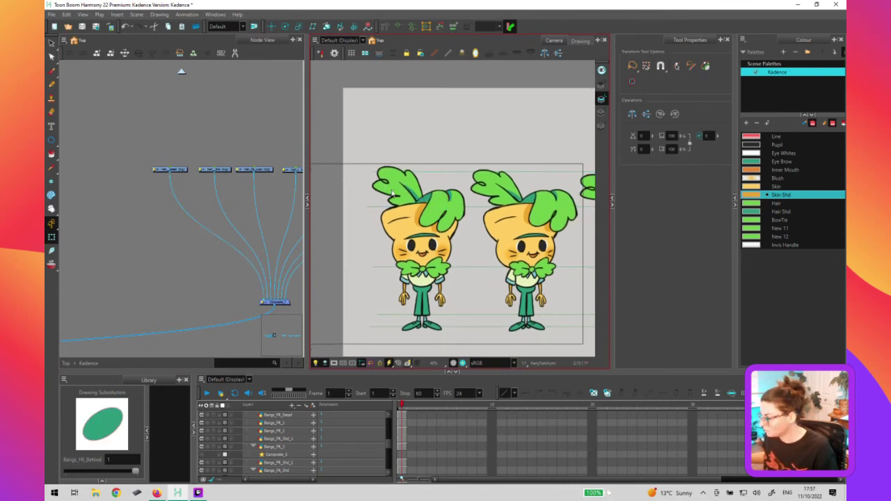
# Draw an ellipse outline on the Hair_Detail drawing over the small curl of the leaf hair
pyautogui.click(179, 170)
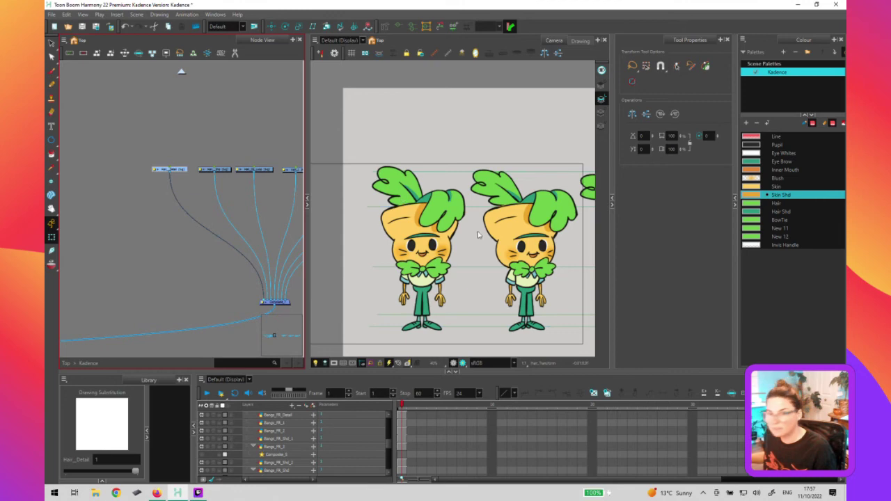
pyautogui.scroll(2, 496, 200)
pyautogui.moveTo(496, 199); pyautogui.dragTo(601, 206)
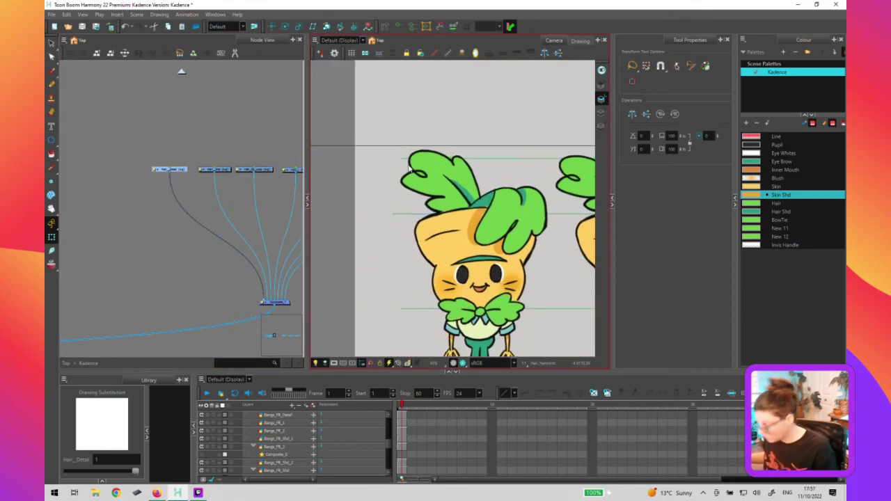
pyautogui.scroll(3, 416, 175)
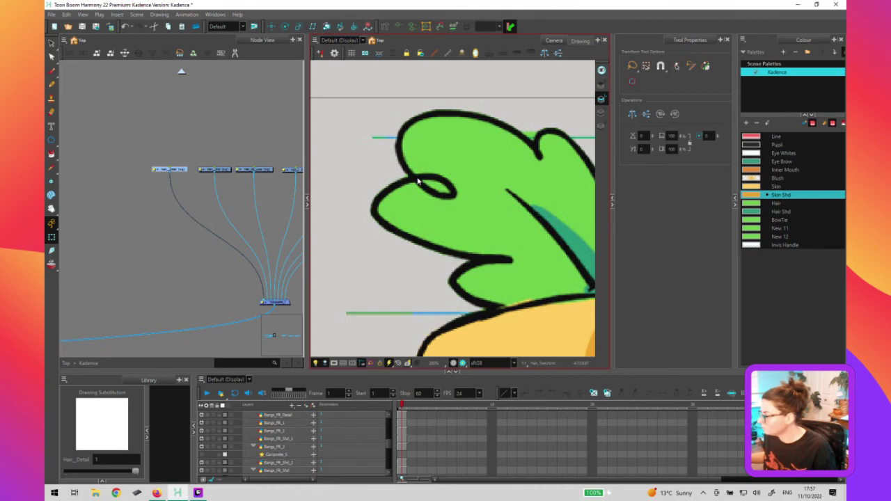
pyautogui.hotkey('alt', '=')
pyautogui.moveTo(415, 175); pyautogui.dragTo(456, 196)
# Rotate the ellipse on the Hair_Detail drawing so it follows the slant of the reference curl
pyautogui.hotkey('alt', 's')
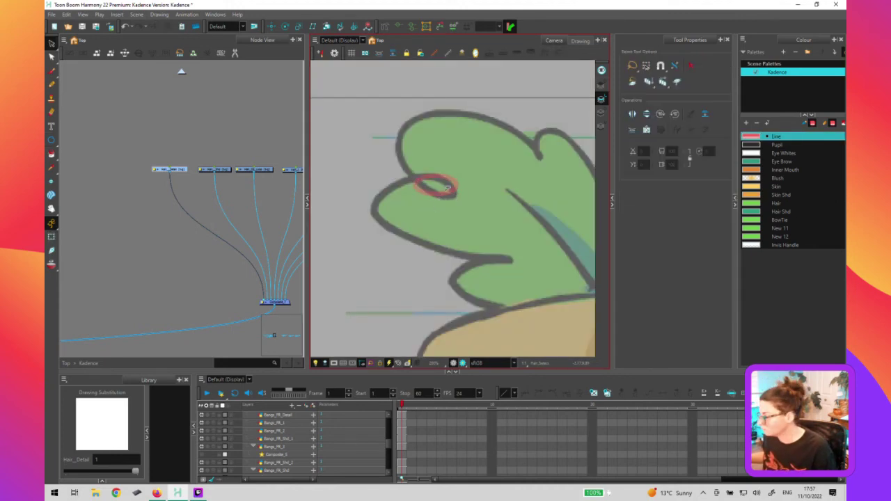
pyautogui.click(458, 183)
pyautogui.click(460, 178)
pyautogui.click(458, 182)
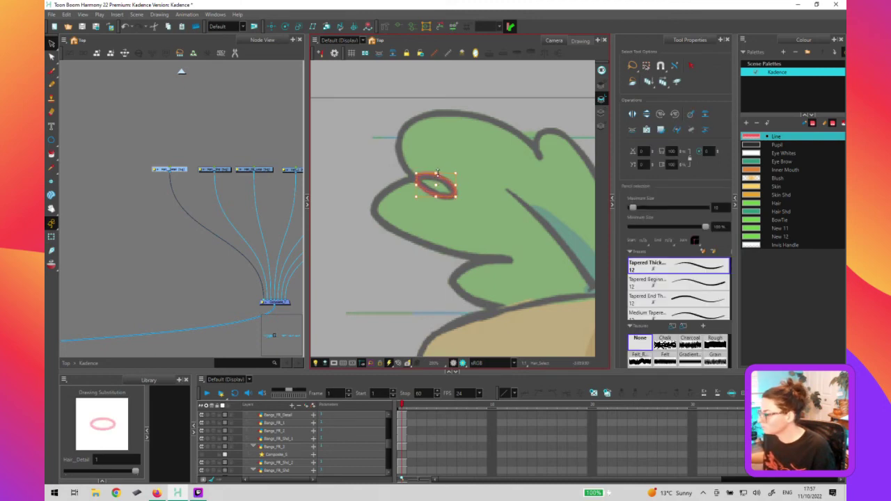
# Reshape the ellipse with the Contour Editor into a loop with a pointed outer end, matching the reference curl
pyautogui.hotkey('alt', 'q')
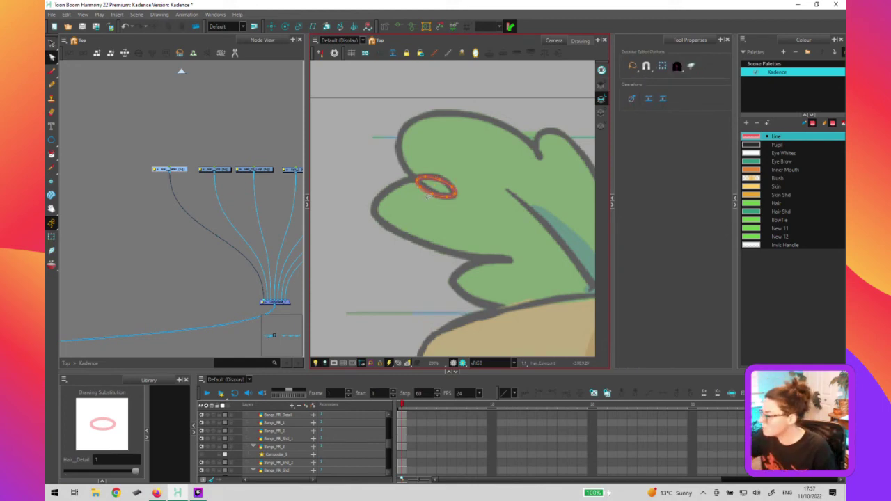
pyautogui.moveTo(432, 151)
pyautogui.mouseDown()
pyautogui.moveTo(442, 112)
pyautogui.moveTo(431, 161)
pyautogui.moveTo(443, 113)
pyautogui.moveTo(441, 171)
pyautogui.moveTo(413, 179)
pyautogui.mouseUp()
pyautogui.click(440, 175)
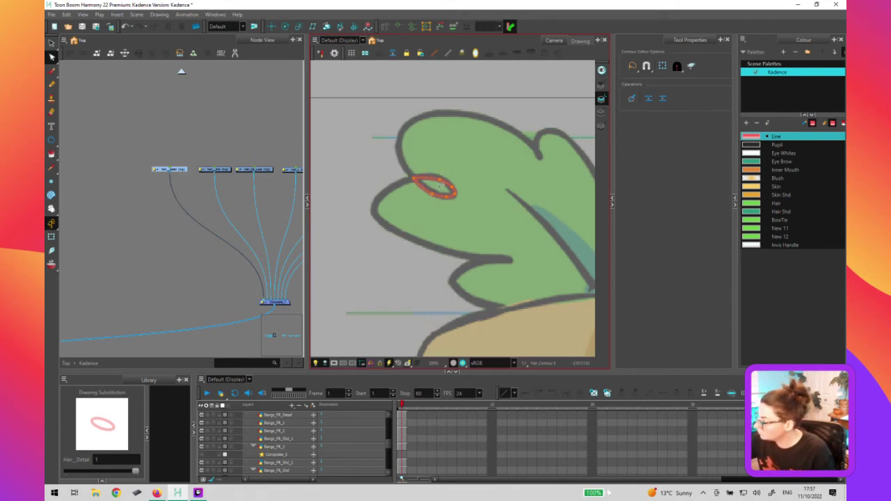
pyautogui.scroll(4, 434, 180)
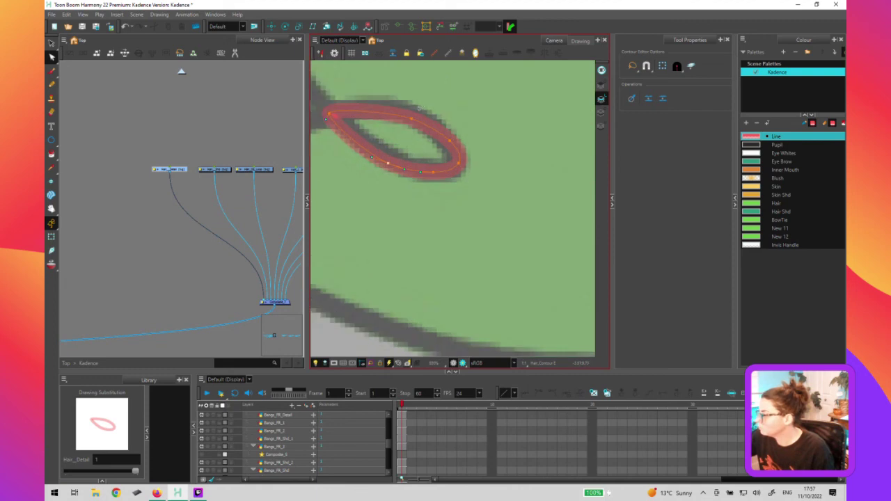
pyautogui.moveTo(412, 120); pyautogui.dragTo(411, 112)
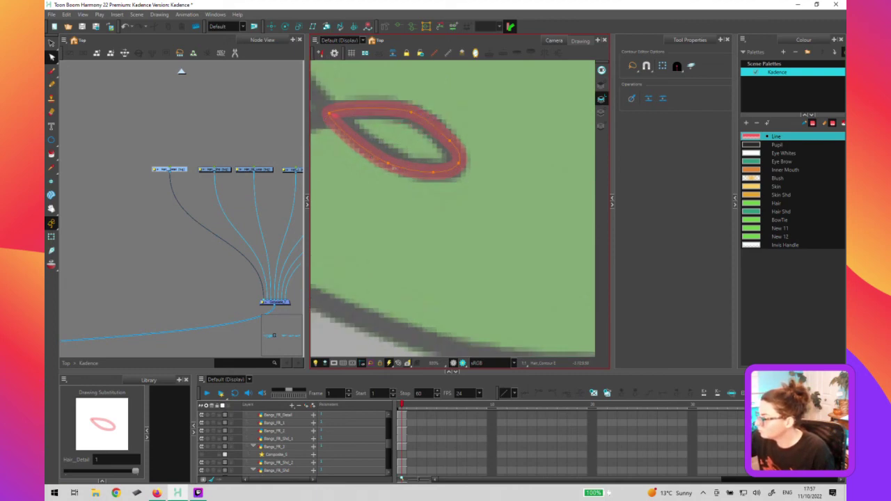
pyautogui.moveTo(387, 163); pyautogui.dragTo(404, 169)
pyautogui.click(330, 114)
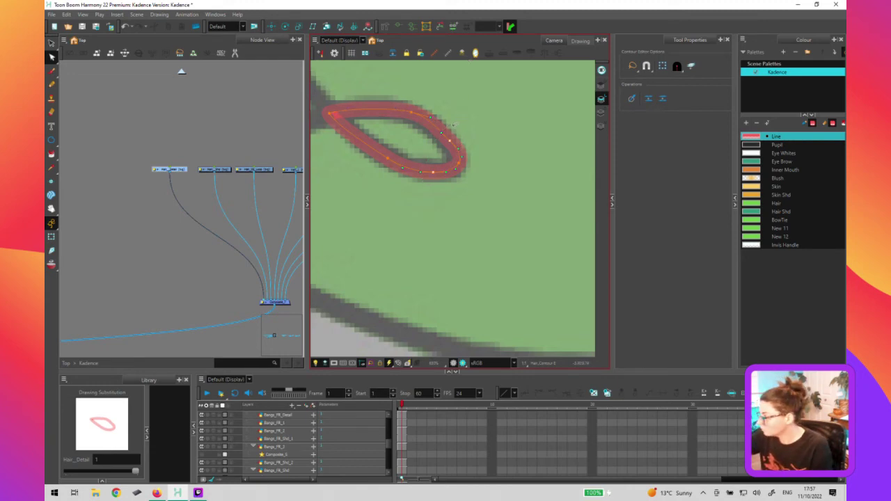
pyautogui.moveTo(463, 155); pyautogui.dragTo(468, 142)
pyautogui.press('1')
pyautogui.press('1')
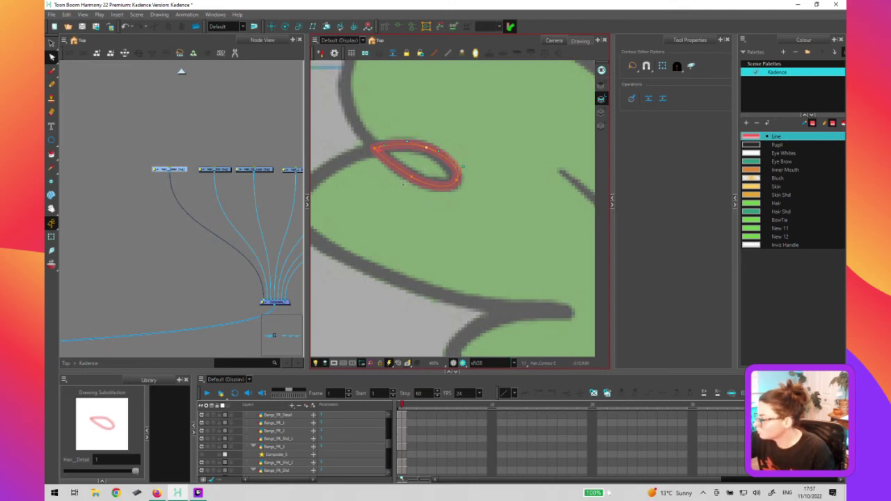
pyautogui.click(471, 230)
pyautogui.click(222, 171)
pyautogui.press('1')
pyautogui.press('1')
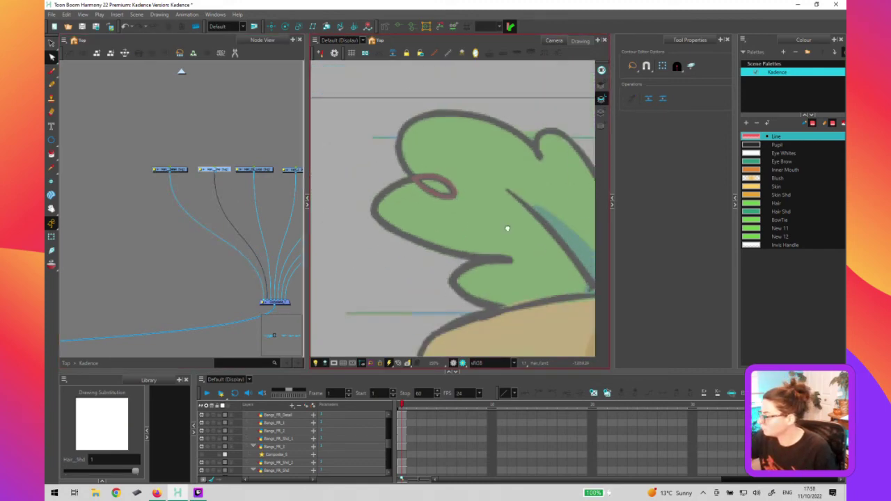
pyautogui.moveTo(507, 228); pyautogui.dragTo(395, 177)
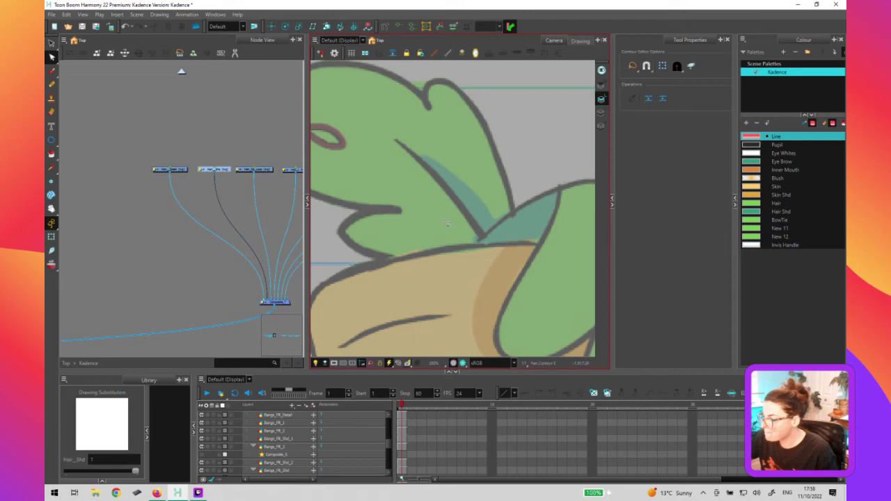
pyautogui.moveTo(216, 225); pyautogui.dragTo(197, 229)
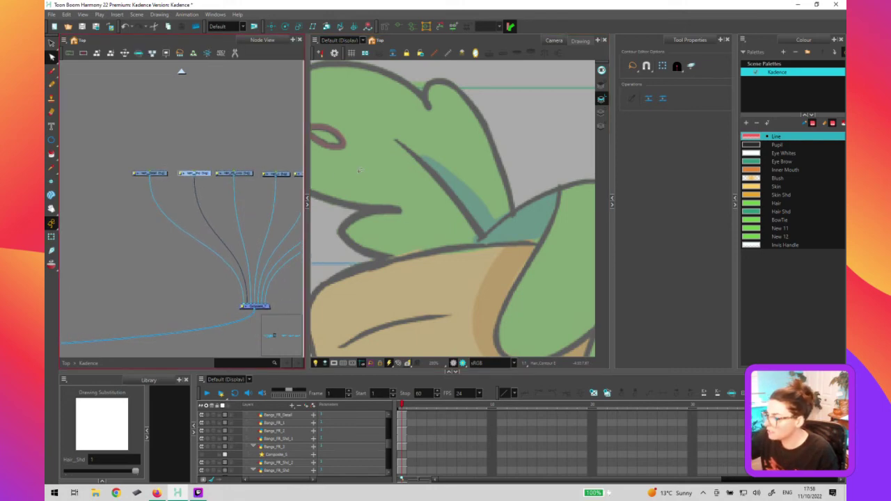
pyautogui.scroll(2, 394, 175)
# Move the loop outline from the Hair_Detail drawing into the Hair_Dtl_Loop drawing
pyautogui.click(167, 170)
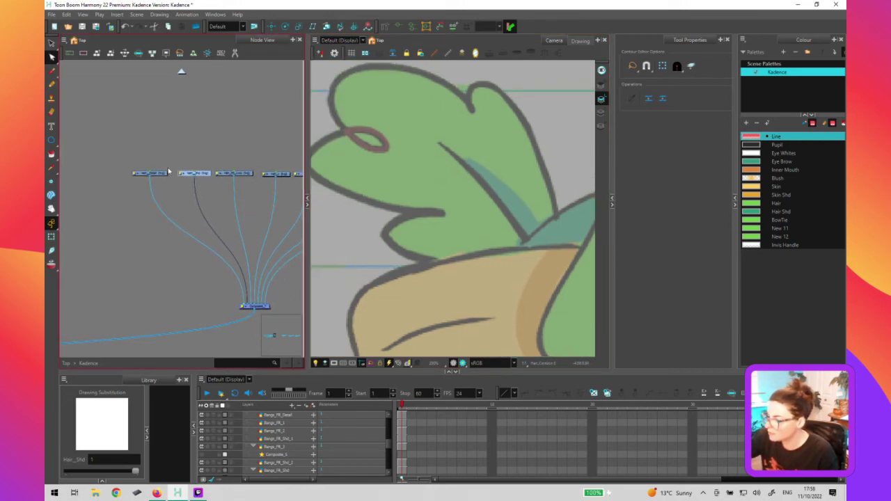
pyautogui.click(153, 188)
pyautogui.click(150, 172)
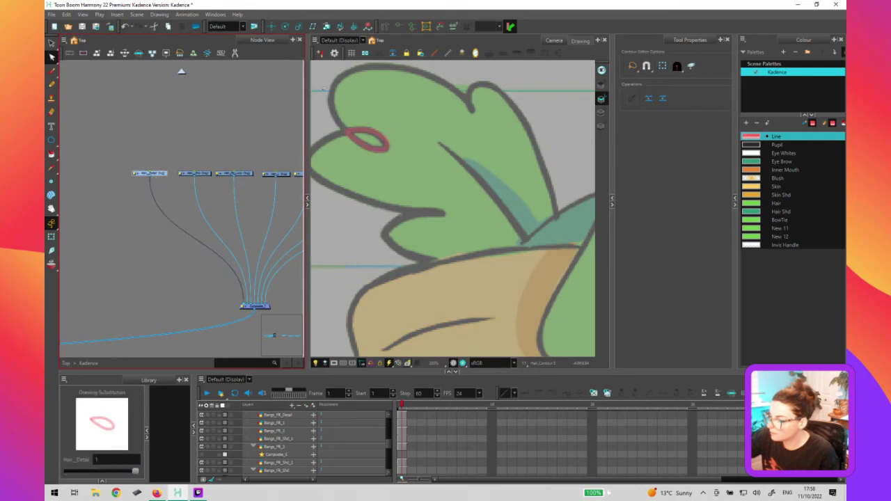
pyautogui.hotkey('alt', 's')
pyautogui.click(375, 143)
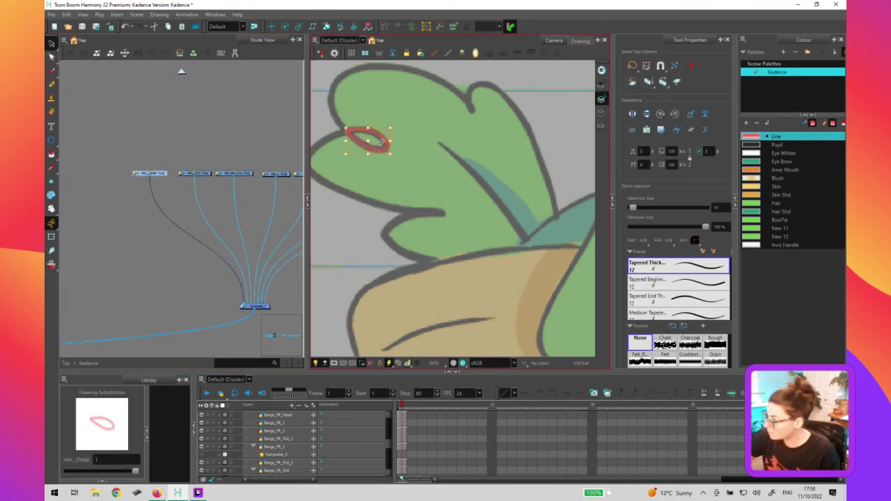
pyautogui.press('Delete')
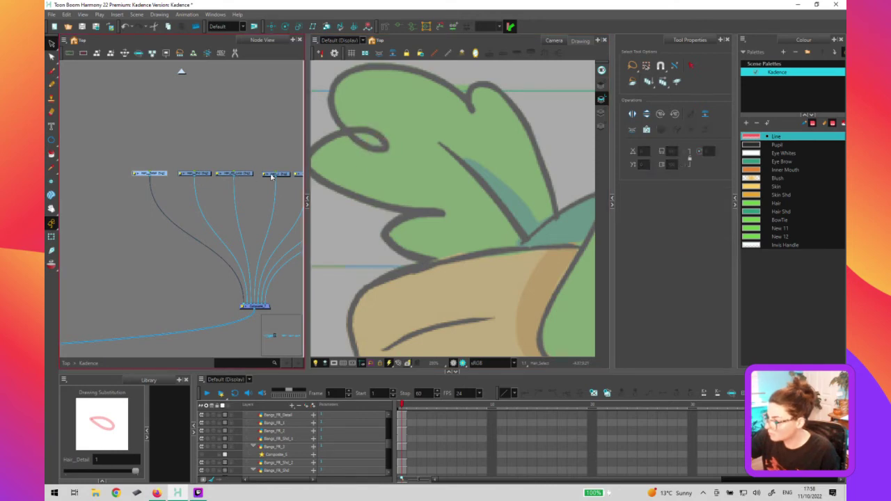
pyautogui.hotkey('ctrl', 'z')
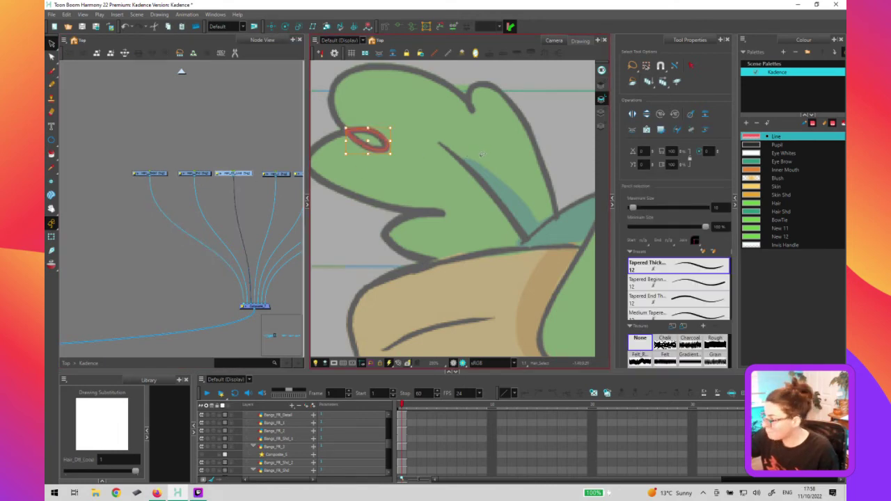
# Fill the inside of the loop on Hair_Dtl_Loop with the Hair colour
pyautogui.press('1')
pyautogui.click(175, 293)
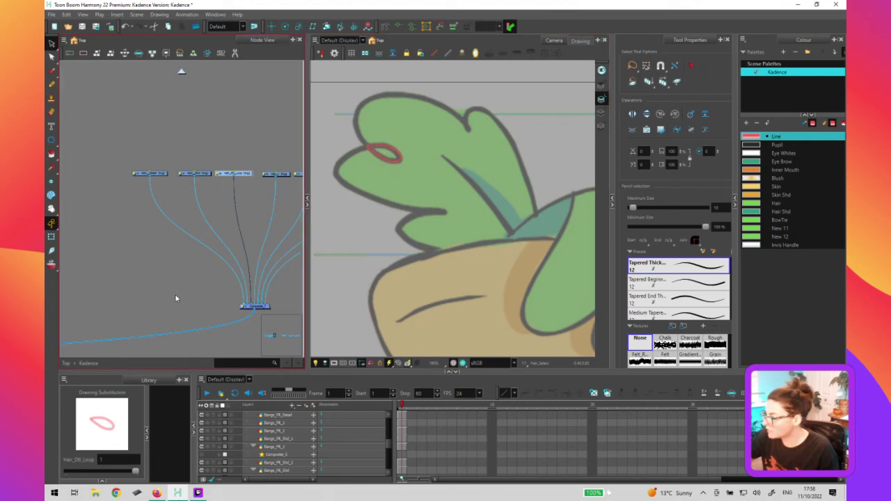
pyautogui.click(387, 153)
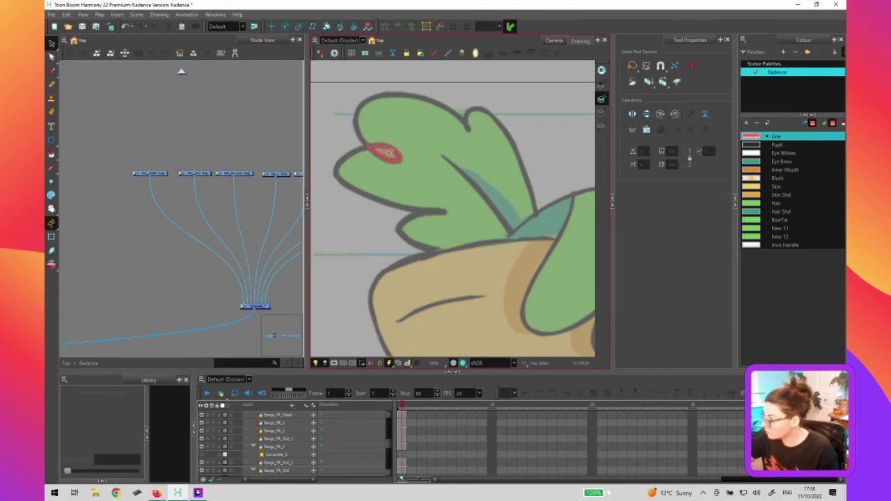
pyautogui.click(783, 203)
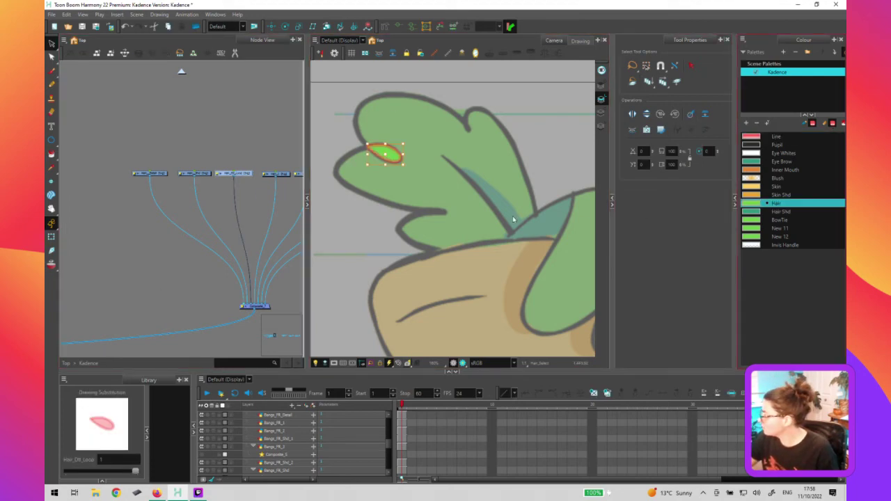
pyautogui.click(137, 301)
pyautogui.press('1')
pyautogui.moveTo(251, 254)
pyautogui.mouseDown()
pyautogui.moveTo(265, 248)
pyautogui.moveTo(269, 215)
pyautogui.mouseUp()
pyautogui.moveTo(161, 241); pyautogui.dragTo(96, 205)
pyautogui.click(106, 203)
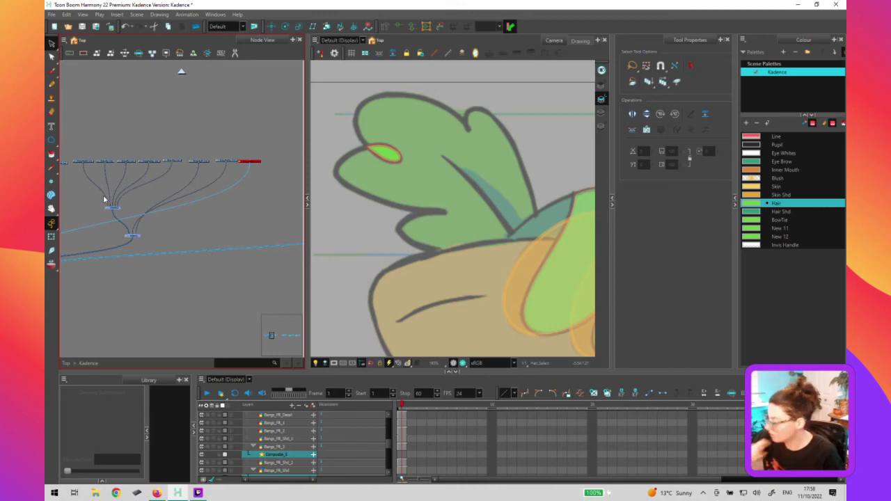
pyautogui.press('d')
# Re-enable the head's composite node in the network and copy the forehead stroke from the Wrinkle drawing
pyautogui.moveTo(146, 293); pyautogui.dragTo(402, 282)
pyautogui.moveTo(218, 272); pyautogui.dragTo(156, 273)
pyautogui.click(209, 195)
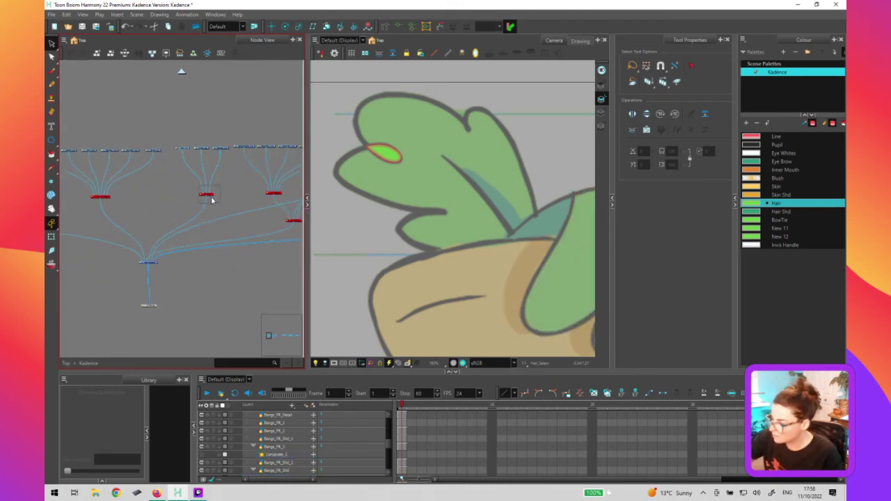
pyautogui.click(211, 196)
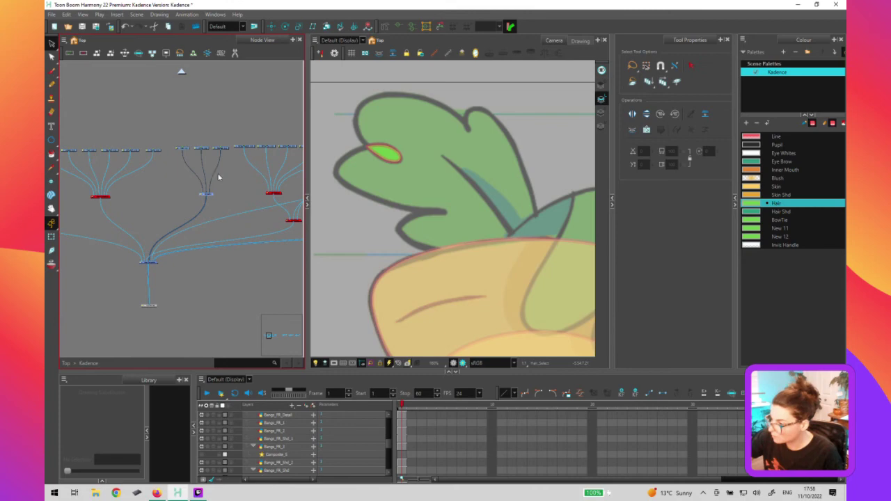
pyautogui.click(183, 149)
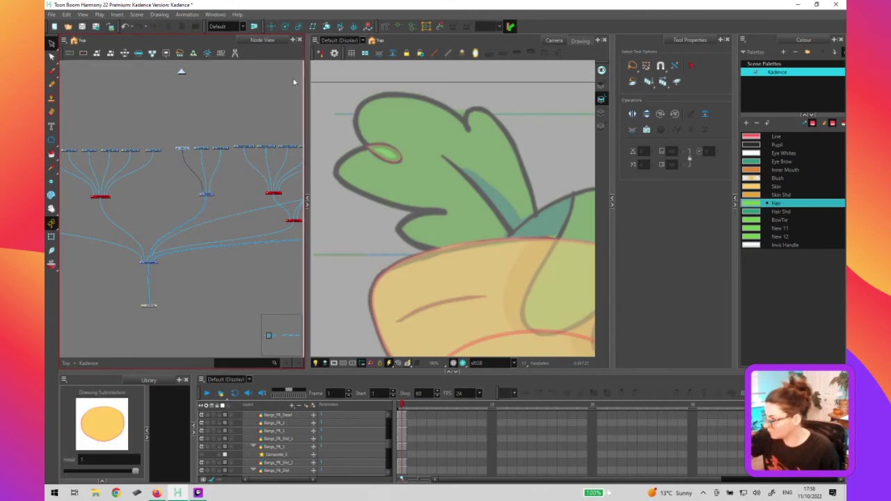
pyautogui.click(201, 148)
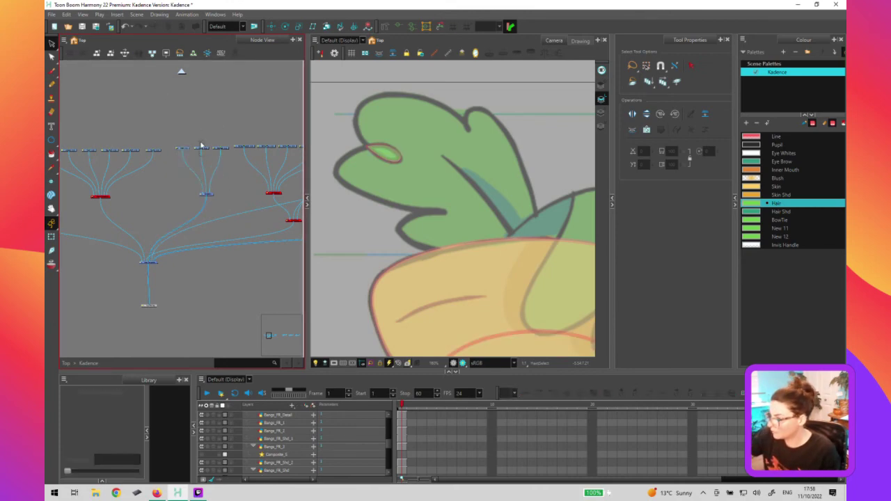
pyautogui.click(459, 298)
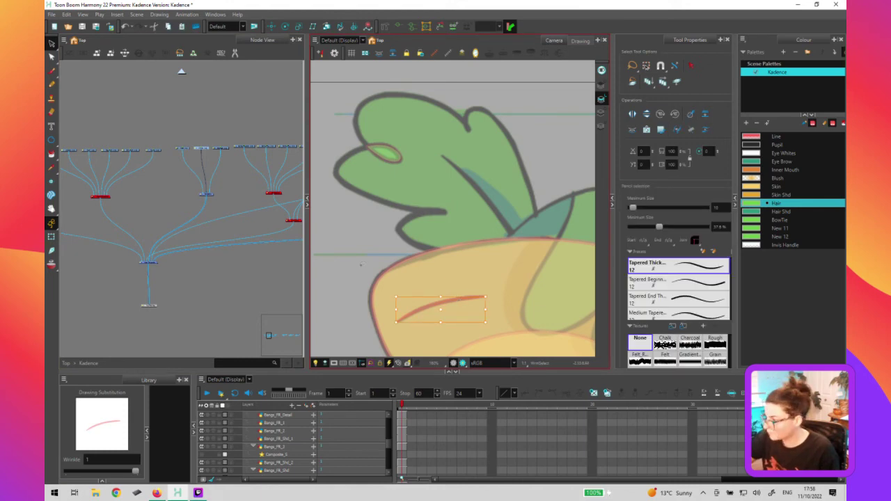
# Find the Hair_Detail node in the hair network and paste the wrinkle stroke into its drawing
pyautogui.moveTo(136, 241); pyautogui.dragTo(39, 243)
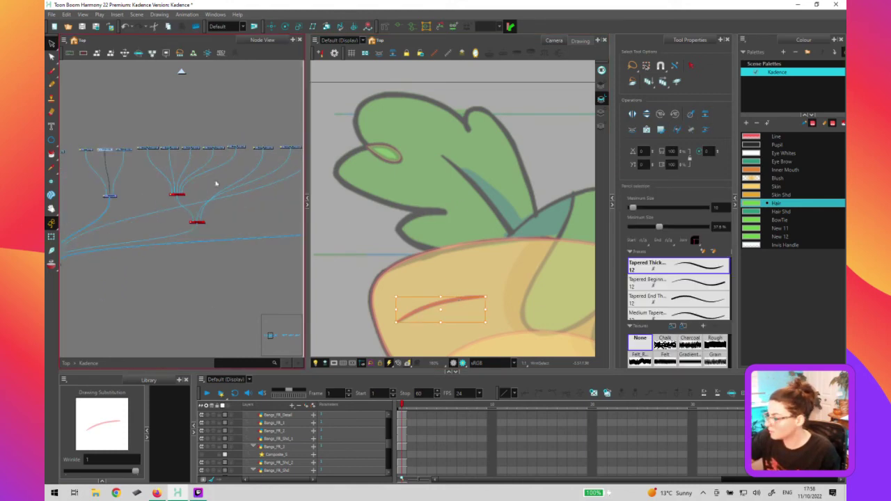
pyautogui.hscroll(6, 197, 229)
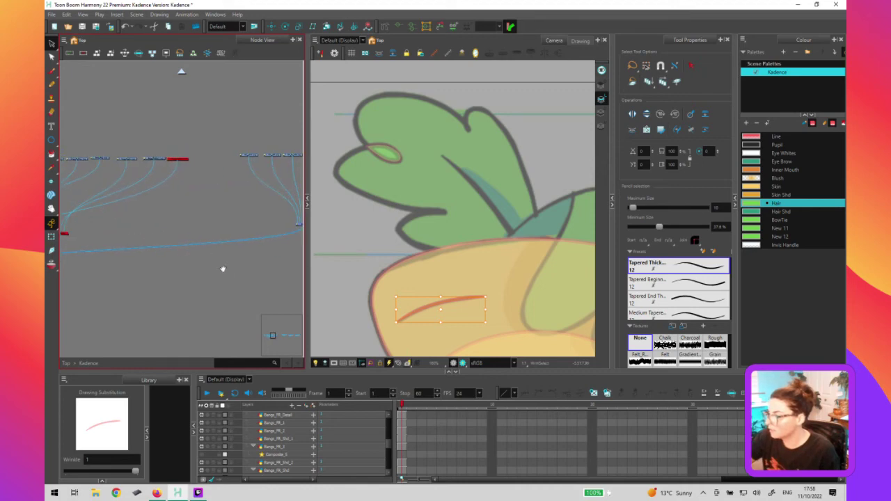
pyautogui.moveTo(151, 292); pyautogui.dragTo(146, 294)
pyautogui.moveTo(108, 247); pyautogui.dragTo(123, 235)
pyautogui.press('2')
pyautogui.press('2')
pyautogui.moveTo(210, 244); pyautogui.dragTo(171, 282)
pyautogui.click(154, 165)
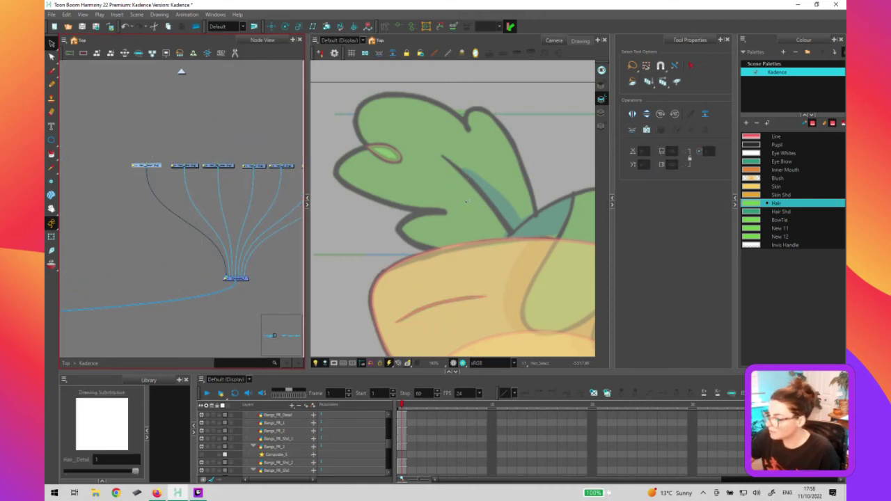
pyautogui.click(457, 301)
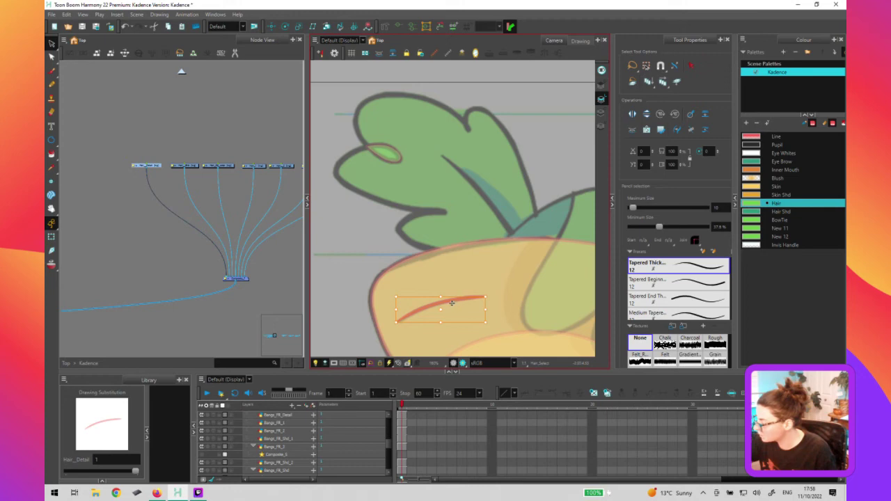
# Move and rotate the pasted stroke onto the leaf's central vein and extend its lower end down over the head
pyautogui.moveTo(453, 299); pyautogui.dragTo(479, 162)
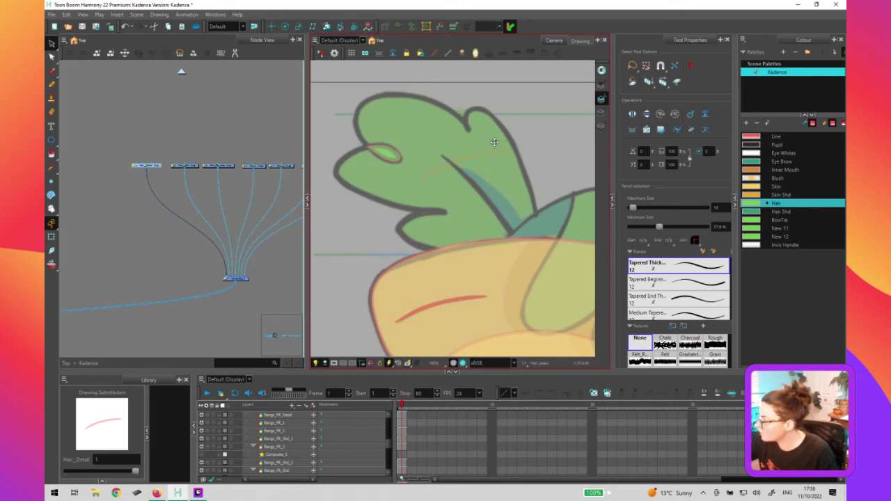
pyautogui.hotkey('ctrl', 'v')
pyautogui.moveTo(539, 128); pyautogui.dragTo(531, 194)
pyautogui.moveTo(501, 150); pyautogui.dragTo(490, 194)
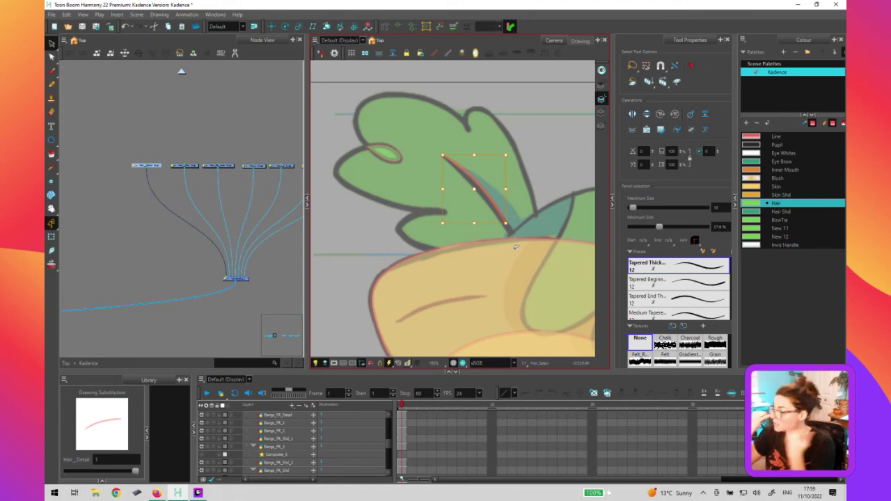
pyautogui.hotkey('alt', 'q')
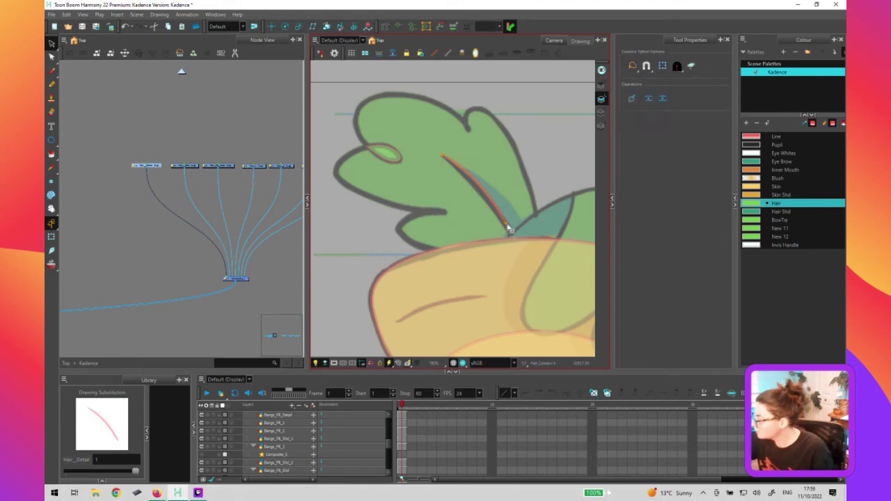
pyautogui.moveTo(535, 272); pyautogui.dragTo(536, 270)
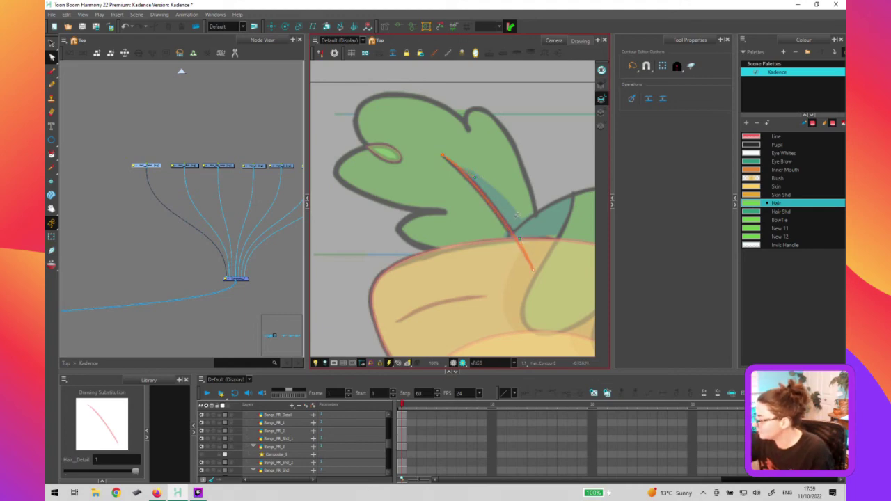
# Duplicate the vein stroke and offset the copy toward the outer edge of the leaf's shading
pyautogui.hotkey('ctrl', 'a')
pyautogui.hotkey('alt', 's')
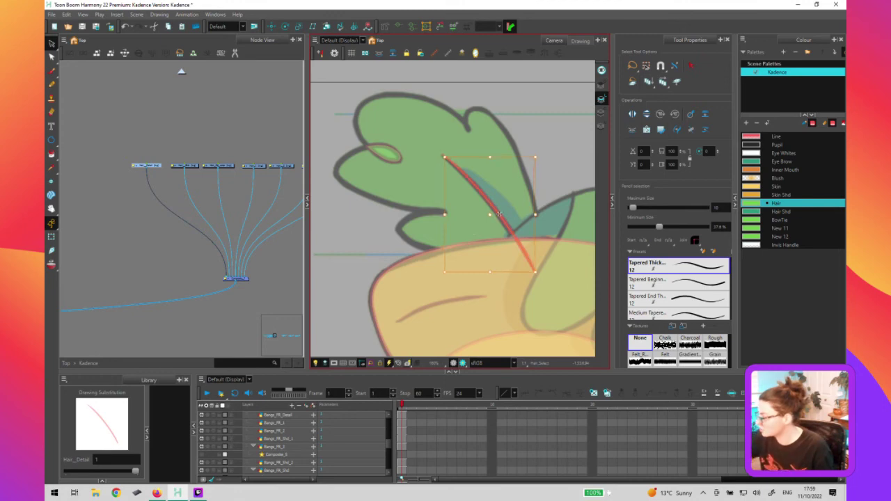
pyautogui.moveTo(507, 207); pyautogui.dragTo(518, 198)
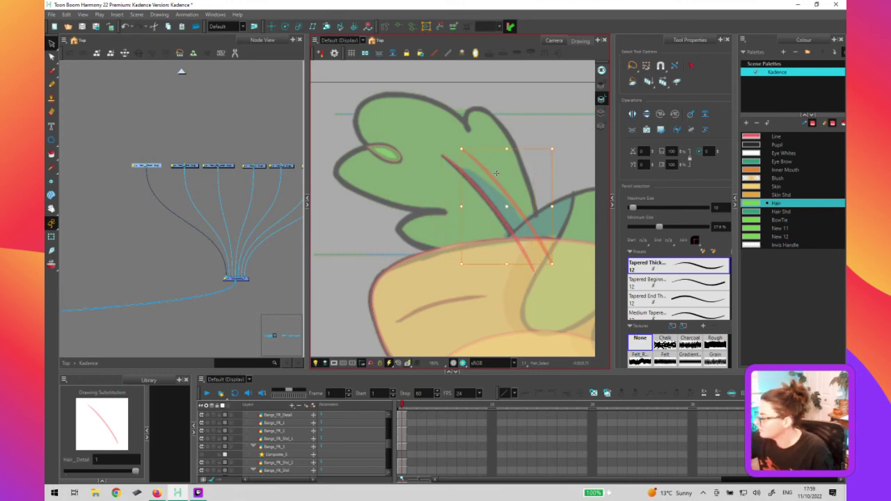
# Reshape the duplicated stroke with the Contour Editor so it bows along the shading's outer edge and meets the vein at both ends
pyautogui.hotkey('alt', 'q')
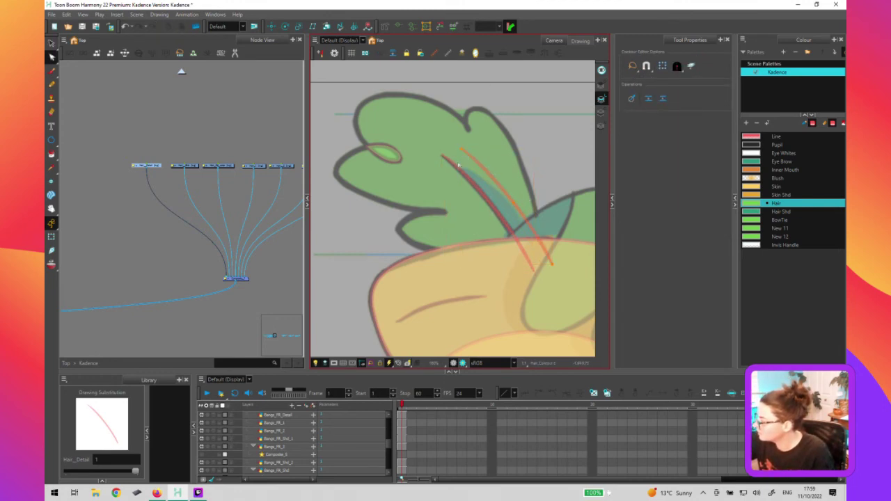
pyautogui.click(647, 67)
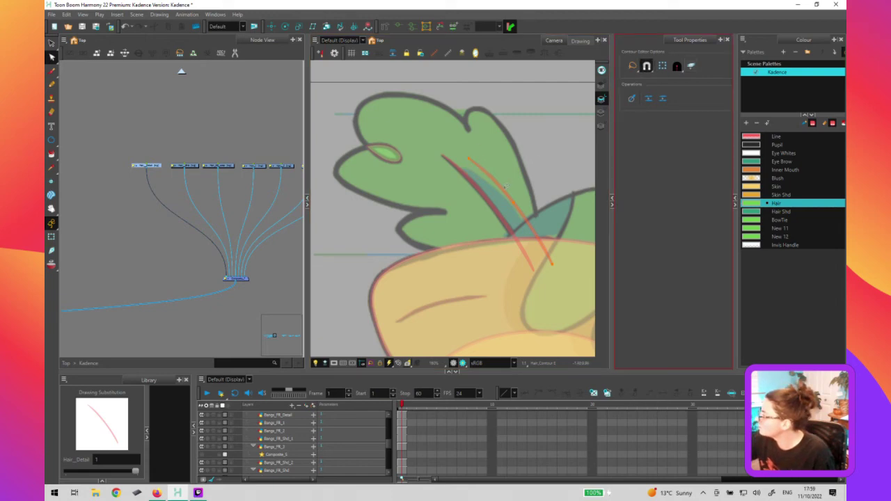
pyautogui.click(462, 171)
pyautogui.moveTo(478, 182); pyautogui.dragTo(474, 168)
pyautogui.press('space')
pyautogui.moveTo(550, 266); pyautogui.dragTo(490, 203)
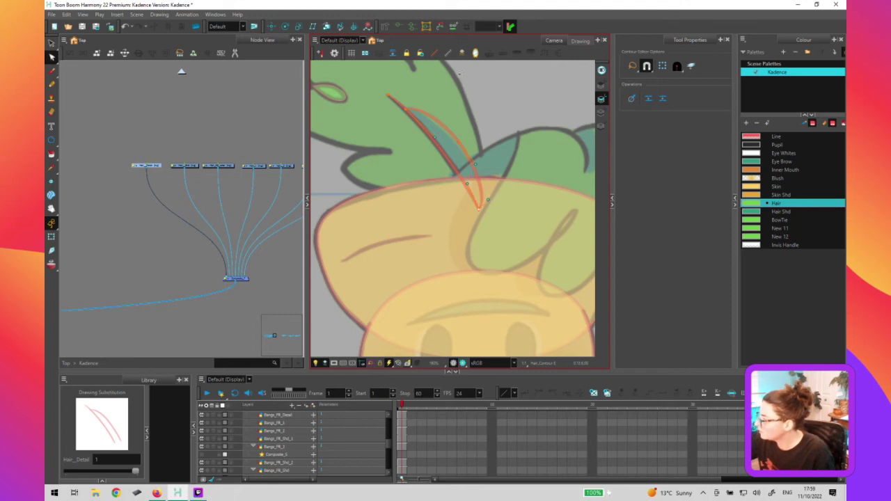
pyautogui.click(459, 142)
pyautogui.moveTo(459, 142); pyautogui.dragTo(455, 144)
pyautogui.click(486, 153)
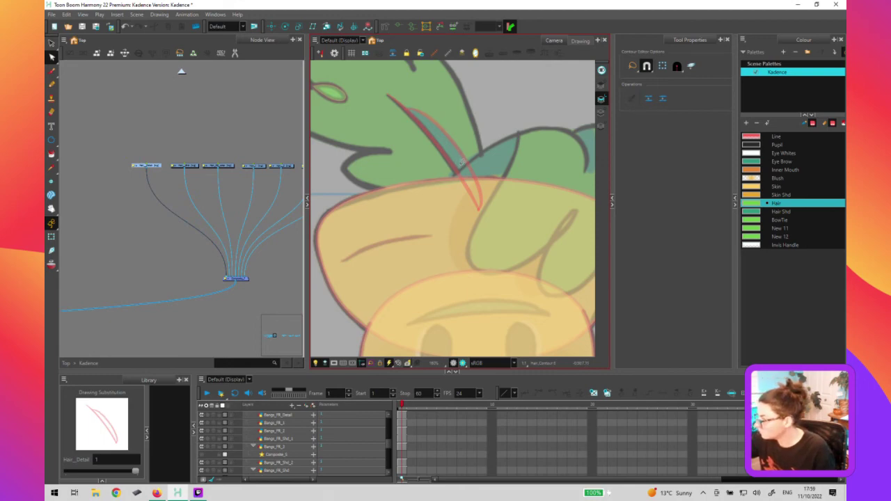
# Snap the upper end point of the shading stroke precisely onto the vein line
pyautogui.press('ctrl')
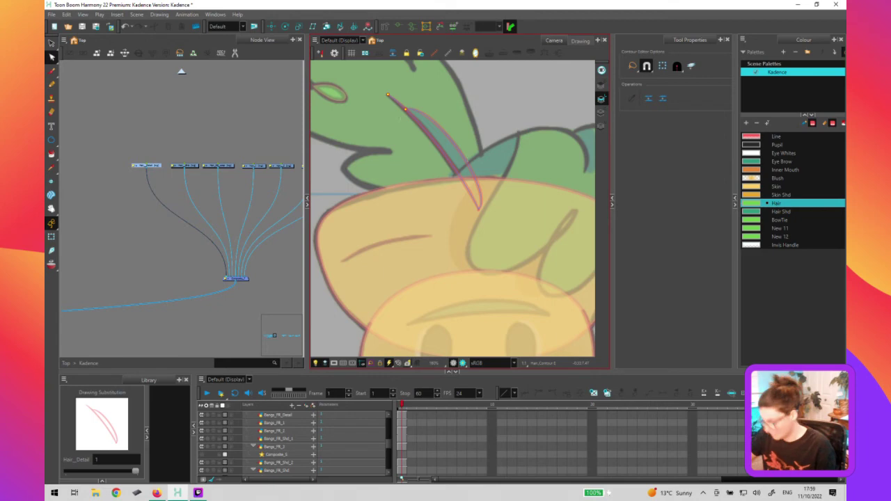
pyautogui.press('2')
pyautogui.press('2')
pyautogui.press('2')
pyautogui.press('2')
pyautogui.moveTo(404, 147); pyautogui.dragTo(462, 352)
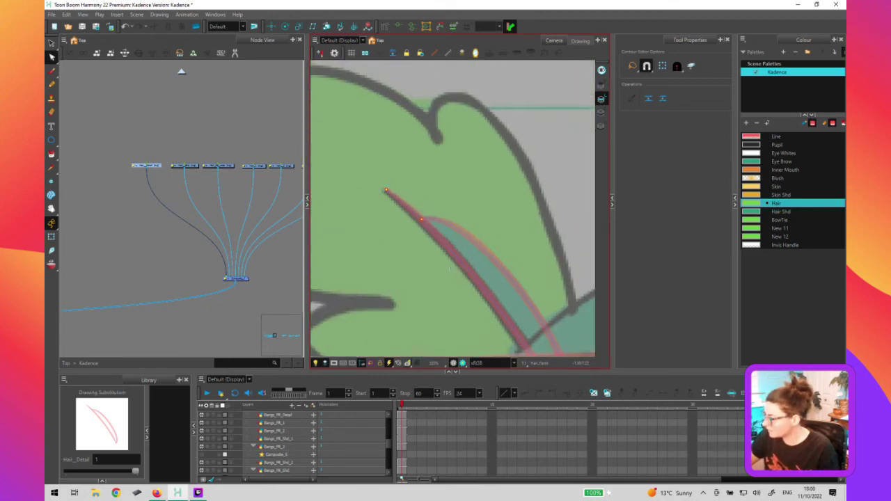
pyautogui.press('2')
pyautogui.press('2')
pyautogui.scroll(4, 479, 274)
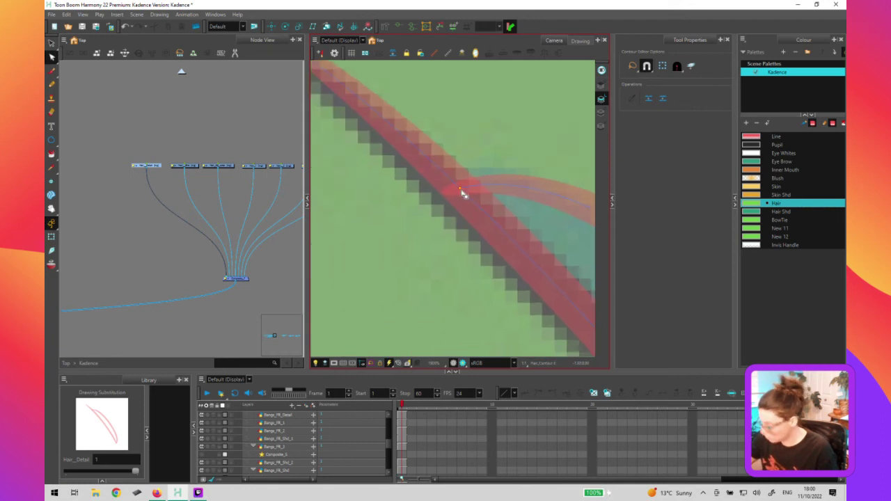
pyautogui.click(460, 189)
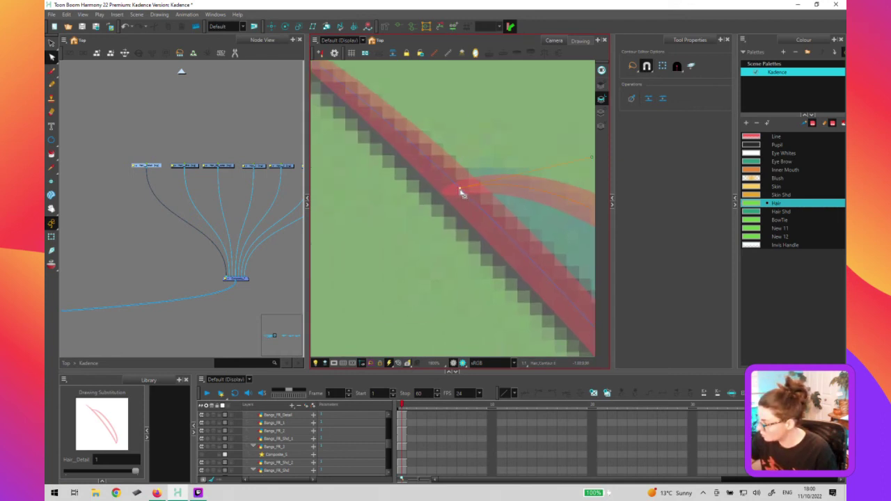
pyautogui.click(459, 189)
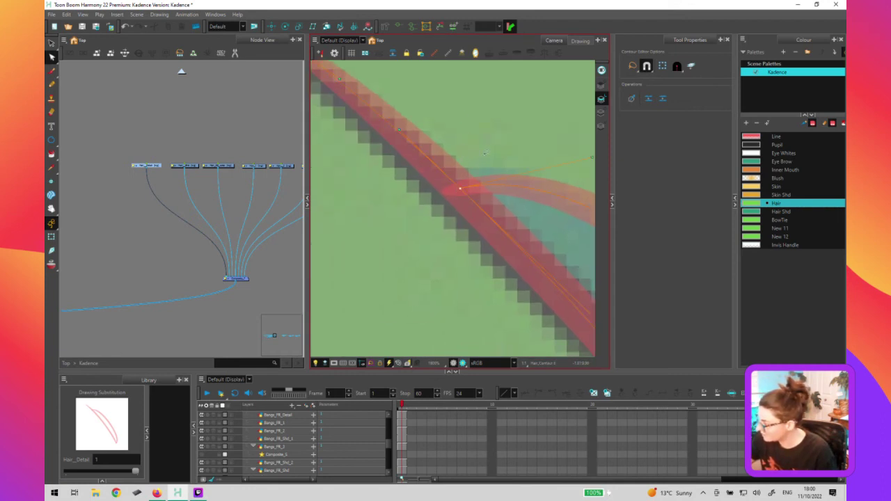
# Fill the closed area between the vein and the shading stroke and recolour the fill to Hair Shd
pyautogui.scroll(-10, 485, 152)
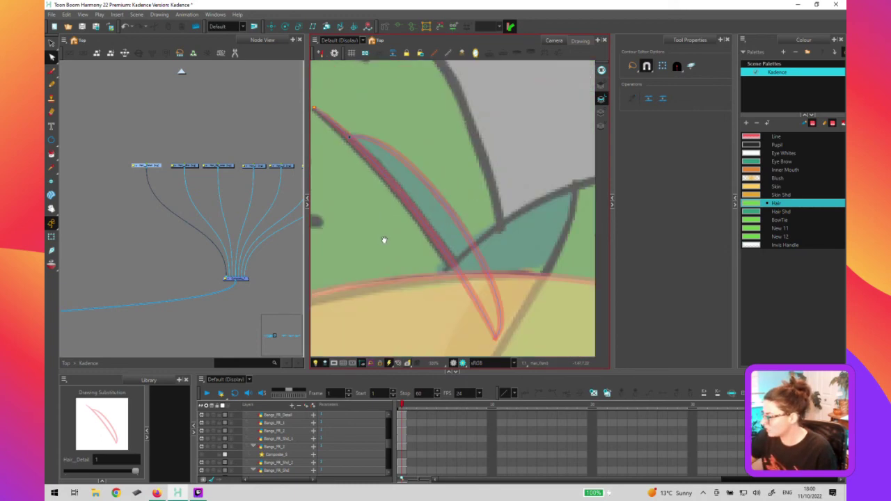
pyautogui.click(450, 240)
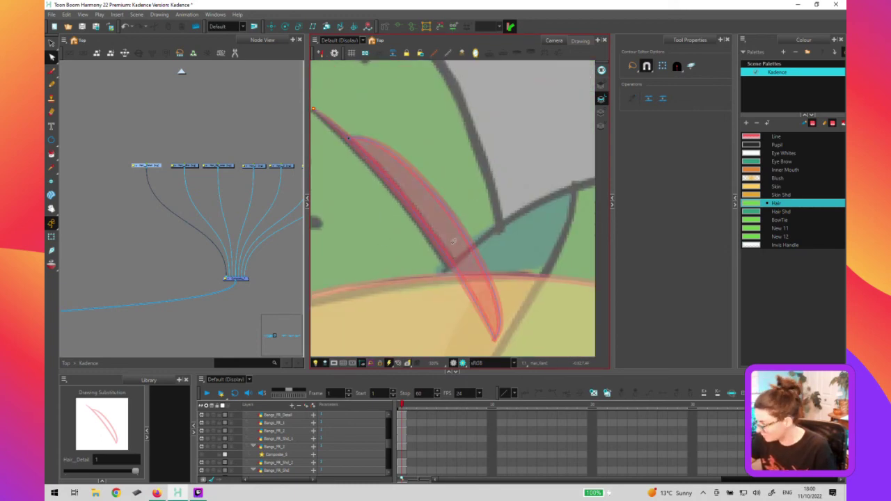
pyautogui.hotkey('alt', 's')
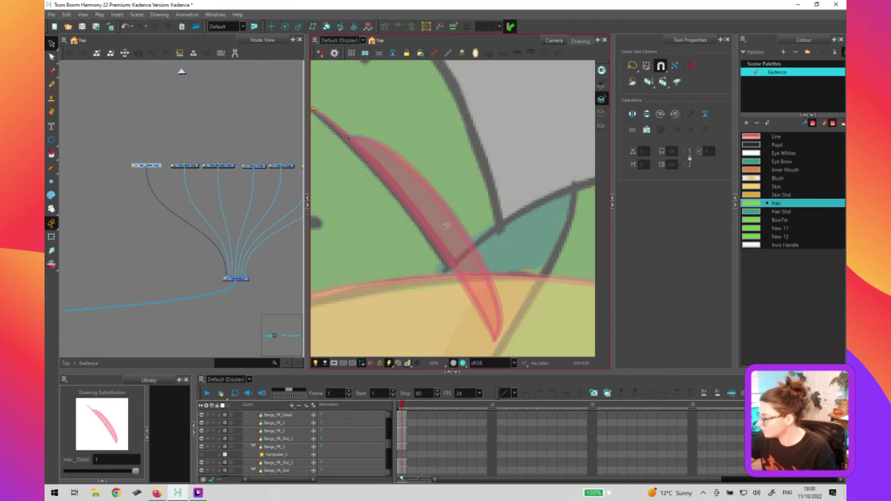
pyautogui.click(780, 211)
pyautogui.click(471, 234)
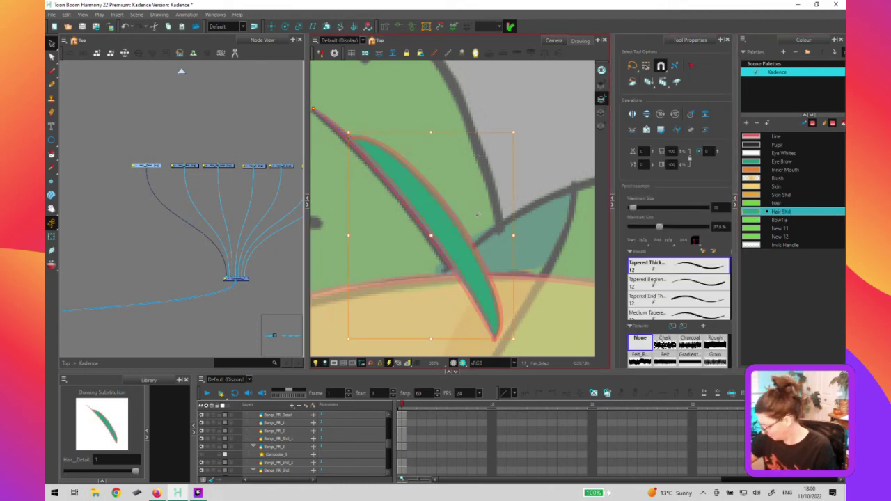
pyautogui.press('Escape')
pyautogui.press('1')
pyautogui.press('1')
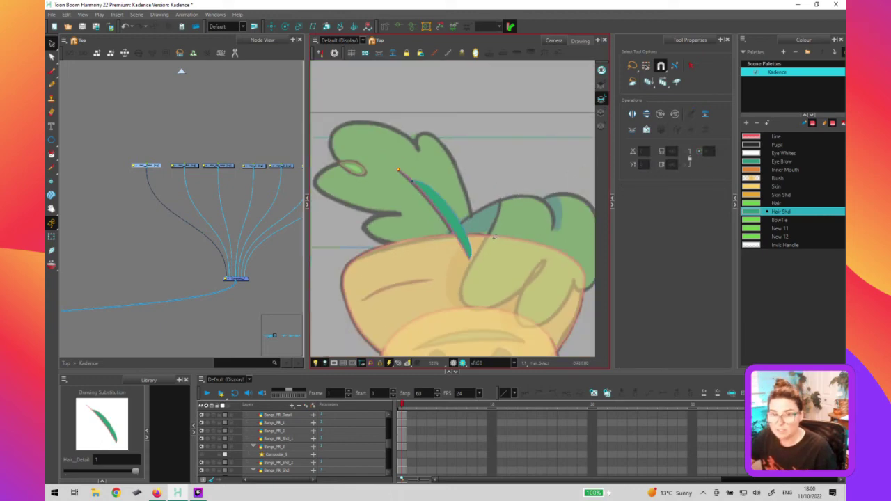
pyautogui.scroll(-5, 504, 252)
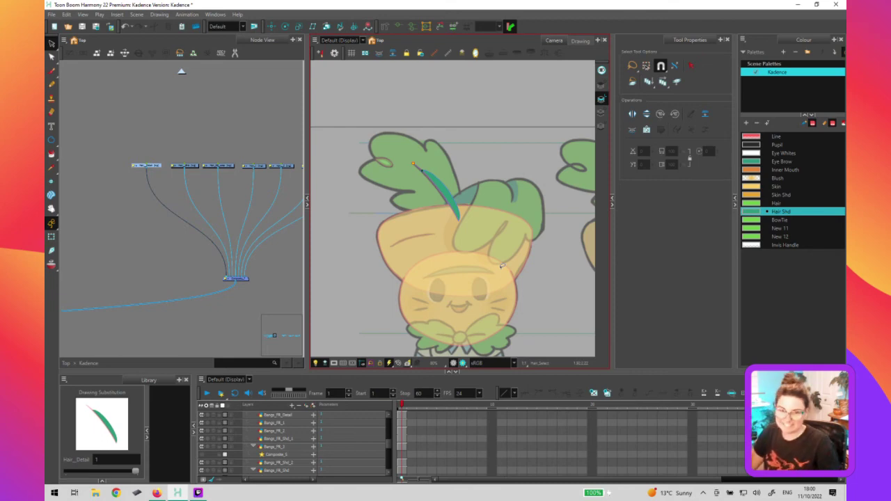
# Identify the Hair_Shd node in the hair network and move it above the row of other hair drawings
pyautogui.click(165, 174)
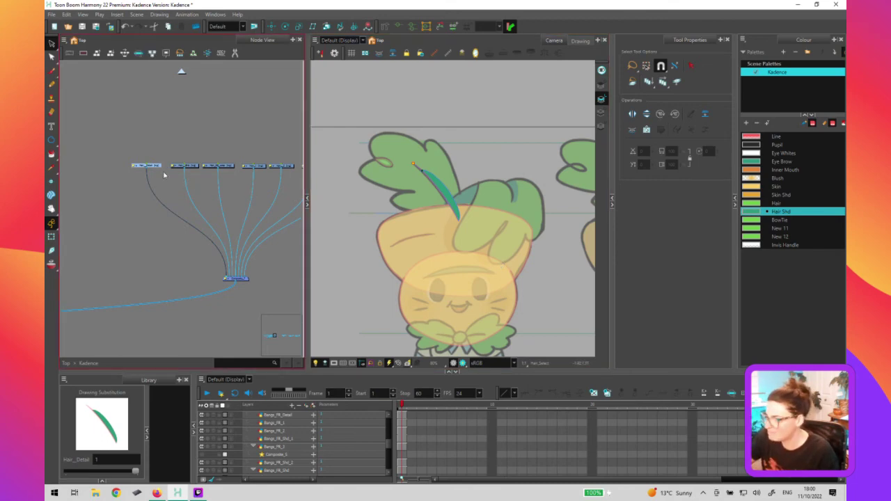
pyautogui.click(194, 169)
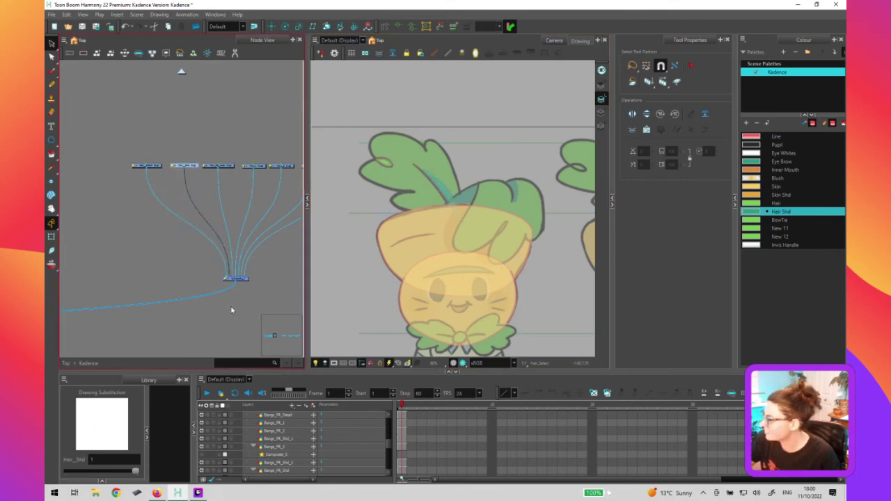
pyautogui.click(224, 168)
pyautogui.moveTo(190, 165); pyautogui.dragTo(182, 70)
pyautogui.click(233, 168)
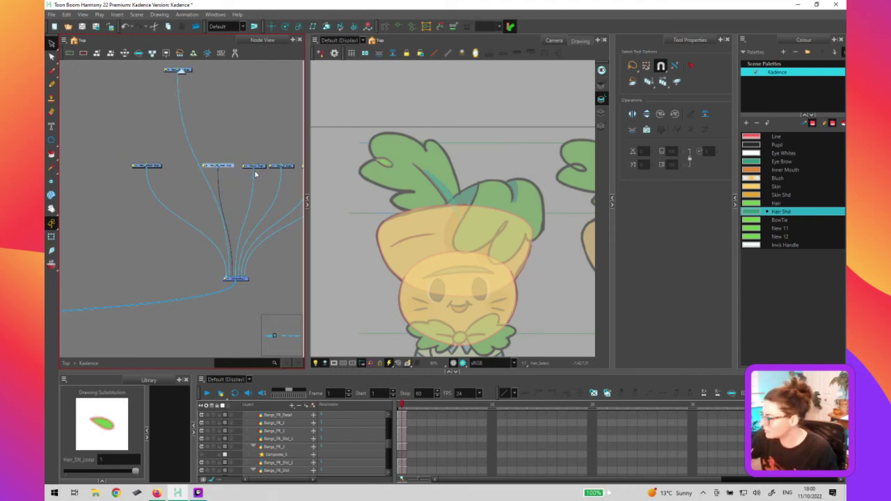
# Draw an ellipse outline in the Line colour over the leaf's lowest lobe with the Ellipse tool
pyautogui.click(255, 171)
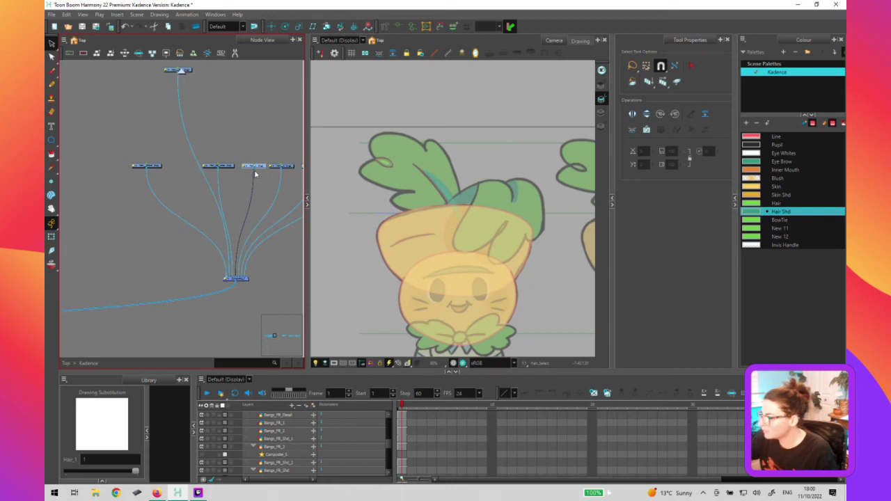
pyautogui.click(414, 217)
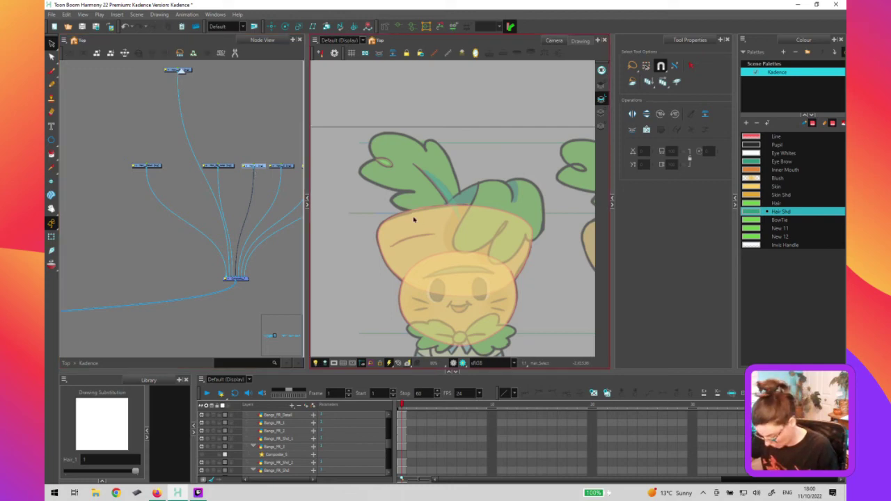
pyautogui.hotkey('alt', '=')
pyautogui.moveTo(395, 194); pyautogui.dragTo(463, 230)
pyautogui.hotkey('ctrl', 'z')
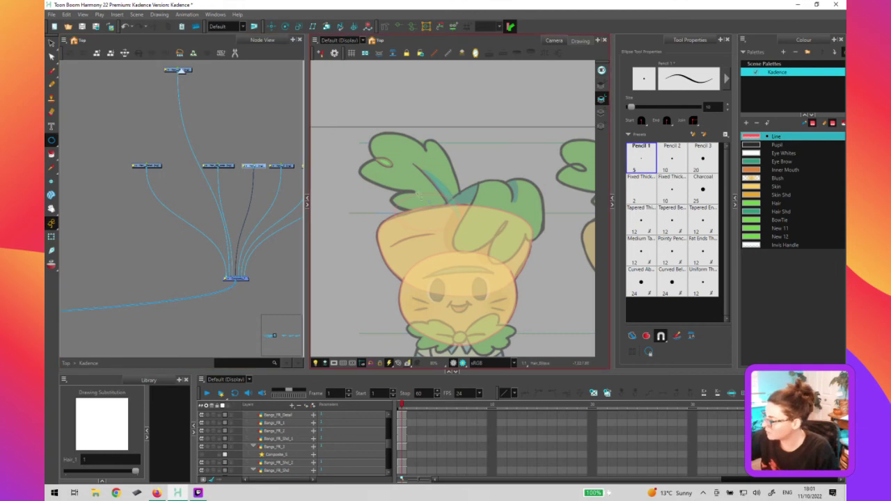
# Transfer the misplaced ellipse outline from the Hair_Detail drawing to the Hair_1 drawing
pyautogui.hotkey('alt', 's')
pyautogui.click(423, 192)
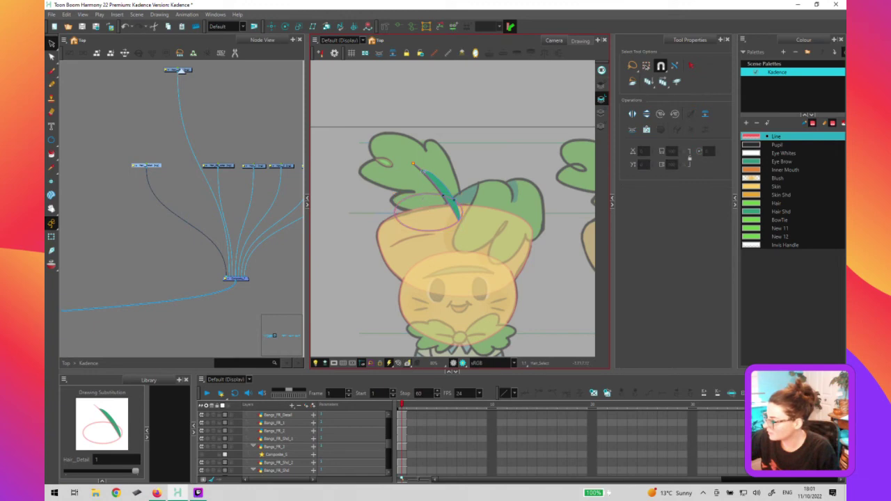
pyautogui.click(436, 85)
pyautogui.click(261, 167)
pyautogui.click(462, 210)
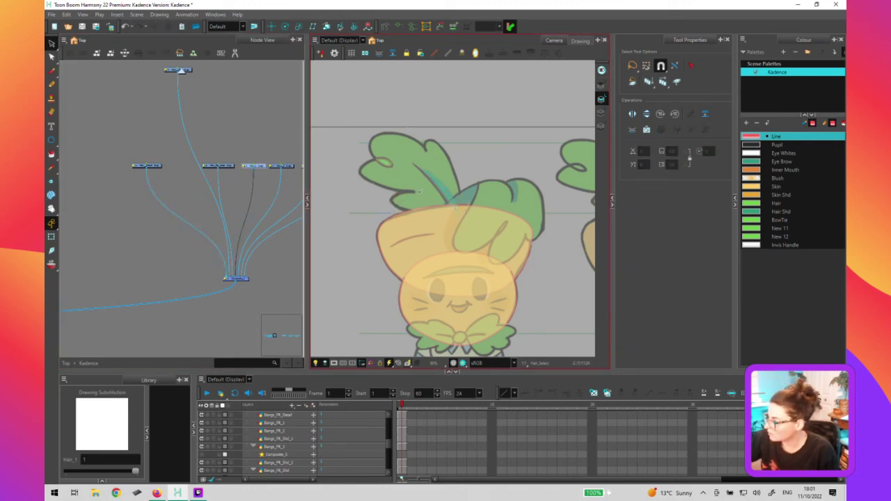
# Rotate, move and resize the Hair_1 ellipse so it fits the leaf's lowest lobe
pyautogui.click(447, 211)
pyautogui.moveTo(430, 223); pyautogui.dragTo(397, 204)
pyautogui.scroll(2, 446, 205)
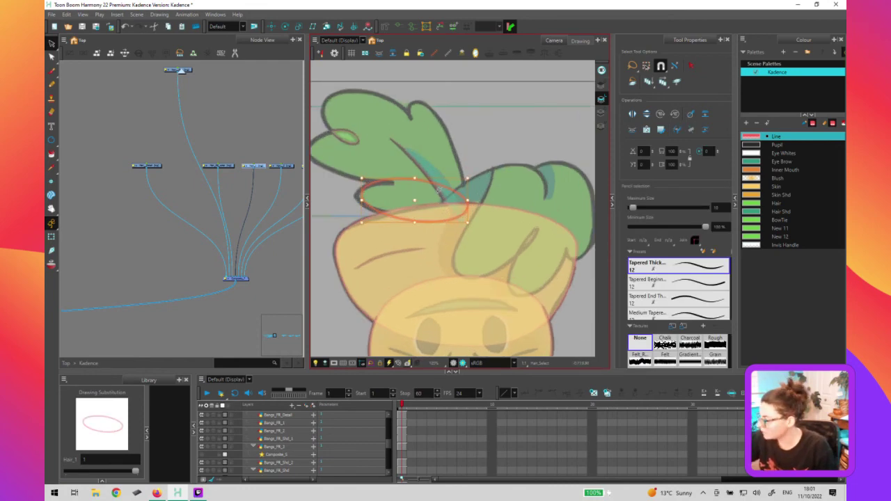
pyautogui.scroll(1, 439, 189)
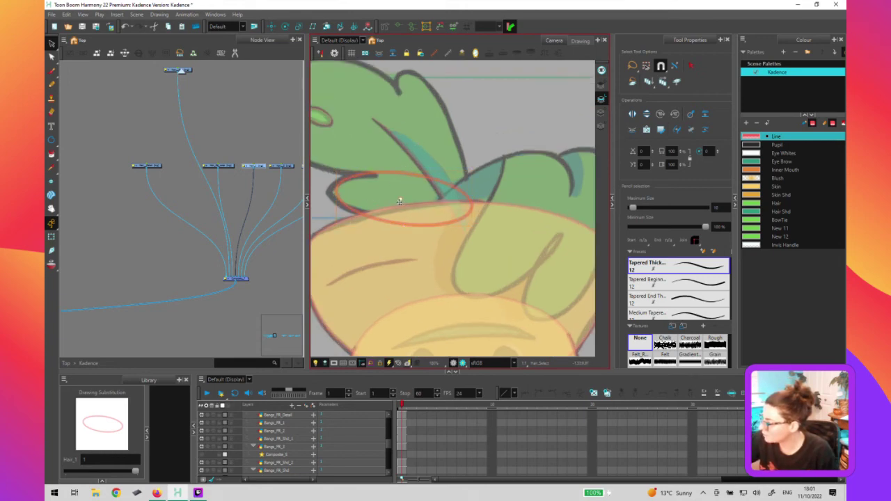
pyautogui.click(405, 200)
pyautogui.click(458, 216)
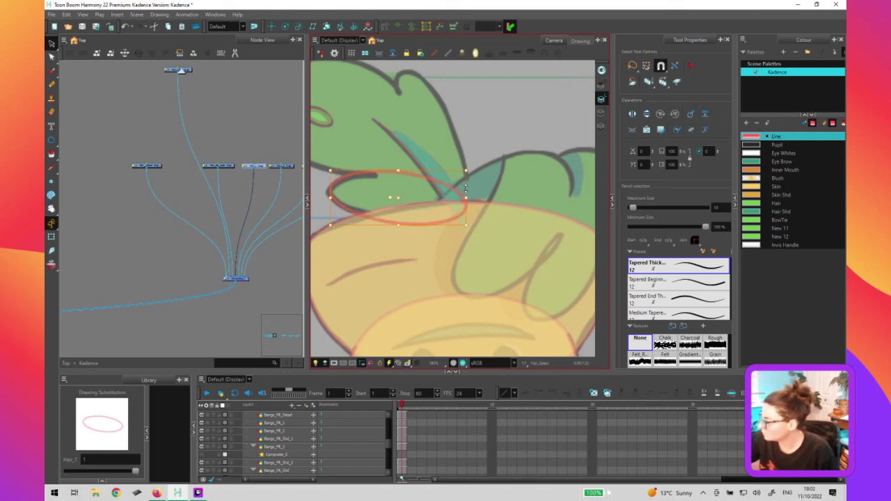
pyautogui.moveTo(466, 188)
pyautogui.mouseDown()
pyautogui.moveTo(464, 210)
pyautogui.moveTo(462, 203)
pyautogui.mouseUp()
pyautogui.moveTo(399, 177); pyautogui.dragTo(399, 173)
# Paste the ellipse into the Hair_2 drawing, move it onto the leaf's middle lobe and stretch it toward the leaf base
pyautogui.click(289, 169)
pyautogui.click(432, 216)
pyautogui.press('1')
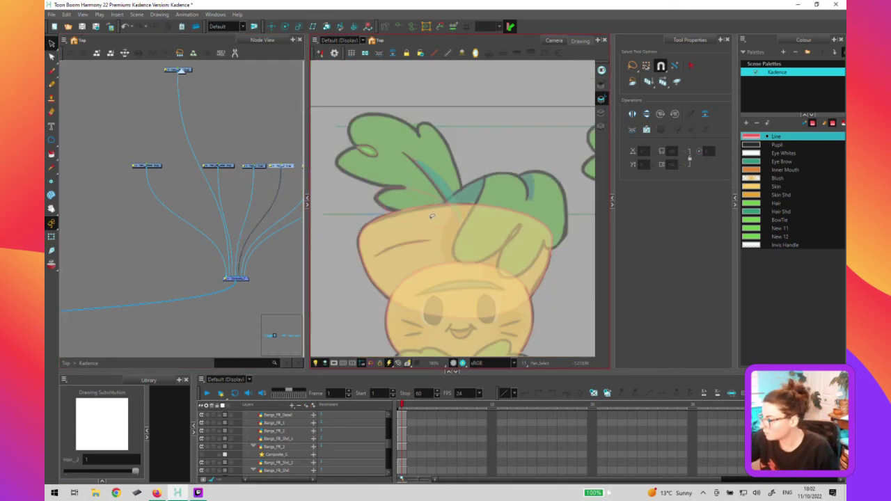
pyautogui.click(431, 198)
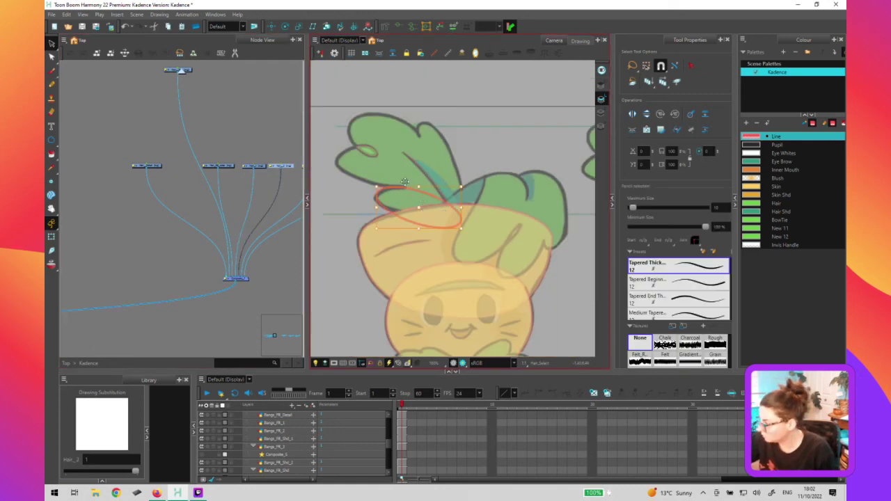
pyautogui.click(386, 175)
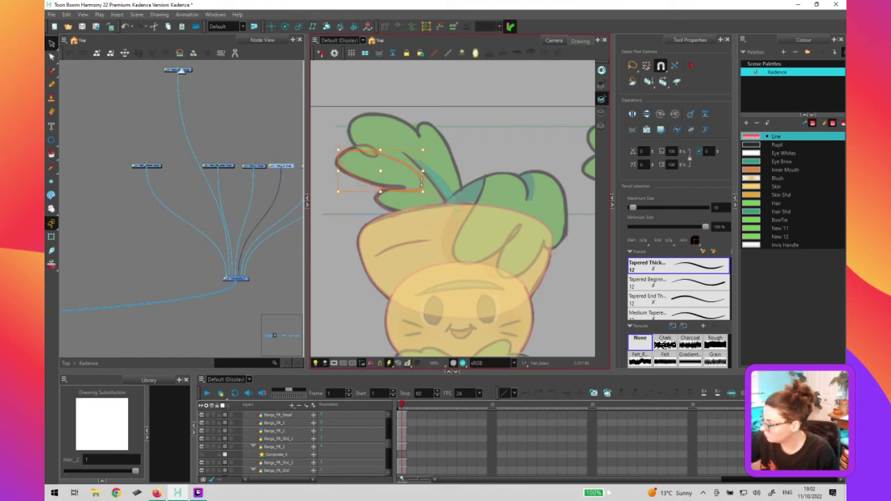
pyautogui.moveTo(456, 179)
pyautogui.mouseDown()
pyautogui.moveTo(469, 213)
pyautogui.moveTo(470, 187)
pyautogui.mouseUp()
# Copy the ellipse into the Hair_4 drawing and rotate, narrow and position it over the leaf's upright inner lobe
pyautogui.moveTo(272, 206); pyautogui.dragTo(177, 203)
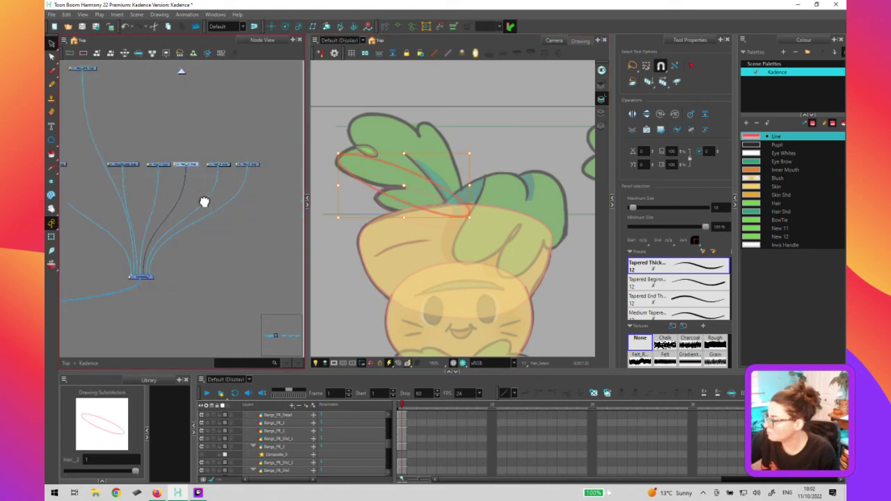
pyautogui.click(255, 166)
pyautogui.hotkey('ctrl', 'a')
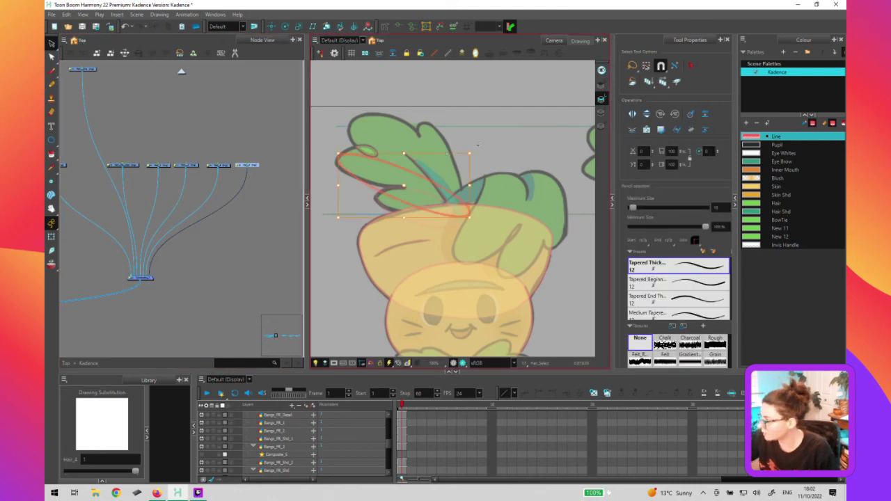
pyautogui.moveTo(477, 153)
pyautogui.mouseDown()
pyautogui.moveTo(484, 195)
pyautogui.moveTo(438, 187)
pyautogui.moveTo(452, 194)
pyautogui.moveTo(454, 186)
pyautogui.mouseUp()
pyautogui.moveTo(483, 120); pyautogui.dragTo(488, 121)
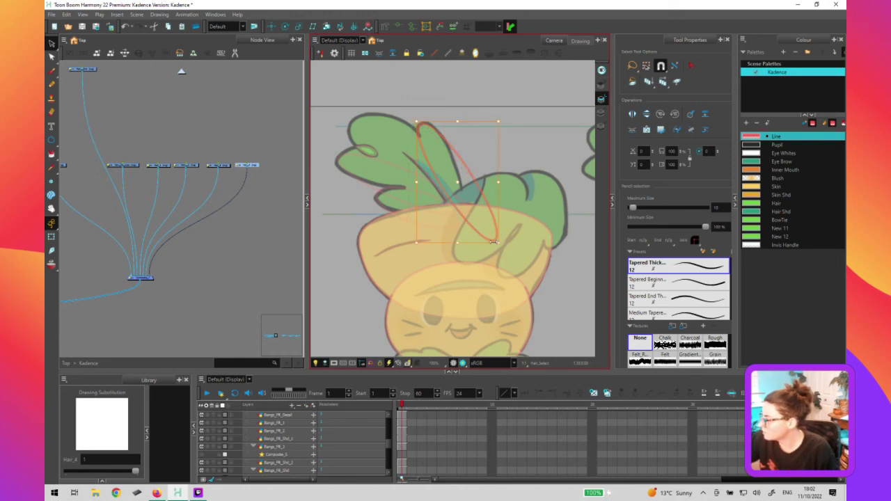
pyautogui.moveTo(474, 245); pyautogui.dragTo(468, 246)
pyautogui.click(471, 237)
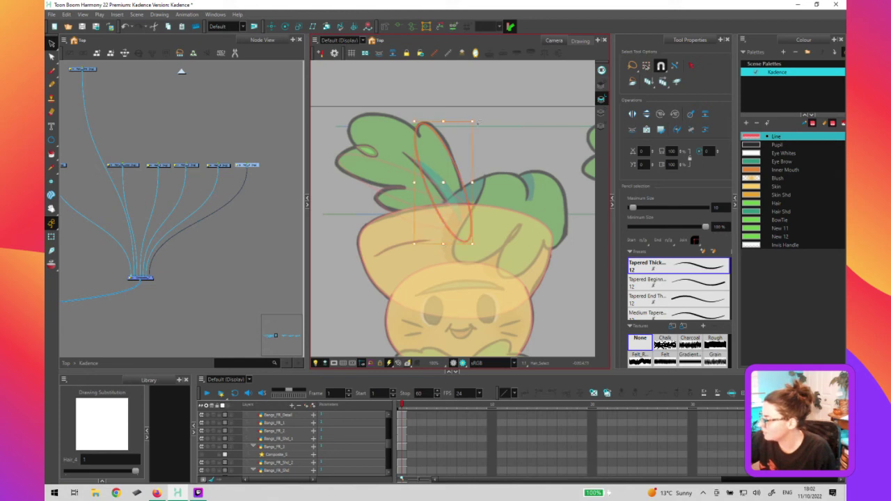
pyautogui.moveTo(433, 120); pyautogui.dragTo(436, 121)
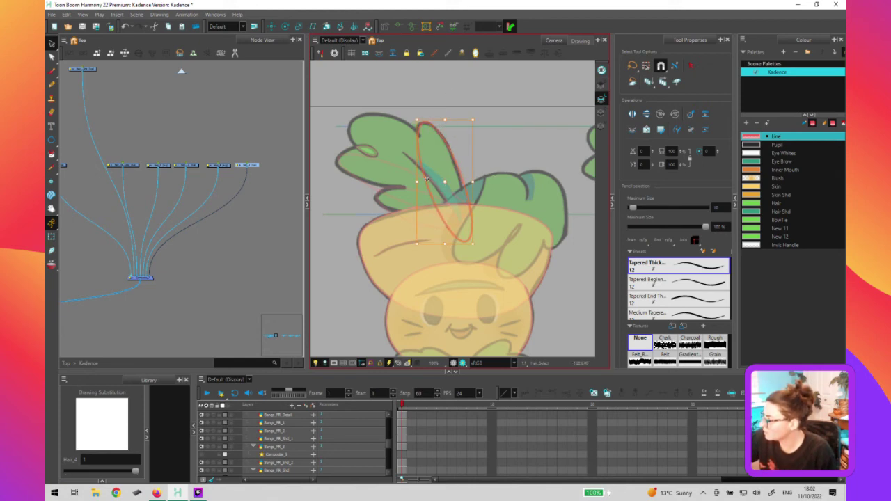
pyautogui.click(446, 112)
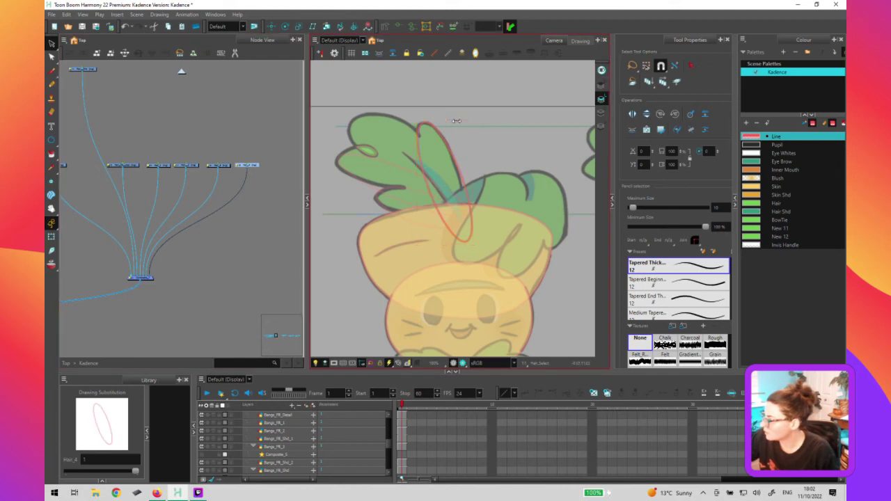
# Copy the Hair_4 ellipse into the Hair_3 drawing, move it onto the leaf's upper outer lobe and skew it toward the leaf base
pyautogui.click(456, 121)
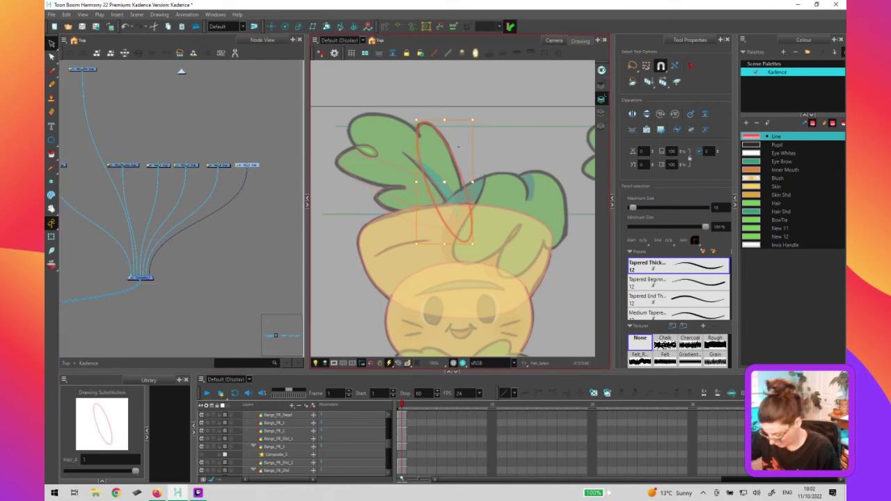
pyautogui.press('Delete')
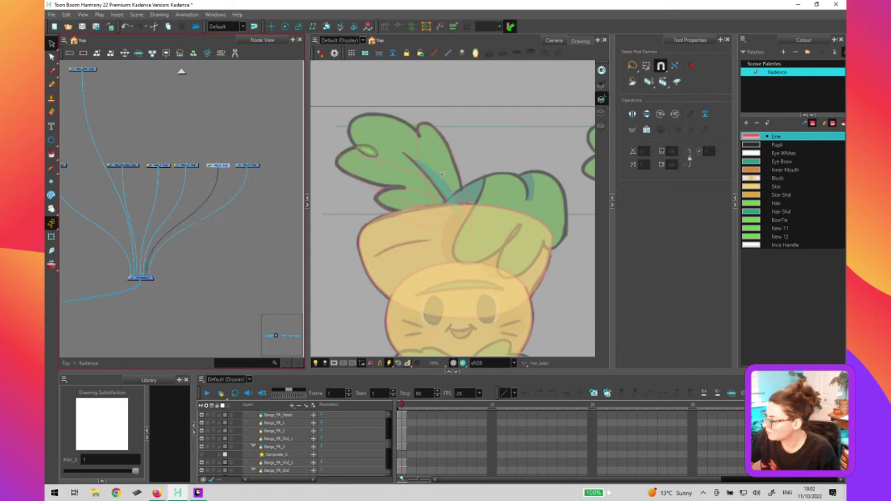
pyautogui.hotkey('ctrl', 'z')
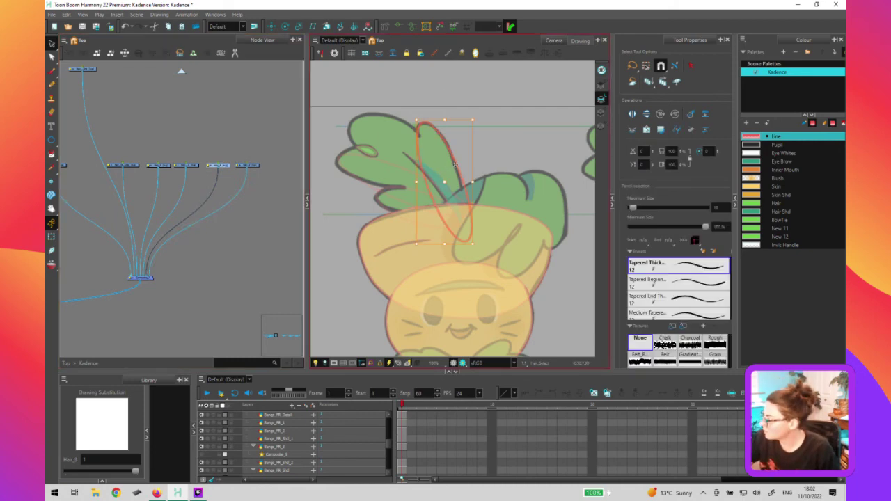
pyautogui.click(476, 115)
pyautogui.moveTo(463, 130); pyautogui.dragTo(460, 132)
pyautogui.moveTo(448, 183); pyautogui.dragTo(394, 172)
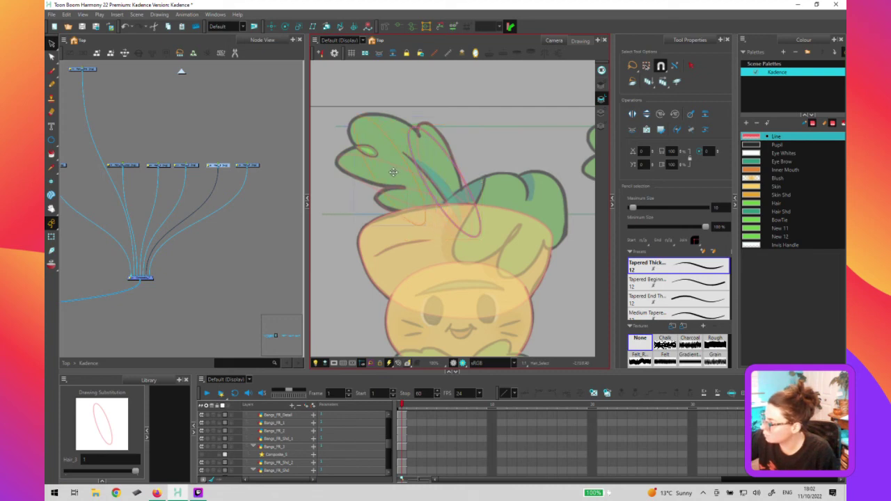
pyautogui.click(426, 225)
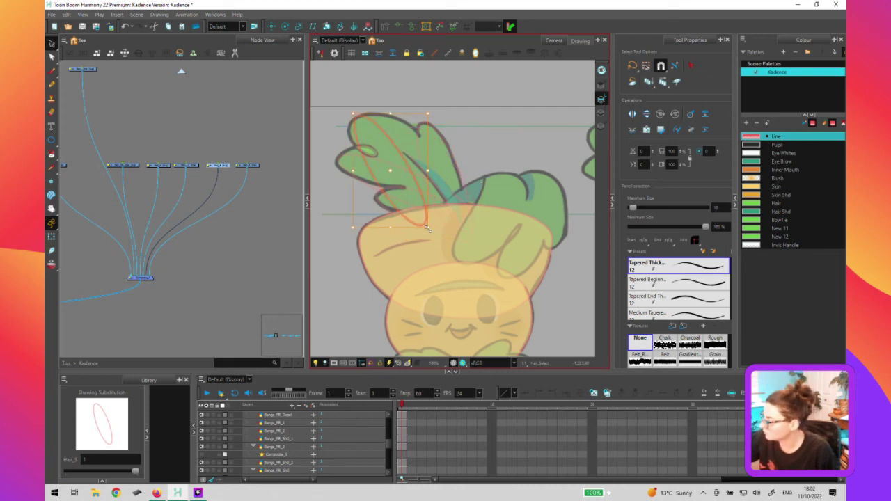
pyautogui.moveTo(427, 228); pyautogui.dragTo(468, 220)
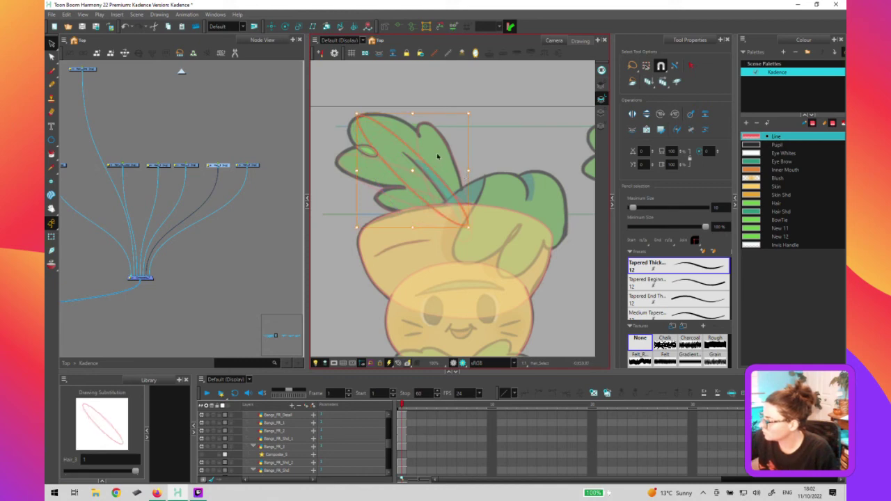
# Reshape the upper part of the Hair_3 ellipse with the Contour Editor to follow the rounded tip of the leaf's upper outer lobe
pyautogui.hotkey('alt', 'q')
pyautogui.moveTo(411, 135); pyautogui.dragTo(357, 149)
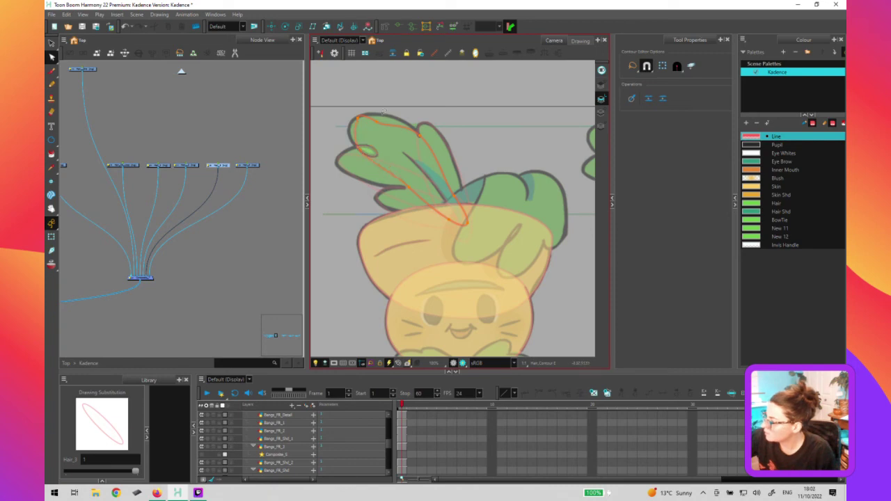
pyautogui.moveTo(392, 122); pyautogui.dragTo(390, 117)
pyautogui.click(358, 117)
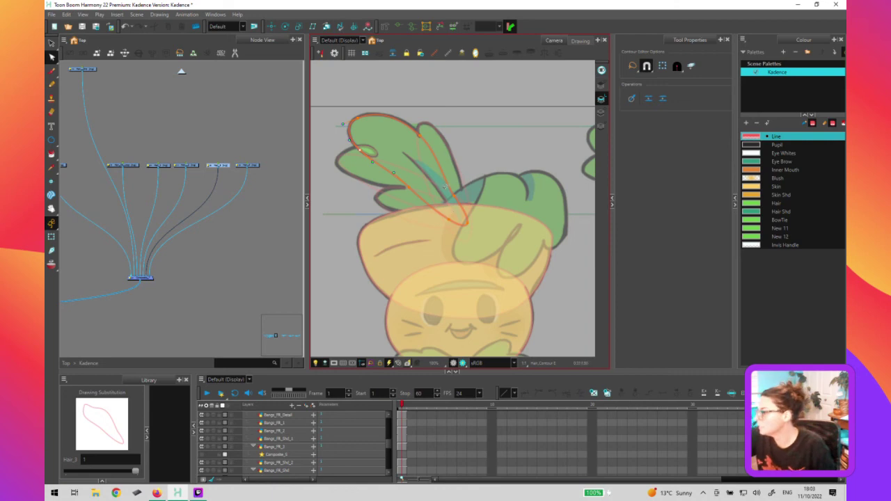
# Adjust the lower contour points of the Hair_3 shape so both sides taper smoothly into the leaf base
pyautogui.moveTo(451, 185); pyautogui.dragTo(457, 200)
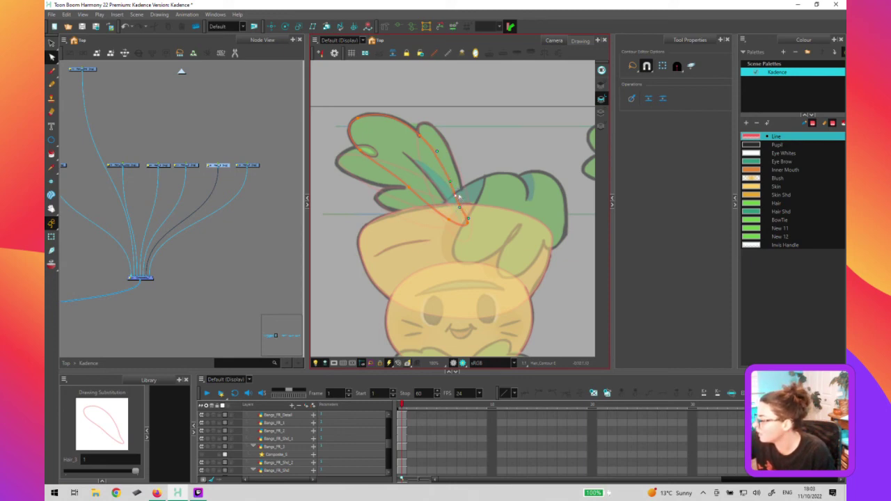
pyautogui.moveTo(456, 194)
pyautogui.mouseDown()
pyautogui.moveTo(398, 174)
pyautogui.moveTo(410, 192)
pyautogui.mouseUp()
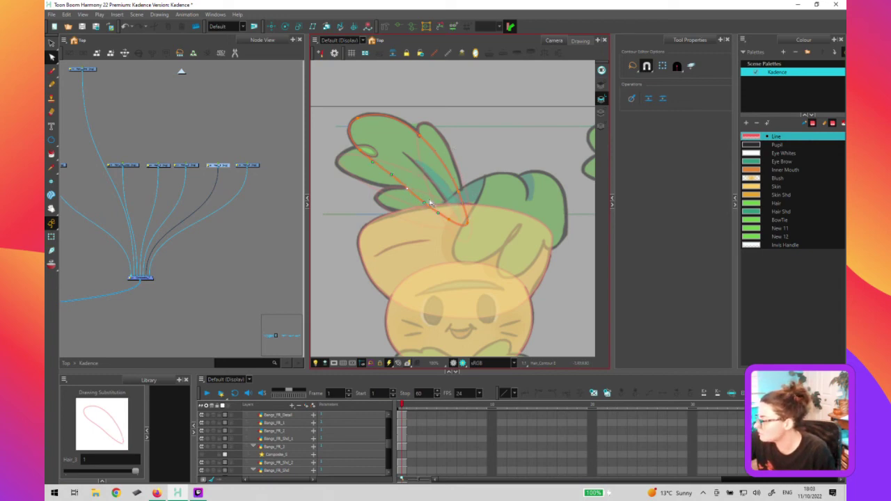
pyautogui.click(432, 142)
pyautogui.click(459, 182)
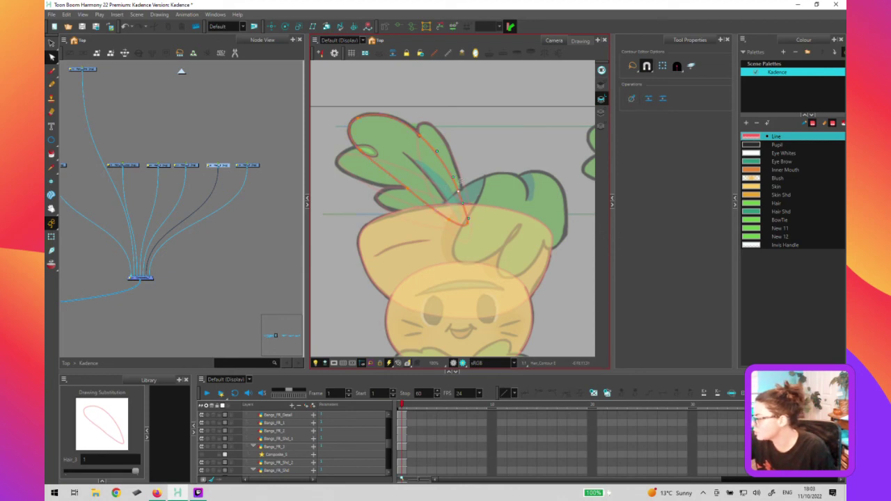
pyautogui.click(476, 221)
pyautogui.click(477, 223)
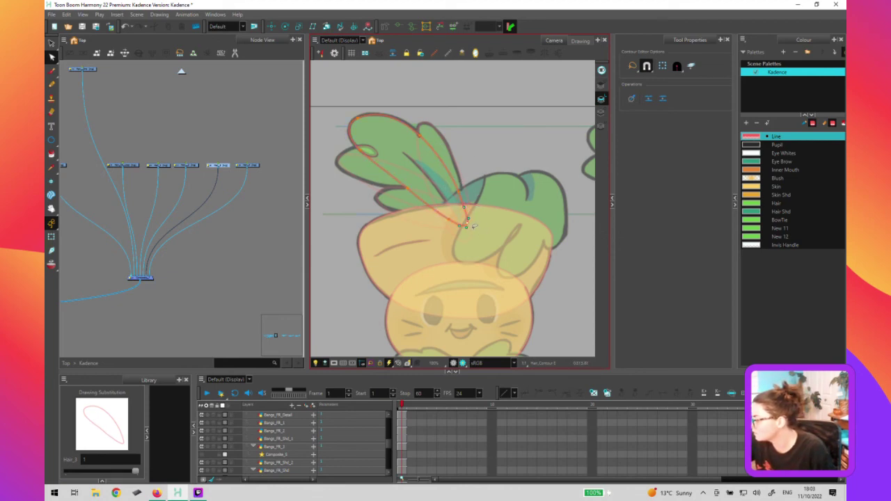
pyautogui.click(459, 172)
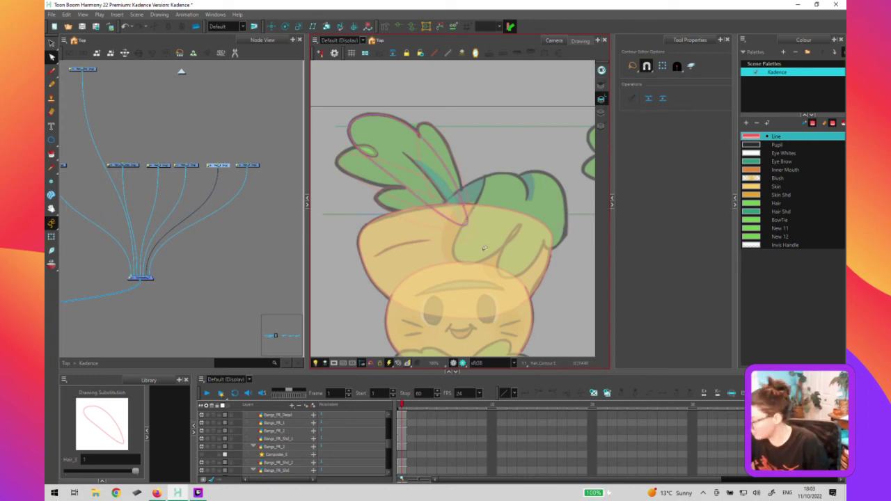
# Select the Hair_4 drawing of the leaf's upright inner lobe for editing
pyautogui.scroll(3, 483, 249)
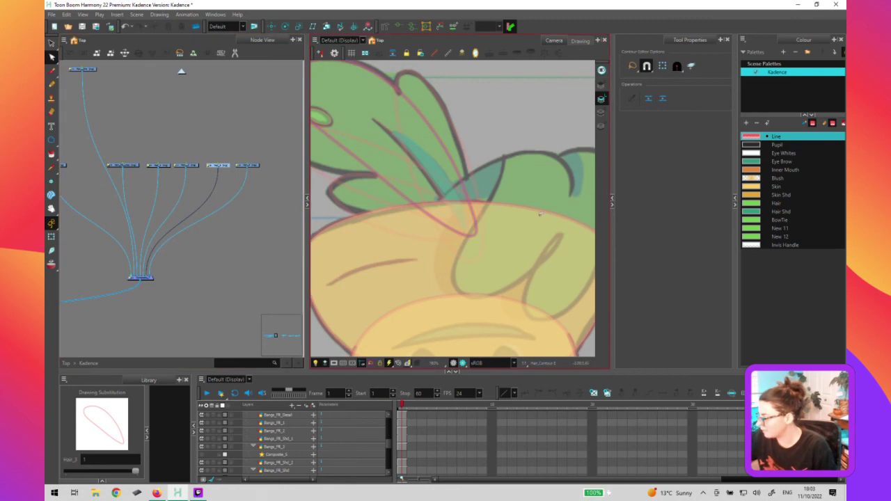
pyautogui.hotkey('shift', 't')
pyautogui.click(420, 278)
pyautogui.click(419, 278)
pyautogui.press('Escape')
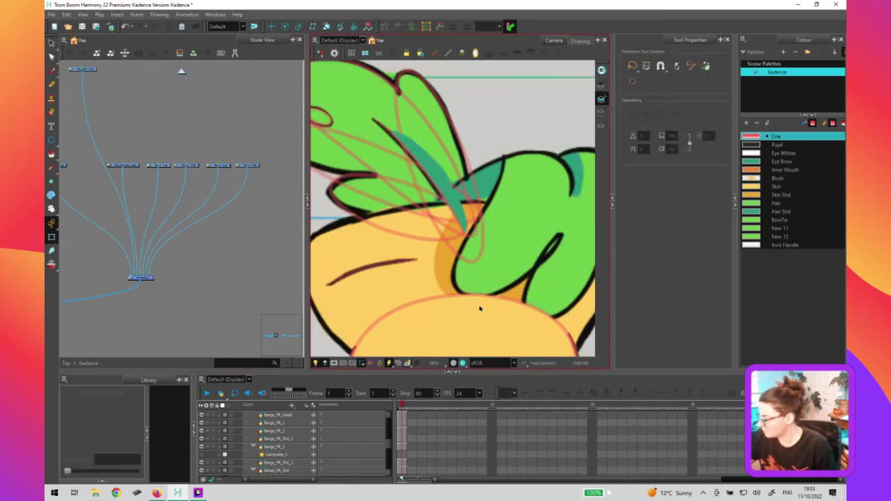
pyautogui.click(509, 240)
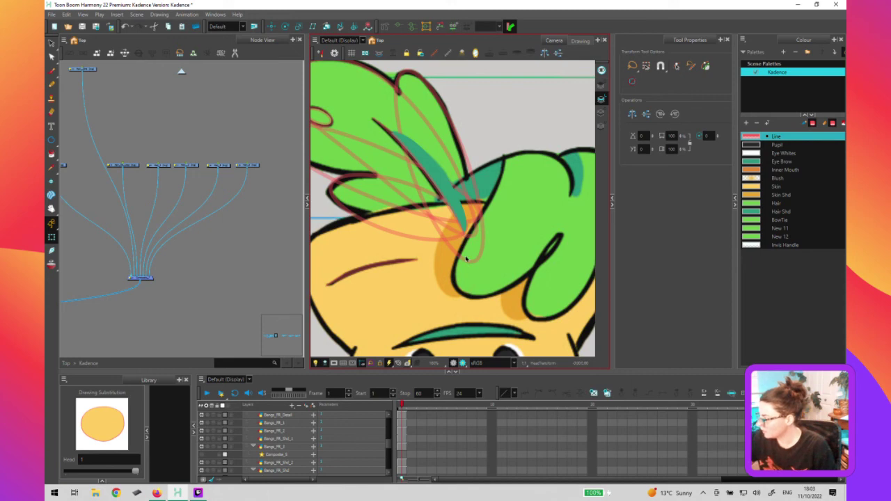
pyautogui.click(460, 246)
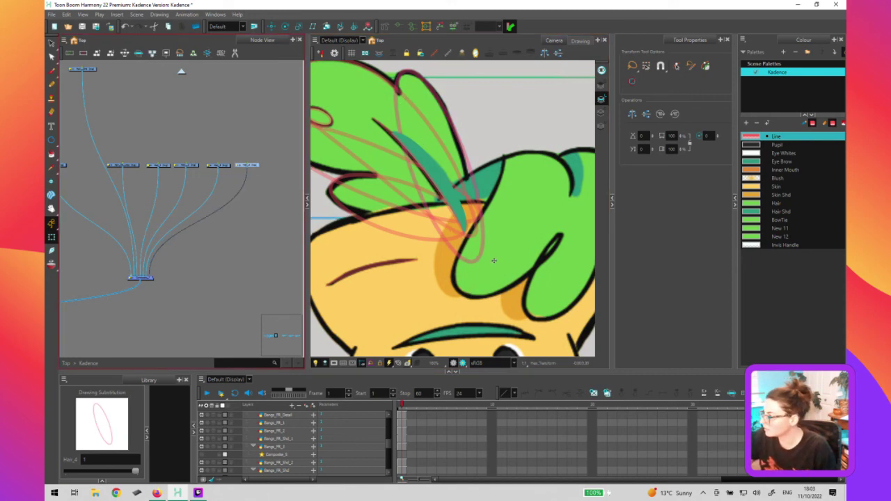
pyautogui.hotkey('alt', 's')
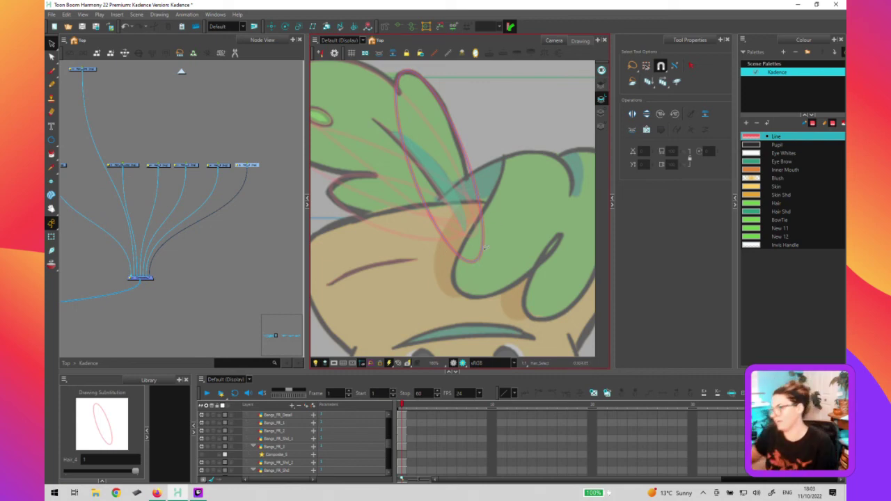
# Examine the leaf hair and its attachment to the head in the other views of the character turnaround
pyautogui.scroll(-6, 506, 283)
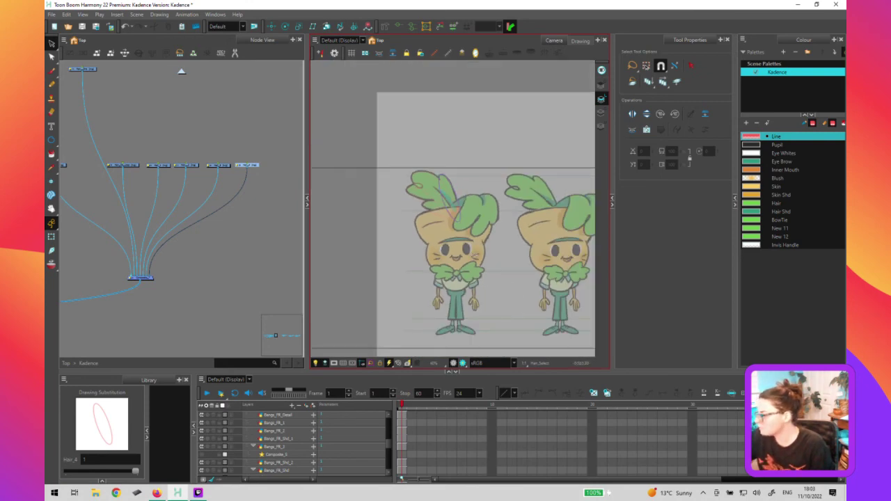
pyautogui.scroll(-4, 547, 257)
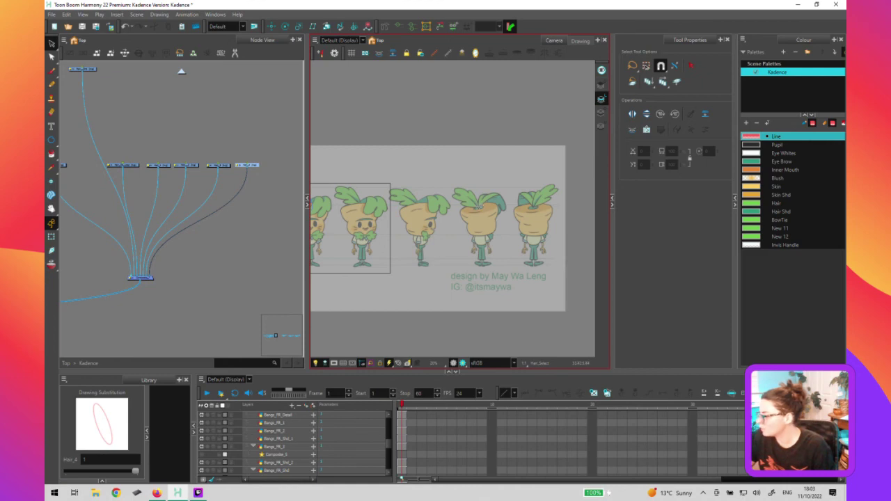
pyautogui.scroll(5, 480, 214)
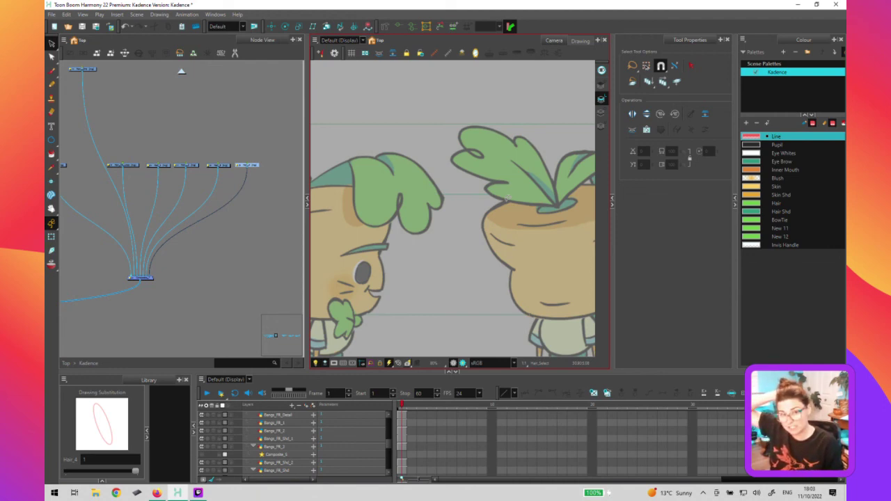
pyautogui.scroll(-5, 506, 199)
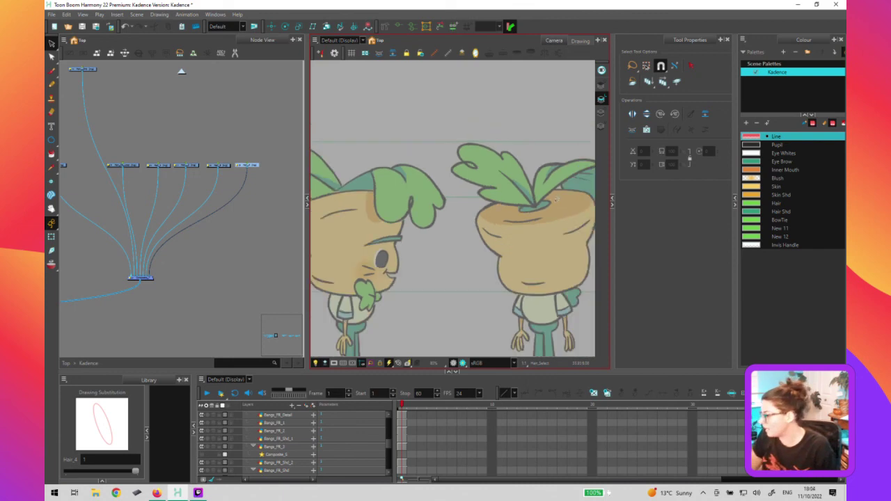
pyautogui.scroll(1, 490, 270)
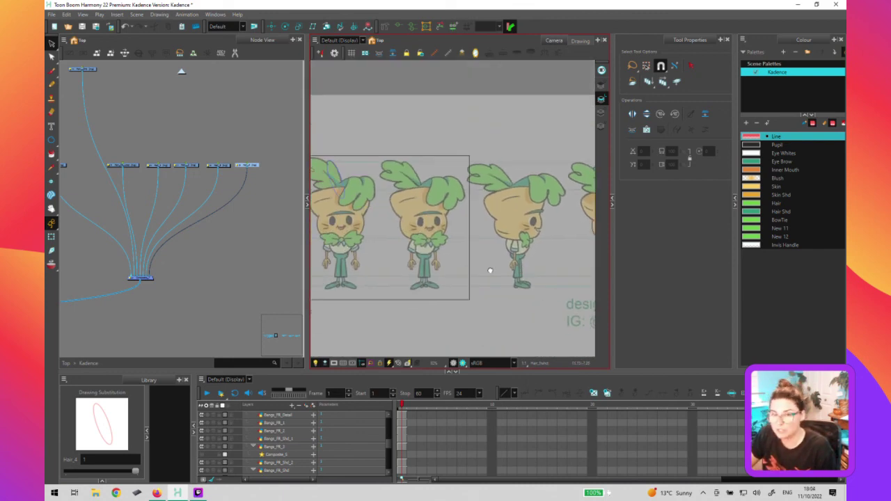
pyautogui.moveTo(490, 270); pyautogui.dragTo(436, 272)
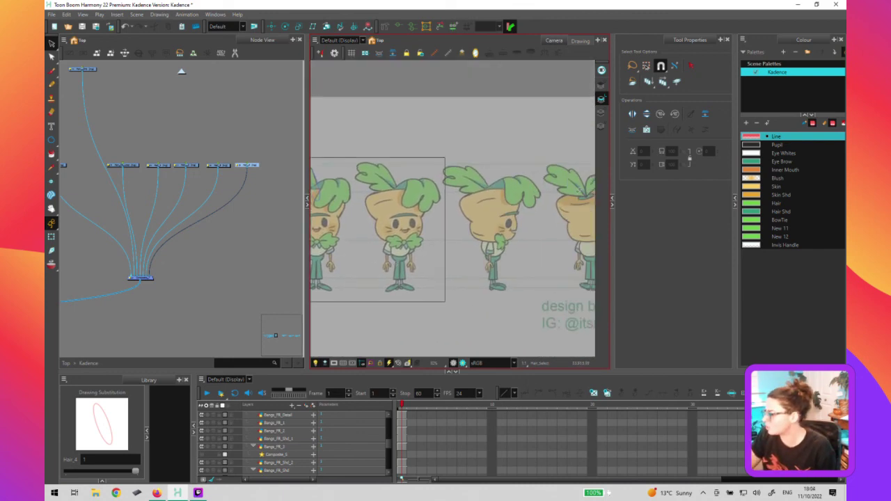
pyautogui.scroll(3, 487, 294)
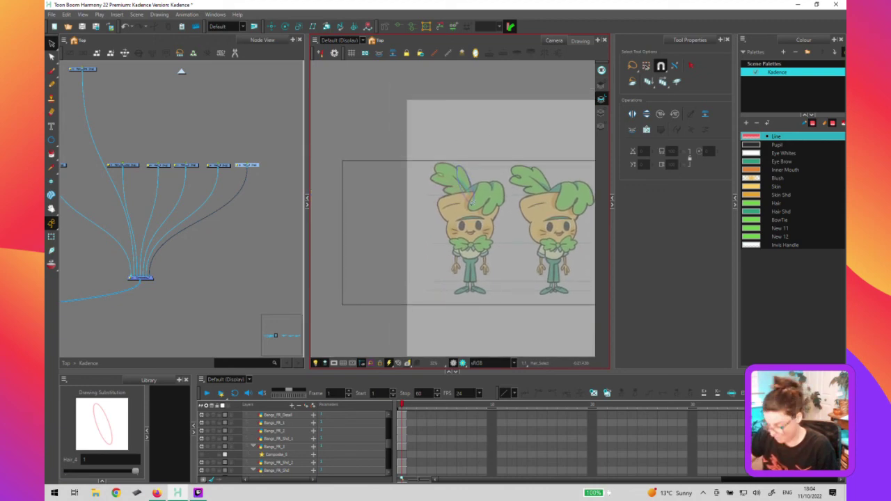
pyautogui.scroll(5, 471, 202)
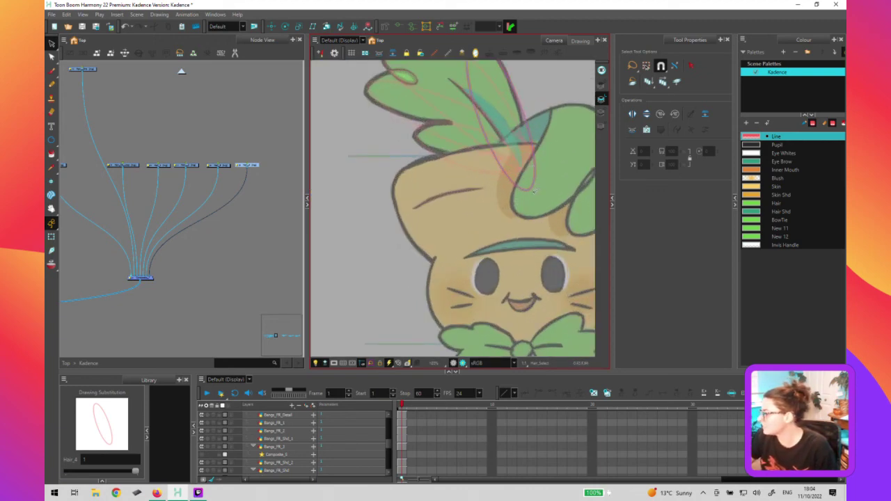
# Pull the lower outer edge of the Hair_4 ellipse slightly inward at the leaf base and save the scene
pyautogui.hotkey('alt', 'q')
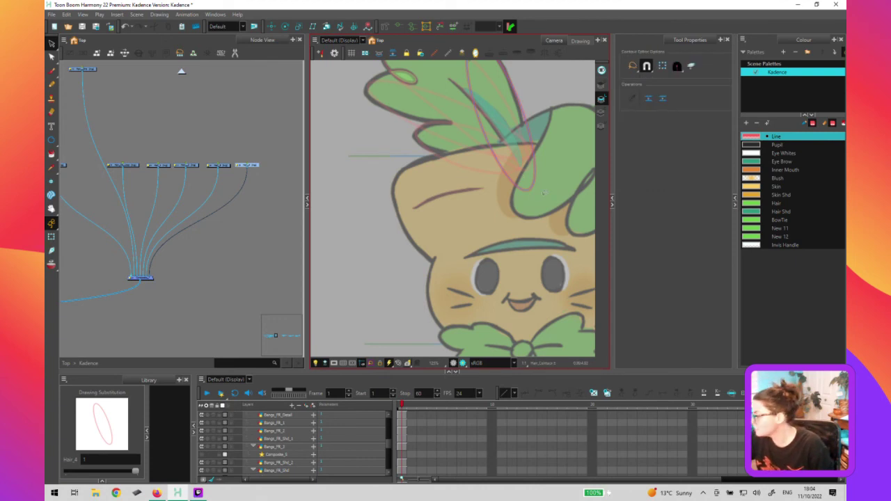
pyautogui.moveTo(537, 162); pyautogui.dragTo(533, 154)
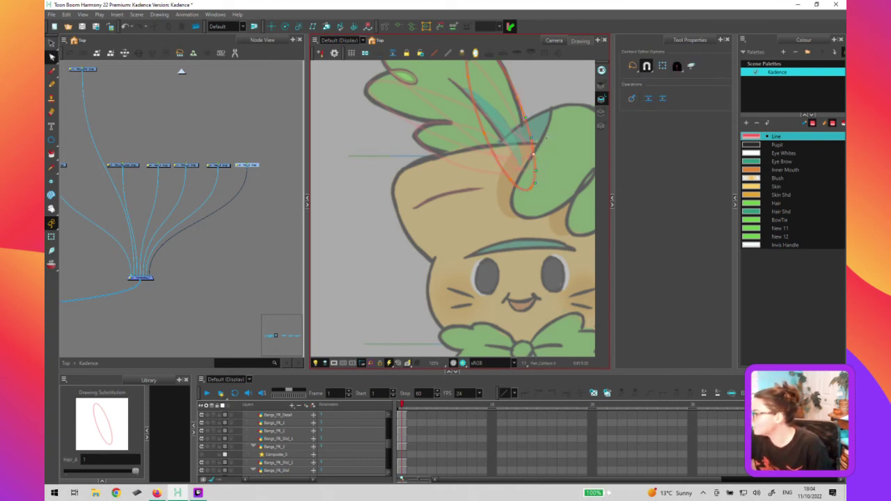
pyautogui.press('1')
pyautogui.press('1')
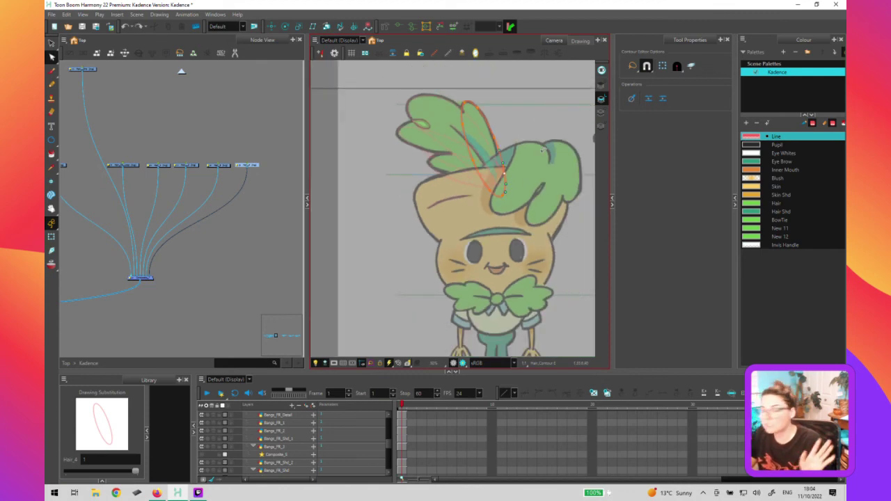
pyautogui.scroll(-1, 542, 150)
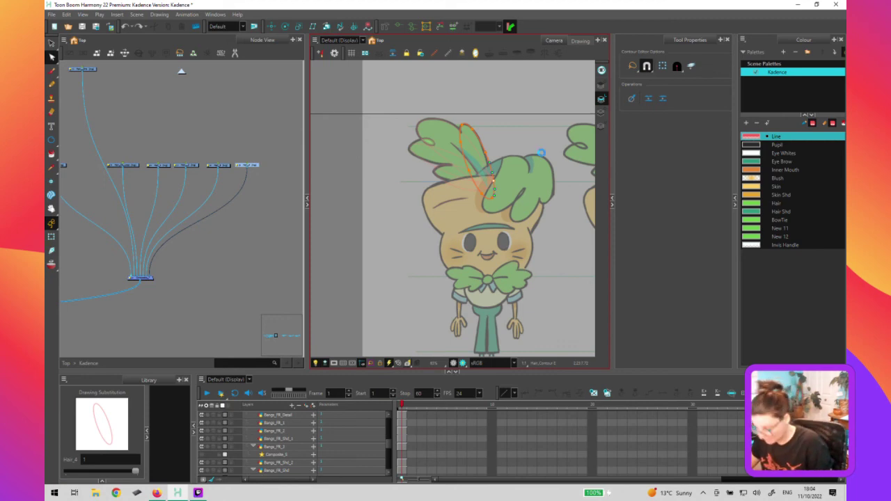
pyautogui.hotkey('shift', 't')
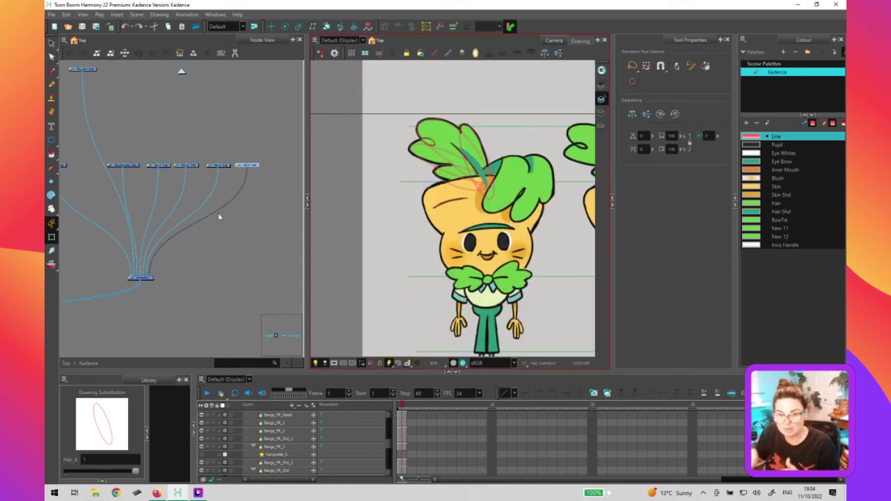
# Add a backdrop around the five Hair drawing nodes and extend it downward toward the composite
pyautogui.click(234, 195)
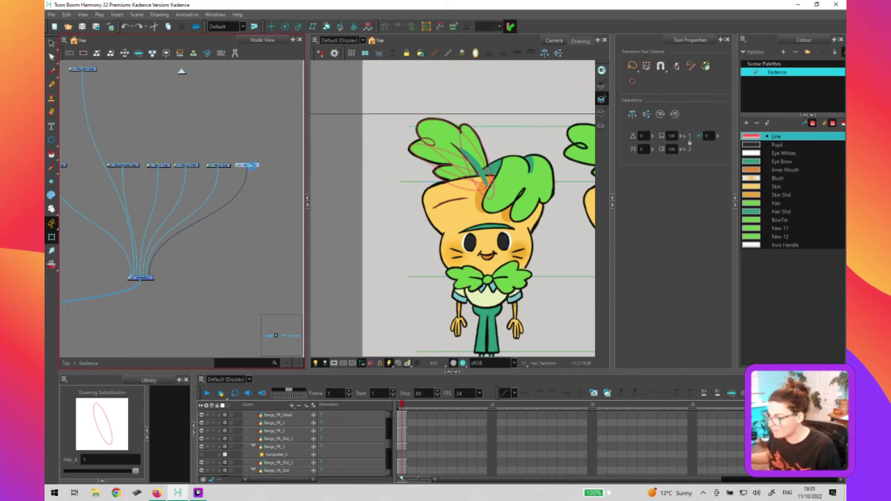
pyautogui.moveTo(267, 156); pyautogui.dragTo(118, 203)
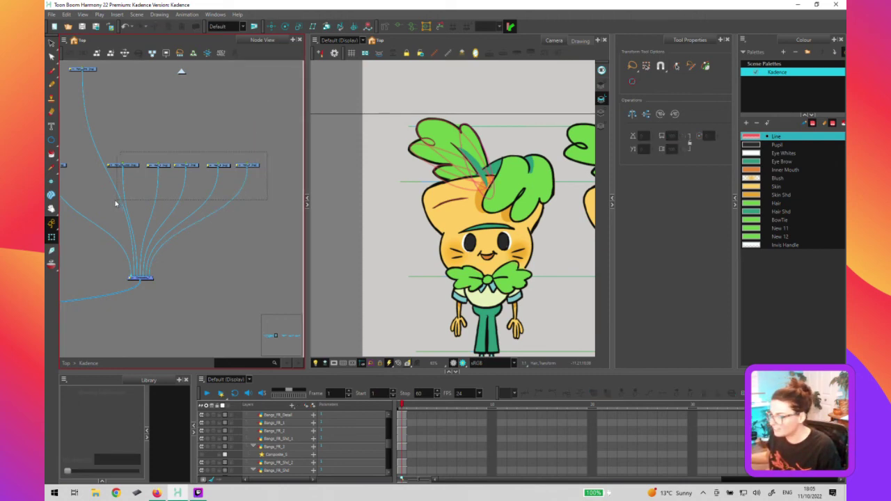
pyautogui.hotkey('ctrl', 'b')
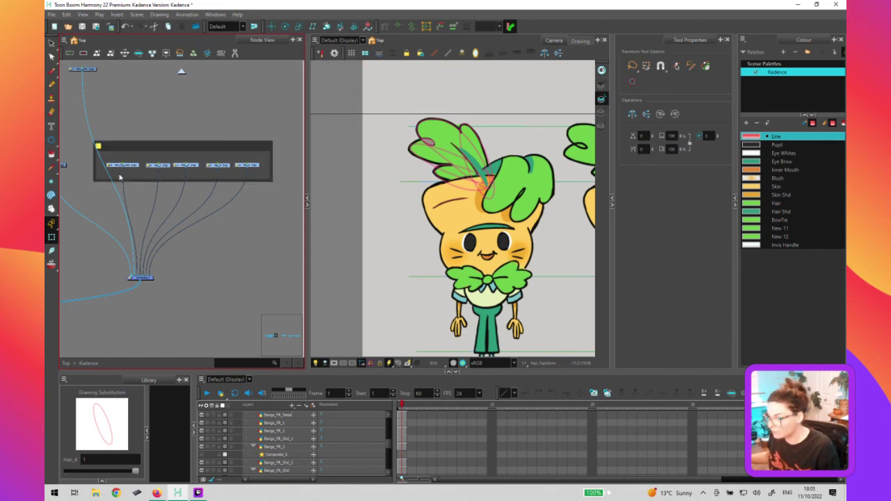
pyautogui.moveTo(273, 182); pyautogui.dragTo(285, 243)
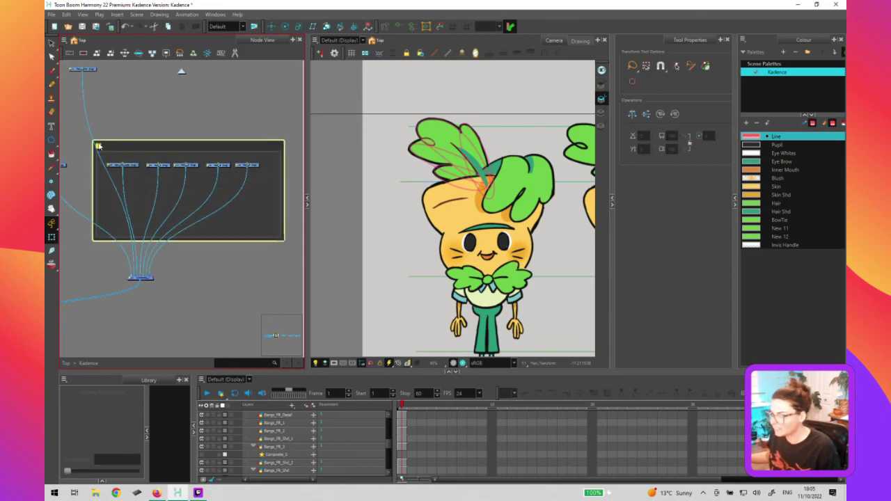
# Name the backdrop around the Hair drawing nodes "Monday To Do"
pyautogui.click(98, 147)
pyautogui.click(475, 266)
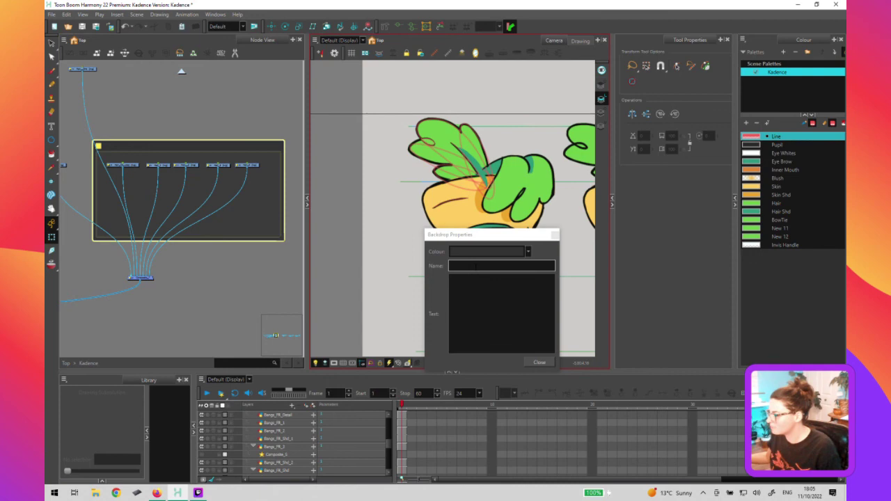
pyautogui.press('capslock')
pyautogui.write('M')
pyautogui.press('capslock')
pyautogui.write('onday')
pyautogui.press('capslock')
pyautogui.write('T')
pyautogui.press('capslock')
pyautogui.write('o')
pyautogui.press('capslock')
pyautogui.write('D')
pyautogui.press('capslock')
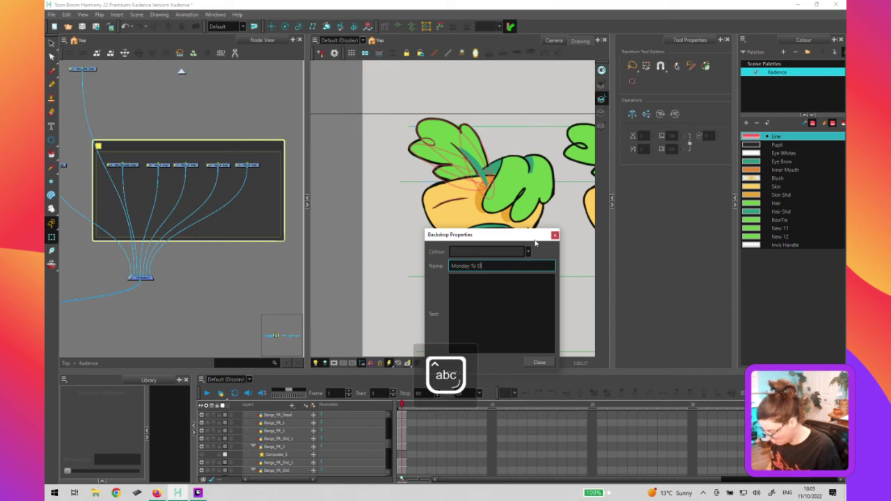
pyautogui.write('o')
# Add the backdrop note "Match the back view for the front view of the hair" and save the scene
pyautogui.click(465, 306)
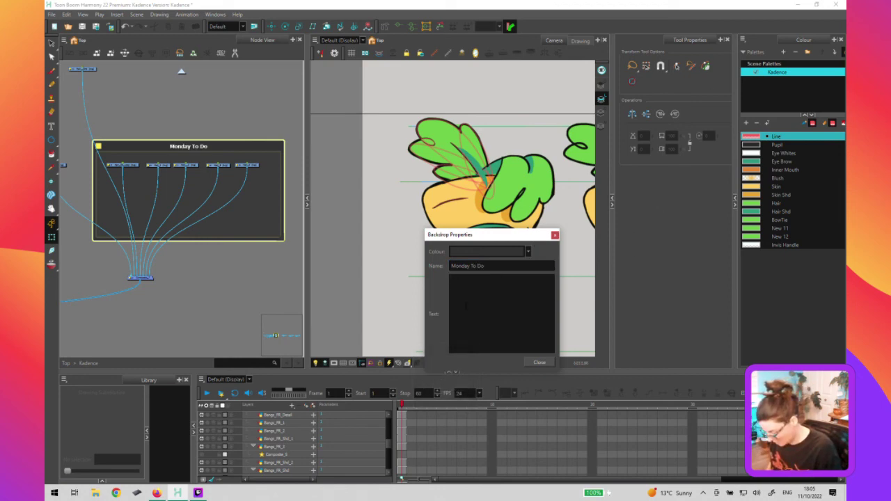
pyautogui.press('capslock')
pyautogui.write('M')
pyautogui.press('capslock')
pyautogui.write('atch the')
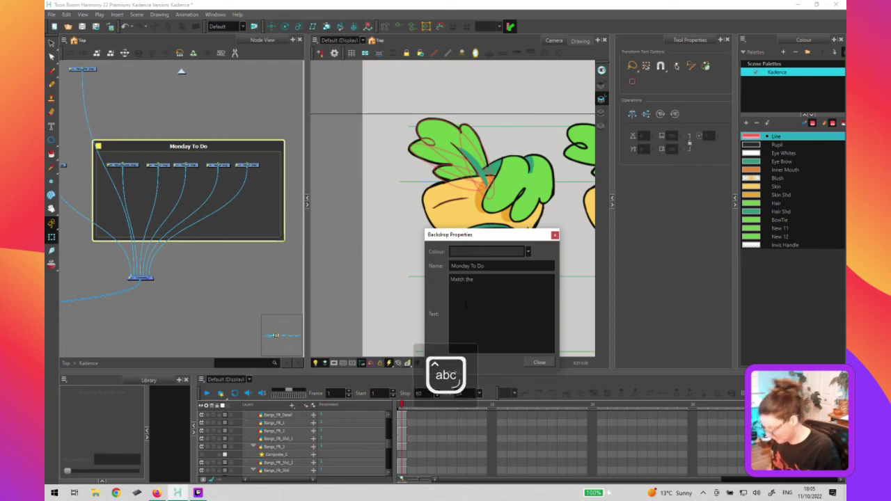
pyautogui.write(' bac')
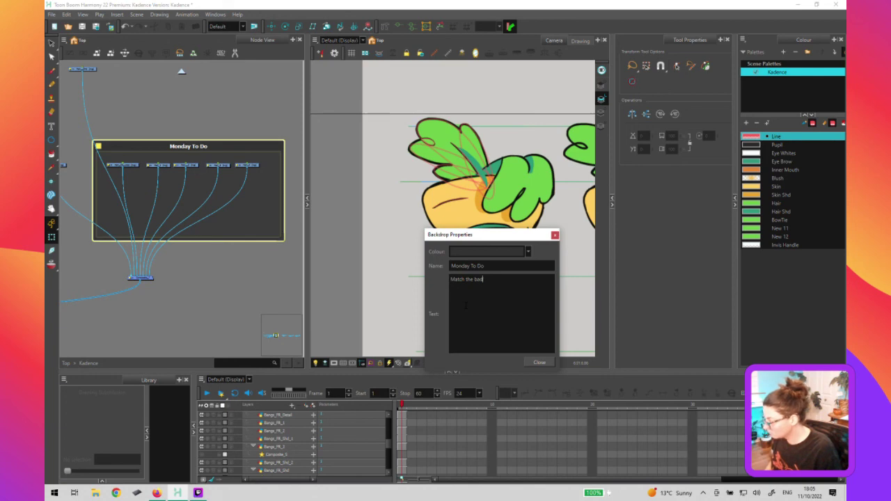
pyautogui.write('k v')
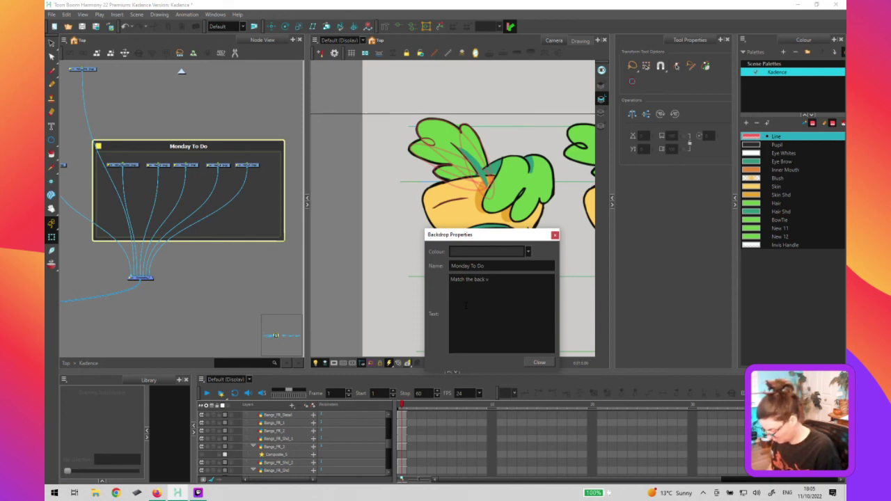
pyautogui.write('iew for the fr')
pyautogui.press('BackSpace')
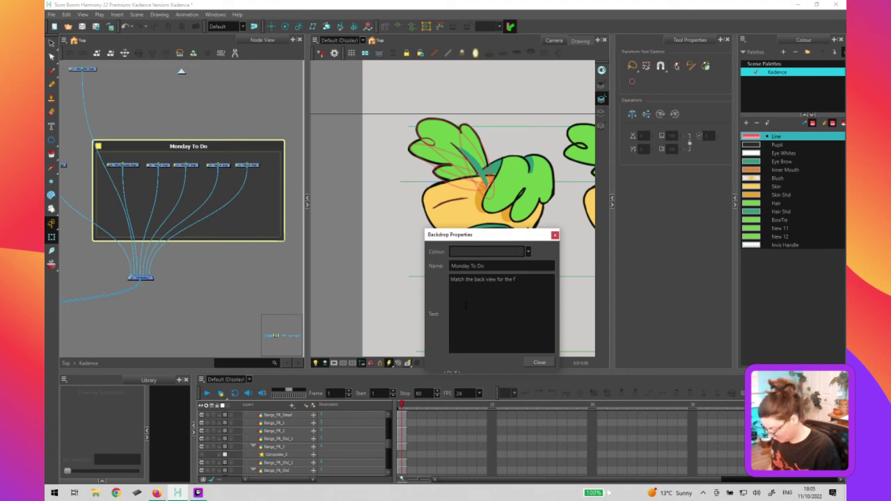
pyautogui.write('ont')
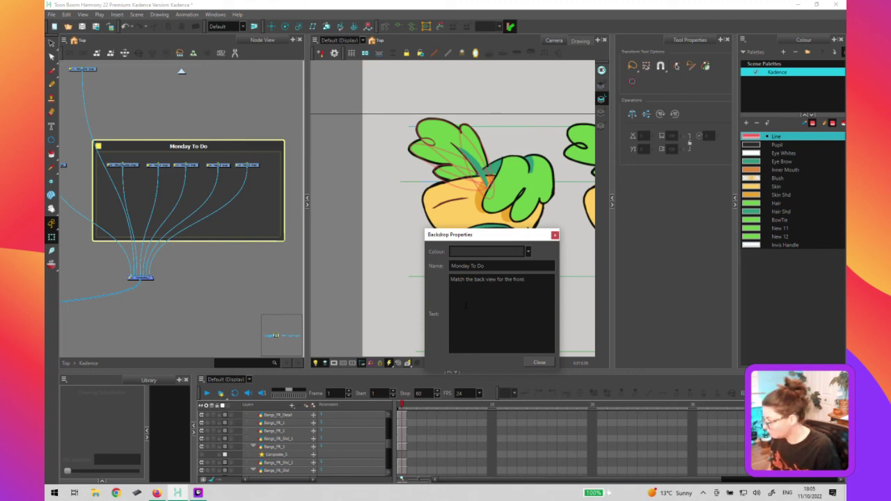
pyautogui.write(' vie')
pyautogui.write('w of the hair')
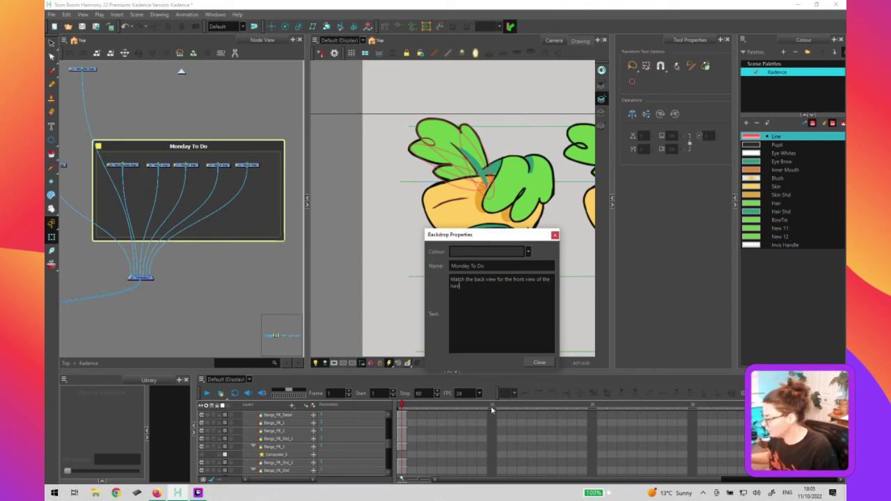
pyautogui.click(539, 362)
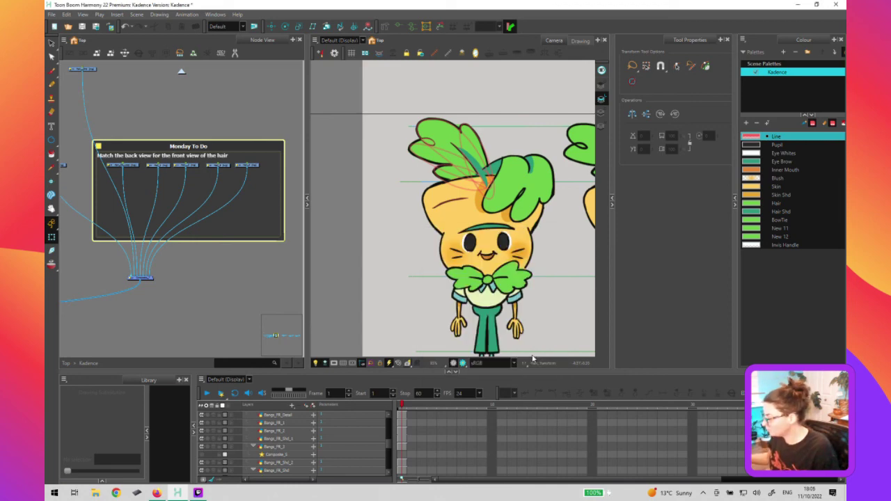
pyautogui.click(292, 273)
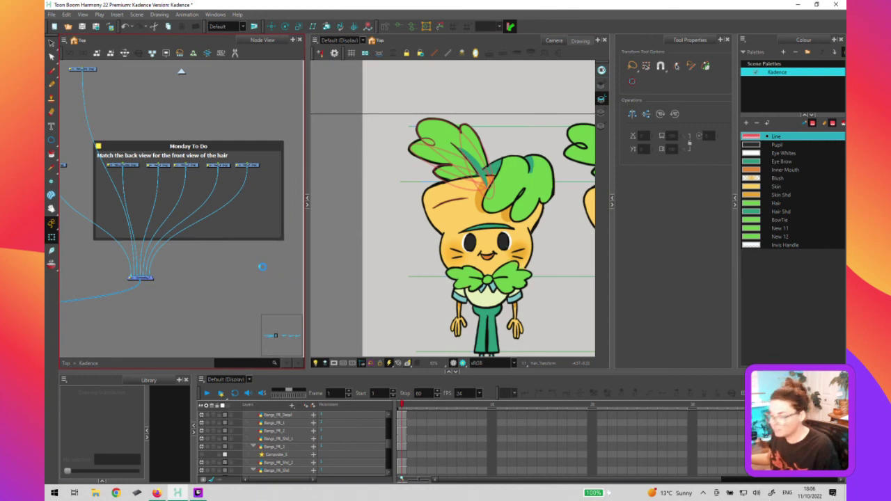
pyautogui.hotkey('ctrl', 's')
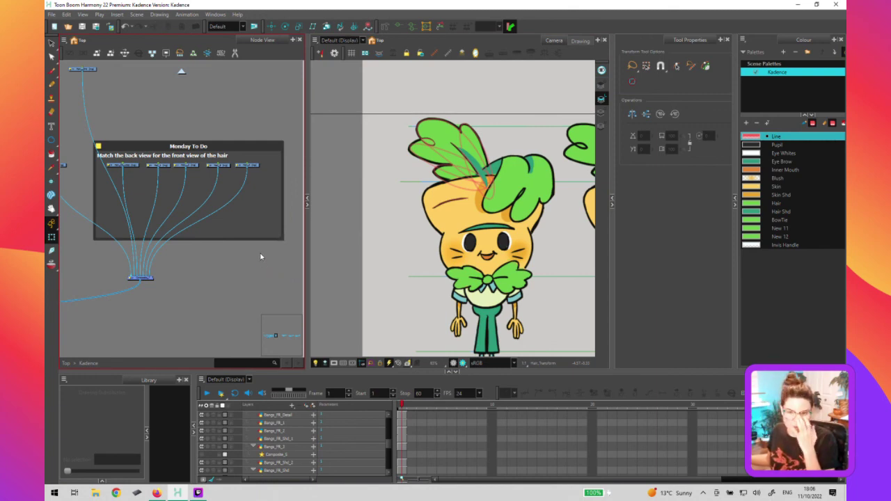